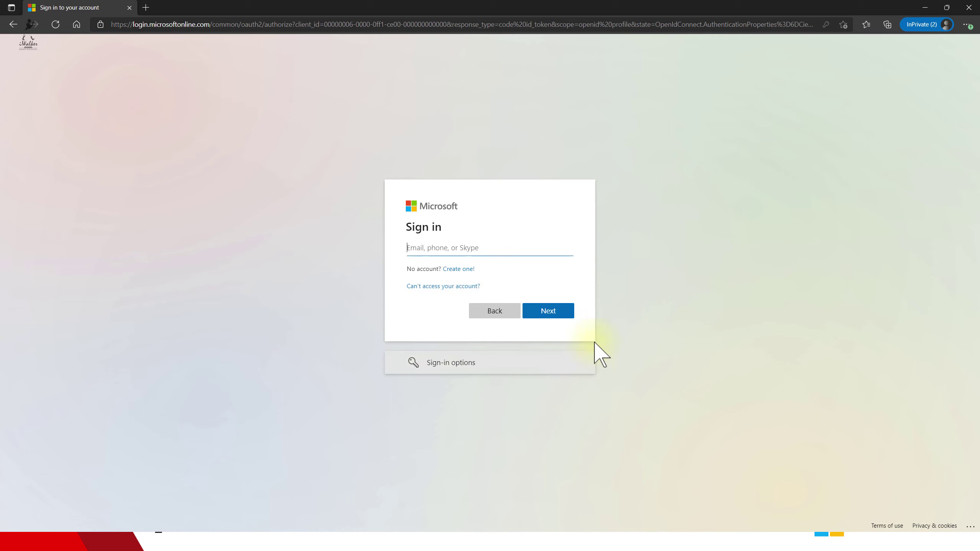
- Choose the onmicrosoft tenant admin account from the saved logins
text(ig)
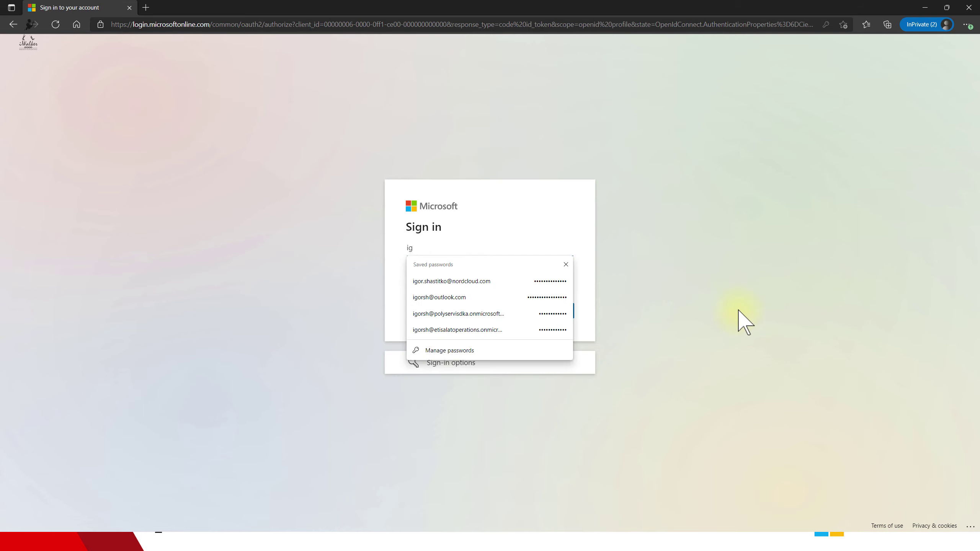
key(BackSpace)
key(BackSpace)
text(admin)
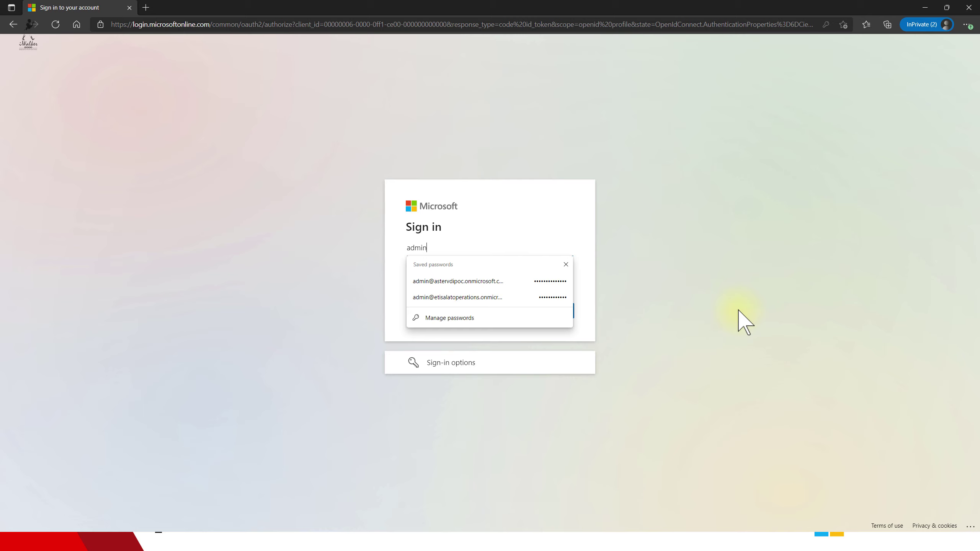
key(BackSpace)
key(BackSpace)
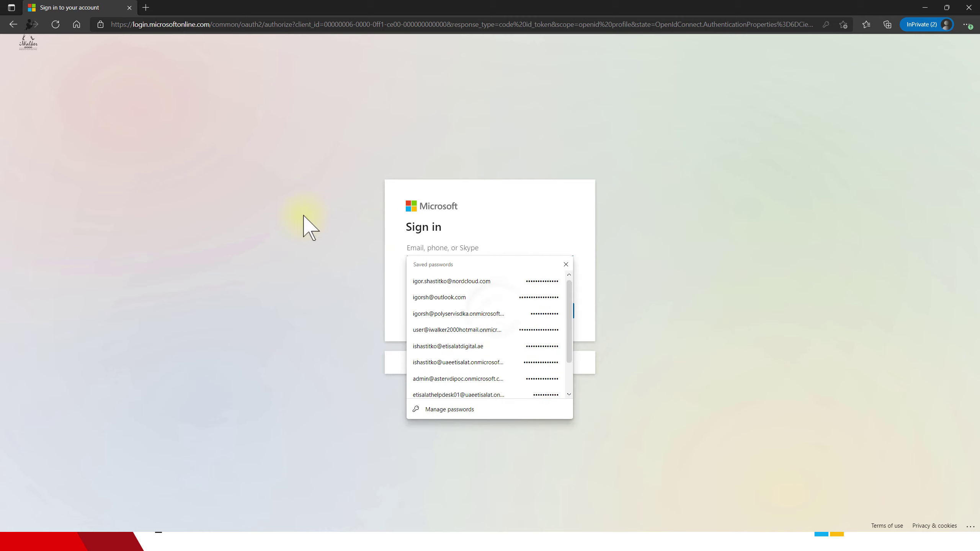
click(501, 313)
- Sign in with the saved password, confirm the security info and stay signed in
click(550, 312)
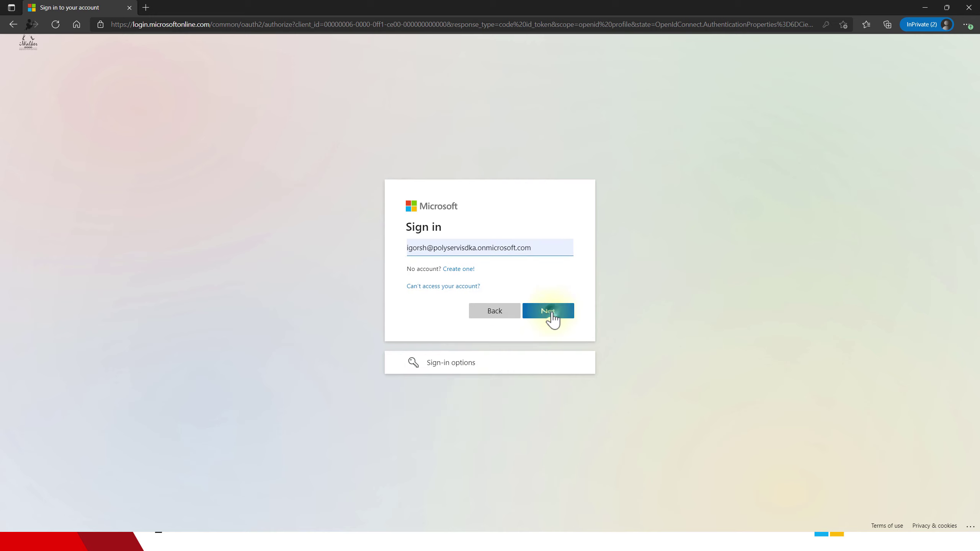
click(553, 327)
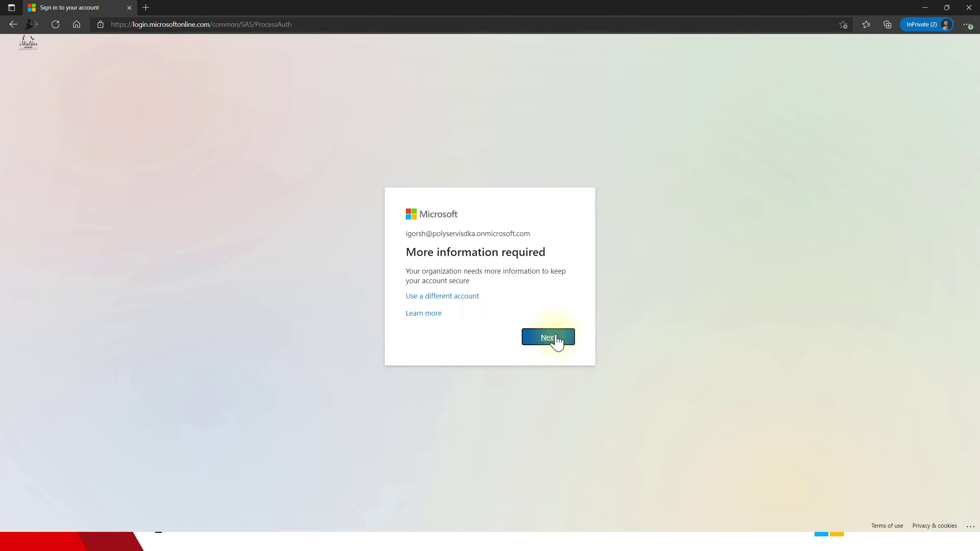
click(555, 337)
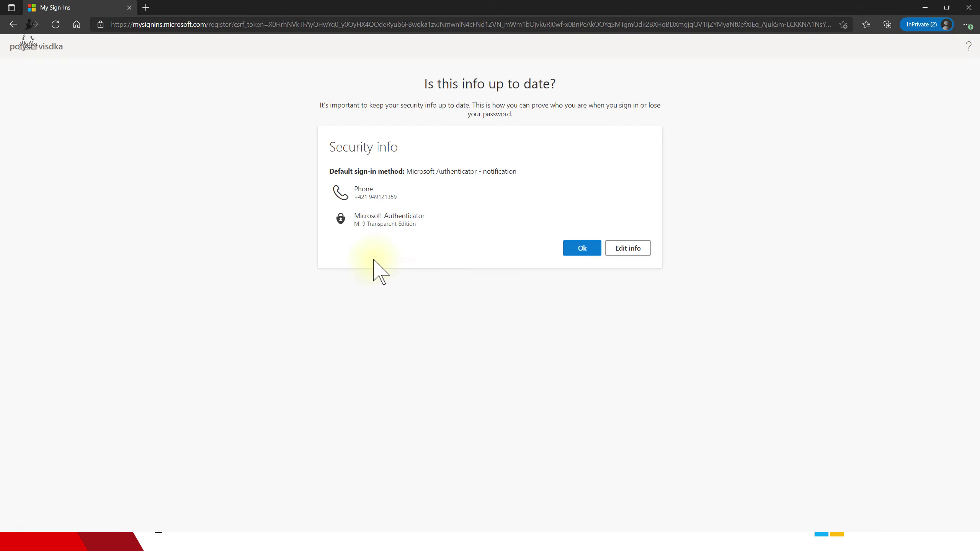
click(584, 249)
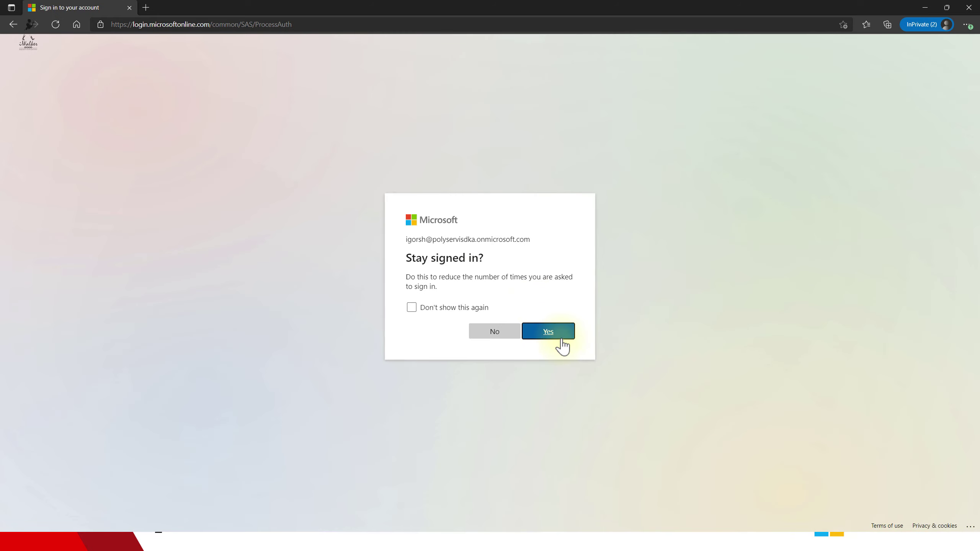
click(557, 334)
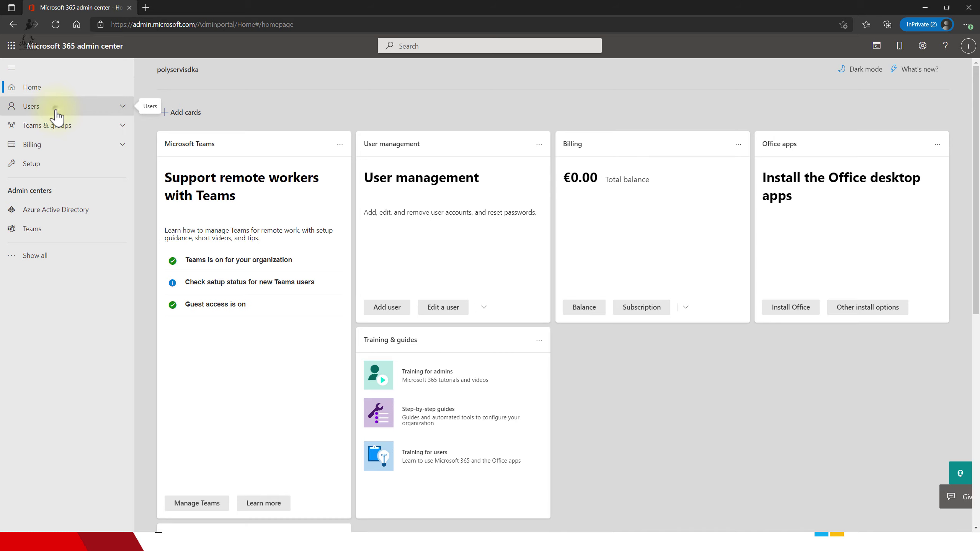
- Open the third user's account details from the Active users list
click(55, 113)
click(58, 124)
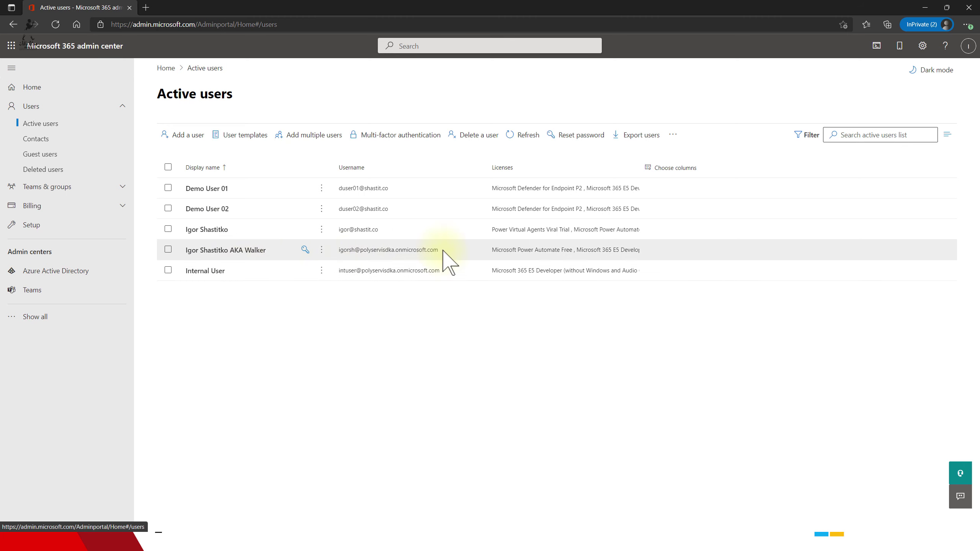
click(207, 231)
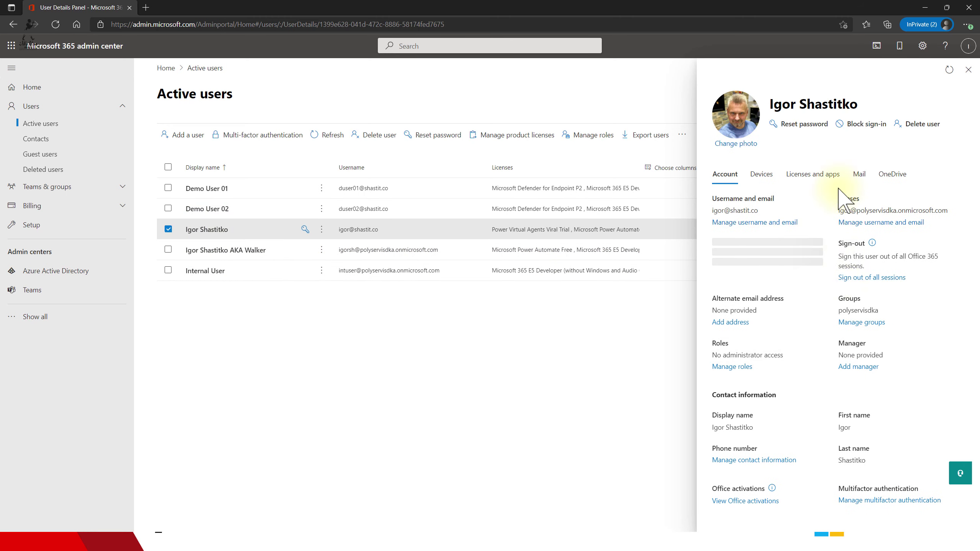
- Show the user's Licenses and apps, expanding the Apps (66) list
click(813, 174)
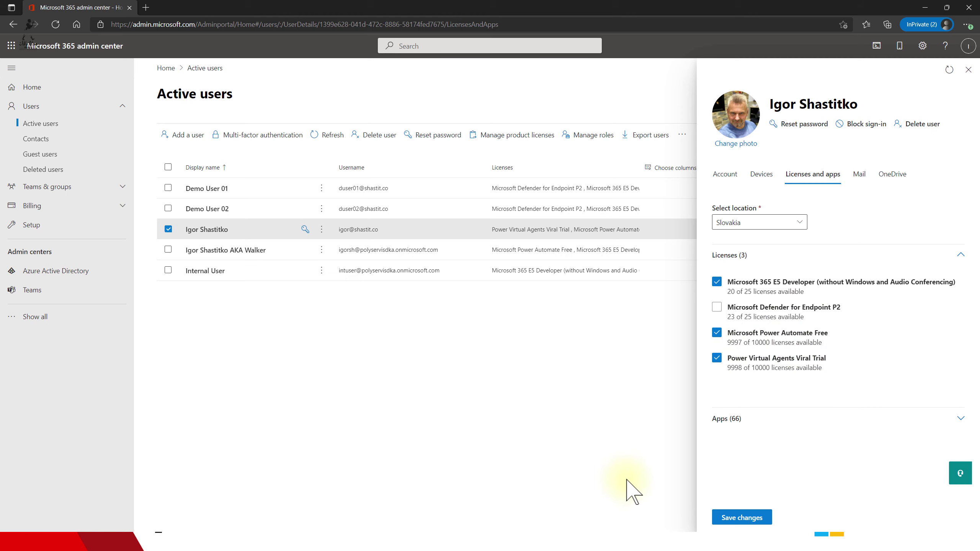
click(850, 419)
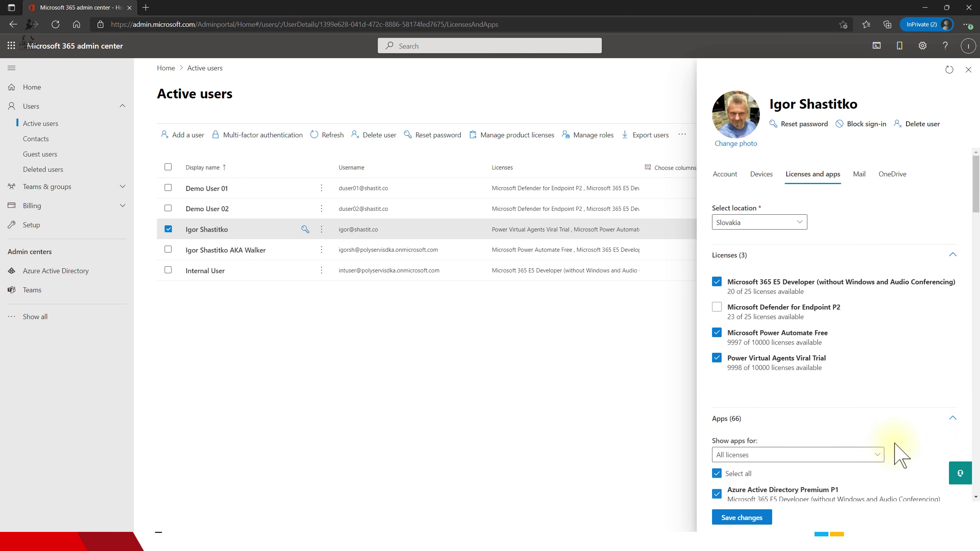
scroll(865, 348, down, 15)
scroll(863, 343, down, 20)
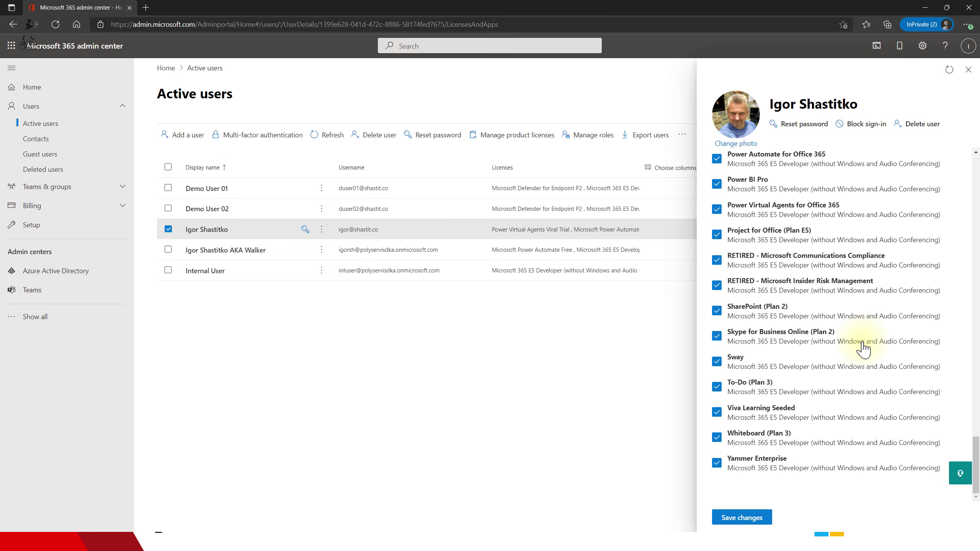
scroll(863, 348, up, 6)
scroll(863, 342, down, 3)
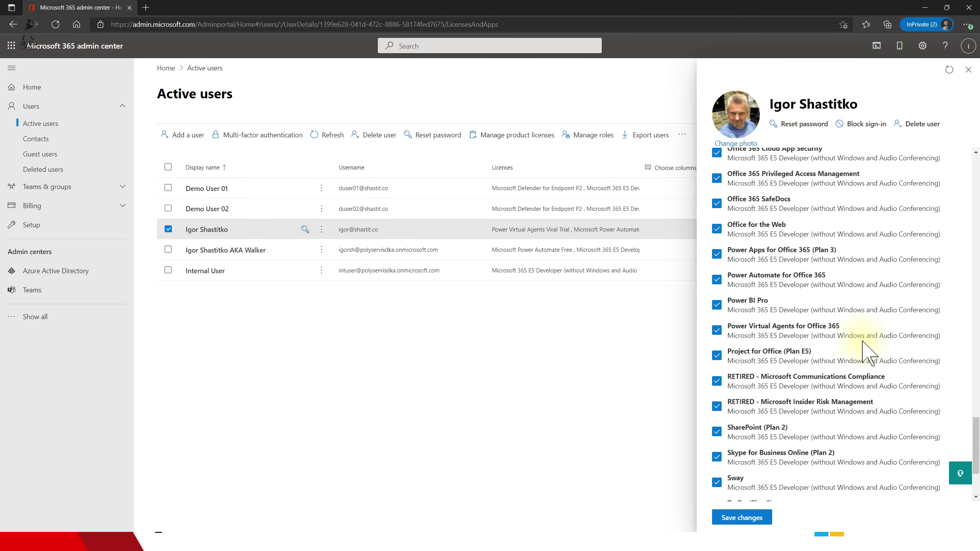
scroll(863, 343, down, 5)
scroll(863, 348, up, 20)
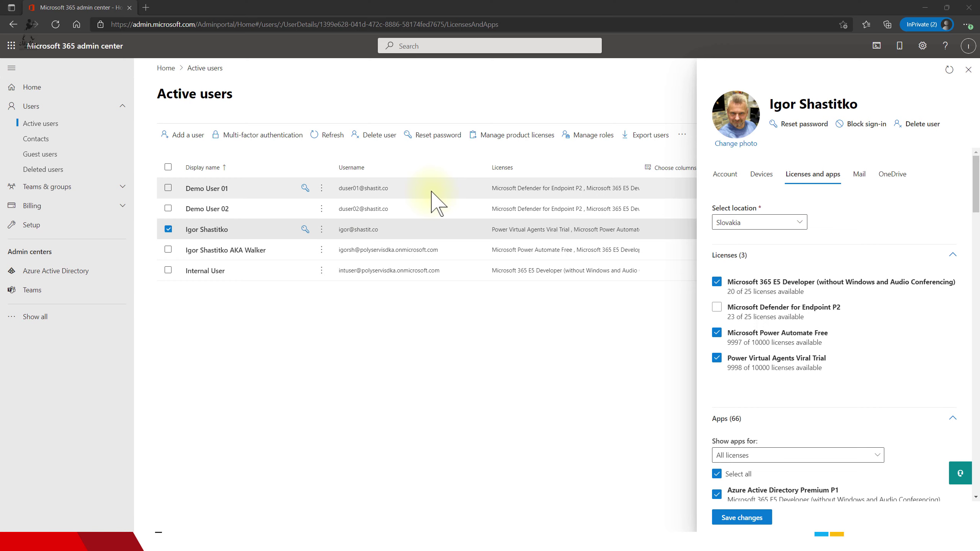
- Copy the Power Platform admin center address from the other browser window
key(alt+Tab)
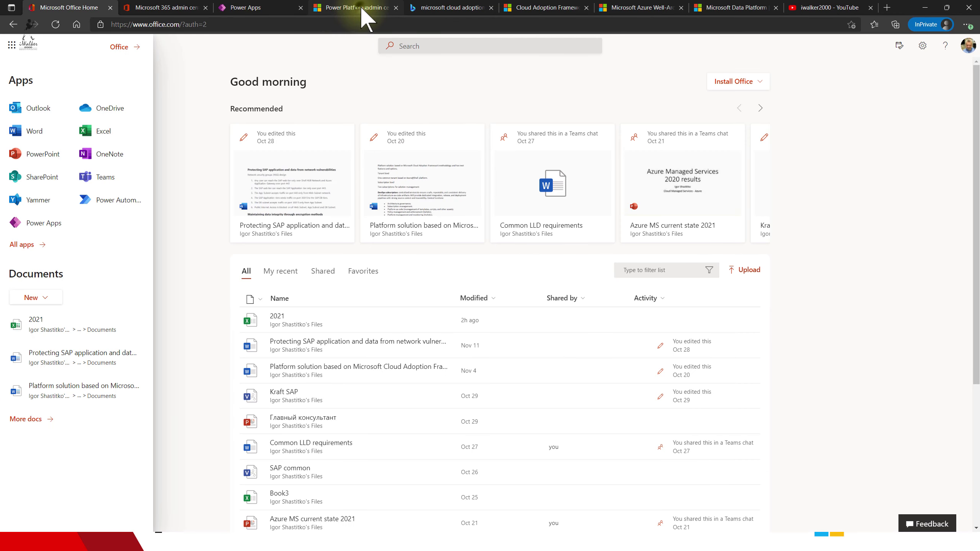
click(362, 8)
click(333, 26)
key(ctrl+c)
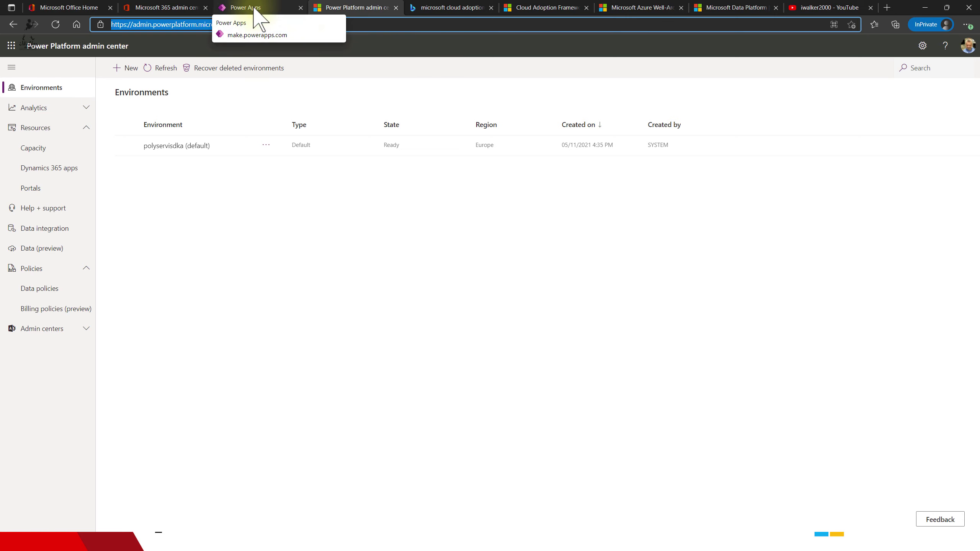
click(604, 32)
- Load the Power Platform admin center in a new tab of the private window
key(alt+Tab)
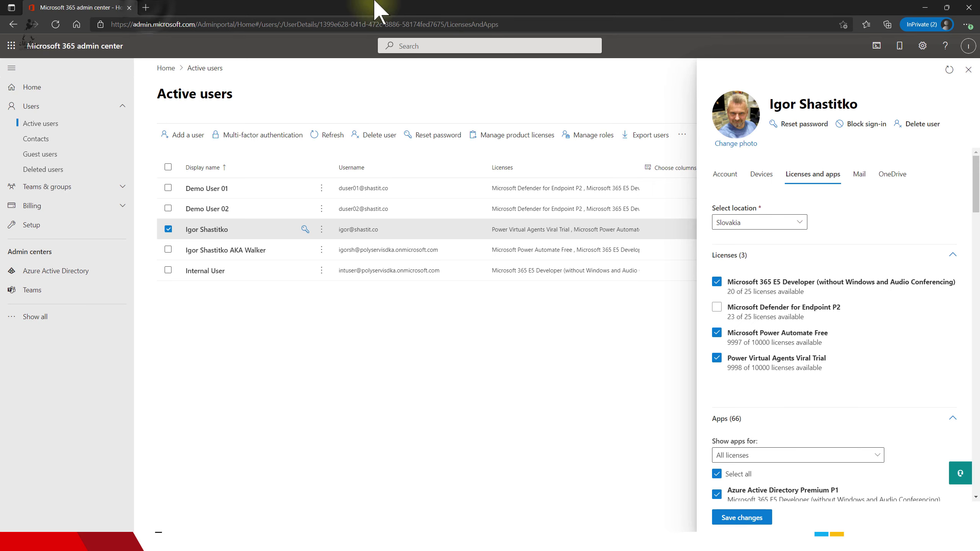
click(147, 8)
key(ctrl+v)
key(Return)
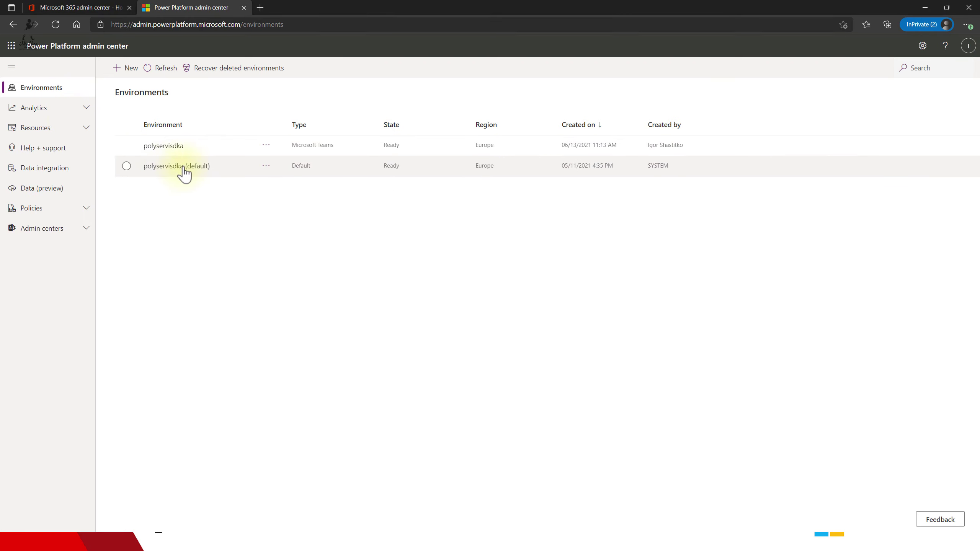
- Open the polyservisdka Teams environment, and open then dismiss the New environment form
click(160, 154)
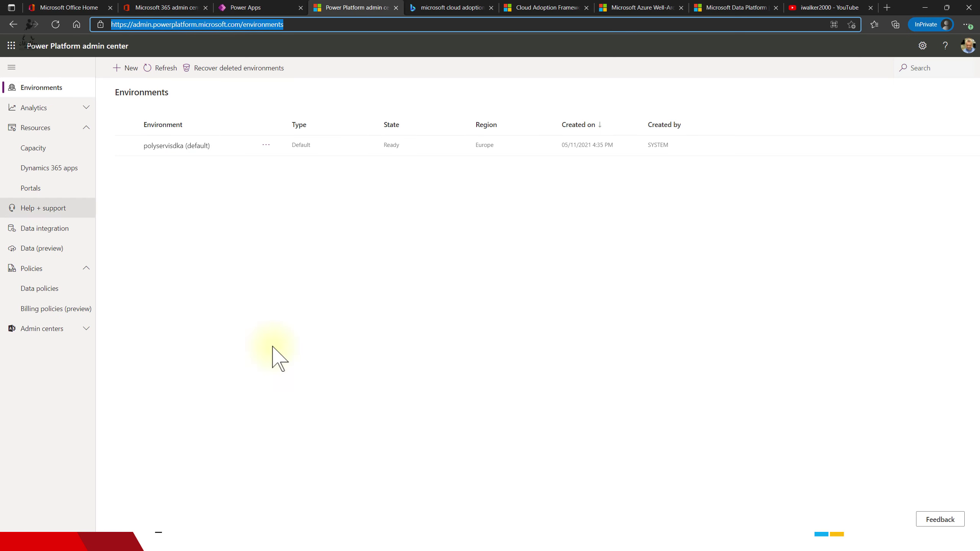
click(128, 70)
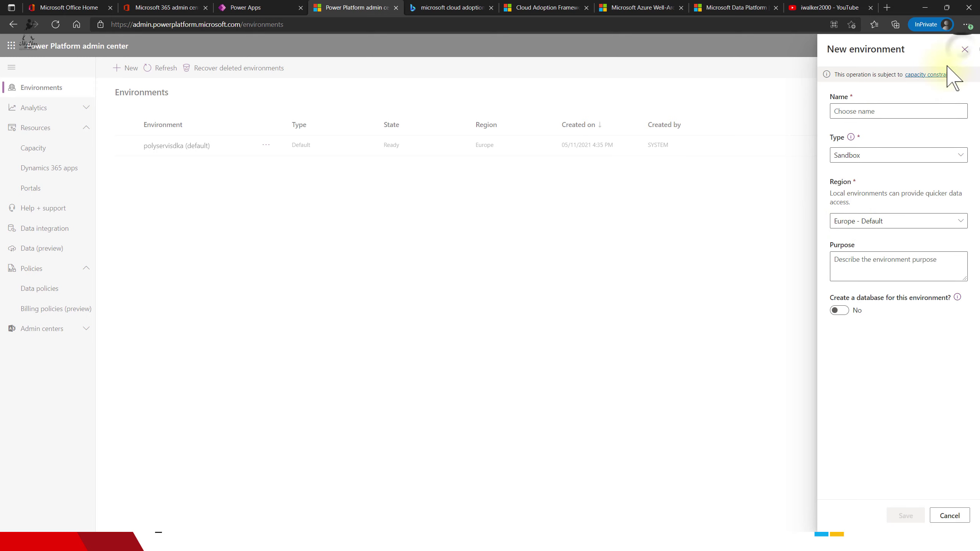
click(963, 50)
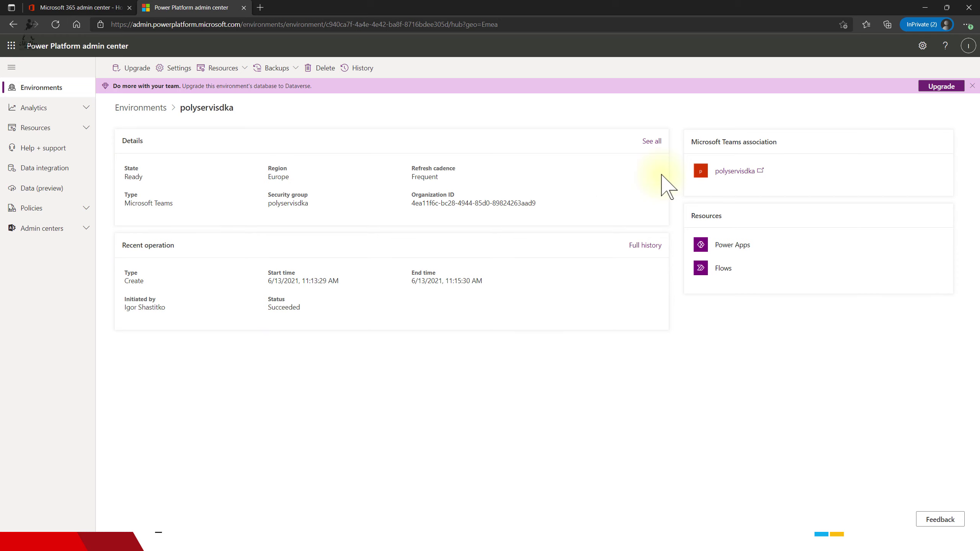
- View all details of the polyservisdka environment, then close the panel
click(651, 141)
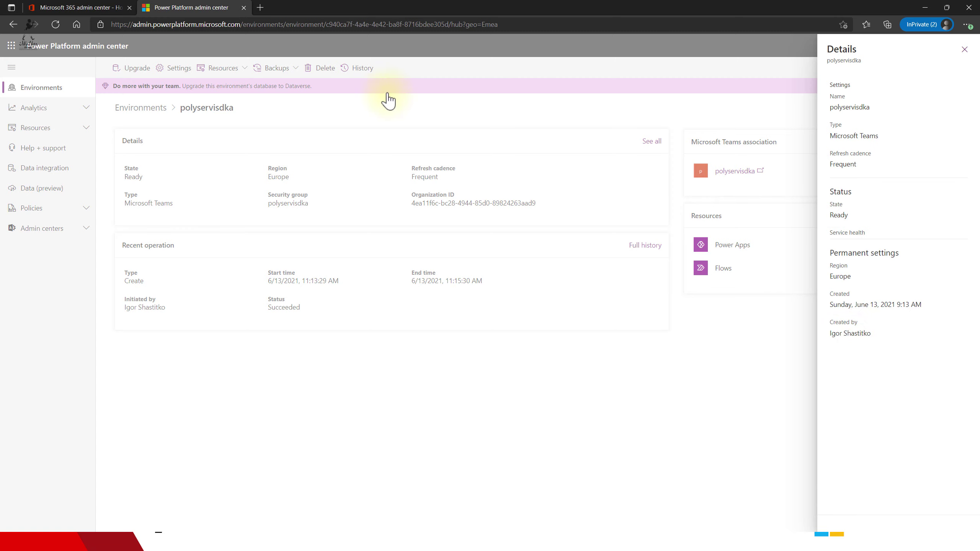
click(176, 52)
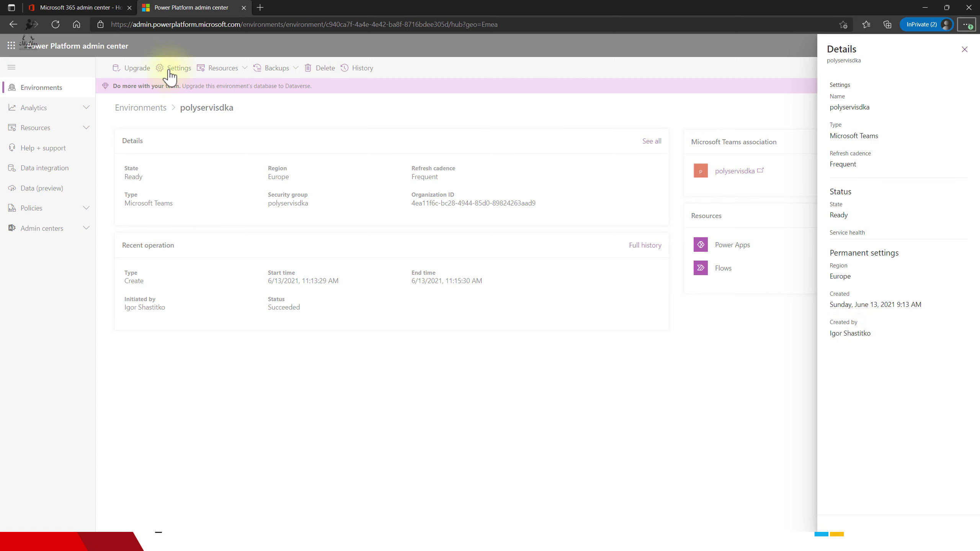
click(963, 50)
- Open the environment's Users settings, cancel the Add user form and refresh the list
click(178, 68)
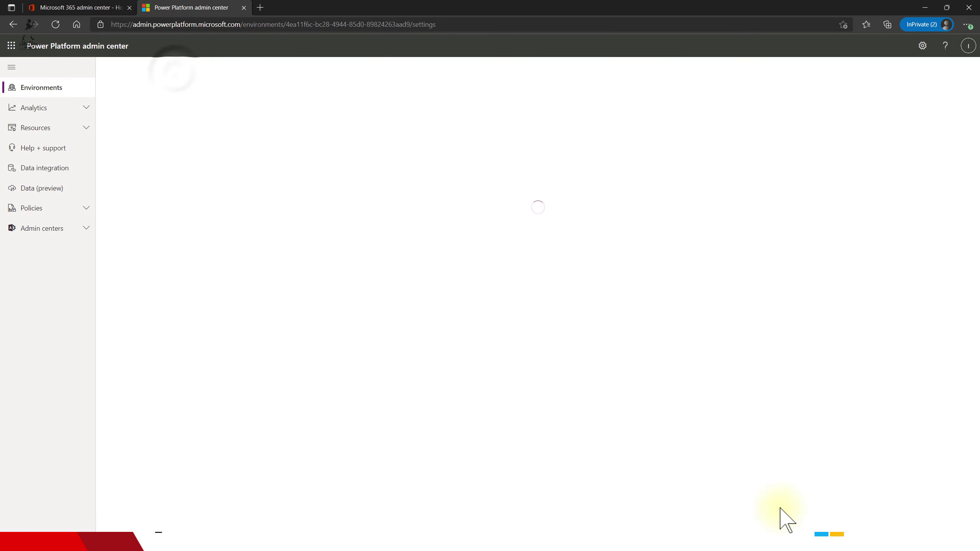
click(136, 202)
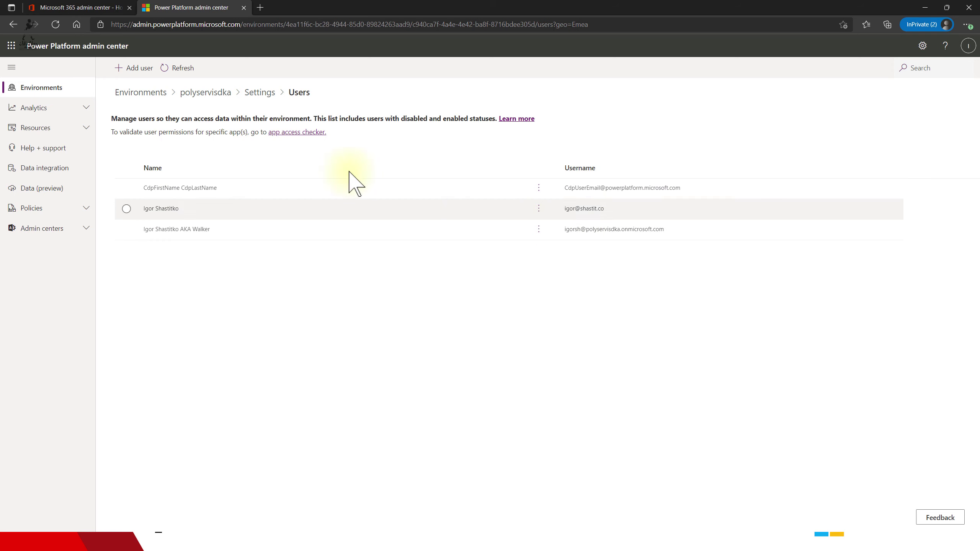
click(131, 67)
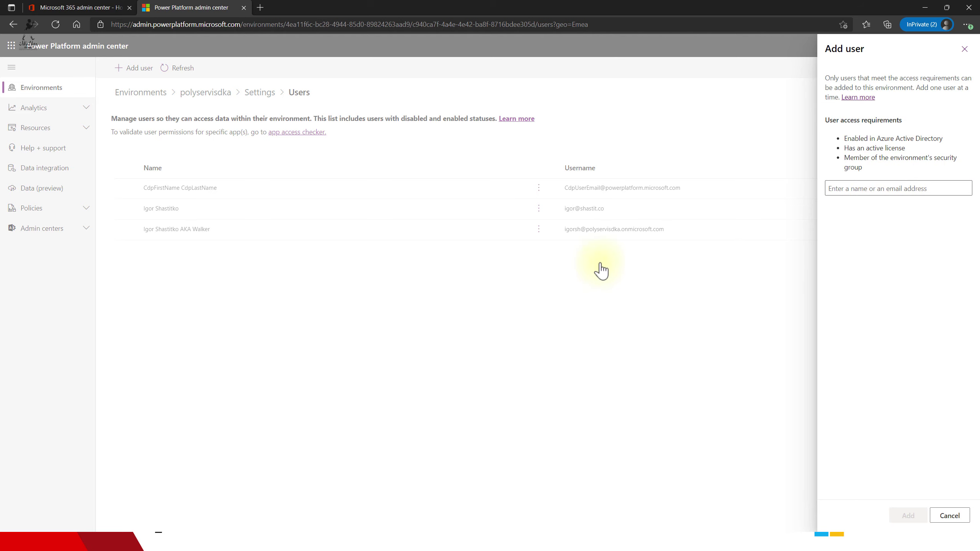
click(965, 49)
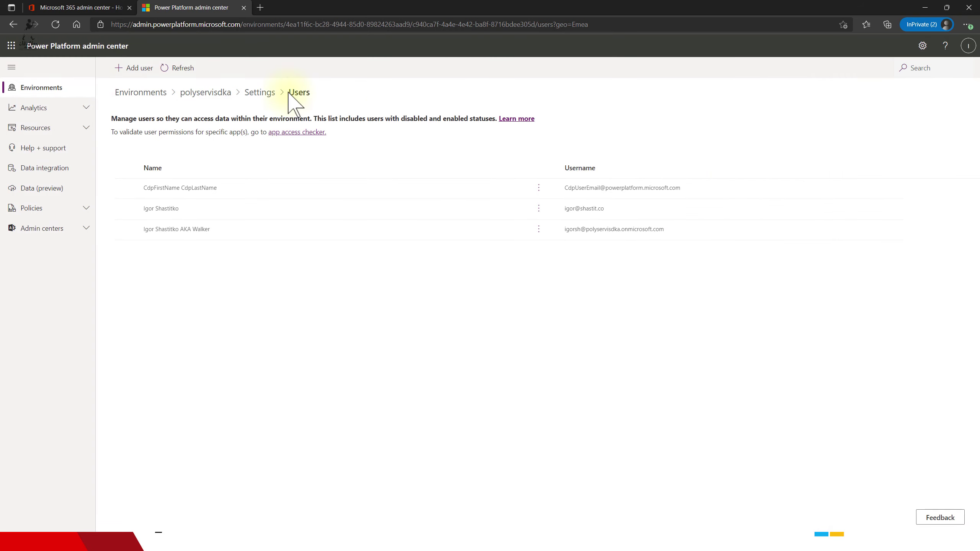
click(167, 69)
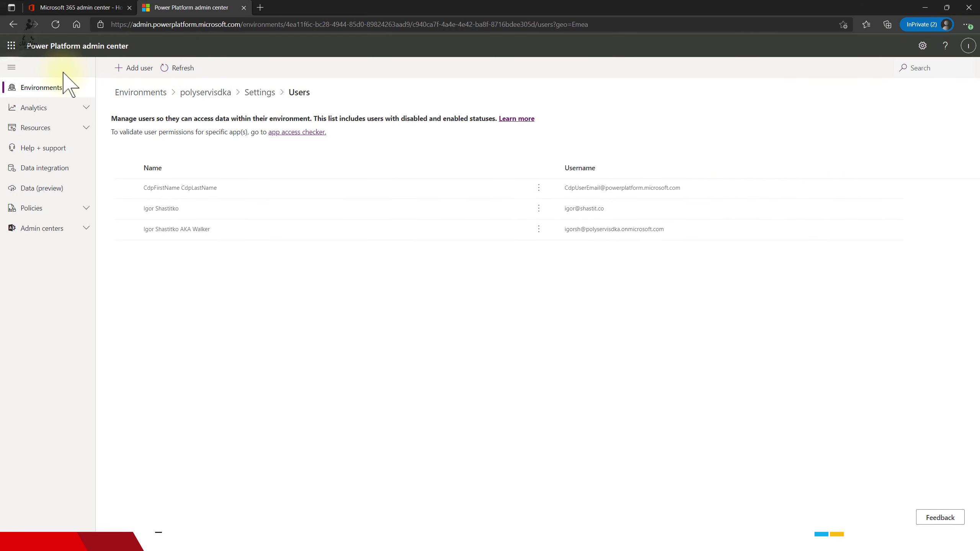
- Return to the environment Settings and open the Features page
click(13, 25)
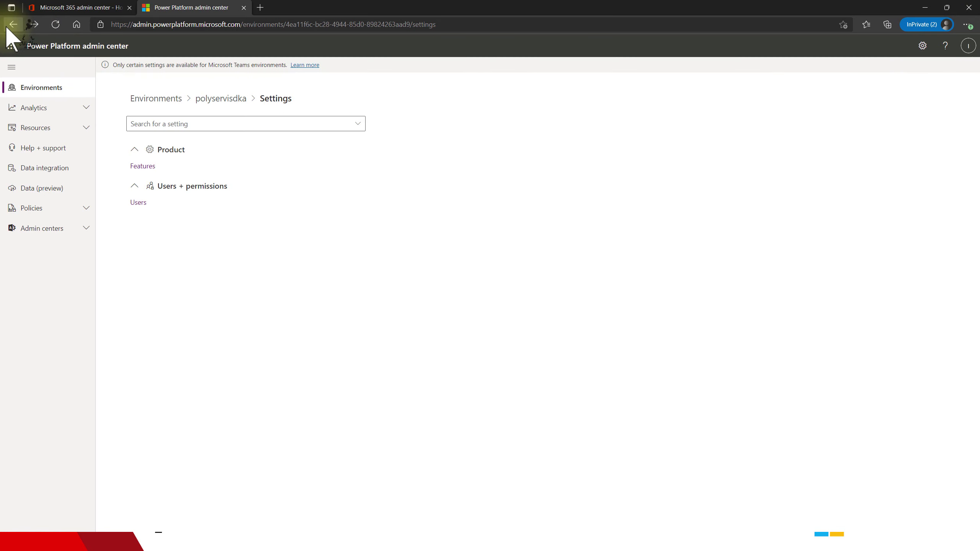
click(203, 127)
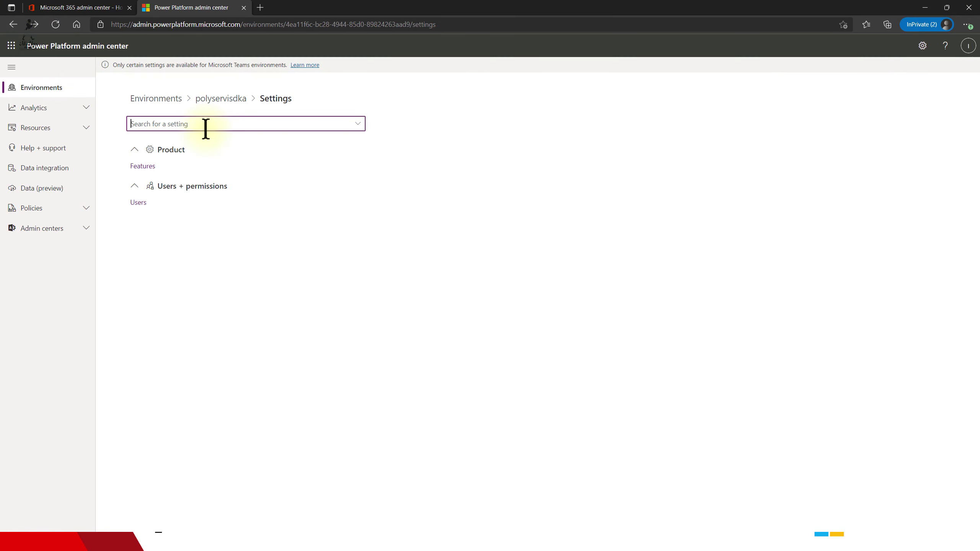
click(140, 166)
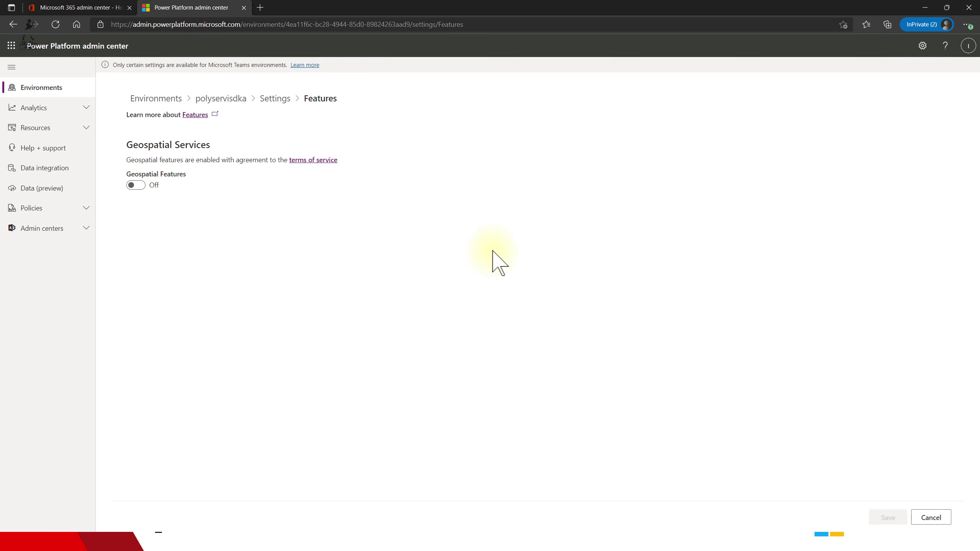
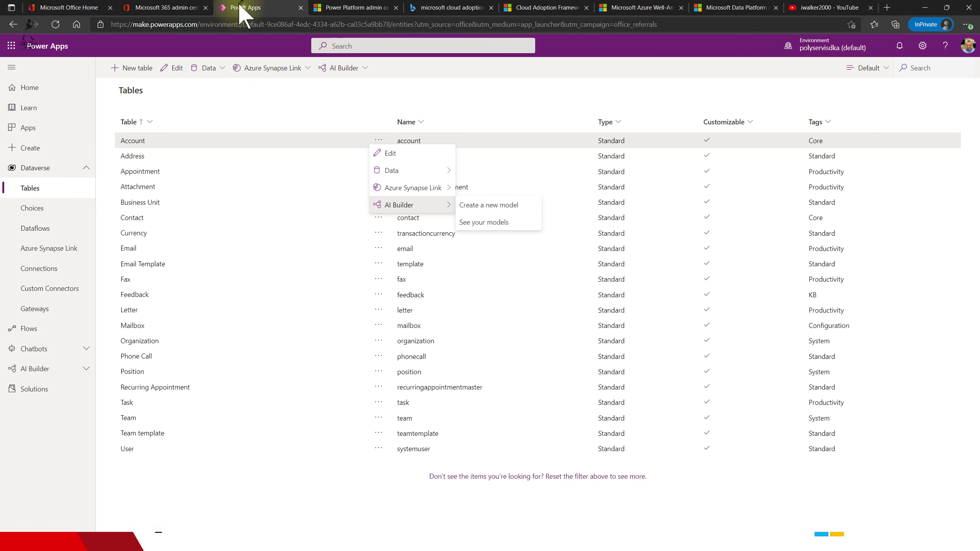
- Leave the Dataverse tables list and go back to the Power Apps home page
click(35, 88)
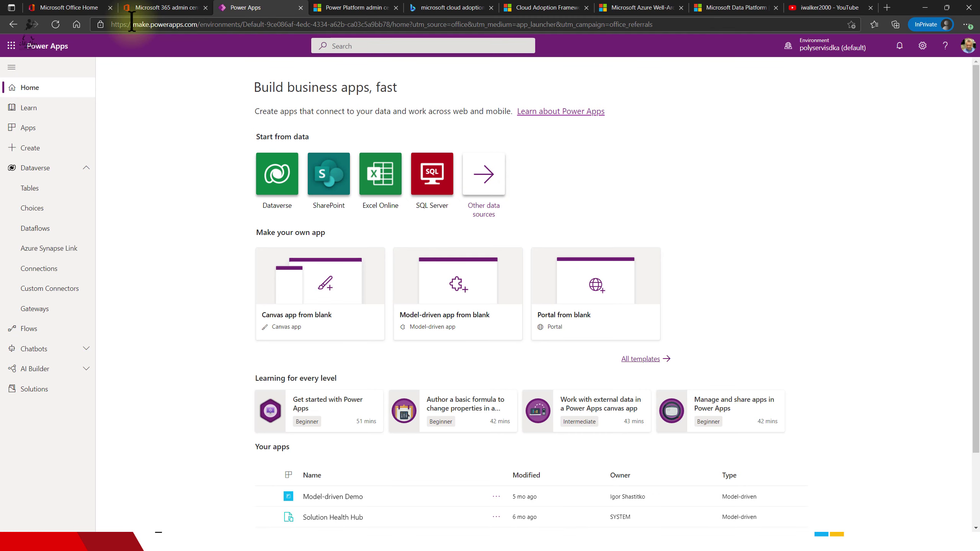
click(77, 9)
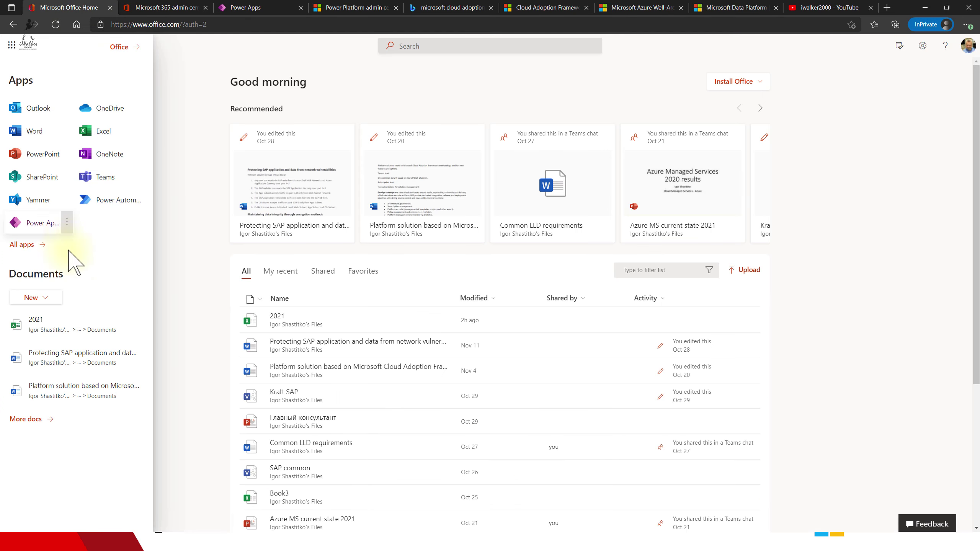
click(23, 244)
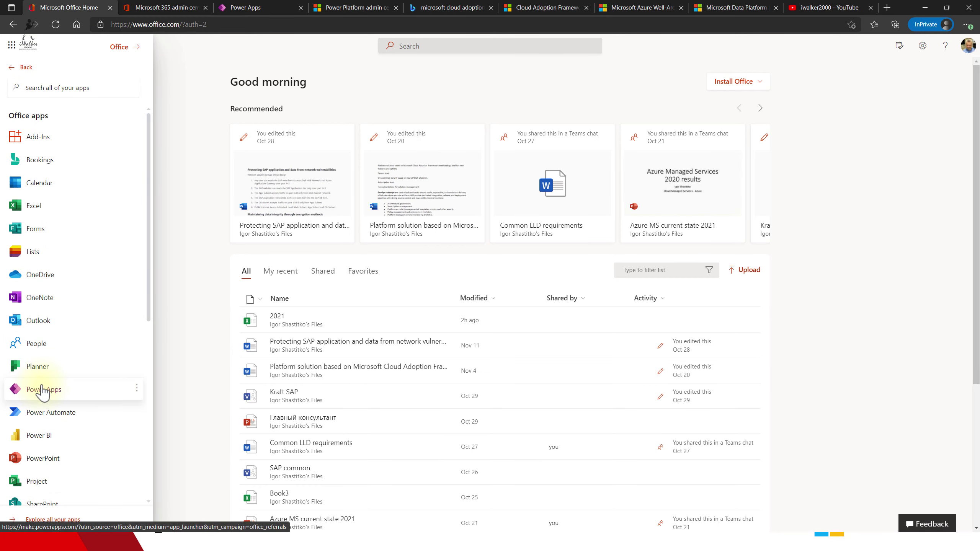
click(279, 12)
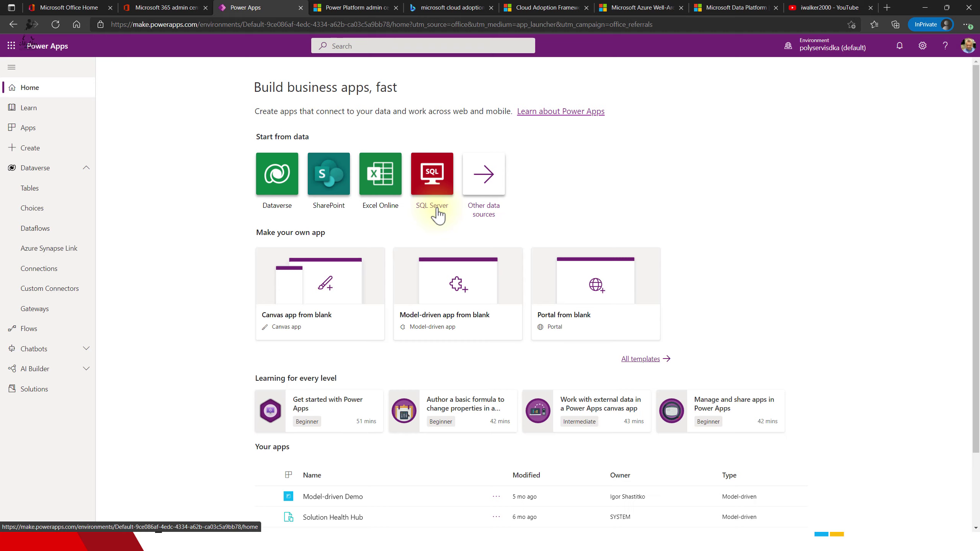
- Start an app from other data sources, browse the connector list, then return to the saved OneDrive connections
click(482, 176)
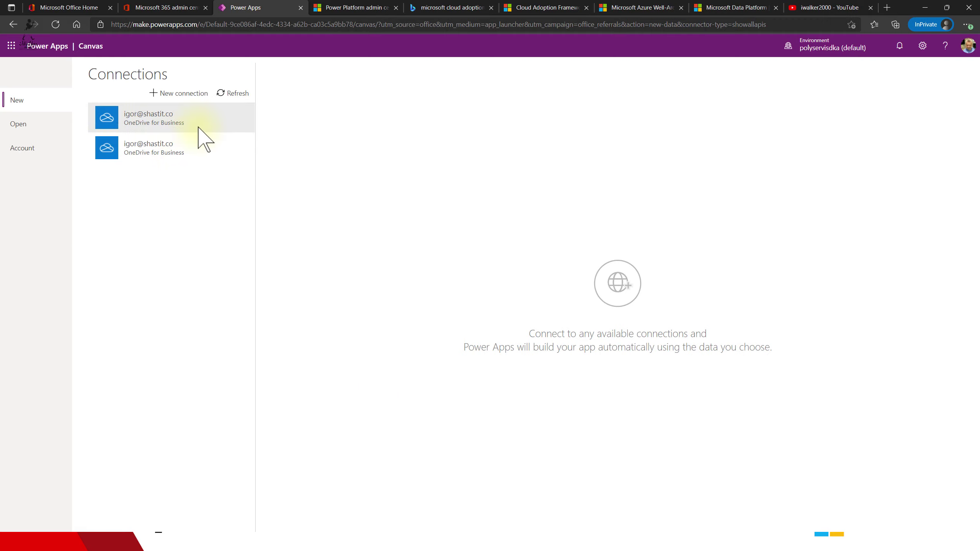
click(162, 126)
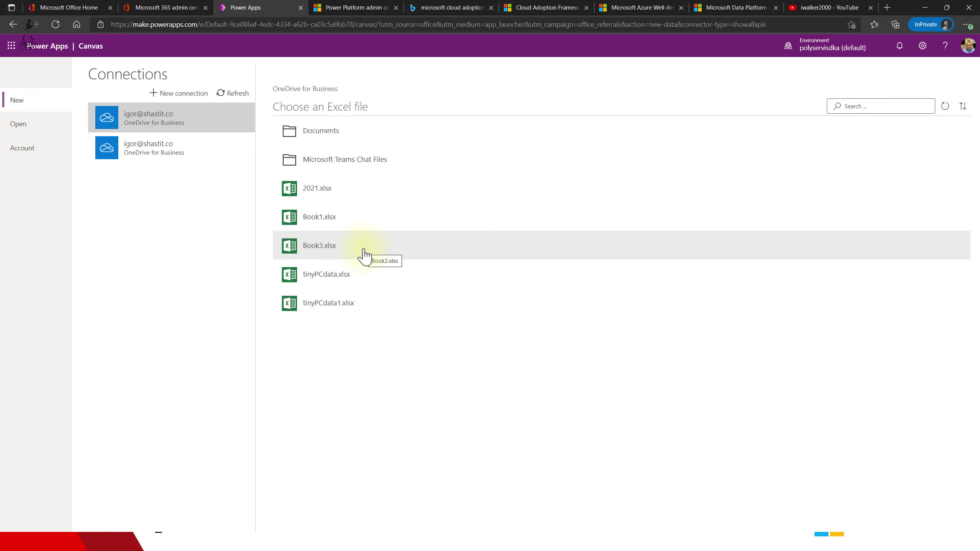
click(157, 93)
scroll(216, 255, down, 10)
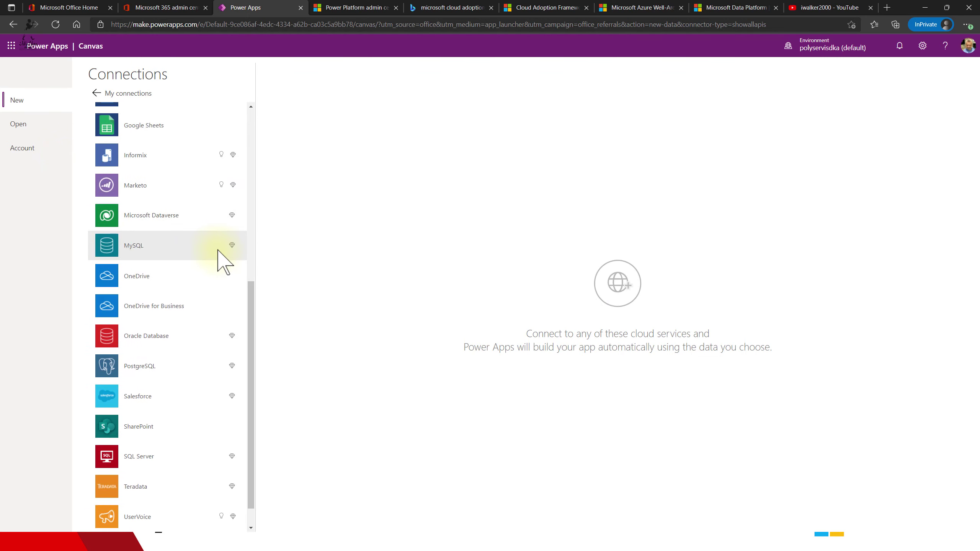
scroll(198, 284, up, 10)
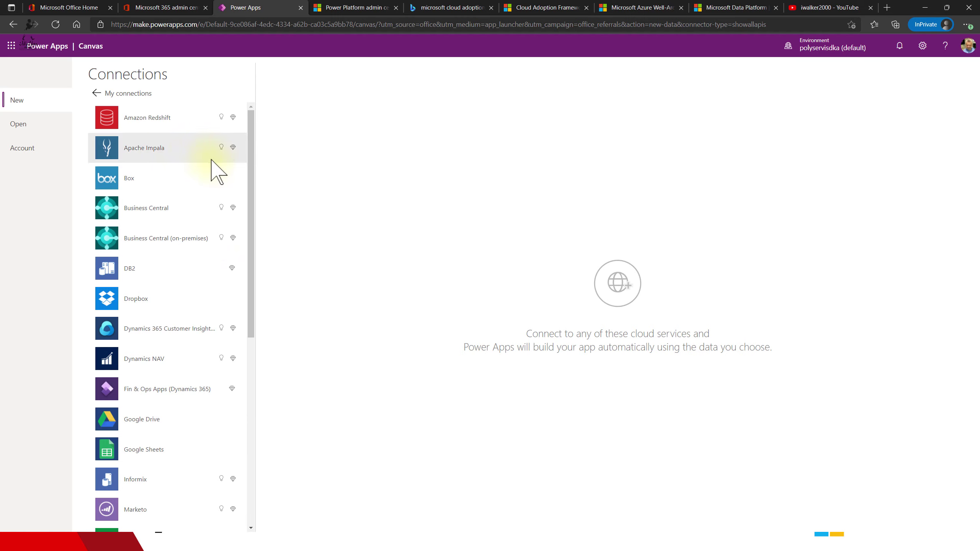
scroll(218, 171, down, 8)
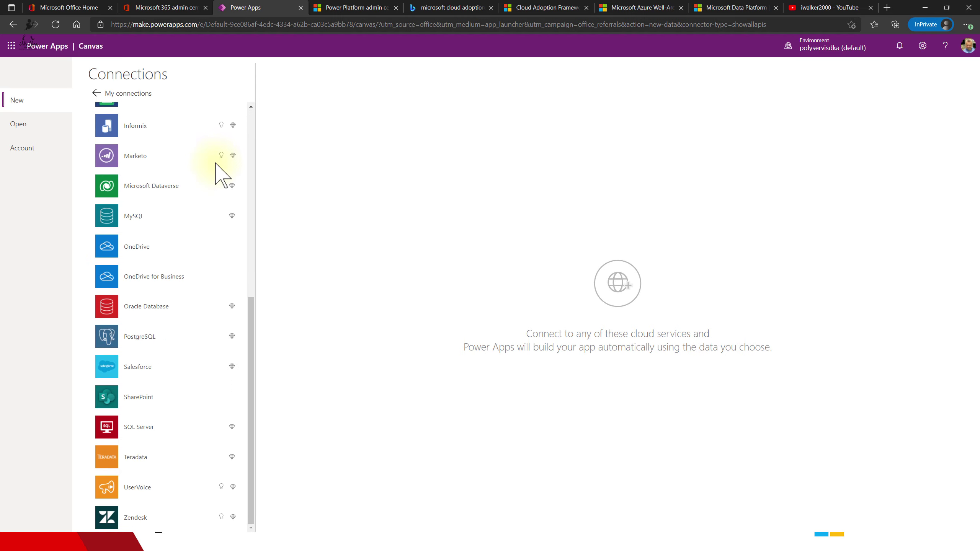
scroll(195, 313, up, 2)
scroll(189, 323, up, 5)
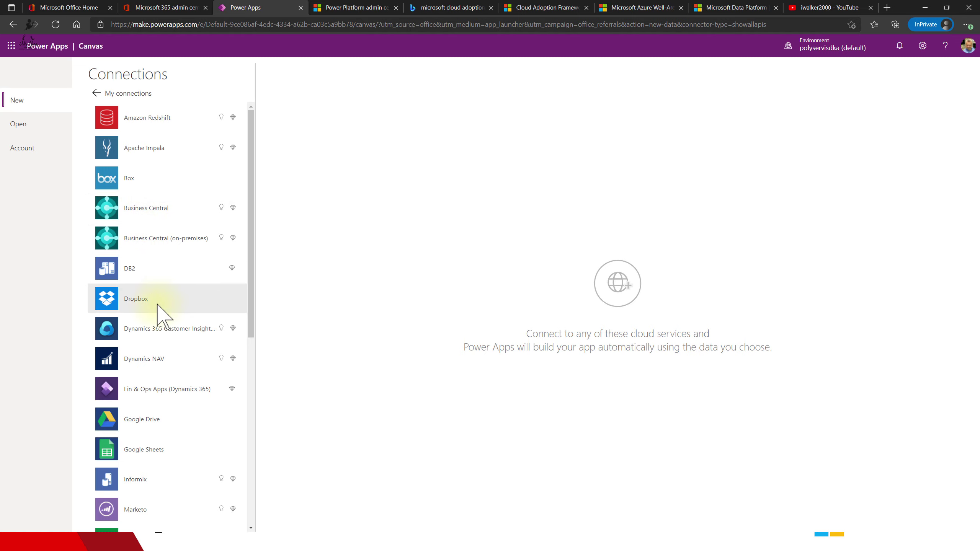
scroll(155, 308, down, 1)
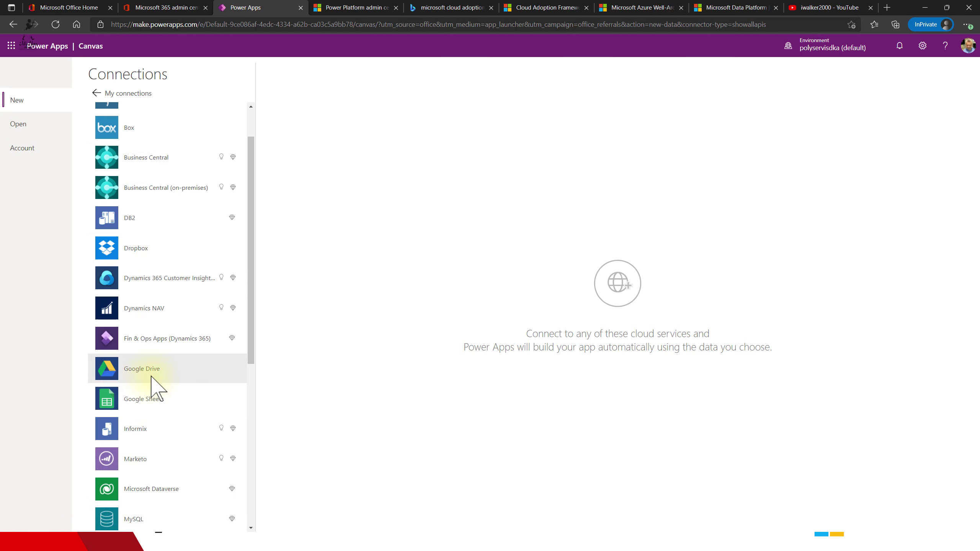
scroll(159, 376, down, 2)
scroll(159, 375, down, 1)
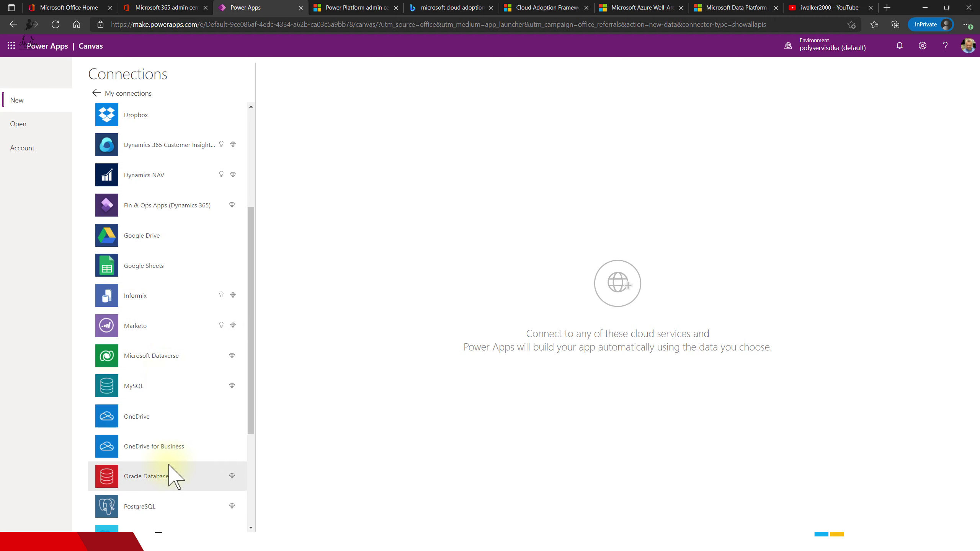
scroll(185, 444, down, 3)
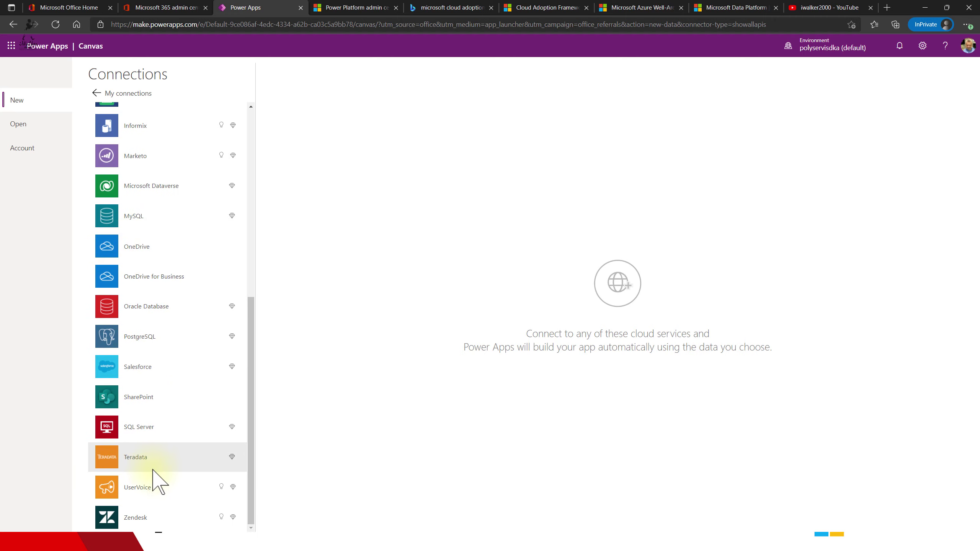
scroll(177, 504, up, 7)
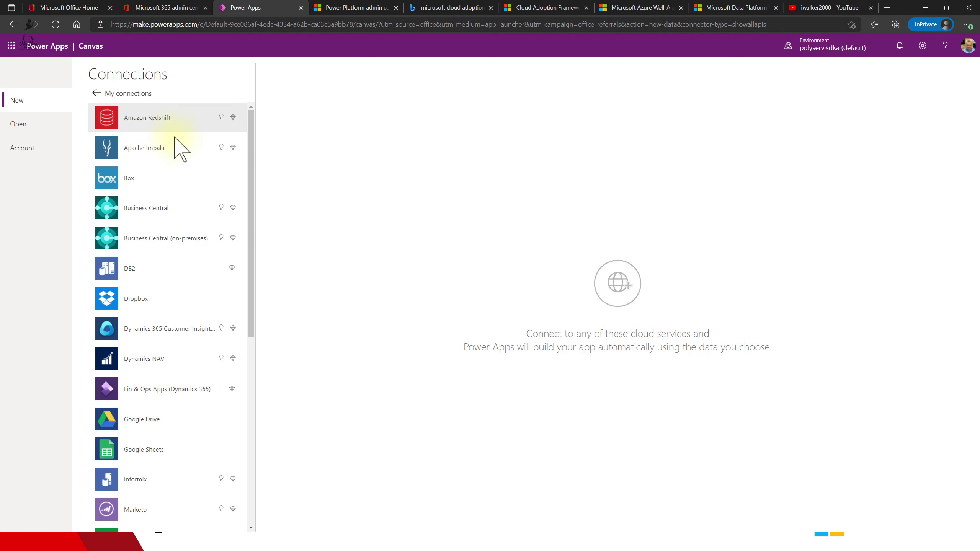
scroll(177, 216, down, 6)
scroll(177, 239, down, 1)
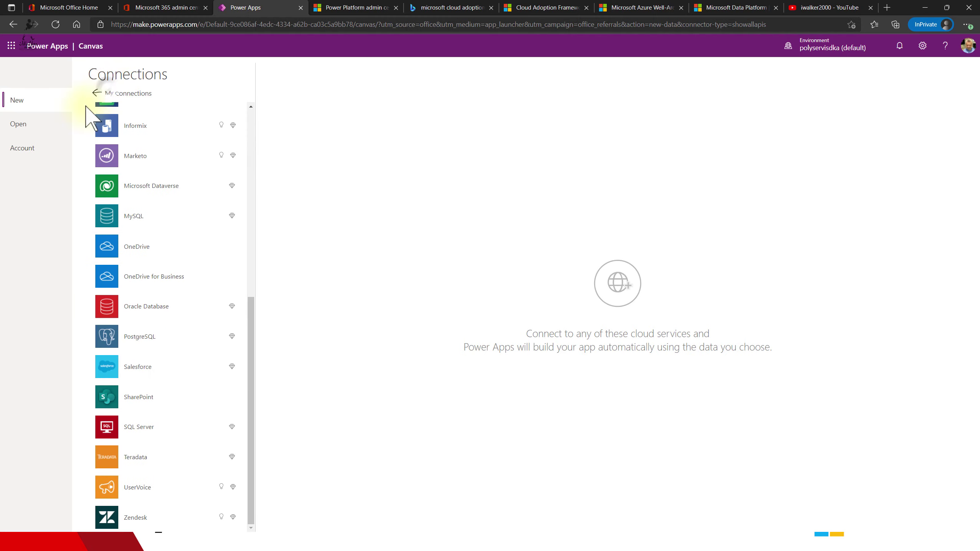
click(96, 93)
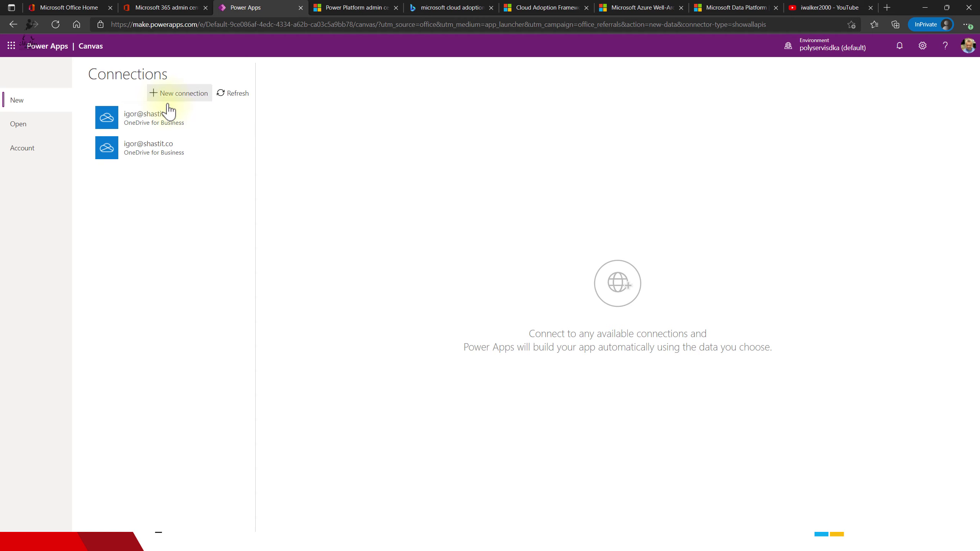
- From Office Home, briefly open and close SharePoint, then open OneDrive My files
click(63, 8)
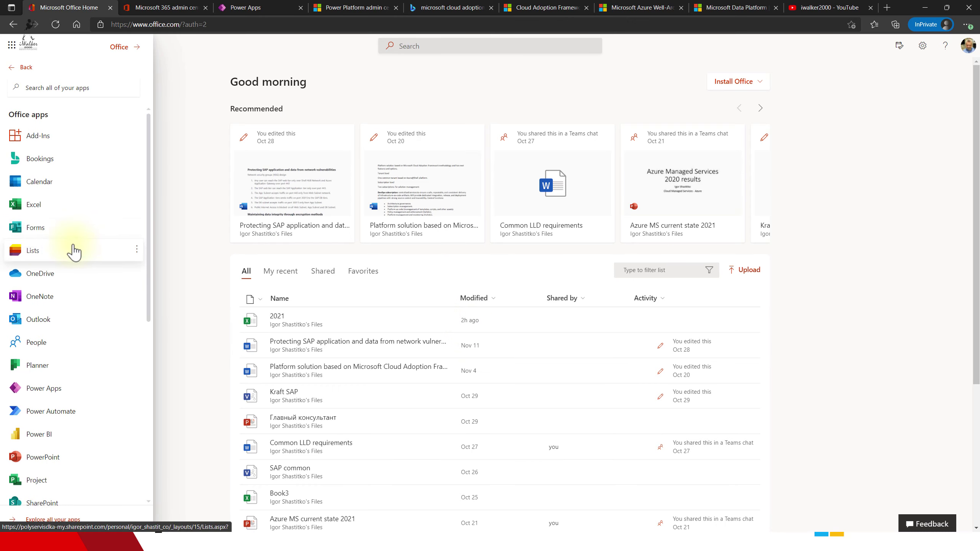
scroll(73, 250, down, 3)
scroll(61, 267, down, 2)
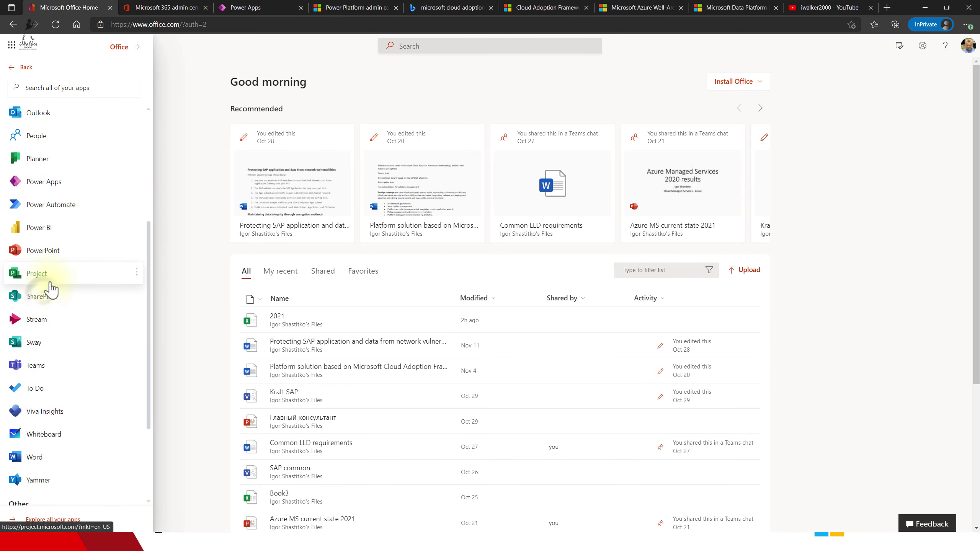
click(44, 297)
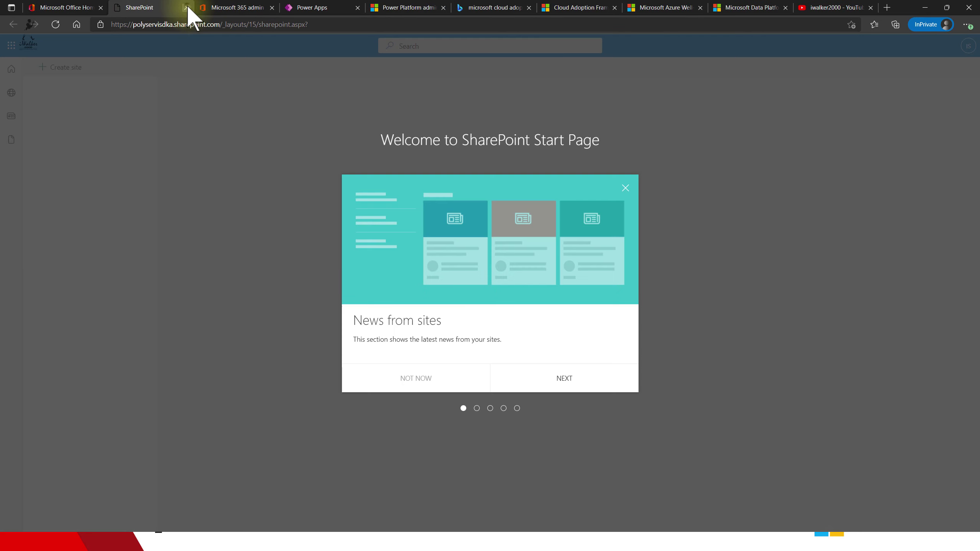
click(187, 7)
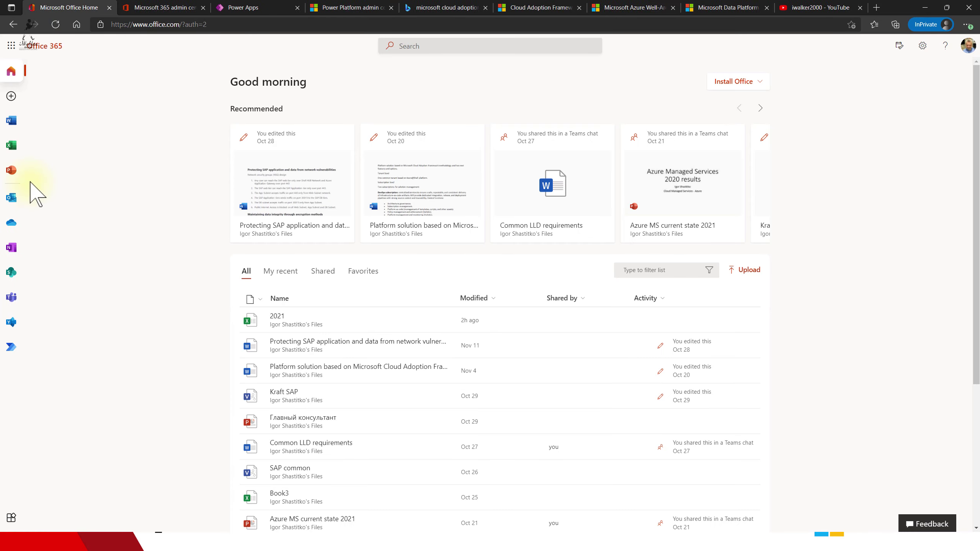
click(12, 227)
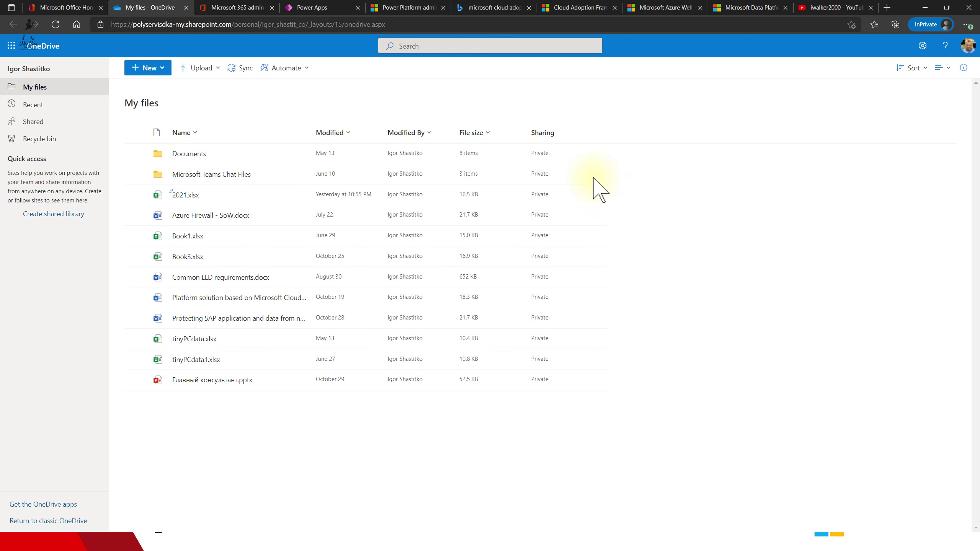
click(200, 67)
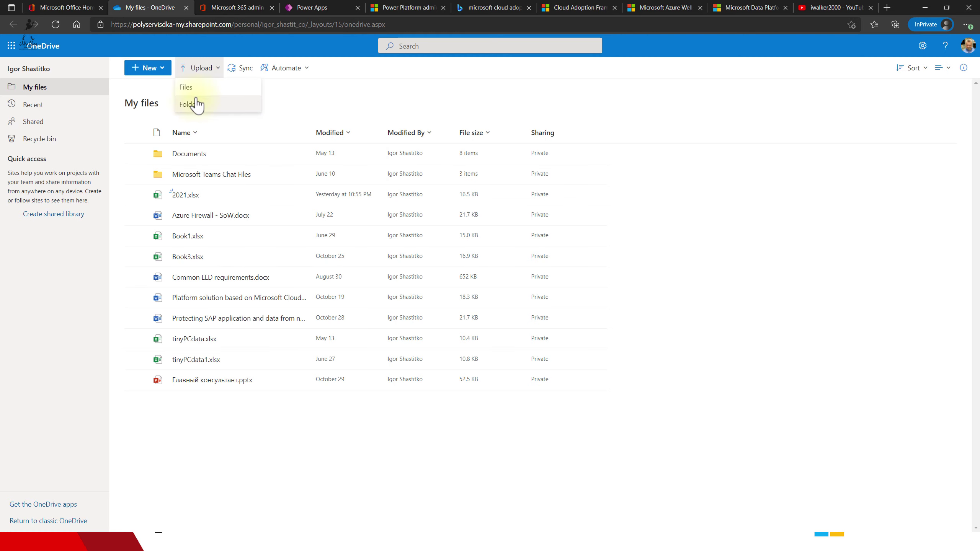
click(190, 92)
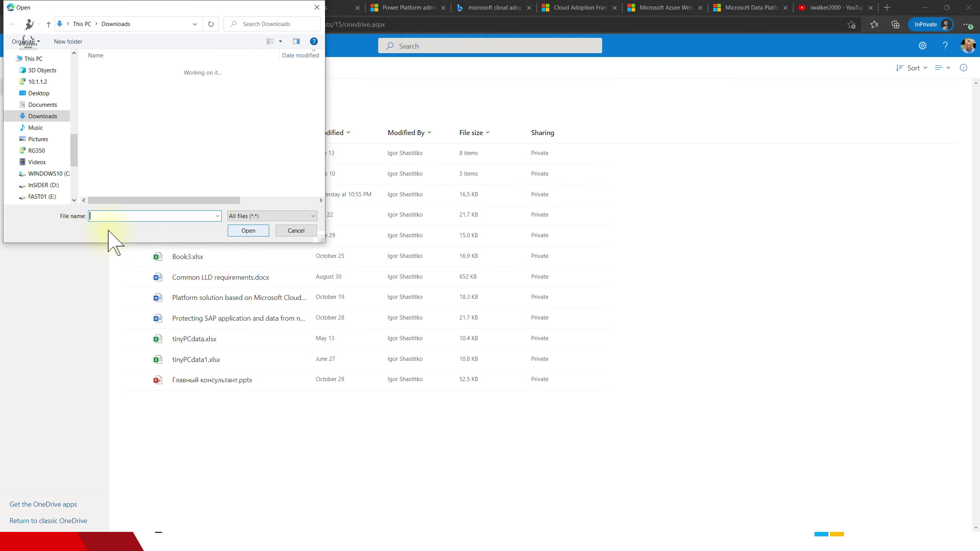
scroll(232, 128, down, 4)
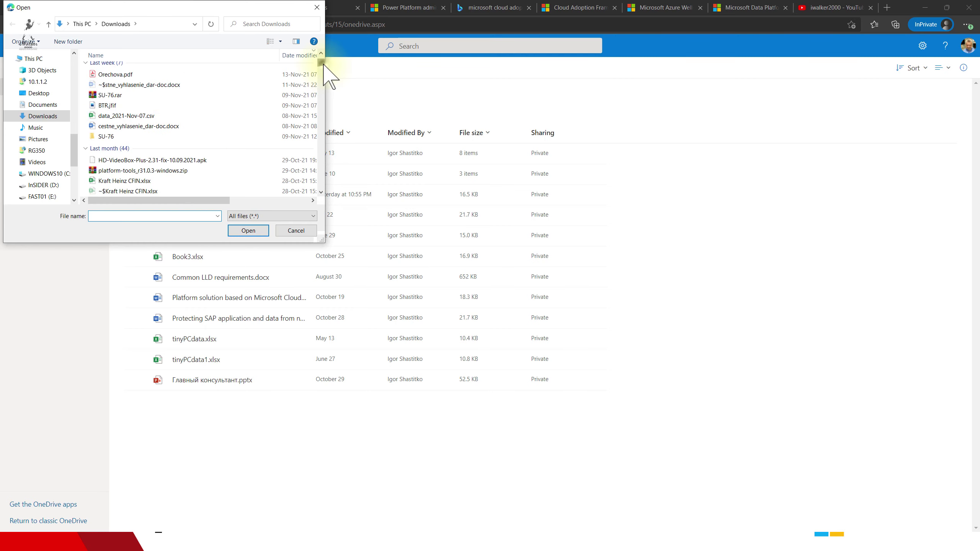
drag(321, 62, 324, 65)
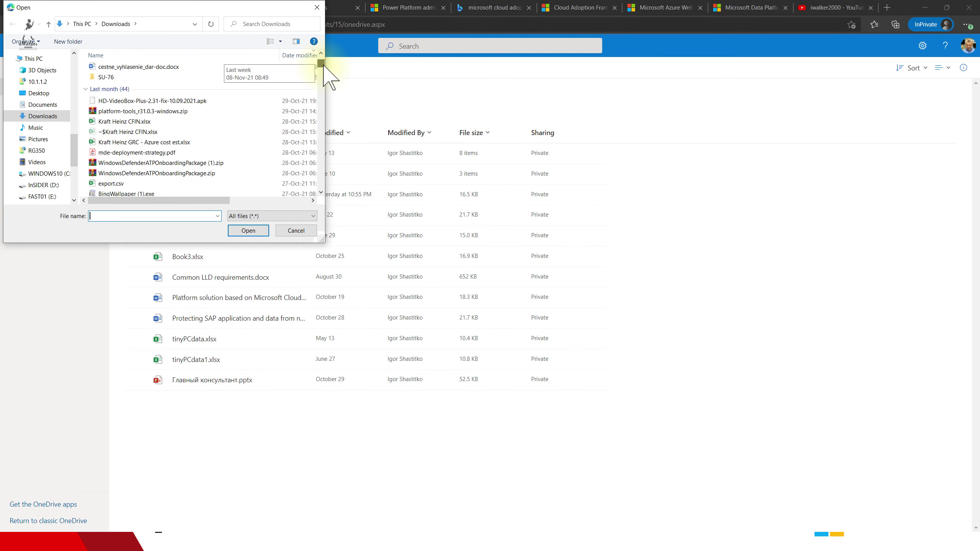
click(317, 7)
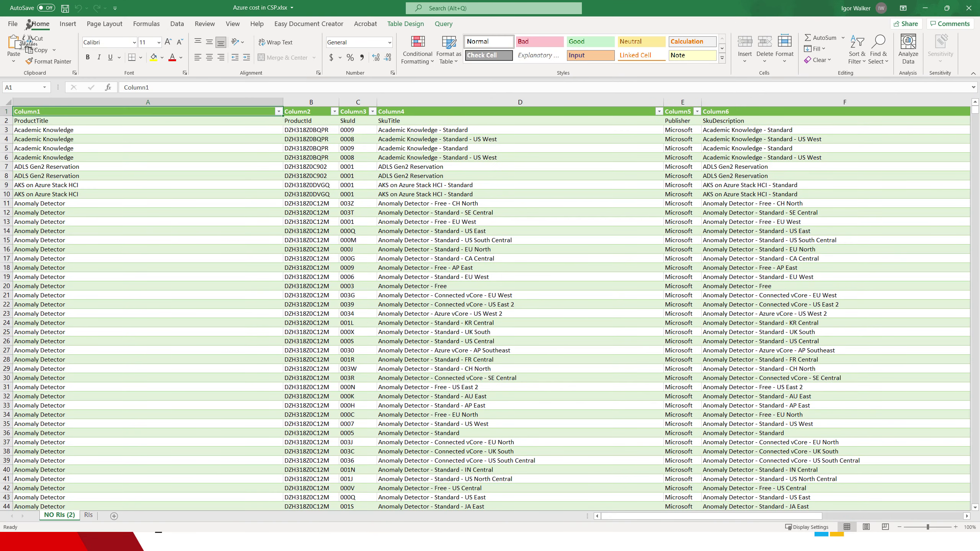
- Delete the duplicate ProductTitle header in row 2 of the Azure cost sheet
click(2, 111)
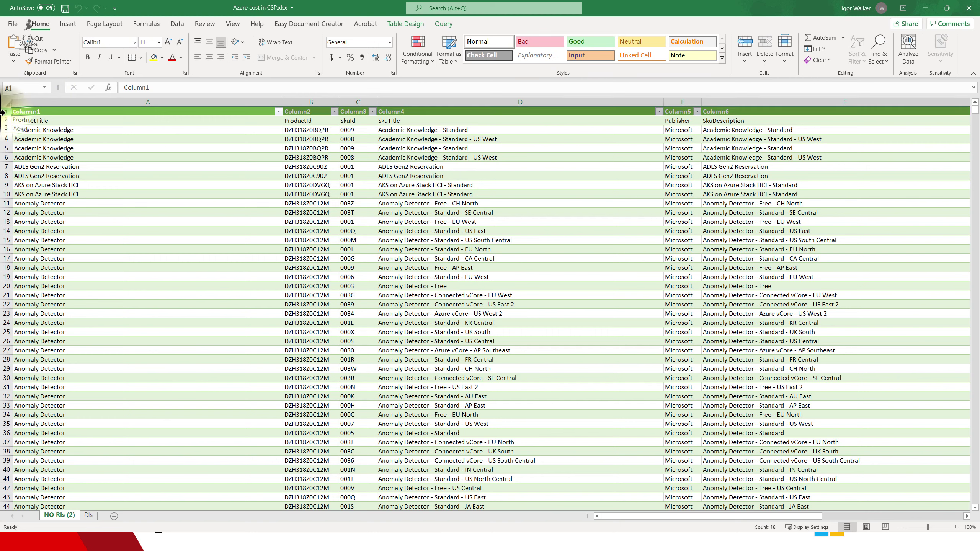
right_click(3, 112)
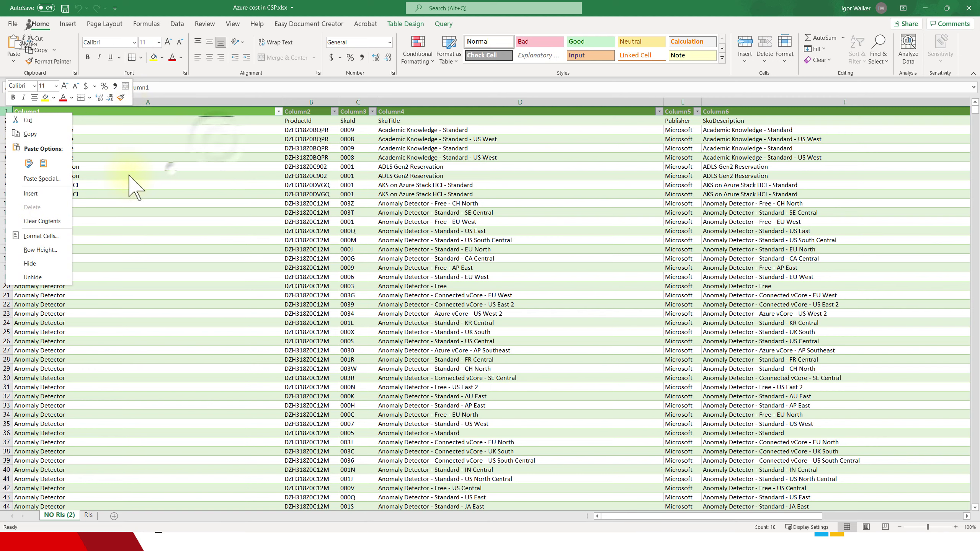
click(189, 178)
click(198, 140)
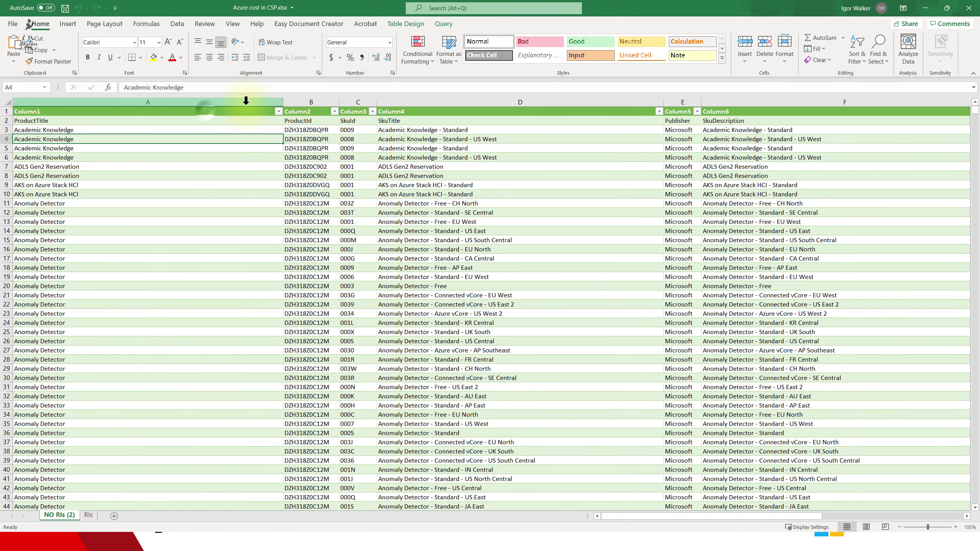
click(203, 110)
click(6, 121)
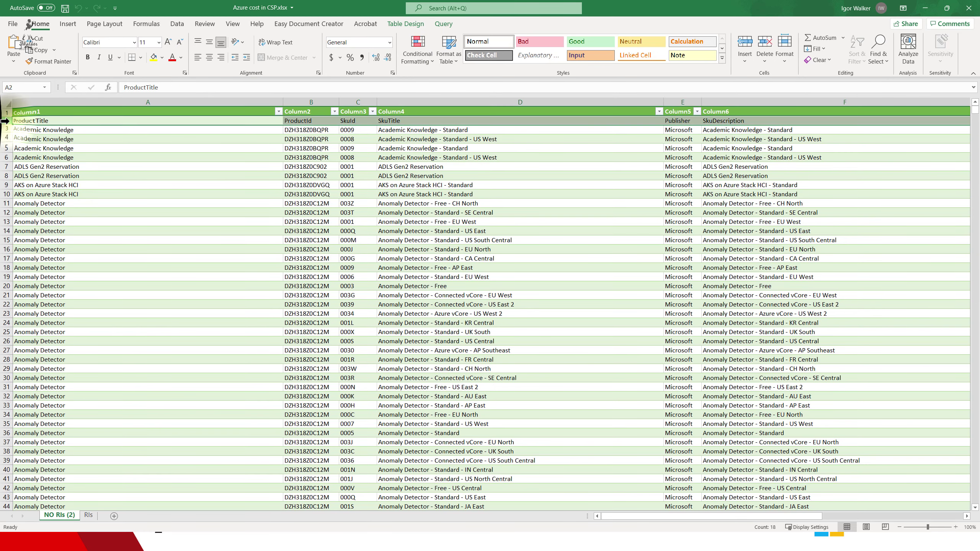
right_click(5, 121)
click(46, 229)
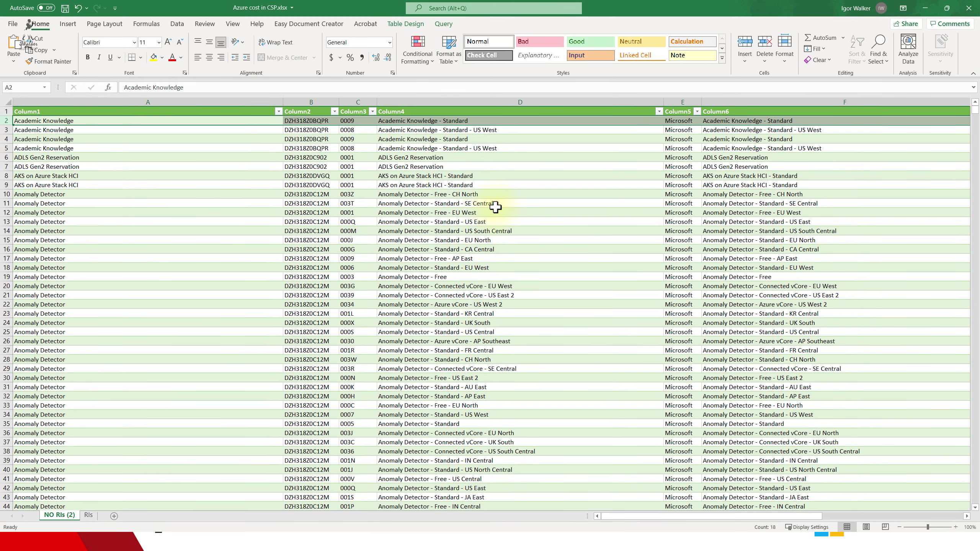
scroll(479, 223, down, 15)
scroll(485, 225, up, 15)
- Select the whole table and convert it to a normal range, confirming the prompt
click(243, 270)
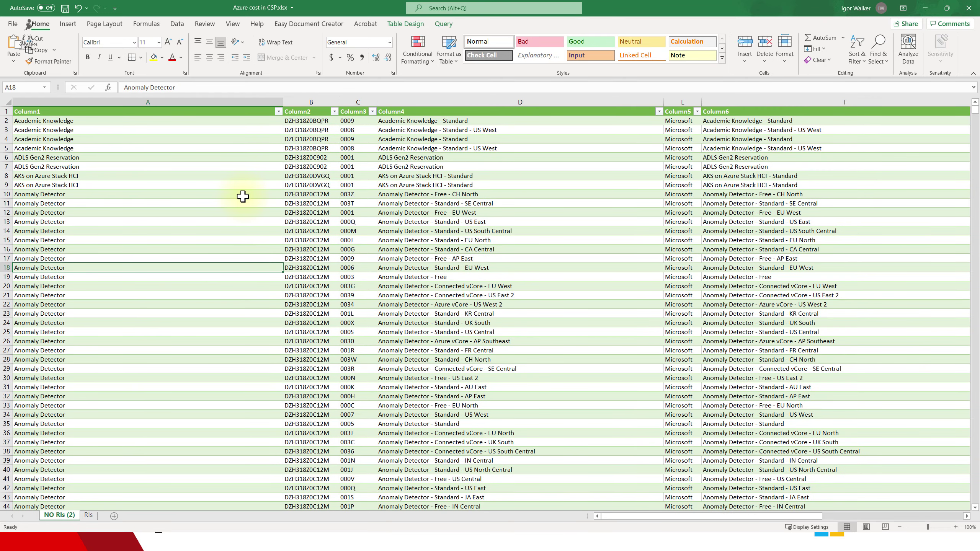
key(ctrl+a)
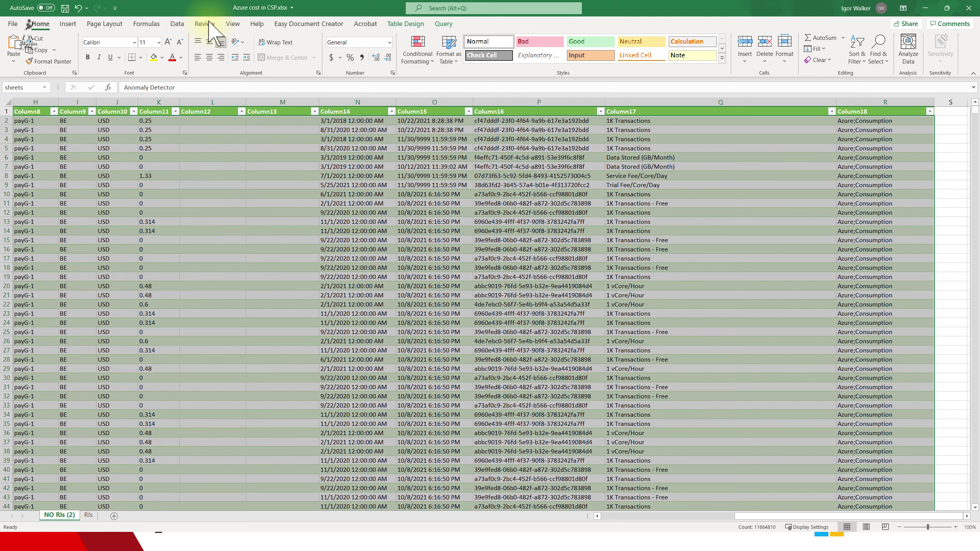
click(172, 24)
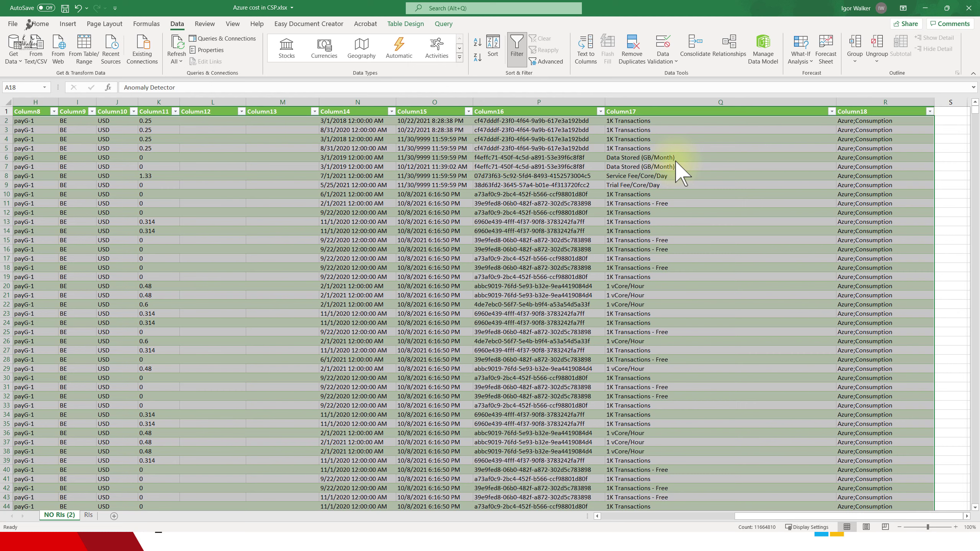
key(shift+F10)
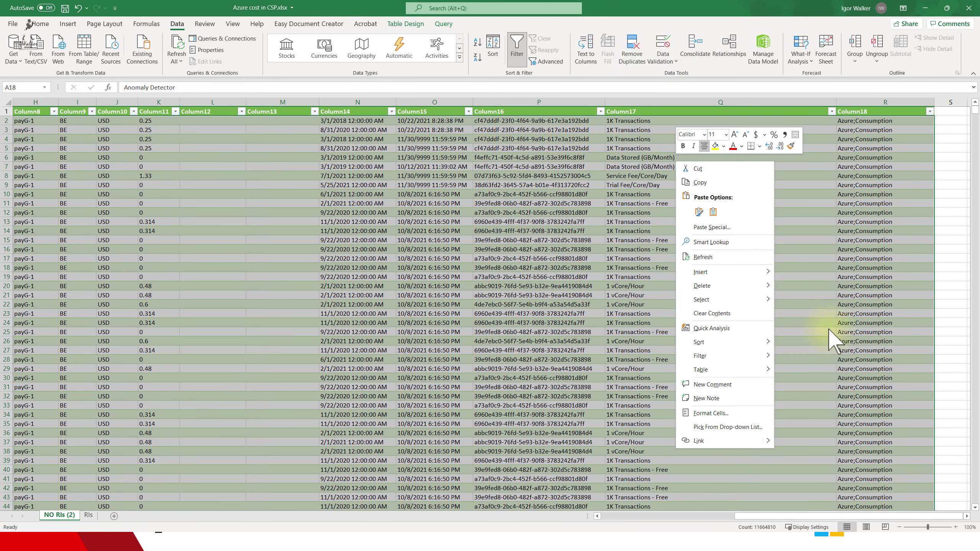
mouse_move(743, 370)
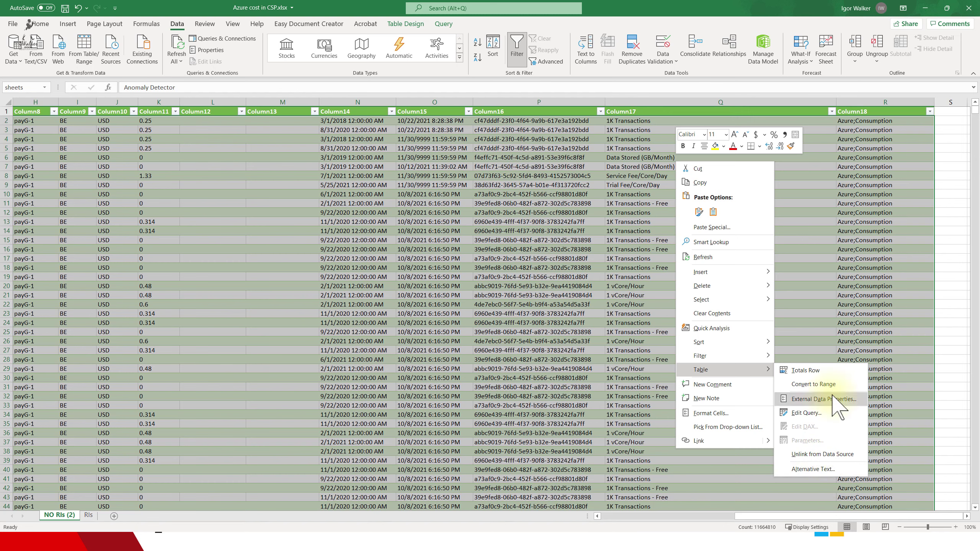
click(816, 384)
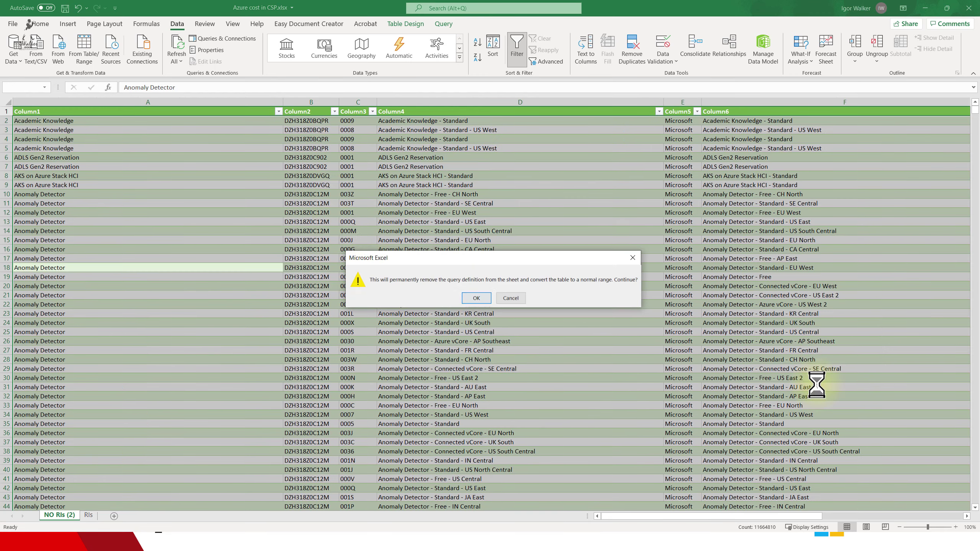
click(503, 298)
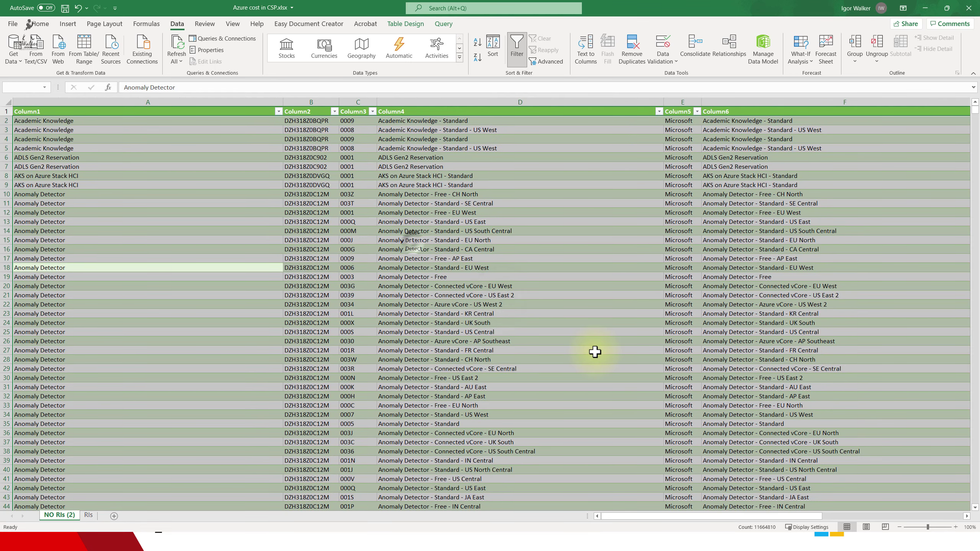
- Check the data in column D, then close the workbook and answer the save prompt
click(409, 240)
scroll(737, 217, down, 20)
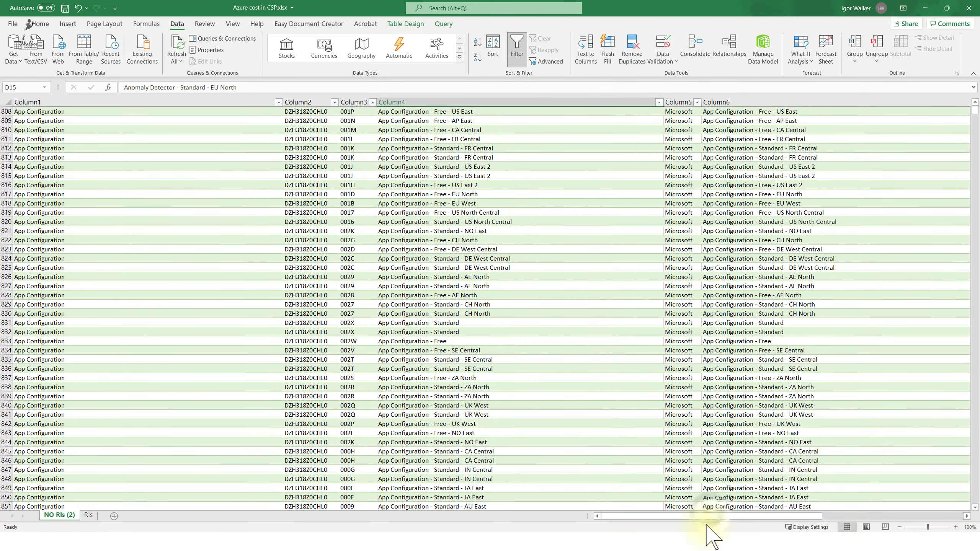
drag(708, 517, 925, 501)
scroll(849, 411, down, 20)
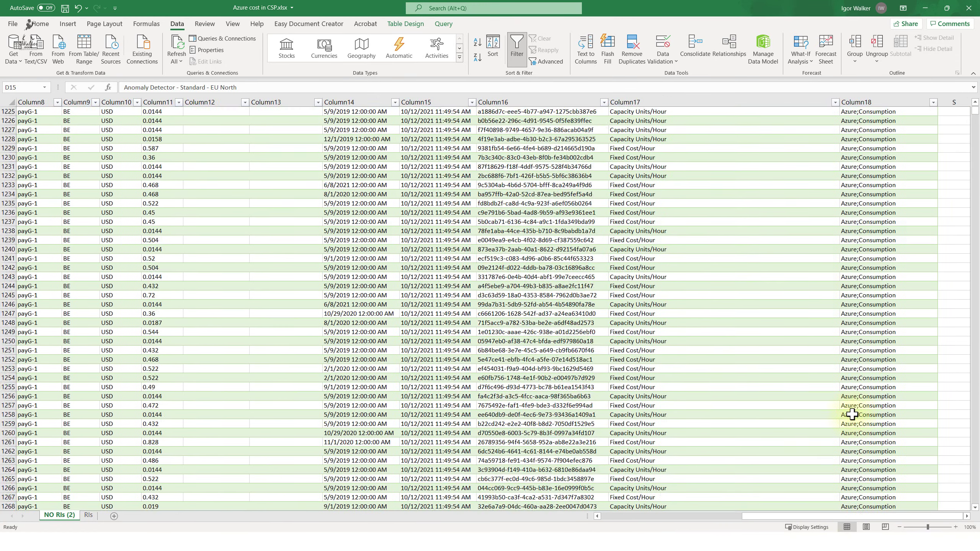
click(969, 7)
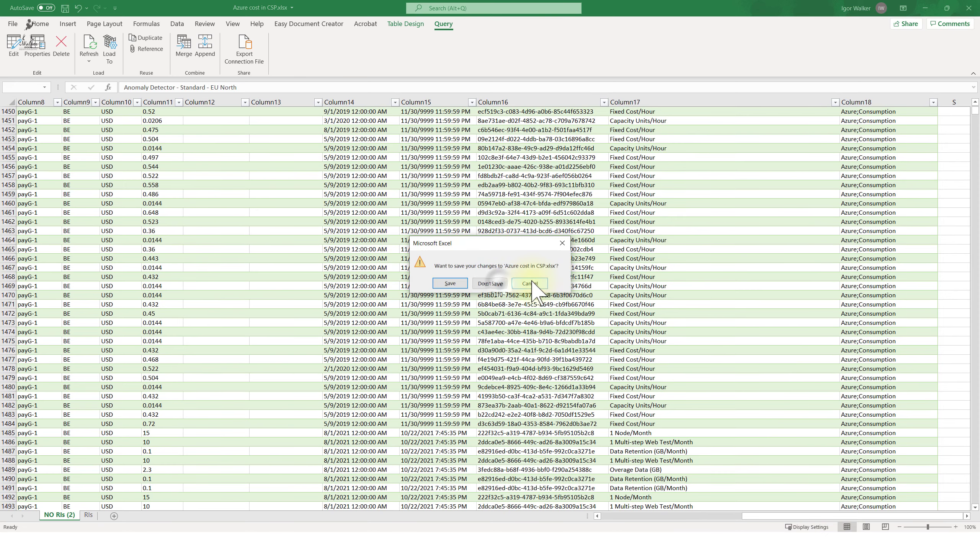
click(491, 283)
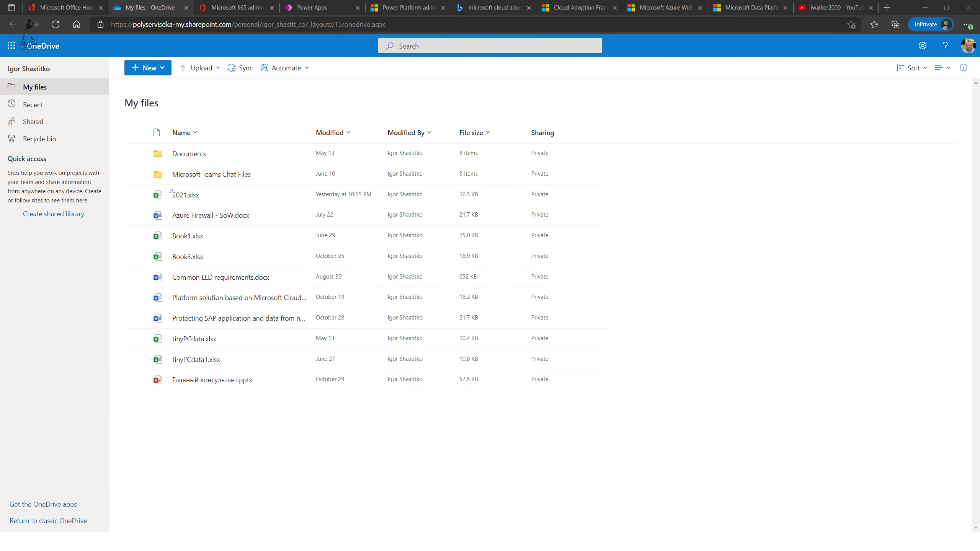
- Upload Azure cost in CSP.xls from the Downloads folder into OneDrive My files
click(216, 70)
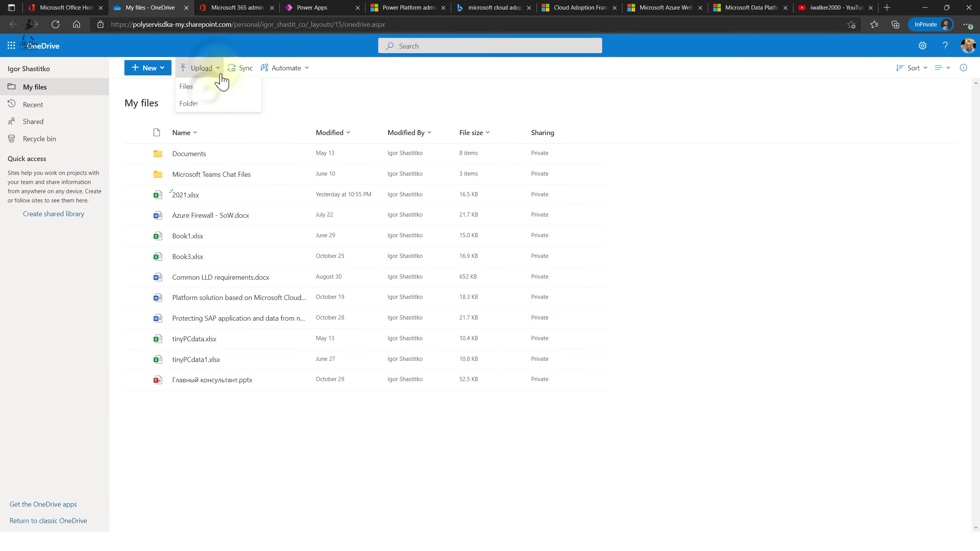
click(207, 89)
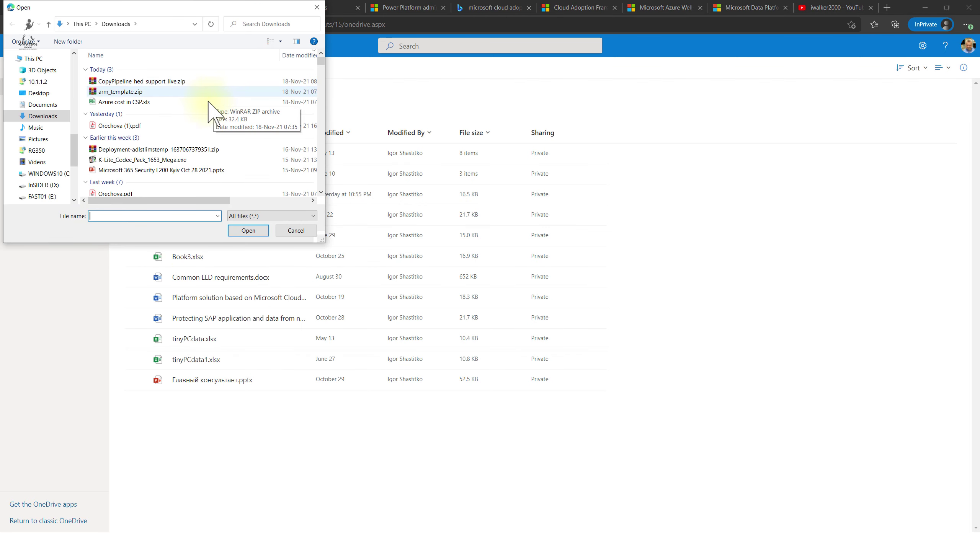
click(209, 102)
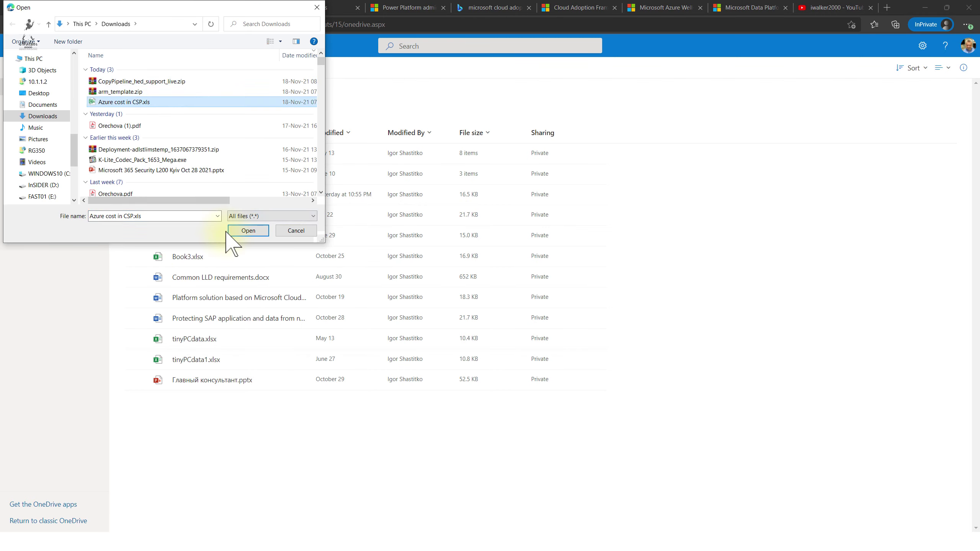
click(249, 231)
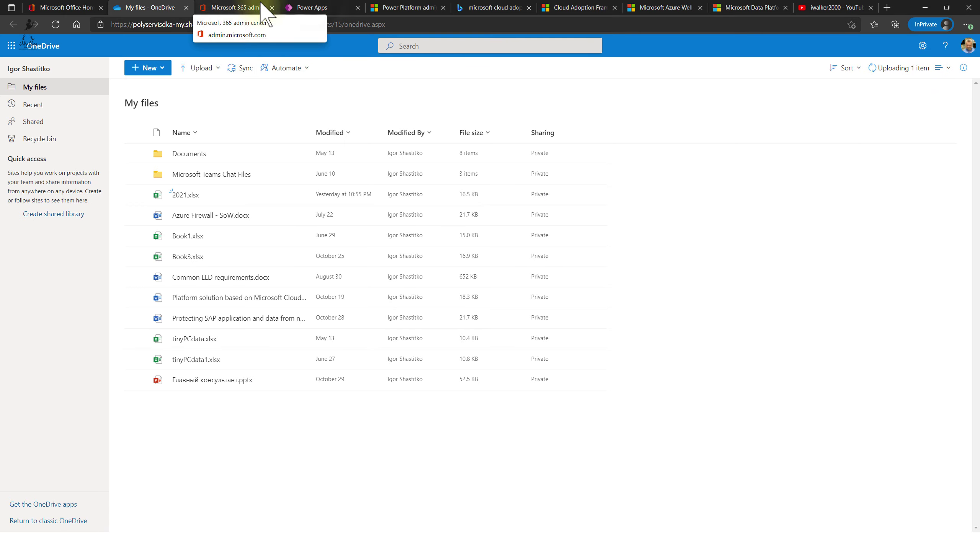
- In the first OneDrive connection, try Azure cost in CSP.xls, dismiss its error, and select tinyPCdata.xlsx
click(314, 9)
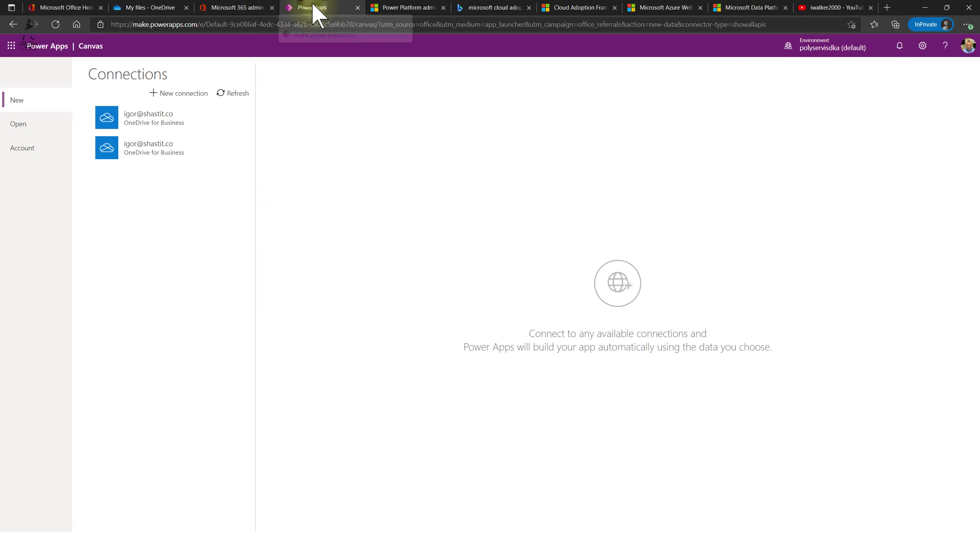
click(162, 116)
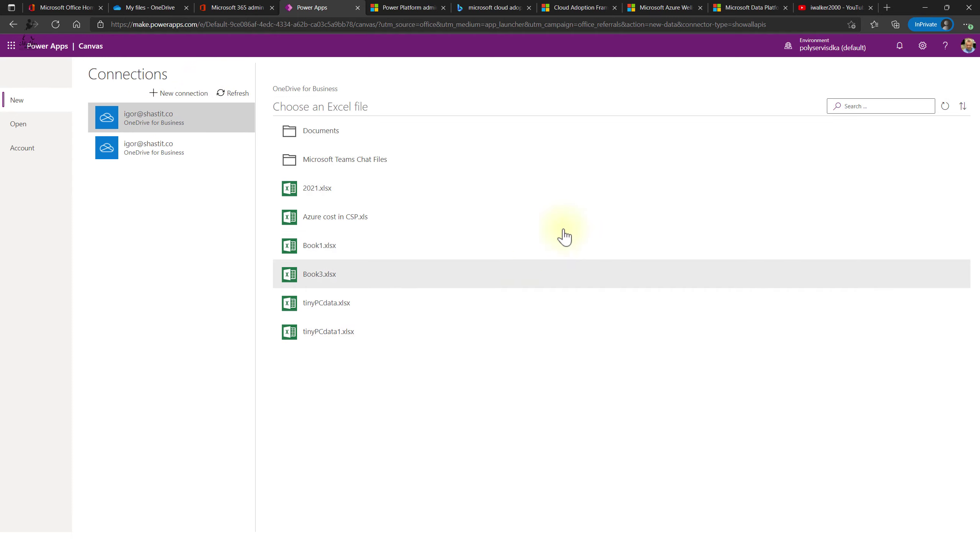
click(558, 226)
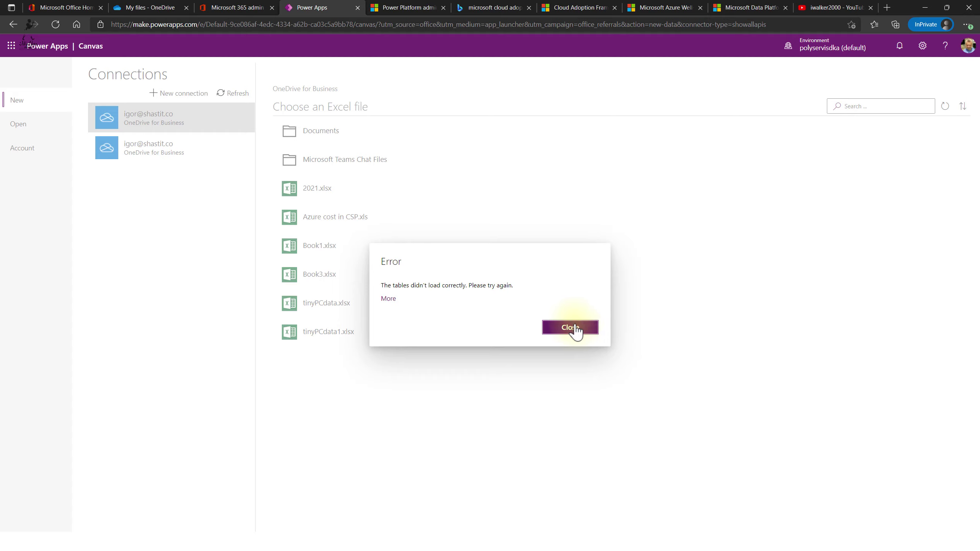
click(575, 329)
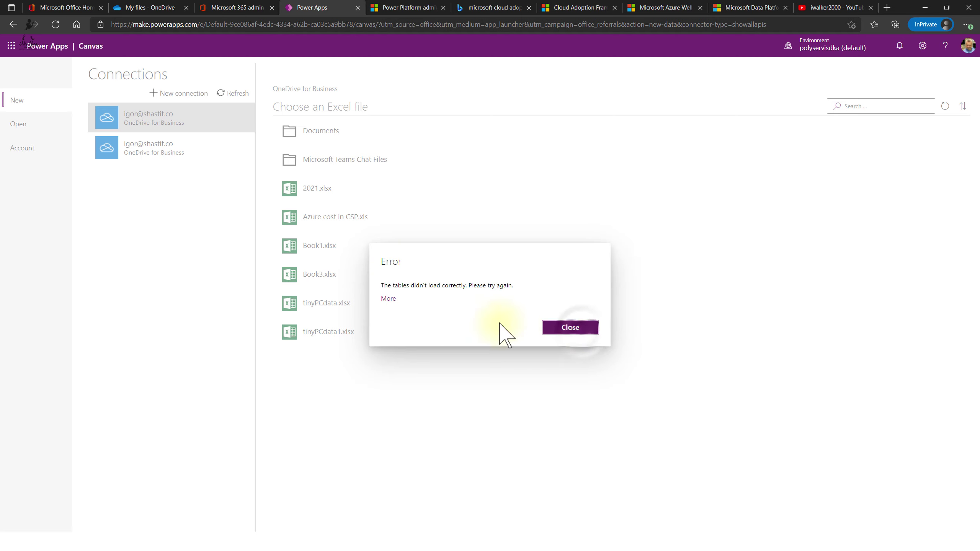
click(596, 330)
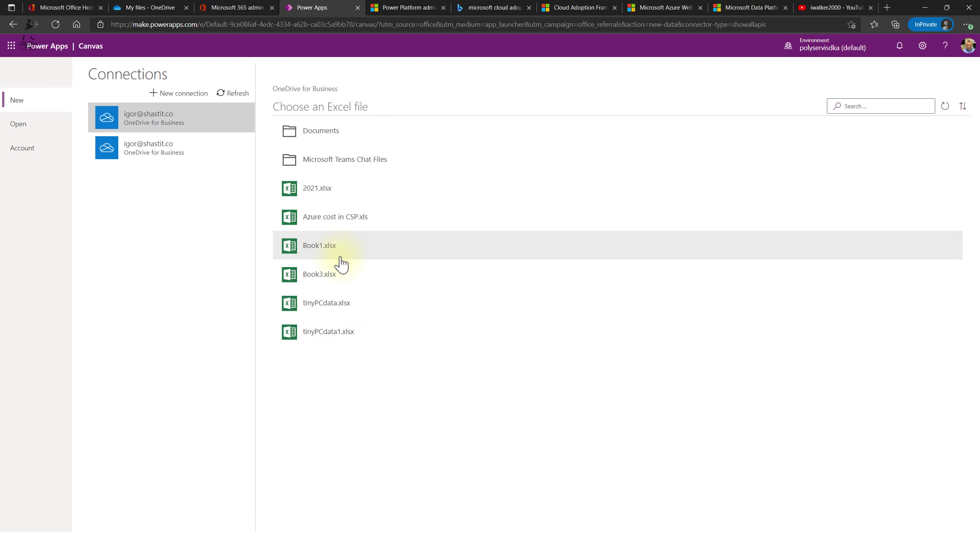
click(349, 306)
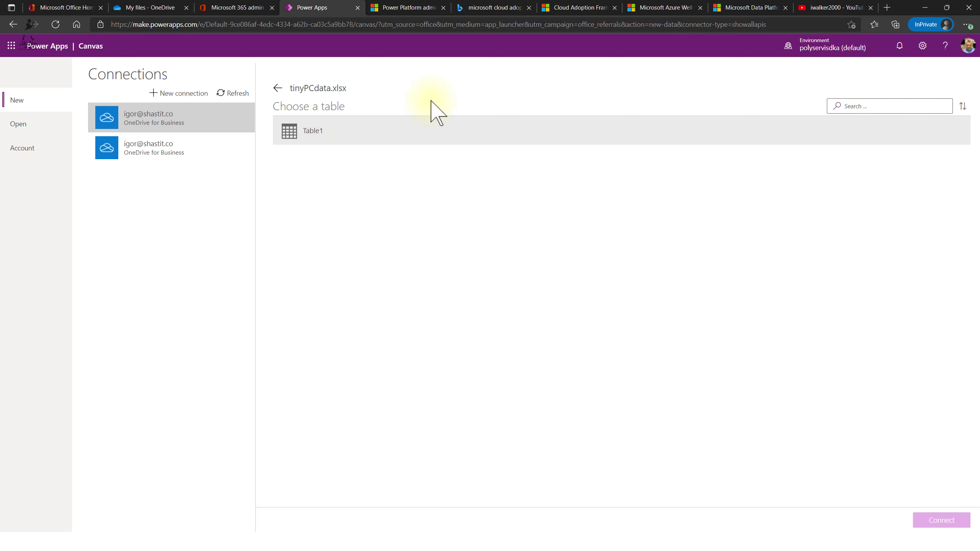
click(176, 7)
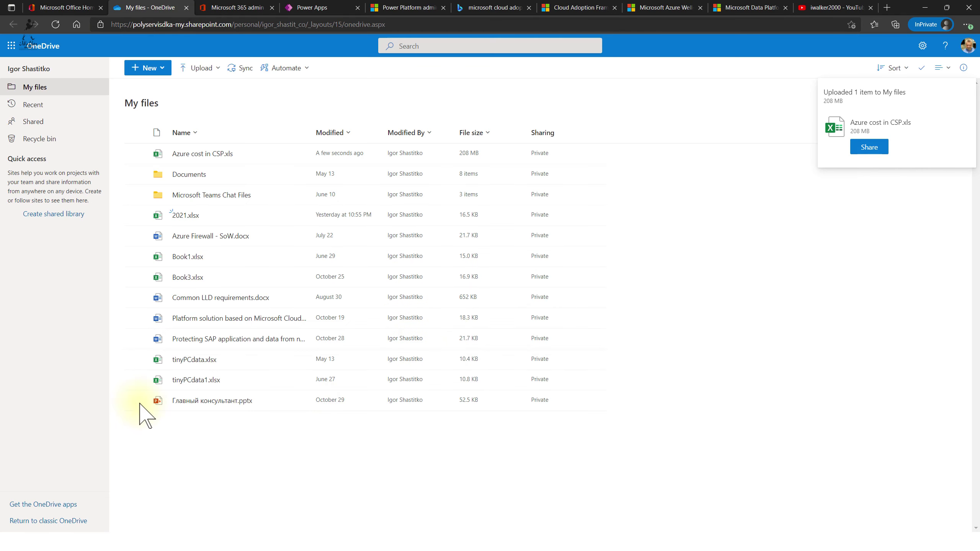
- Open tinyPCdata.xlsx in Excel for the web and widen column M to show full _PowerAppsId_ values
click(193, 360)
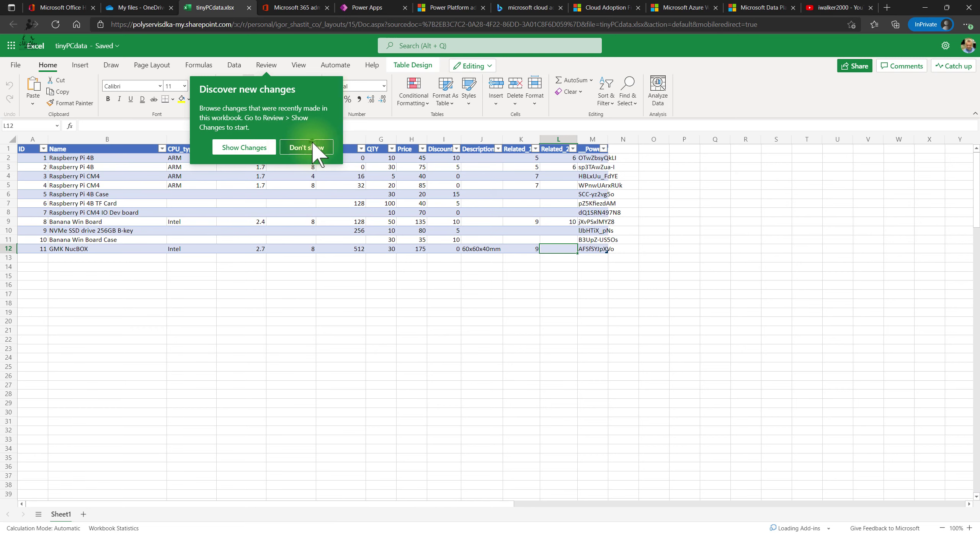
click(313, 148)
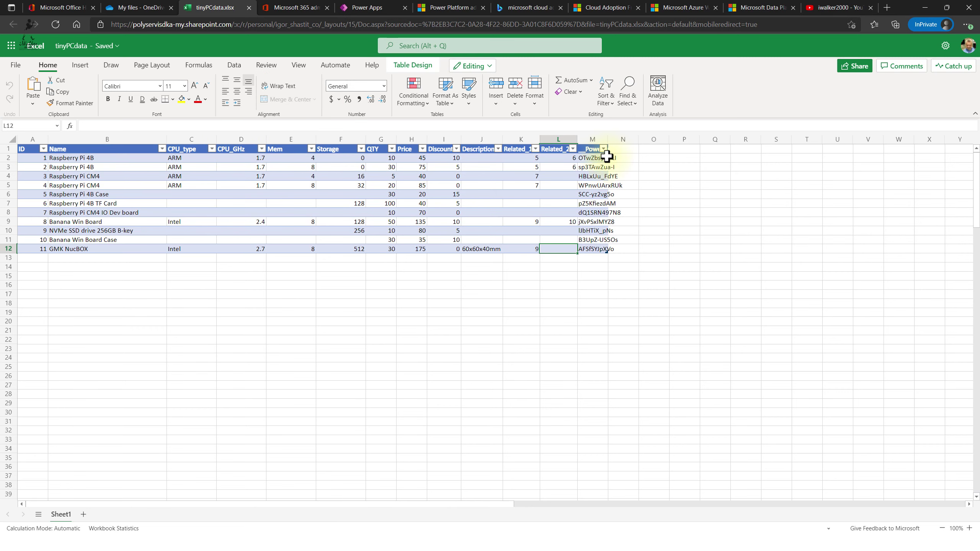
drag(608, 139, 640, 139)
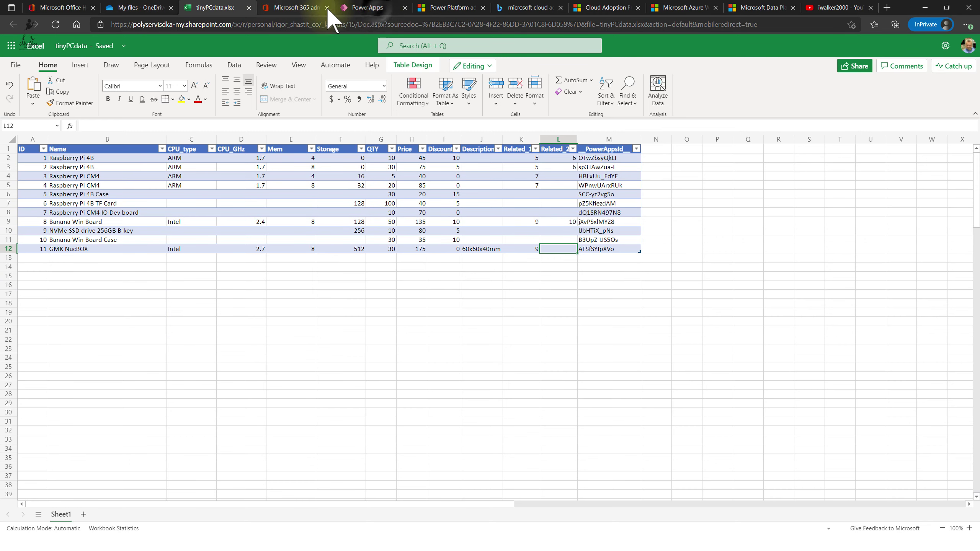
click(376, 9)
- Connect the app to Table1 from tinyPCdata.xlsx and skip the Power Apps Studio welcome dialog
click(303, 142)
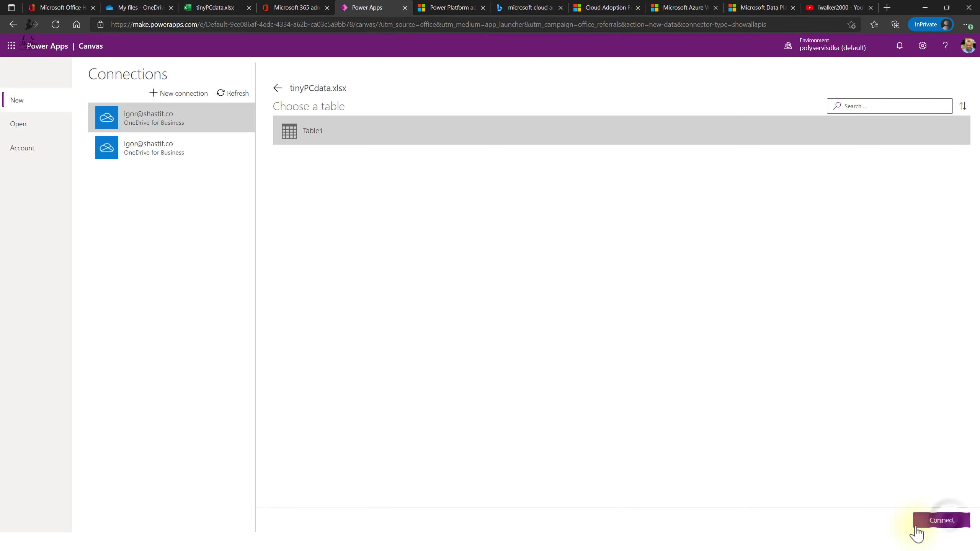
click(945, 521)
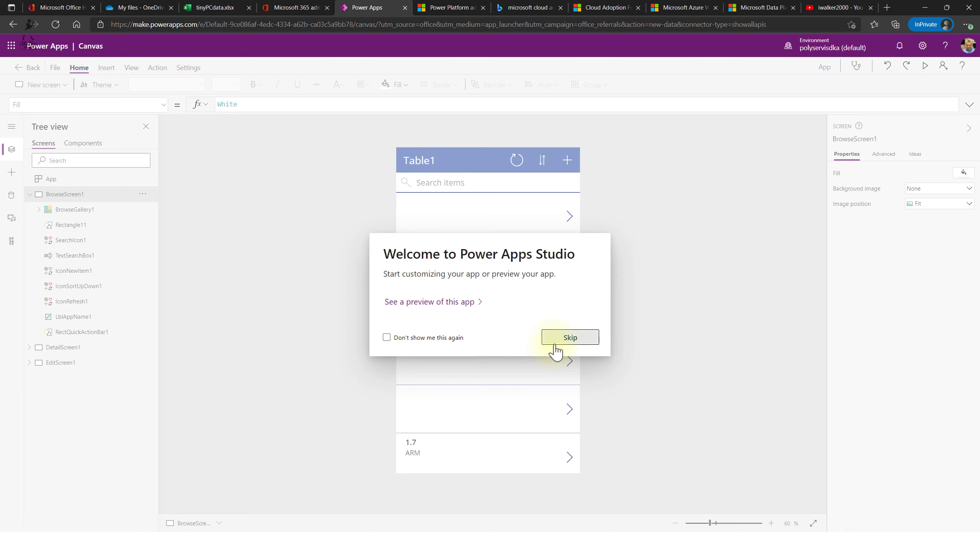
click(564, 347)
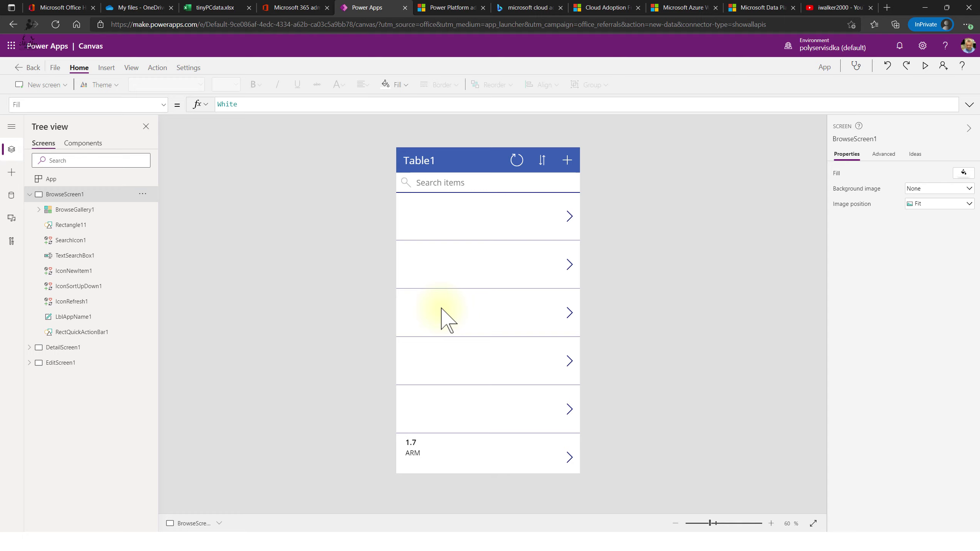
- Inspect the gallery's title, subtitle, body, search box and header labels, then select BrowseGallery1
click(455, 221)
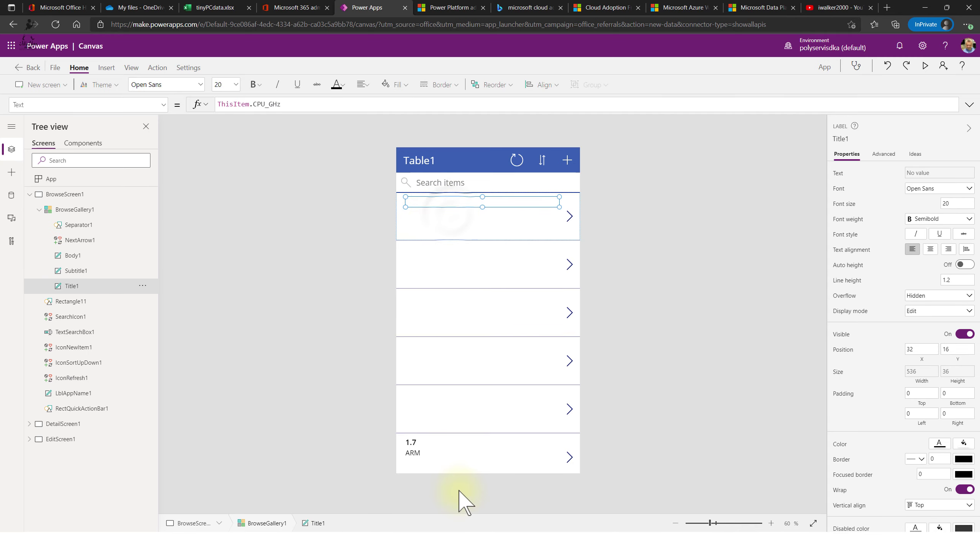
click(450, 219)
click(454, 232)
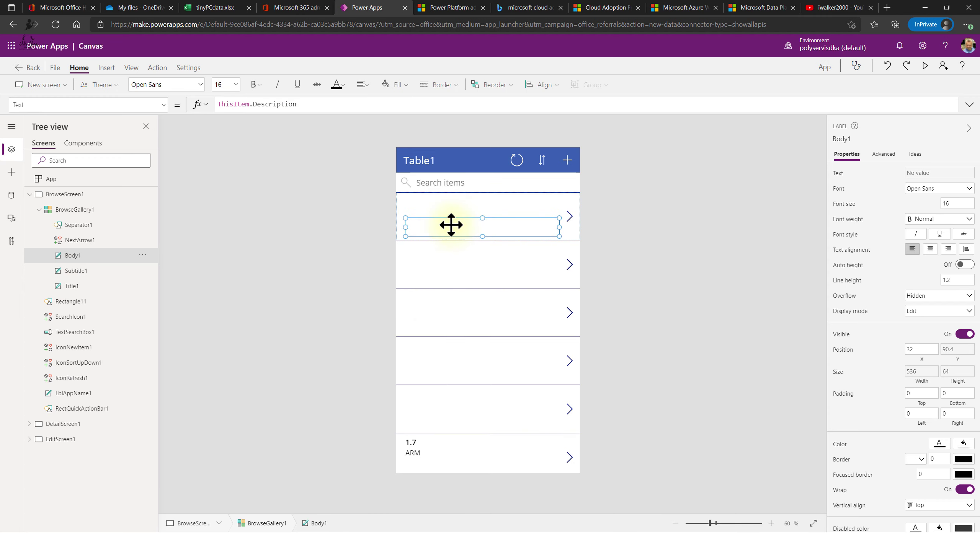
click(424, 457)
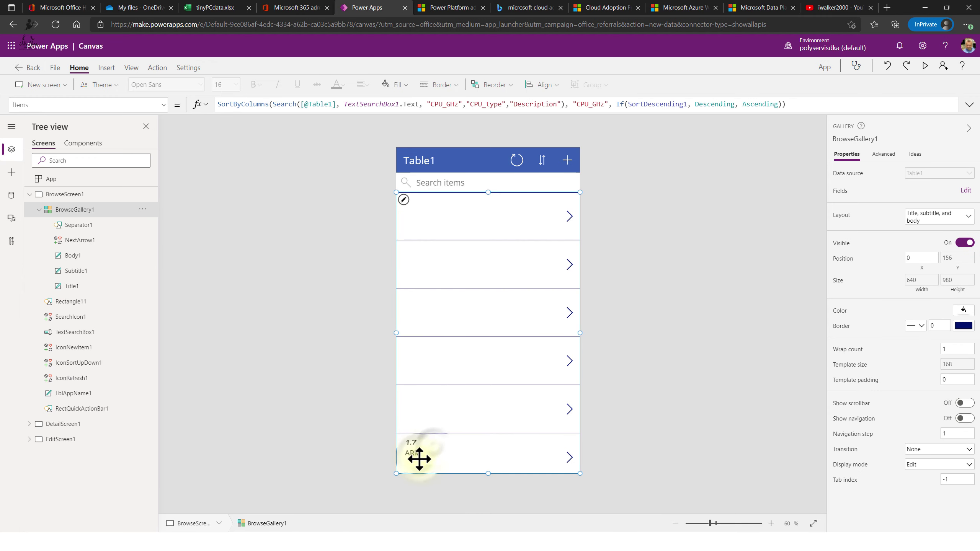
click(464, 222)
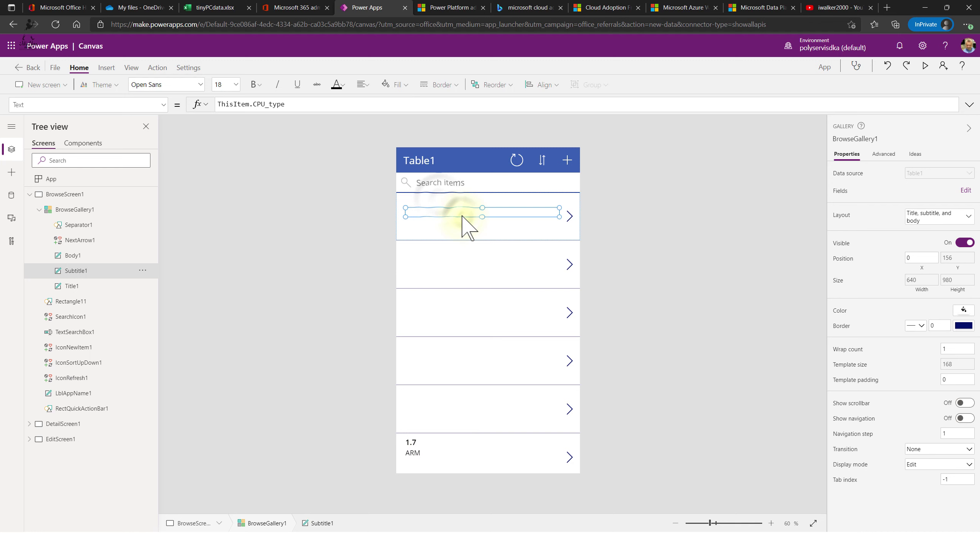
click(440, 201)
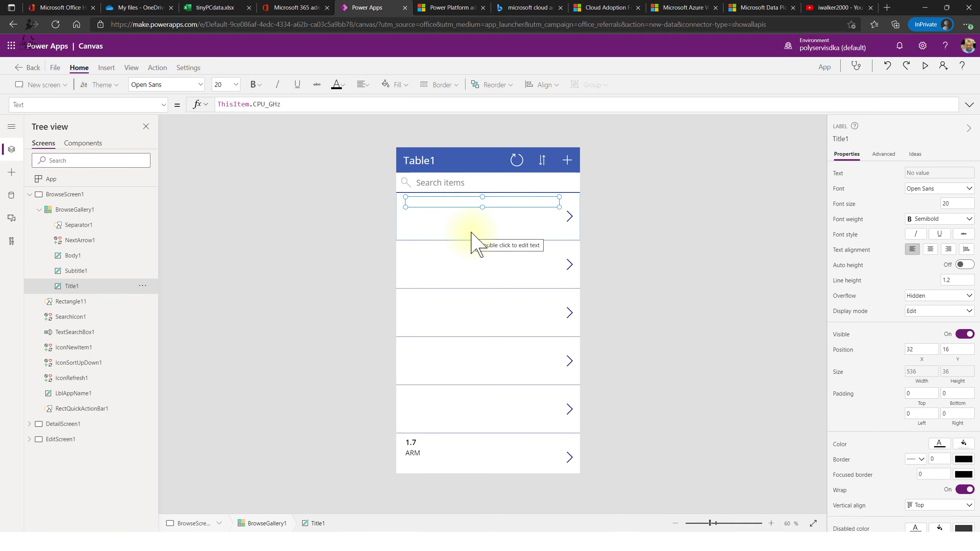
click(518, 183)
click(480, 162)
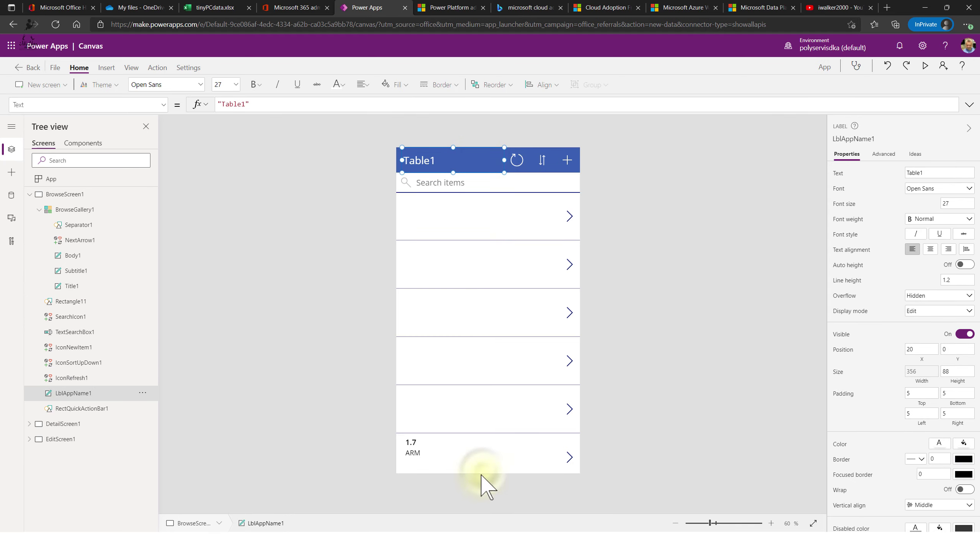
click(495, 474)
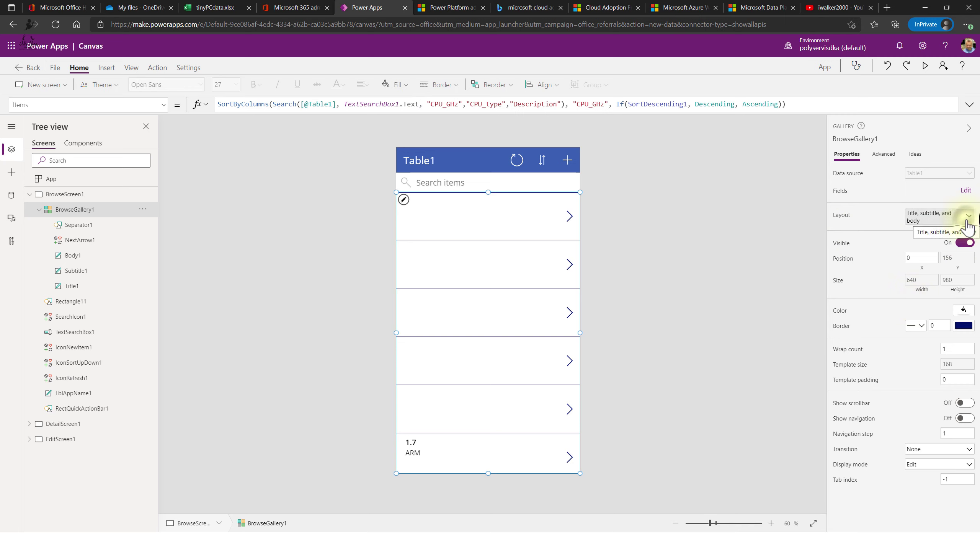
- Keep the title, subtitle and body layout and open the gallery's field assignments
click(968, 222)
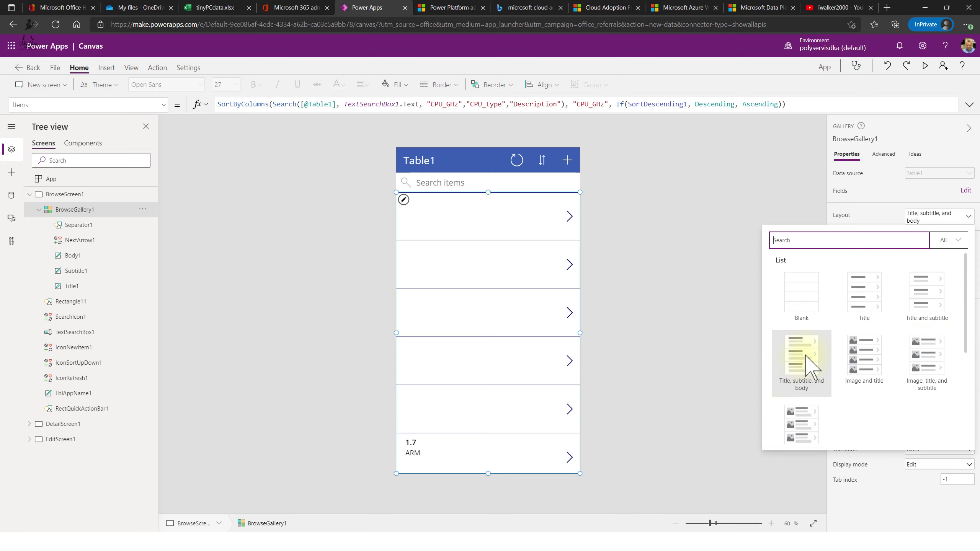
click(932, 195)
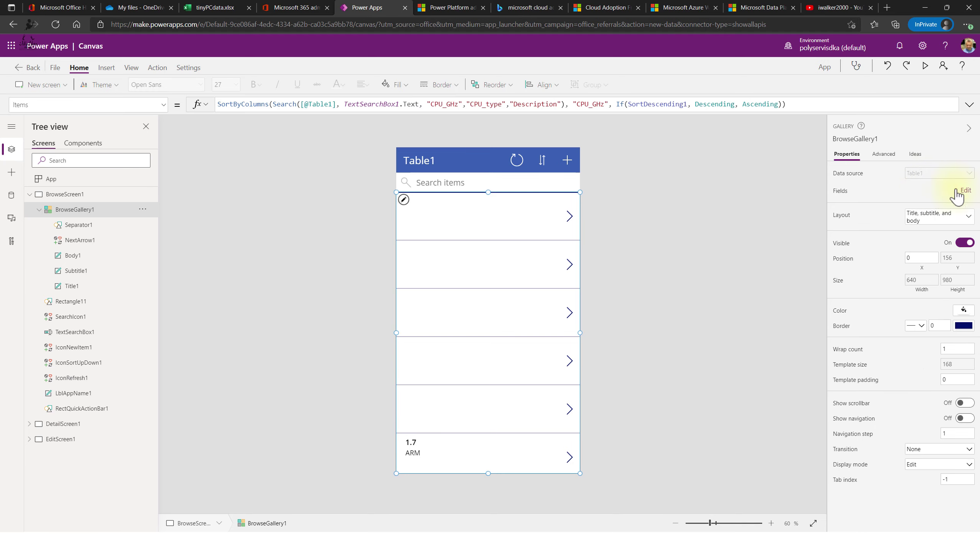
click(968, 193)
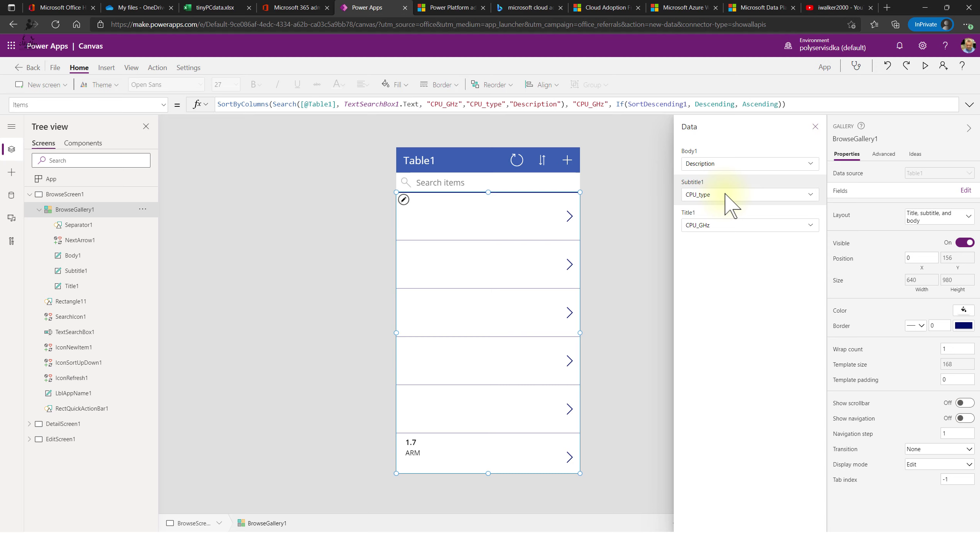
- Set the gallery's Title1 field to Name in the Data panel
click(698, 228)
click(734, 170)
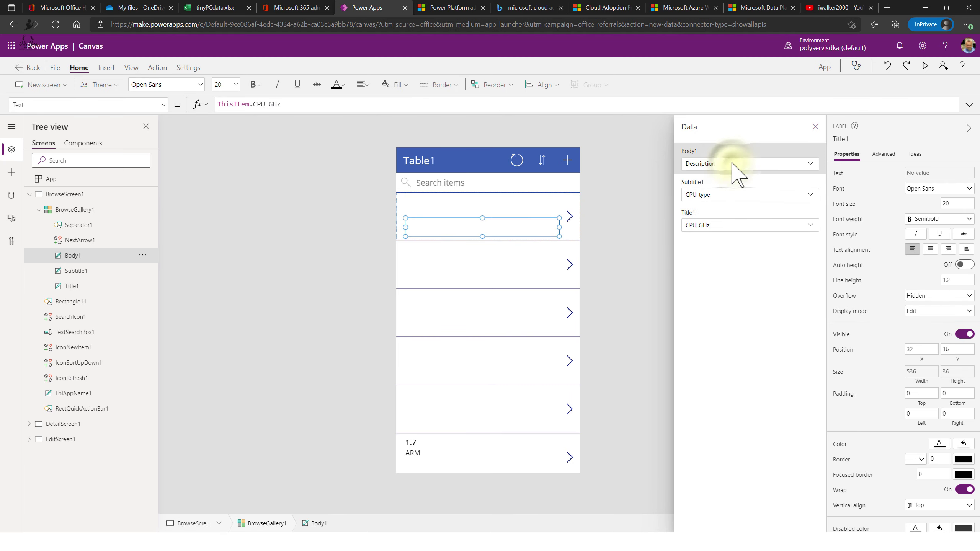
click(735, 170)
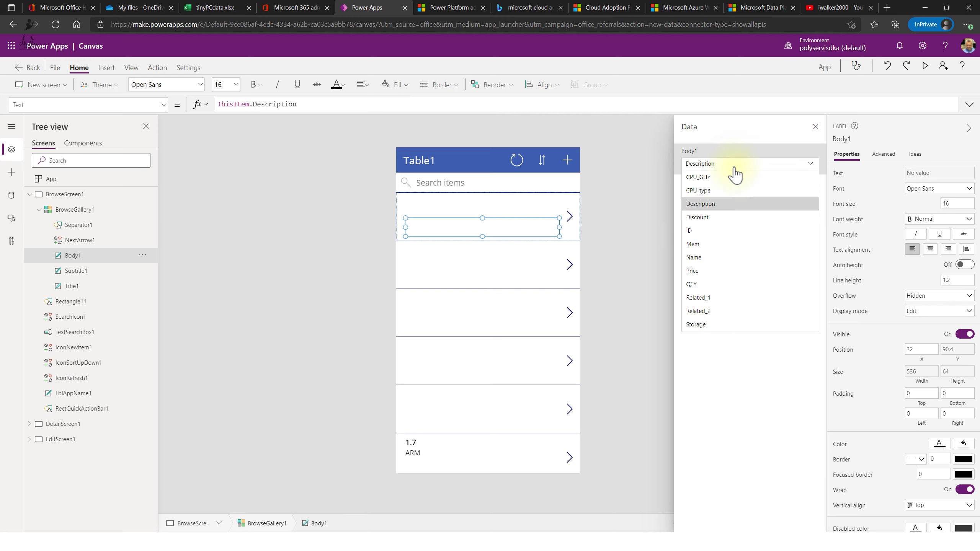
click(712, 257)
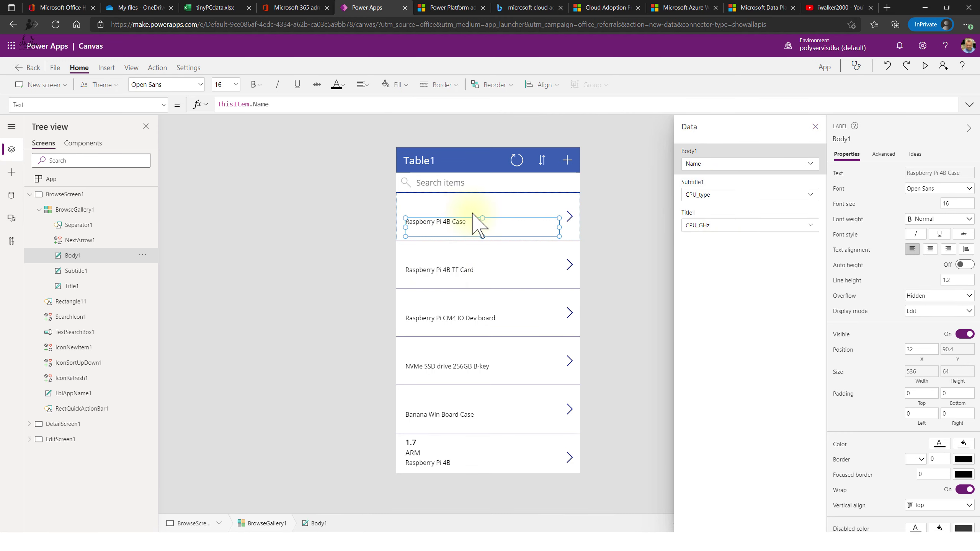
click(715, 191)
click(715, 229)
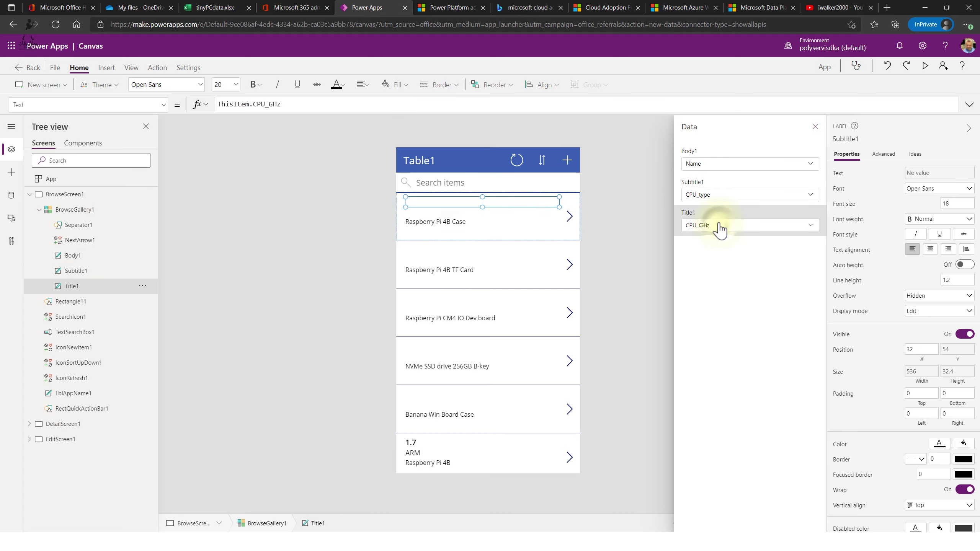
click(717, 227)
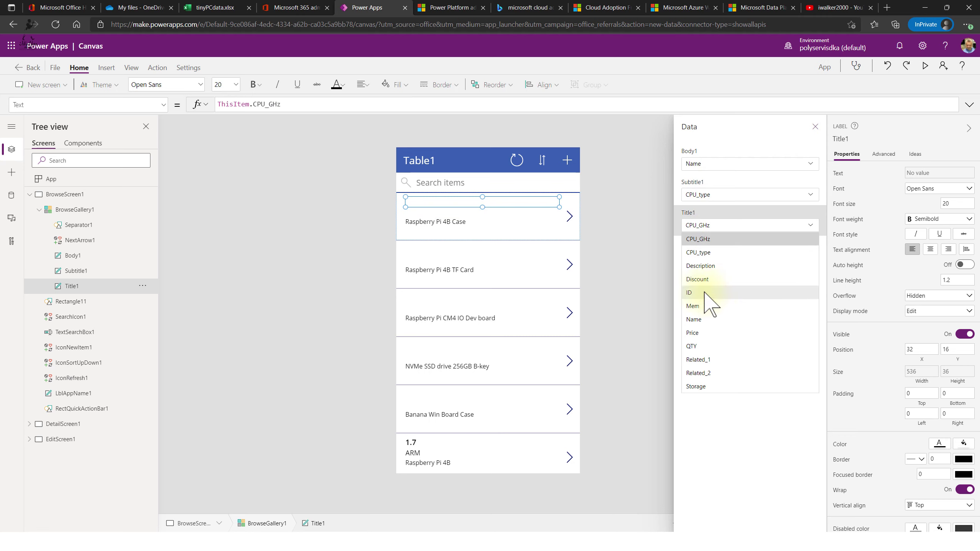
click(703, 319)
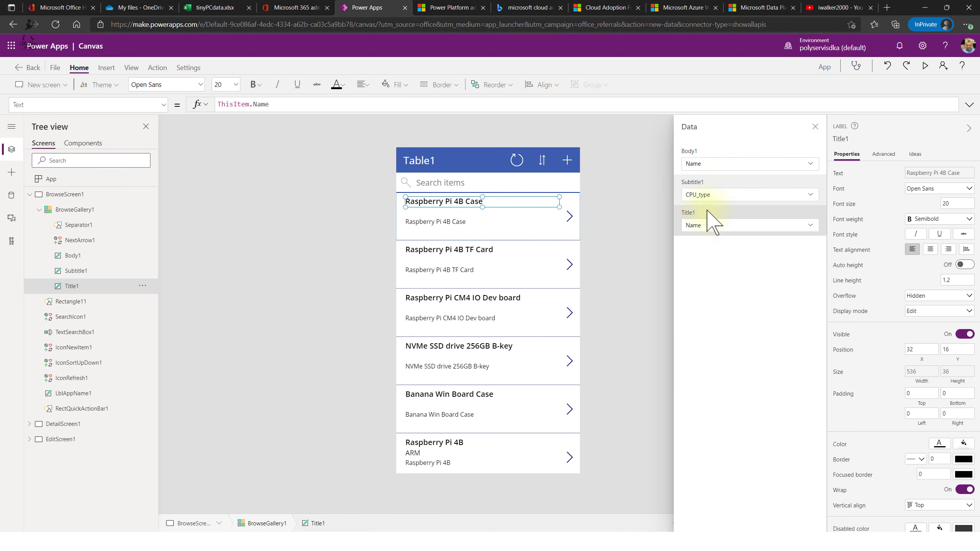
- Restore Body1 to Description, set Subtitle1 to Price, and close the Data panel
click(712, 164)
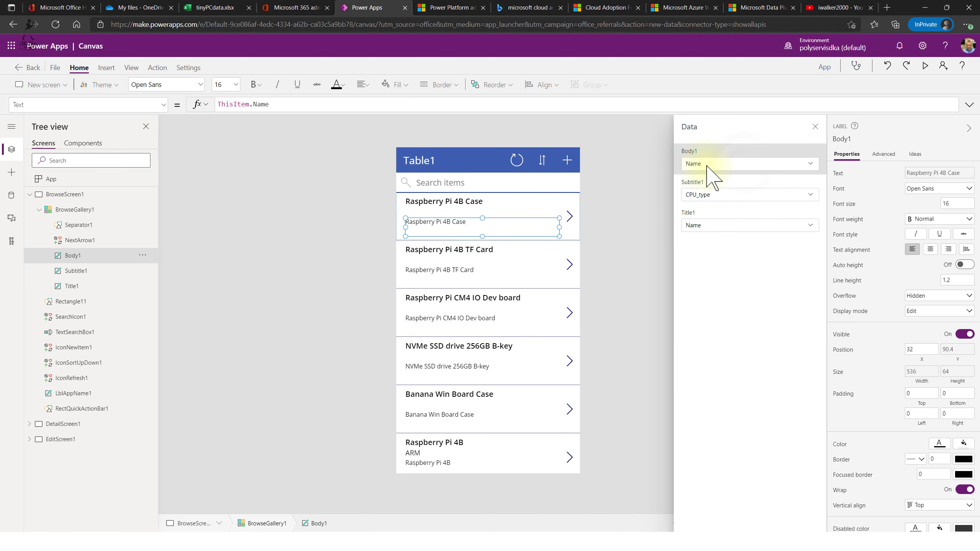
click(743, 168)
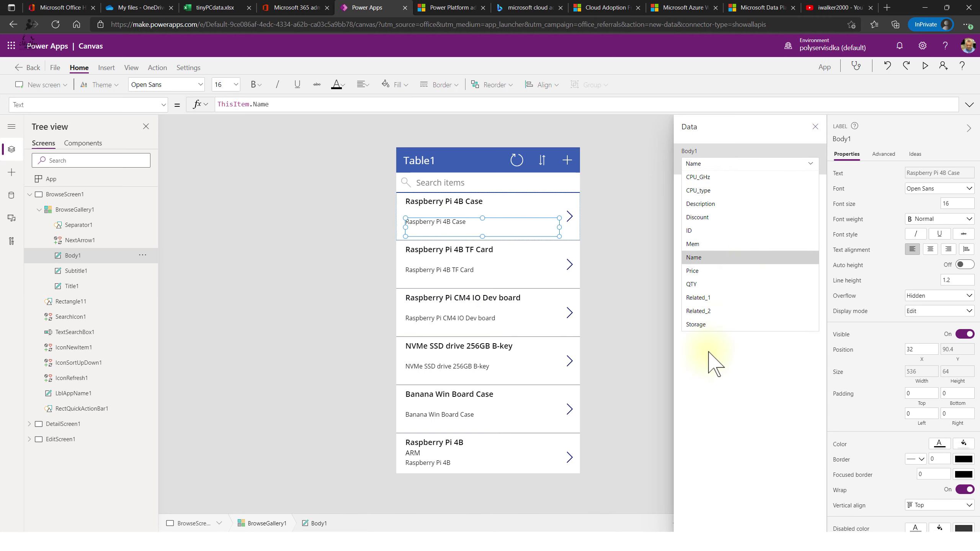
click(728, 204)
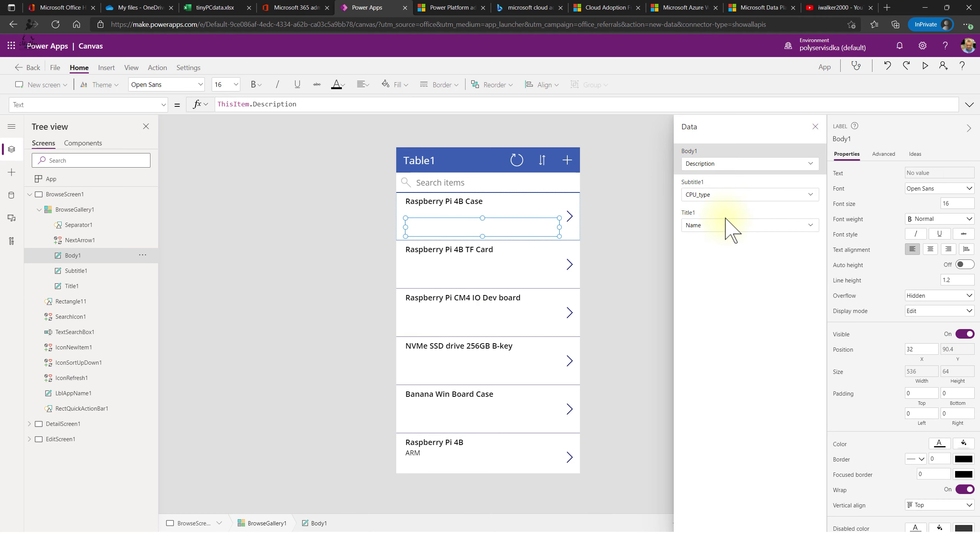
click(734, 192)
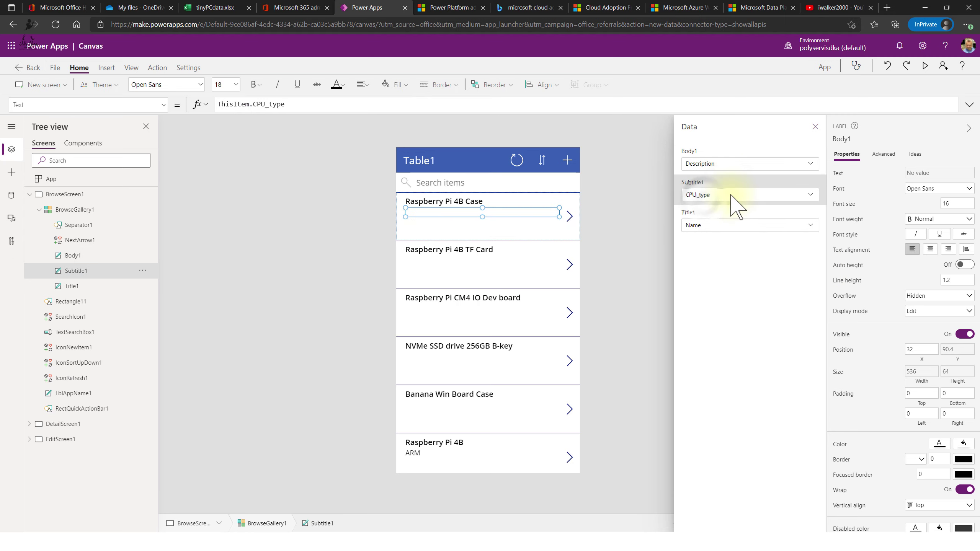
click(705, 200)
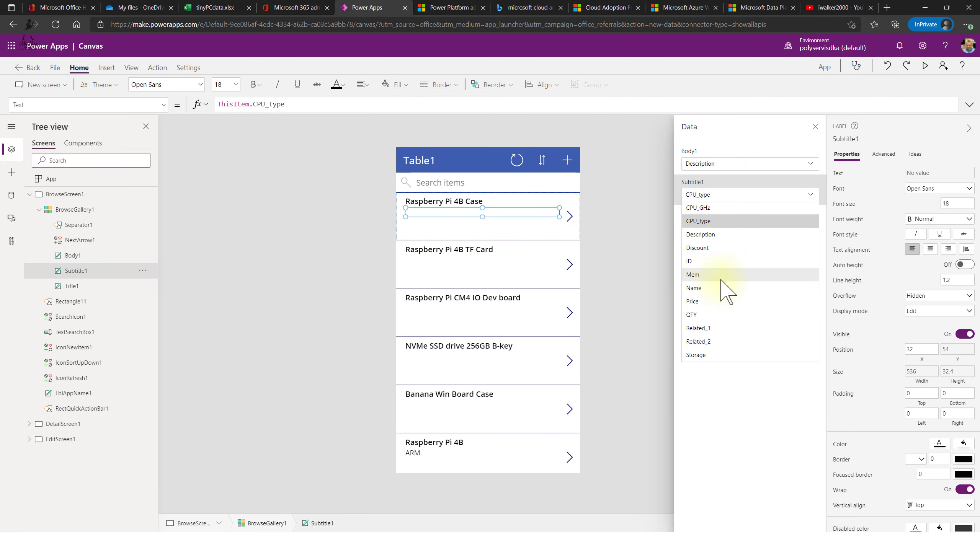
click(699, 301)
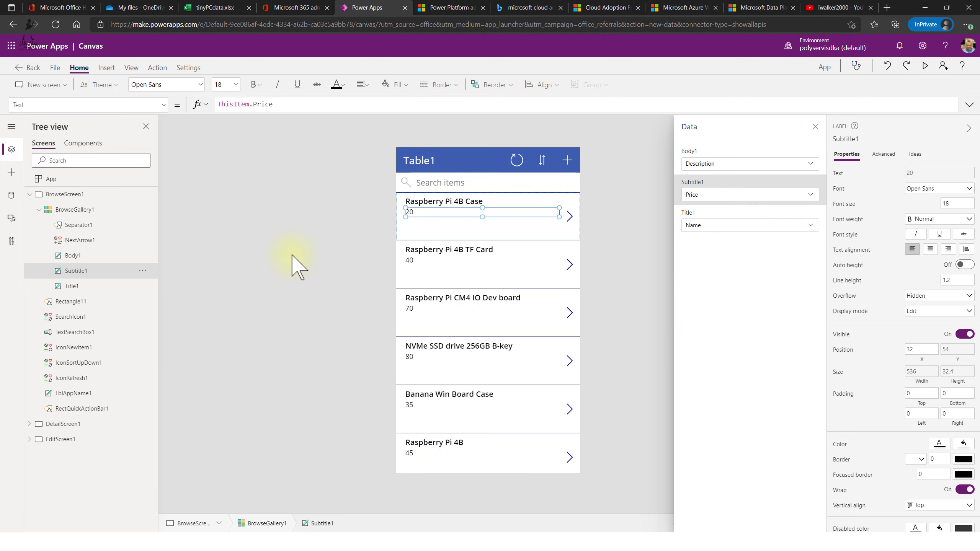
click(738, 166)
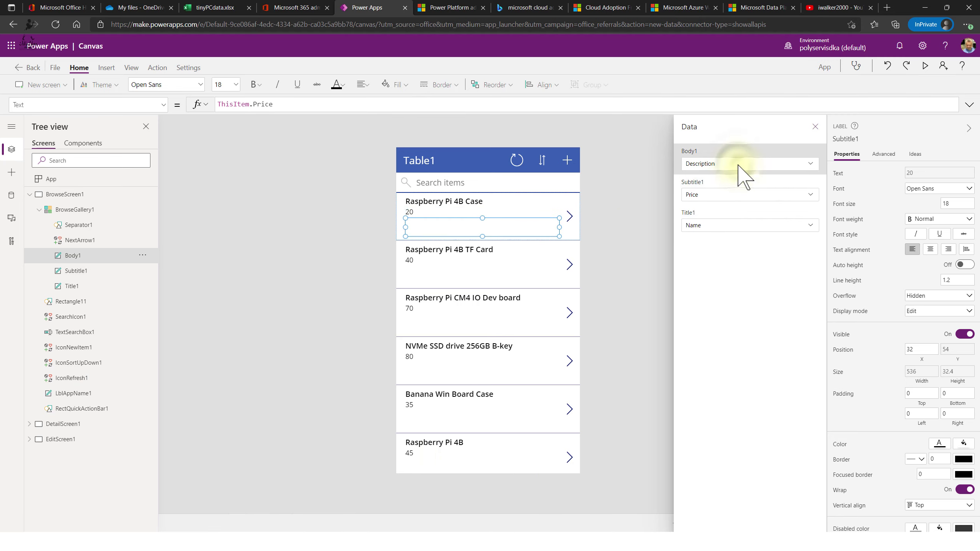
click(739, 170)
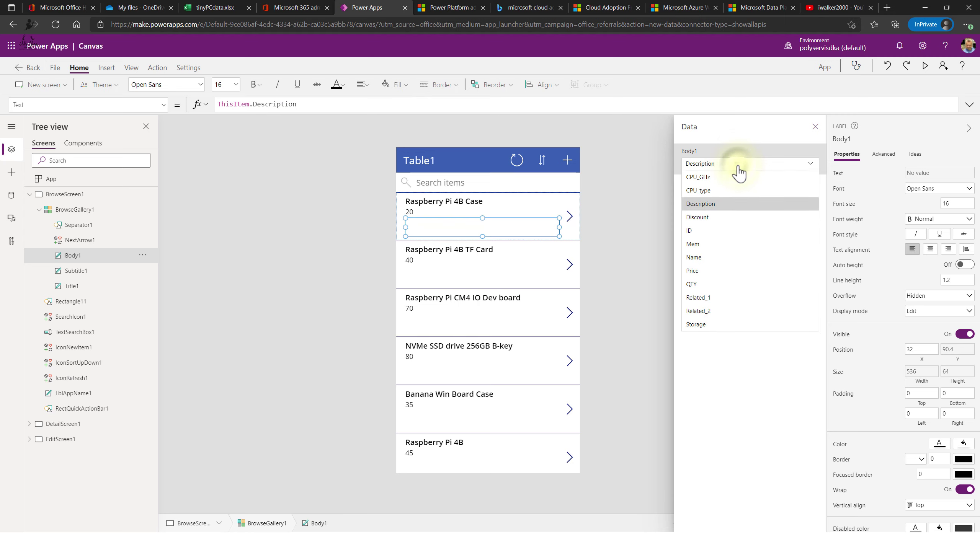
click(739, 167)
click(640, 154)
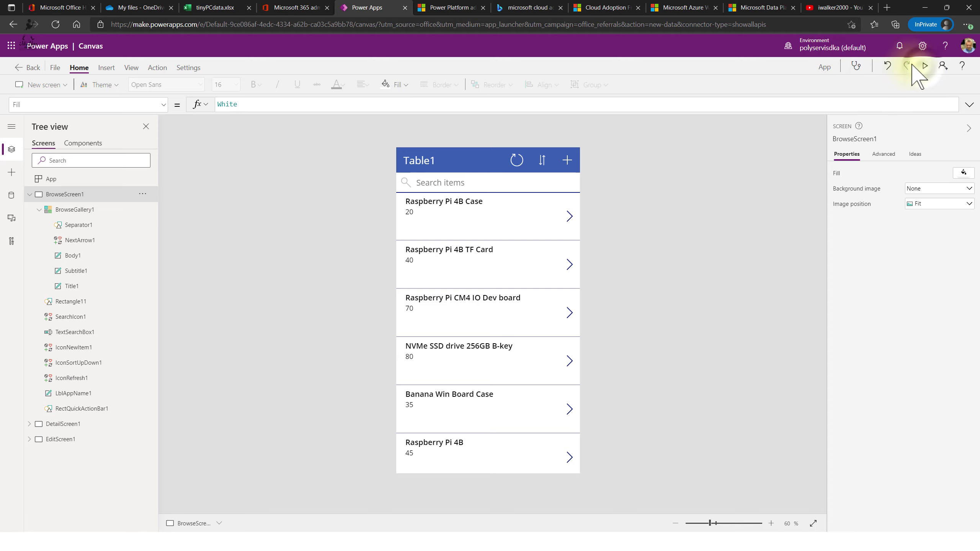
- Preview the app and open the Raspberry Pi 4B Case record's detail screen
click(925, 66)
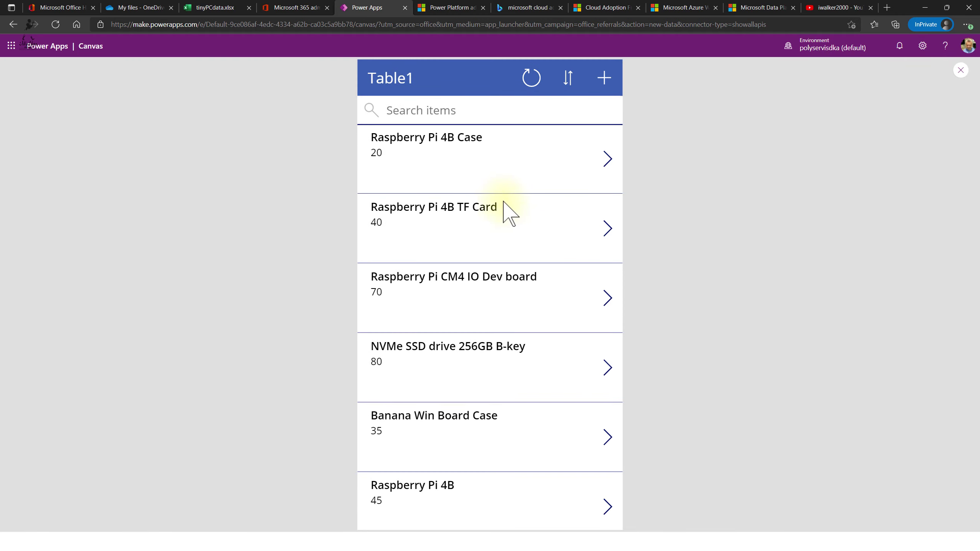
scroll(427, 165, down, 10)
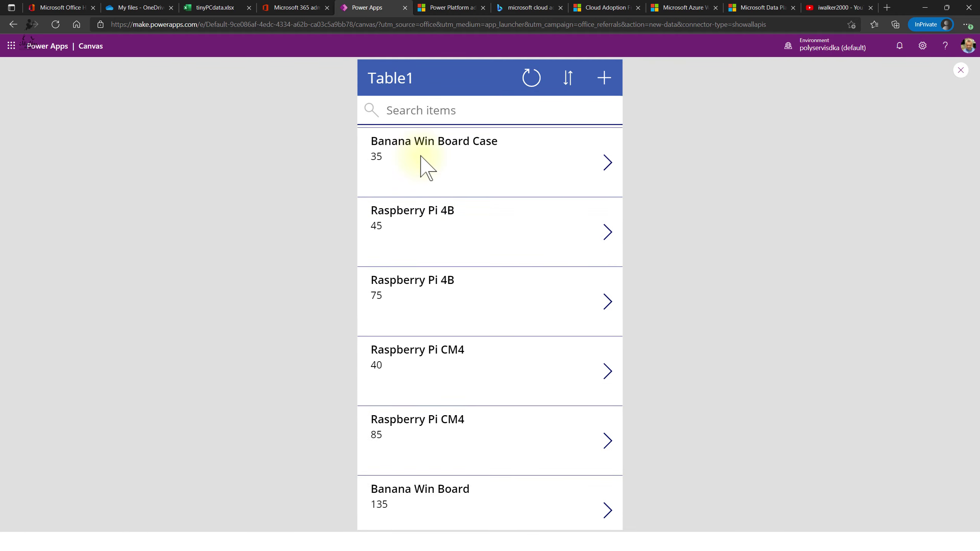
scroll(509, 366, up, 10)
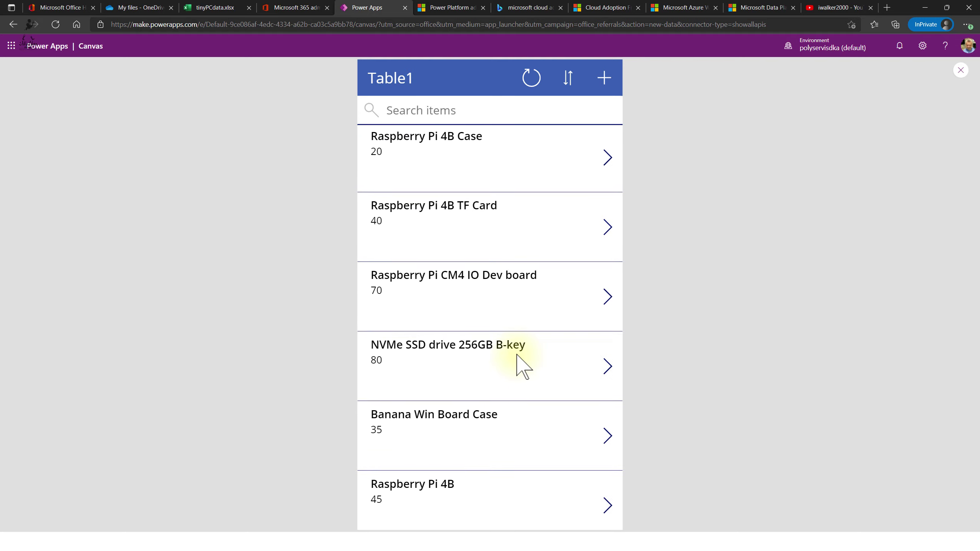
scroll(519, 359, down, 10)
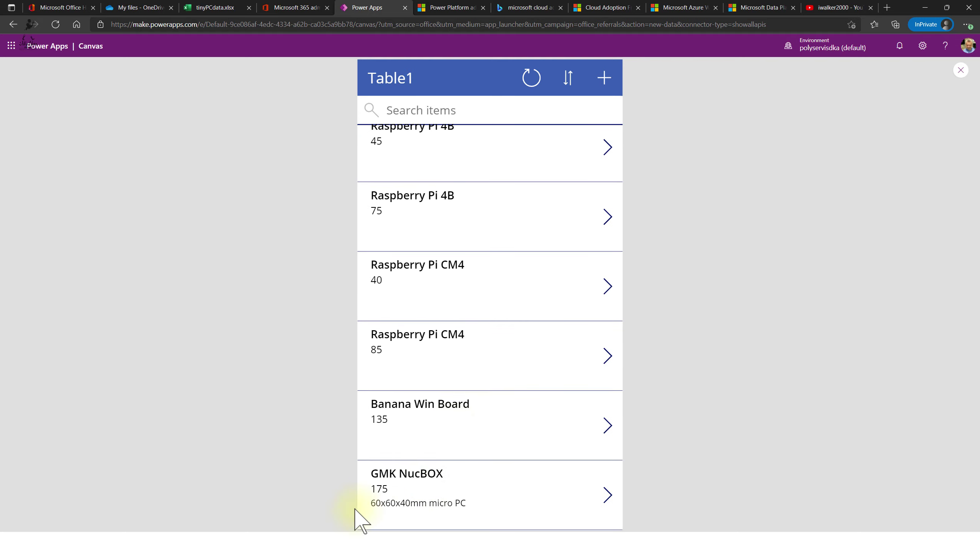
scroll(440, 496, up, 10)
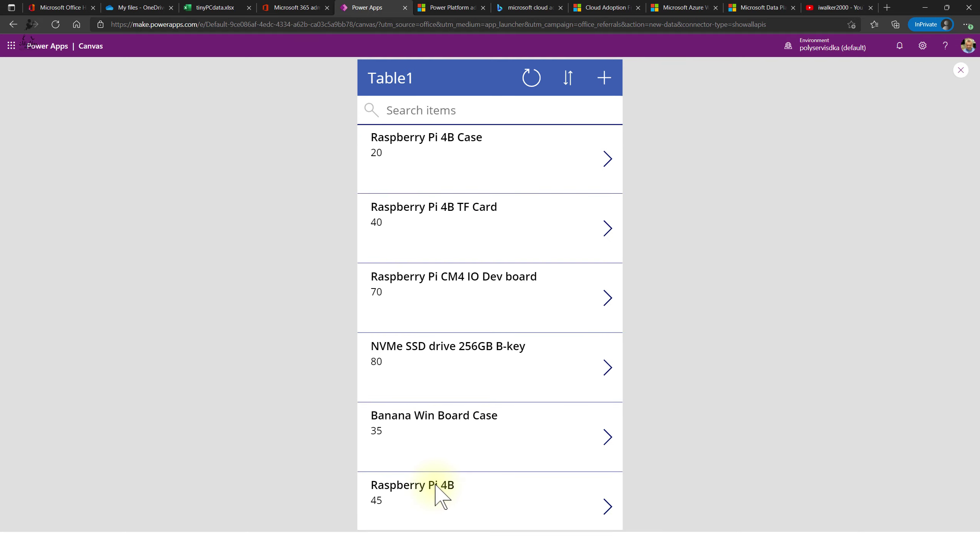
scroll(487, 227, down, 10)
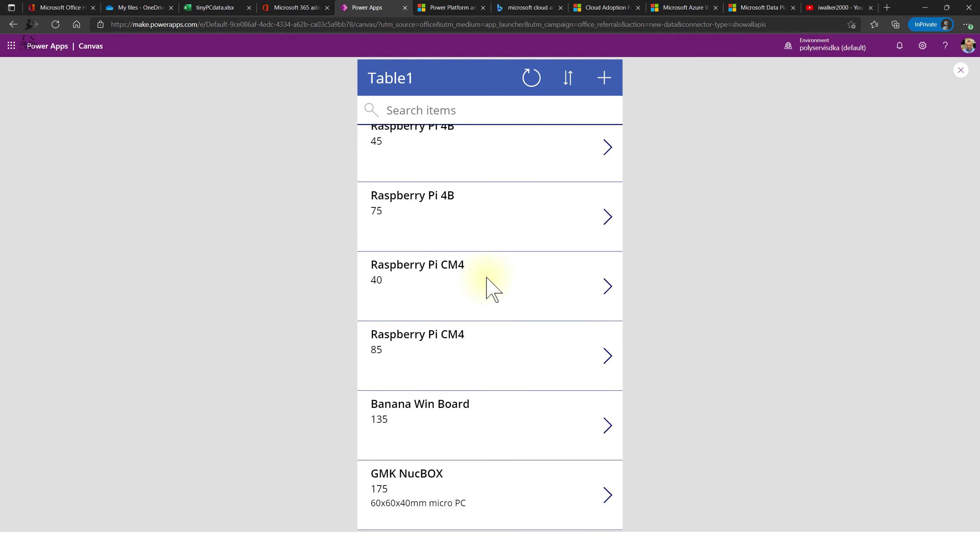
scroll(487, 398, up, 10)
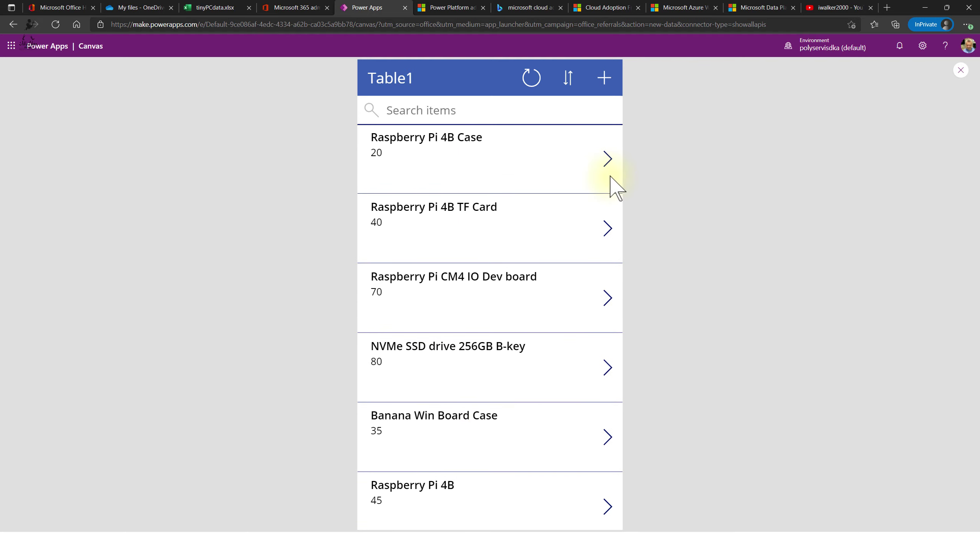
click(608, 164)
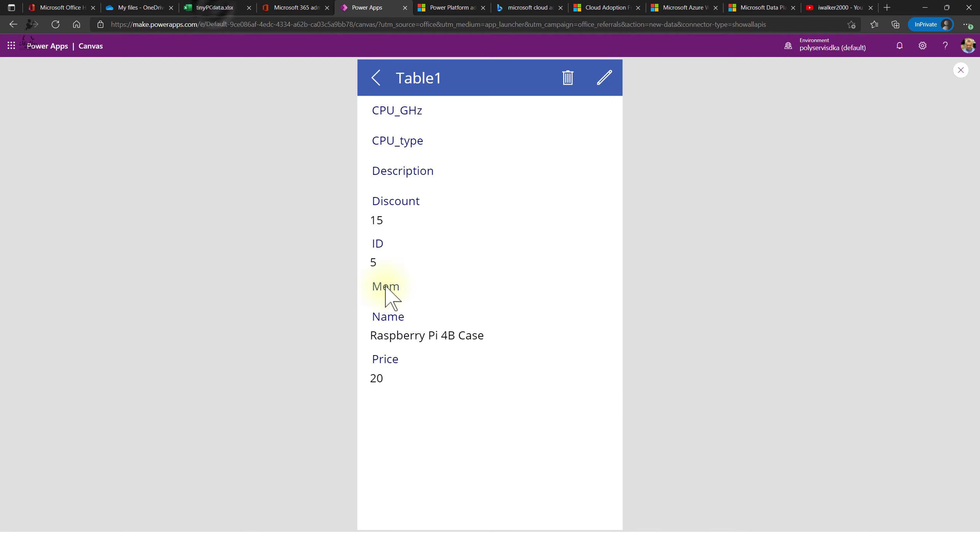
- Close the tinyPCdata.xlsx workbook tab and return to the Power Apps preview
click(222, 8)
key(ctrl+w)
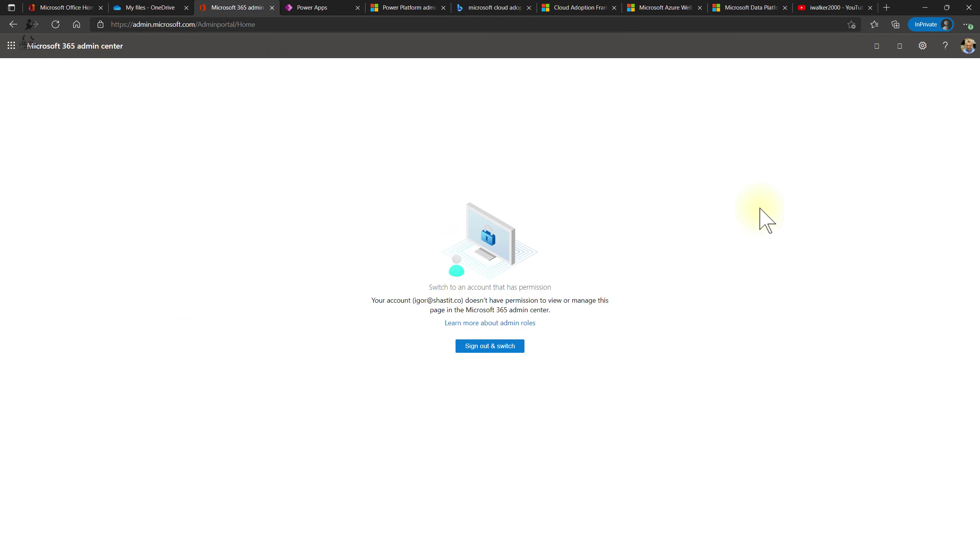
click(841, 8)
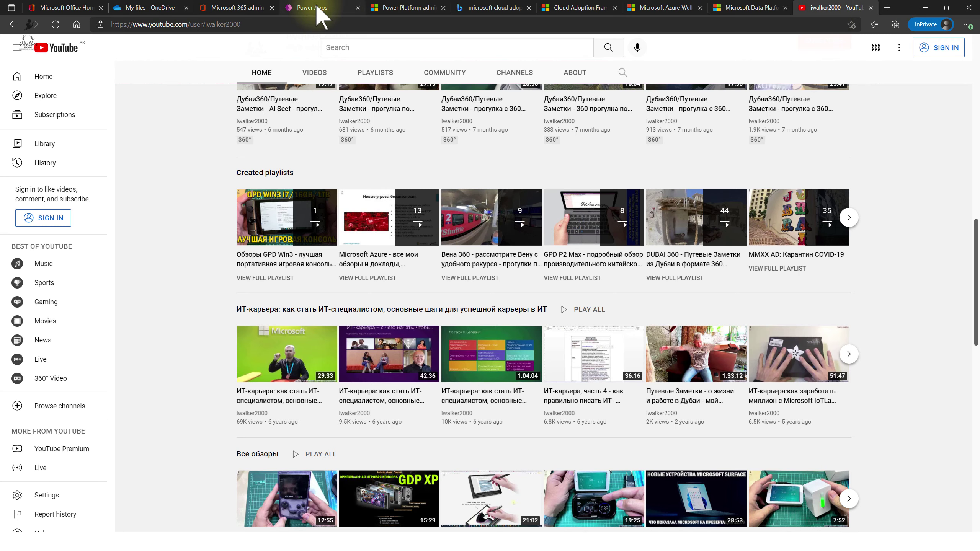
click(347, 9)
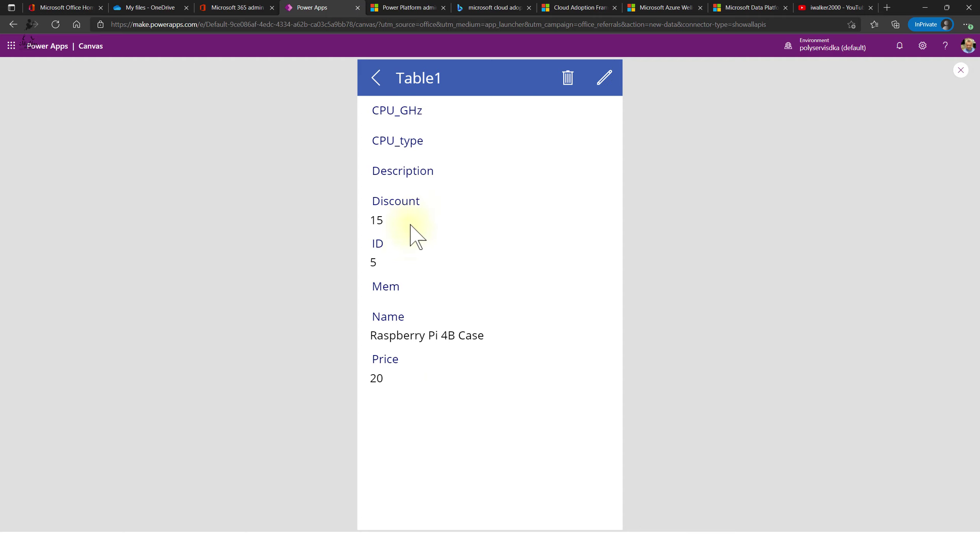
- Save 'Case for RPI 4B (not compatible for RPI 4CM)' as the item's description and return to the list
click(603, 78)
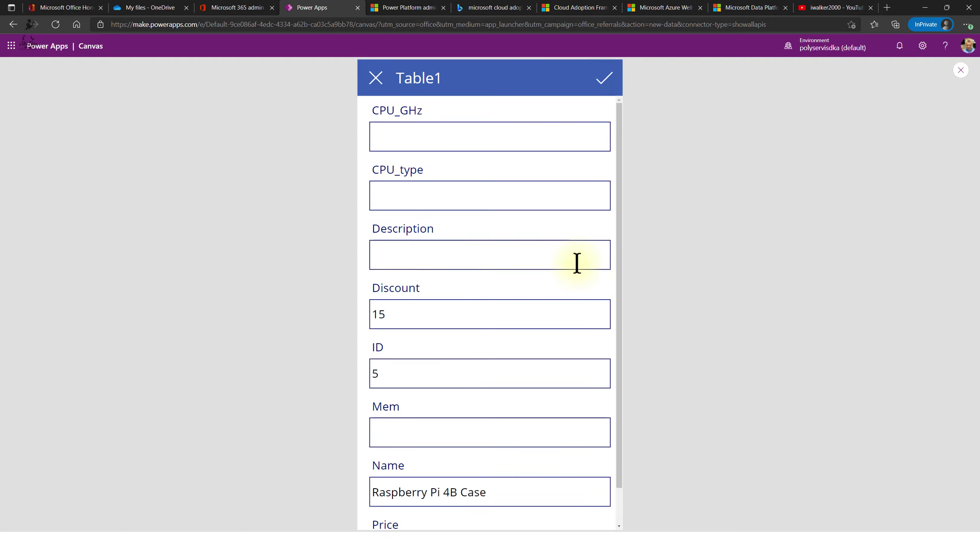
click(413, 259)
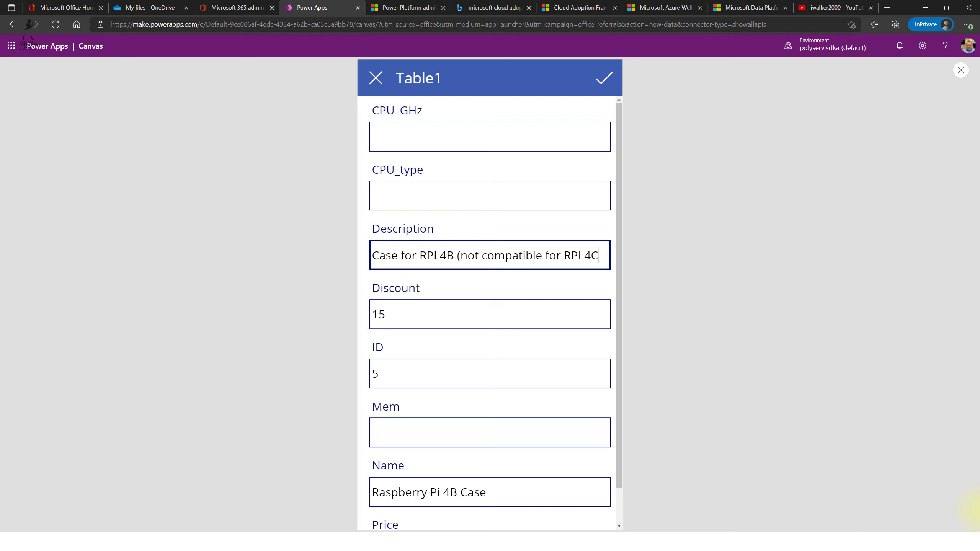
text(M))
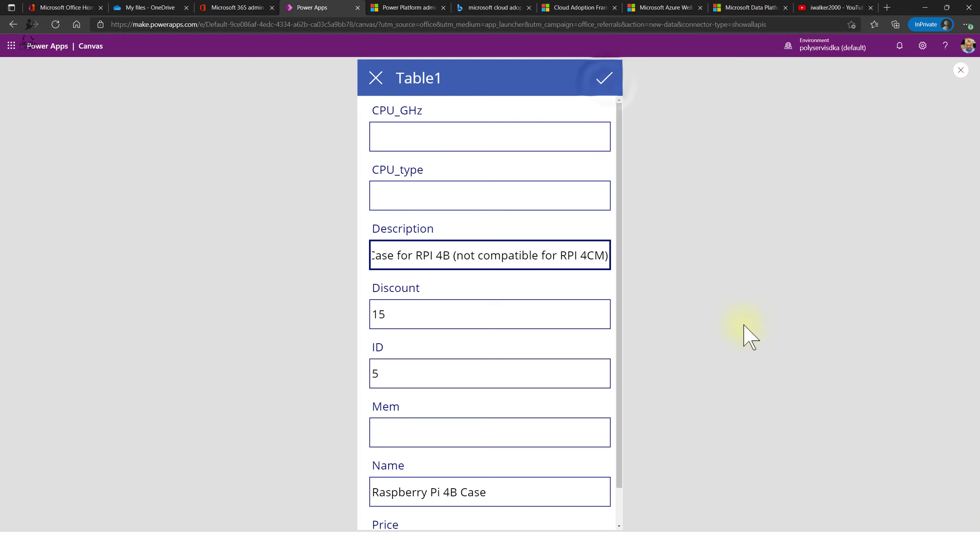
click(605, 81)
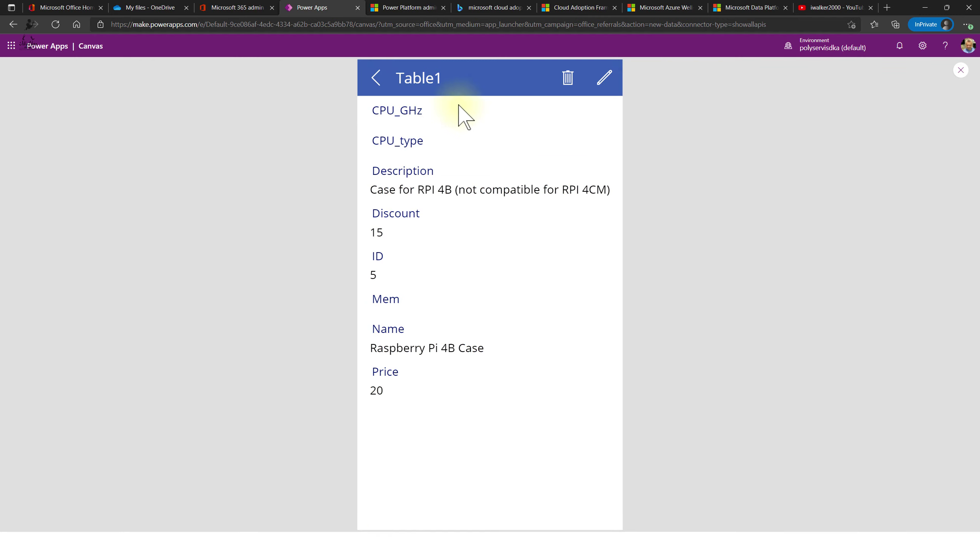
click(380, 83)
scroll(382, 197, down, 1)
scroll(463, 217, up, 1)
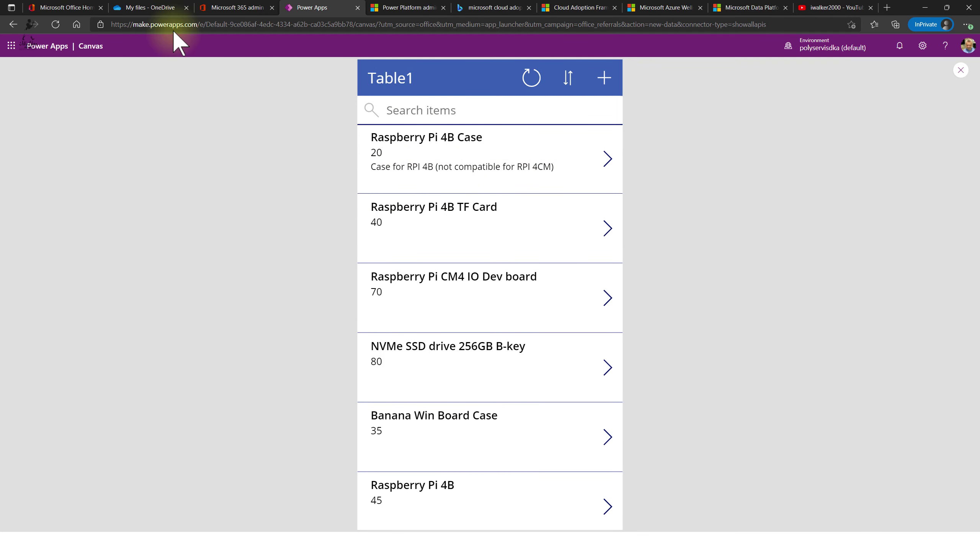
click(145, 8)
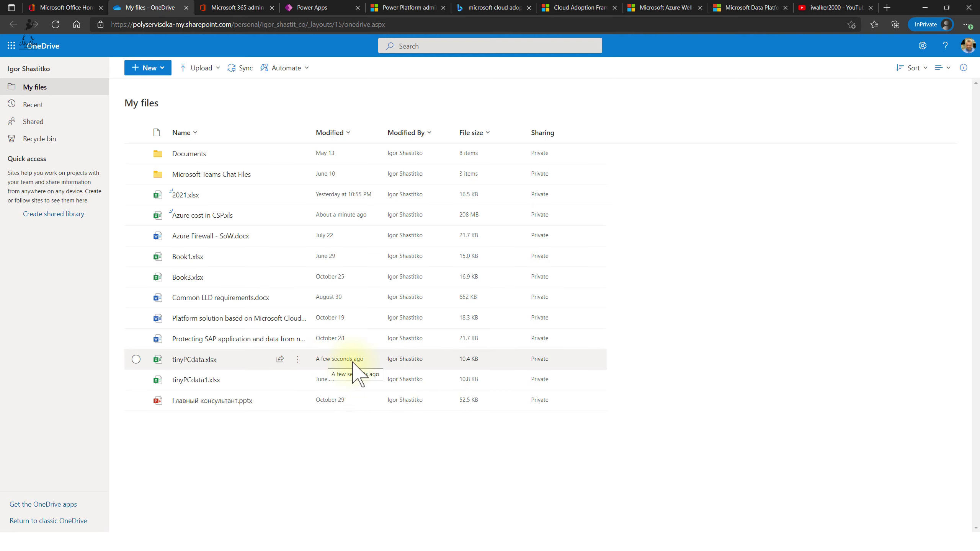
click(210, 360)
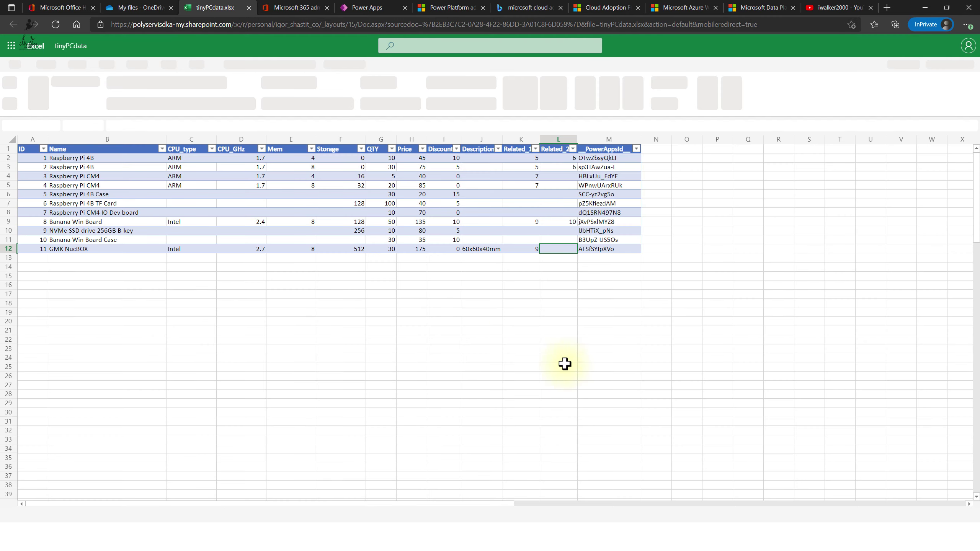
click(485, 195)
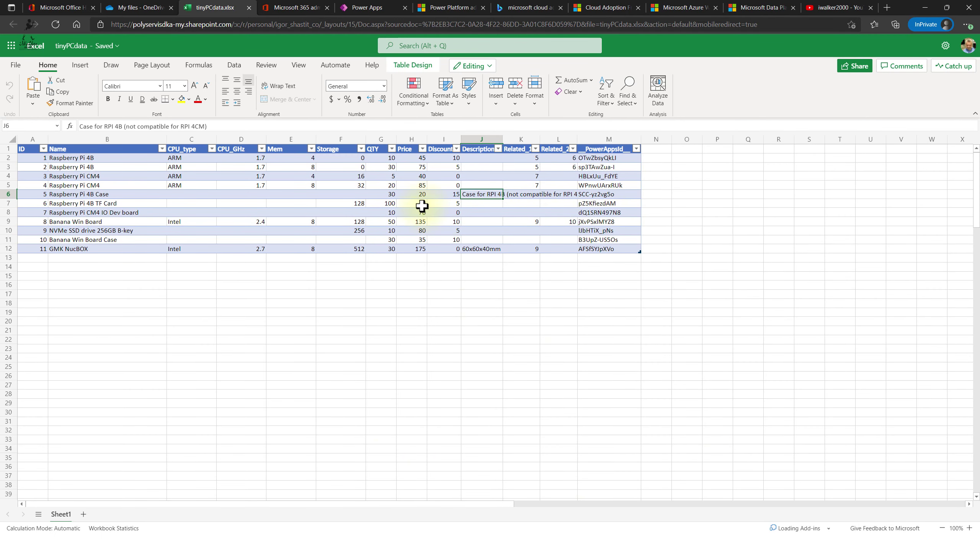
click(249, 7)
- Start a new Table1 item with CPU_GHz 1.5, CPU_type ARM and description 'RPI Compute Module'
click(320, 8)
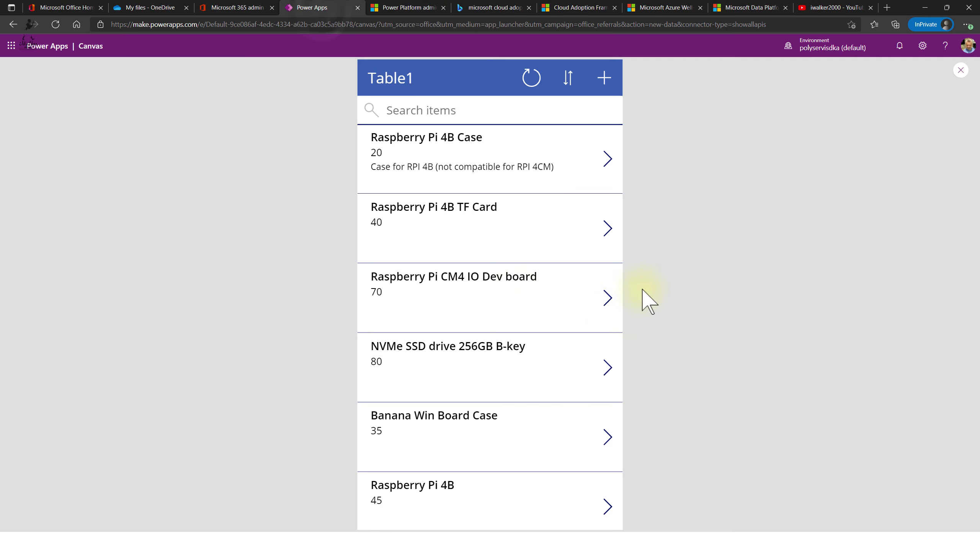
click(603, 80)
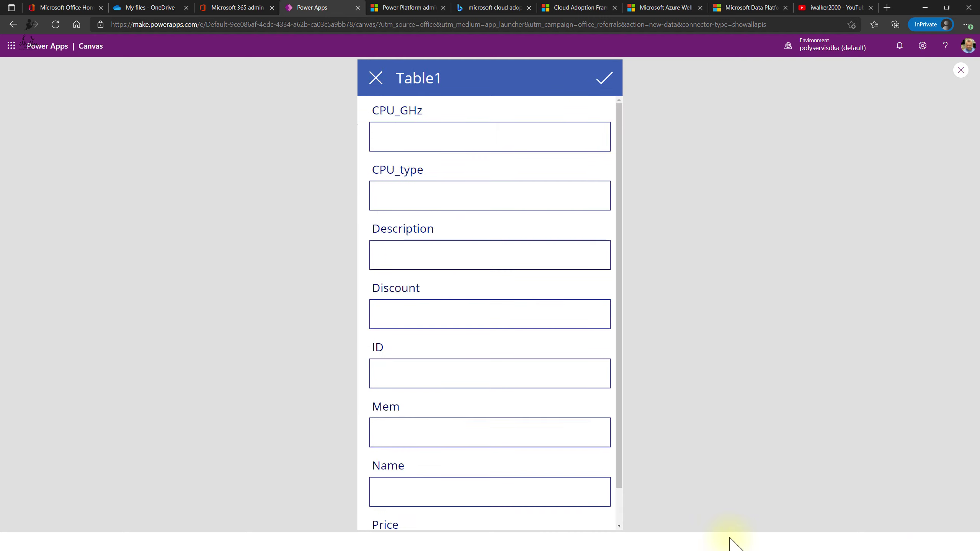
click(408, 131)
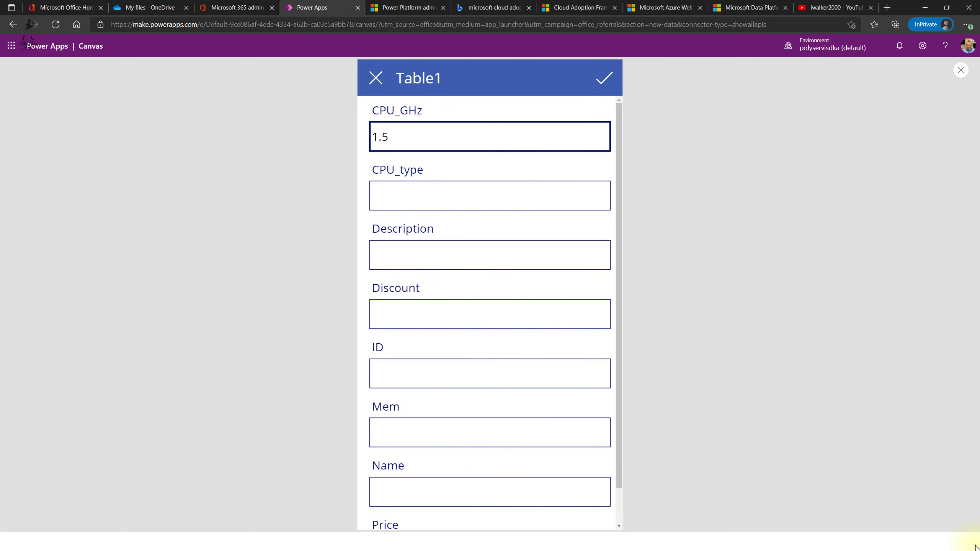
key(Tab)
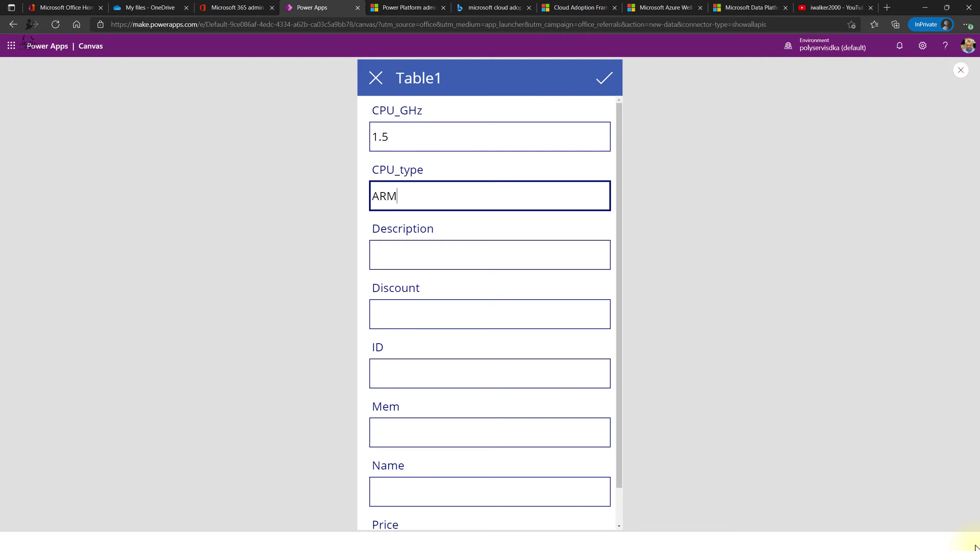
key(Tab)
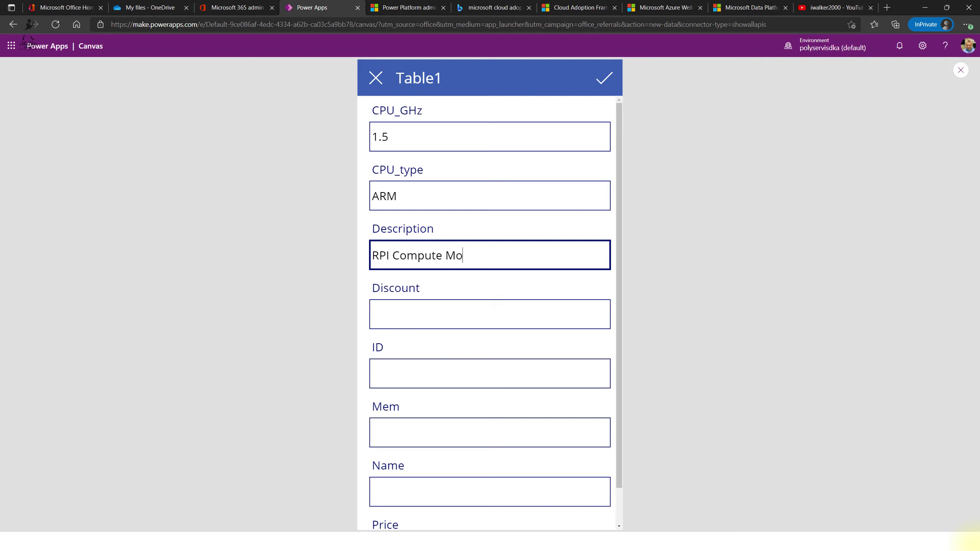
click(497, 309)
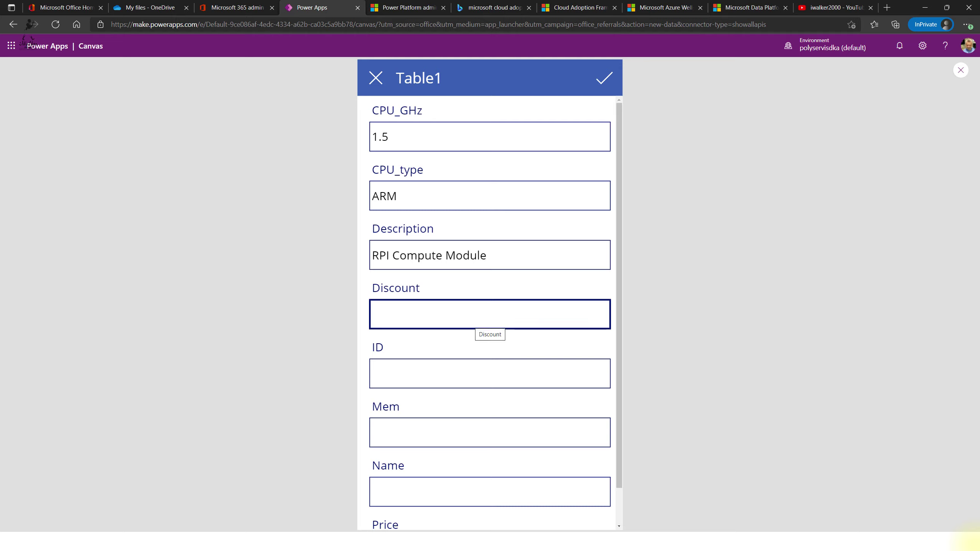
- Enter ID 12 and Mem 4 on the new item and begin typing its name 'Raspberr'
click(489, 373)
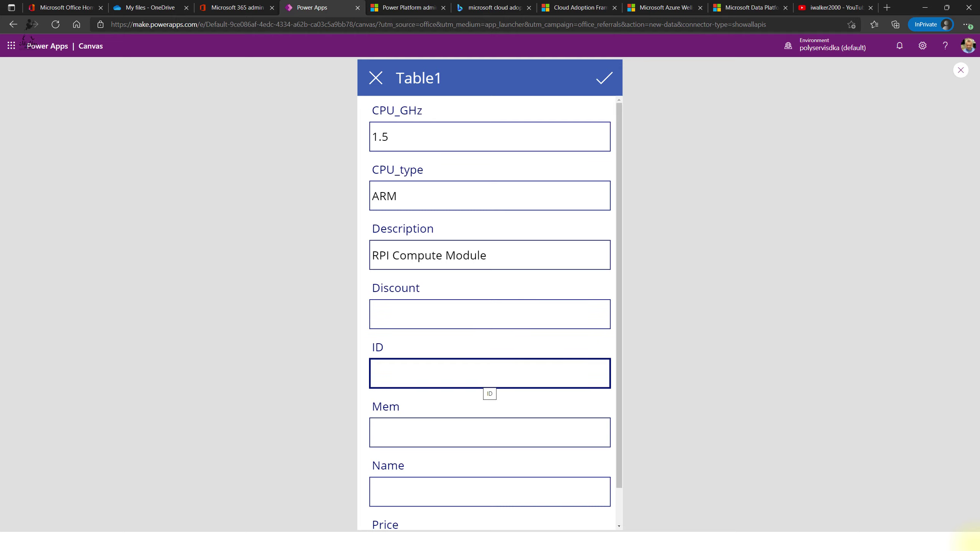
text(12)
key(Tab)
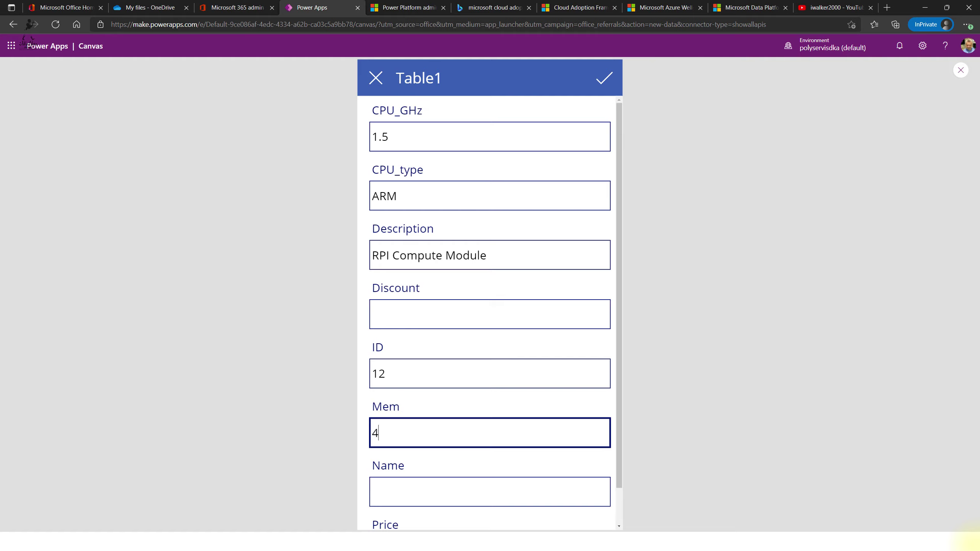
click(490, 492)
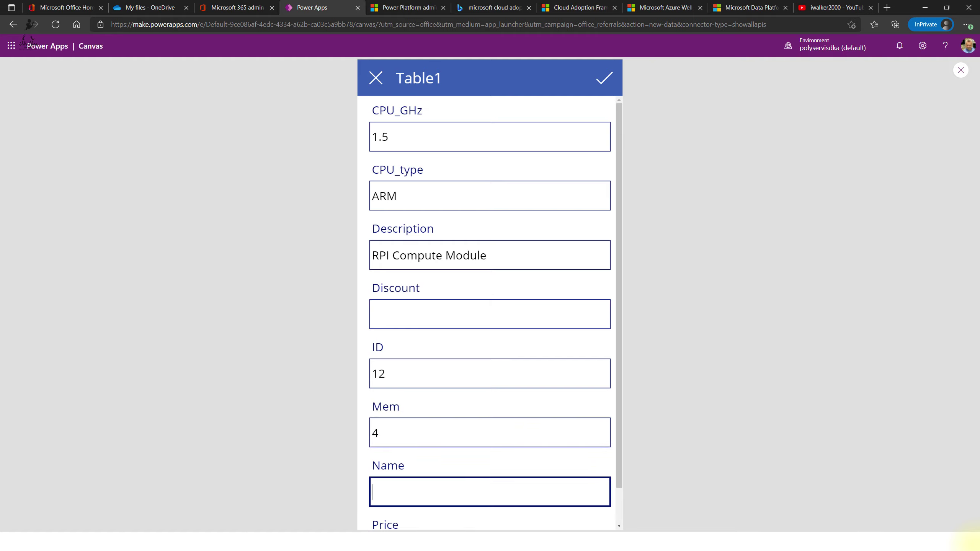
text(Ras)
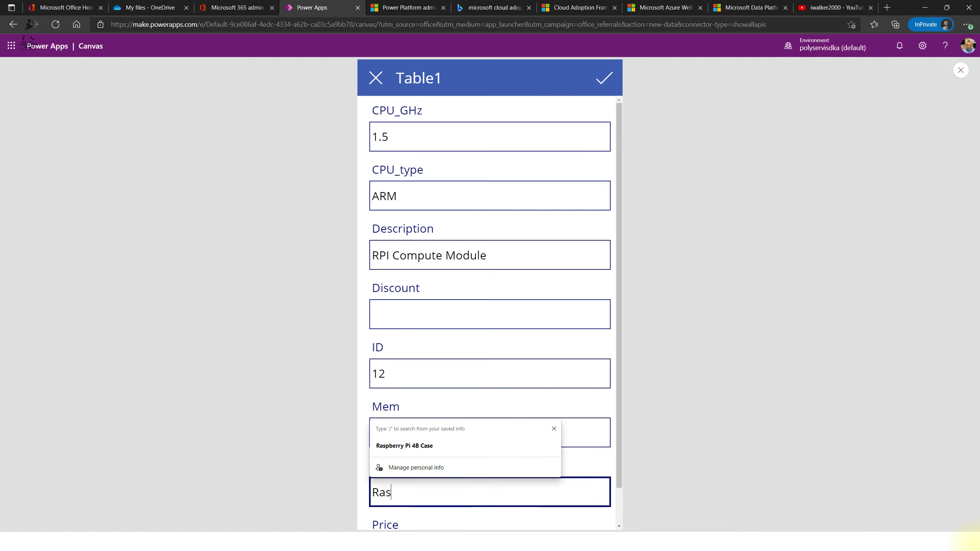
text(pberr)
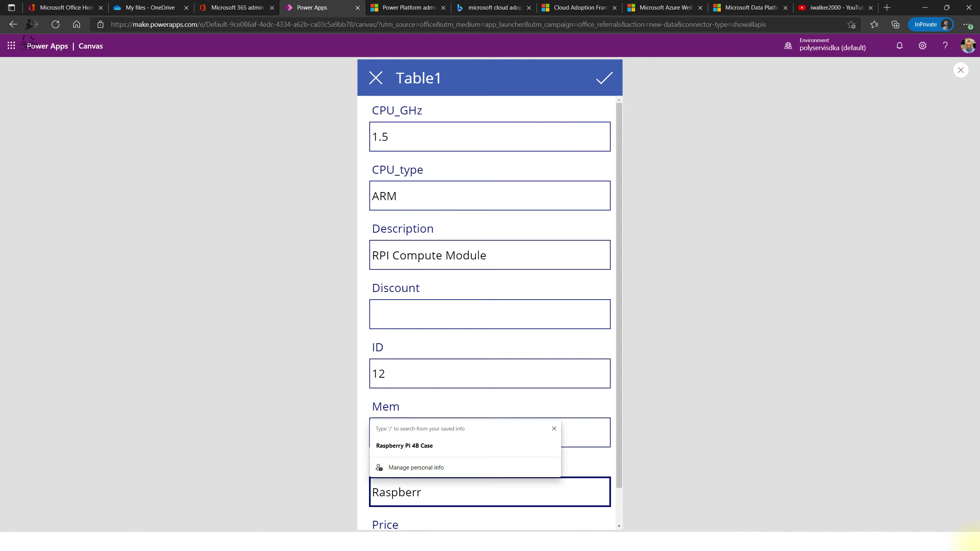
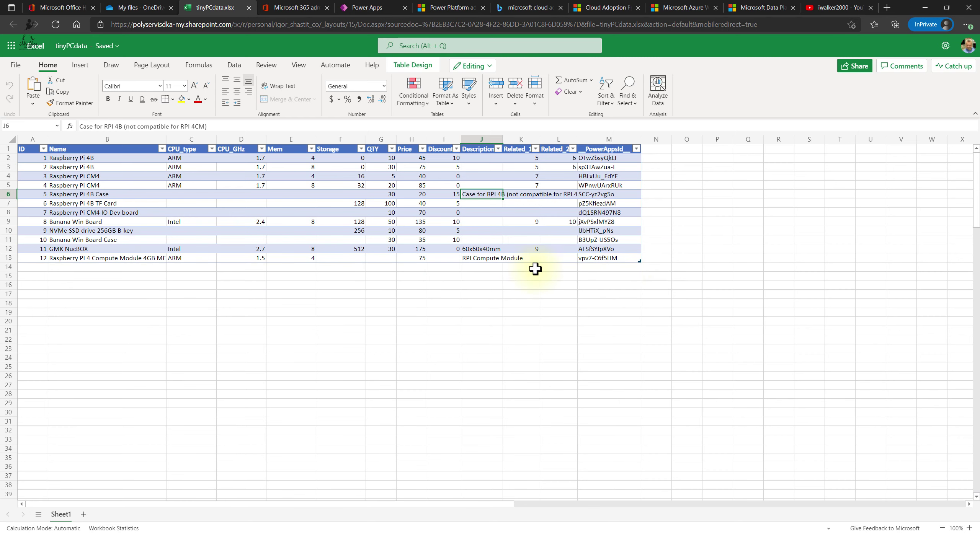
- Close the tinyPCdata.xlsx workbook and return to the running Table1 app preview
click(249, 8)
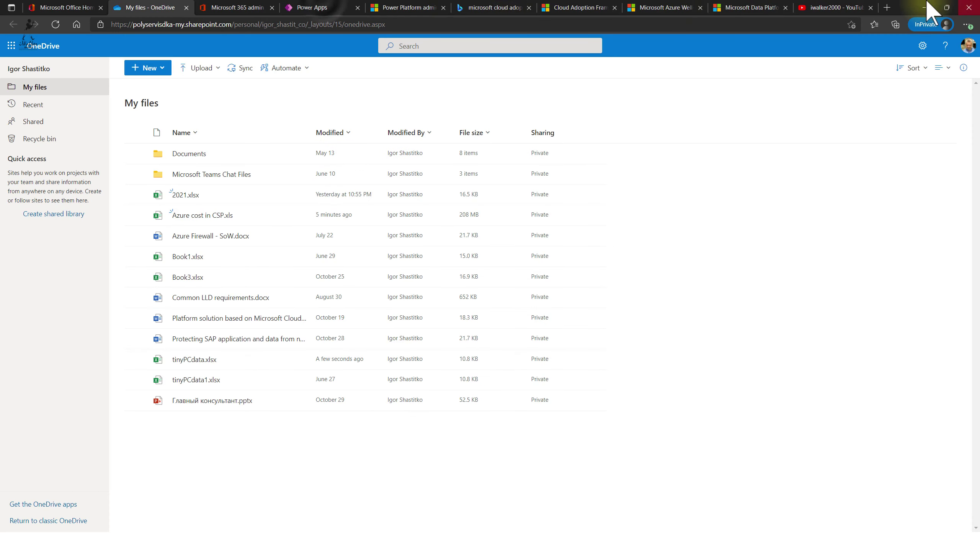
click(326, 8)
- Scroll the Table1 gallery, toggle its sort order, and search for ARM items, then exit the preview
click(532, 89)
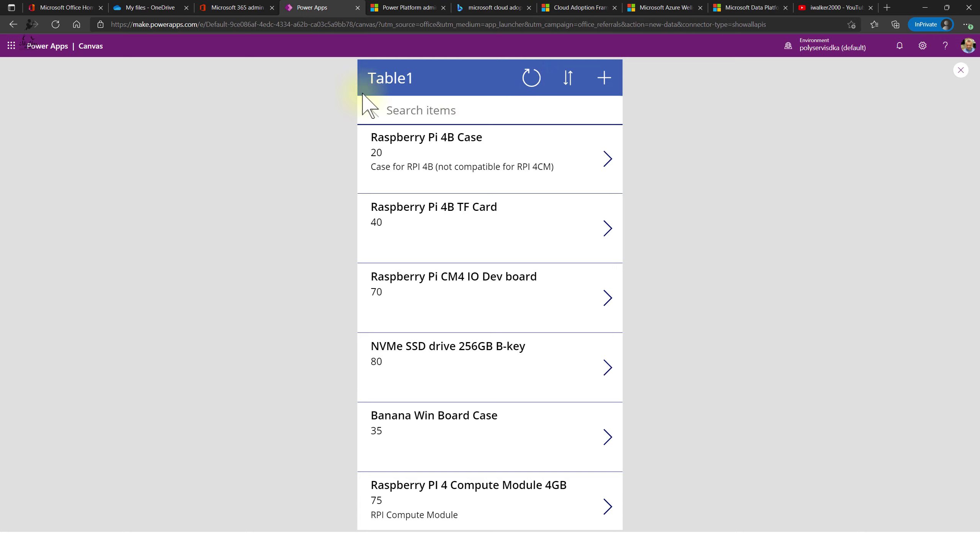
scroll(505, 185, down, 2)
scroll(519, 340, up, 8)
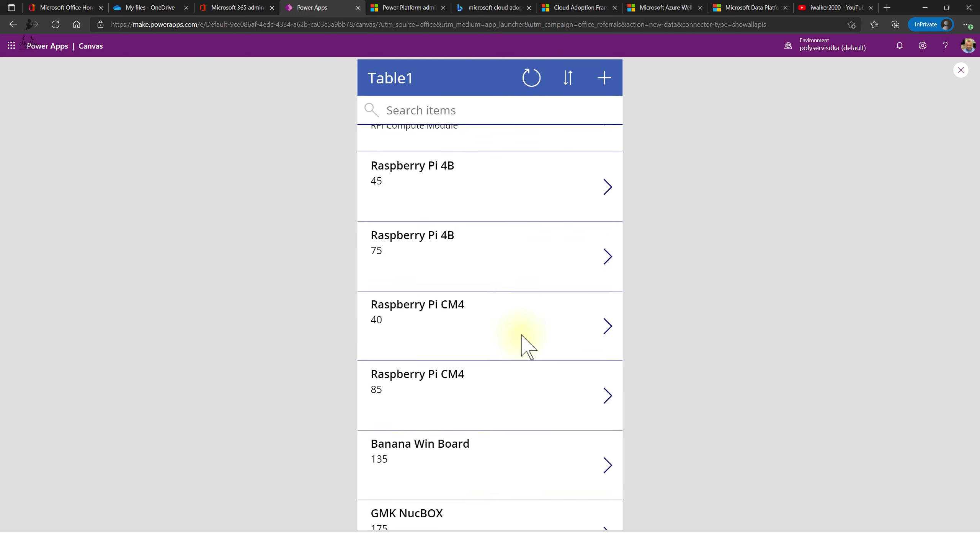
click(463, 110)
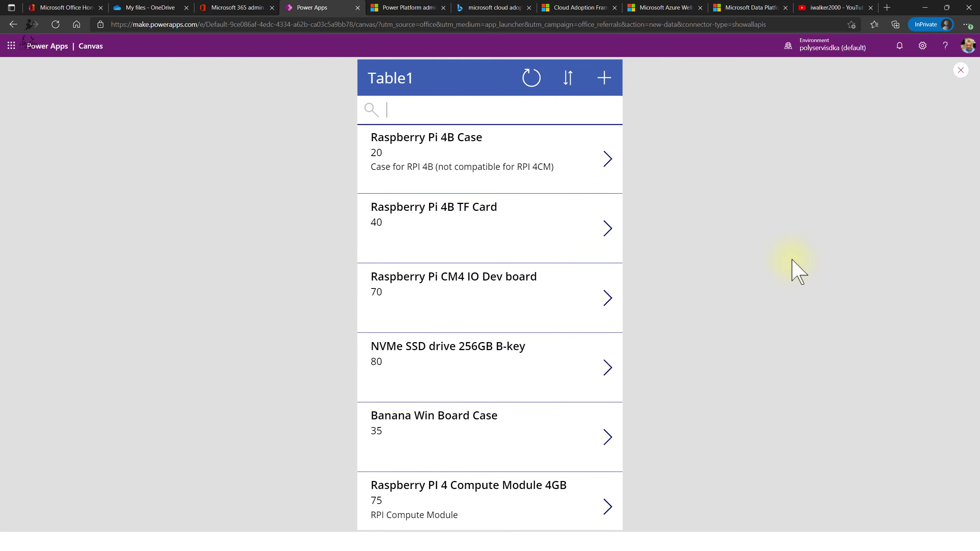
click(569, 89)
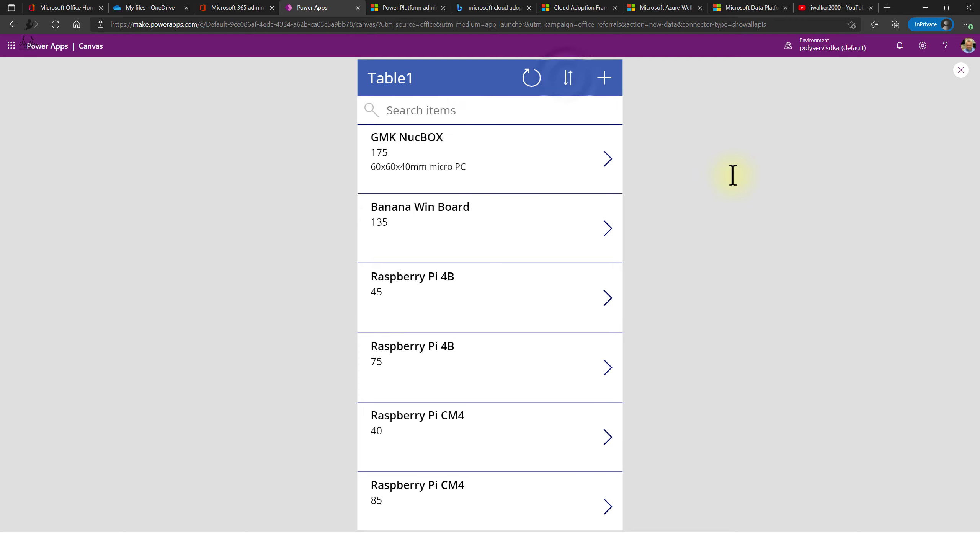
click(567, 85)
click(569, 83)
click(567, 85)
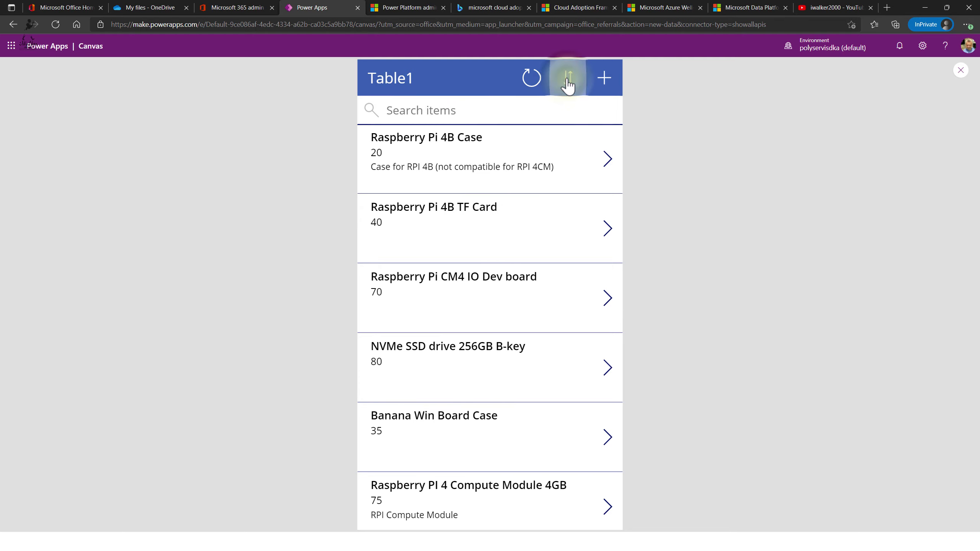
click(477, 119)
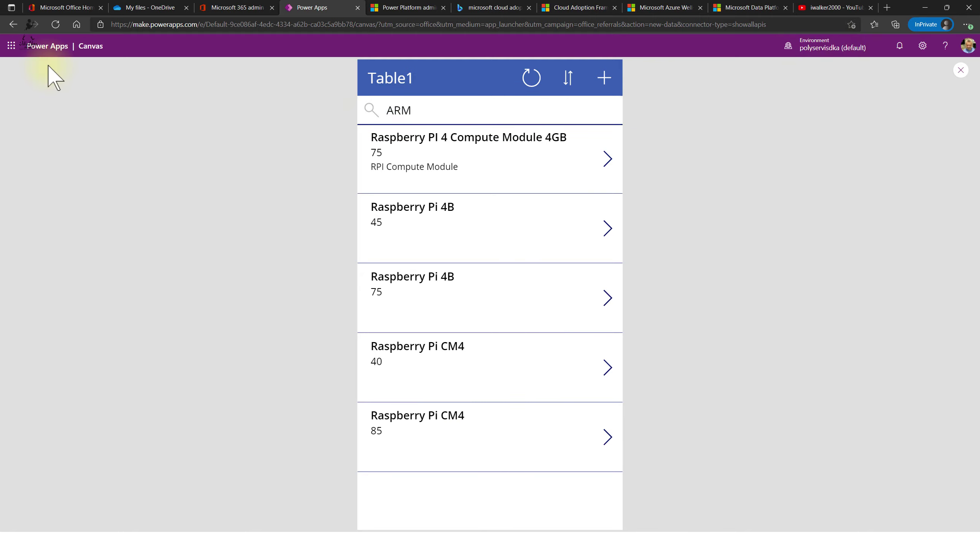
click(13, 24)
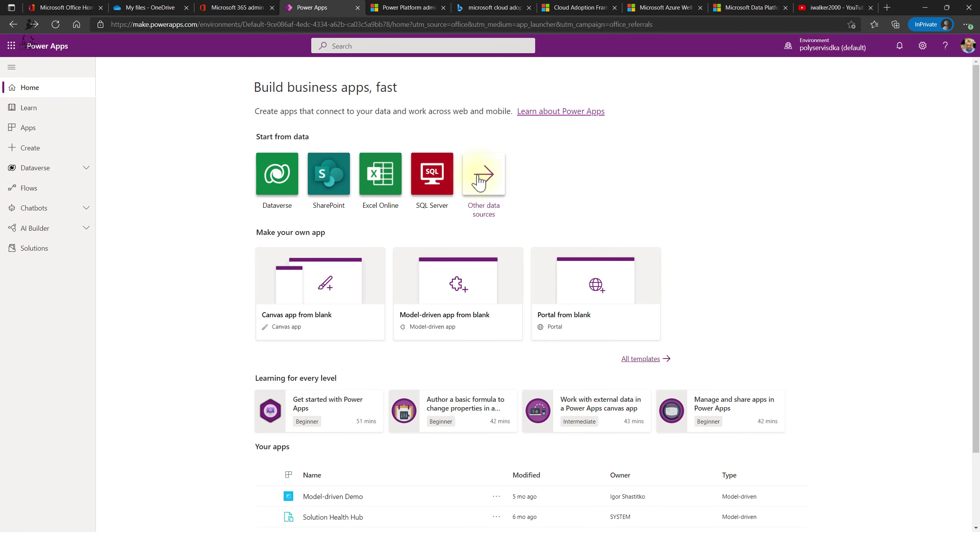
- Browse the home page and Apps list, then start a new app from other data sources
scroll(405, 457, down, 3)
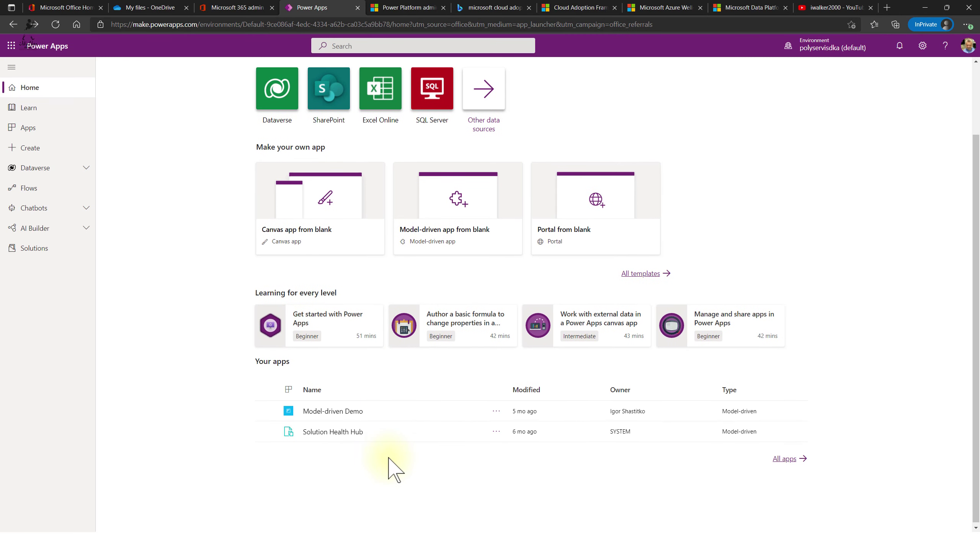
click(35, 129)
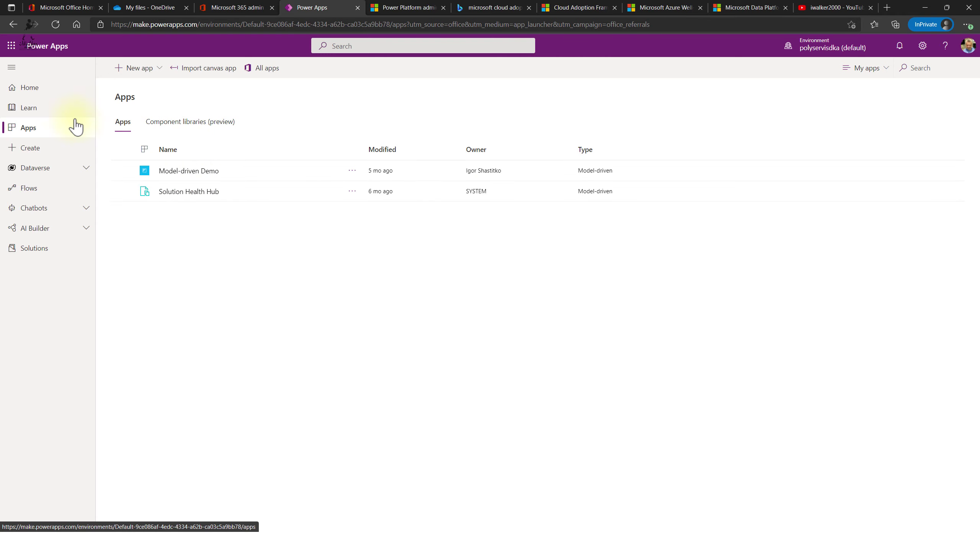
click(41, 95)
scroll(780, 243, down, 2)
scroll(774, 258, up, 2)
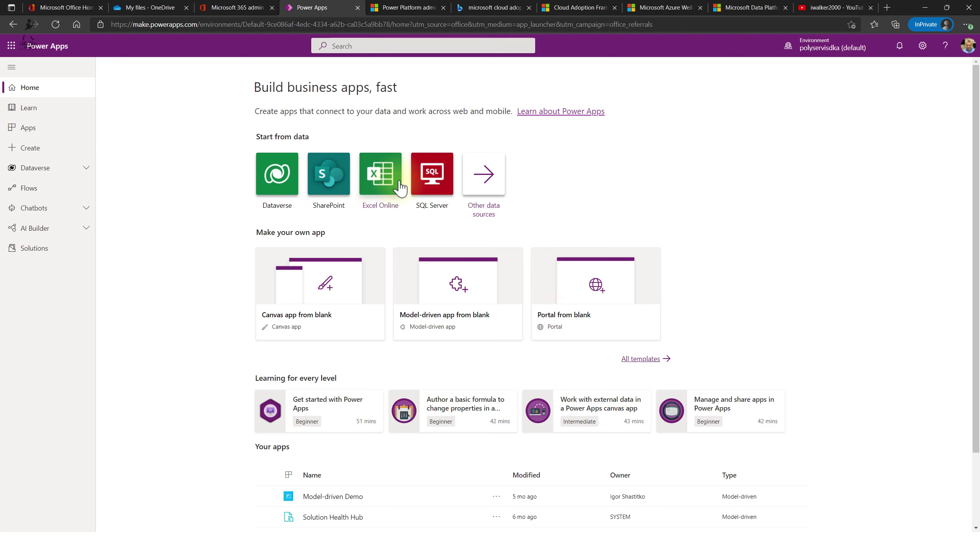
click(487, 185)
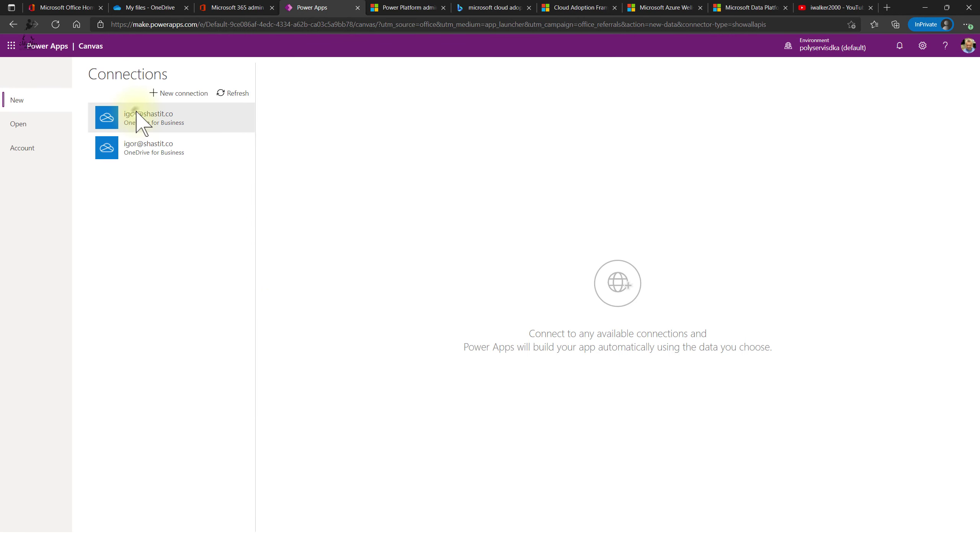
- Build a canvas app from Table1 in tinyPCdata.xlsx via the OneDrive for Business connection
click(138, 116)
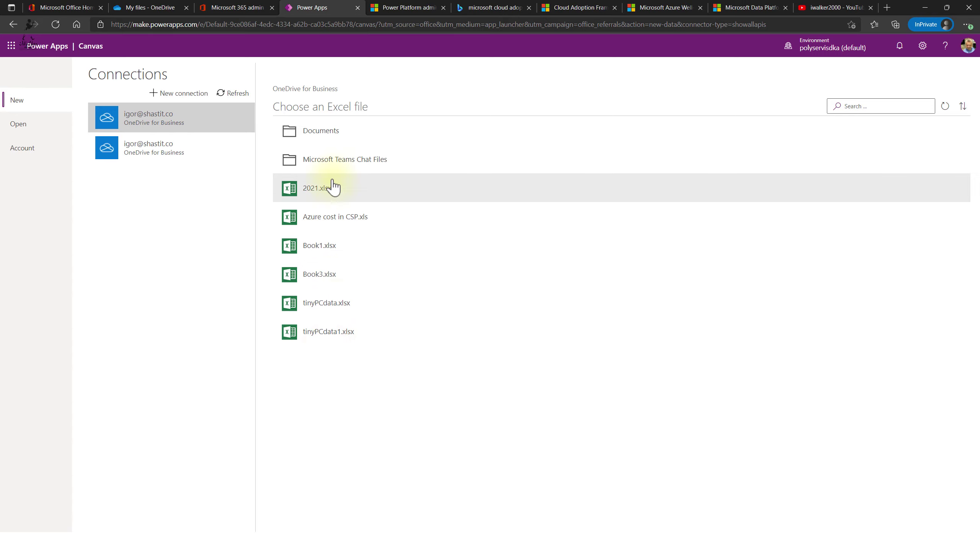
click(332, 303)
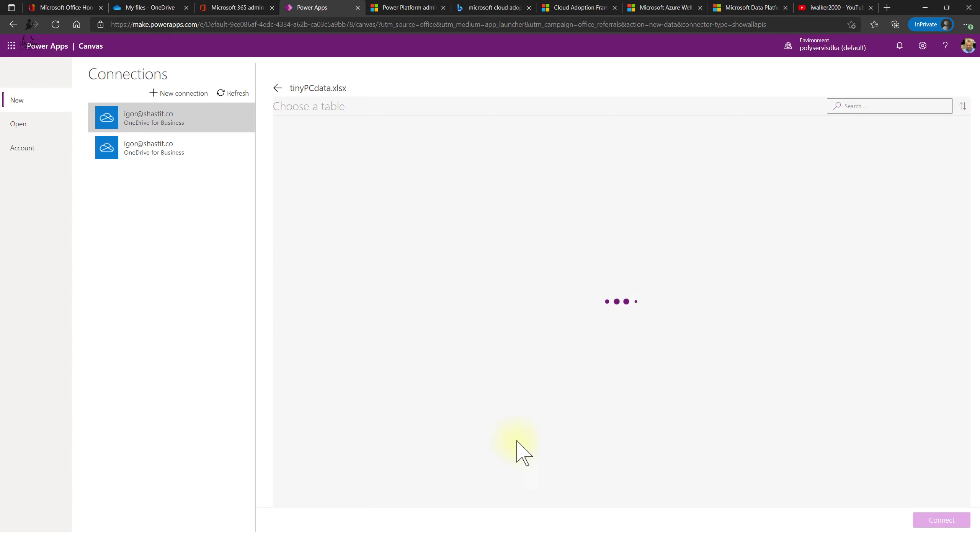
click(310, 127)
click(941, 520)
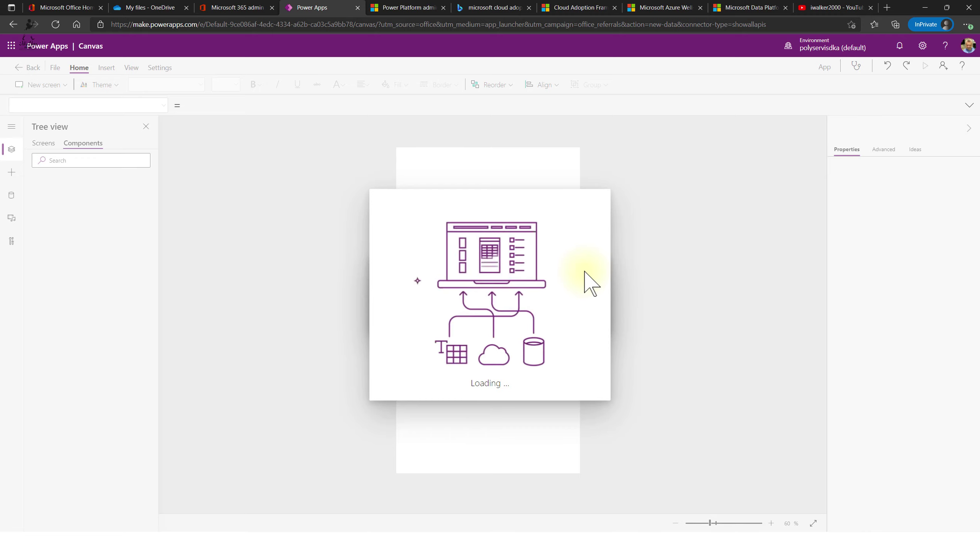
- Dismiss the welcome dialog and inspect BrowseGallery1's layout, field and advanced properties
click(578, 336)
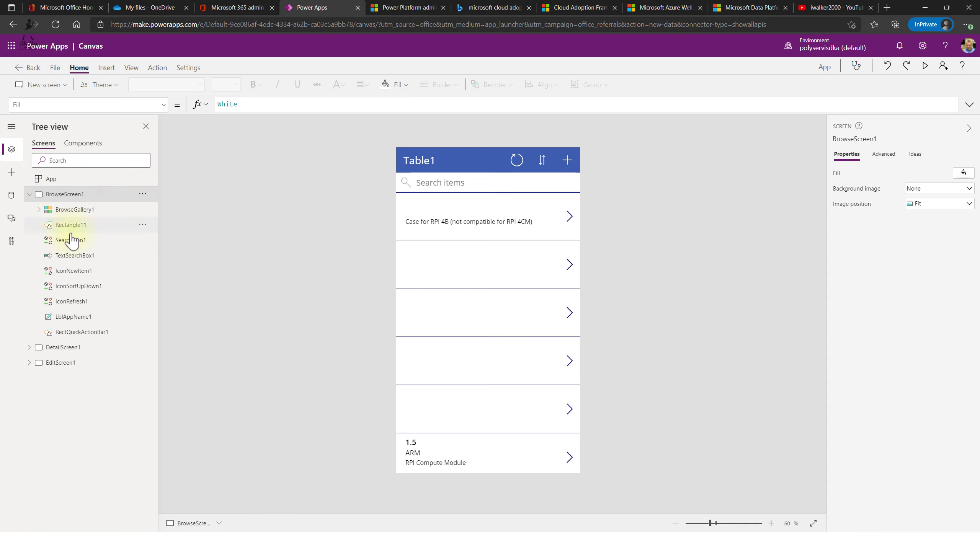
click(77, 212)
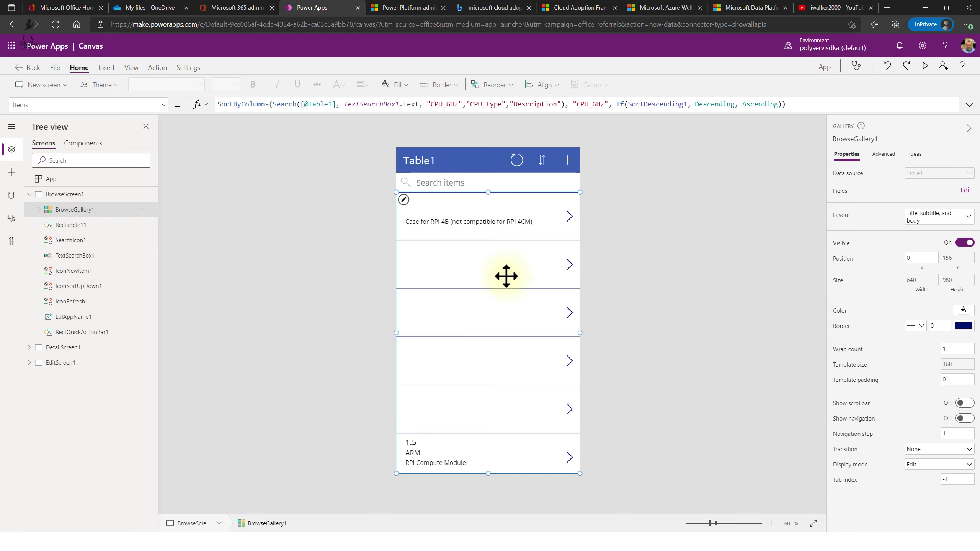
click(933, 218)
click(934, 219)
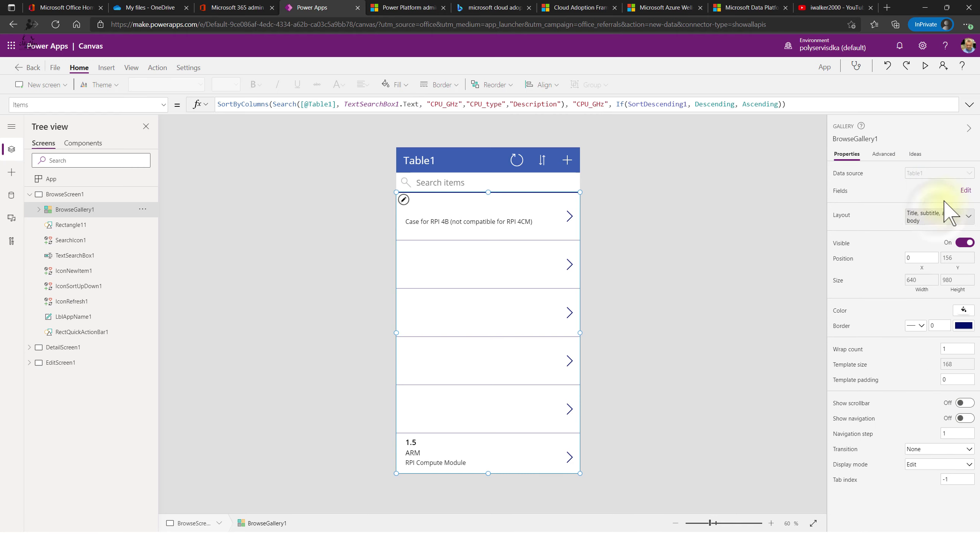
click(965, 190)
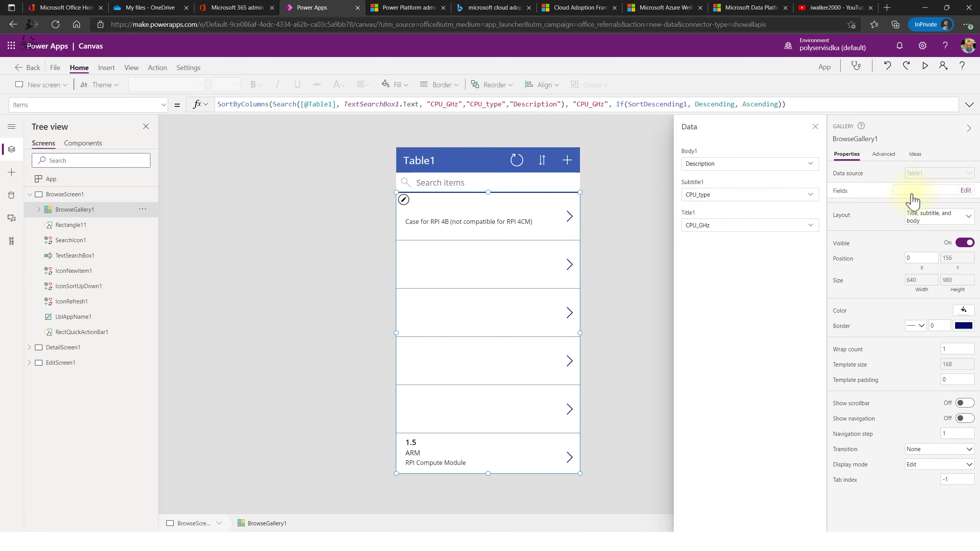
click(874, 163)
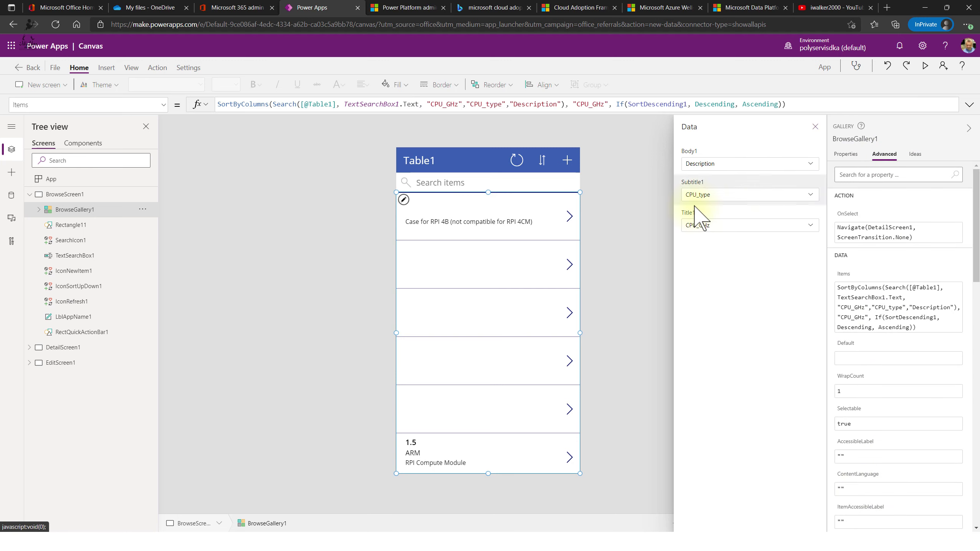
click(815, 126)
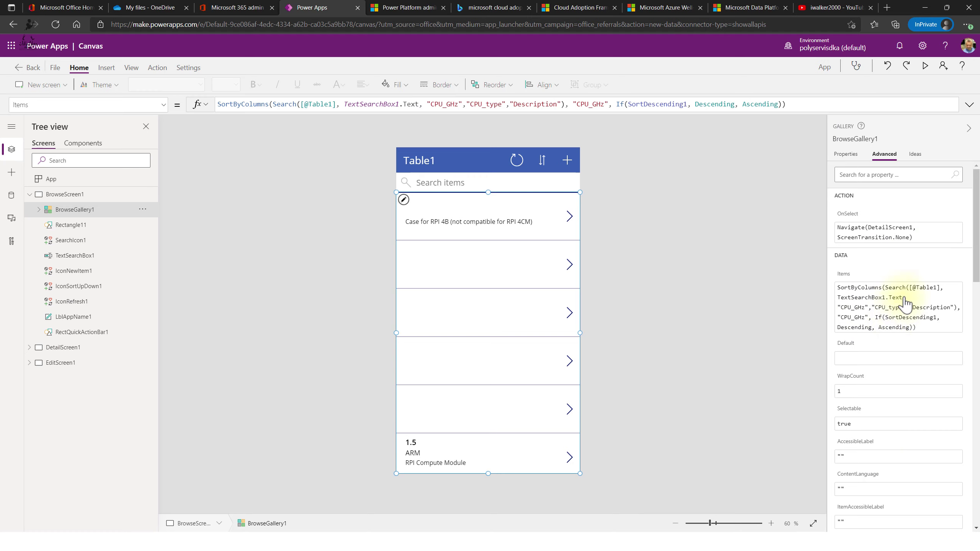
scroll(938, 327, down, 1)
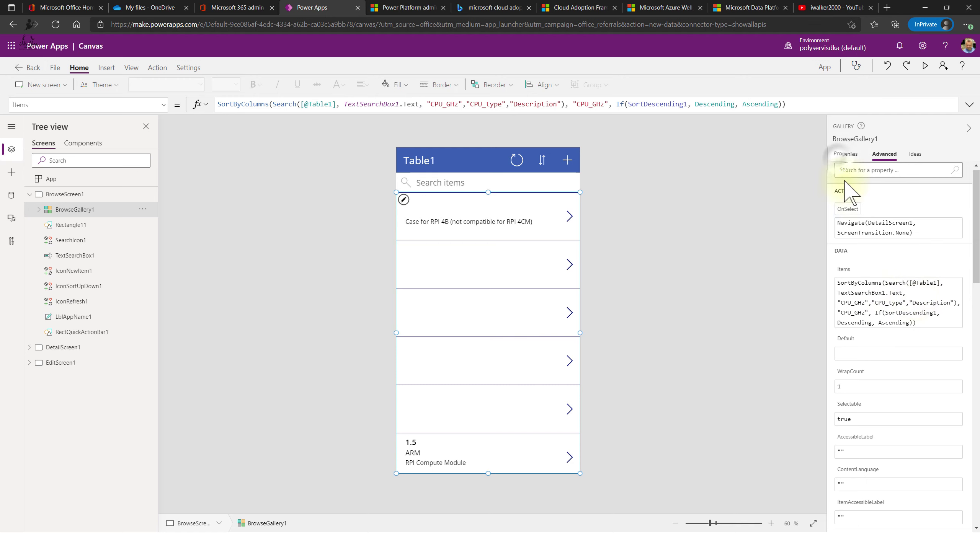
click(845, 154)
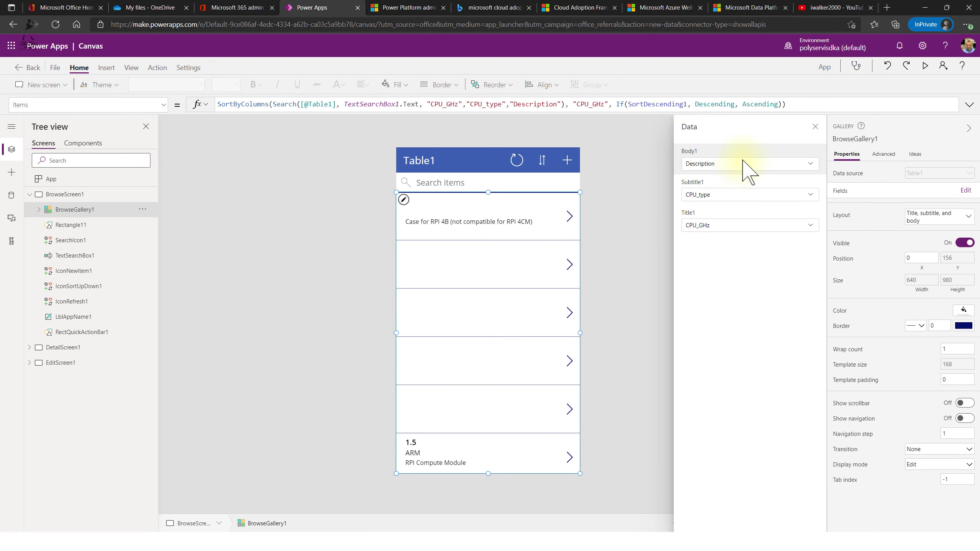
- Map the gallery's subtitle to Price and its title to Name
click(734, 196)
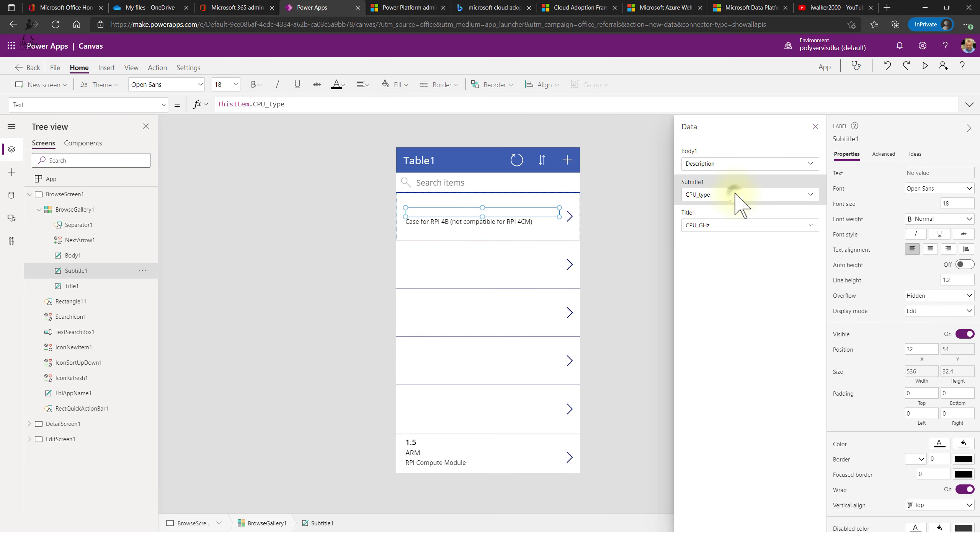
click(735, 196)
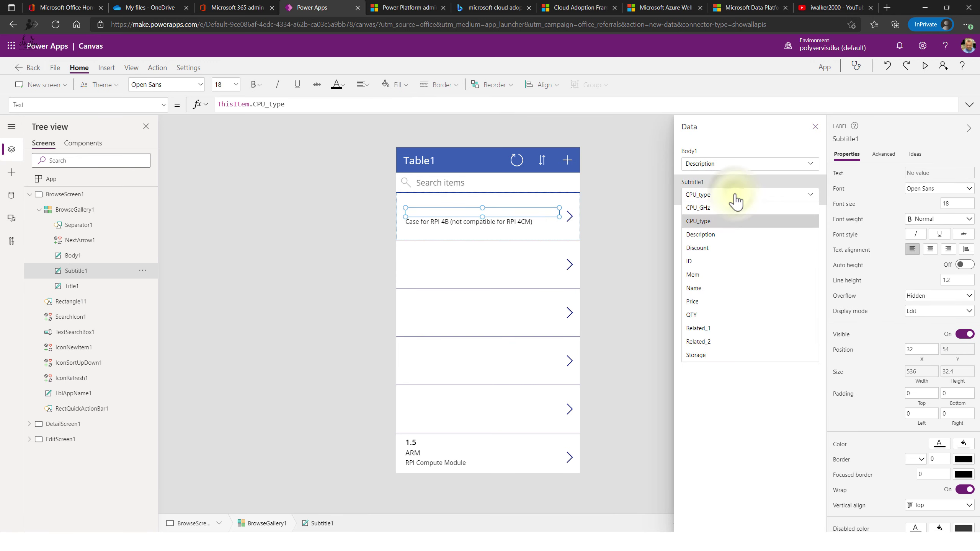
click(713, 303)
click(744, 227)
click(745, 229)
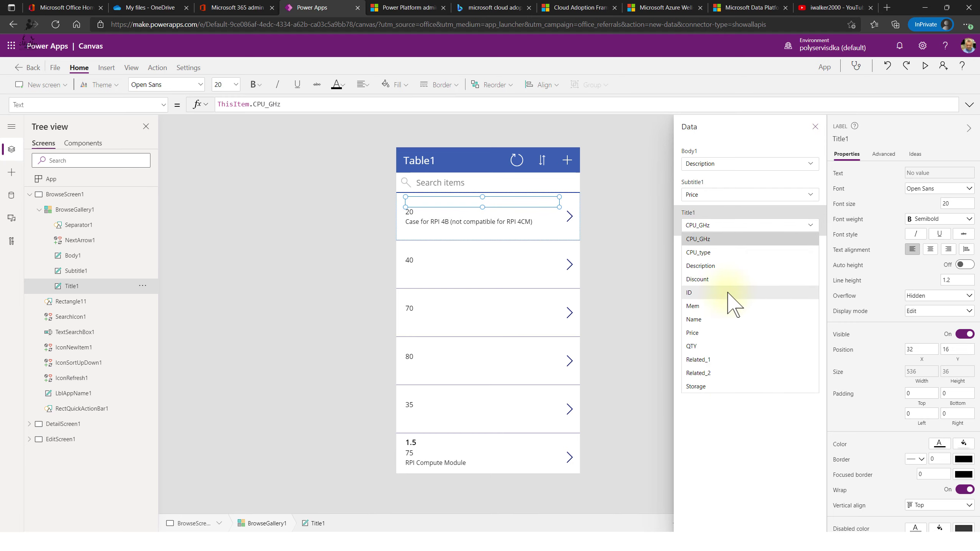
click(726, 320)
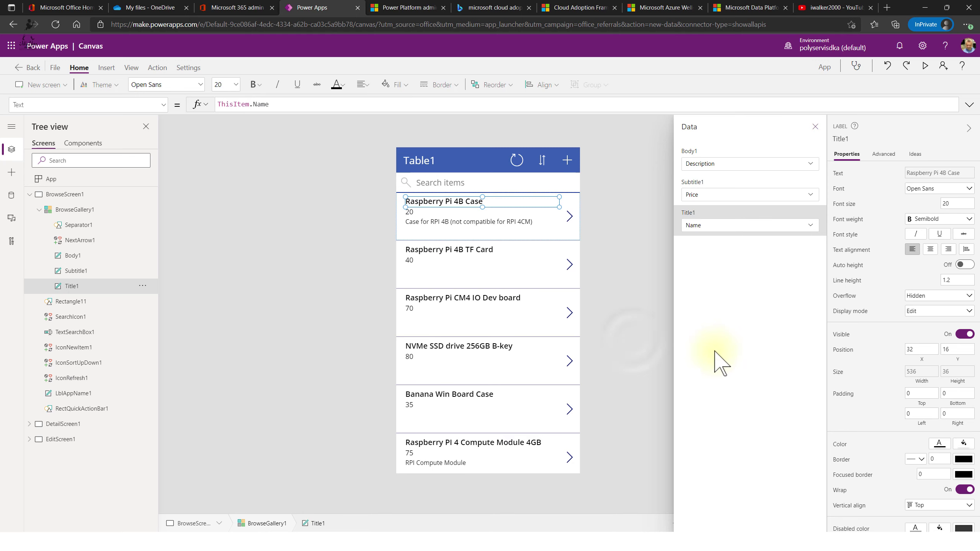
click(639, 349)
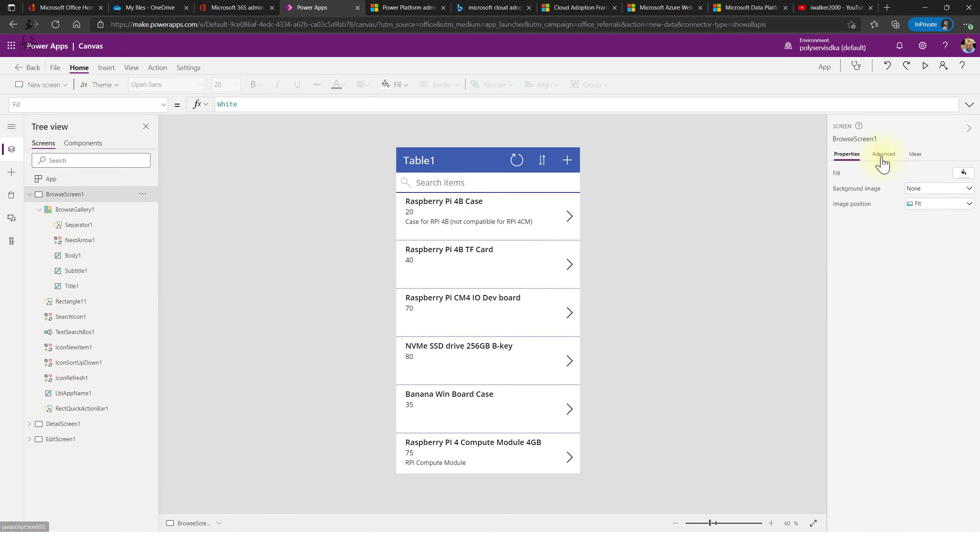
click(884, 154)
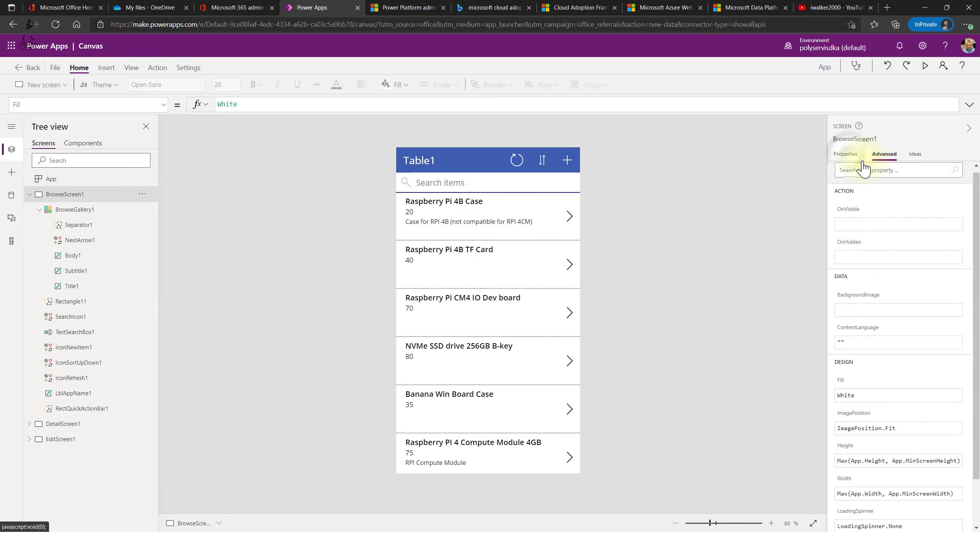
click(846, 154)
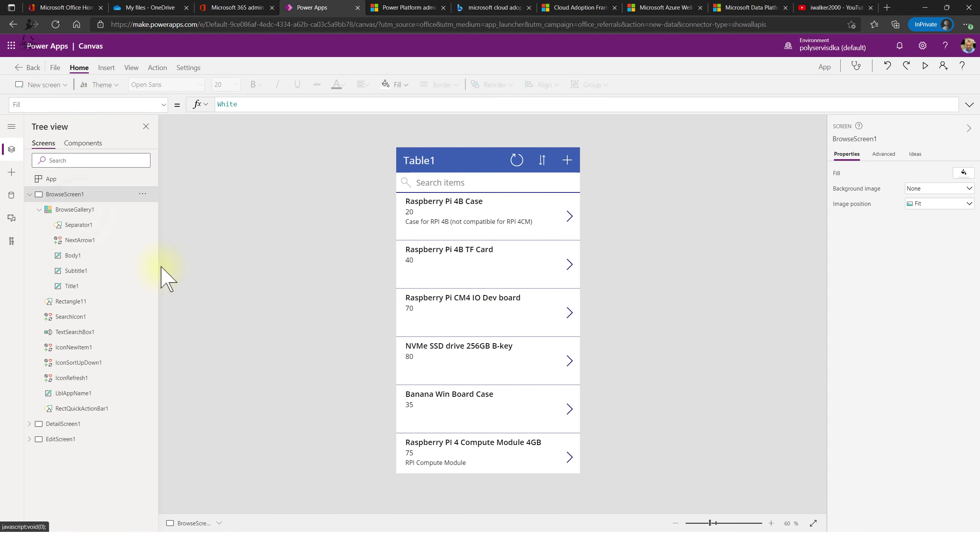
click(76, 210)
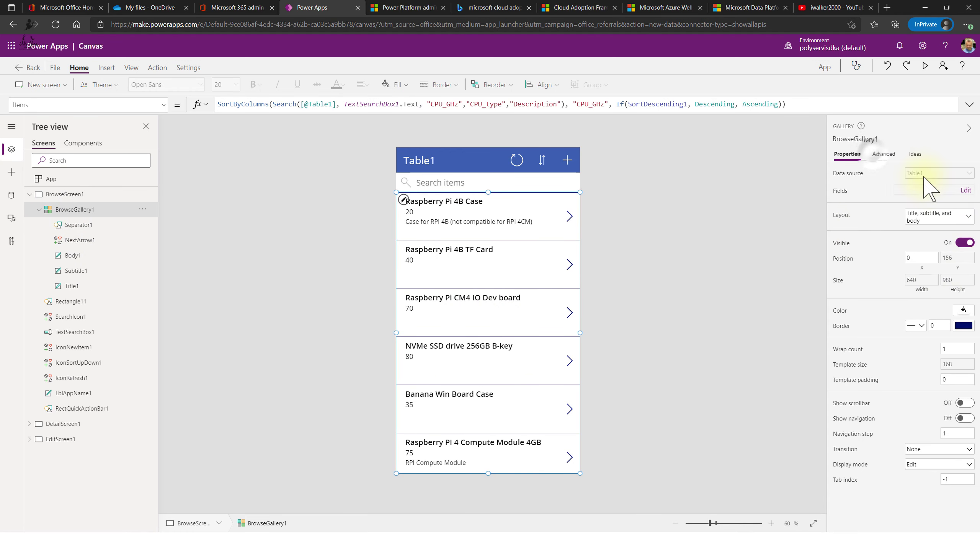
click(883, 155)
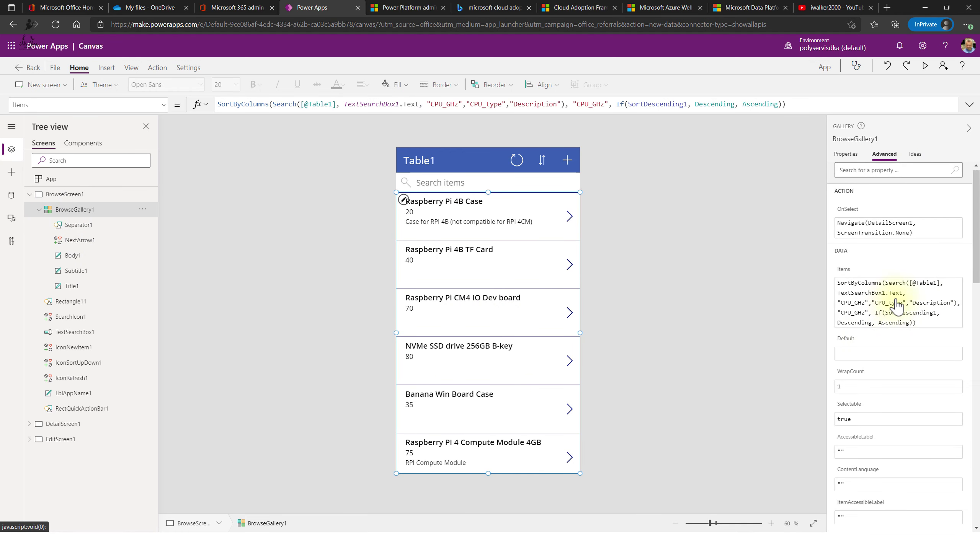
scroll(936, 355, down, 6)
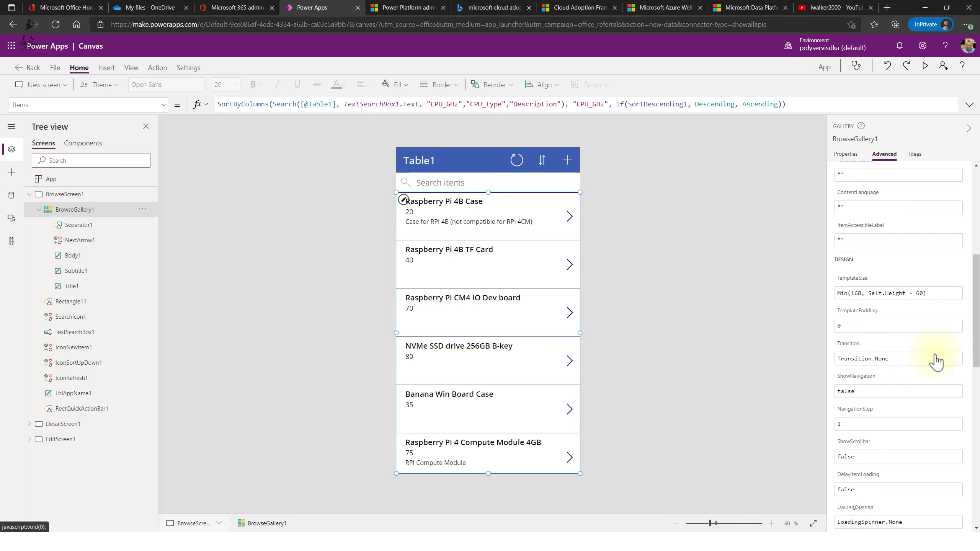
scroll(935, 362, up, 6)
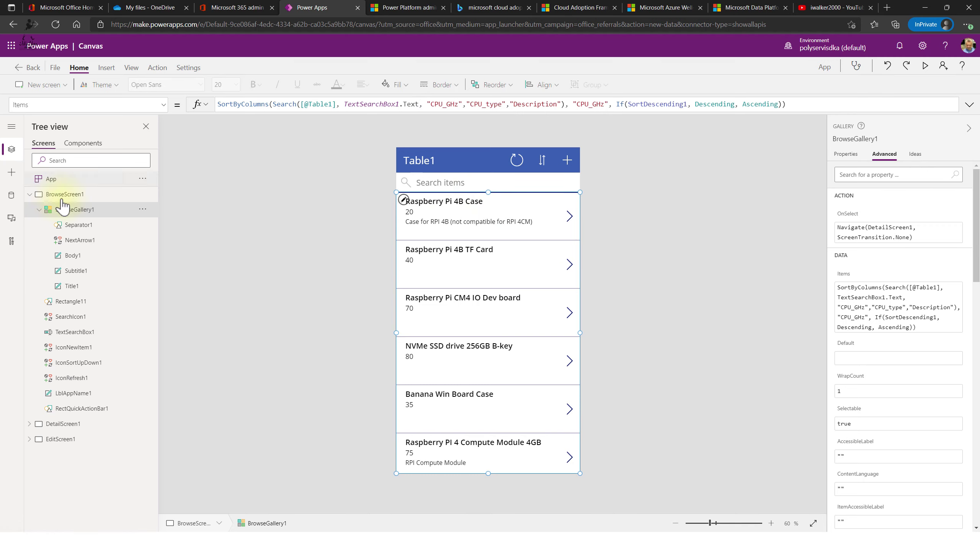
click(923, 236)
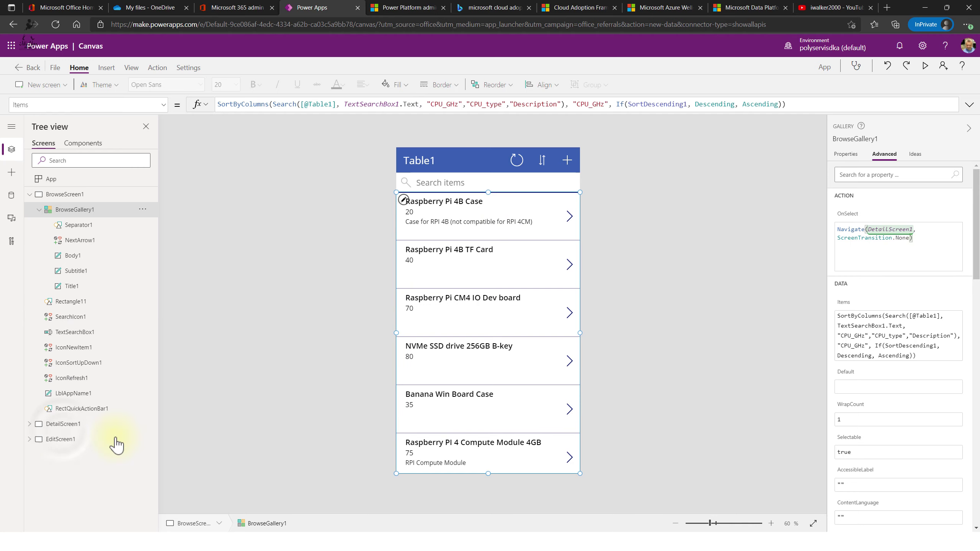
- Select DetailForm1 on DetailScreen1 in Tree view and show its basic properties
click(61, 425)
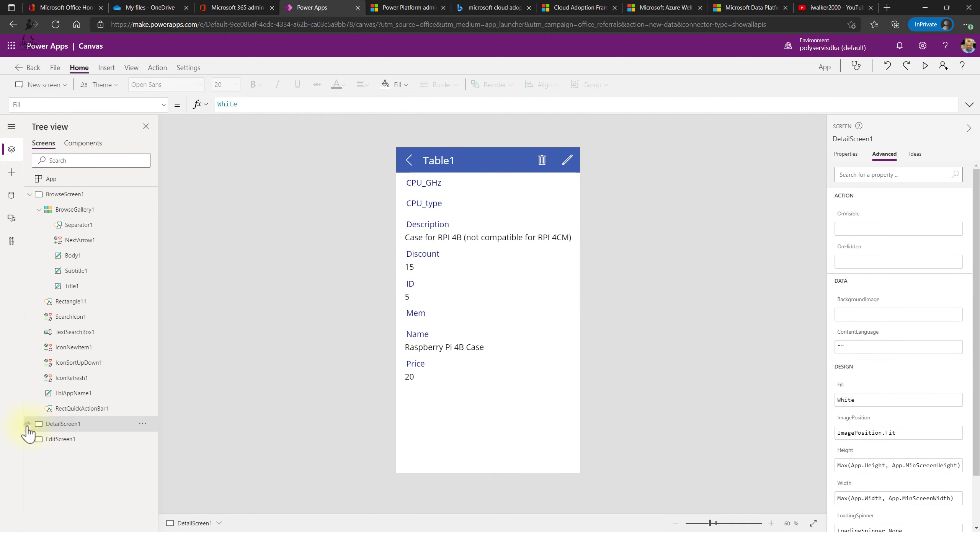
click(29, 424)
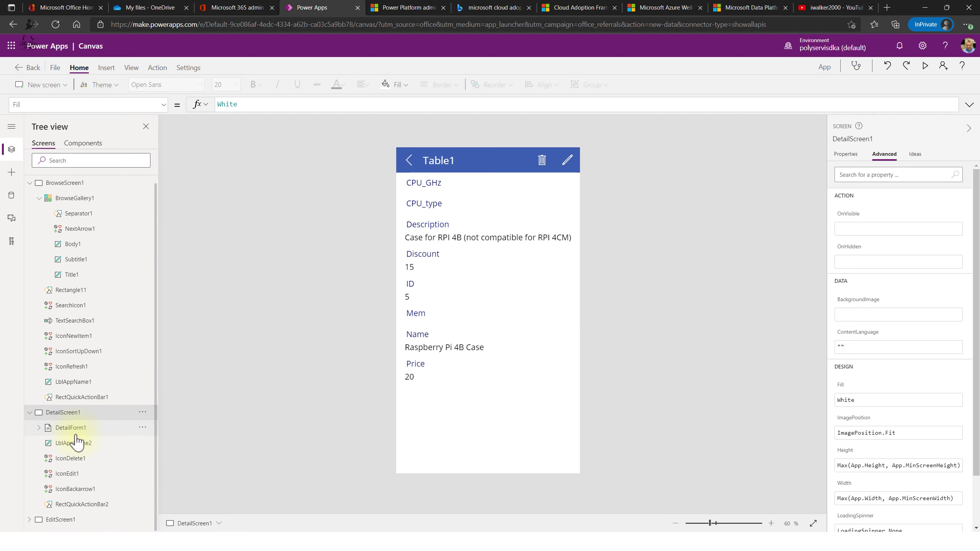
click(75, 428)
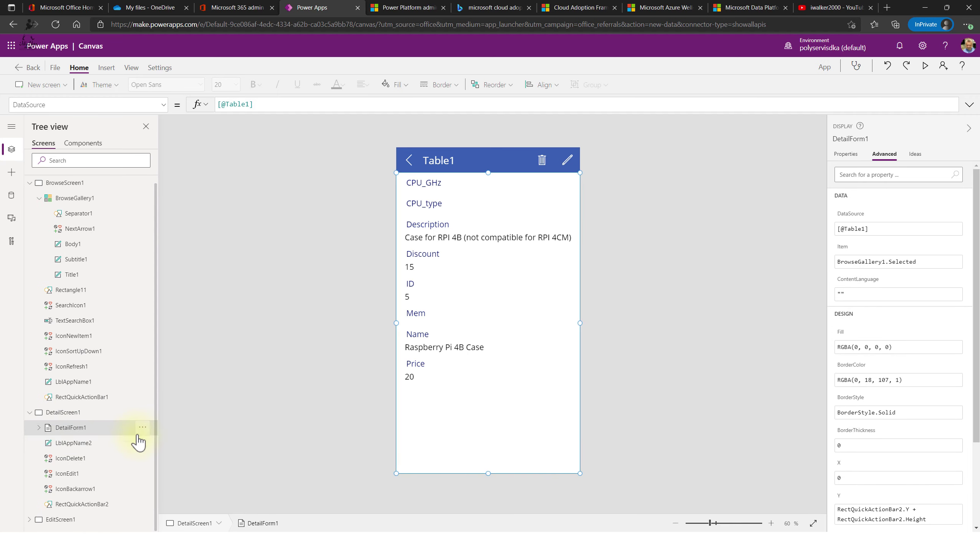
click(39, 428)
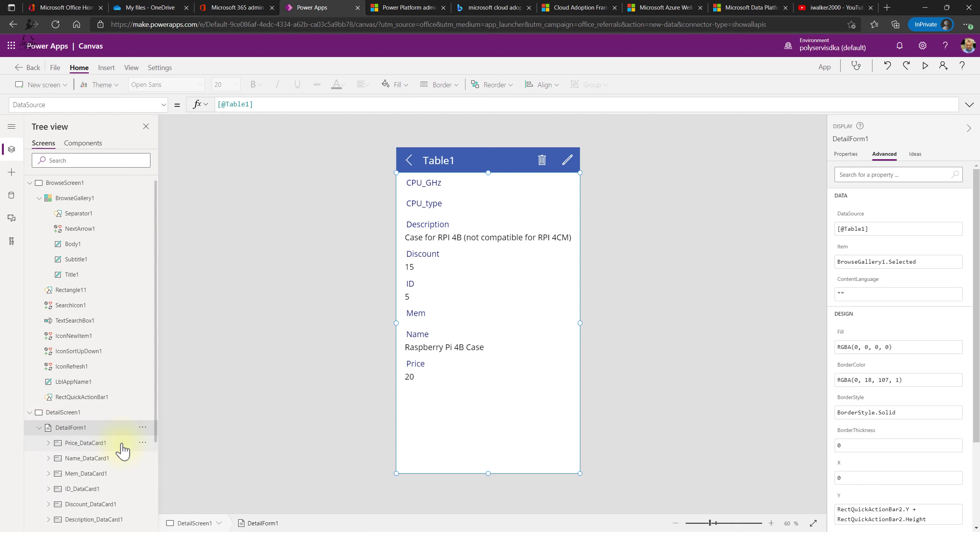
scroll(131, 427, down, 3)
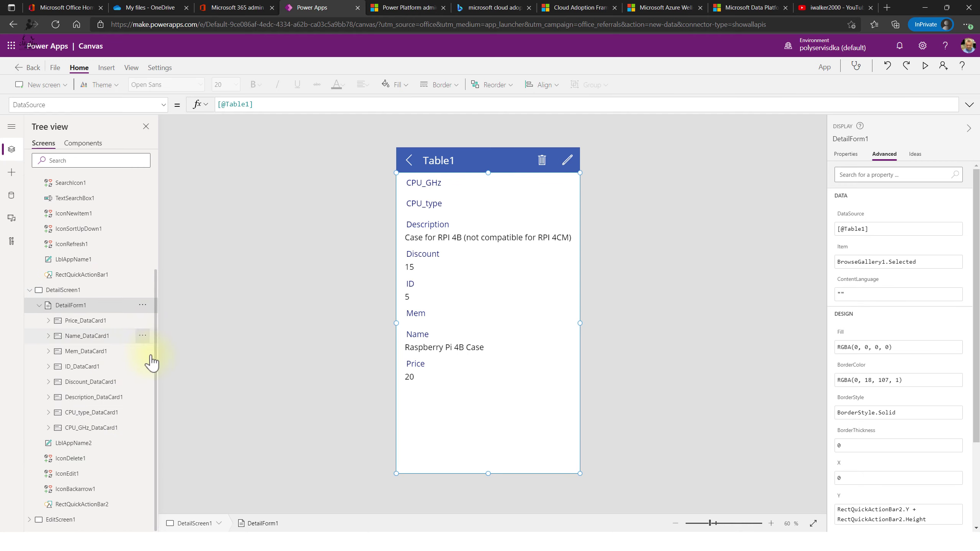
click(844, 154)
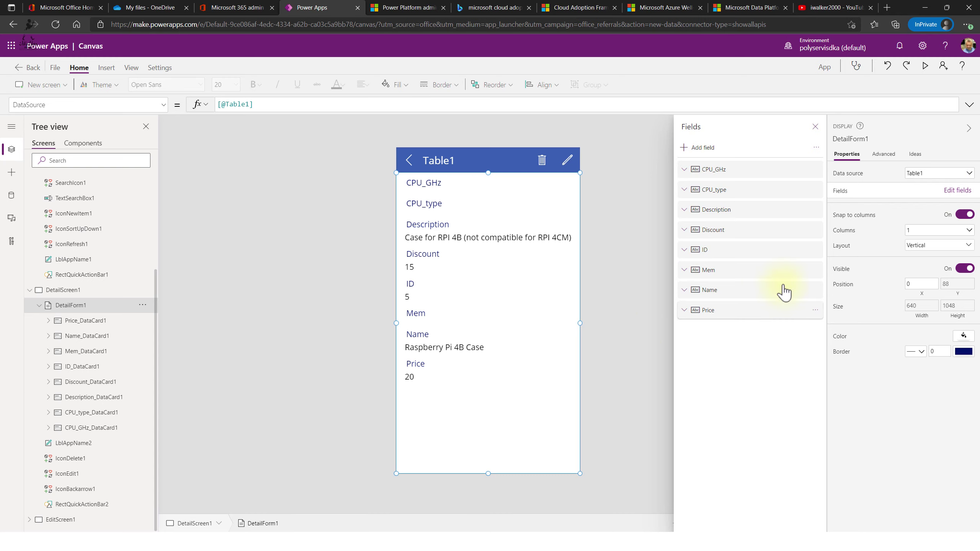
- Add the Storage and QTY fields to DetailForm1, keeping Storage as view text
click(687, 148)
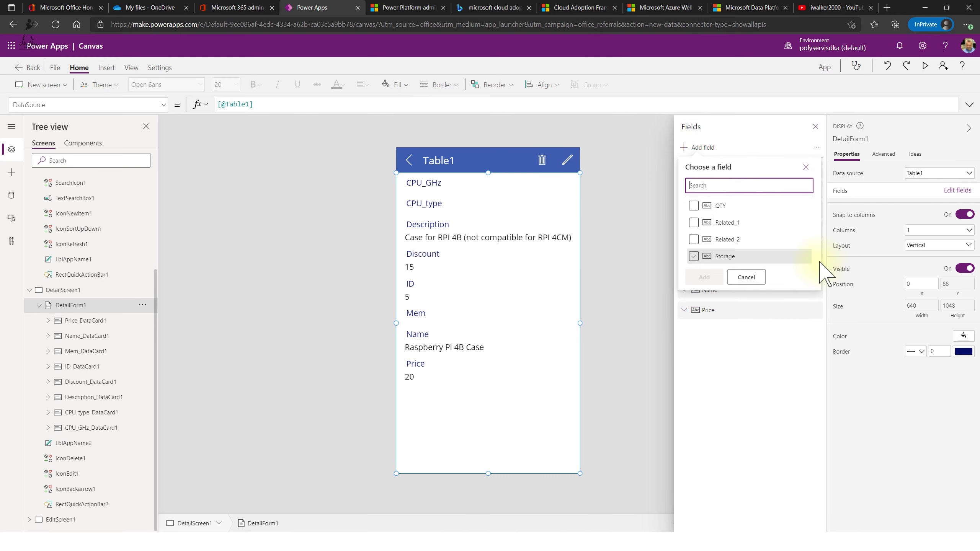
click(693, 256)
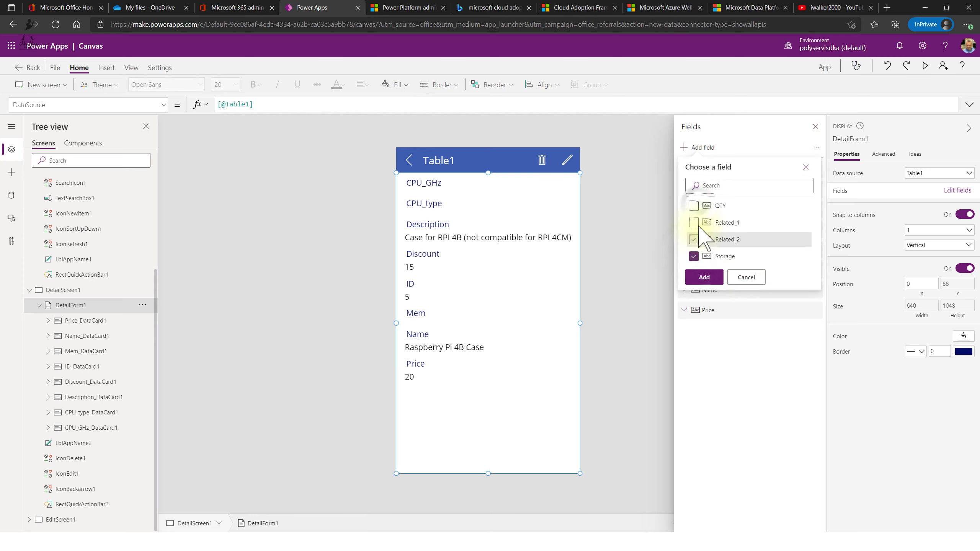
click(703, 277)
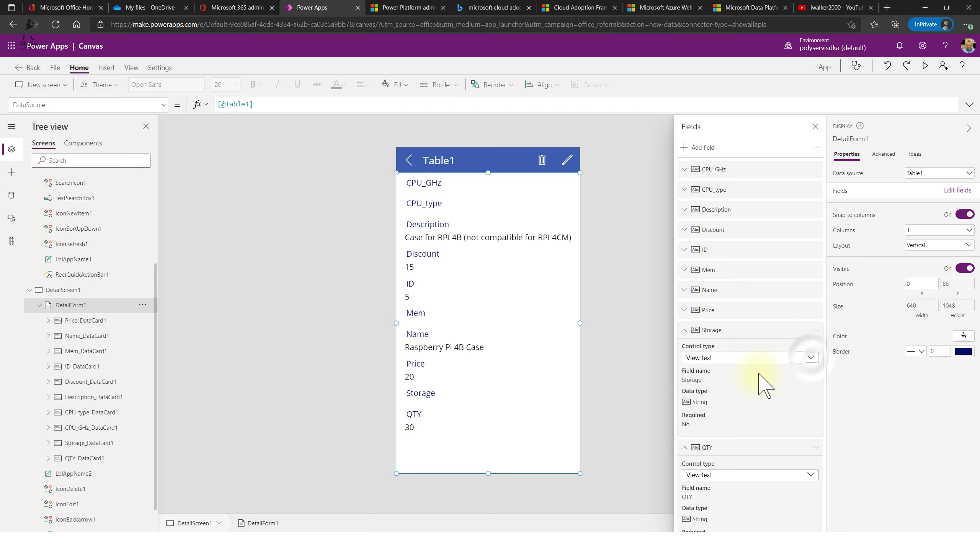
click(811, 359)
click(811, 359)
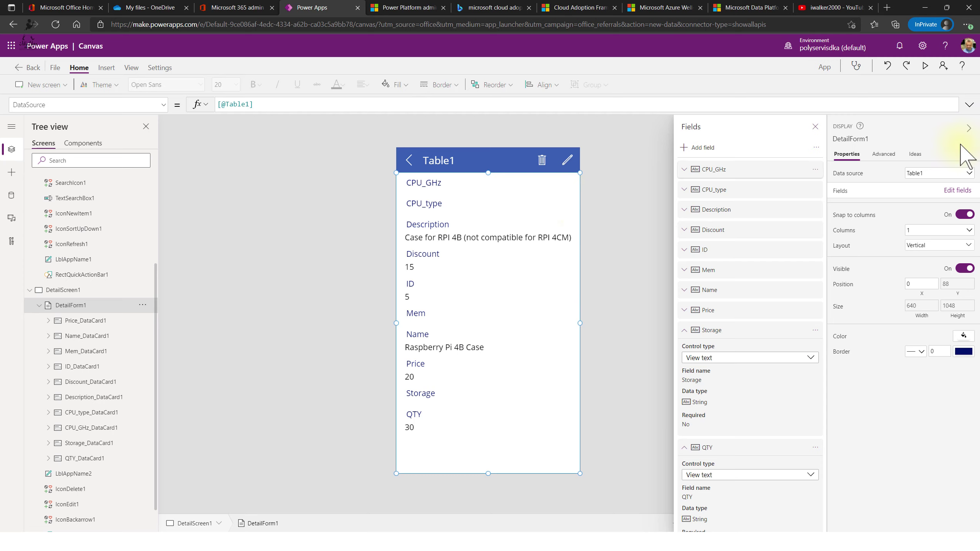
- Check the Price, Name and Discount data cards in Tree view, then collapse the form
click(83, 320)
click(83, 336)
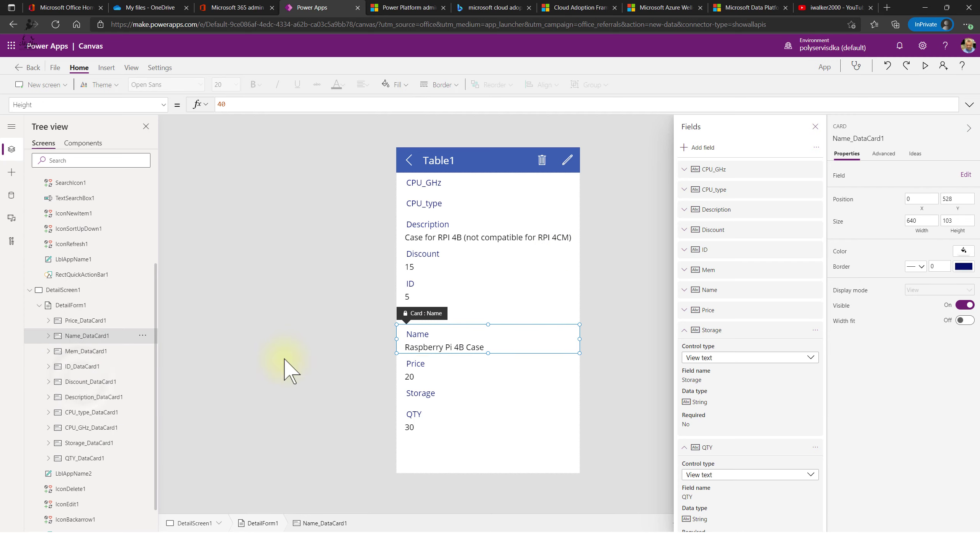
click(83, 382)
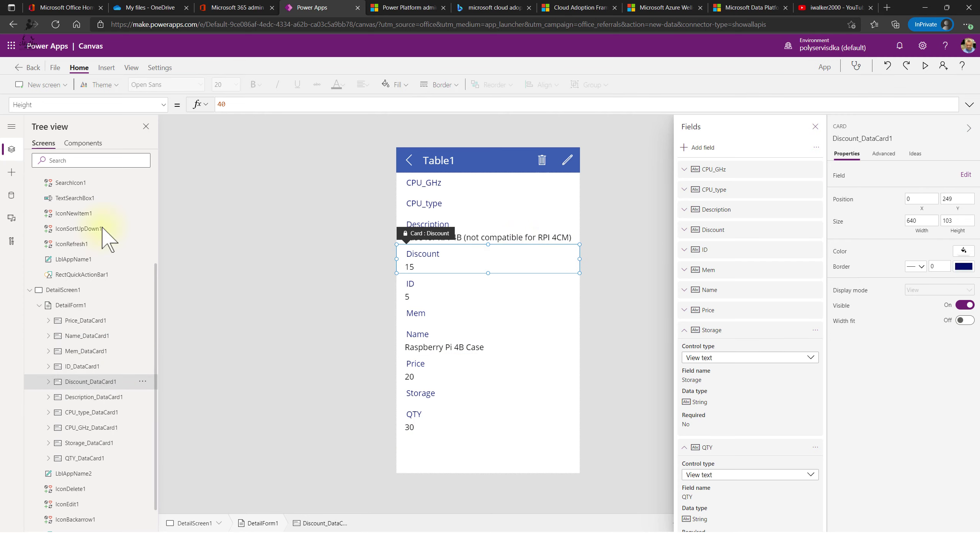
click(73, 306)
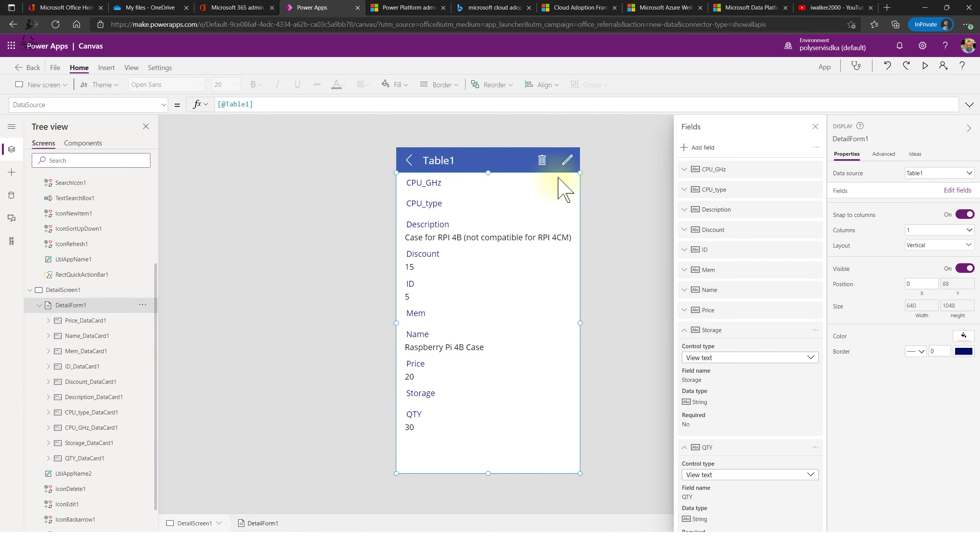
scroll(77, 369, down, 1)
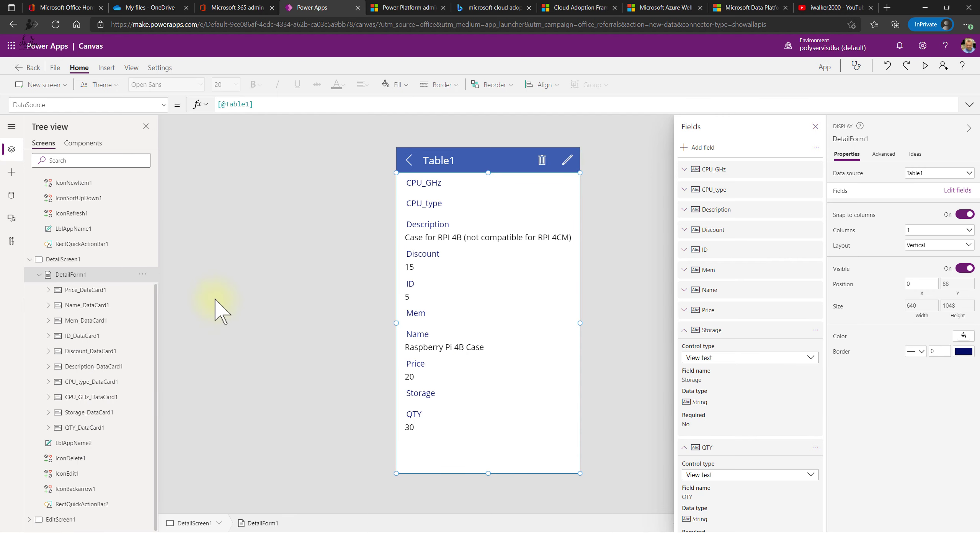
click(39, 274)
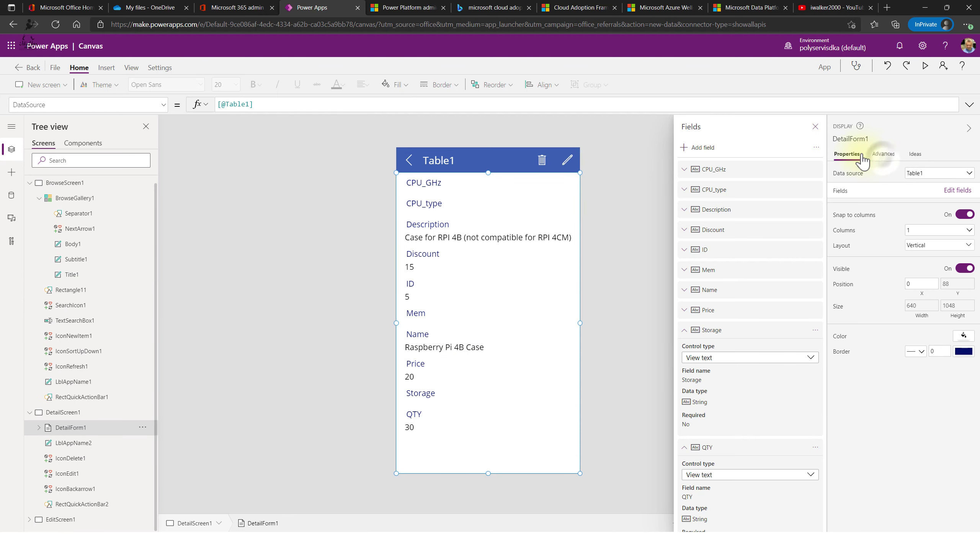
click(884, 154)
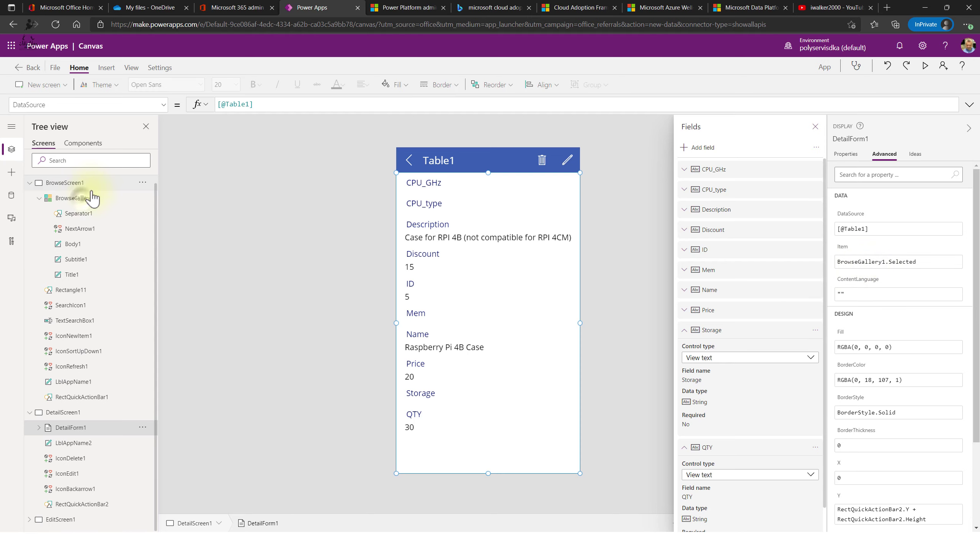
click(79, 198)
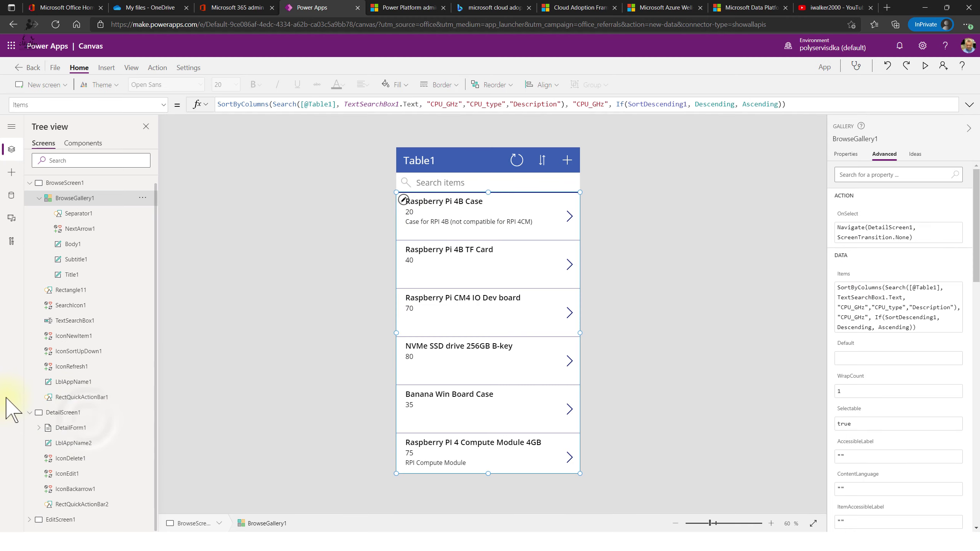
click(81, 413)
click(92, 428)
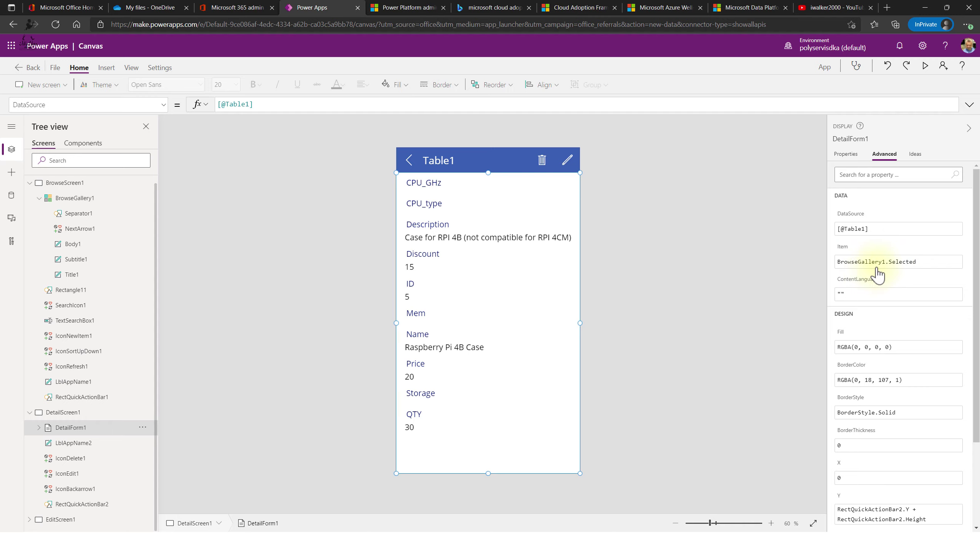
scroll(915, 286, down, 3)
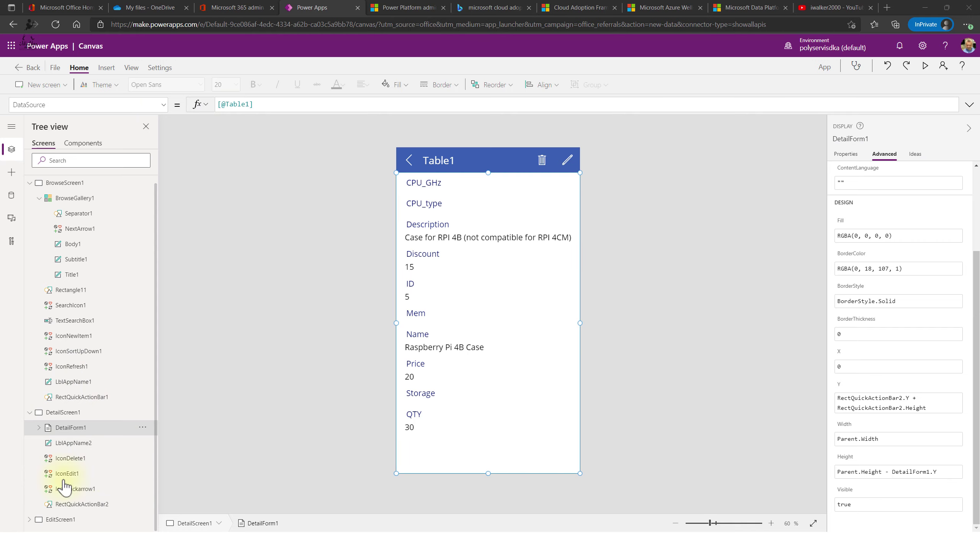
- Read the OnSelect formulas of IconDelete1 and IconEdit1, then expand EditScreen1's controls
click(97, 460)
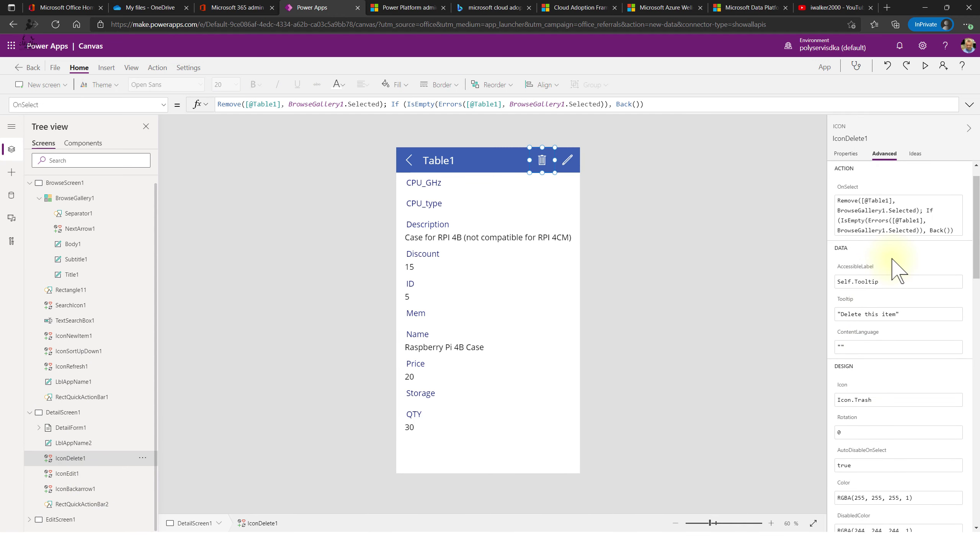
scroll(895, 255, up, 3)
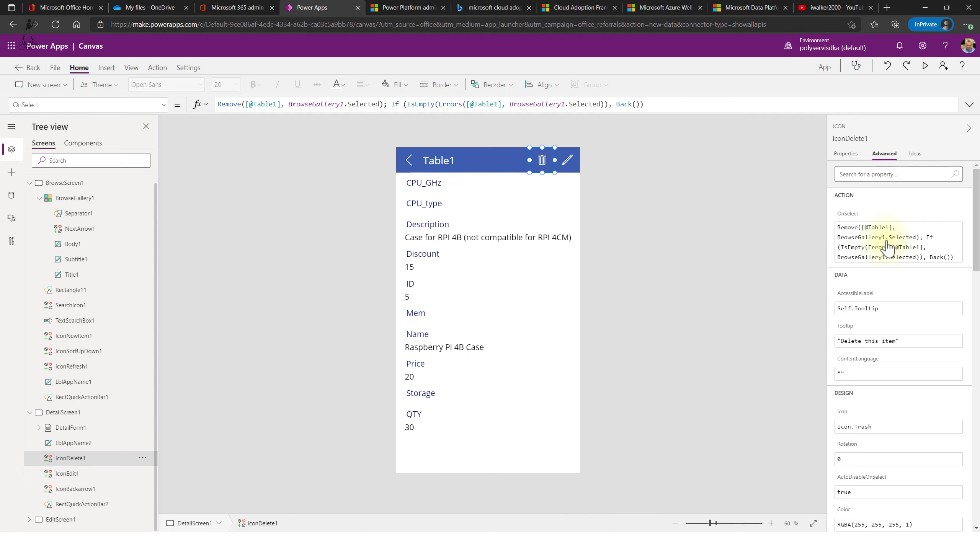
scroll(895, 262, down, 1)
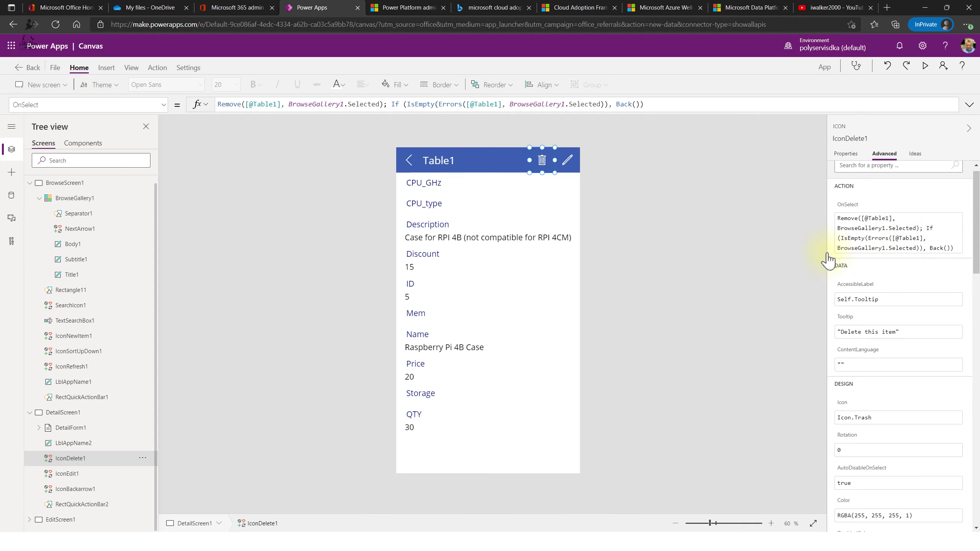
click(88, 480)
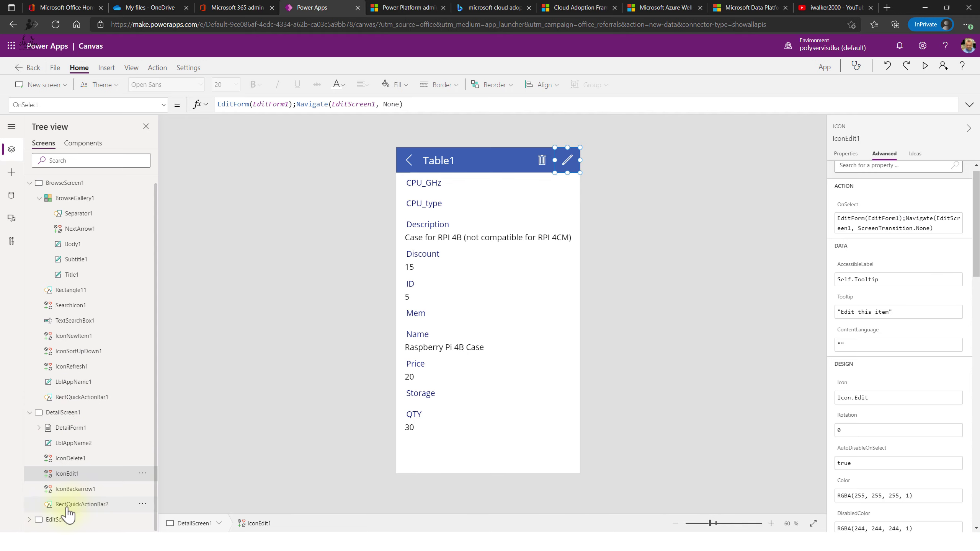
click(30, 520)
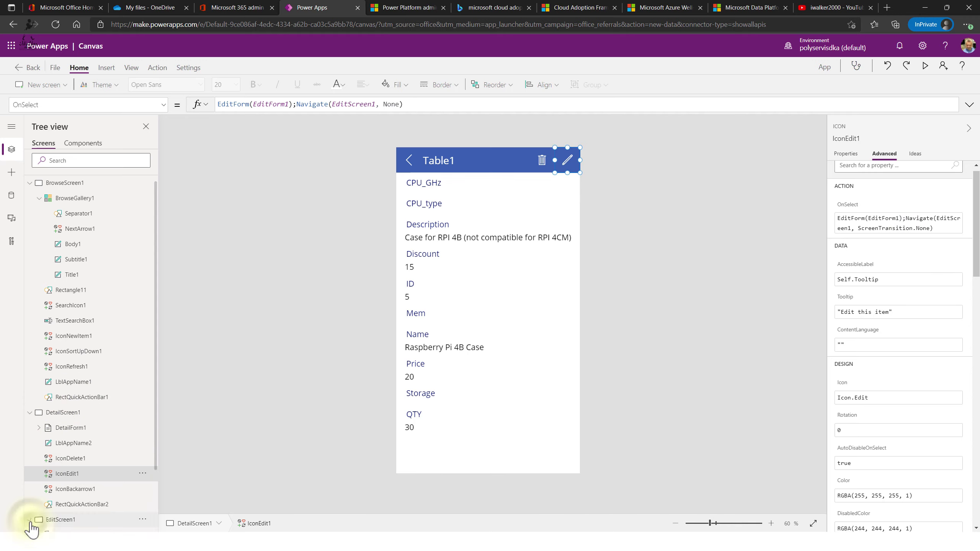
scroll(79, 465, down, 2)
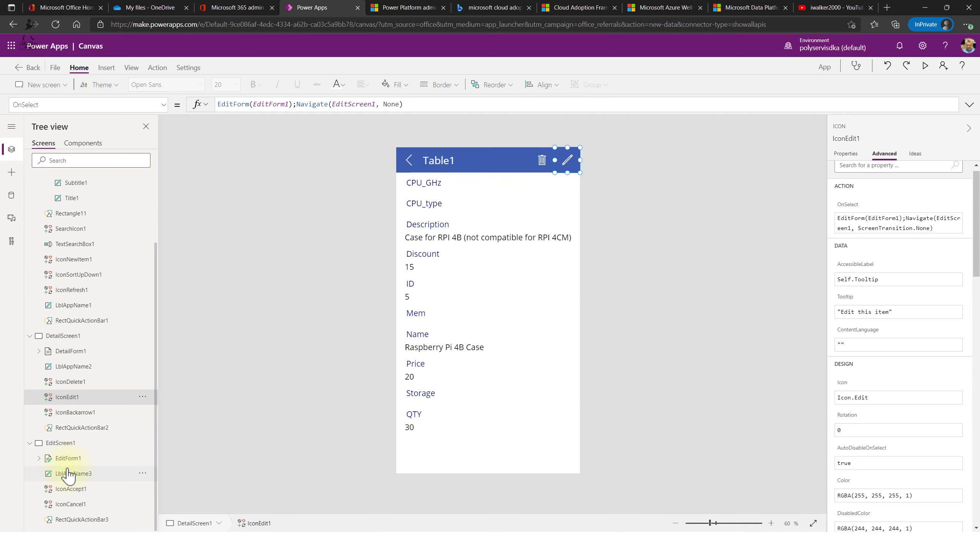
- Select EditForm1 on the edit screen and open its Fields list
click(61, 458)
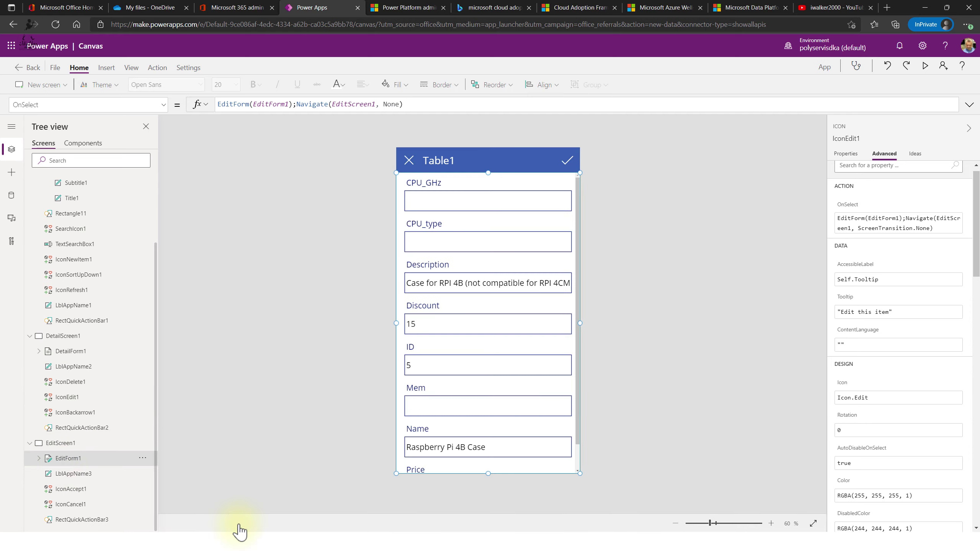
click(39, 459)
scroll(105, 521, down, 3)
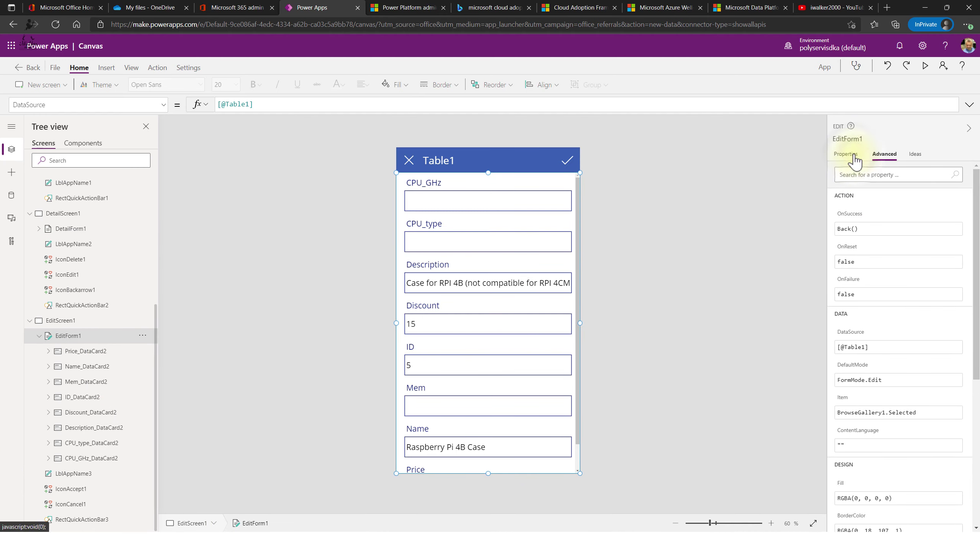
click(846, 153)
click(957, 190)
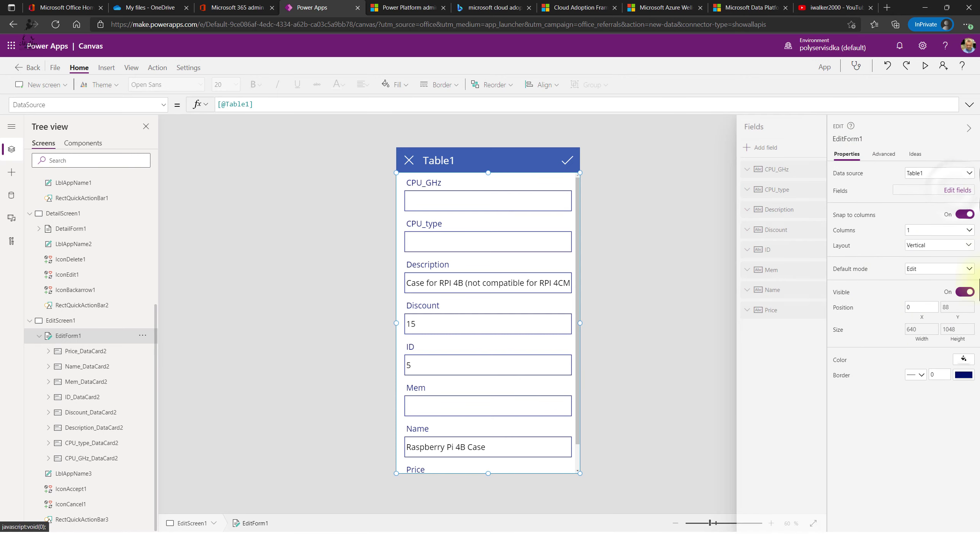
- Add the QTY and Storage fields to EditForm1 and deselect the form
click(688, 147)
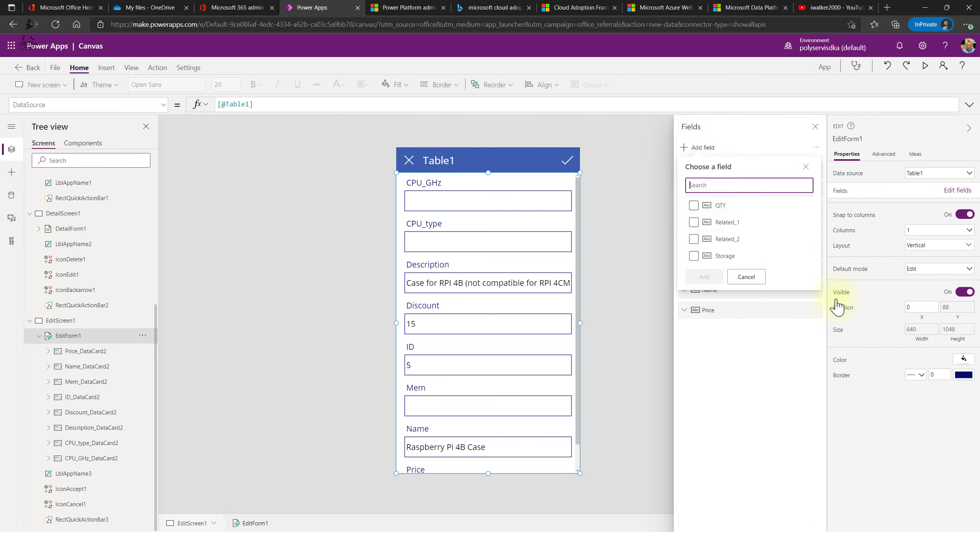
click(694, 206)
click(694, 256)
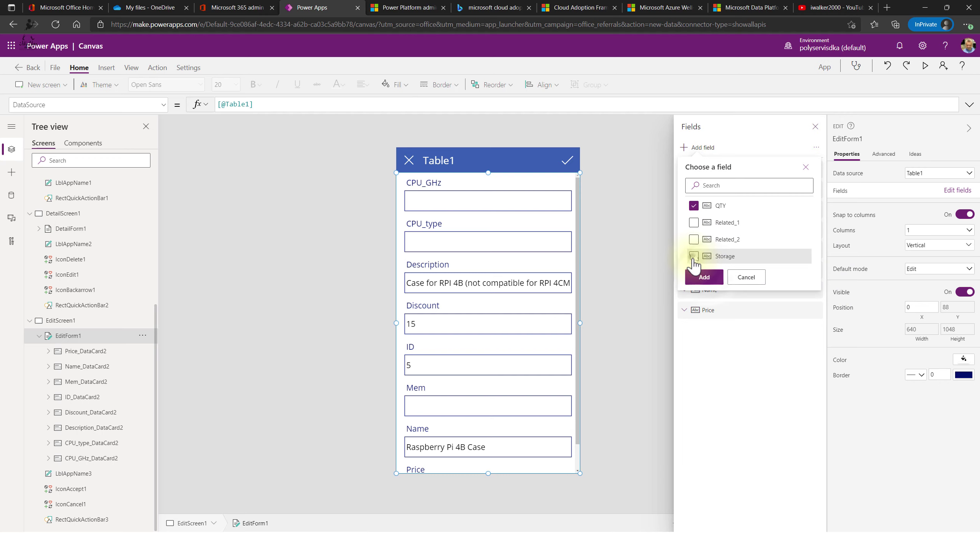
click(704, 278)
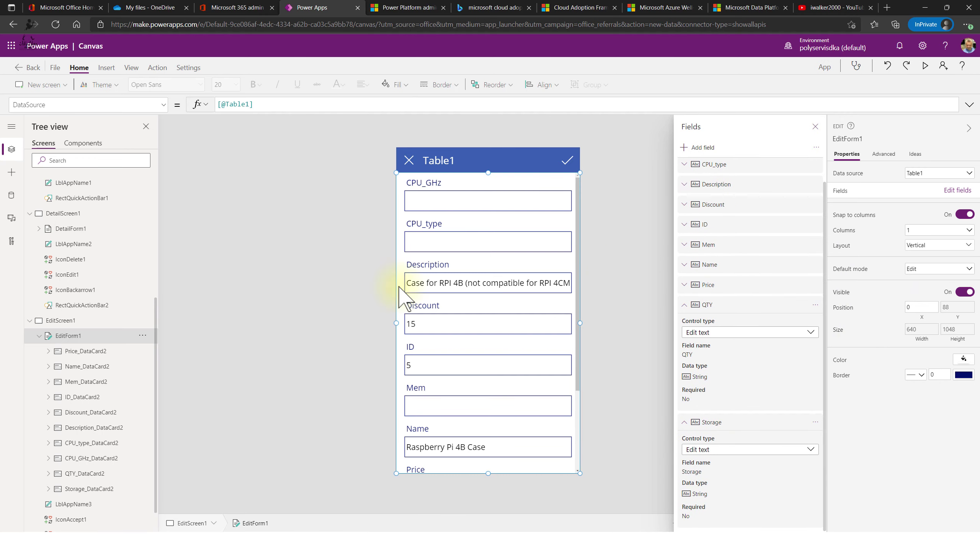
scroll(490, 363, down, 3)
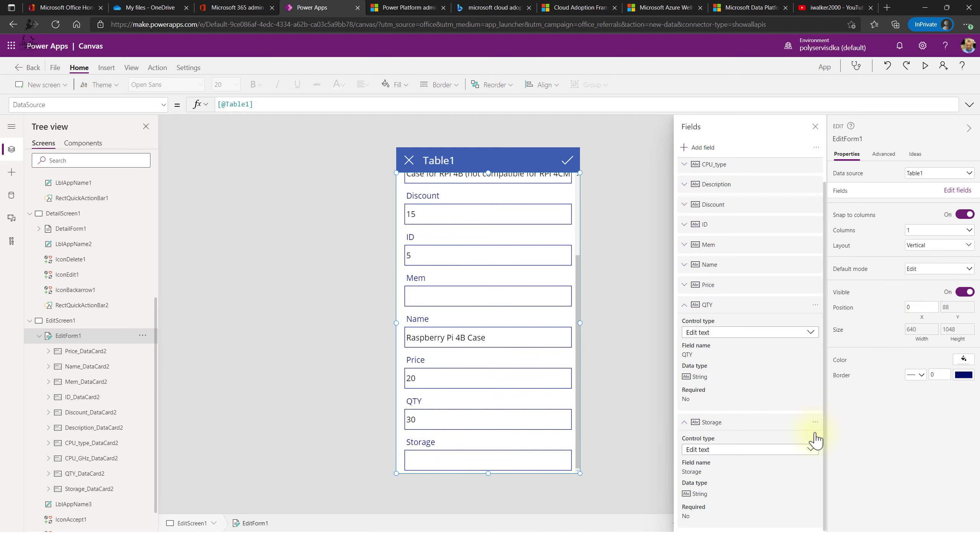
scroll(770, 440, up, 1)
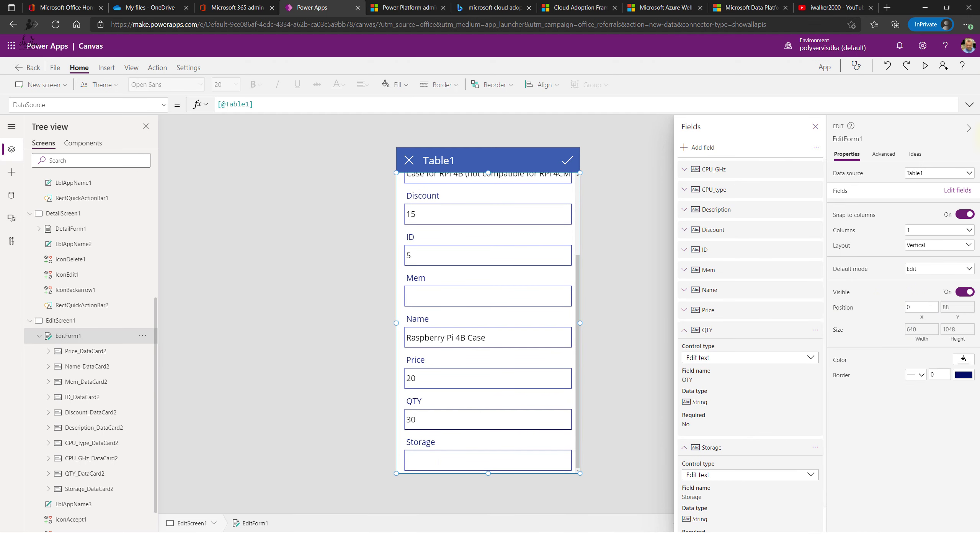
click(232, 339)
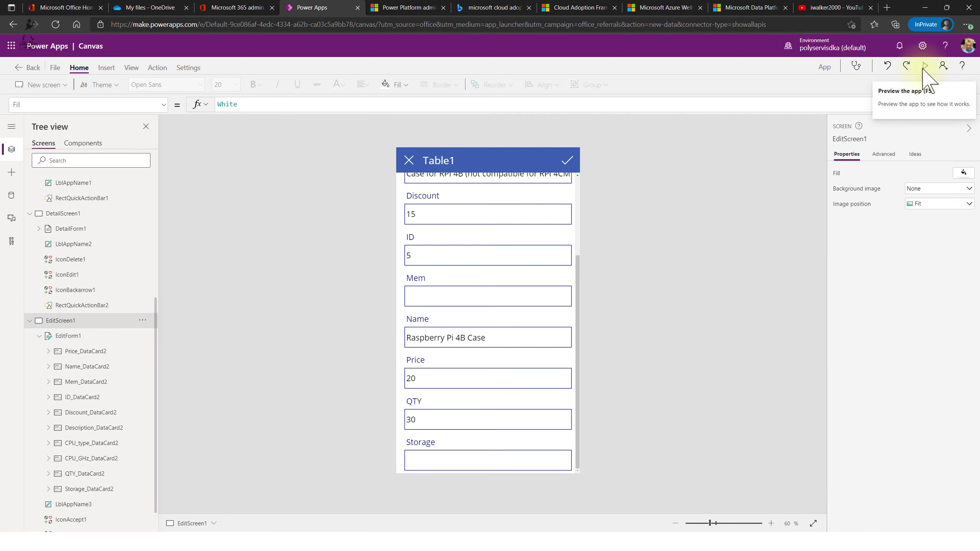
- Save the app to the cloud as App, then open Share and cancel without adding anyone
click(56, 68)
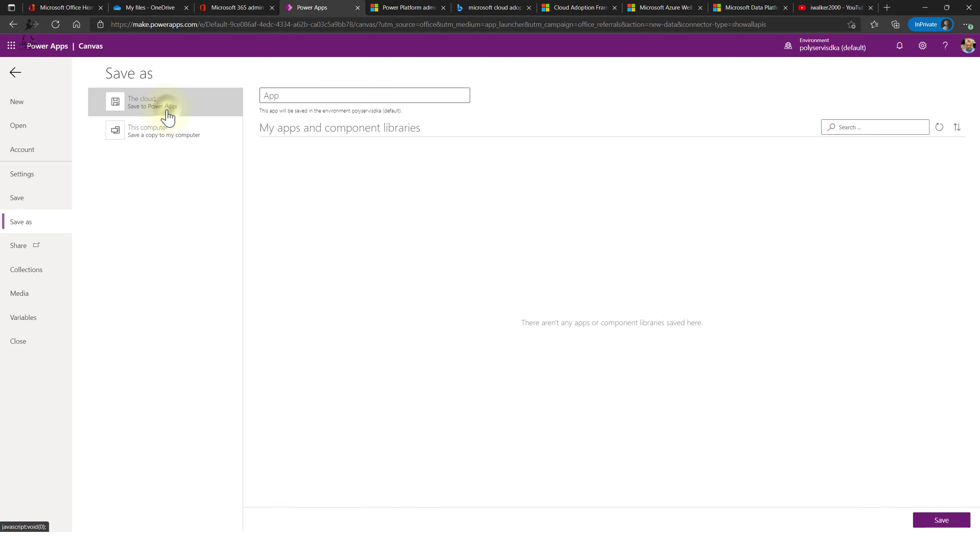
click(941, 520)
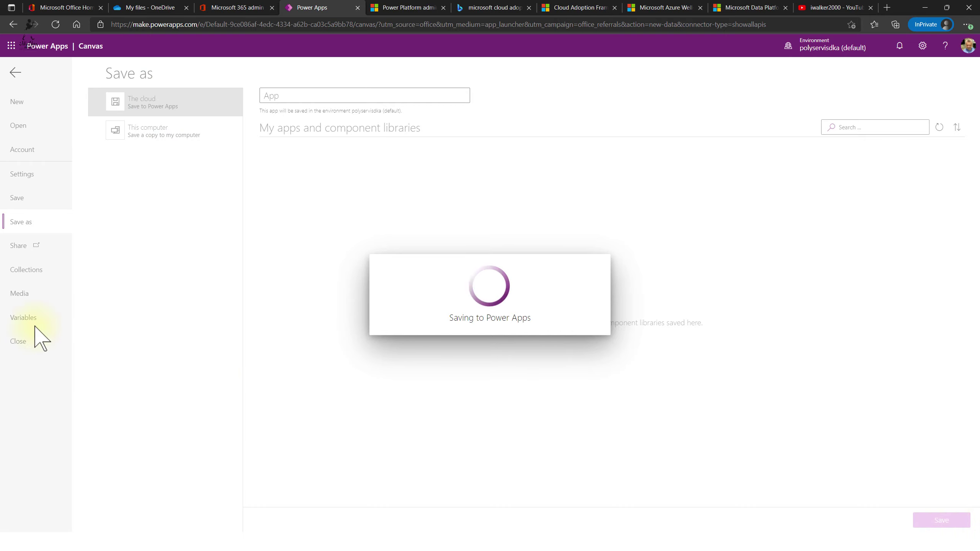
click(17, 247)
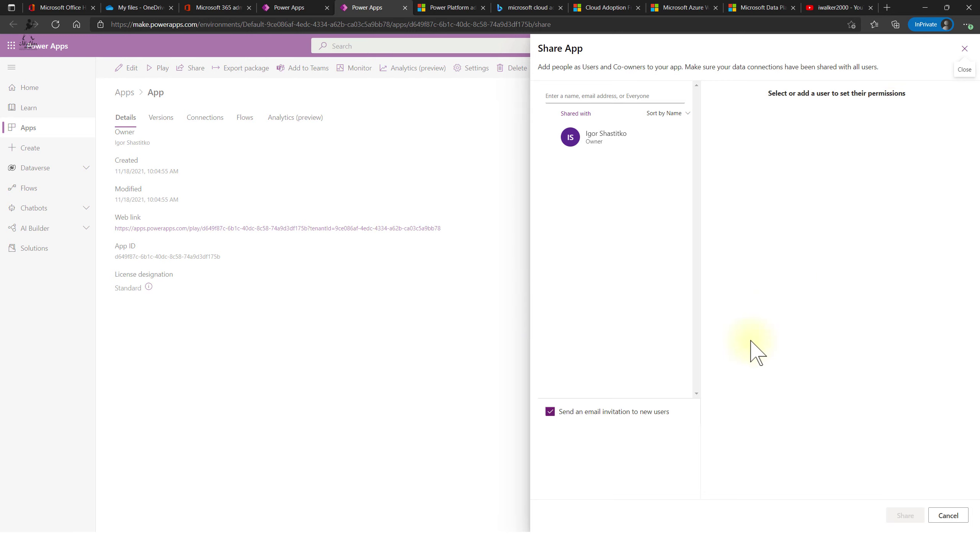
click(604, 96)
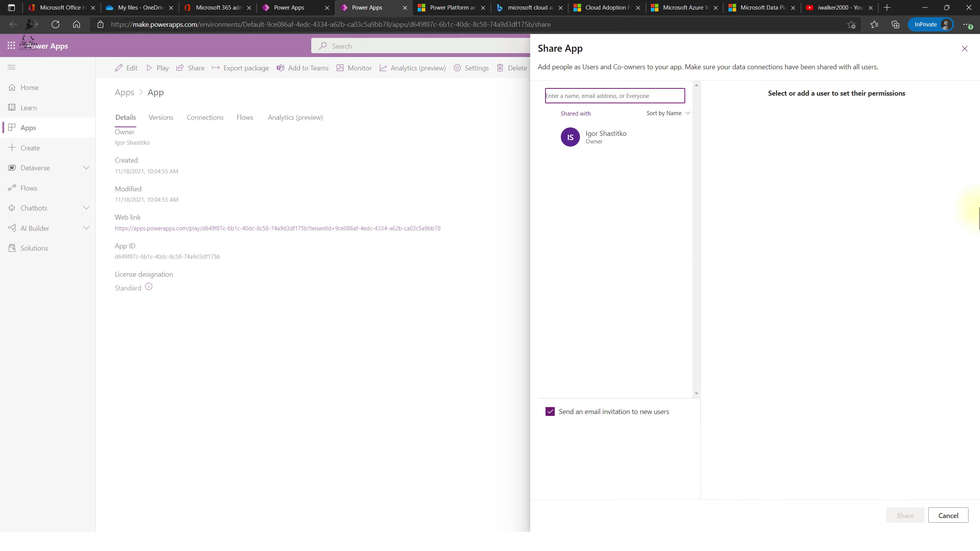
click(953, 520)
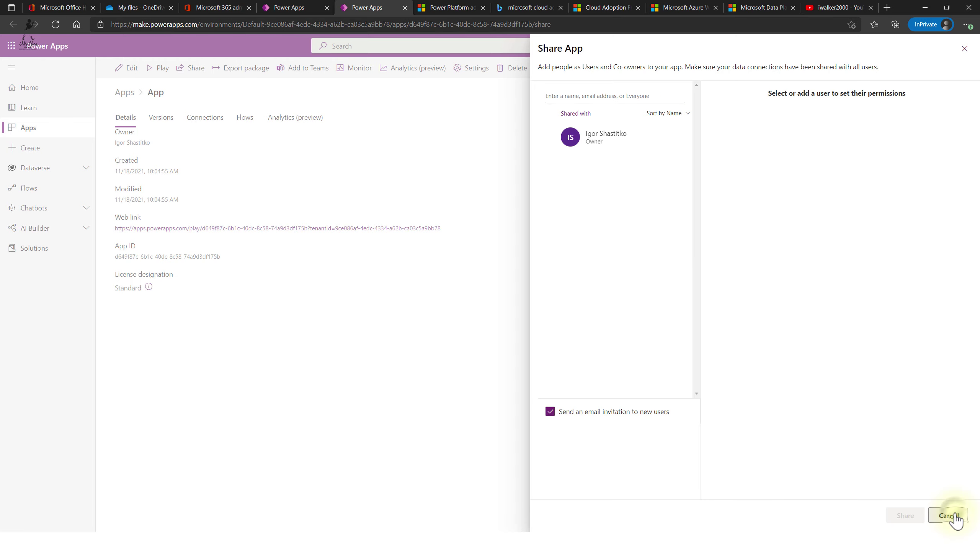
- Preview the app from the canvas editor, then go to Power Apps Home and launch App
click(288, 13)
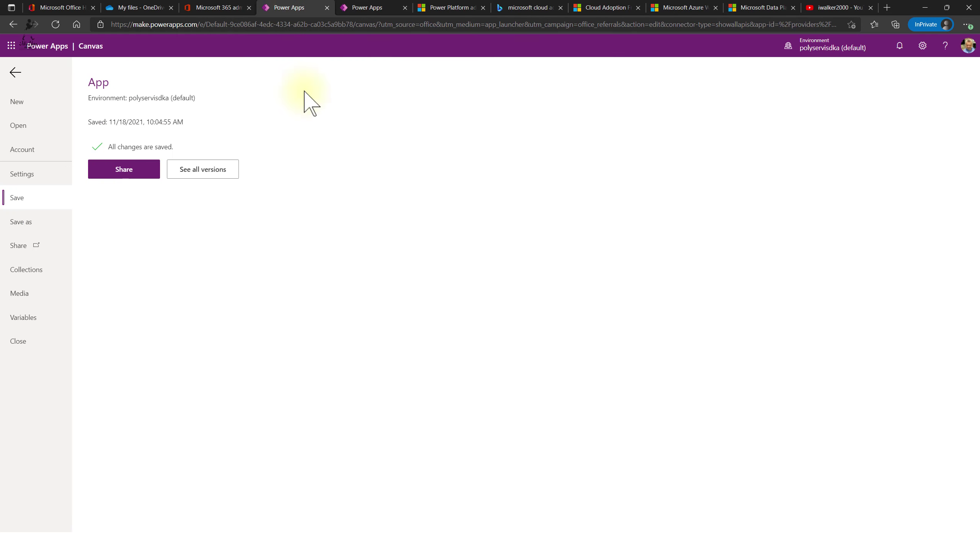
click(16, 76)
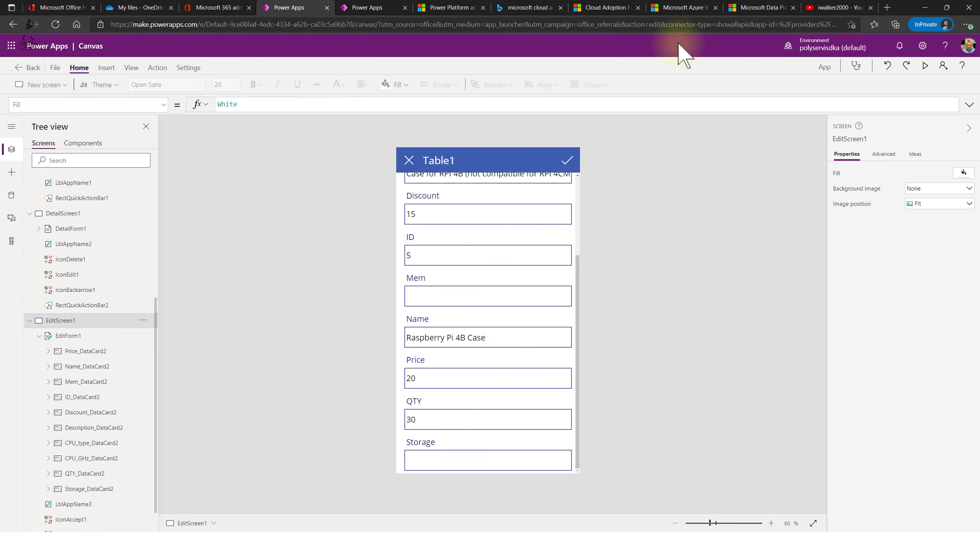
click(926, 66)
scroll(551, 278, up, 4)
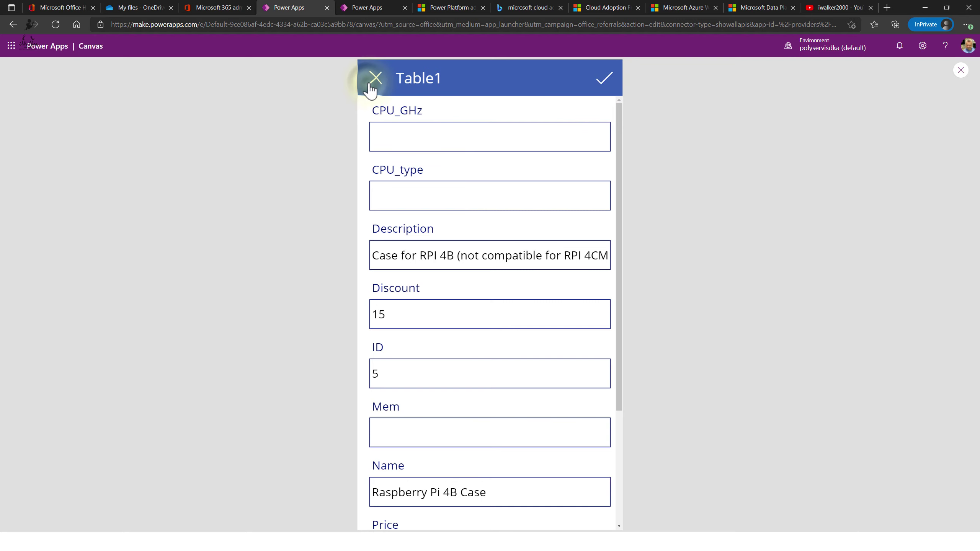
click(13, 24)
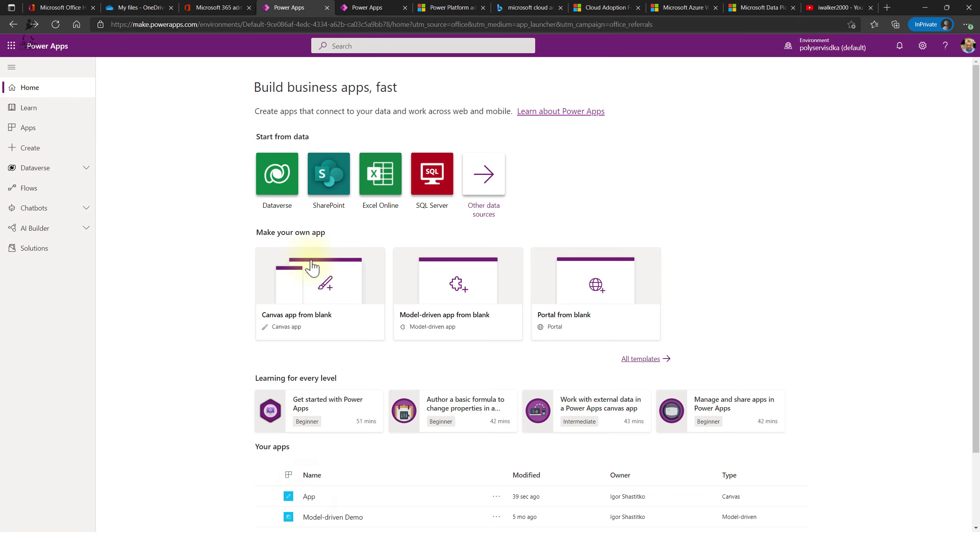
click(308, 496)
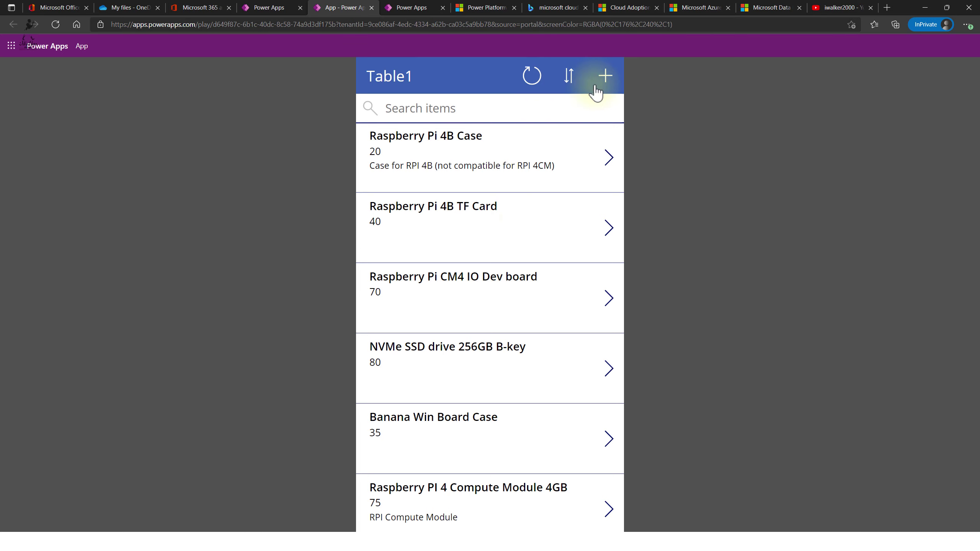
- Open the Raspberry PI 4 Compute Module 4GB record for editing
scroll(493, 225, down, 5)
scroll(513, 309, up, 5)
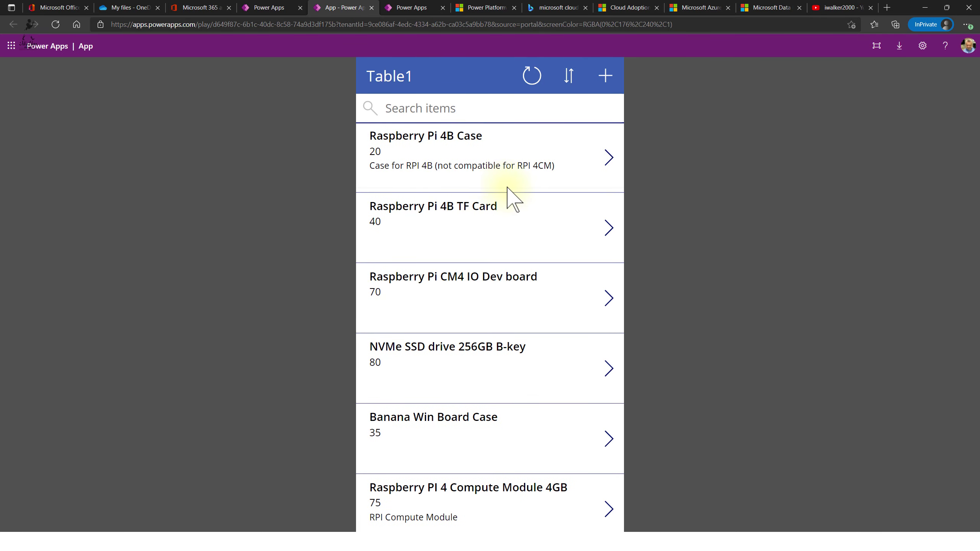
scroll(505, 197, down, 5)
scroll(510, 230, up, 4)
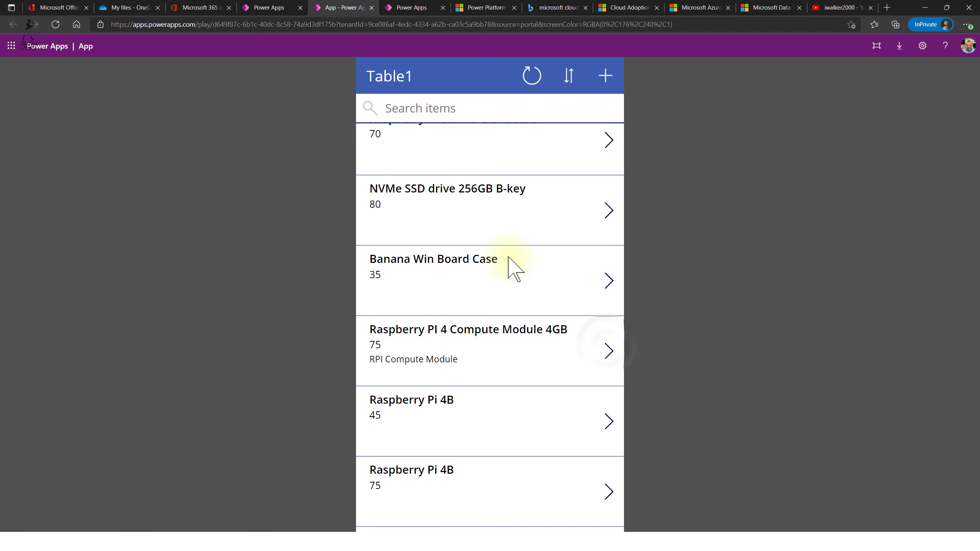
click(608, 350)
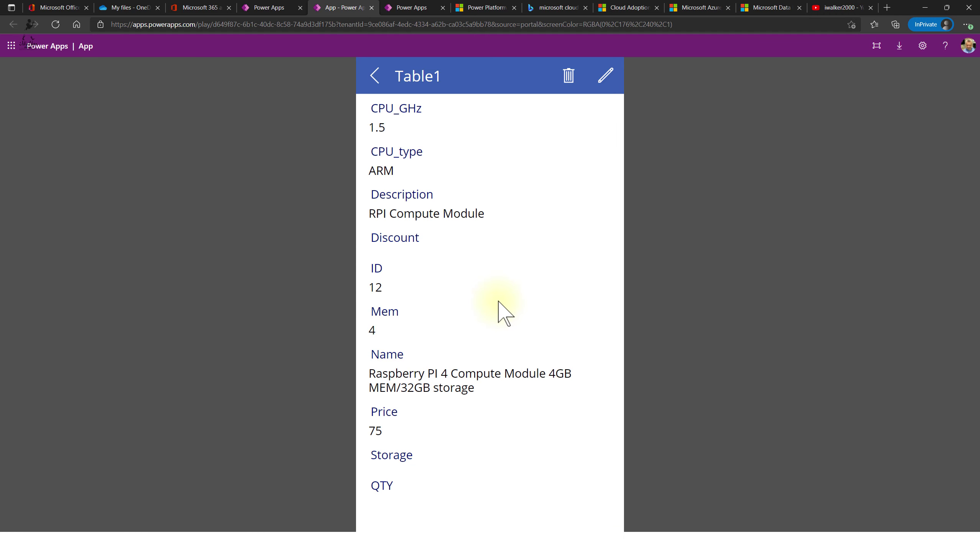
click(607, 76)
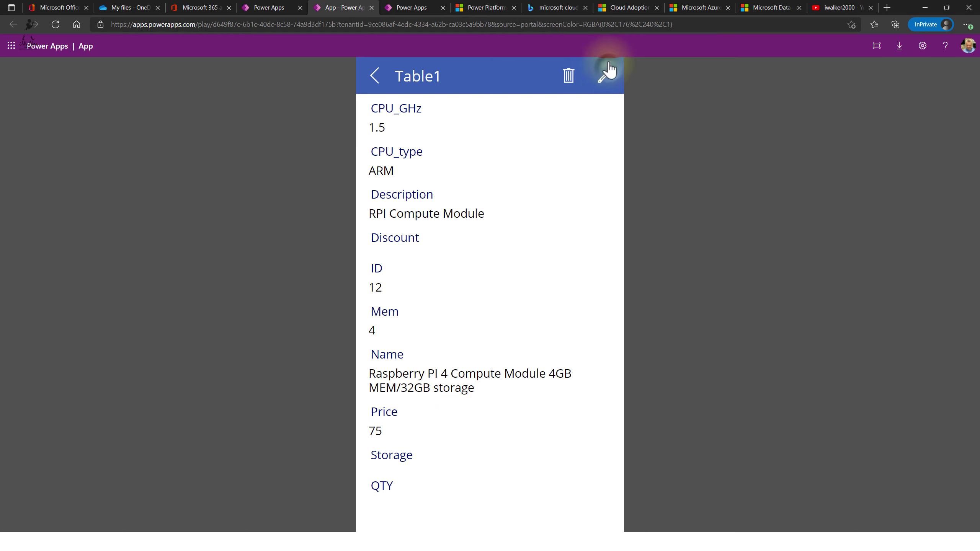
- Enter QTY 10 and Storage 32 and save the record
scroll(520, 284, down, 4)
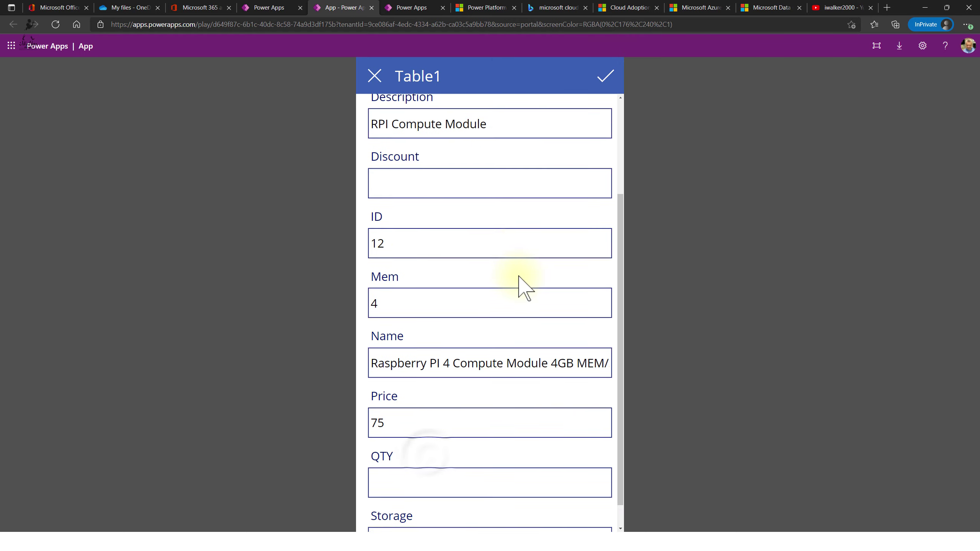
click(431, 454)
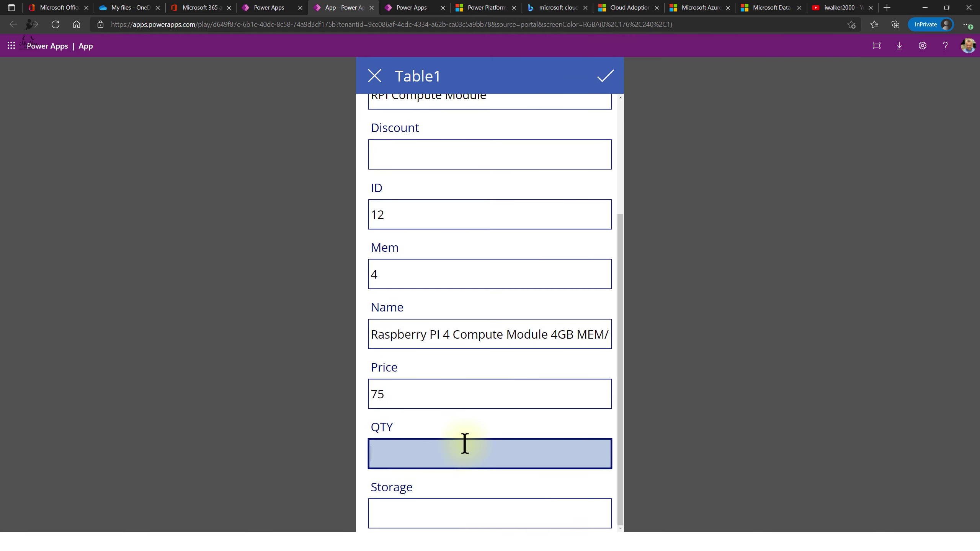
text(10)
click(485, 502)
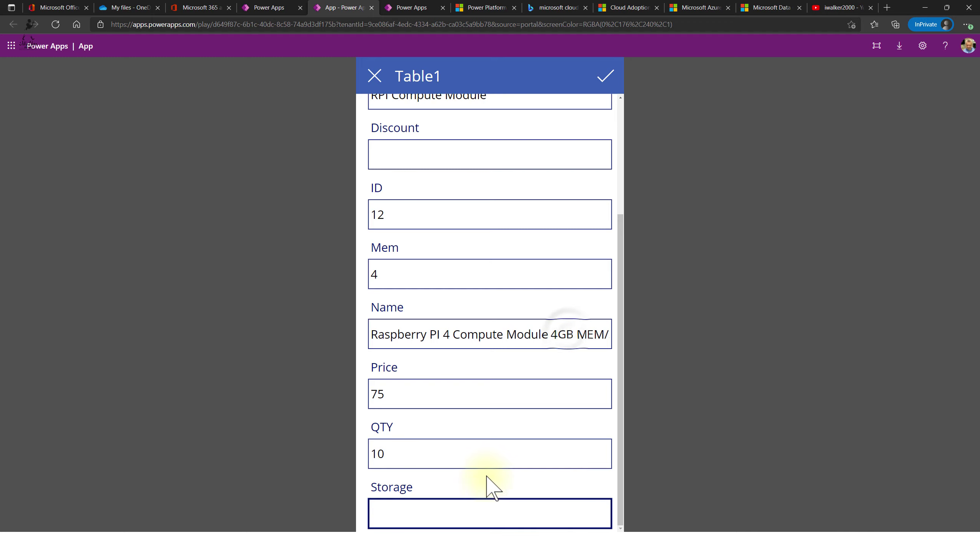
click(568, 332)
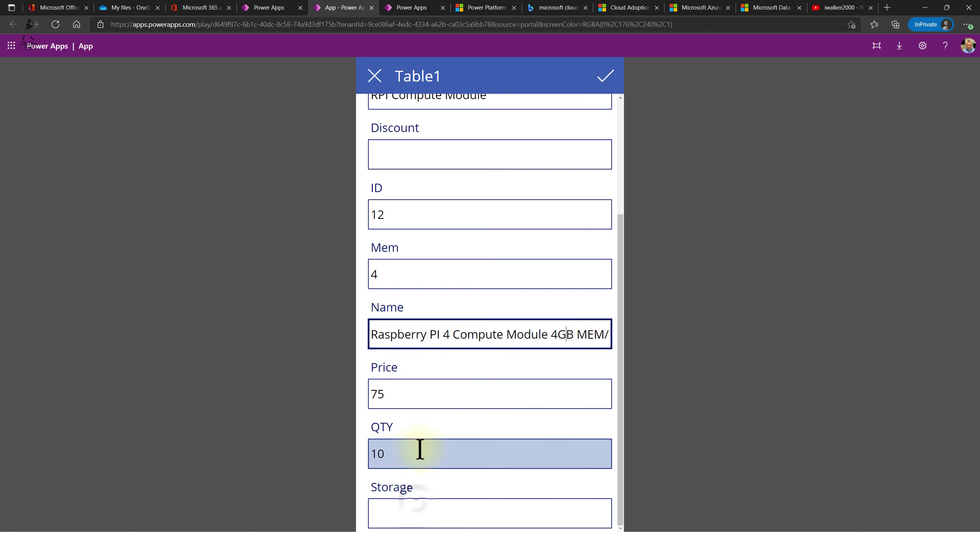
click(416, 503)
text(32)
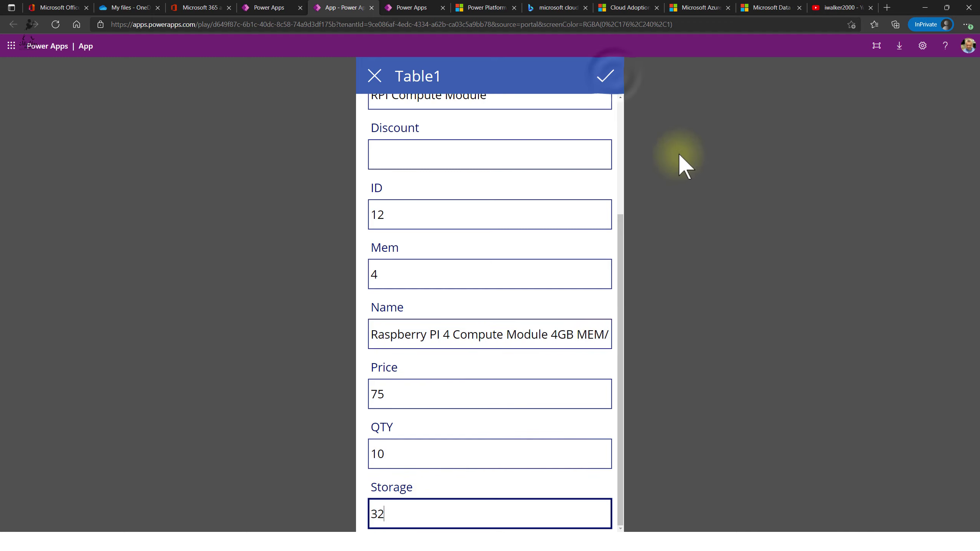
click(608, 77)
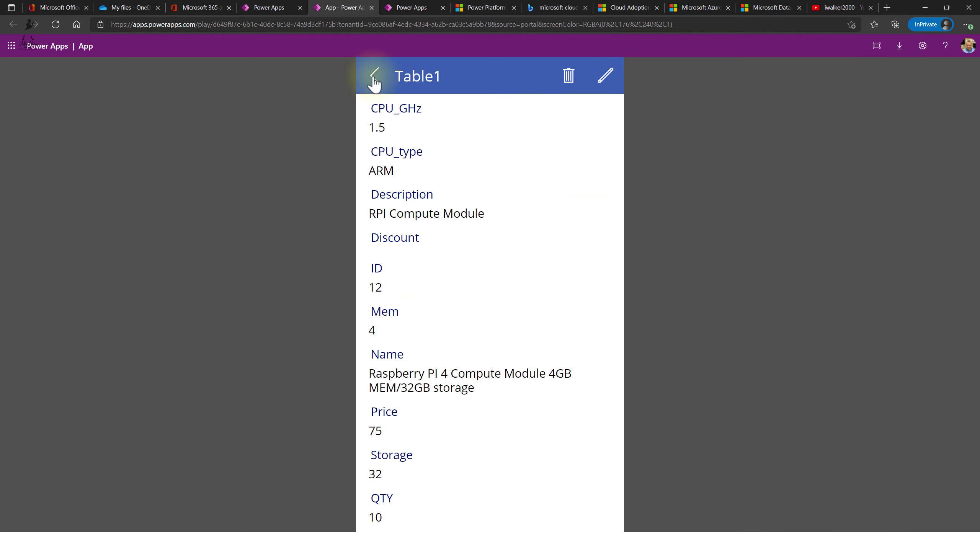
- Reopen the Compute Module record from the list to verify the values, then close the app
click(373, 76)
scroll(516, 278, up, 4)
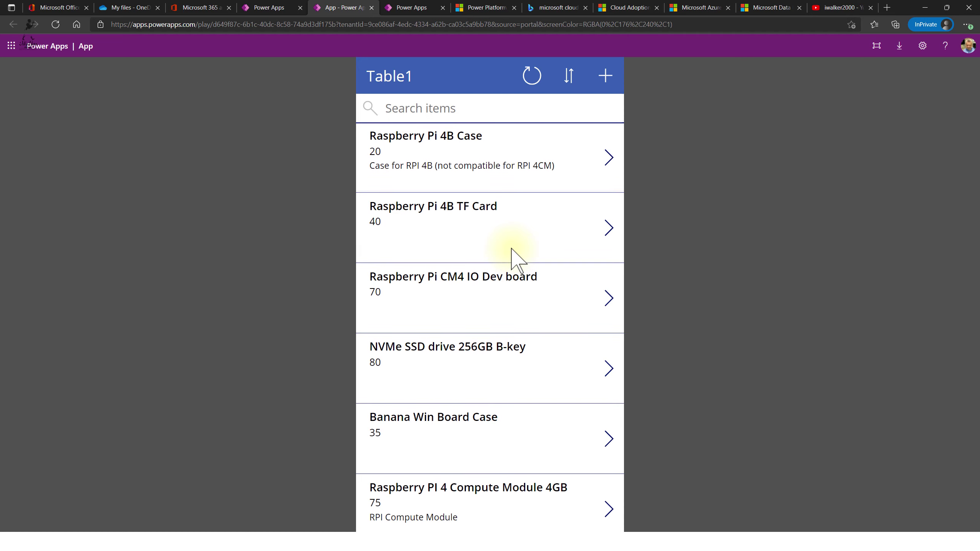
scroll(512, 162, down, 5)
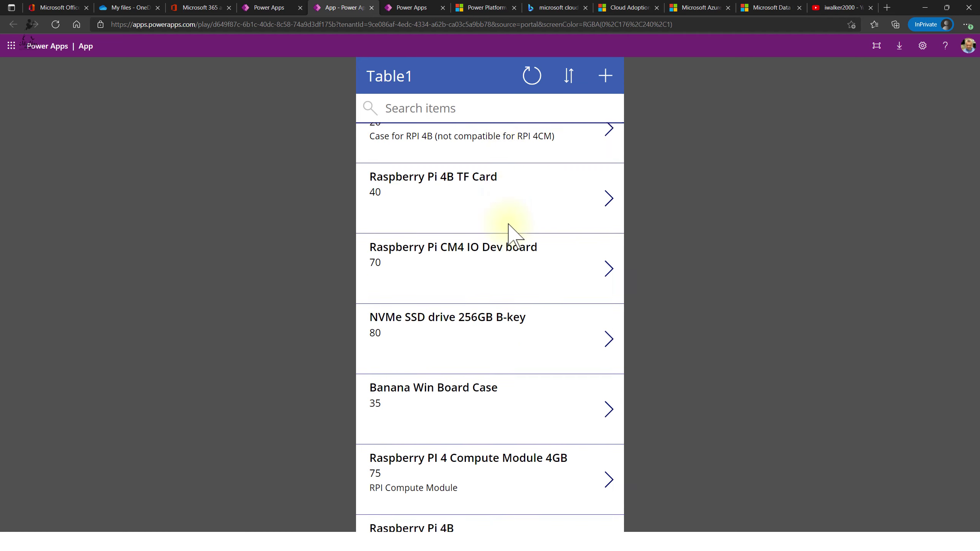
click(485, 335)
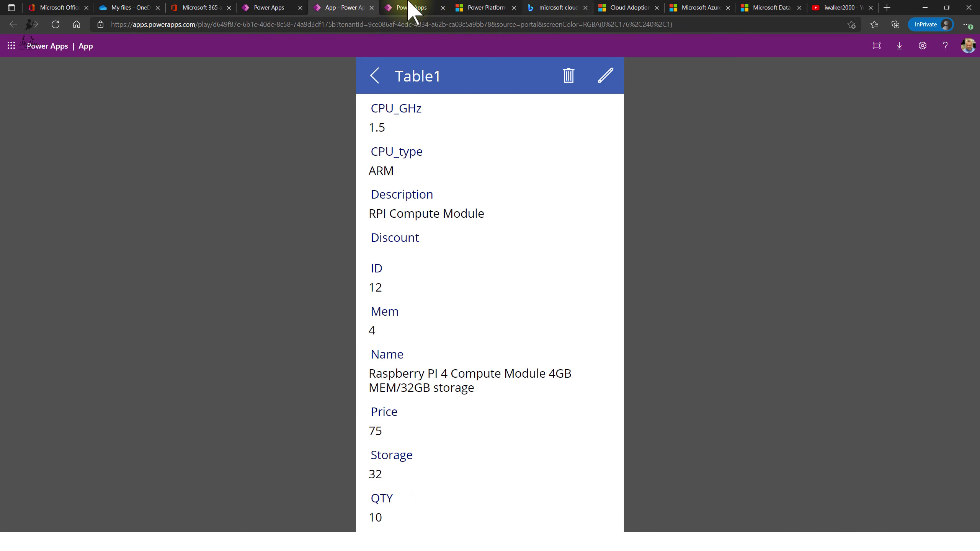
click(372, 8)
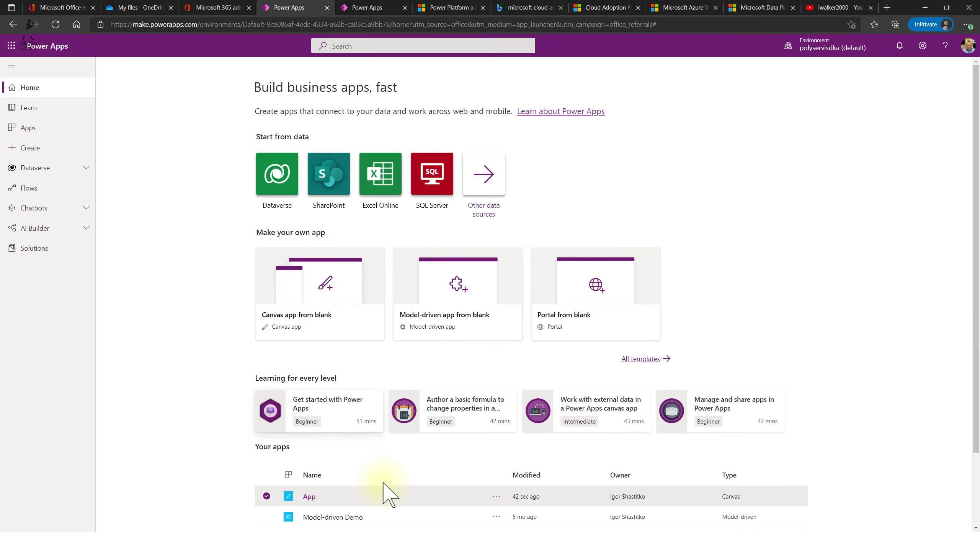
- Edit App from its '...' menu, Override the other session's lock, and return to the Home tab
click(496, 498)
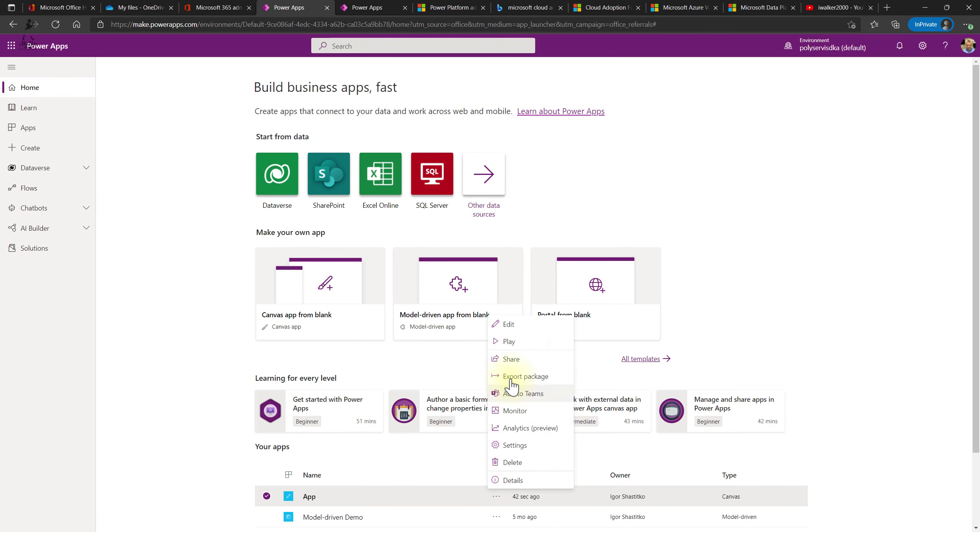
click(528, 335)
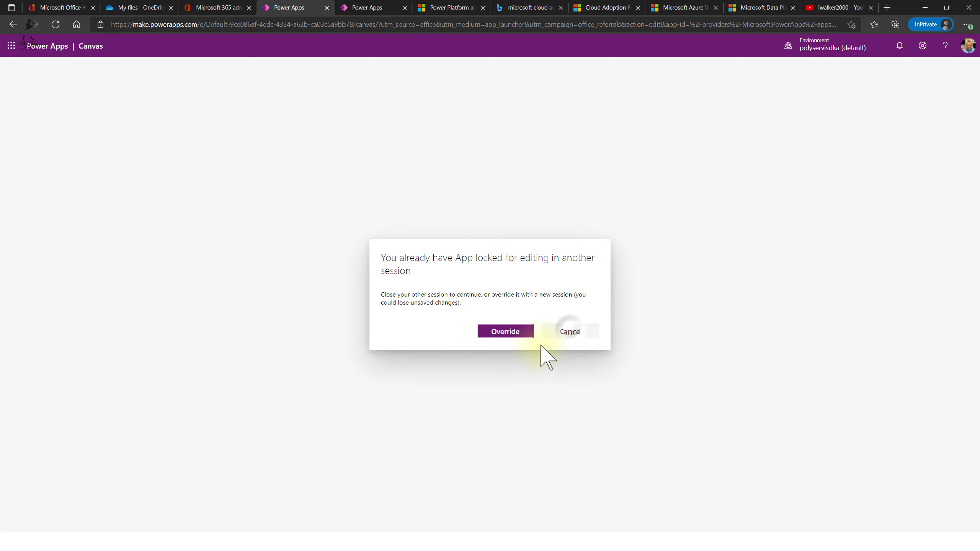
click(569, 331)
click(376, 7)
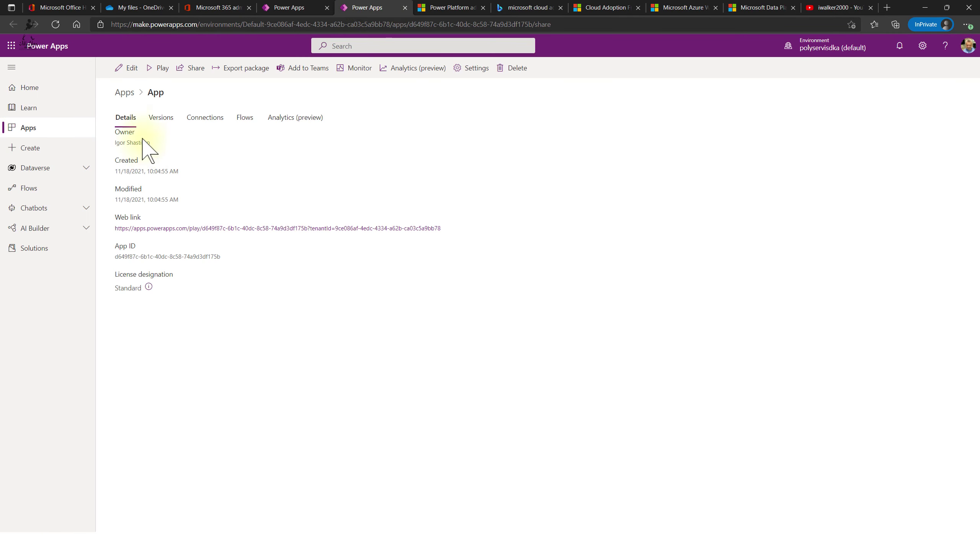
click(126, 72)
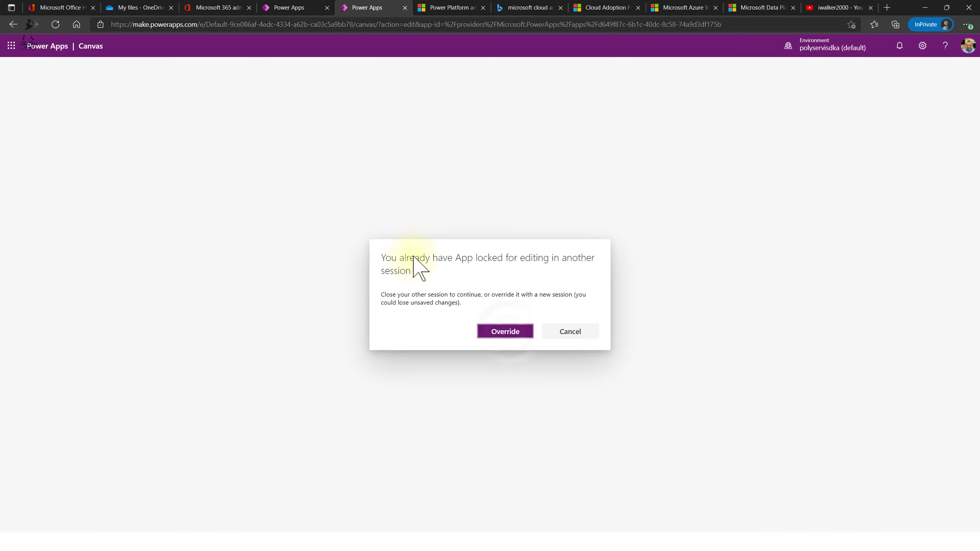
click(505, 332)
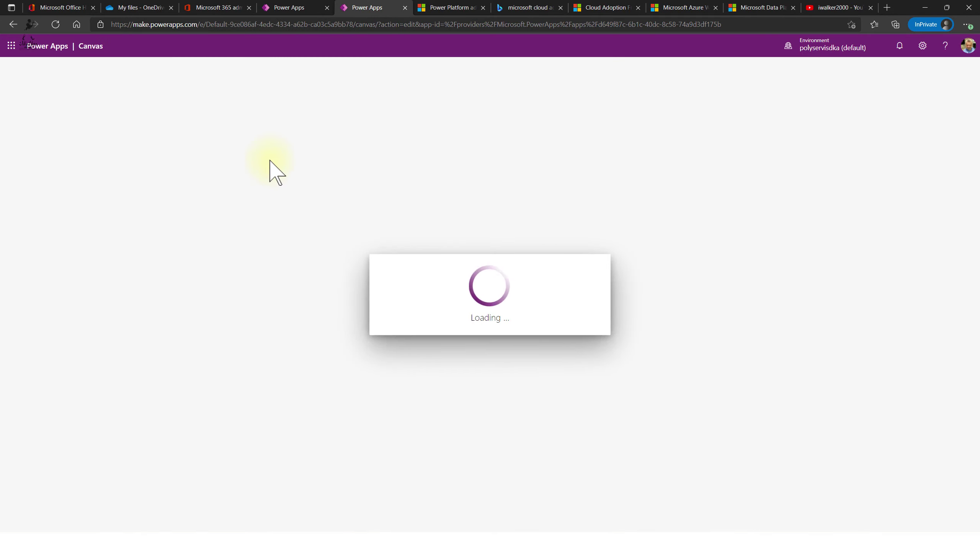
click(295, 8)
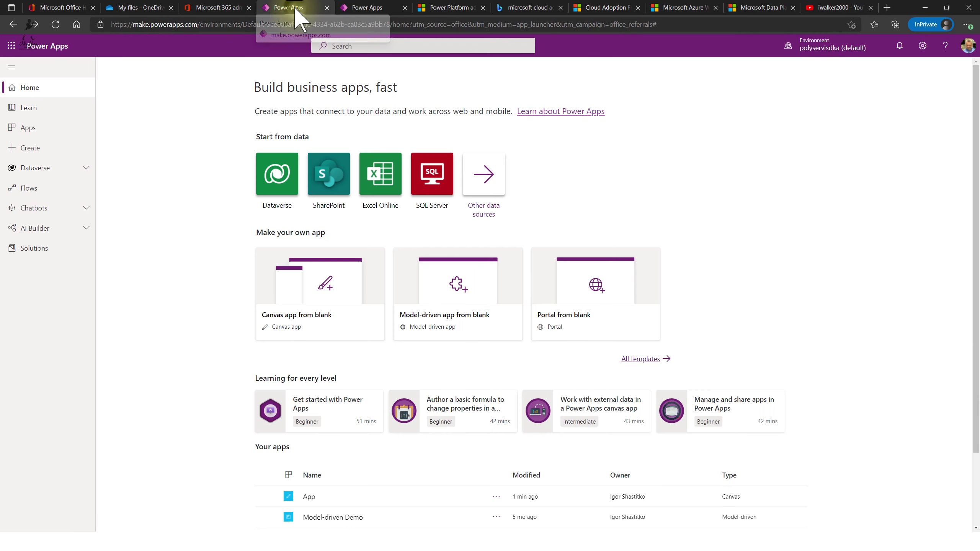
click(359, 7)
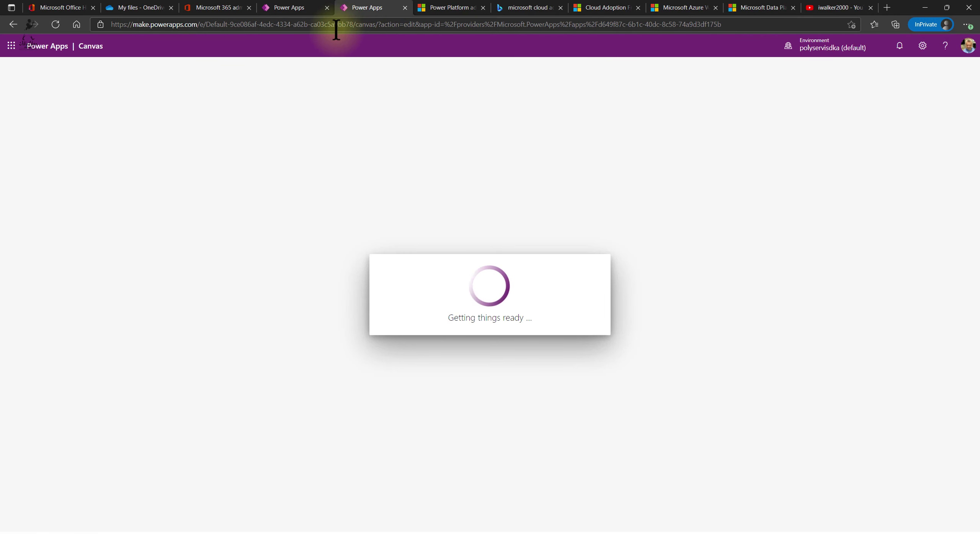
click(297, 8)
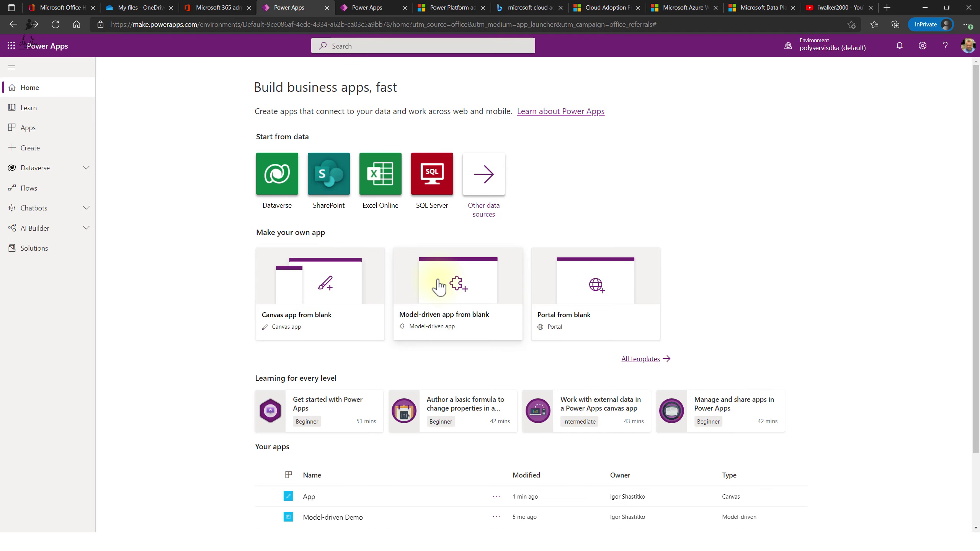
- Show the Apps page listing App, Model-driven Demo and Solution Health Hub
scroll(436, 286, down, 2)
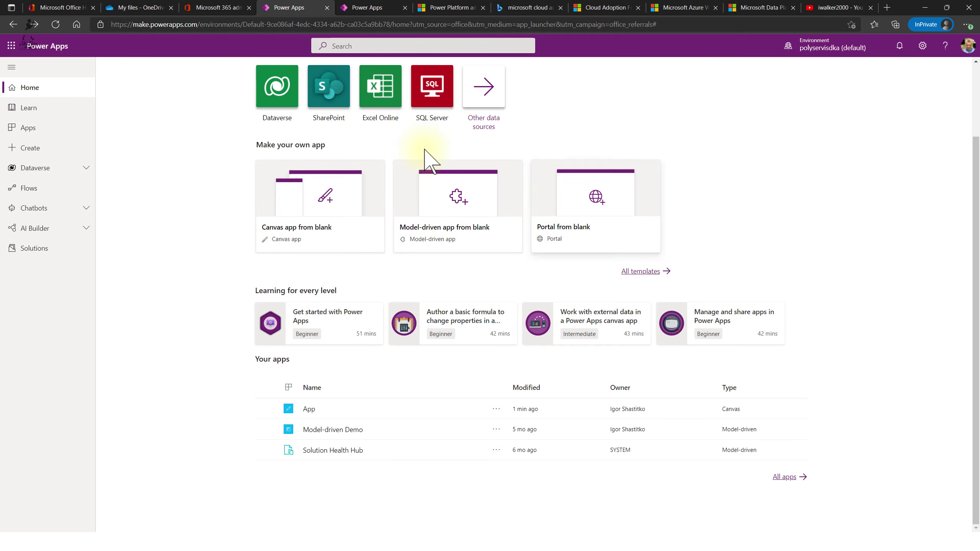
scroll(430, 163, up, 2)
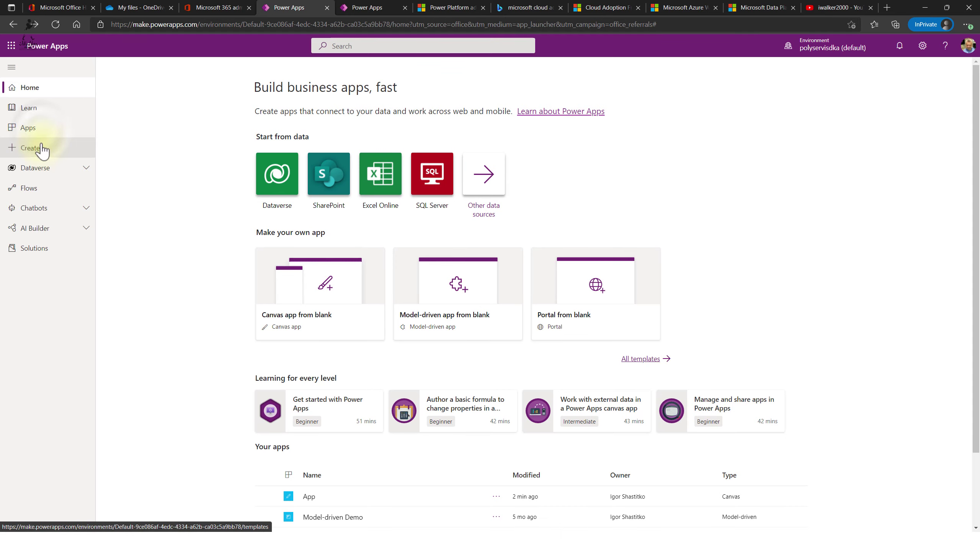
click(37, 130)
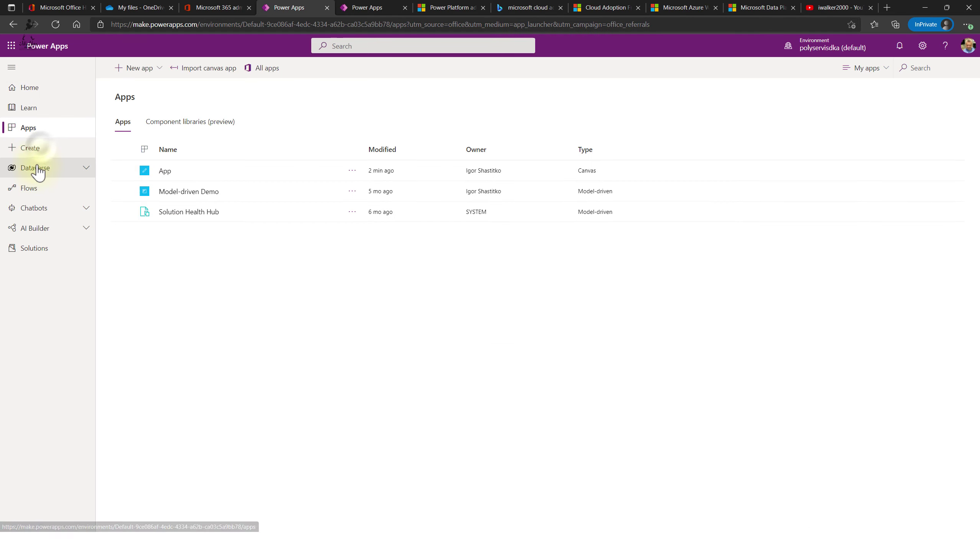
- Go to the Create page and browse its blank, data-source and template starting options
click(38, 150)
scroll(625, 325, down, 6)
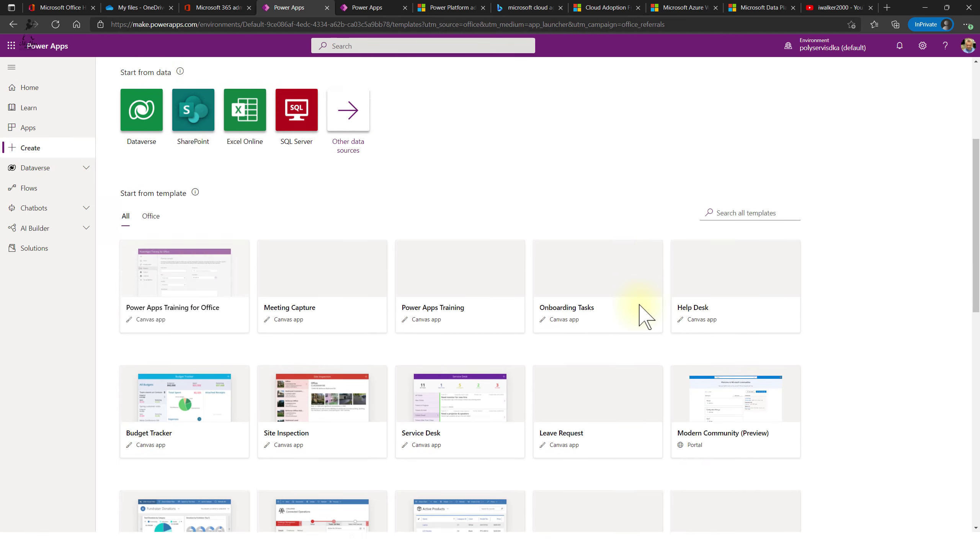
scroll(488, 199, down, 8)
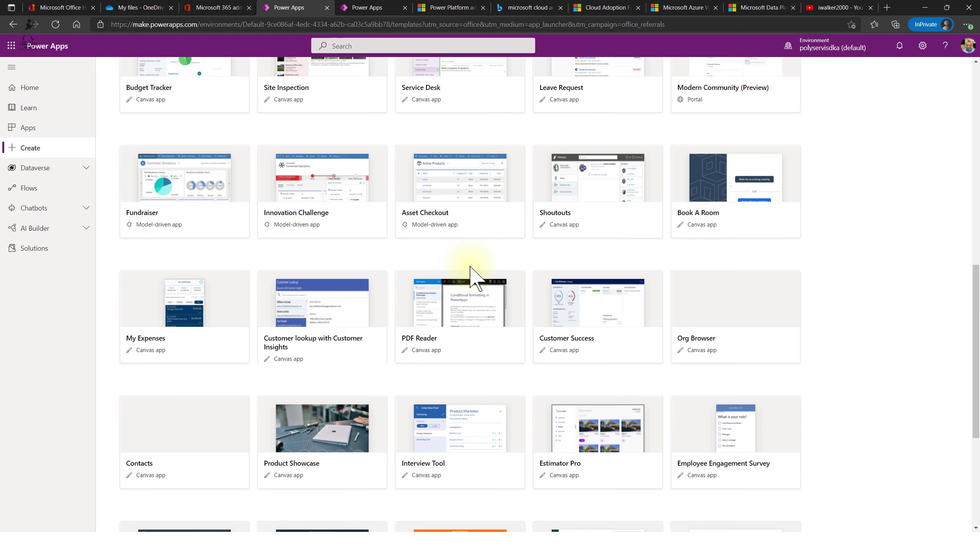
scroll(470, 271, down, 6)
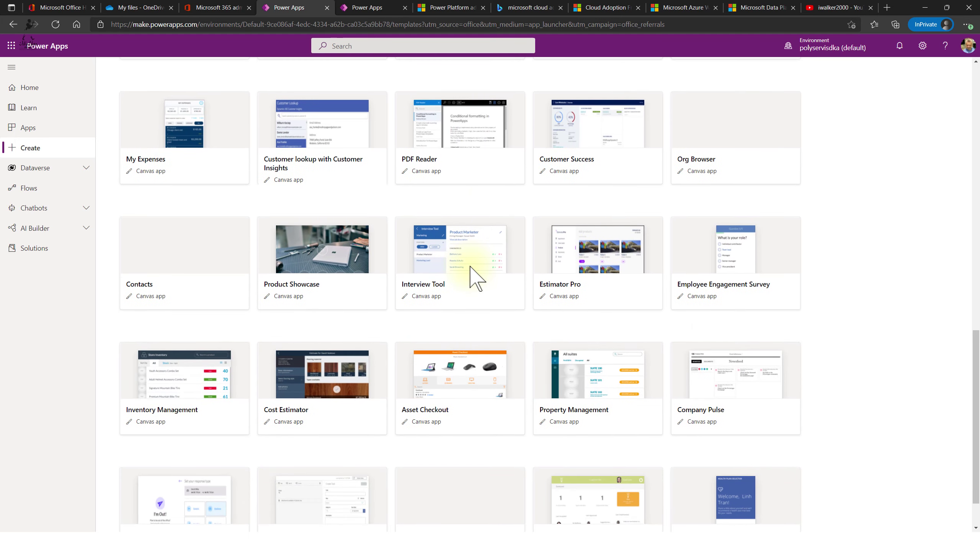
scroll(468, 280, up, 9)
scroll(510, 313, up, 8)
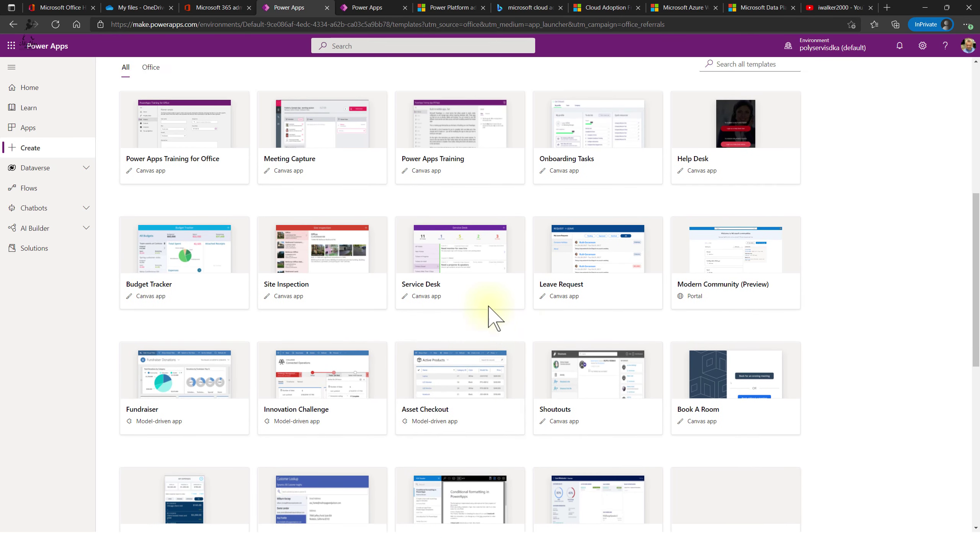
scroll(486, 293, down, 1)
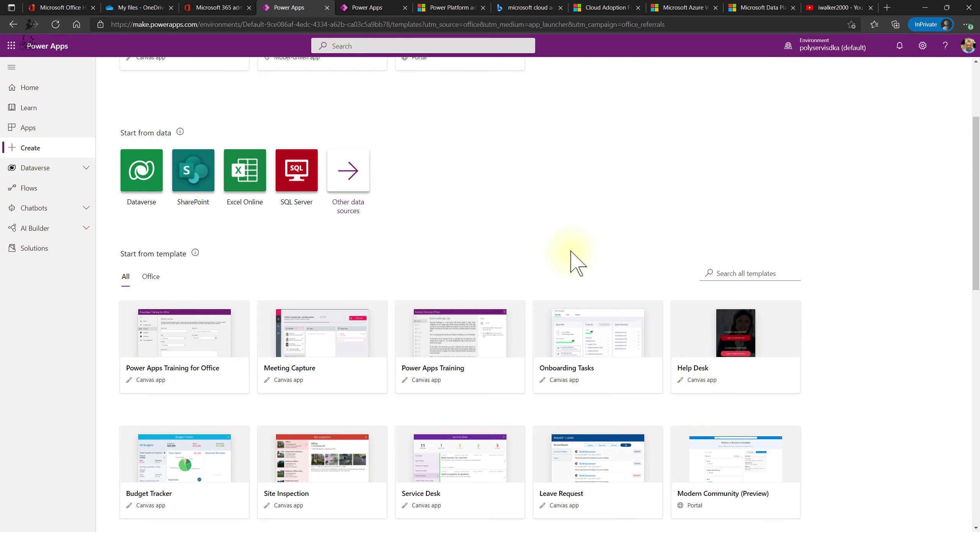
scroll(590, 255, down, 4)
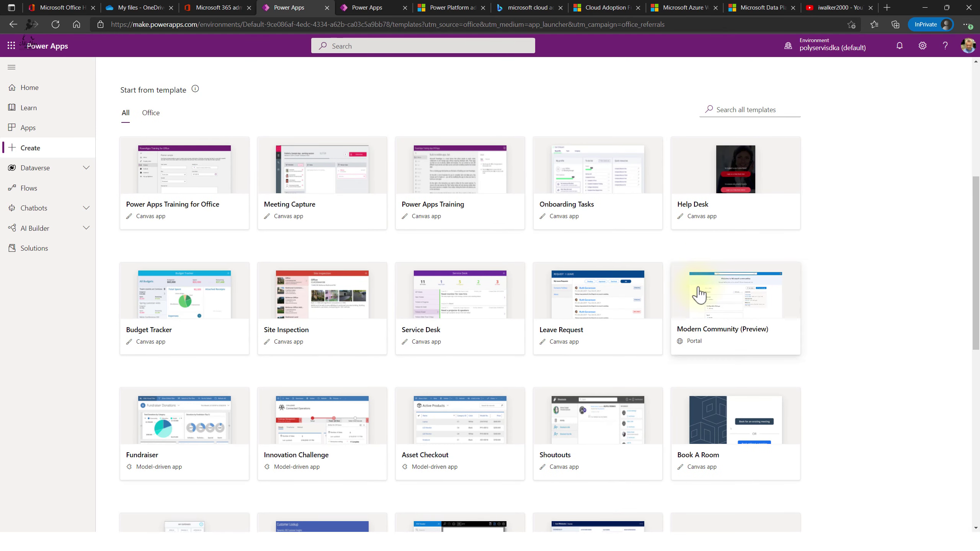
click(684, 317)
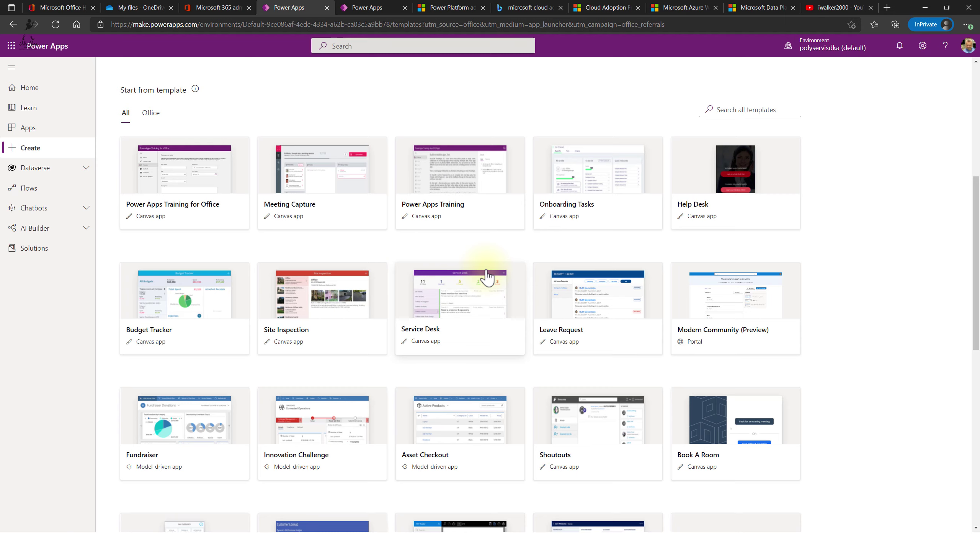
scroll(504, 357, down, 1)
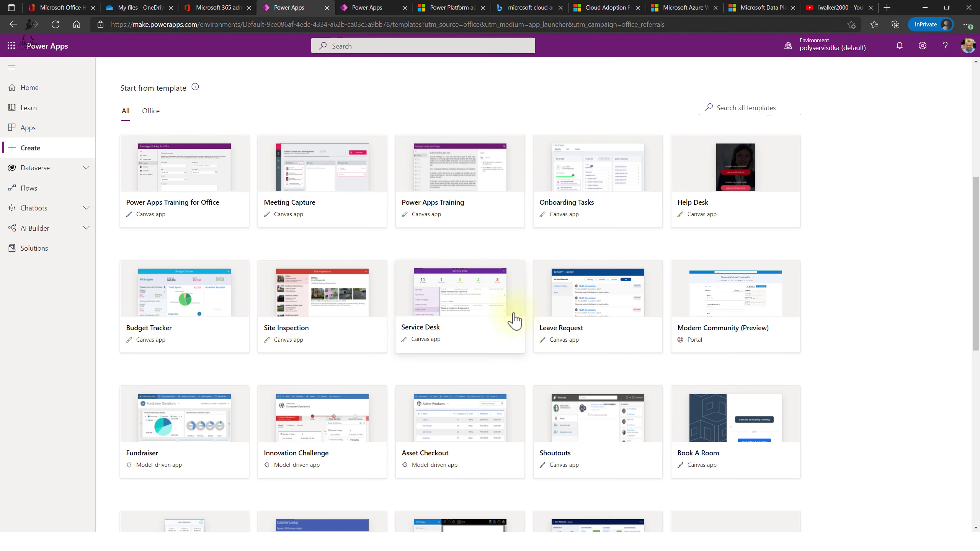
scroll(400, 384, down, 3)
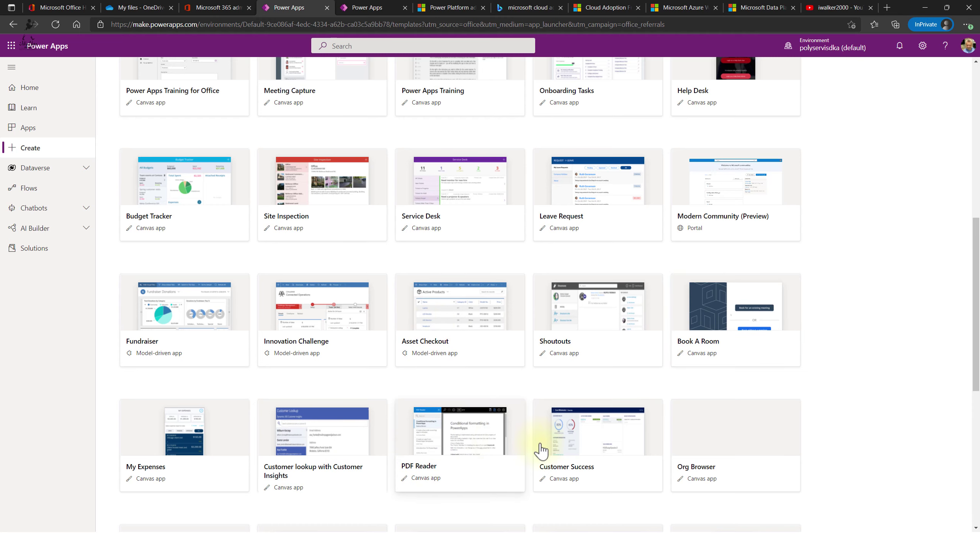
scroll(444, 415, down, 4)
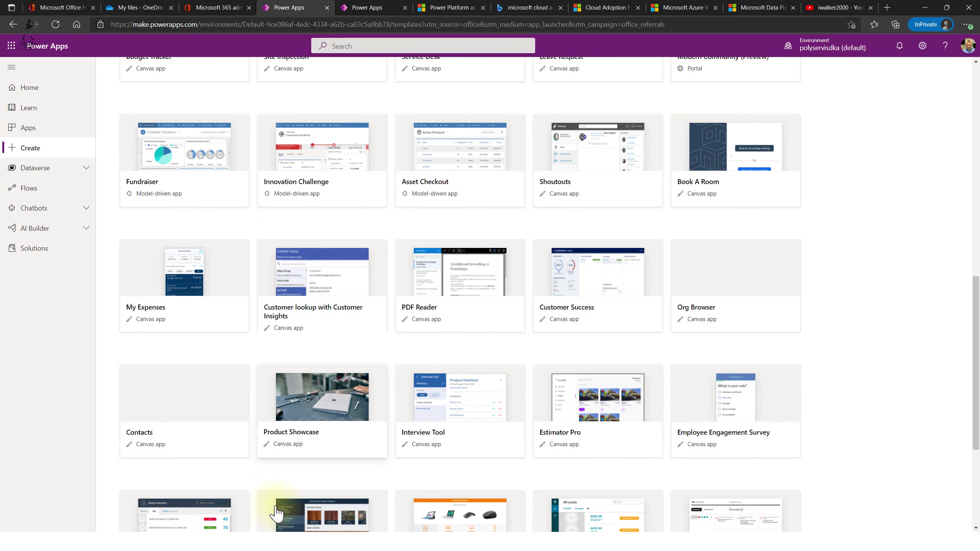
scroll(429, 412, down, 2)
scroll(809, 453, down, 4)
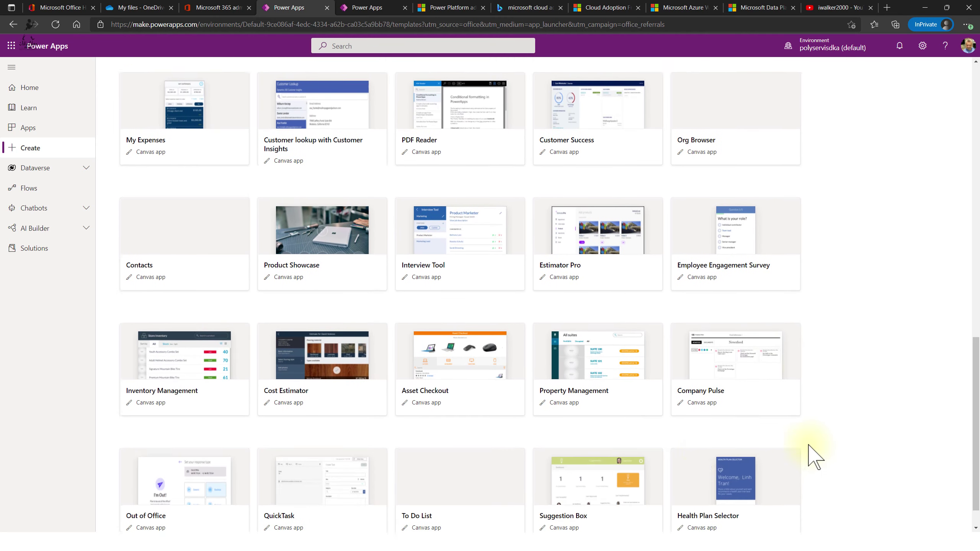
scroll(505, 401, up, 9)
scroll(372, 468, up, 10)
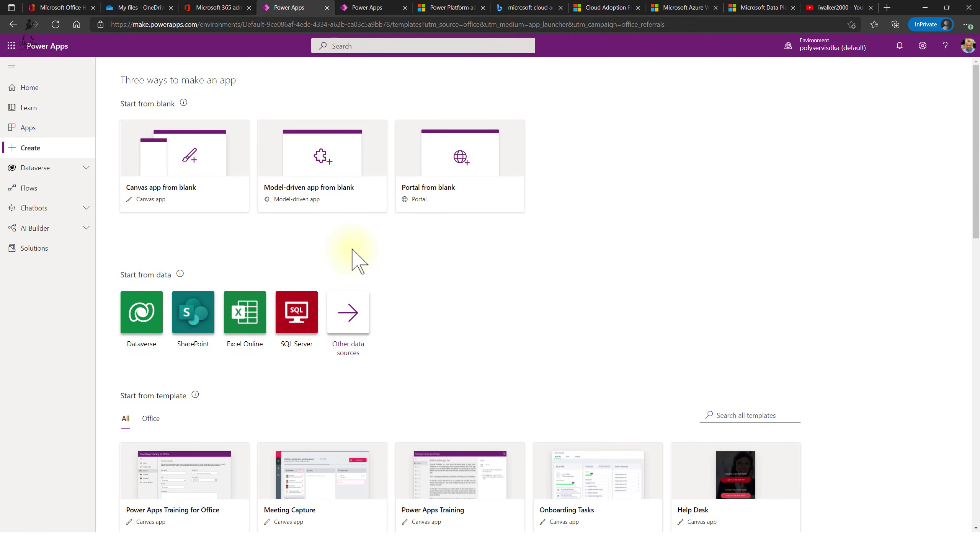
- Filter the templates to Office only, then show All templates again
click(151, 419)
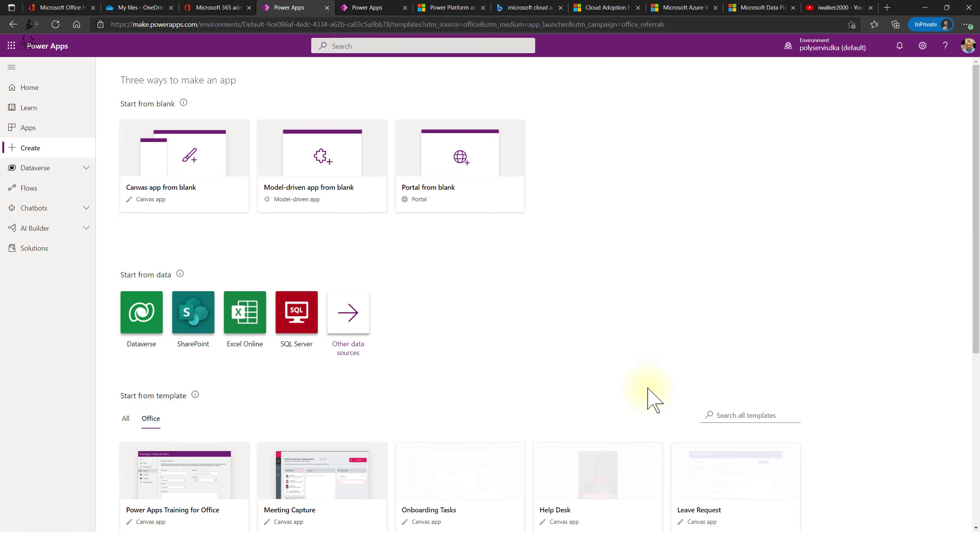
scroll(637, 373, down, 6)
click(125, 136)
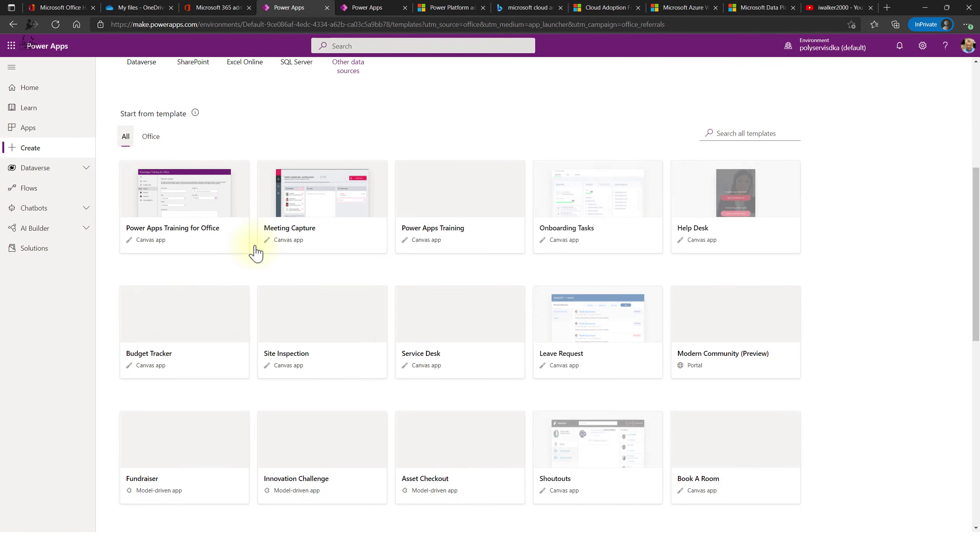
scroll(254, 253, up, 6)
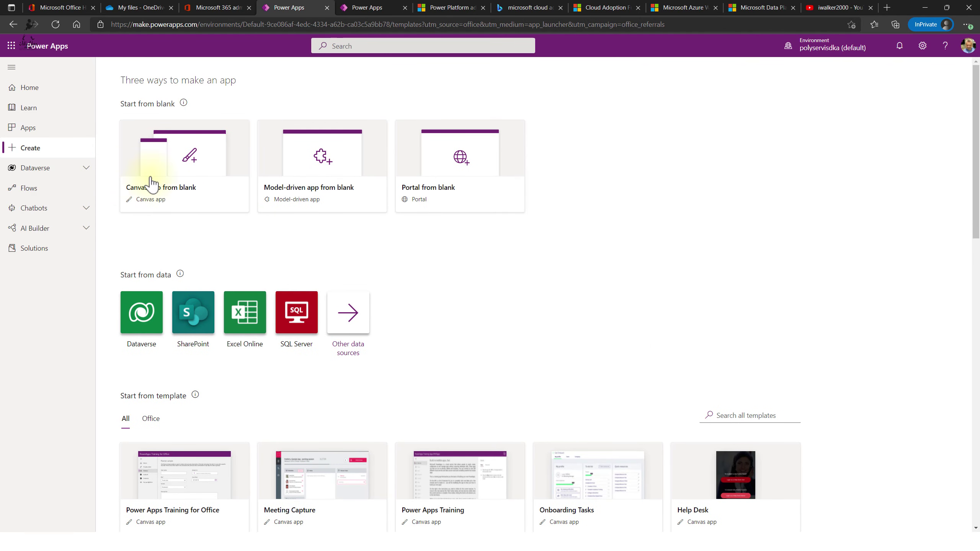
- Create a Canvas app from blank in Tablet format named BigApp
click(191, 186)
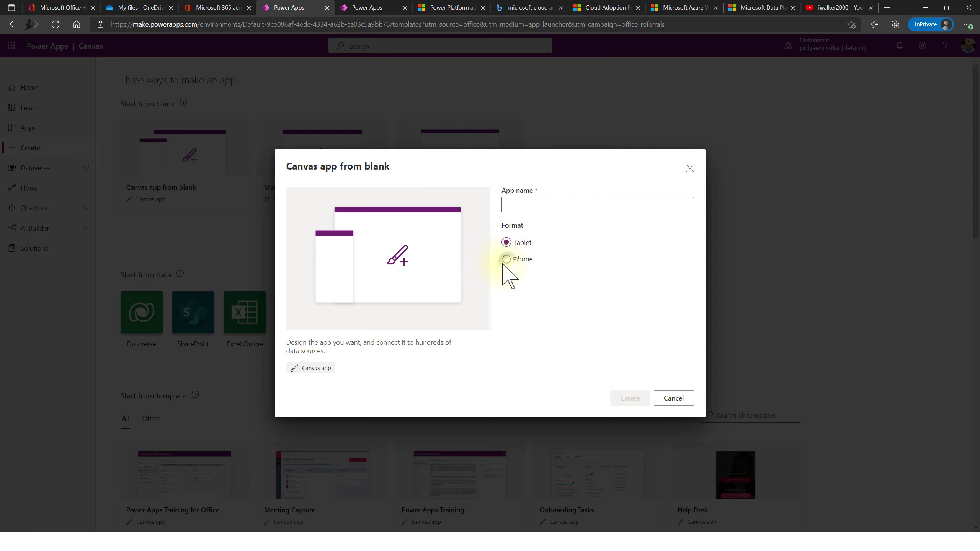
click(508, 242)
click(533, 205)
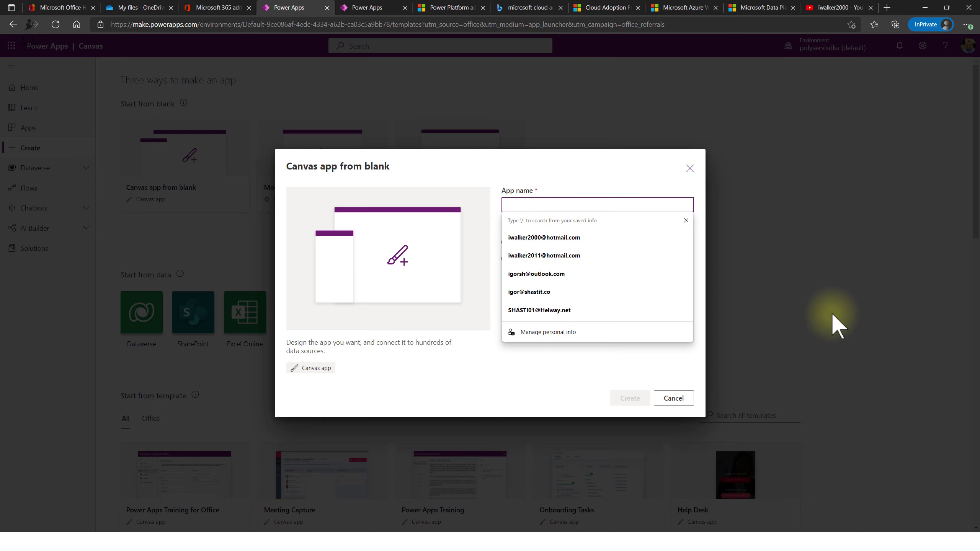
text(BigApp)
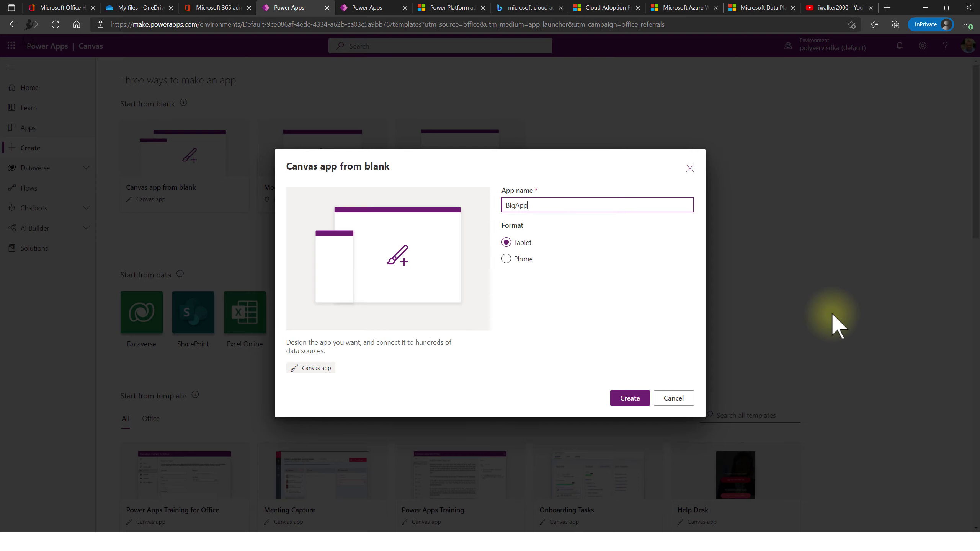
click(630, 402)
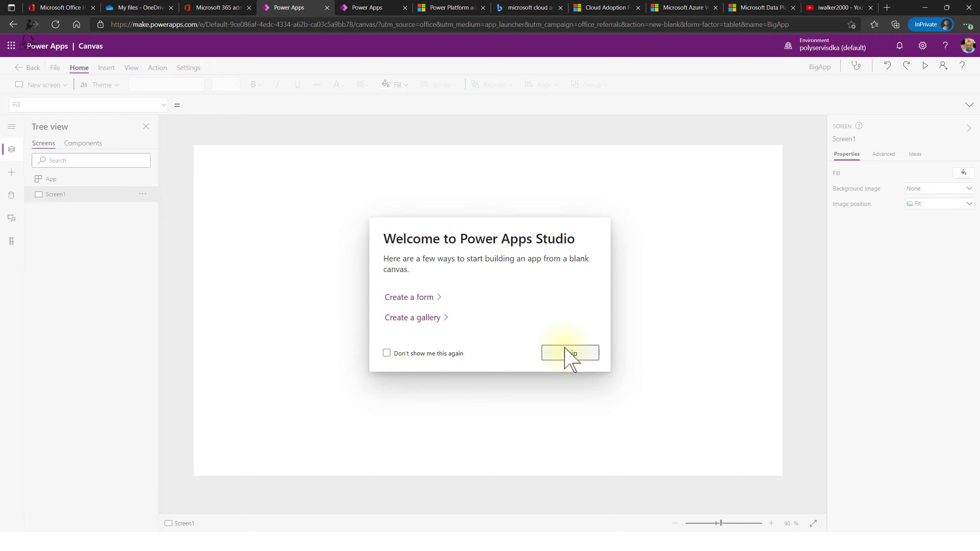
- Skip the welcome tips, choose connect to data, and expand Connectors under Add data
click(570, 352)
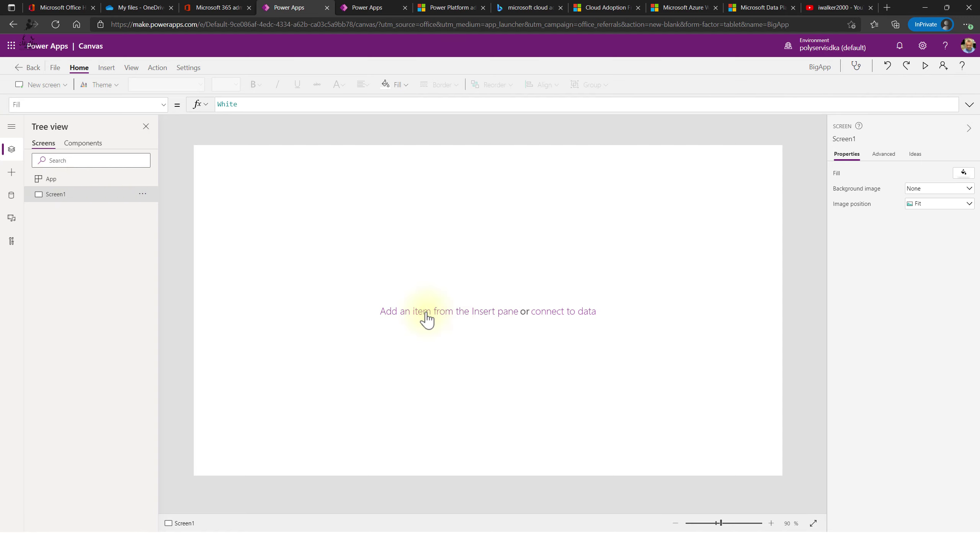
click(555, 313)
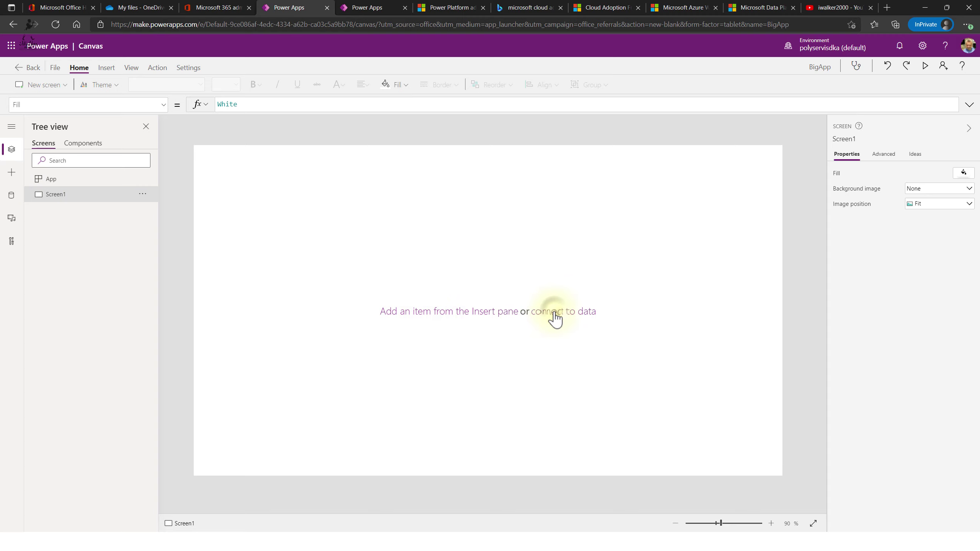
click(93, 238)
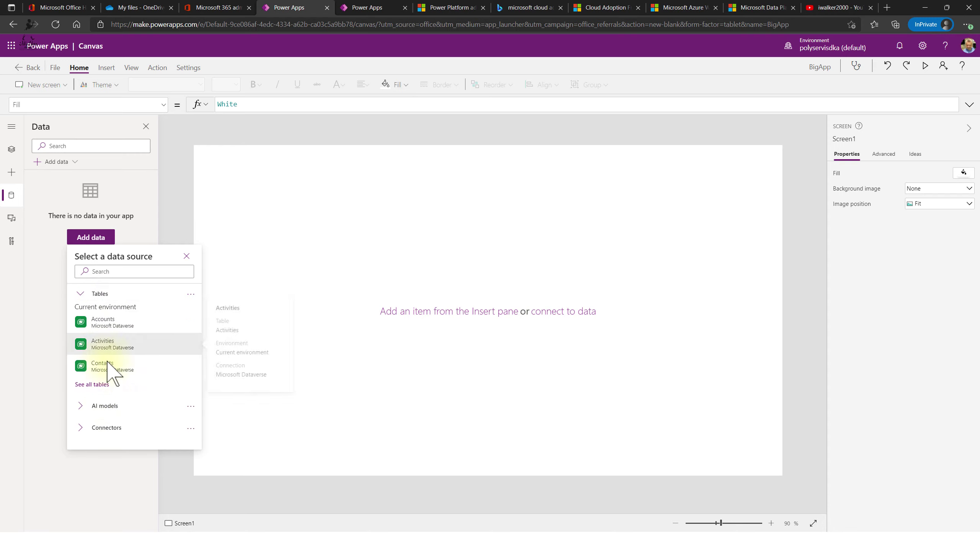
click(77, 428)
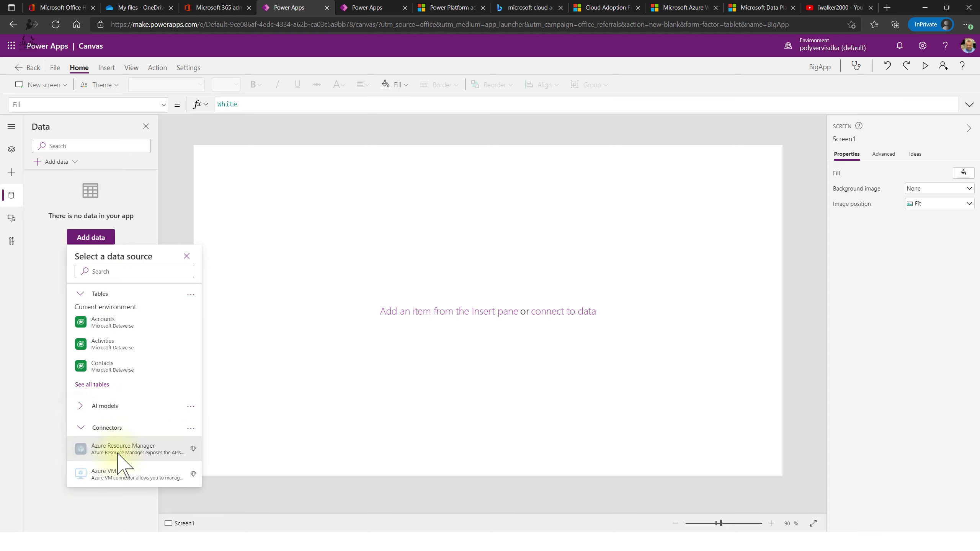
scroll(144, 386, down, 2)
scroll(145, 425, up, 2)
scroll(147, 428, down, 4)
scroll(146, 429, down, 2)
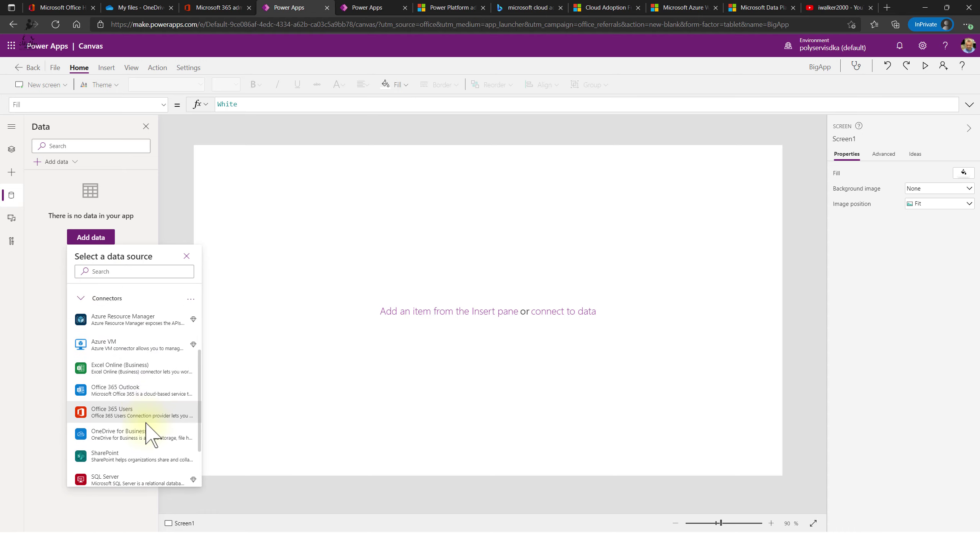
- Close the extra Table1 app tab, confirming Leave, and return to BigApp's data setup
click(125, 409)
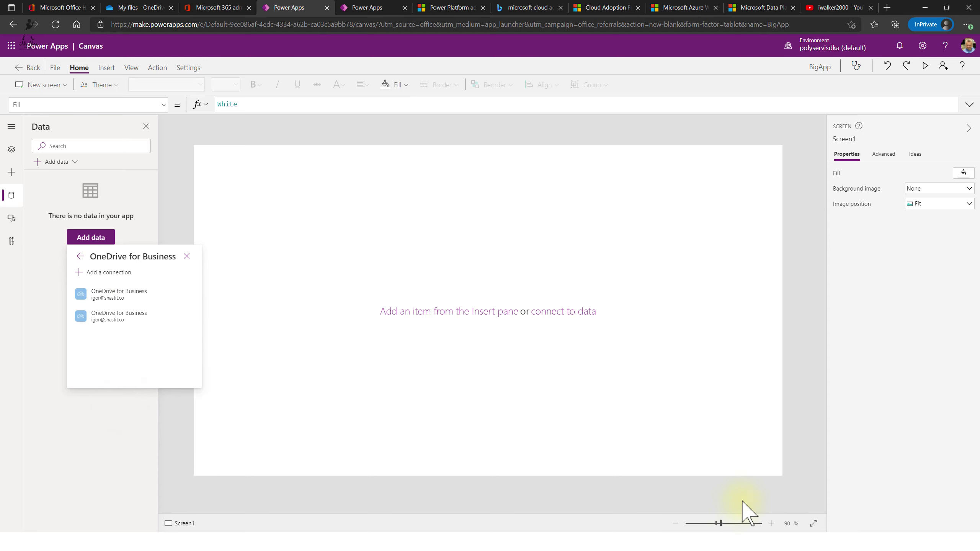
click(377, 8)
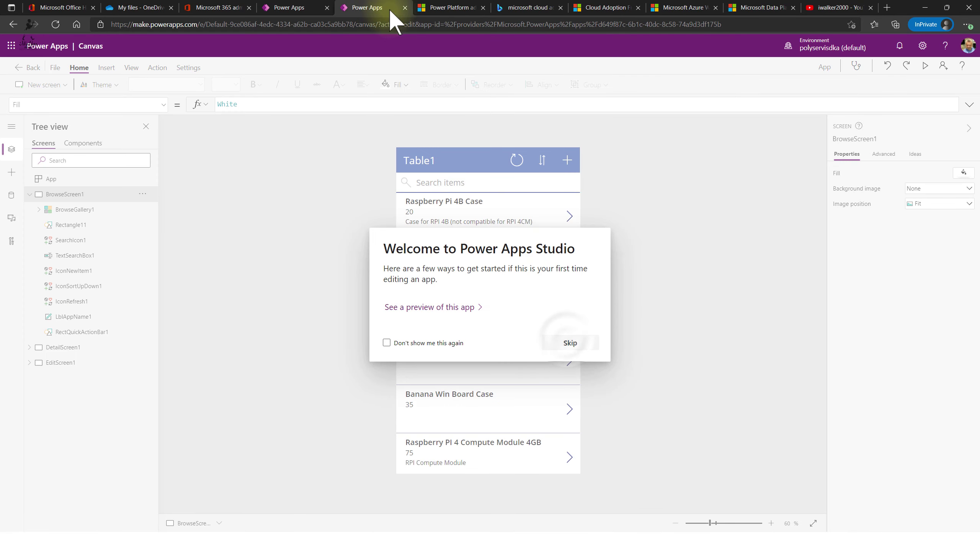
click(571, 342)
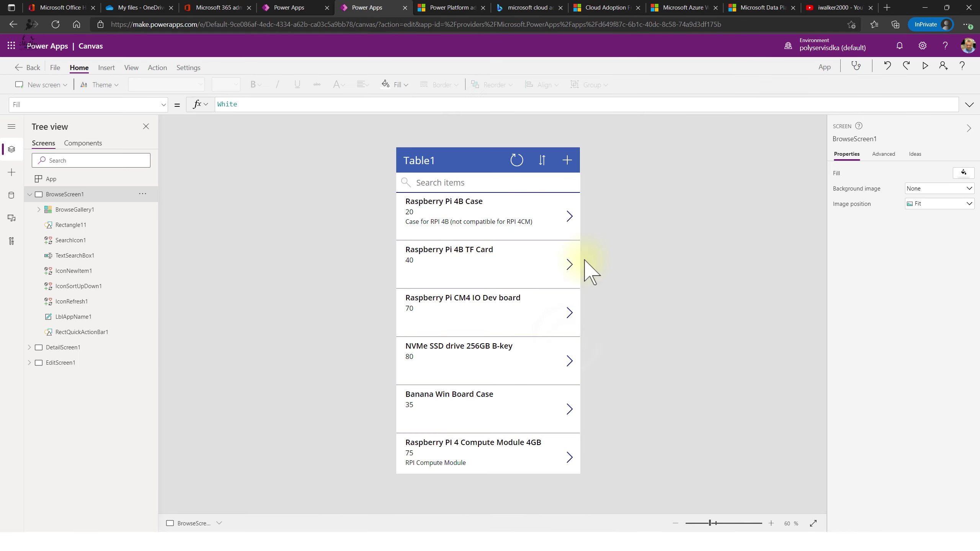
click(404, 7)
click(539, 77)
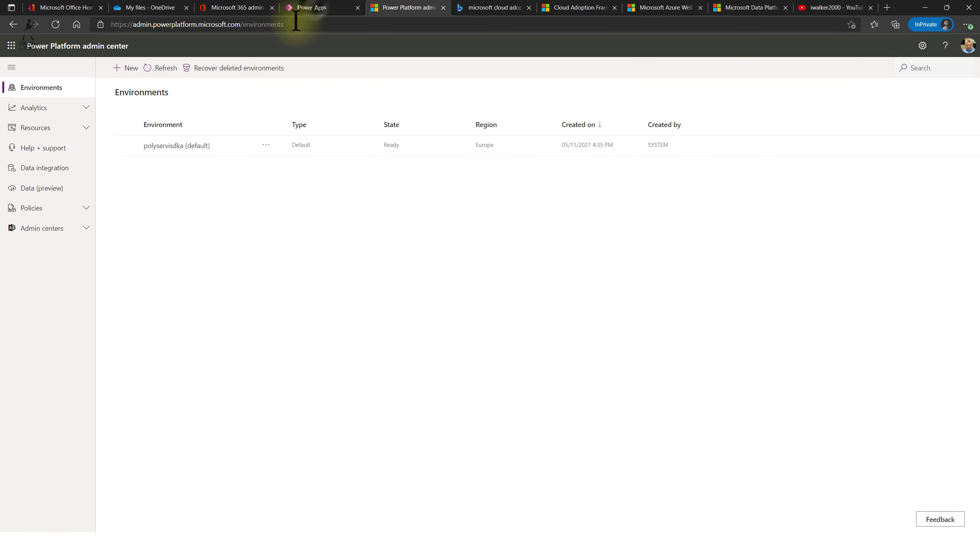
click(314, 7)
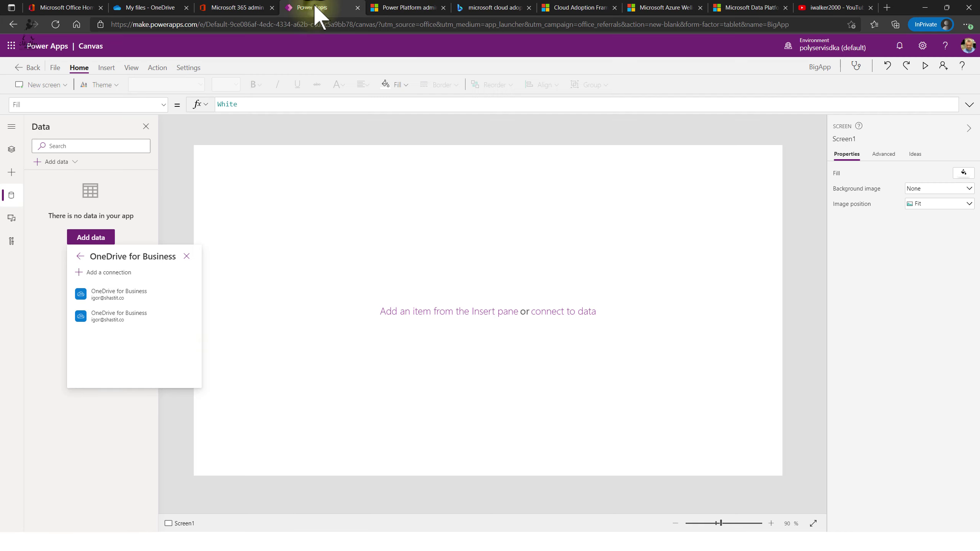
click(137, 313)
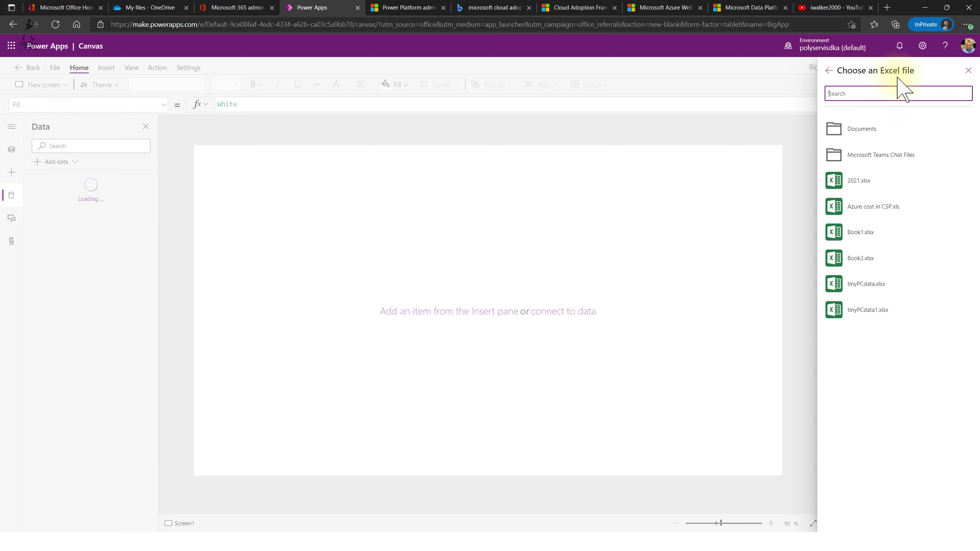
click(829, 71)
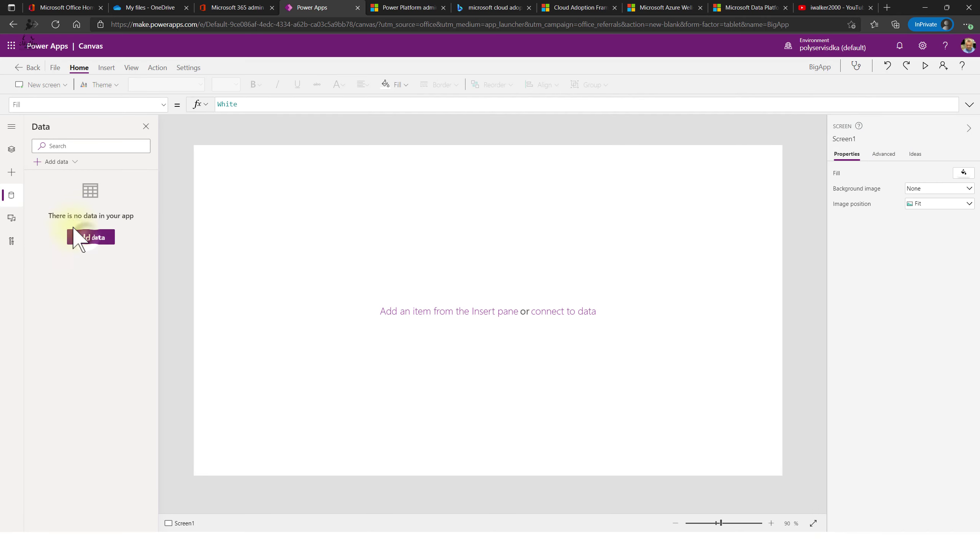
- Connect Table1 from the tinyPCdata1.xlsx workbook on OneDrive for Business
click(89, 237)
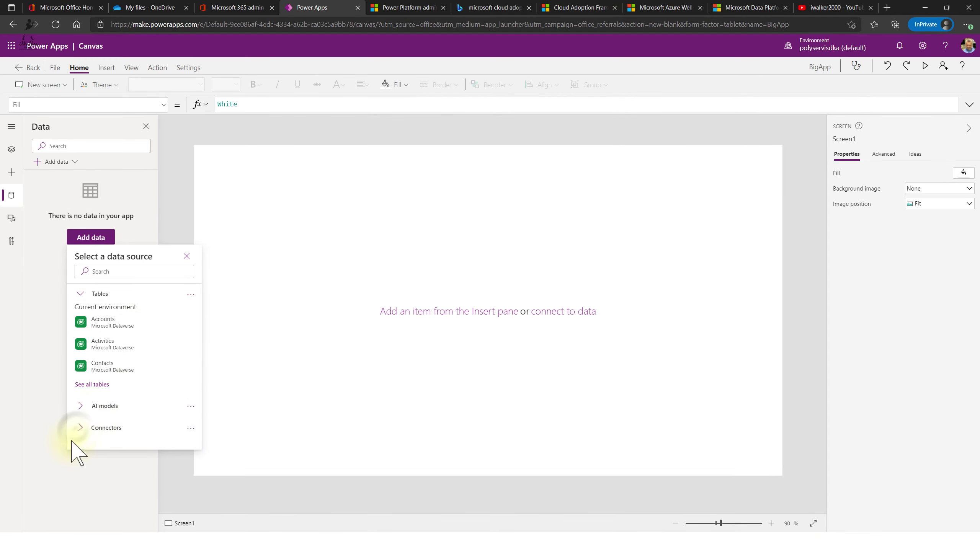
click(154, 427)
scroll(154, 417, down, 6)
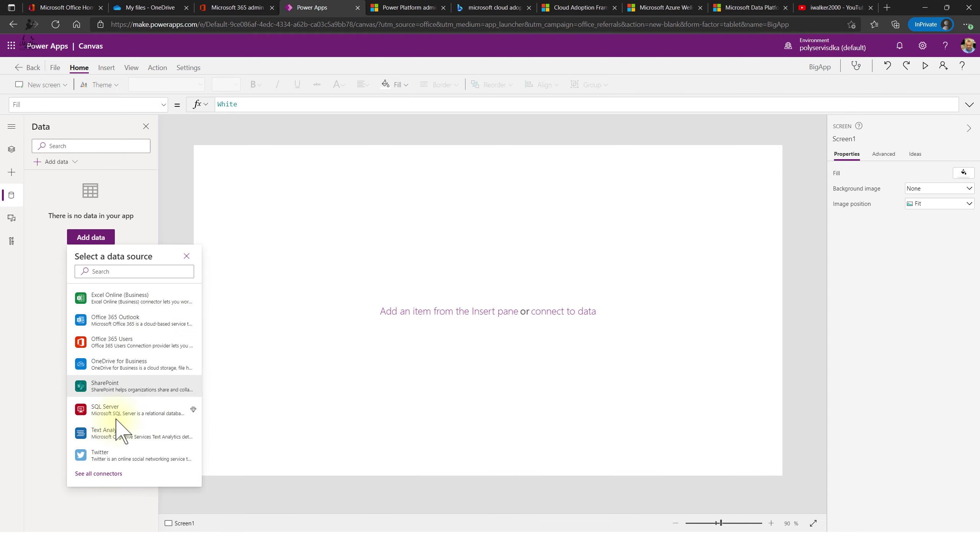
click(145, 363)
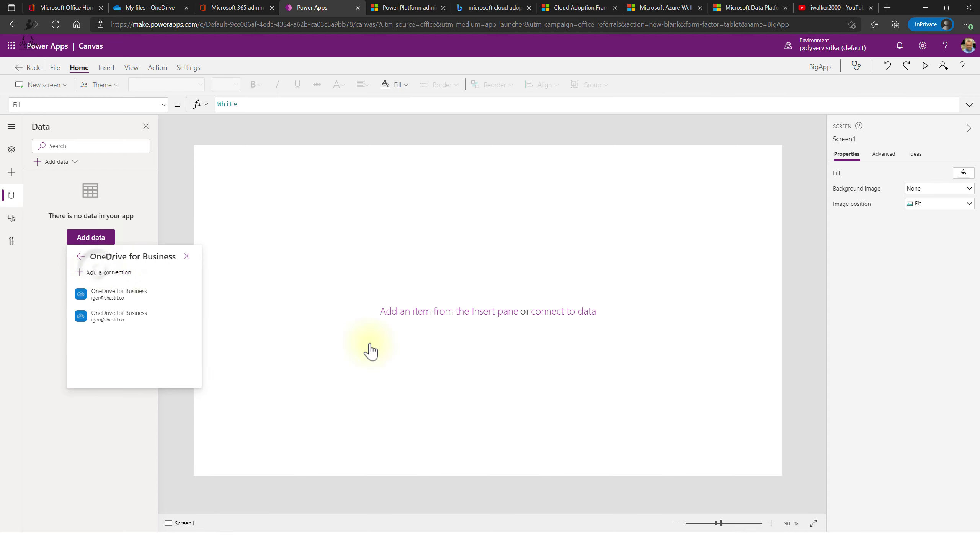
click(843, 519)
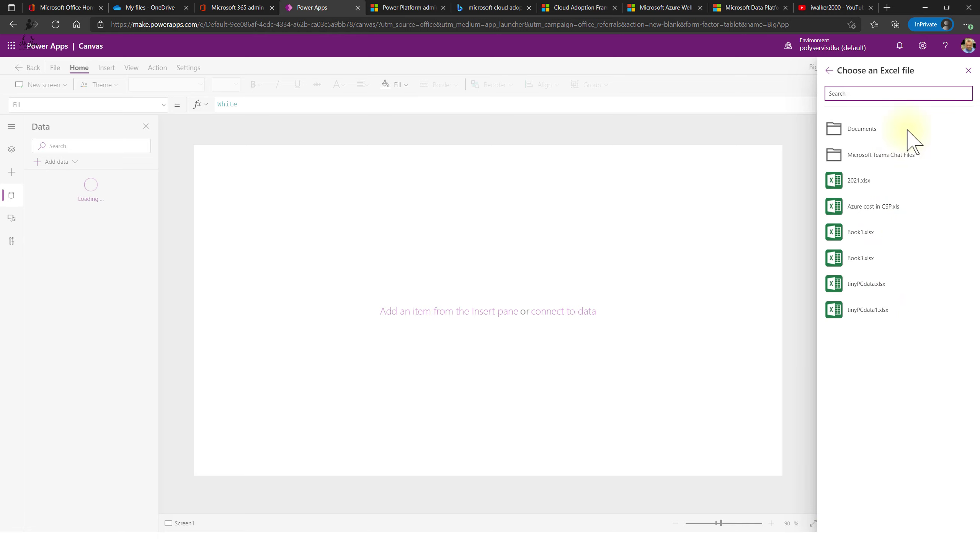
click(862, 278)
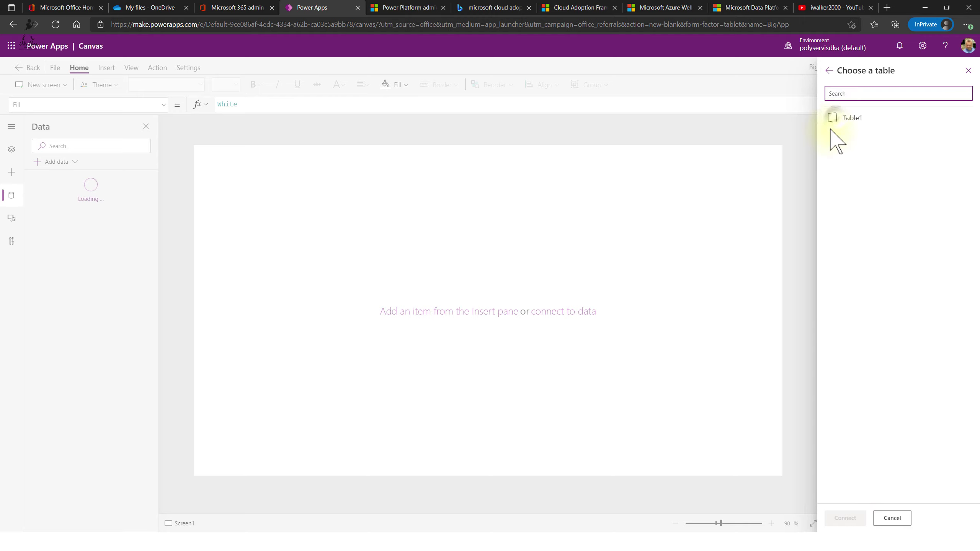
click(831, 117)
click(845, 518)
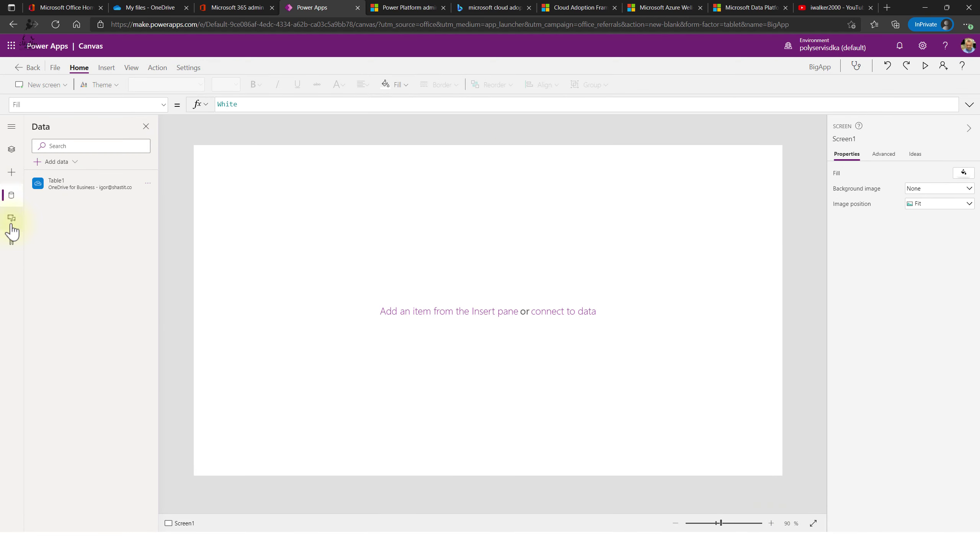
- Insert a vertical gallery on Screen1 with Table1 as its data source
click(11, 149)
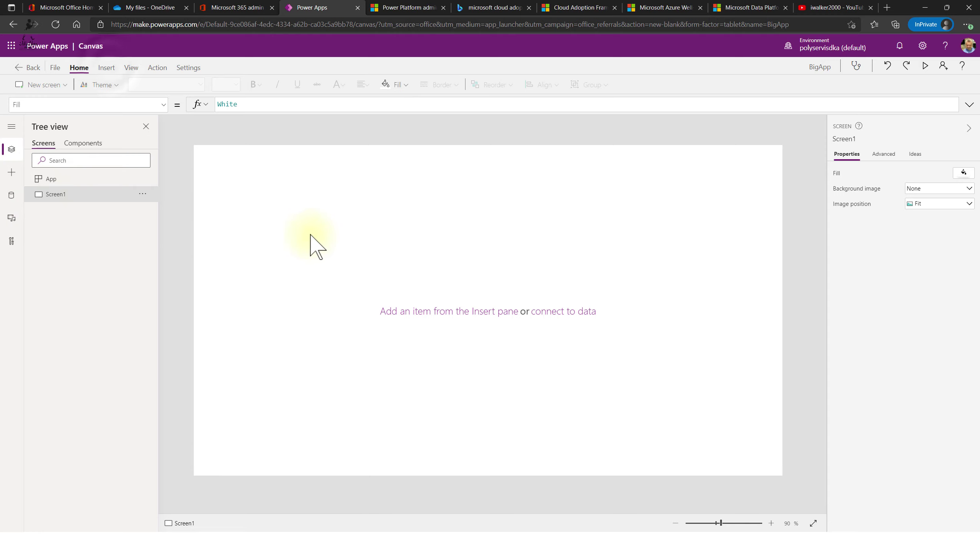
click(107, 68)
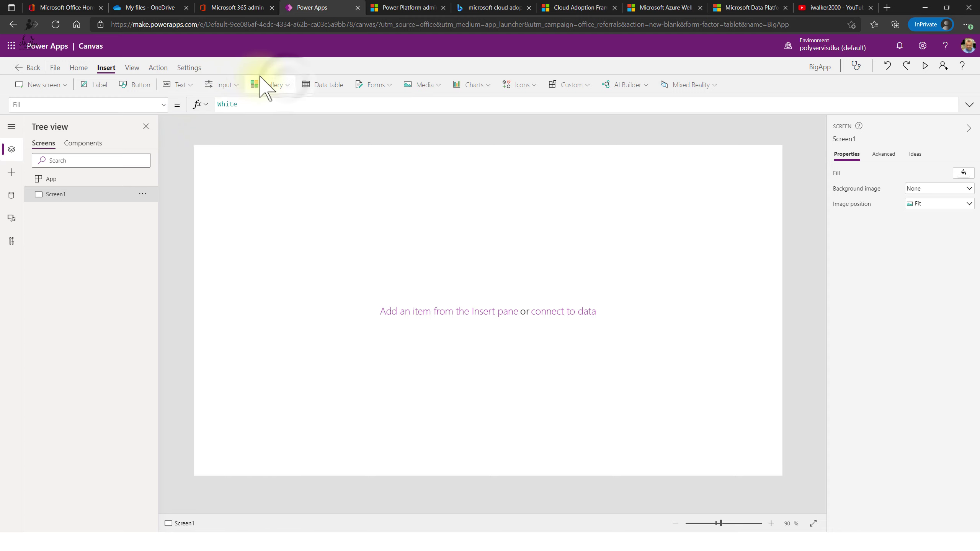
click(287, 84)
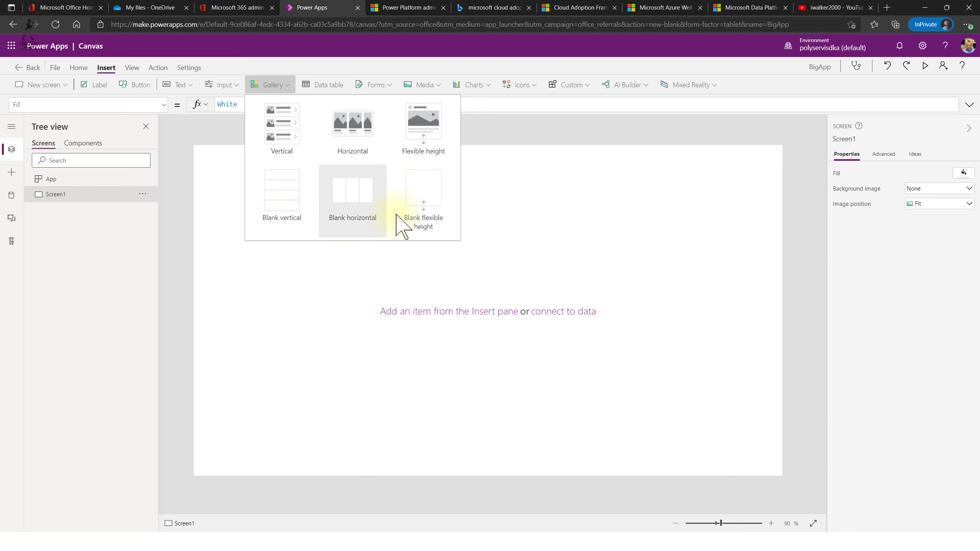
click(279, 148)
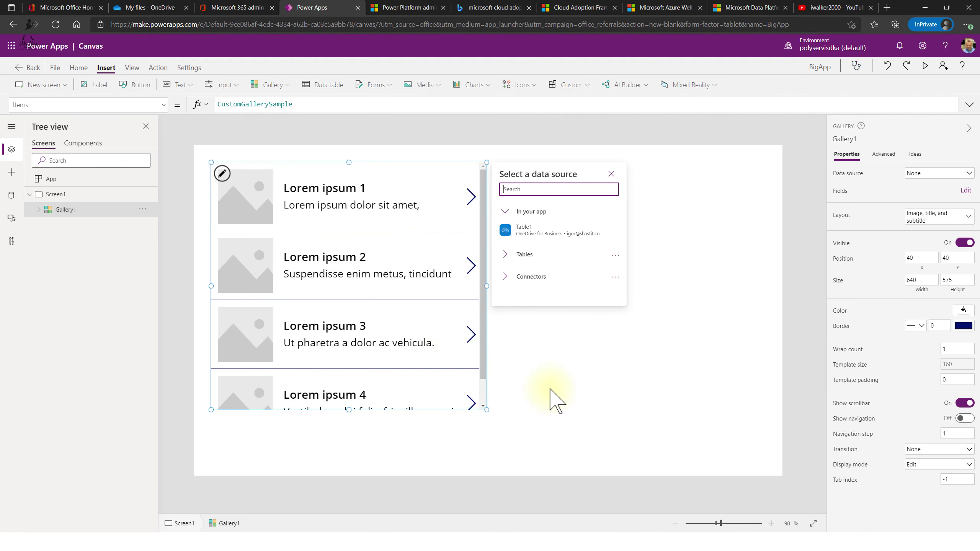
mouse_move(541, 233)
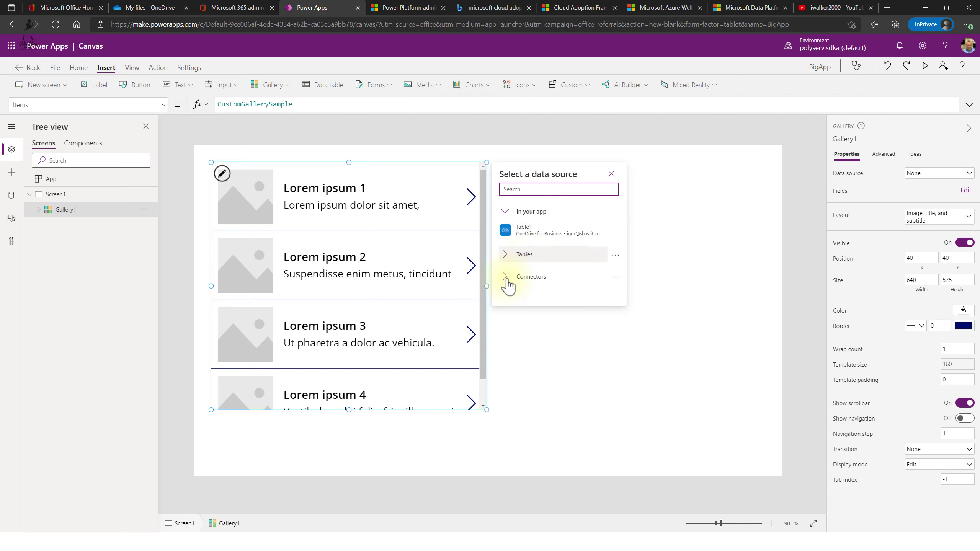
click(506, 255)
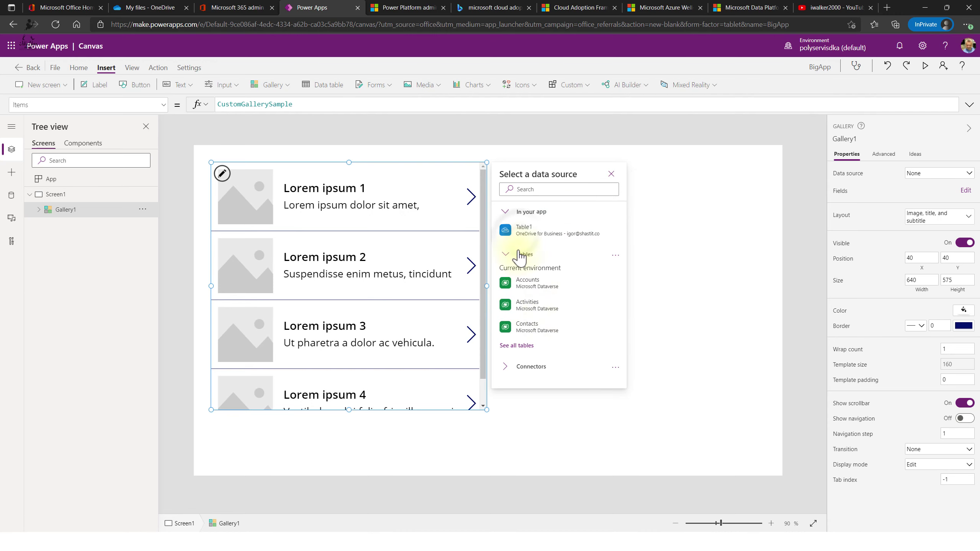
click(525, 230)
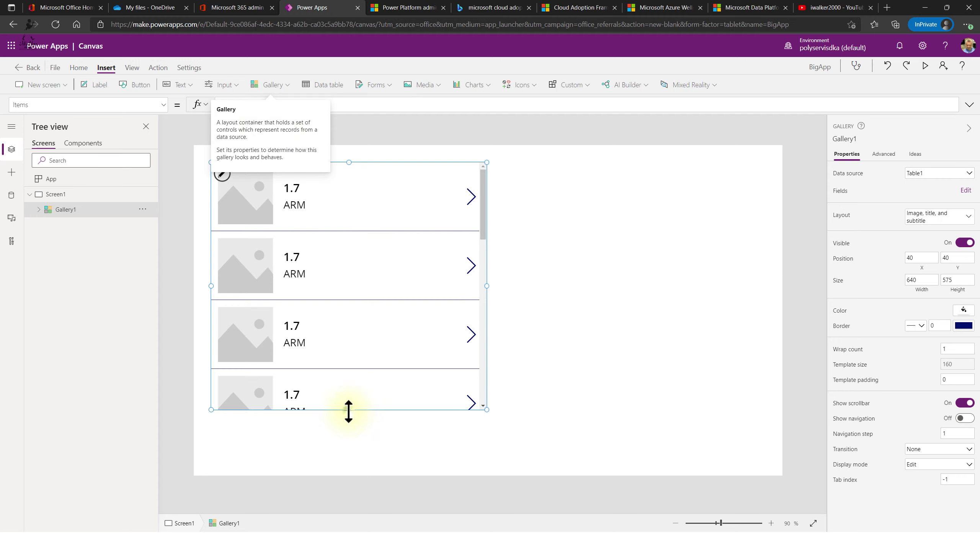
- Drag Gallery1's edges to enlarge it to about 653×716
drag(348, 412, 343, 465)
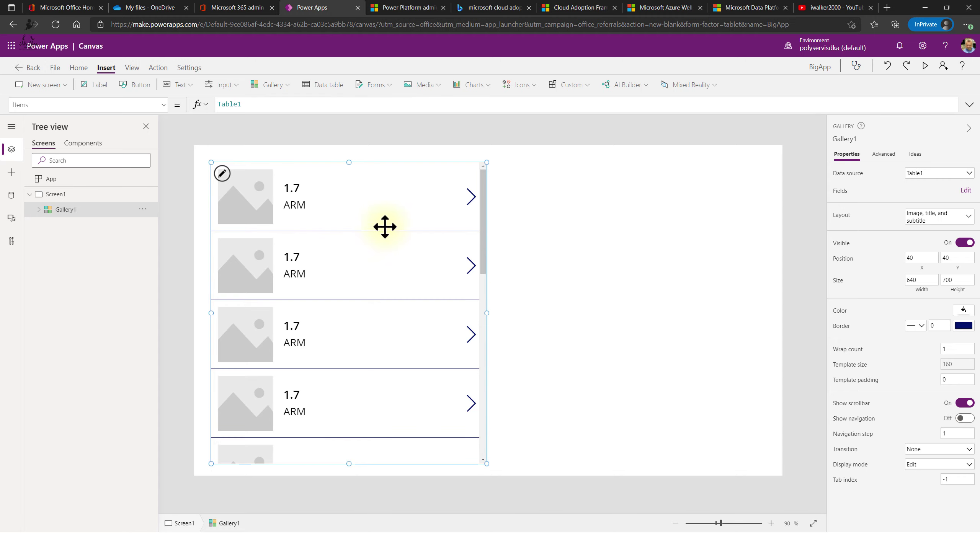
drag(350, 158, 351, 156)
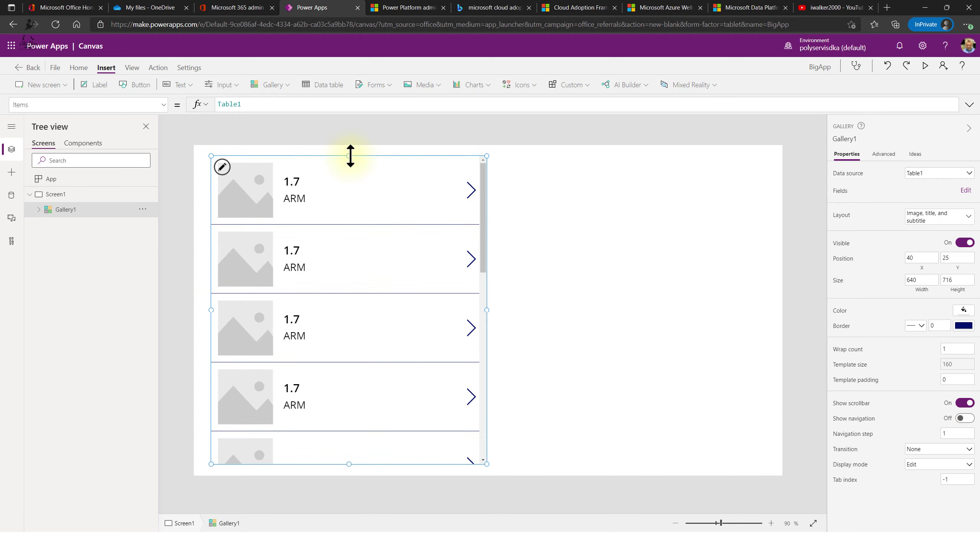
drag(210, 310, 205, 311)
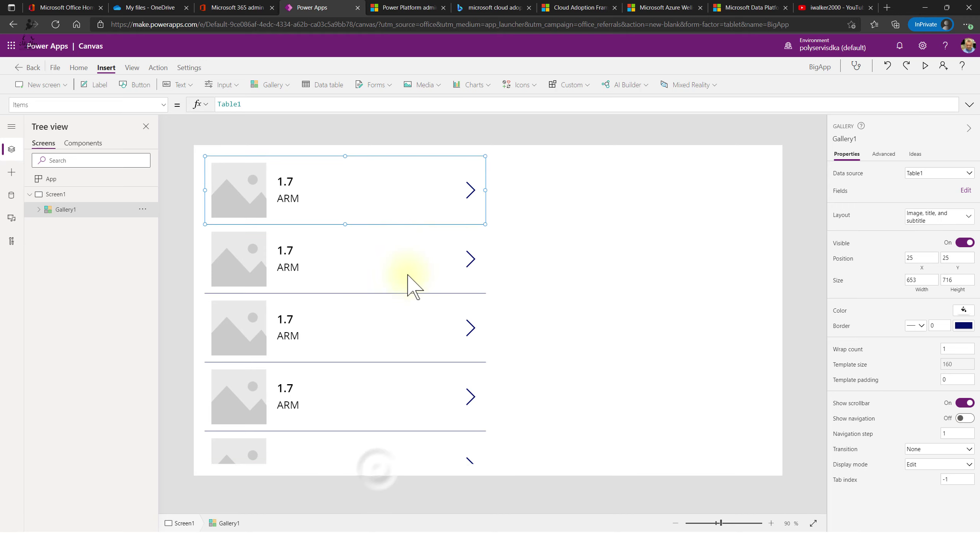
click(379, 472)
click(65, 209)
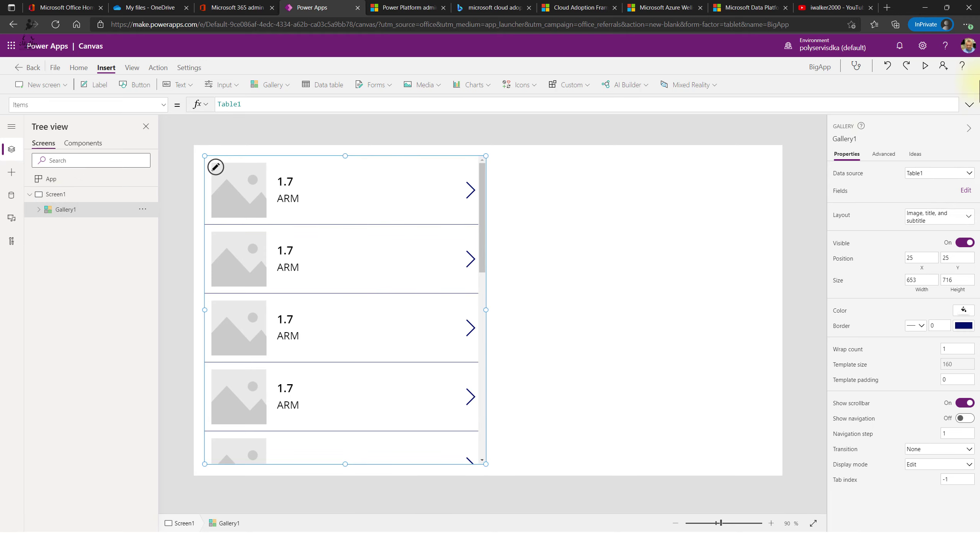
click(965, 190)
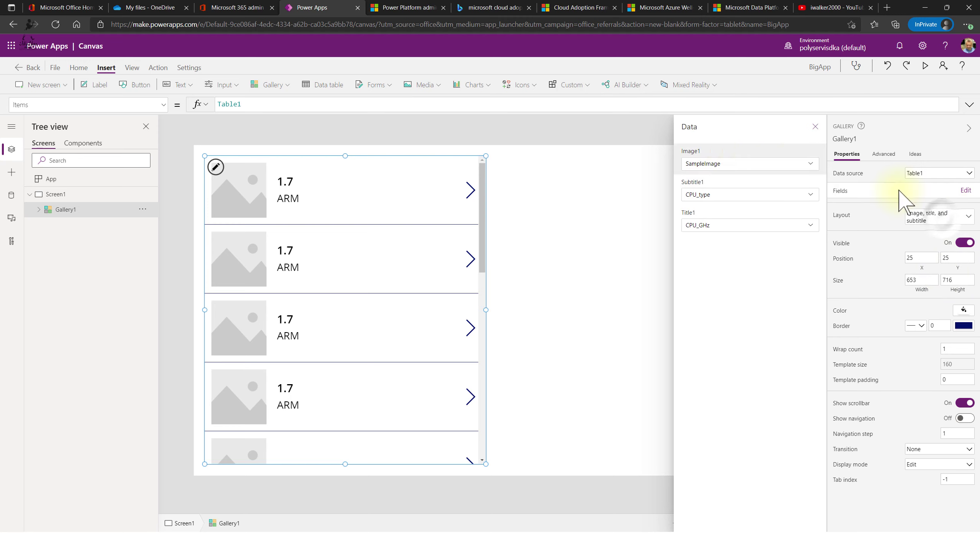
- Use a title, subtitle and body layout showing Name as title and QTY as subtitle
click(937, 217)
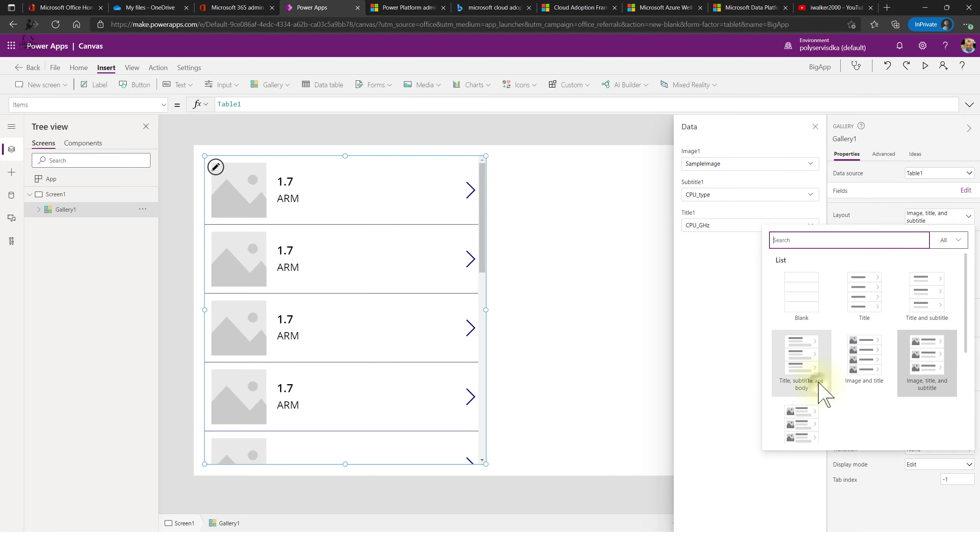
click(945, 388)
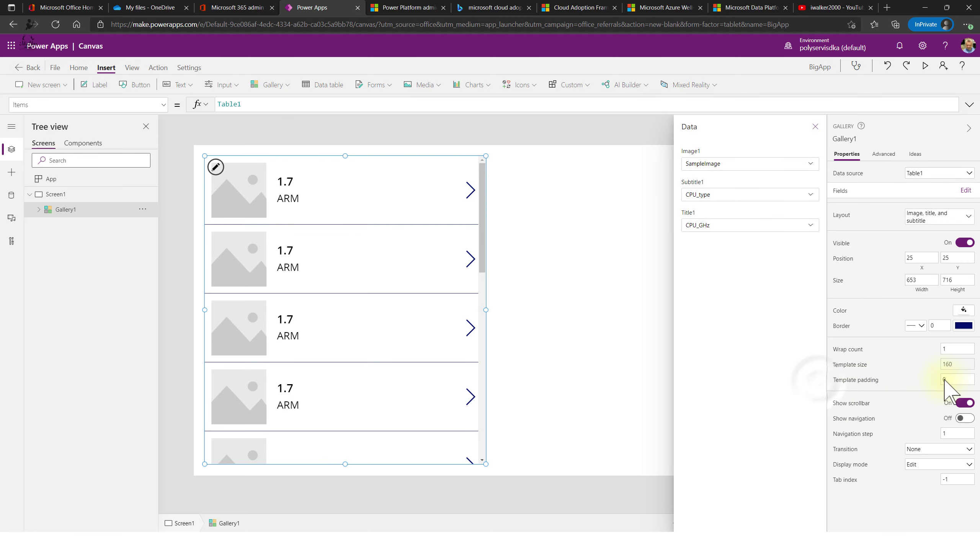
click(743, 175)
click(810, 164)
click(812, 167)
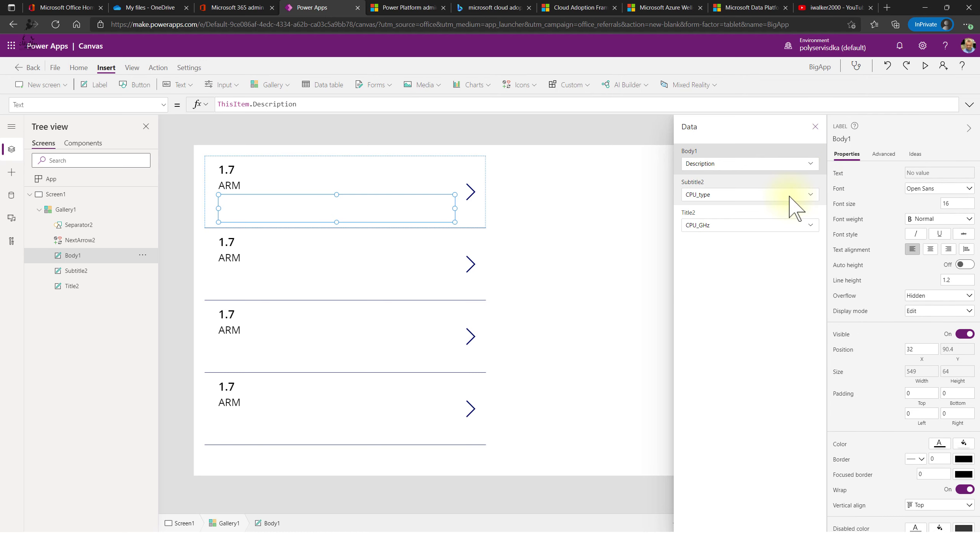
click(810, 196)
click(810, 196)
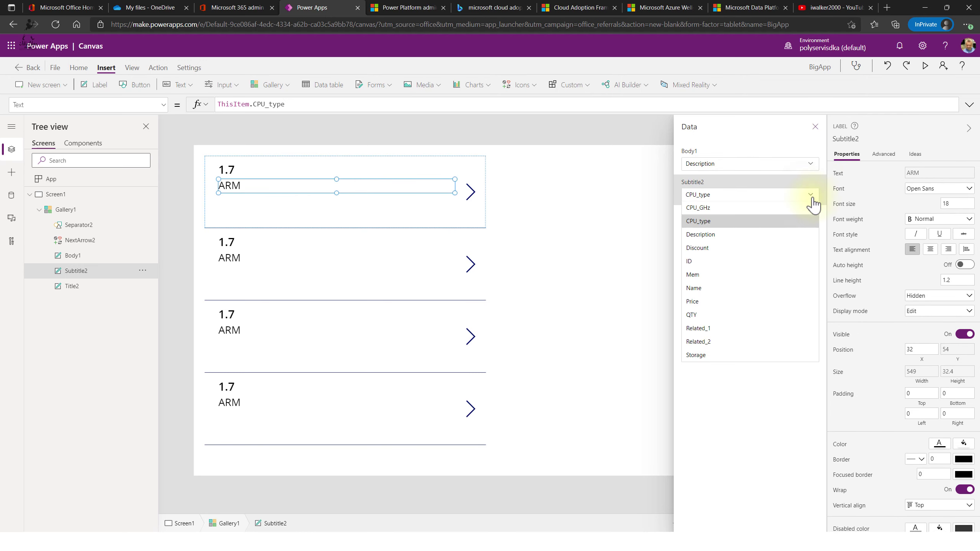
click(706, 314)
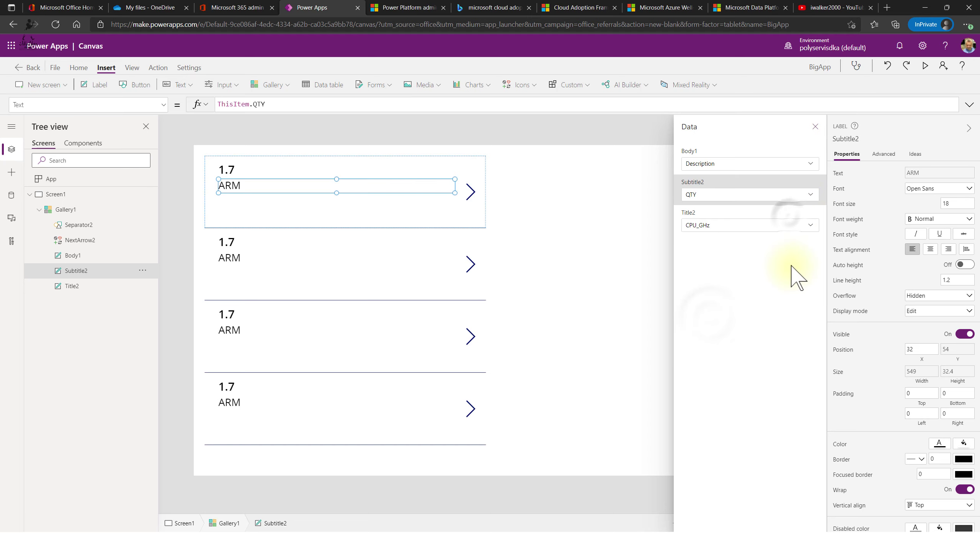
click(795, 228)
click(787, 230)
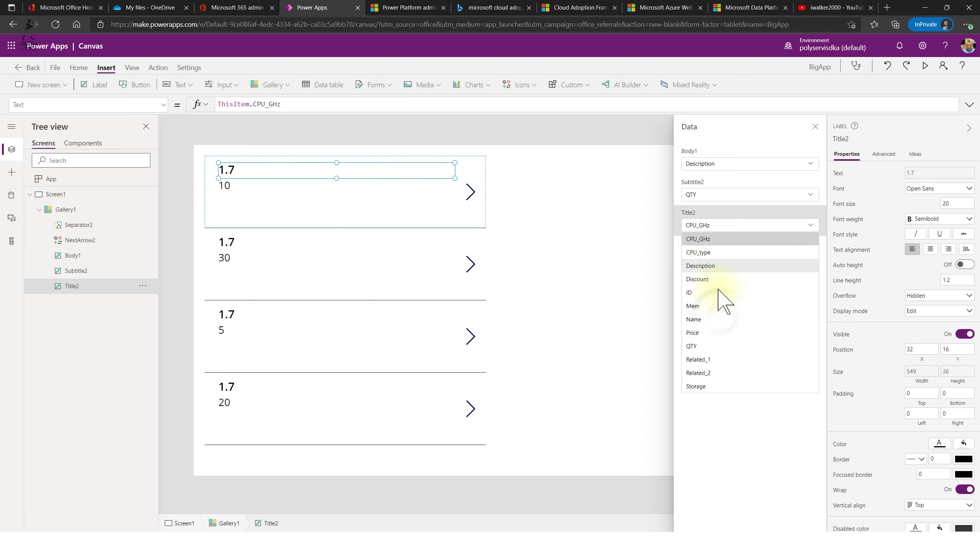
click(714, 317)
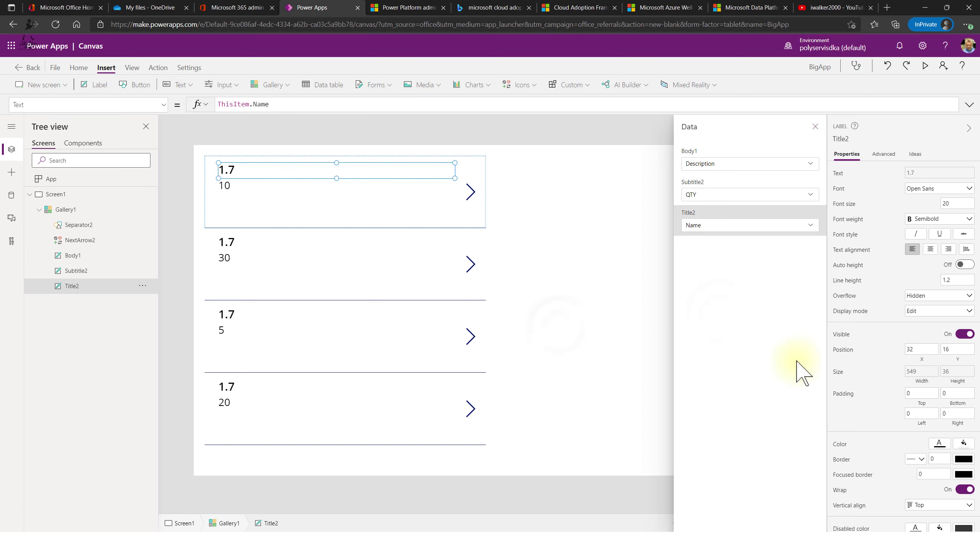
click(562, 328)
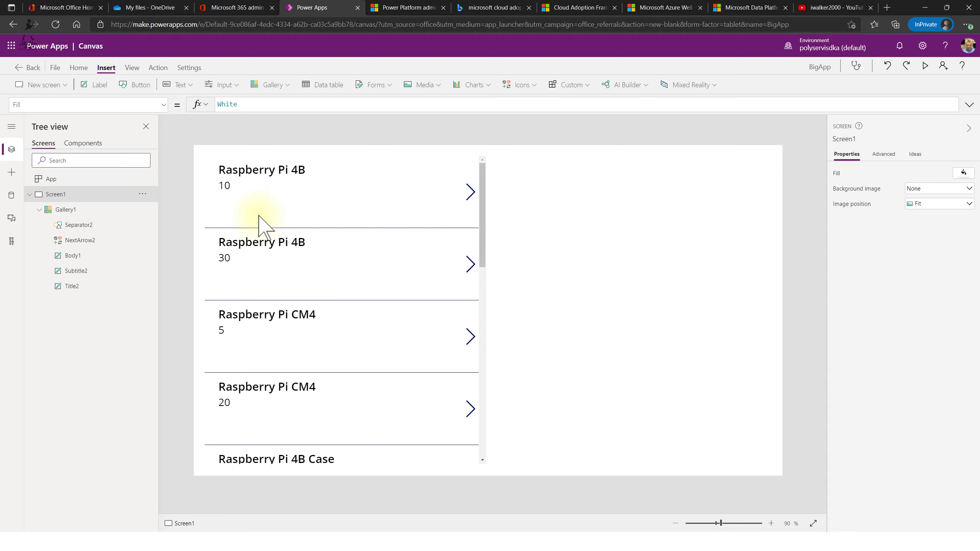
- Insert a display form and move it to the right of the product gallery
click(373, 86)
click(412, 128)
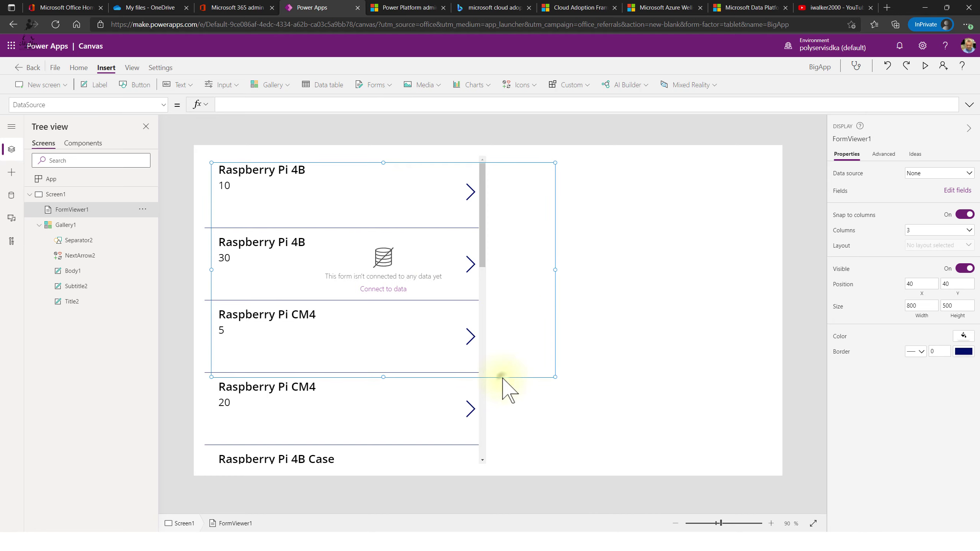
drag(503, 377, 720, 371)
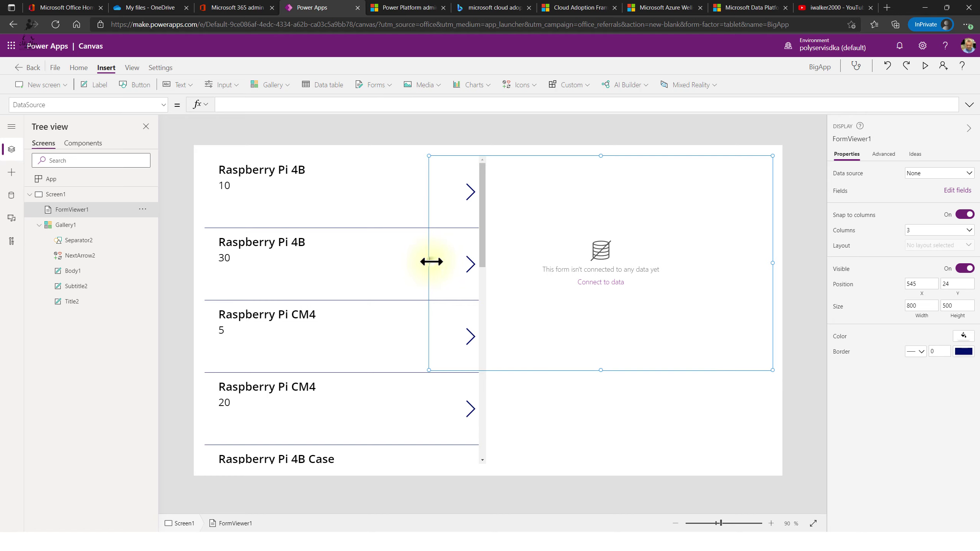
- Narrow the gallery and stretch the form up to it and down to the screen bottom
drag(429, 263, 500, 263)
click(483, 289)
drag(485, 309, 395, 305)
click(617, 277)
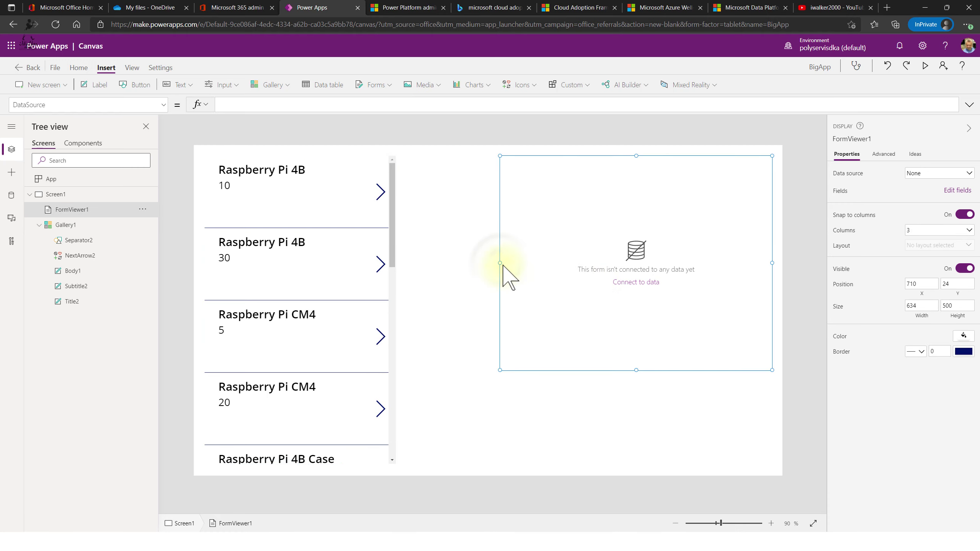
drag(473, 262, 408, 263)
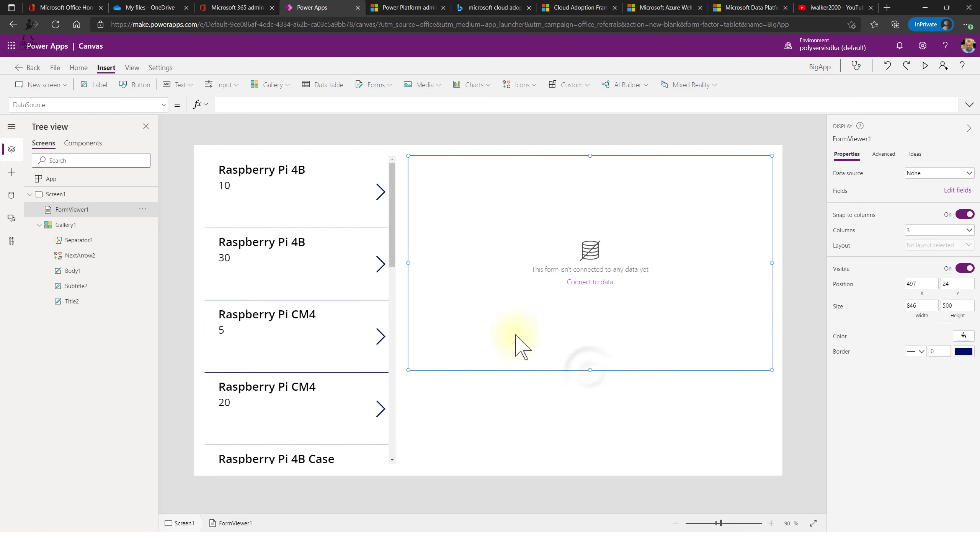
drag(588, 370, 583, 465)
- Bring up the app's data sources and open the form's Data source list
click(590, 328)
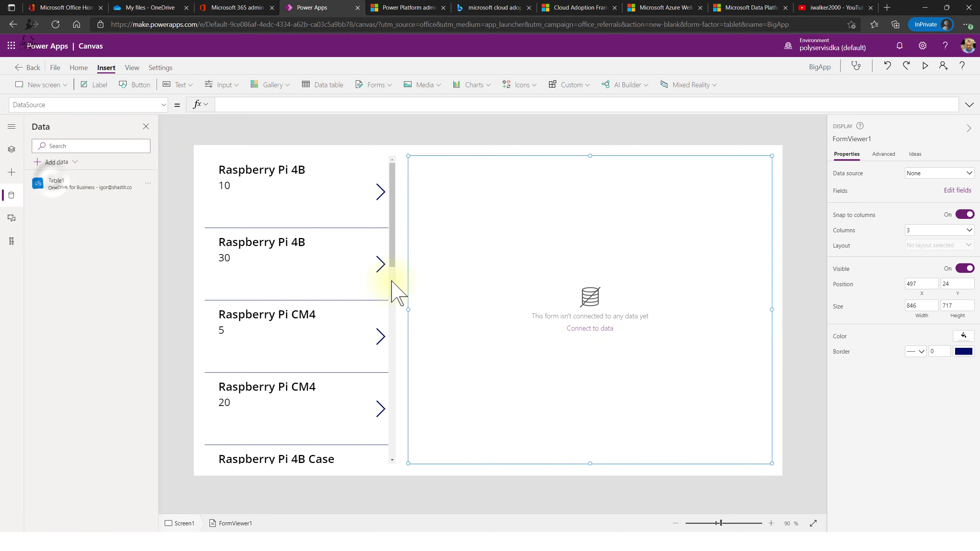
click(54, 188)
mouse_move(75, 183)
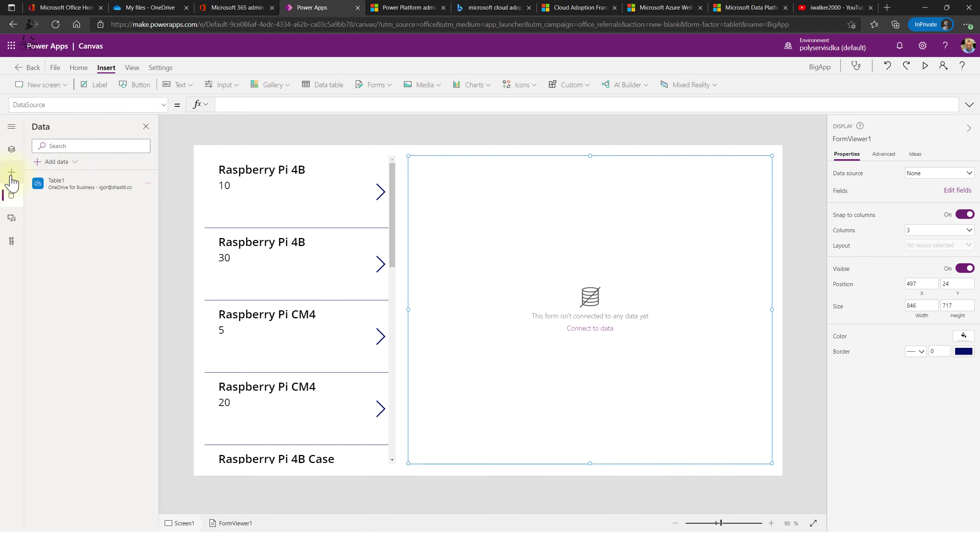
click(956, 177)
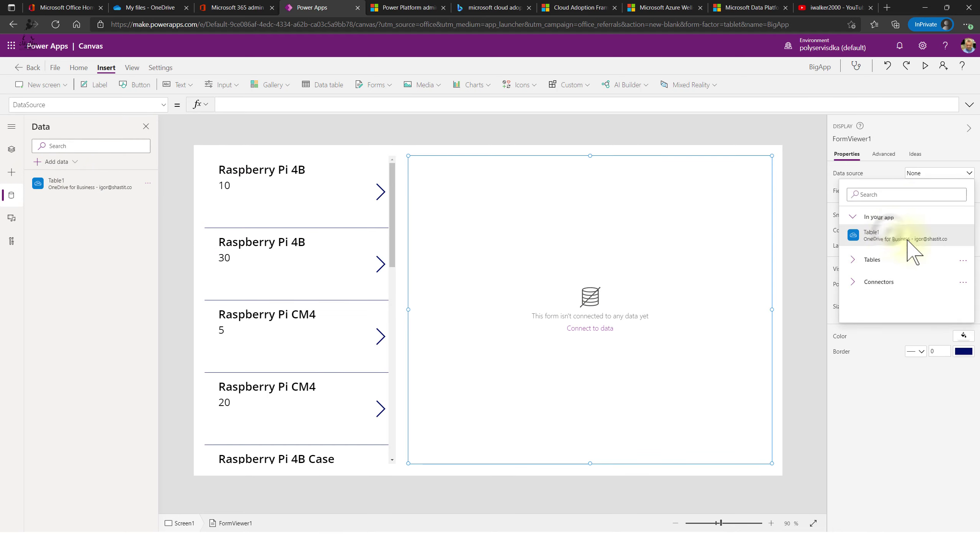
- Bind the display form to Table1 and start choosing its fields
click(890, 238)
click(957, 190)
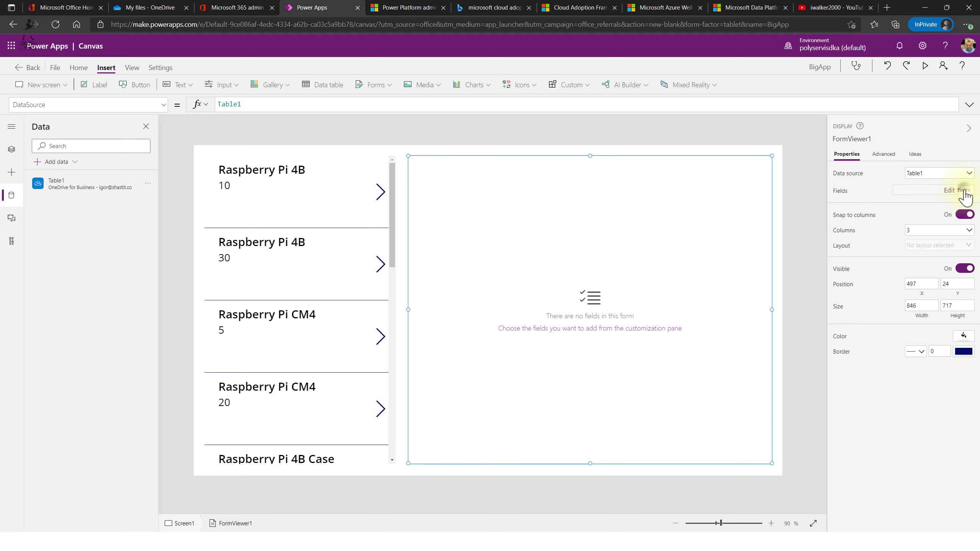
click(702, 160)
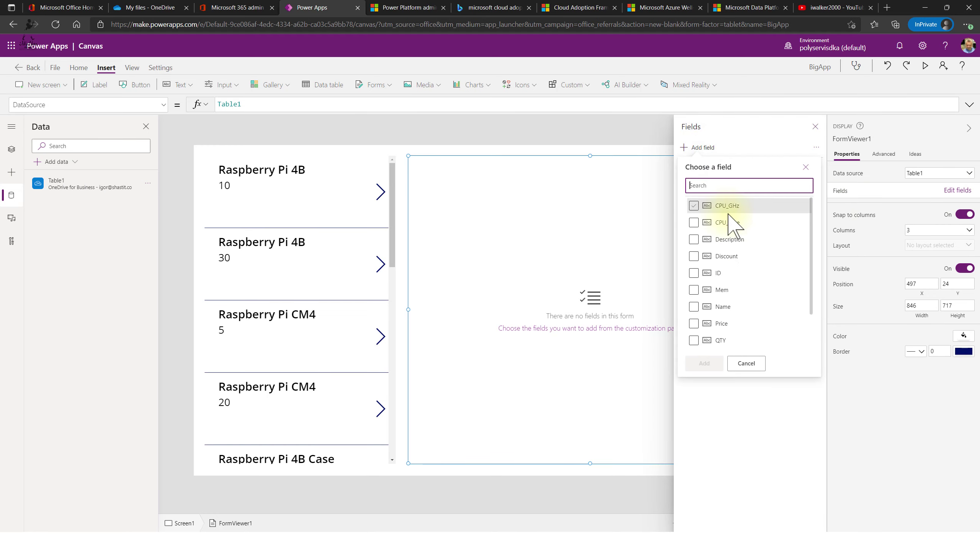
- Add all ten fields, CPU_GHz, CPU_type, Description, Discount, ID, Mem, Name, Price, QTY, Storage, to the form
click(694, 206)
click(693, 224)
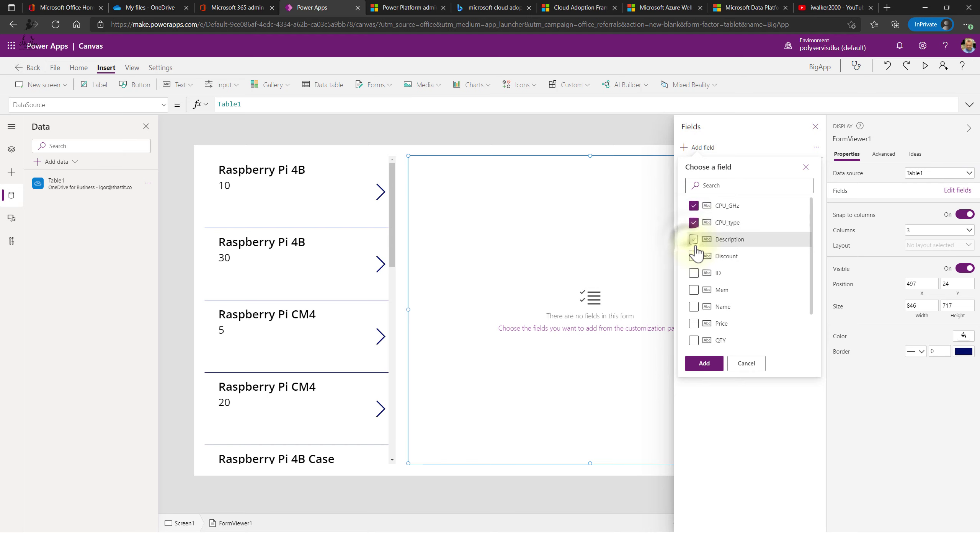
click(693, 240)
click(694, 257)
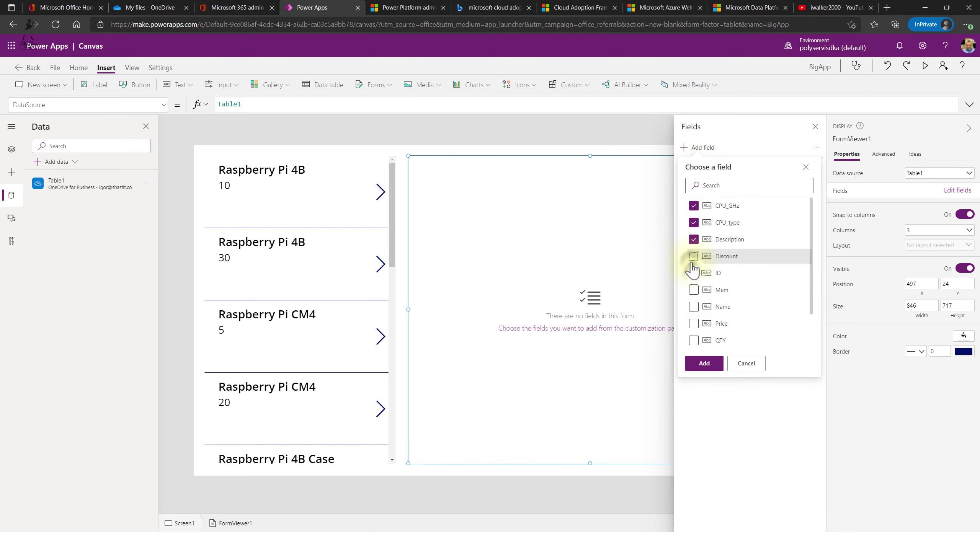
click(693, 273)
click(694, 289)
click(693, 306)
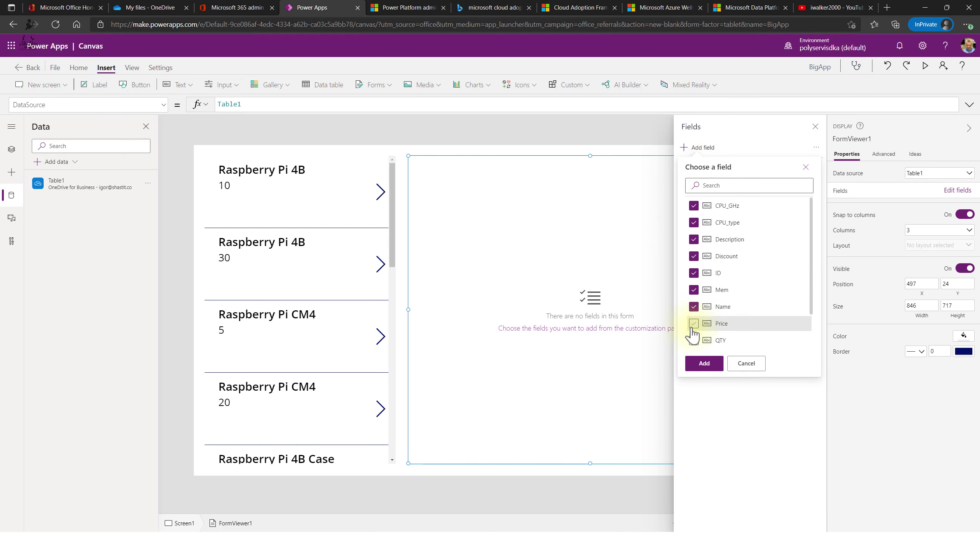
click(693, 323)
scroll(735, 285, down, 2)
click(693, 292)
click(694, 342)
click(713, 364)
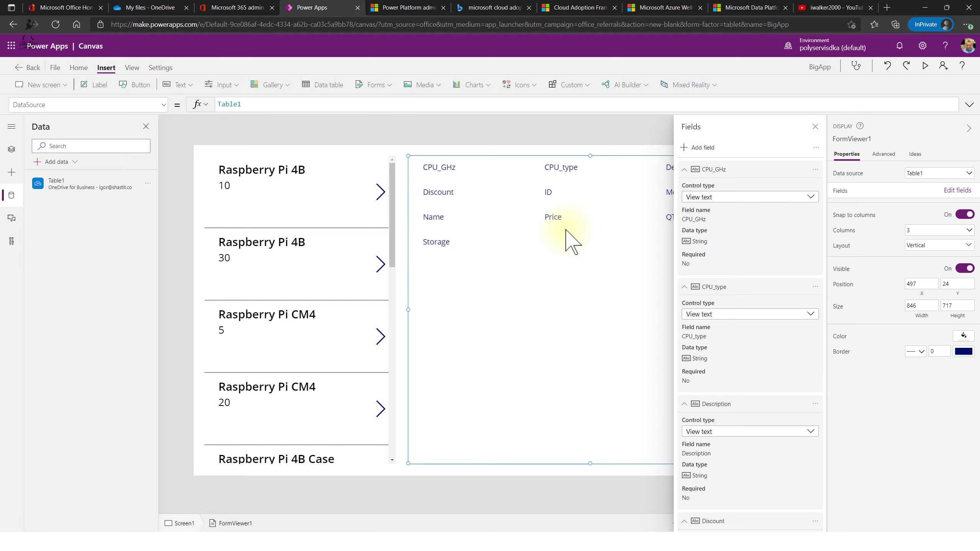
click(936, 232)
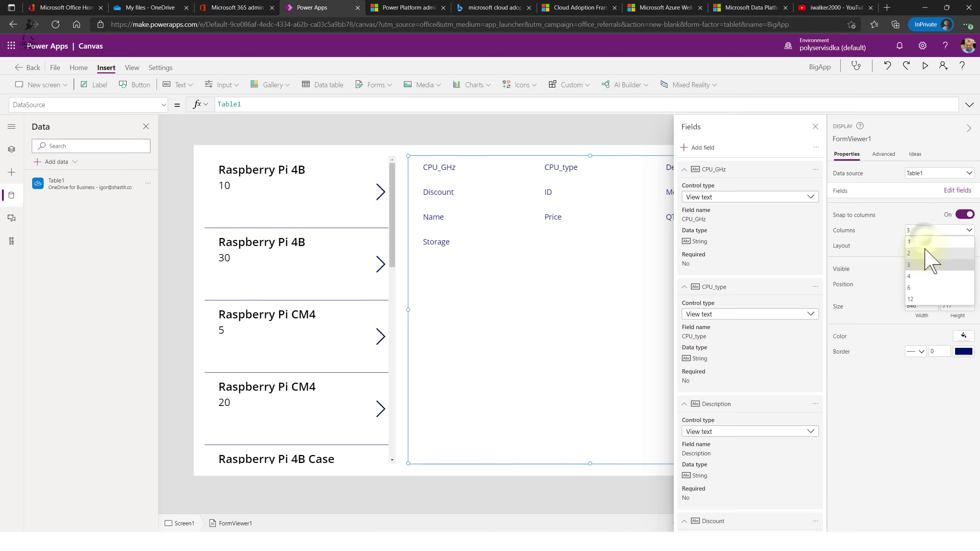
- Lay the form out in one column and place CPU_GHz after CPU_type
click(926, 242)
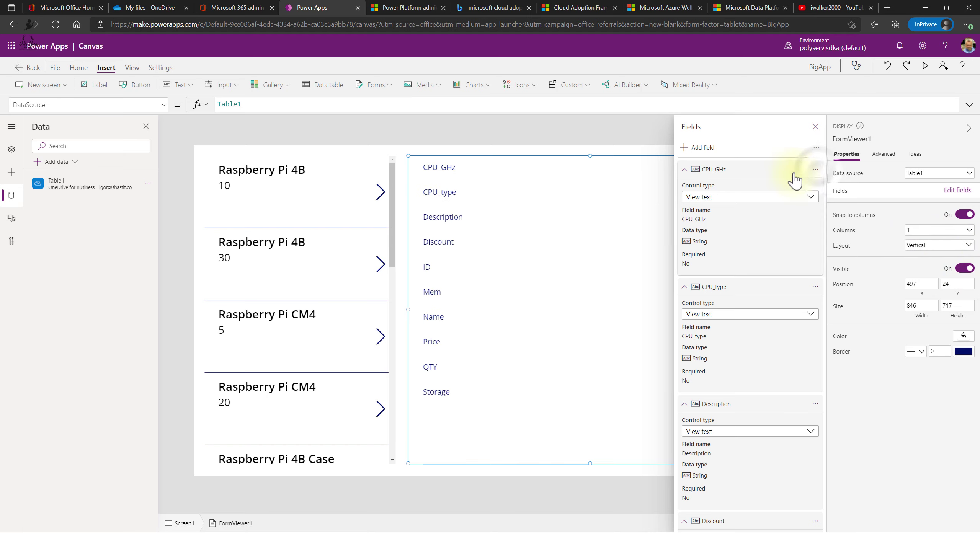
drag(820, 172, 813, 317)
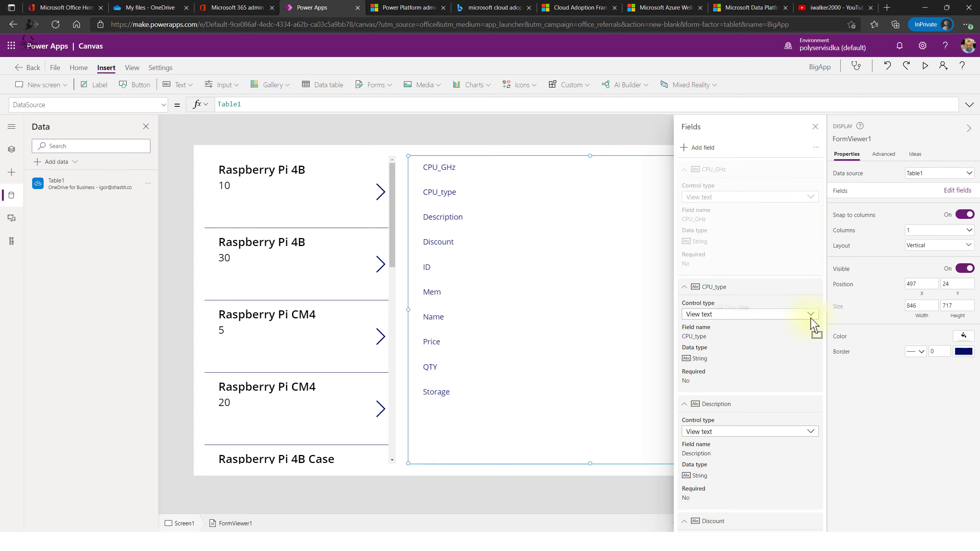
drag(798, 382, 825, 407)
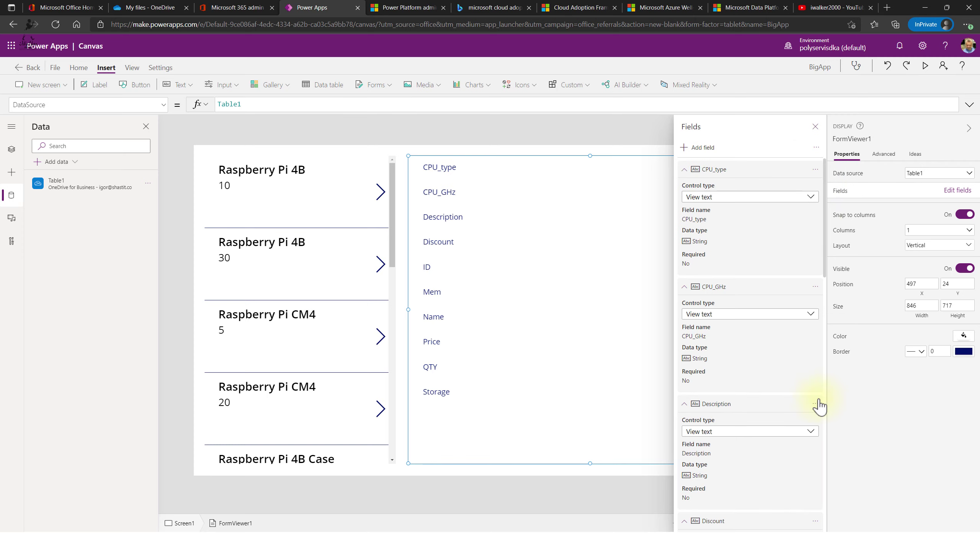
- Drag the Name field up the field list to above ID
scroll(787, 309, down, 7)
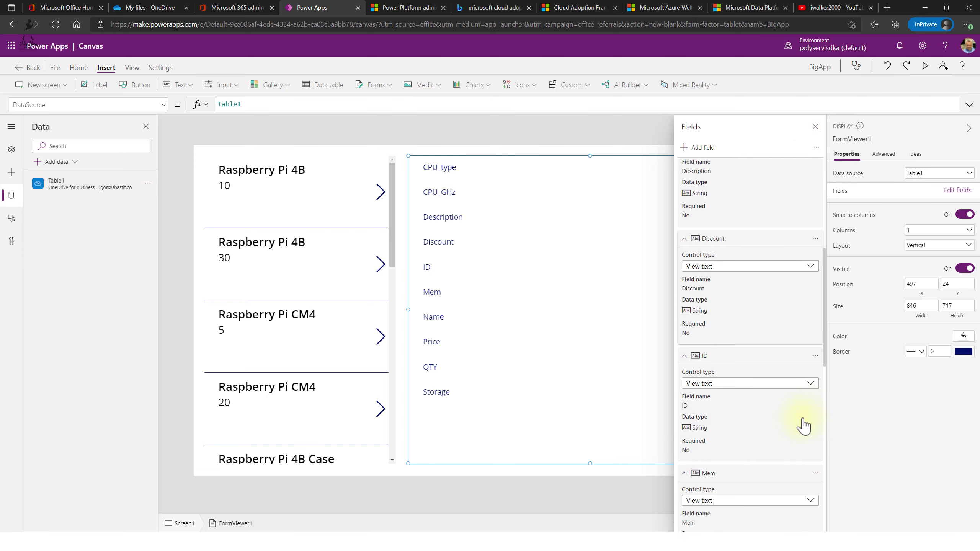
scroll(793, 357, down, 7)
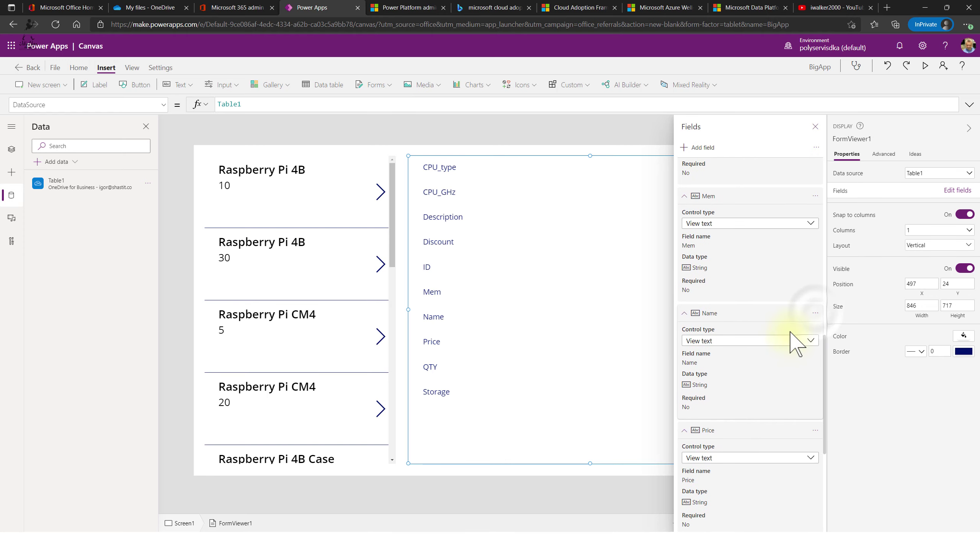
drag(815, 320, 785, 231)
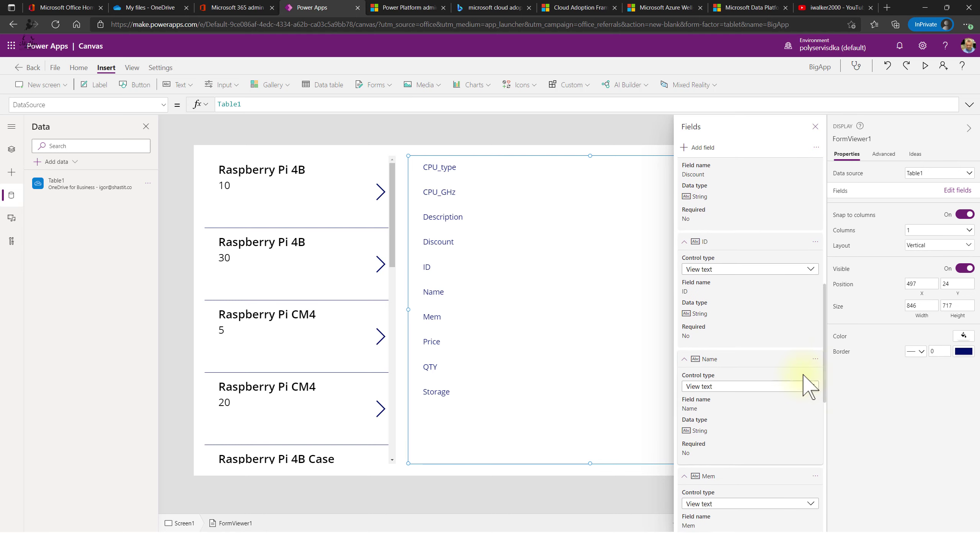
drag(813, 356, 814, 236)
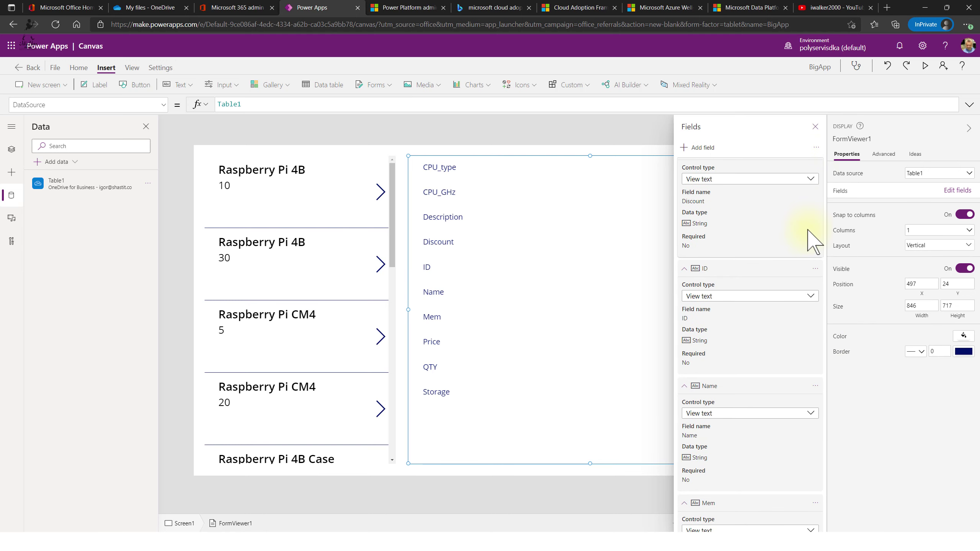
scroll(814, 237, up, 5)
scroll(809, 232, down, 1)
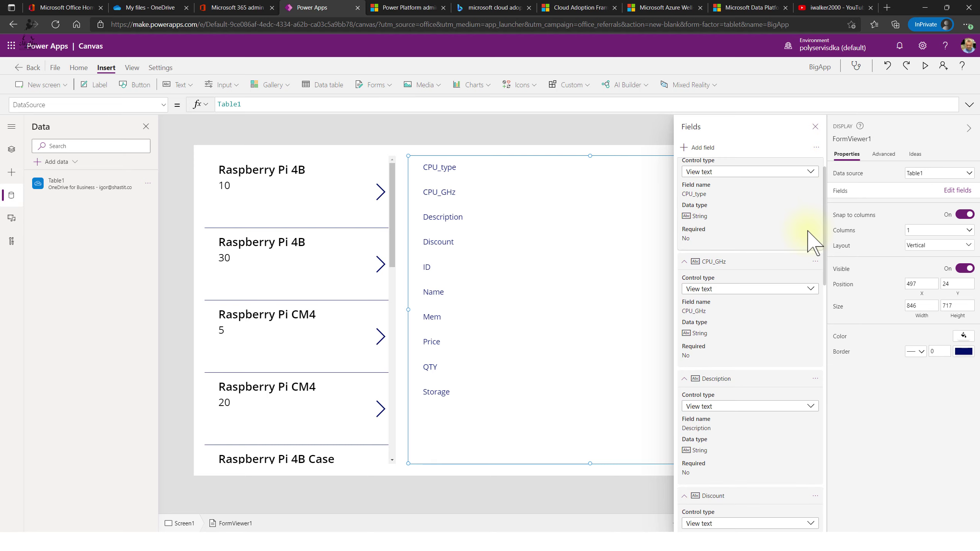
scroll(814, 242, up, 1)
scroll(814, 236, down, 5)
scroll(785, 366, down, 5)
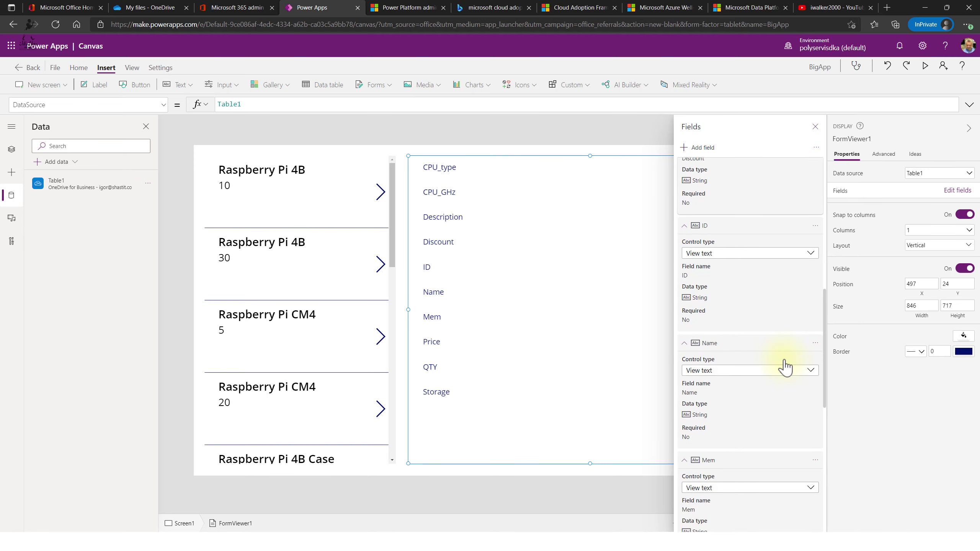
scroll(795, 360, down, 1)
drag(814, 340, 812, 224)
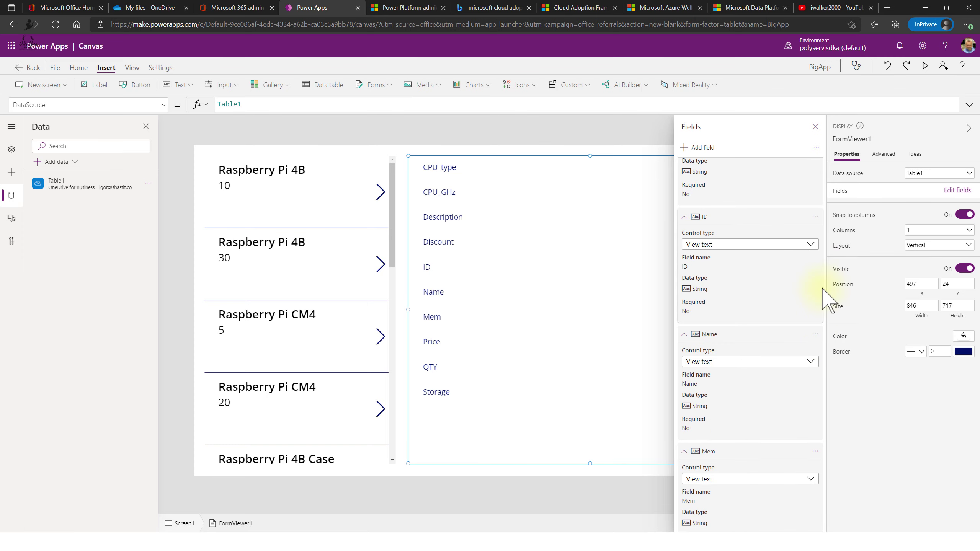
- Keep moving the Name field up past Description until it is first
scroll(814, 362, up, 5)
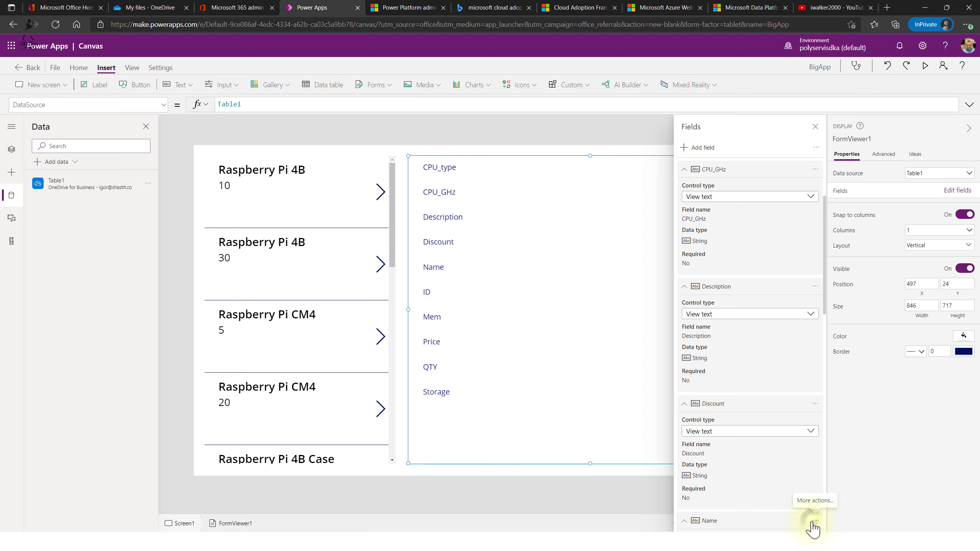
scroll(791, 255, down, 5)
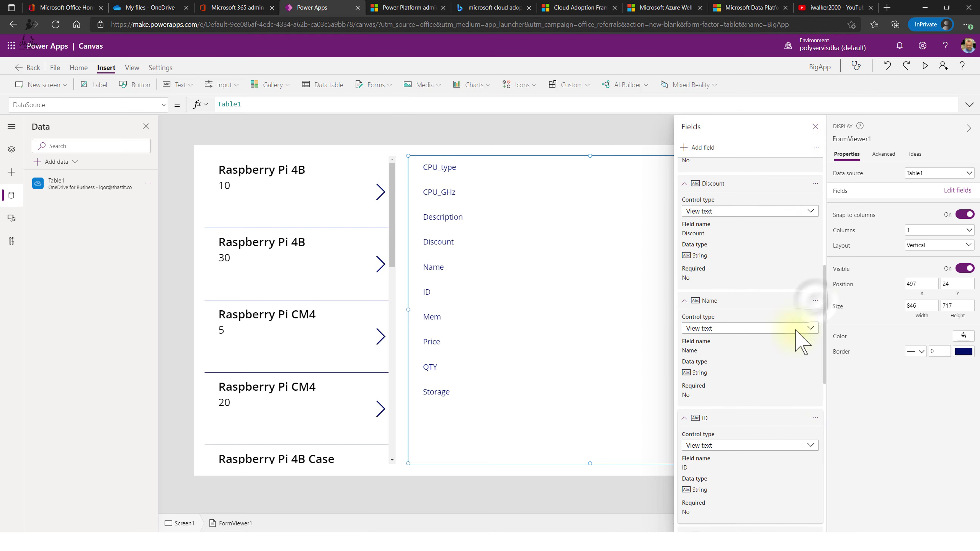
drag(814, 305, 783, 257)
drag(815, 348, 809, 333)
drag(813, 380, 787, 250)
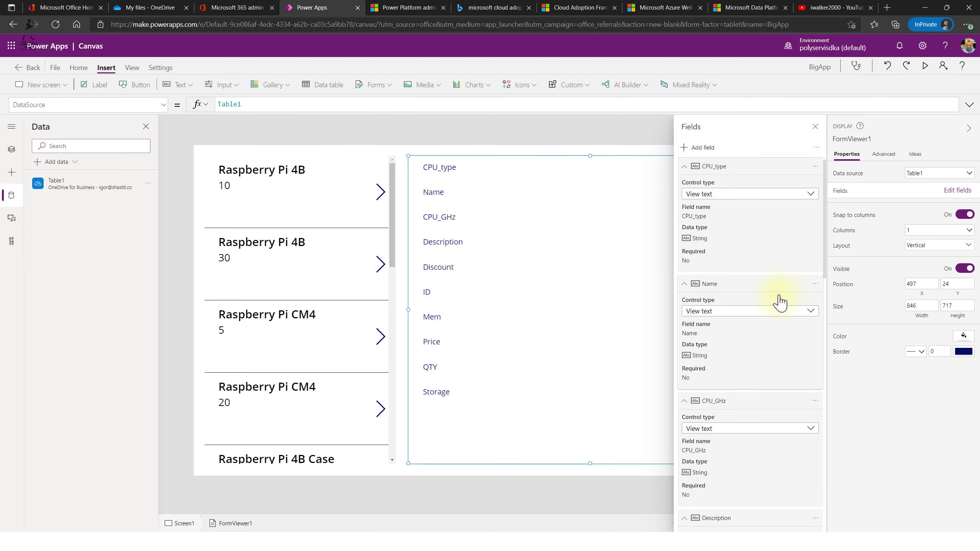
drag(816, 286, 801, 208)
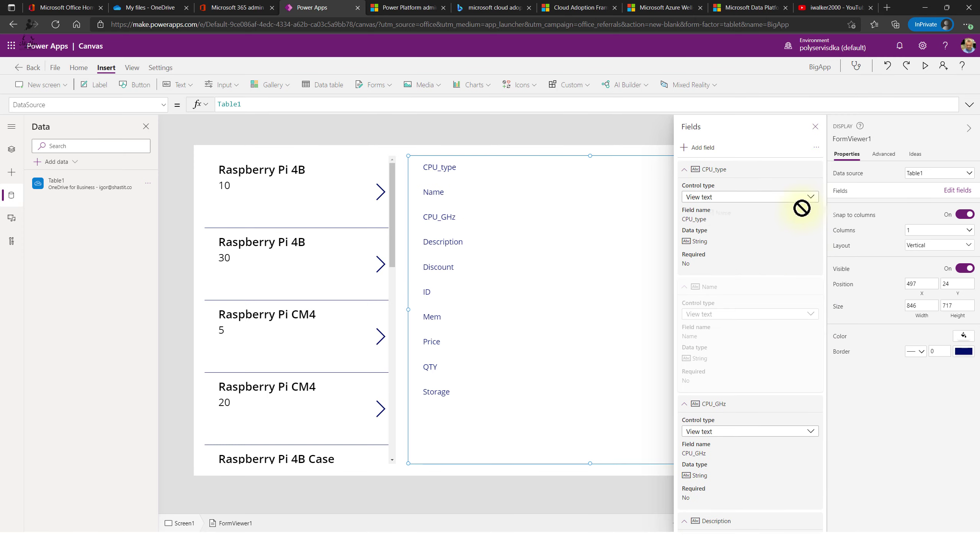
drag(803, 172, 802, 170)
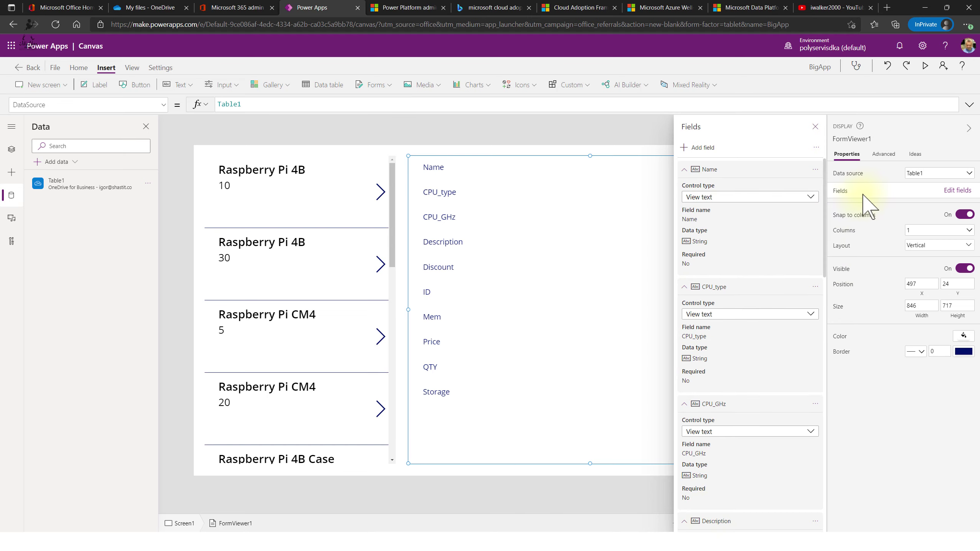
- Set FormViewer1's Item property to Gallery1.Selected in its Advanced properties
click(815, 127)
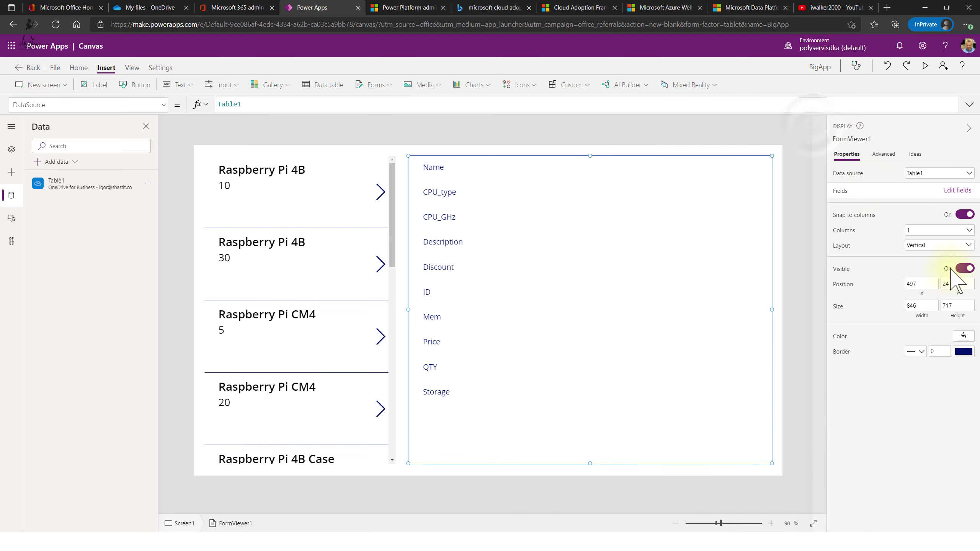
click(885, 155)
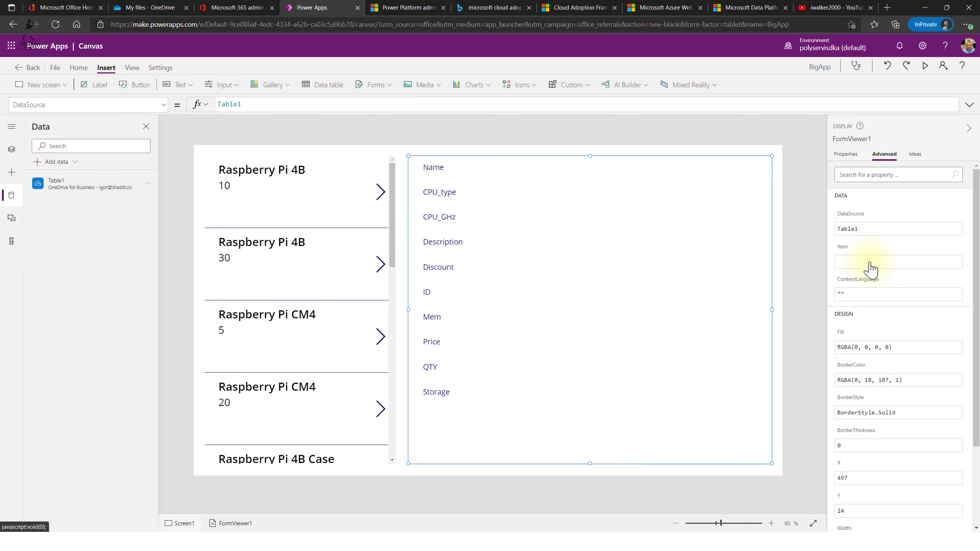
click(849, 263)
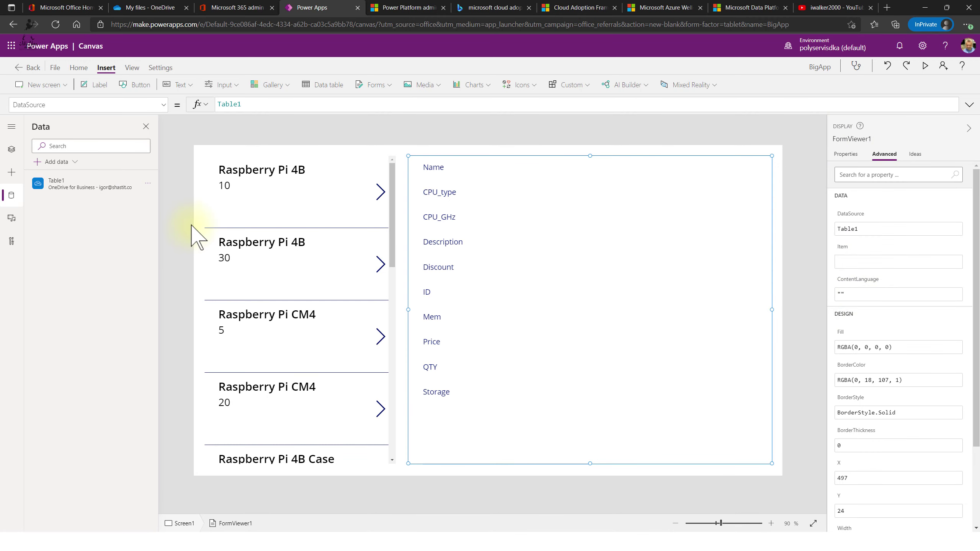
click(11, 149)
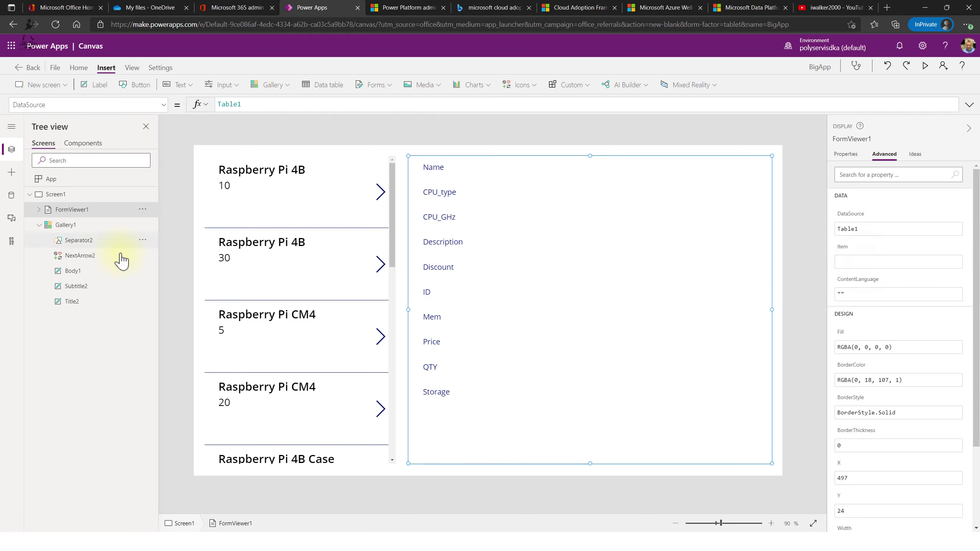
click(865, 266)
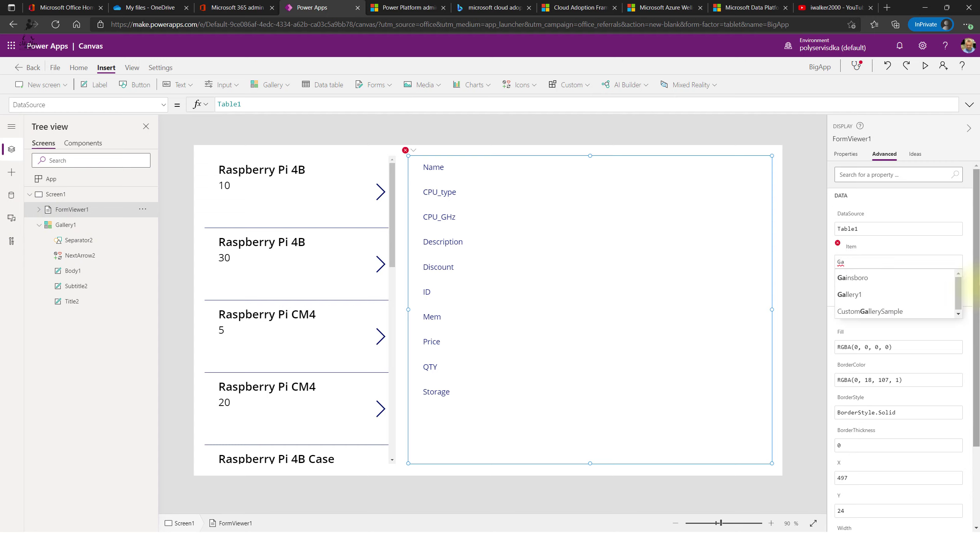
key(Down)
key(Down)
key(Return)
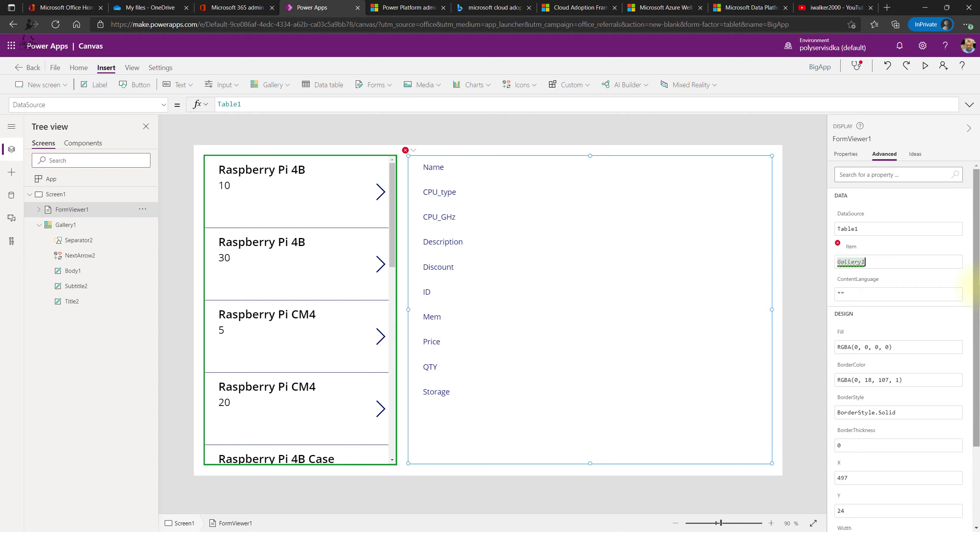
text(.)
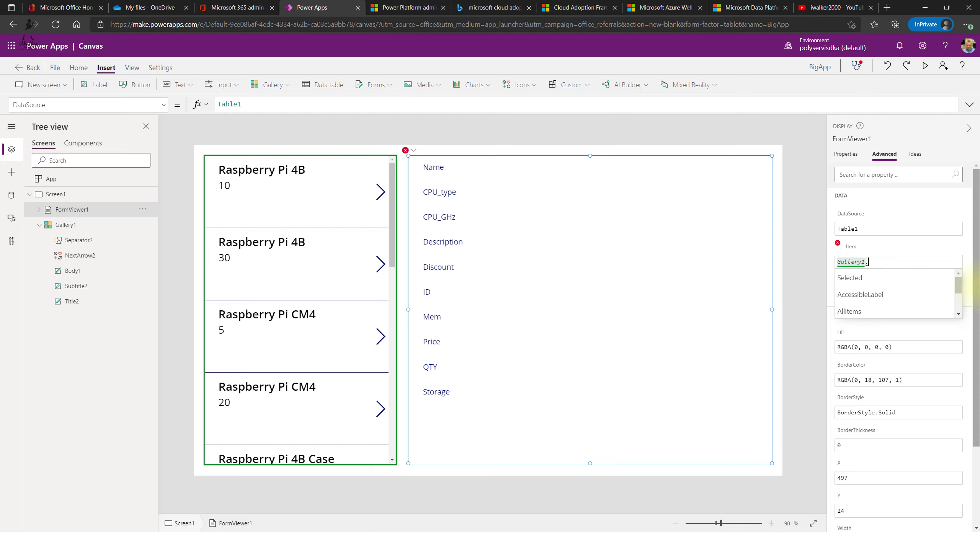
key(Down)
key(Return)
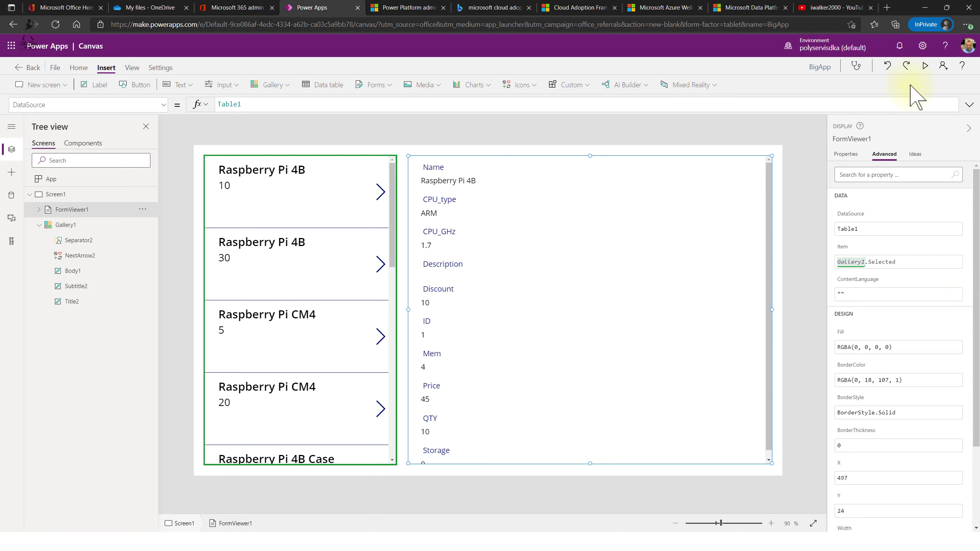
- Preview the app and select CM4, TF Card, Case, Banana Win Board, GMK NucBOX, then Compute Module
click(925, 65)
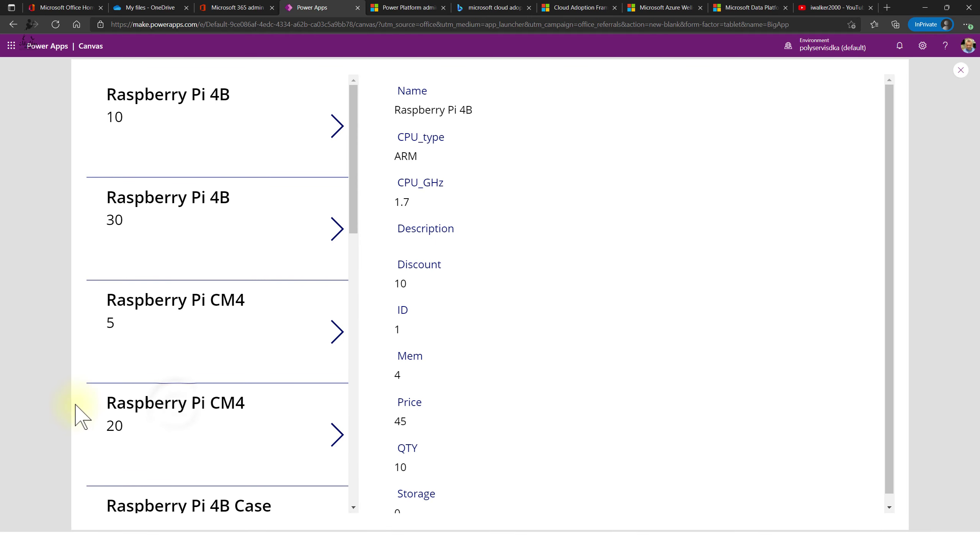
click(176, 404)
scroll(205, 395, down, 8)
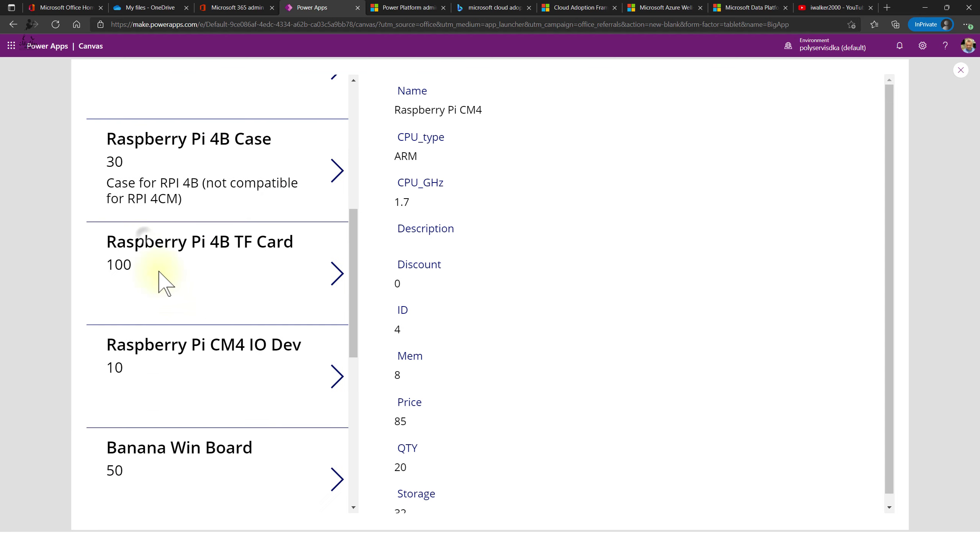
click(163, 283)
click(192, 138)
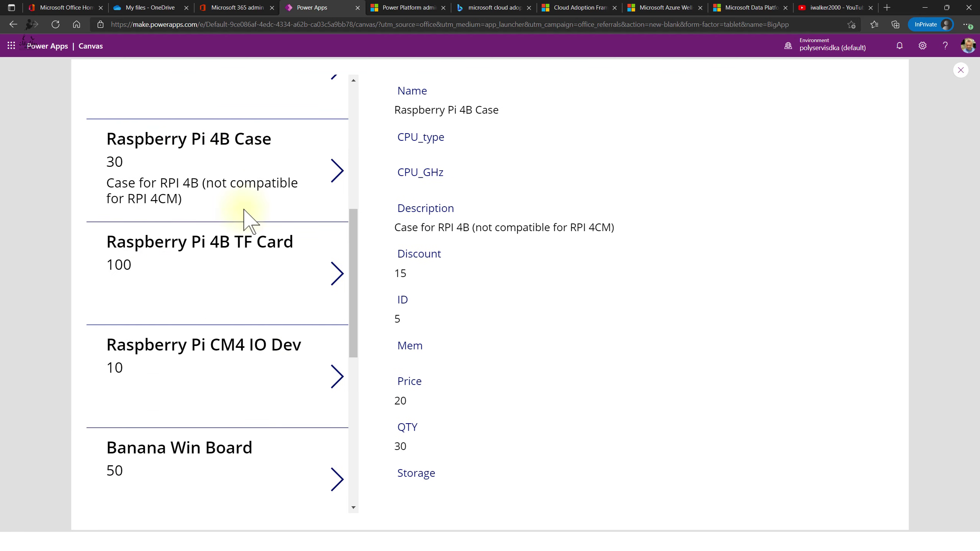
scroll(244, 211, down, 4)
click(202, 263)
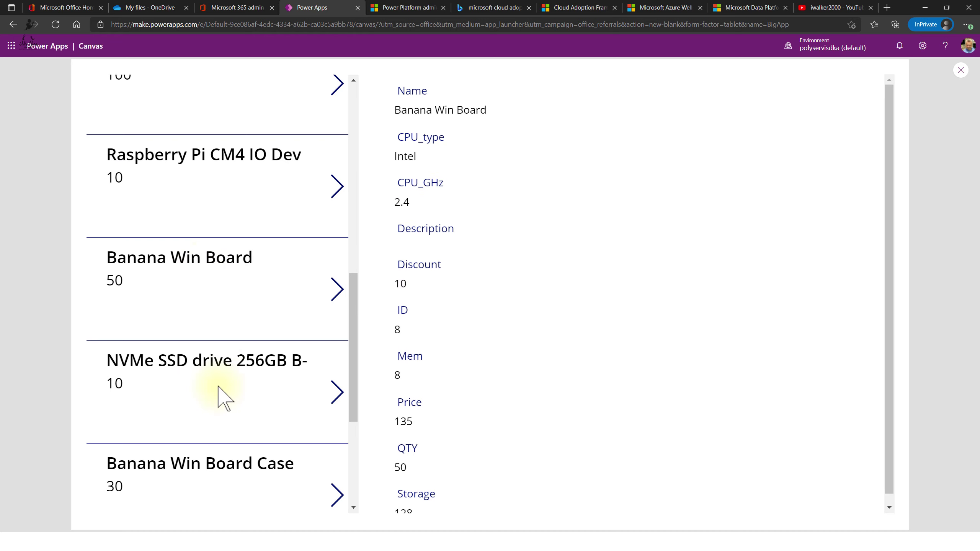
scroll(224, 398, down, 5)
click(145, 328)
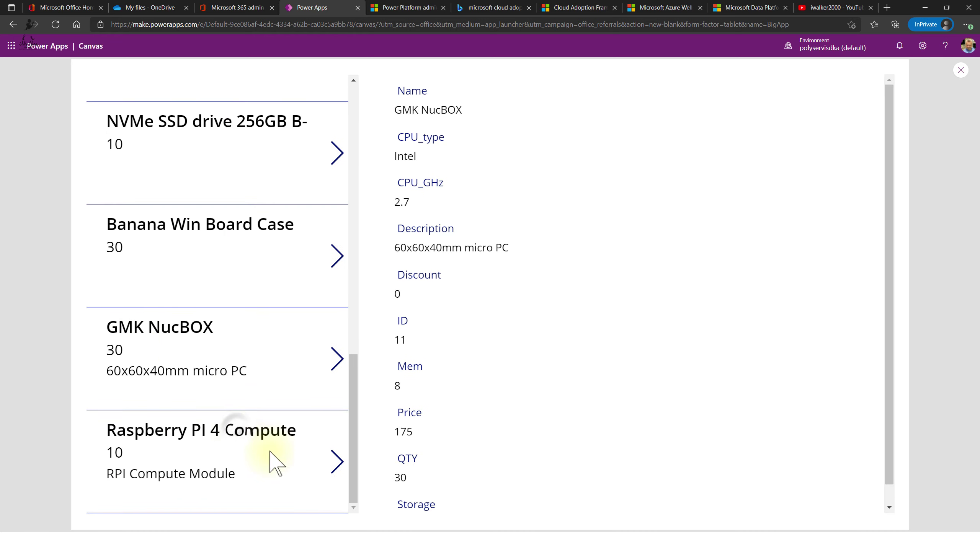
click(237, 428)
scroll(236, 367, up, 15)
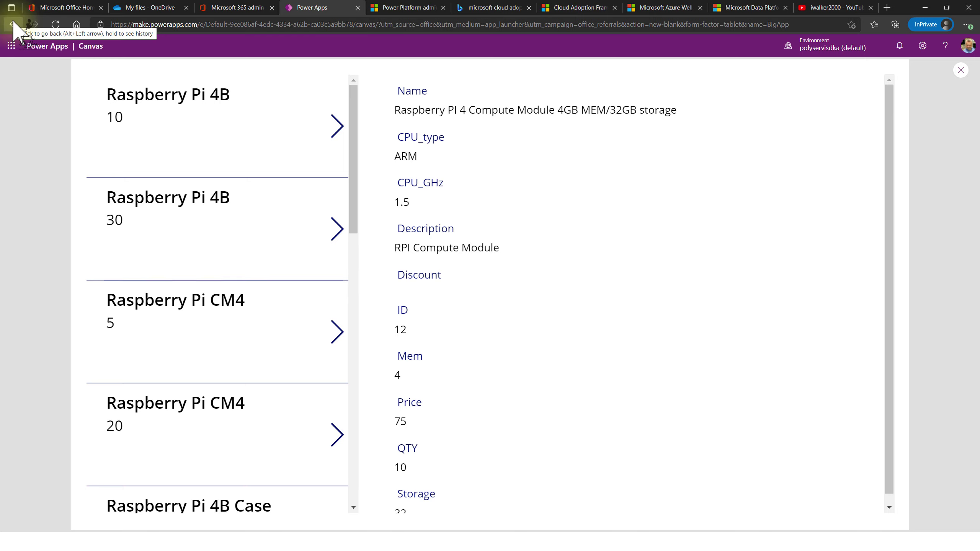
- Go back to the Create page, browse the app templates, and bring up the Apps list
click(14, 24)
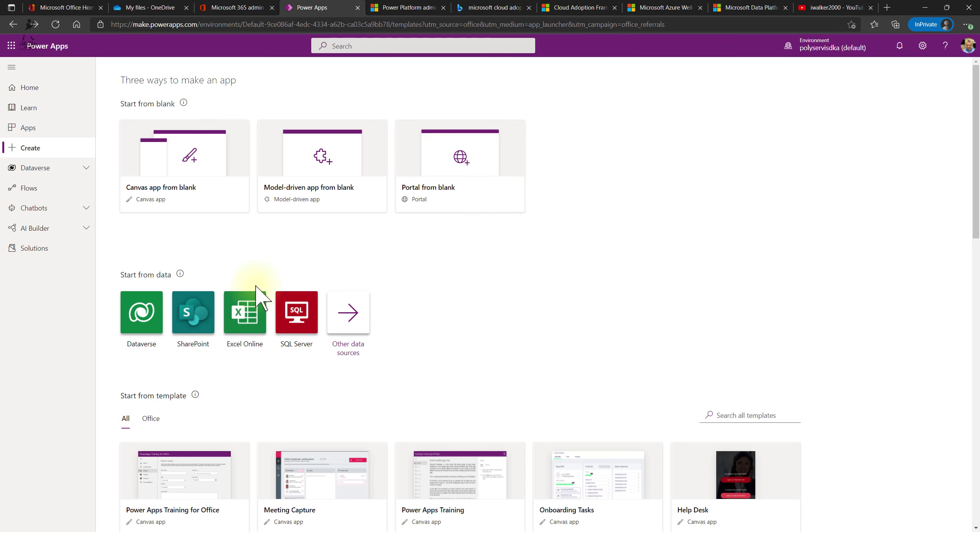
scroll(525, 307, down, 15)
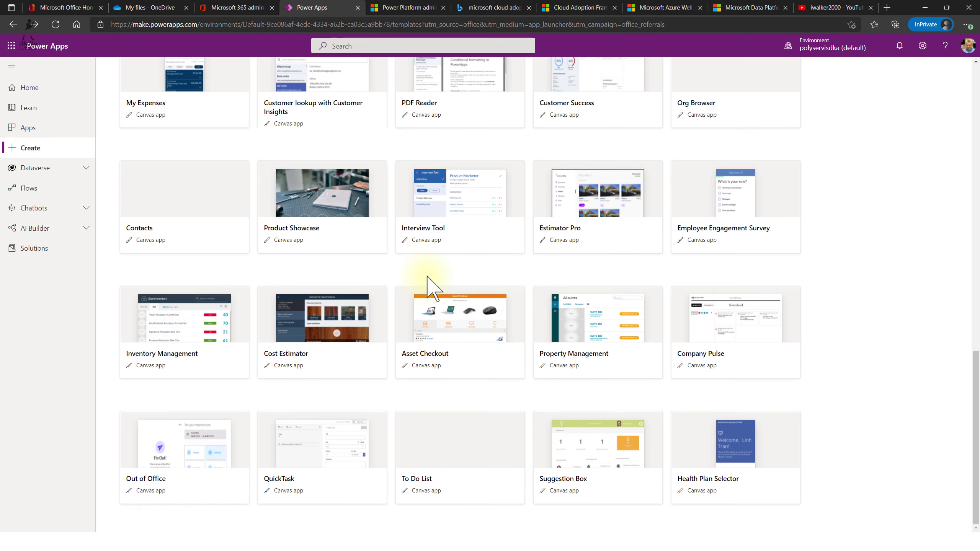
scroll(433, 287, up, 15)
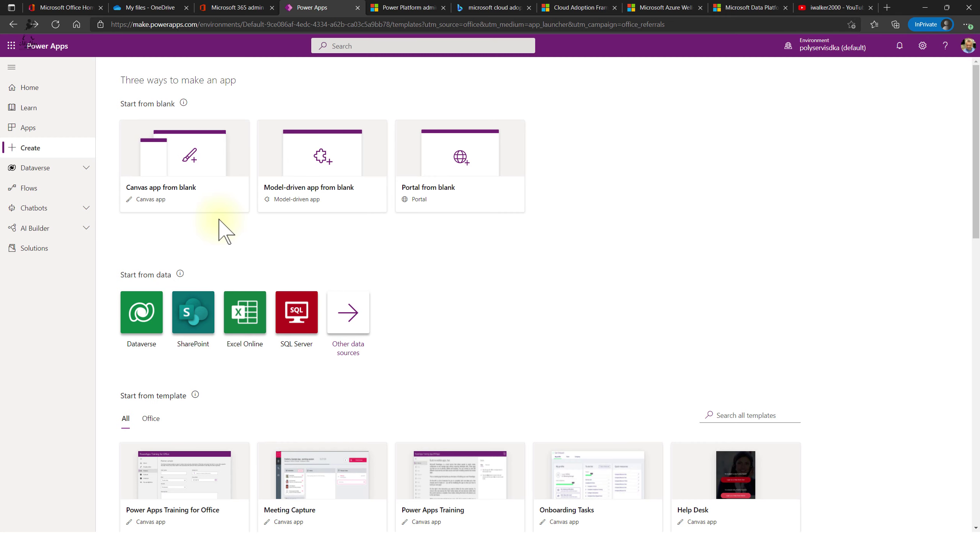
scroll(274, 197, down, 3)
scroll(386, 231, up, 3)
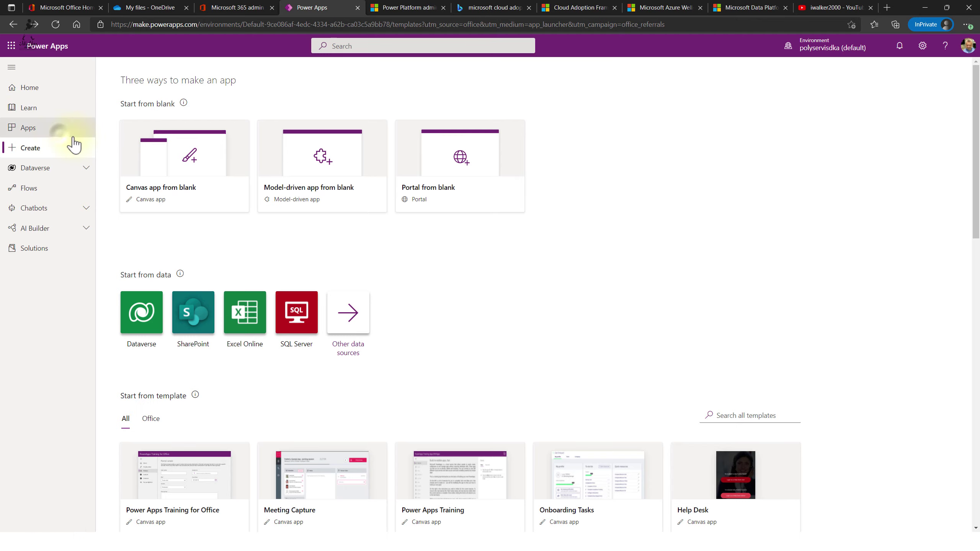
click(58, 130)
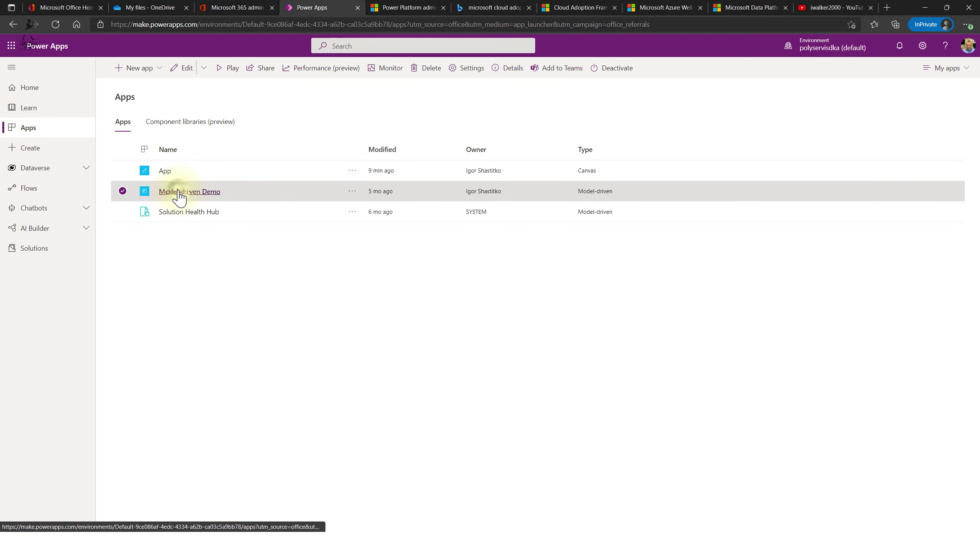
click(175, 191)
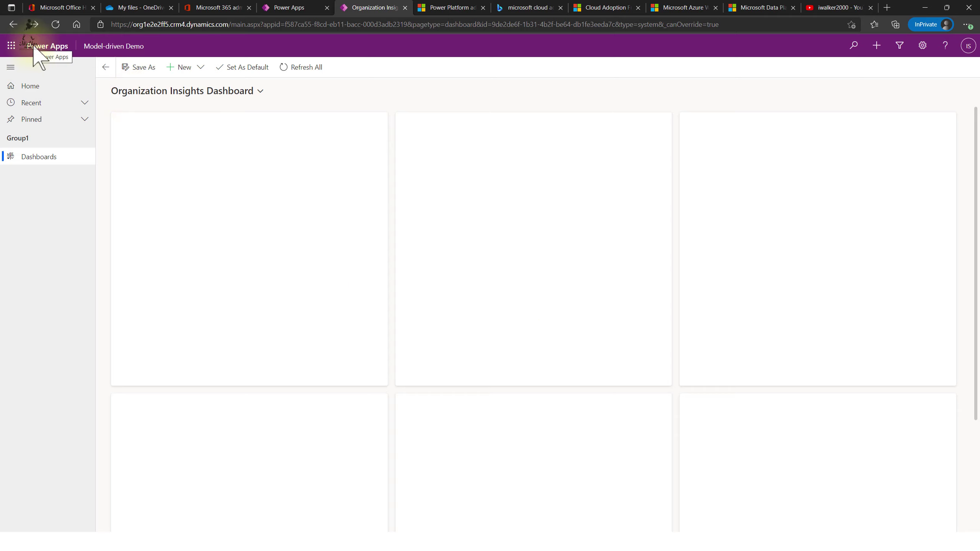
click(23, 87)
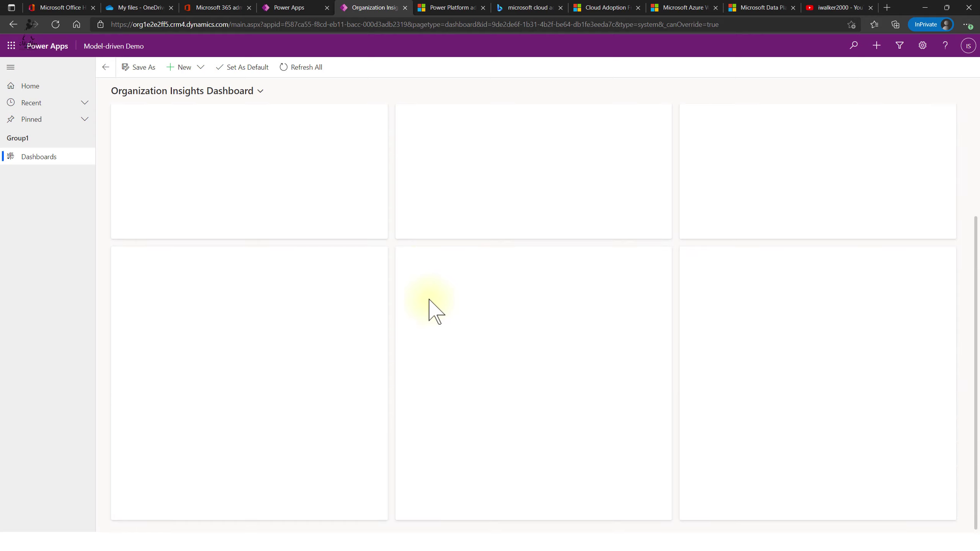
click(258, 93)
click(287, 110)
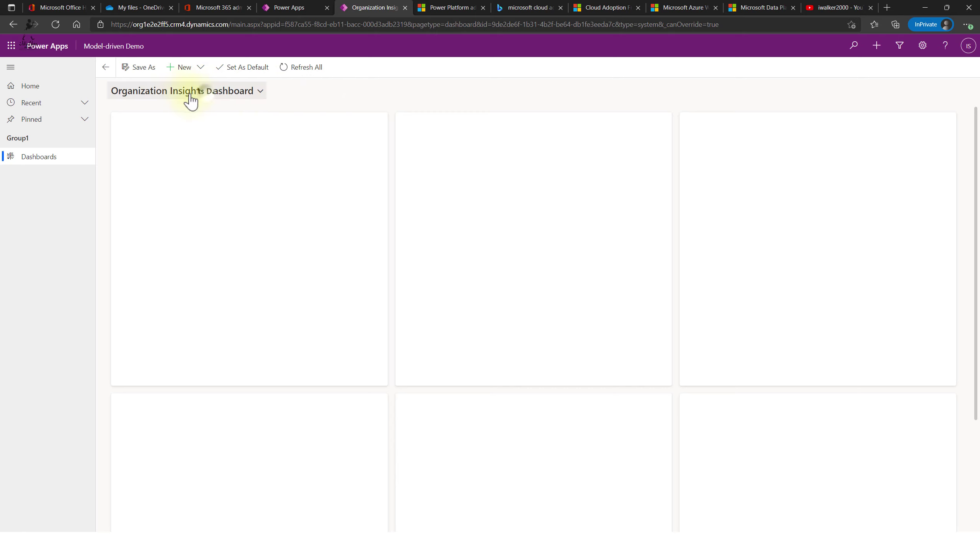
click(207, 92)
click(174, 128)
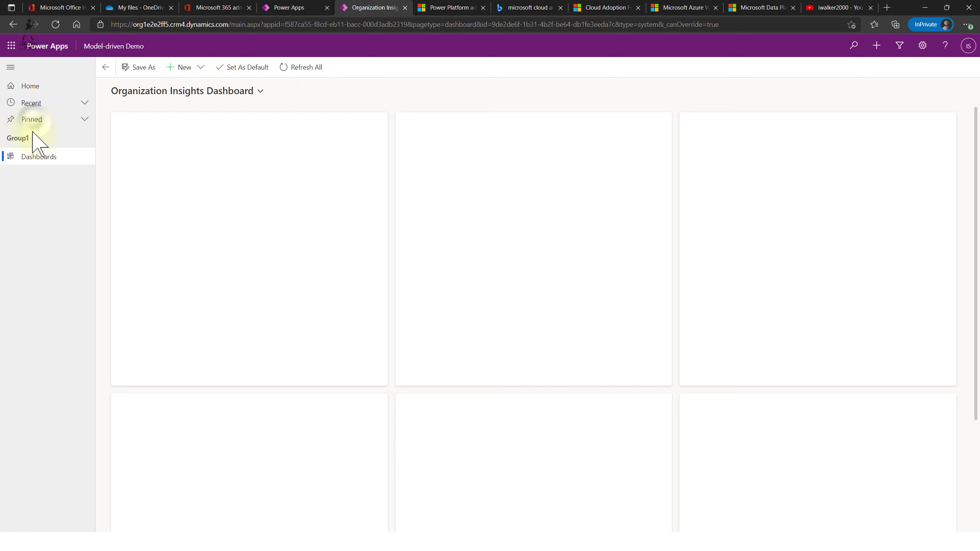
click(33, 122)
click(38, 109)
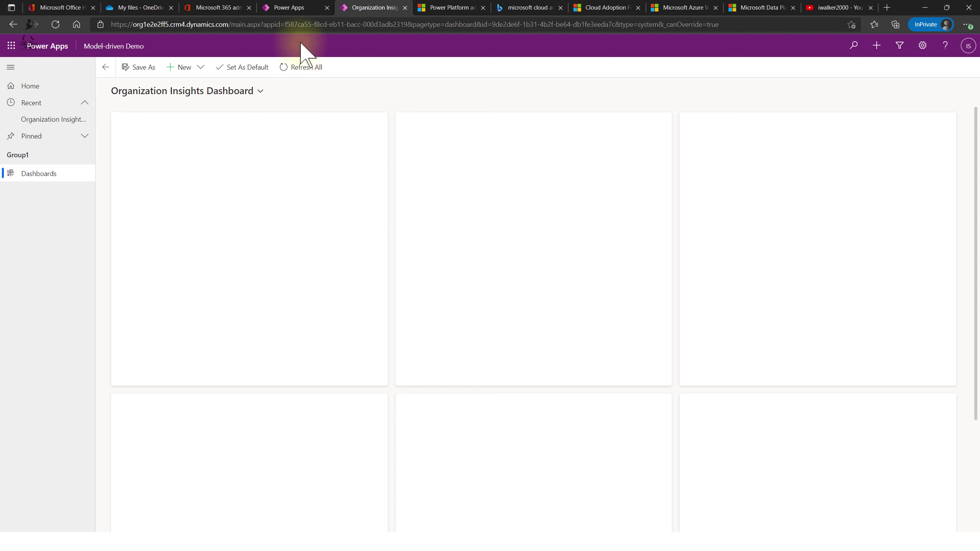
click(405, 7)
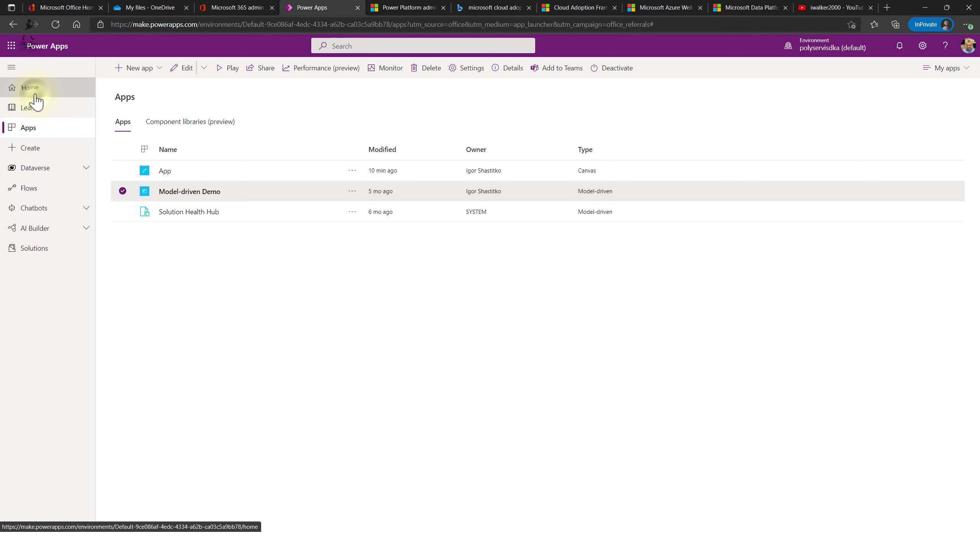
- Check the available environments from Power Apps Home, then select MUK in the admin center
click(35, 91)
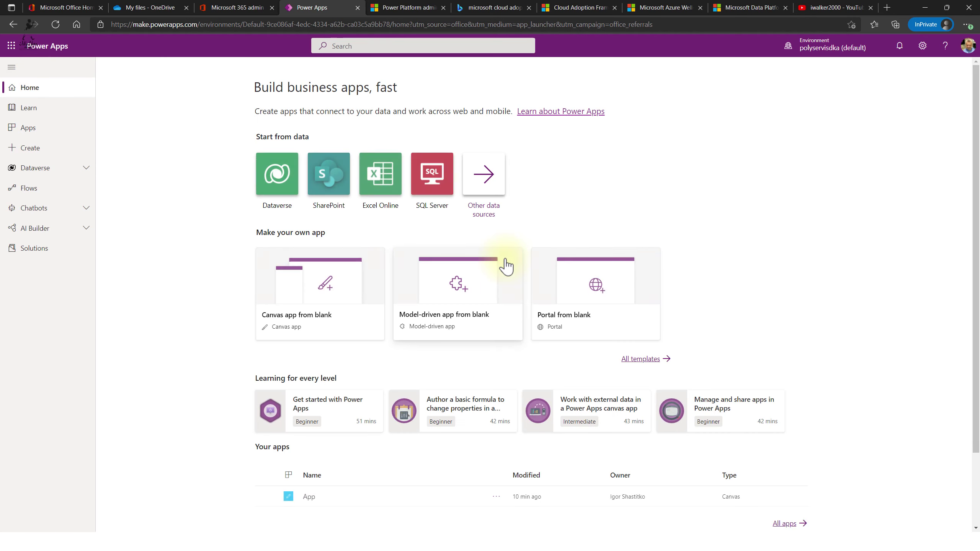
click(854, 54)
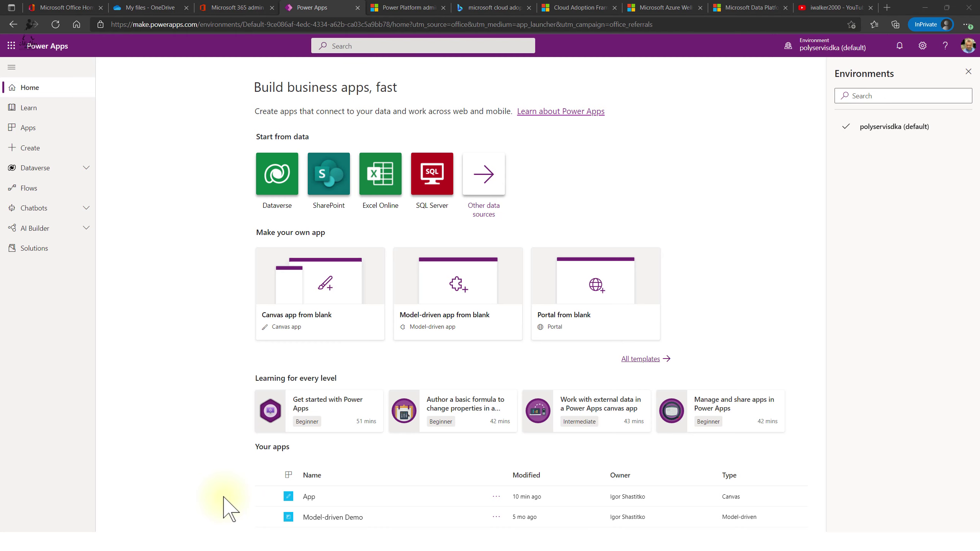
key(alt+Tab)
click(151, 162)
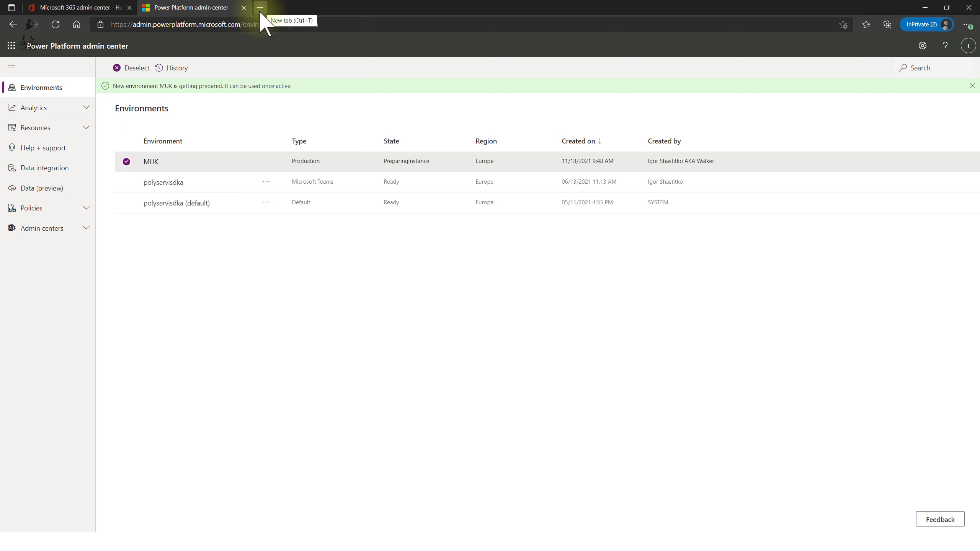
- Check the user's licences in Microsoft 365 admin, then return to the environments list
click(96, 8)
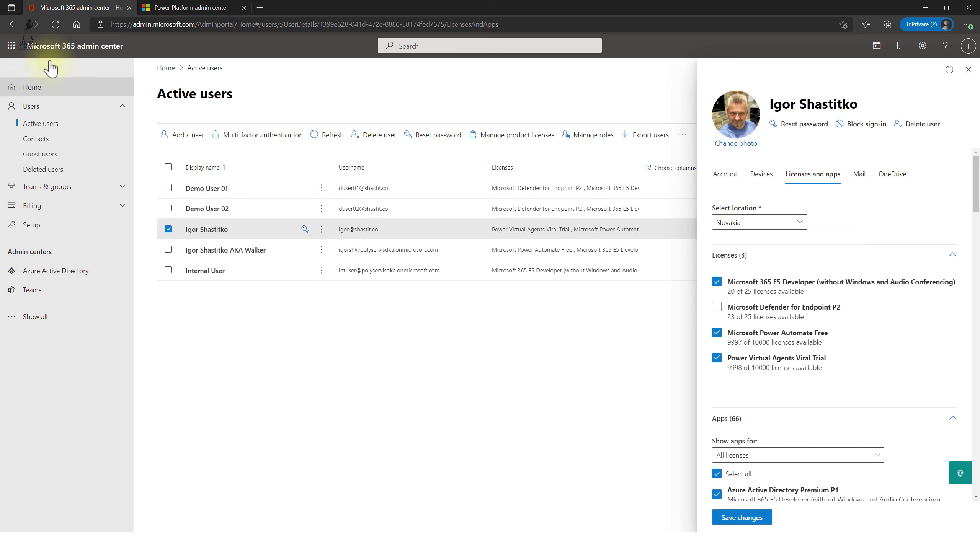
click(199, 8)
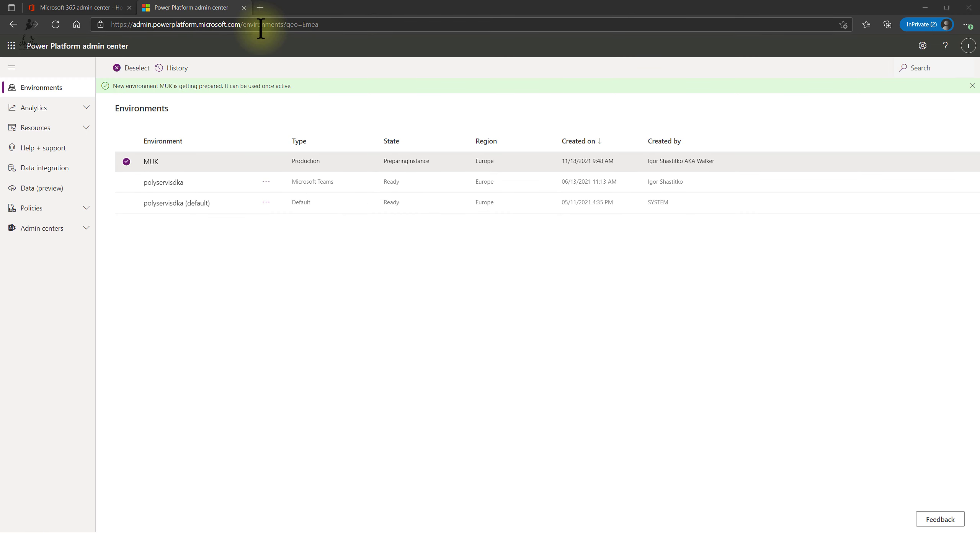
key(alt+Tab)
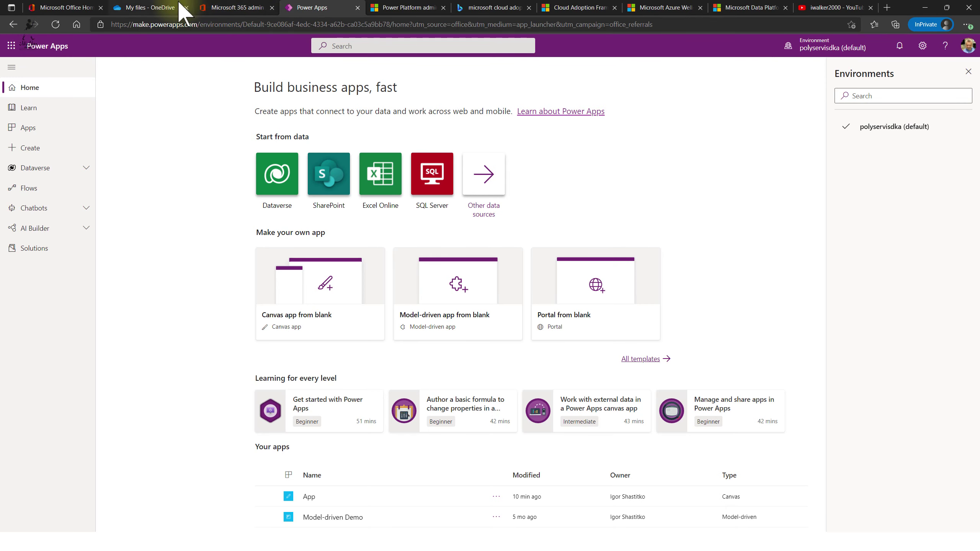
key(alt+Tab)
- Open a new InPrivate tab and enter make.powerapps.com as the address
click(260, 7)
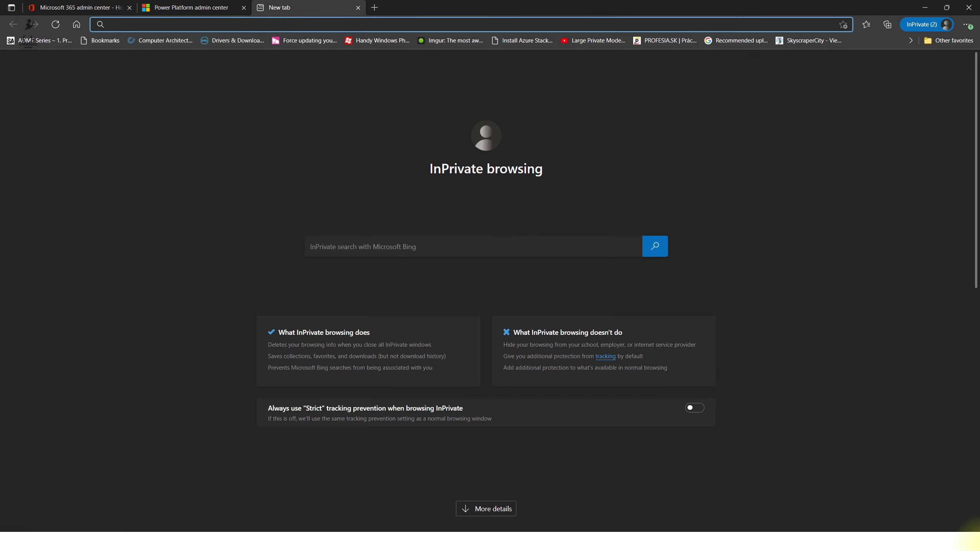
text(make)
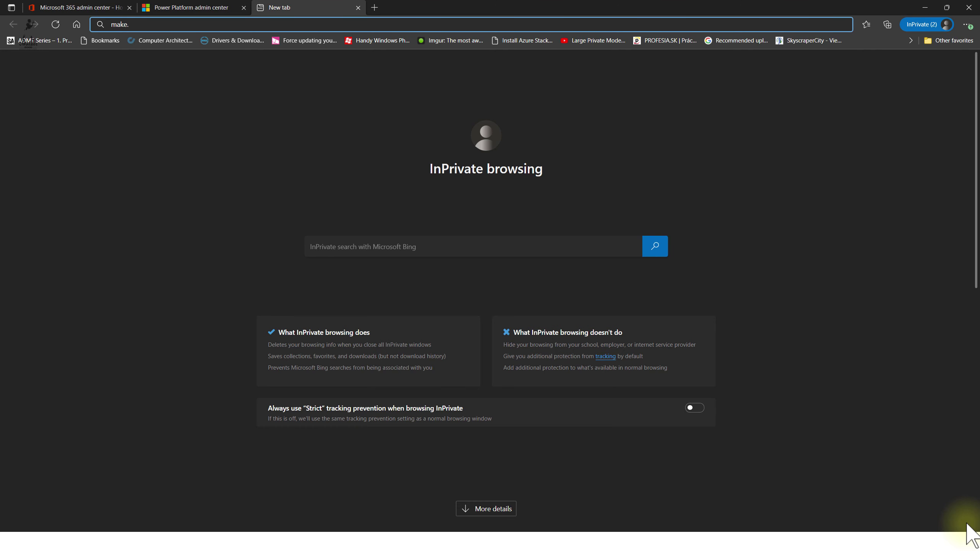
text(p)
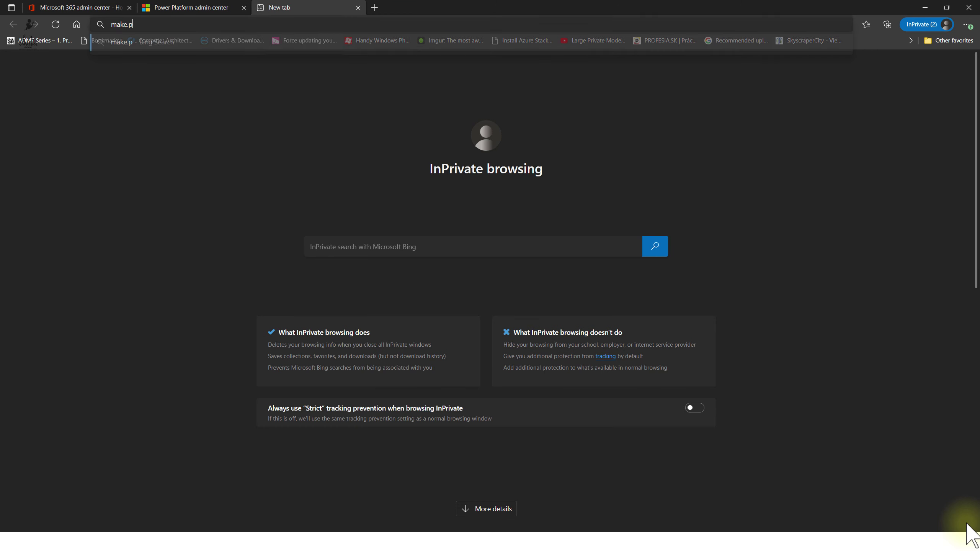
text(owerapps.com)
- Load the Power Apps maker site, switch to the MUK environment, and list Dataverse tables
key(Return)
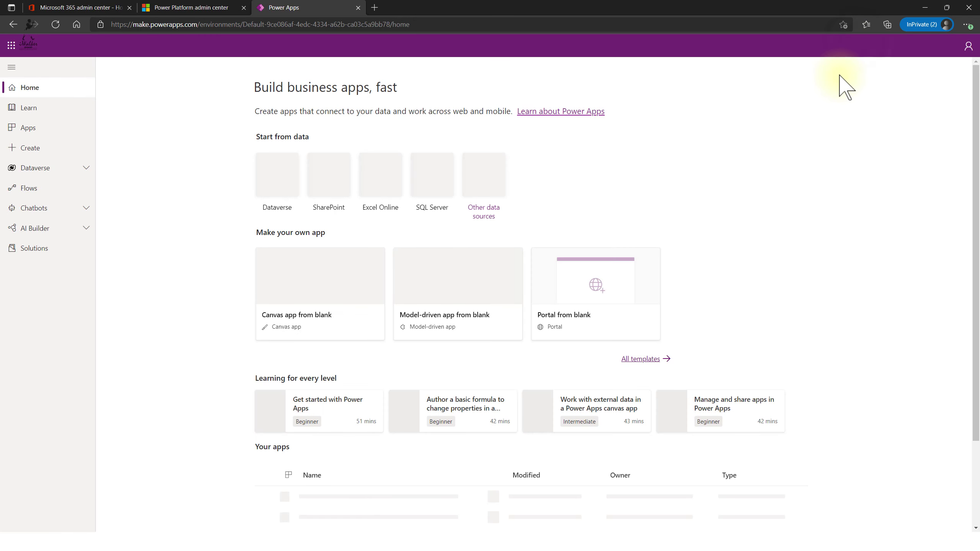
click(860, 49)
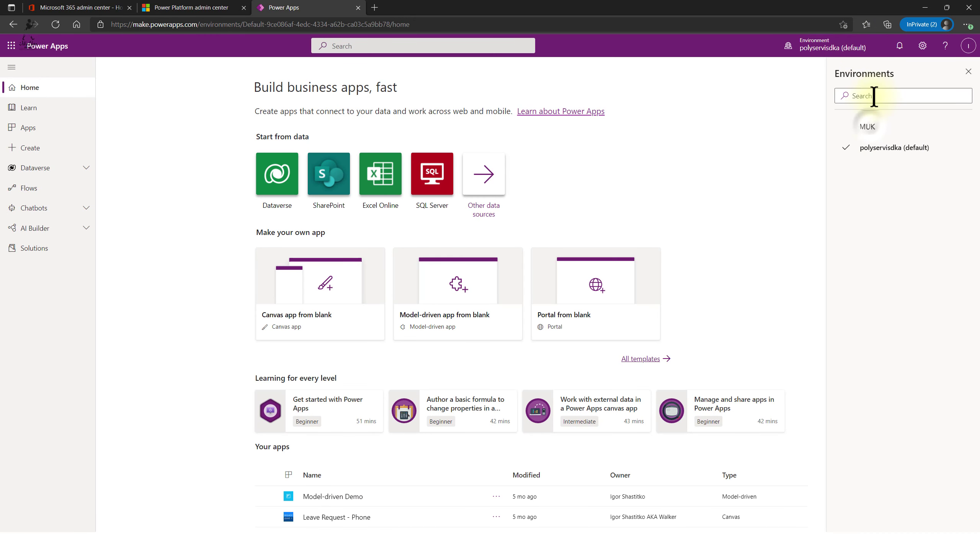
click(871, 126)
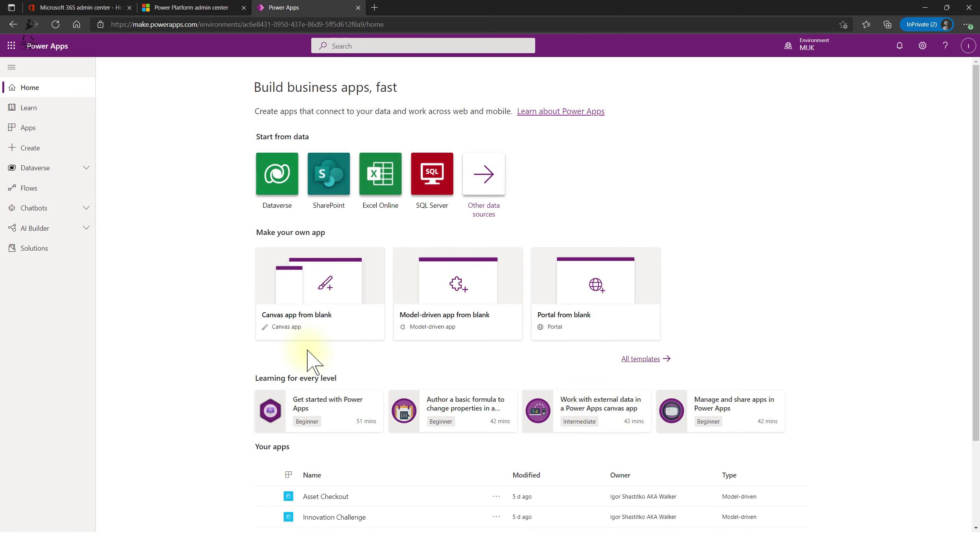
click(40, 170)
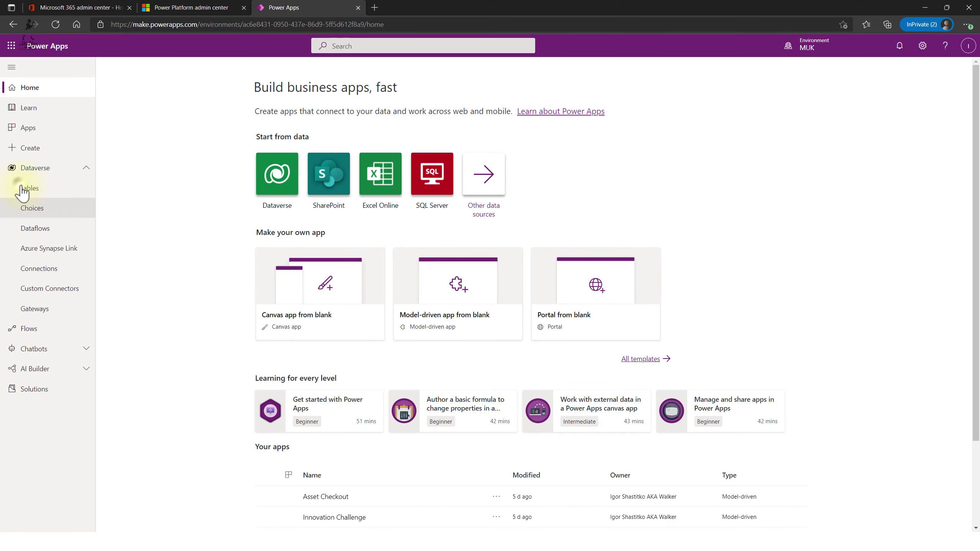
click(30, 188)
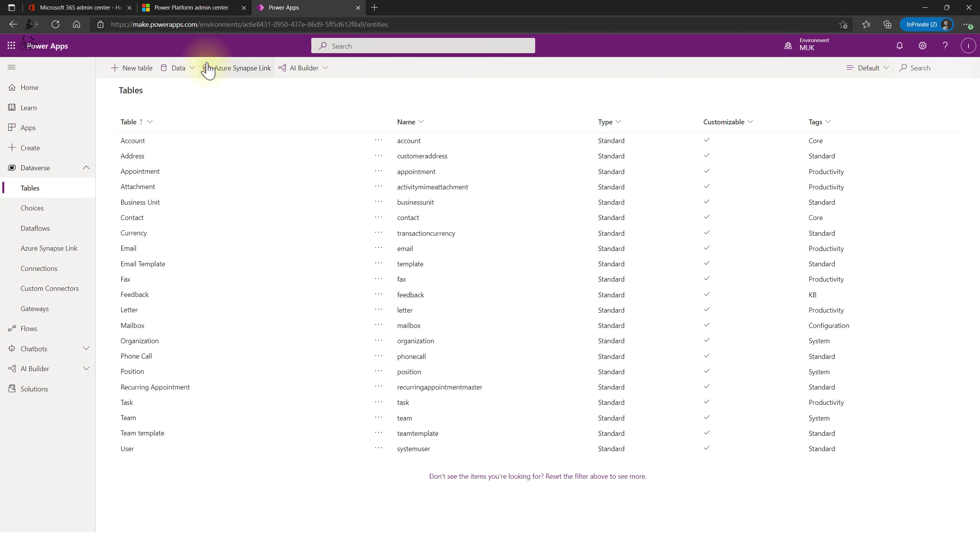
- Browse the Account table's Views, Relationships and Business rules, then open Account Lookup View
click(135, 140)
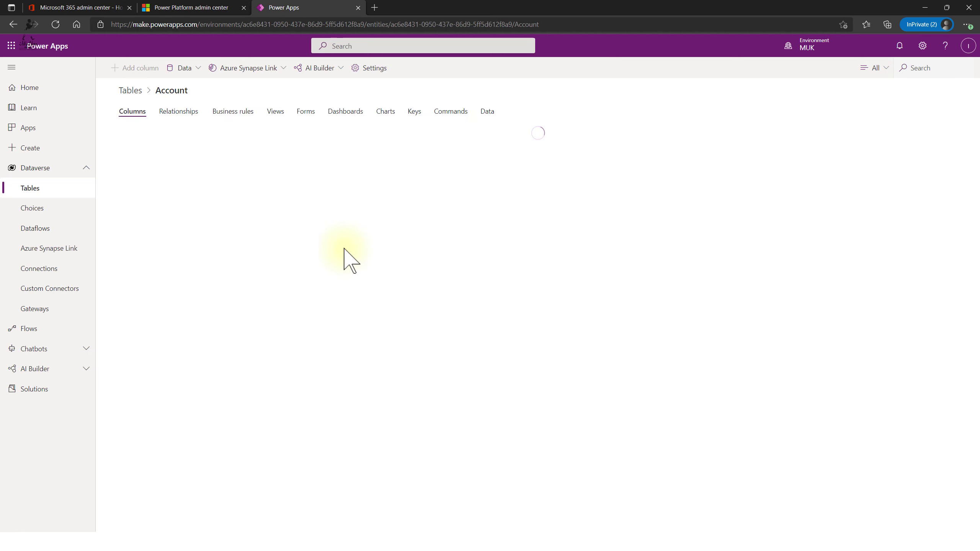
click(277, 112)
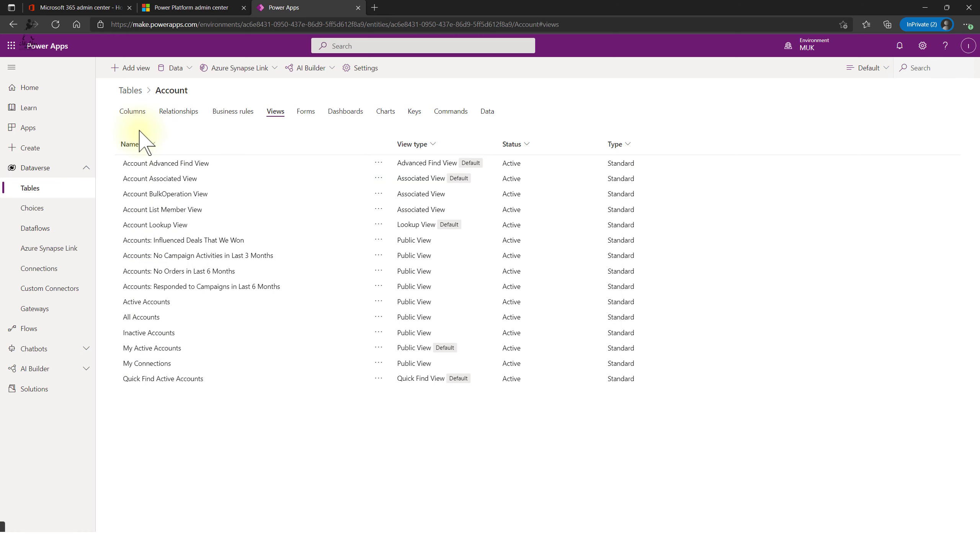
click(188, 113)
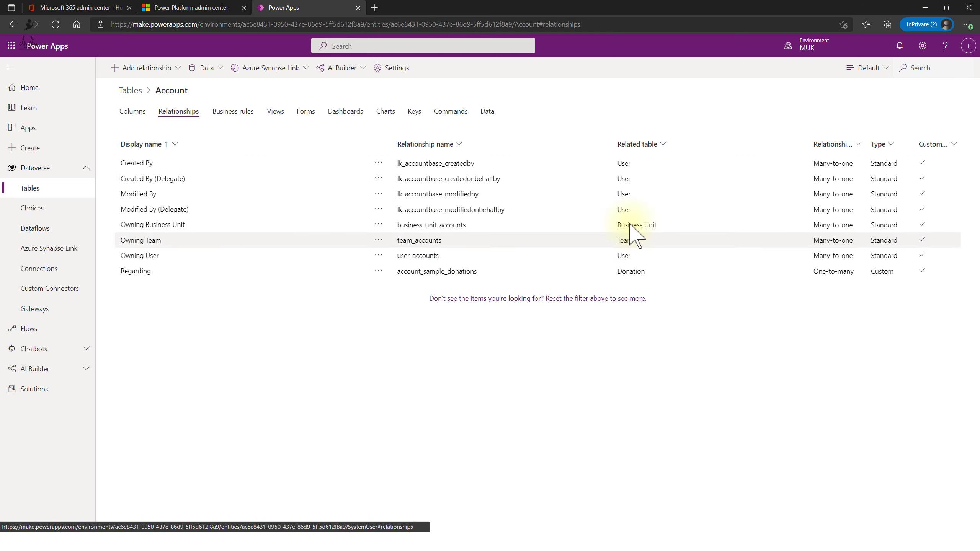
click(244, 121)
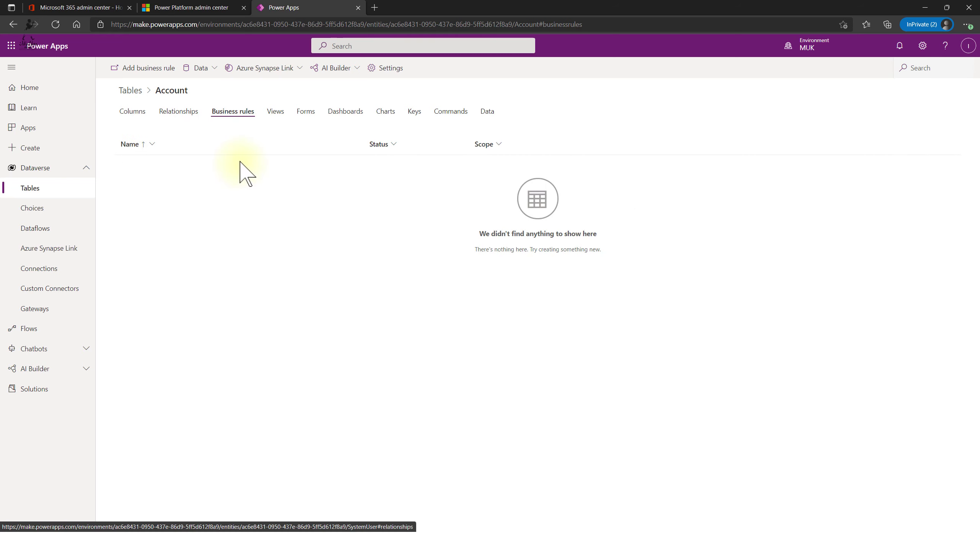
click(278, 113)
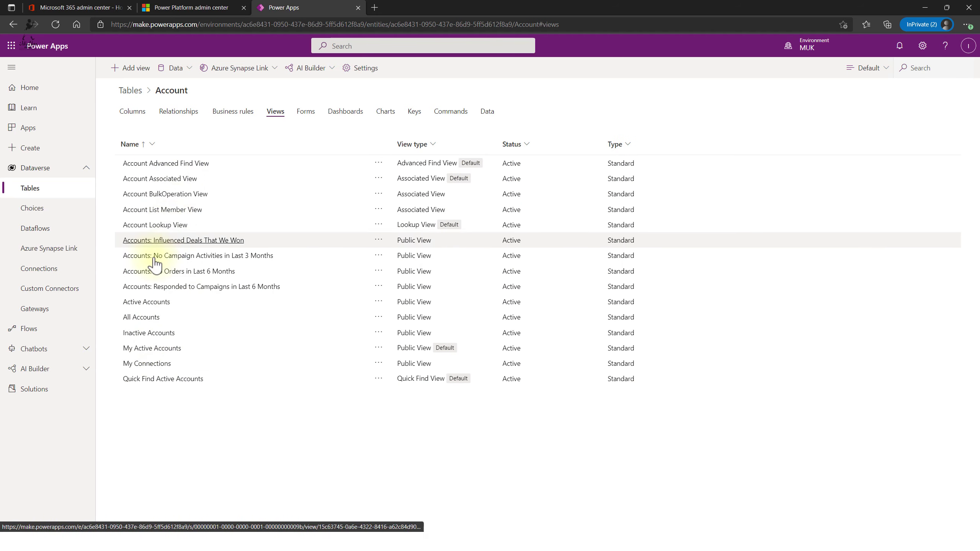
click(160, 225)
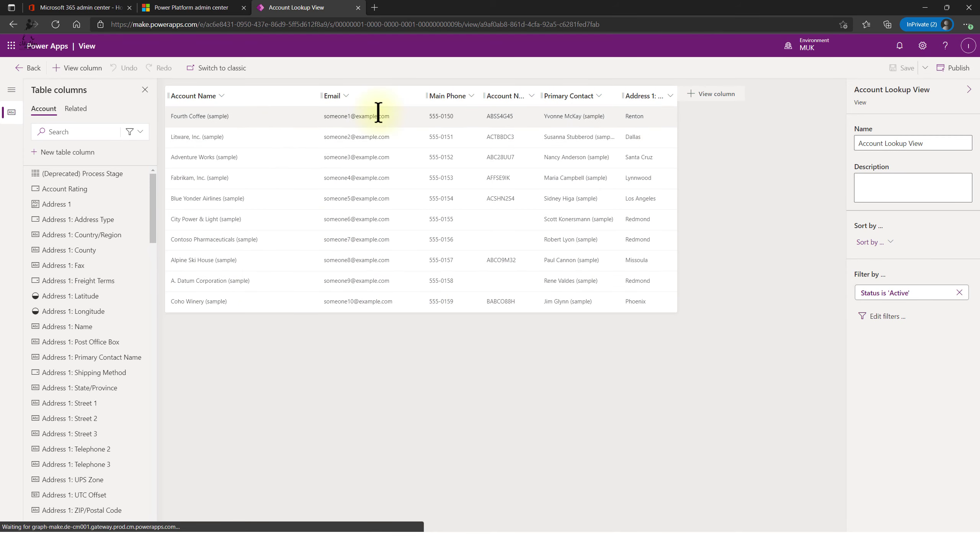
- Leave the view editor and browse the Account table's Forms, Dashboards and Charts lists
click(28, 68)
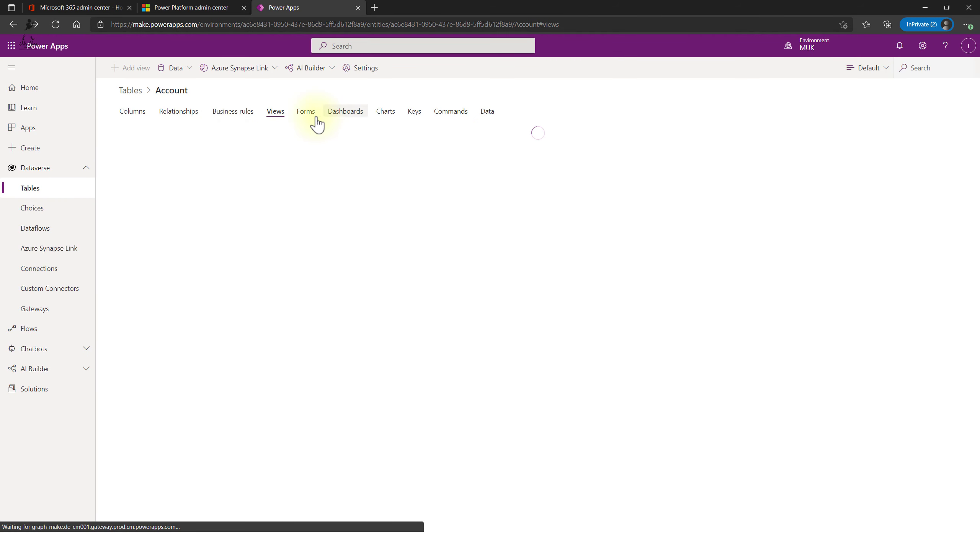
click(306, 111)
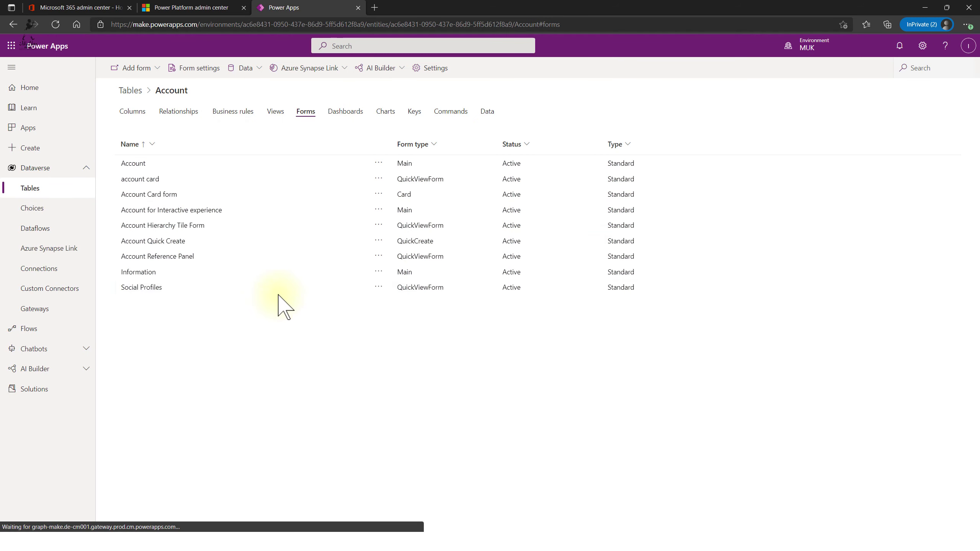
click(347, 112)
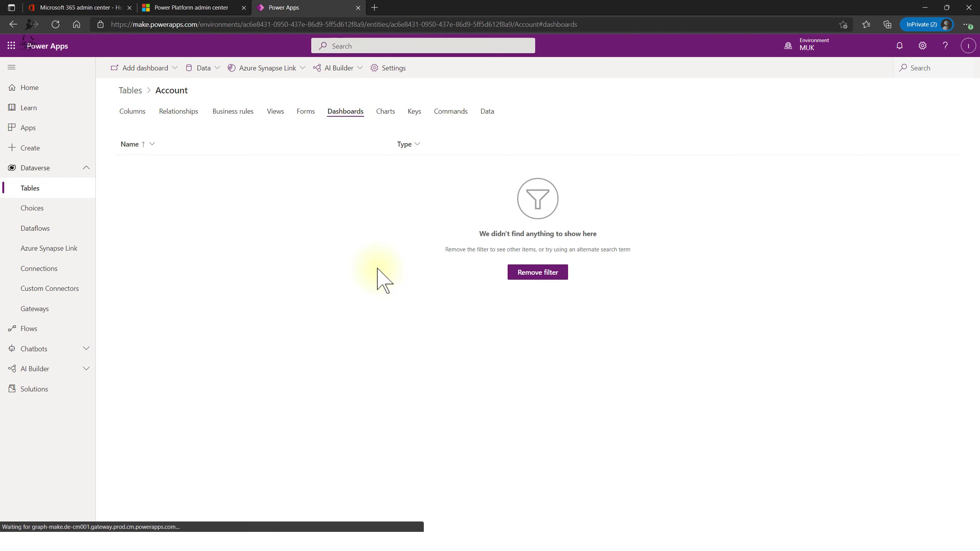
click(521, 273)
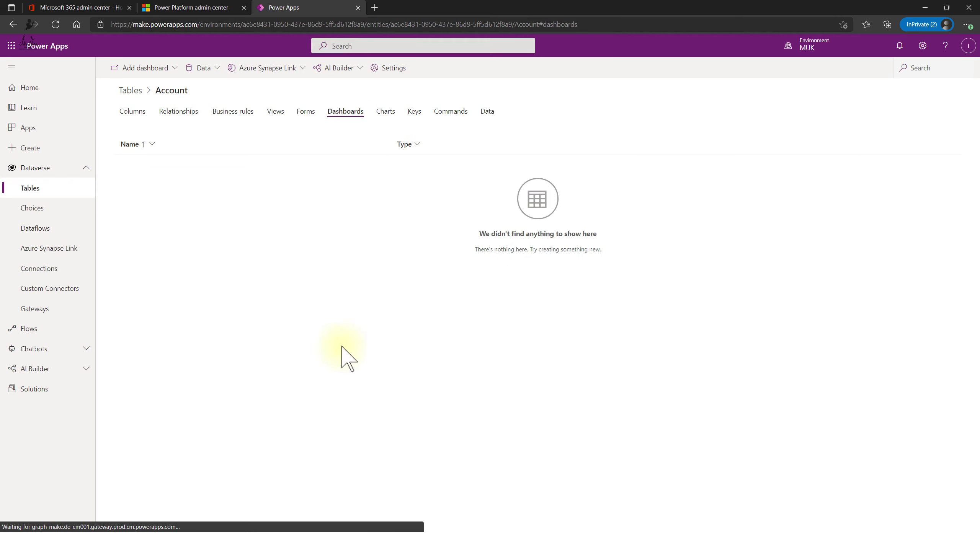
click(386, 112)
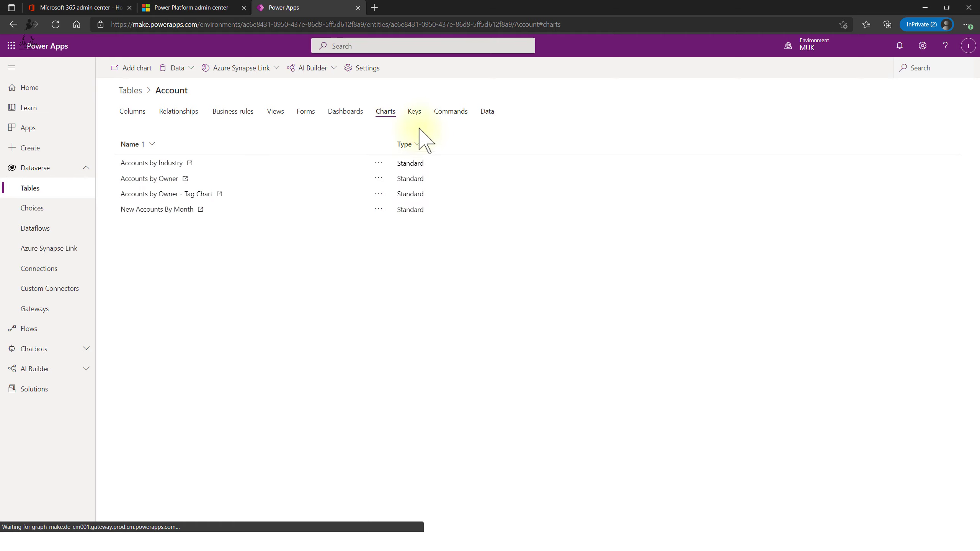
- Open the Accounts by Industry chart in its own tab, then show the Account business rules
click(162, 164)
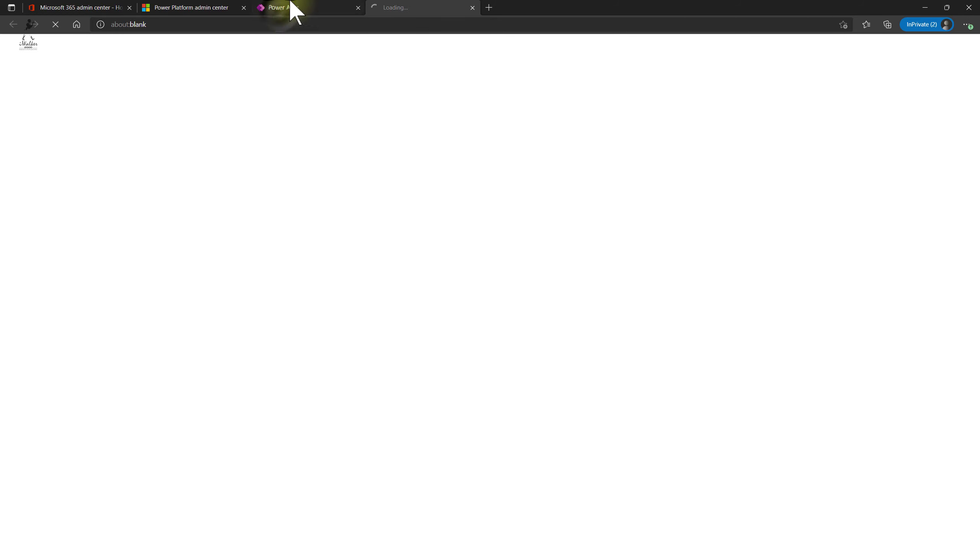
click(282, 9)
click(539, 316)
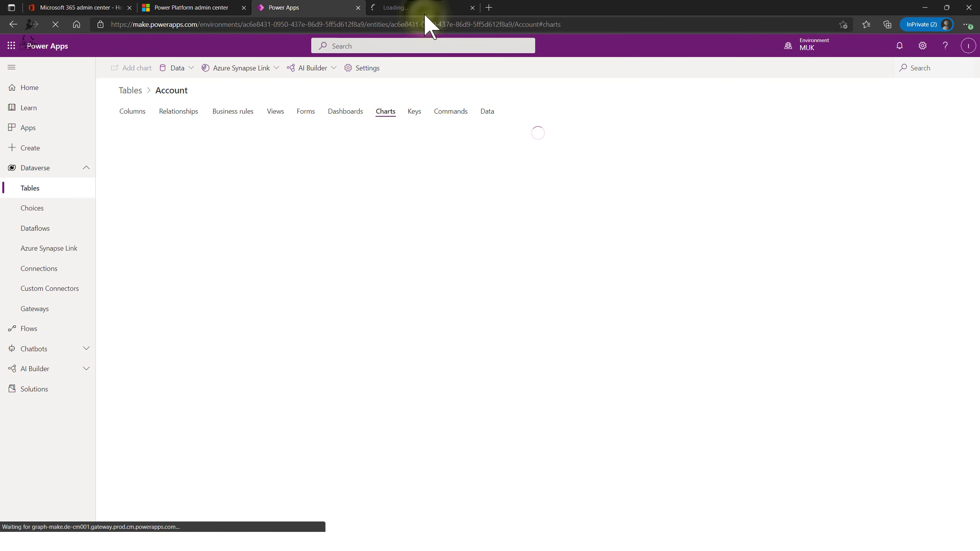
click(424, 12)
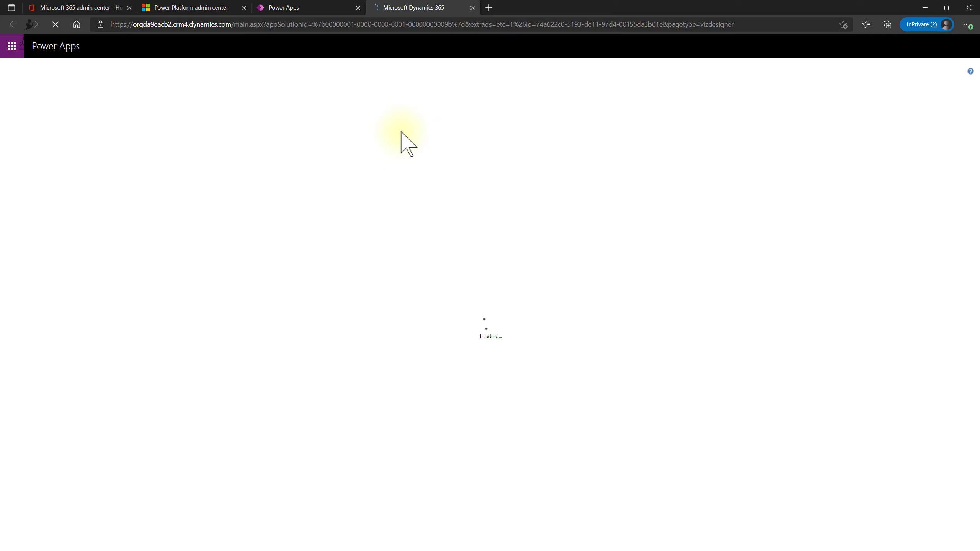
click(307, 7)
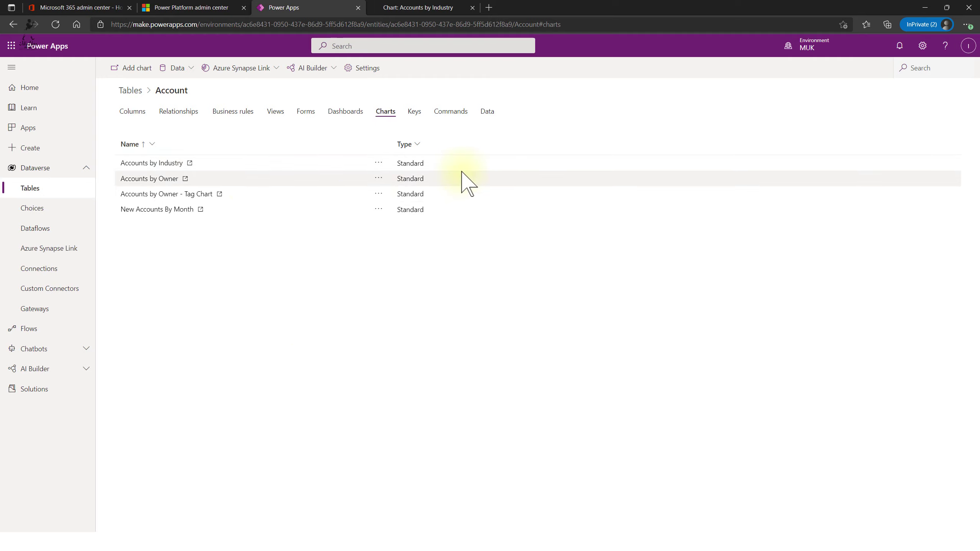
click(240, 111)
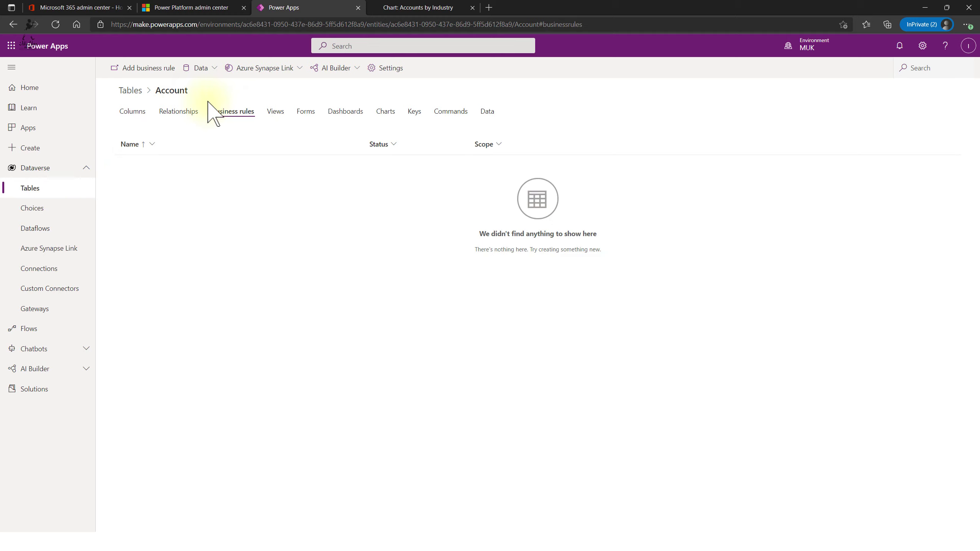
- Start a new Account business rule, close the chart and rule editor tabs, and confirm Done
click(154, 70)
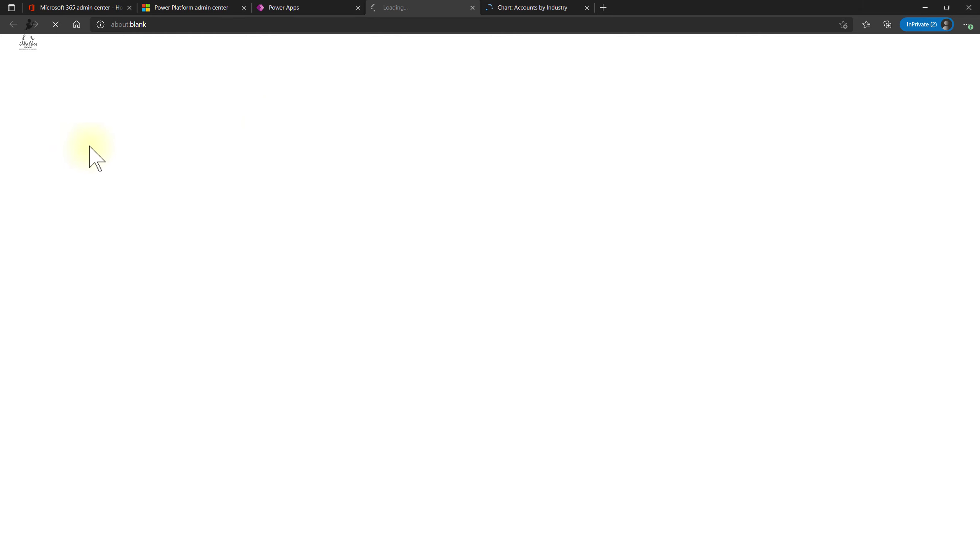
click(525, 8)
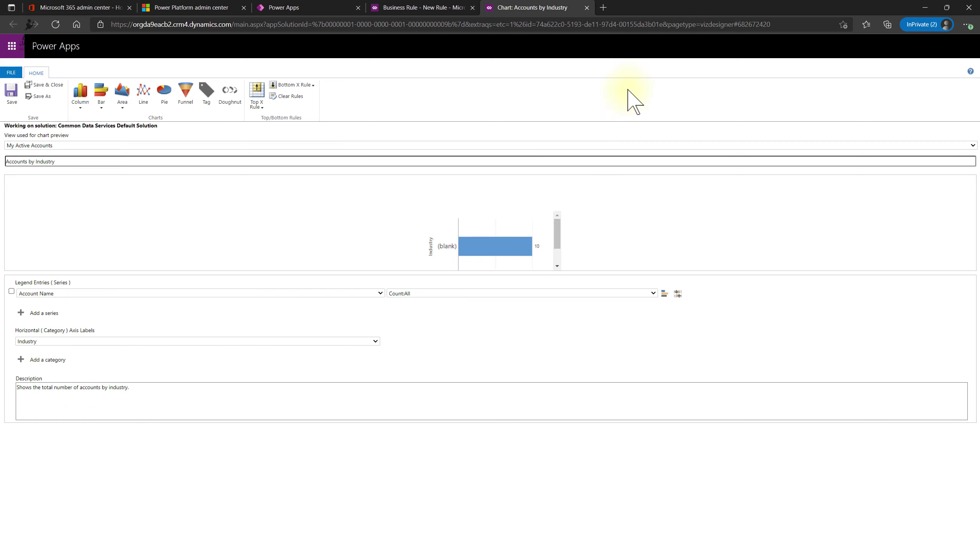
click(587, 8)
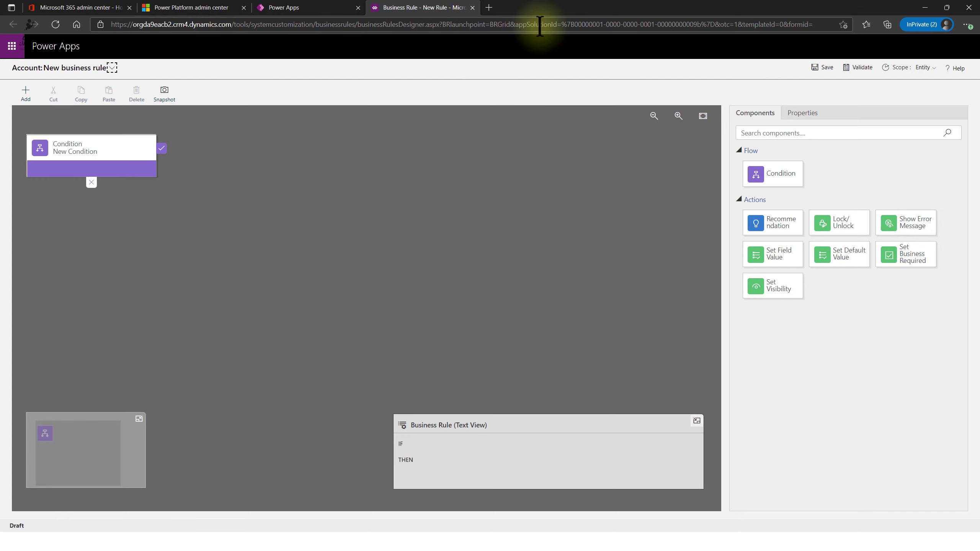
click(473, 7)
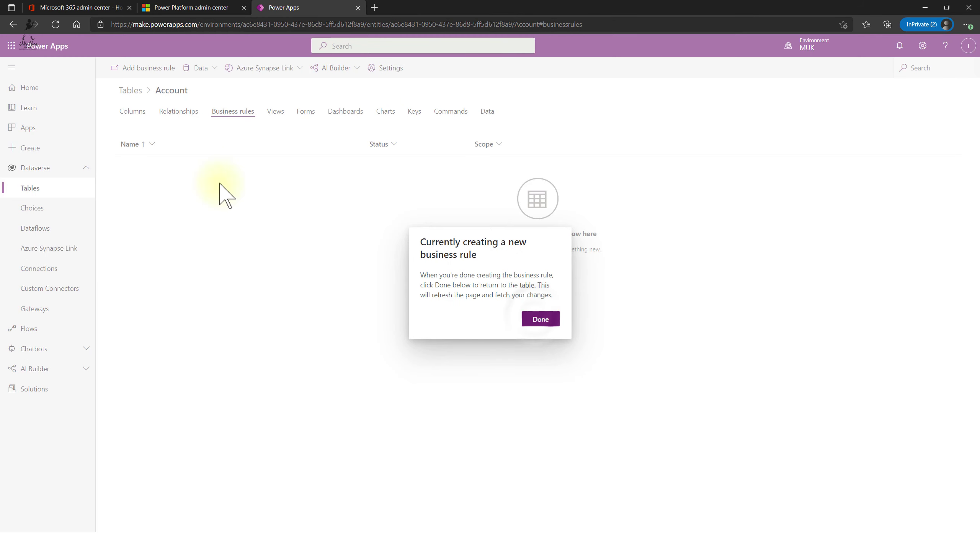
click(533, 321)
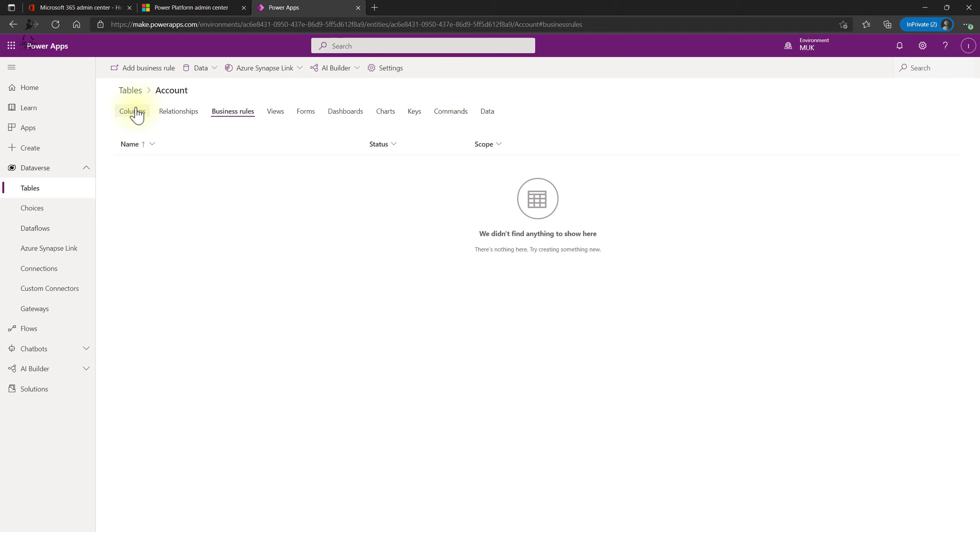
- Browse the Dataverse Choices list and the empty All Dataflows tab, then return to Tables
click(35, 210)
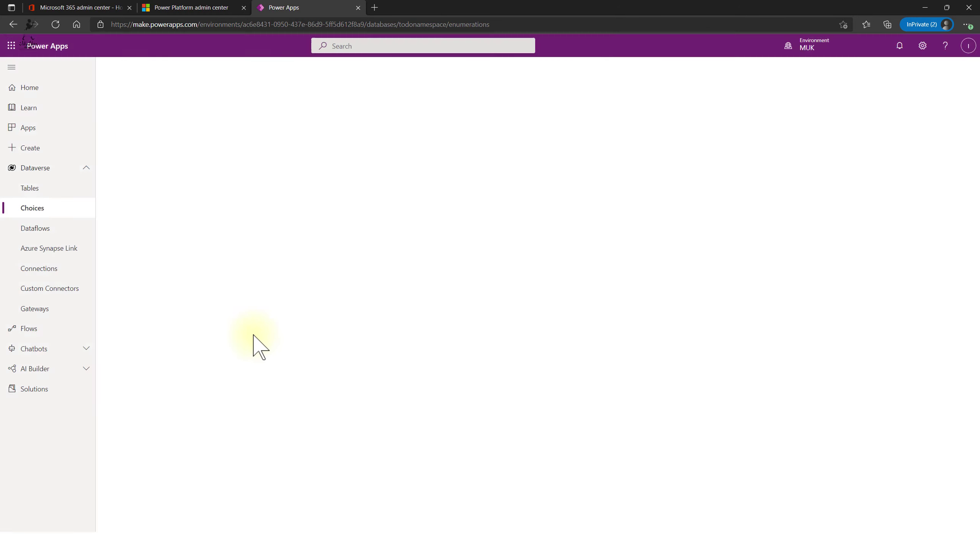
scroll(199, 300, down, 15)
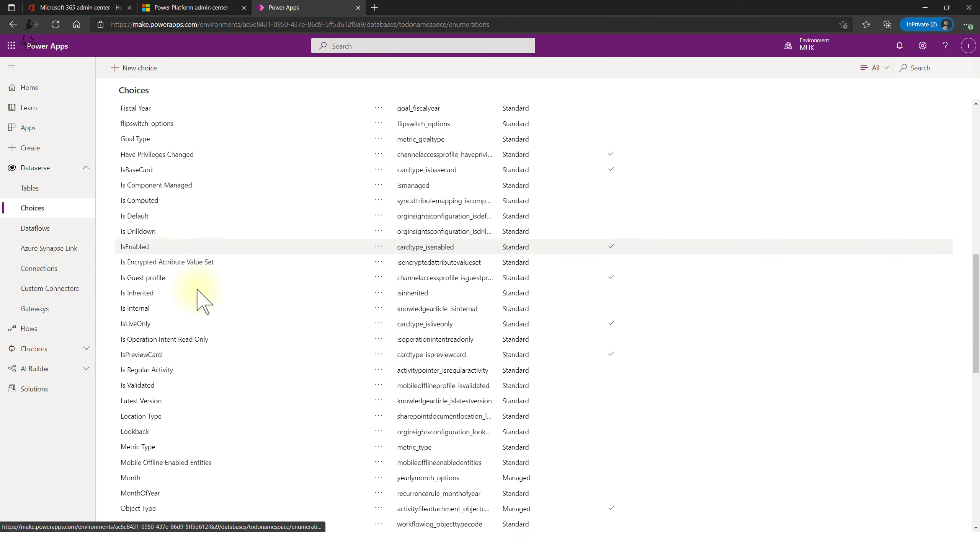
scroll(169, 369, up, 15)
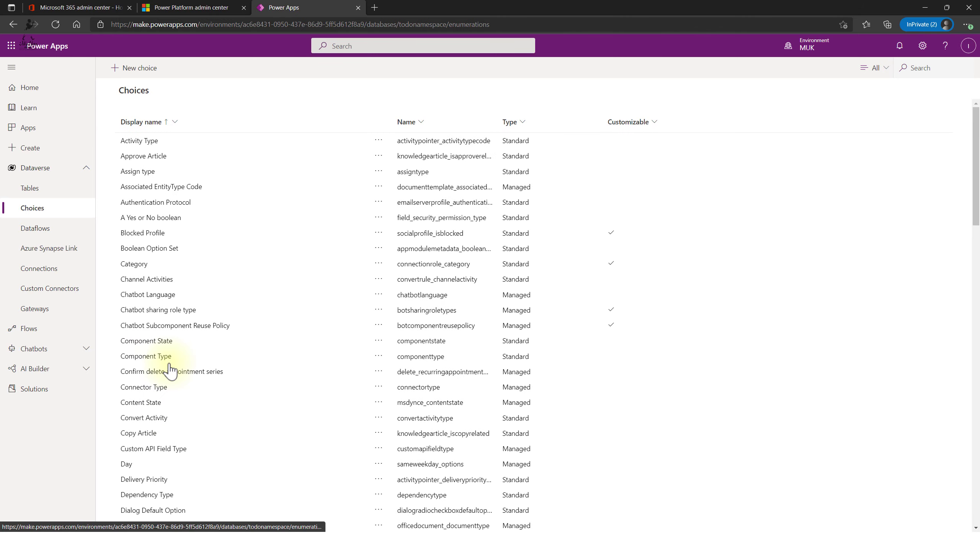
click(33, 227)
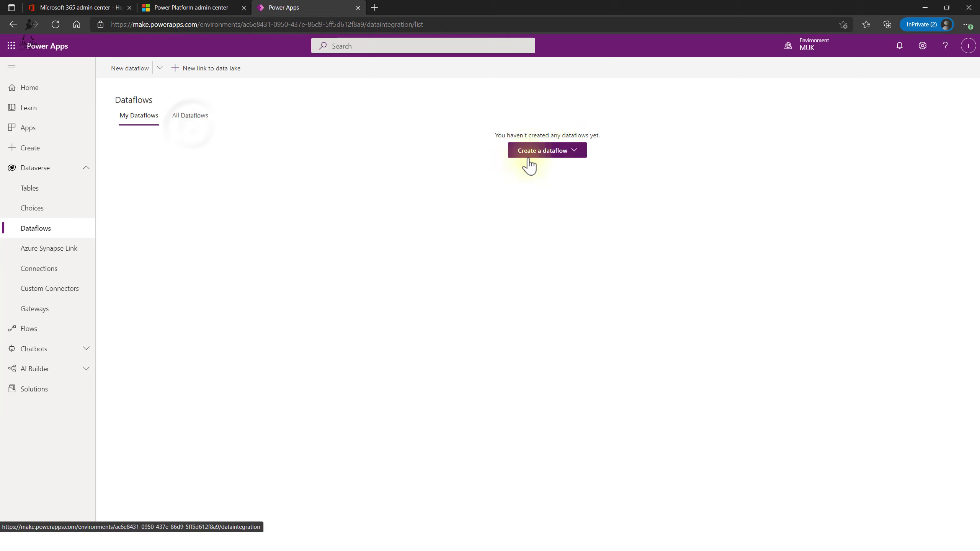
click(191, 116)
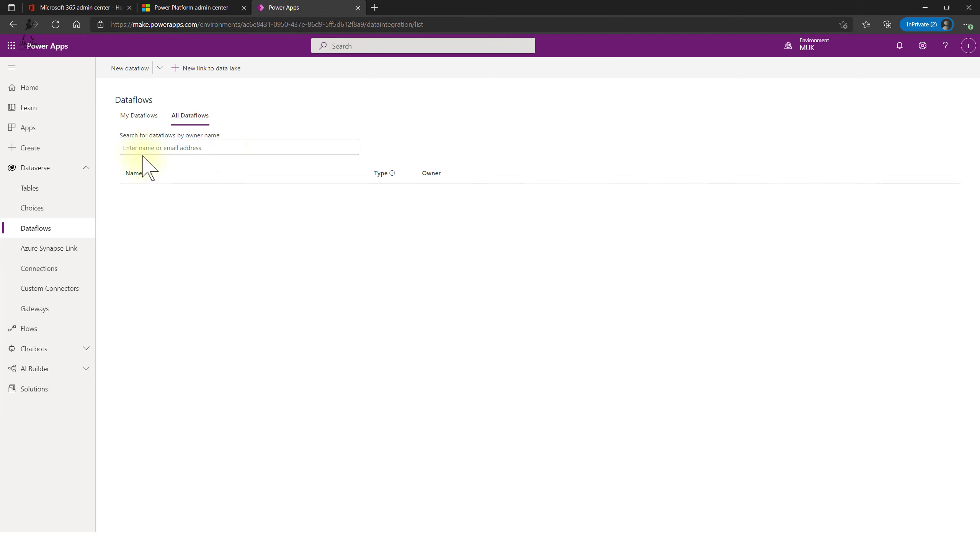
click(58, 190)
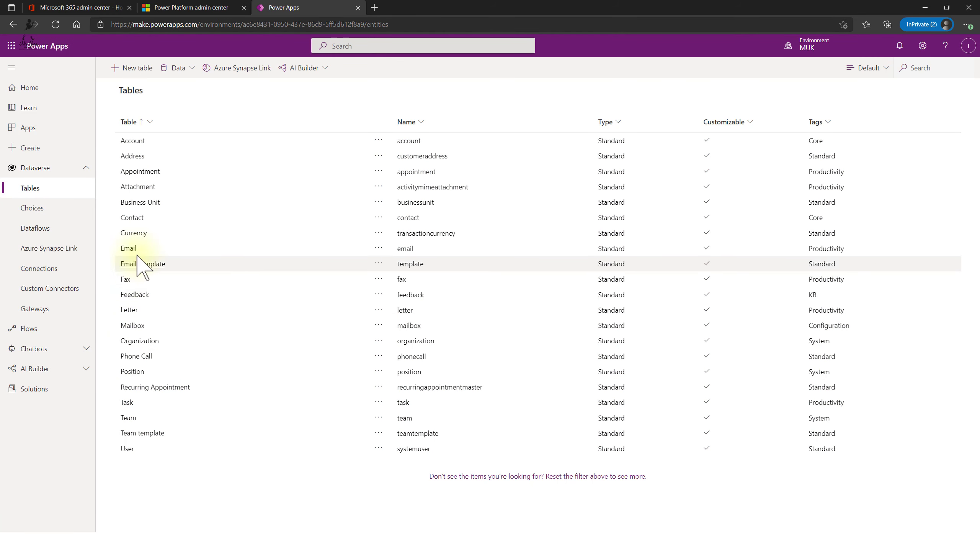
- Open the Address table's Views and preview the empty All Customer Addresses view
click(128, 156)
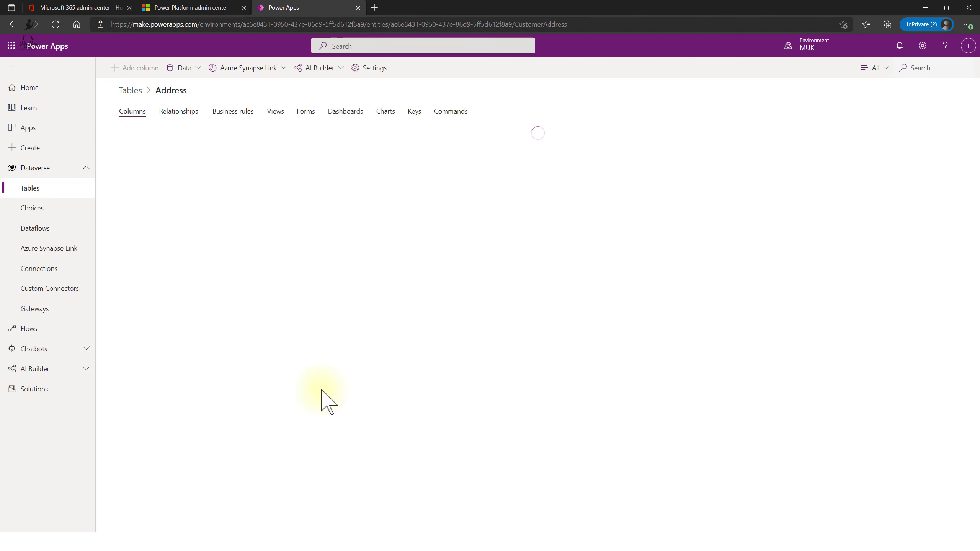
scroll(400, 389, down, 5)
scroll(351, 407, up, 5)
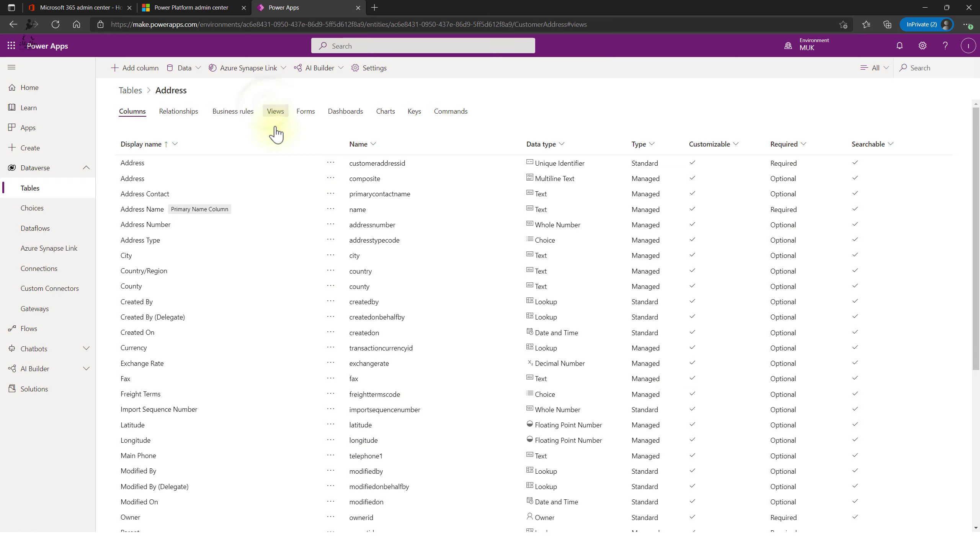
click(135, 161)
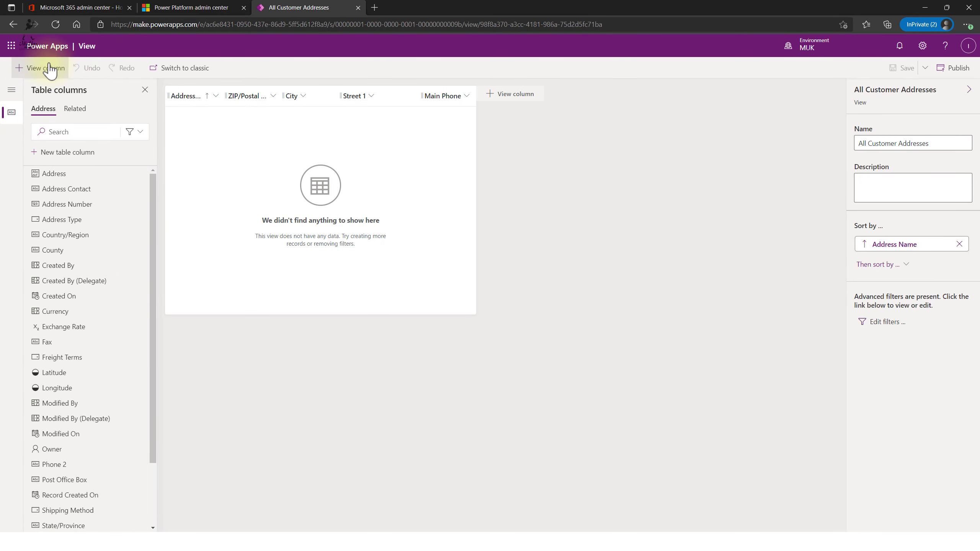
click(12, 25)
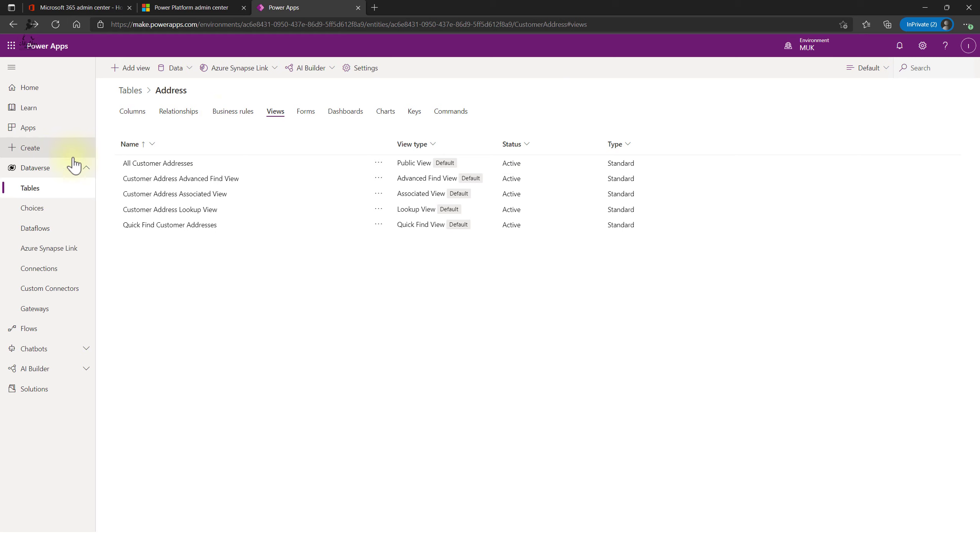
- Launch the Fundraiser app and browse its dashboards, Fundraisers list and Scholarship Fund record
click(35, 131)
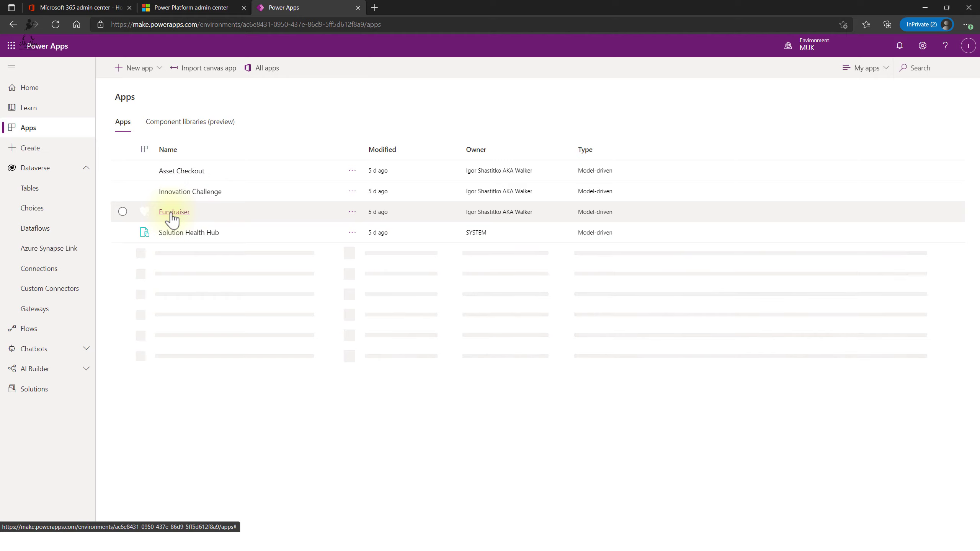
click(173, 212)
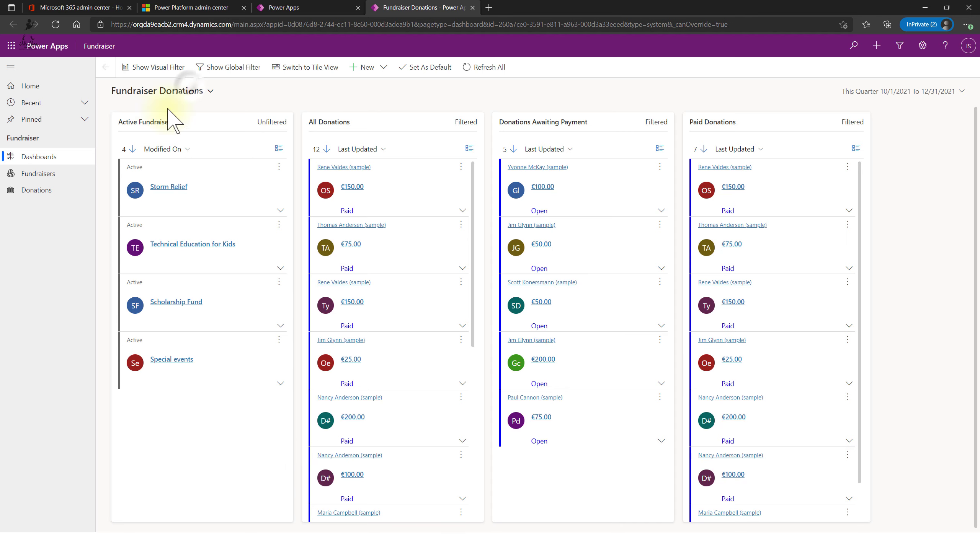
click(208, 91)
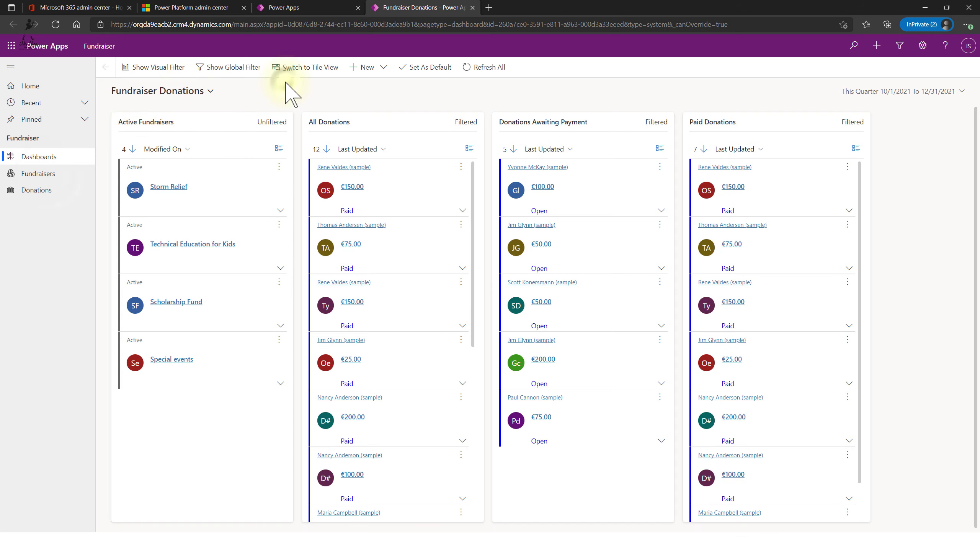
click(41, 174)
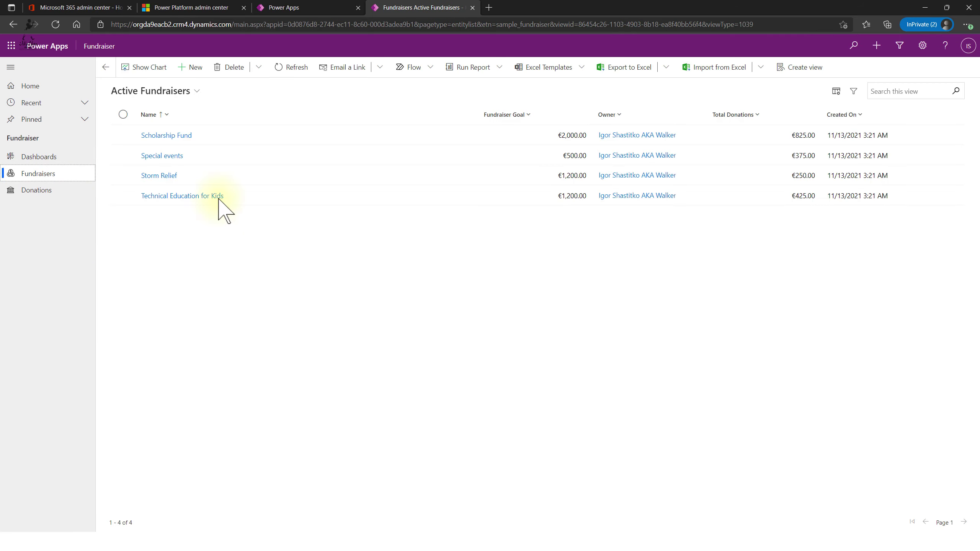
click(180, 136)
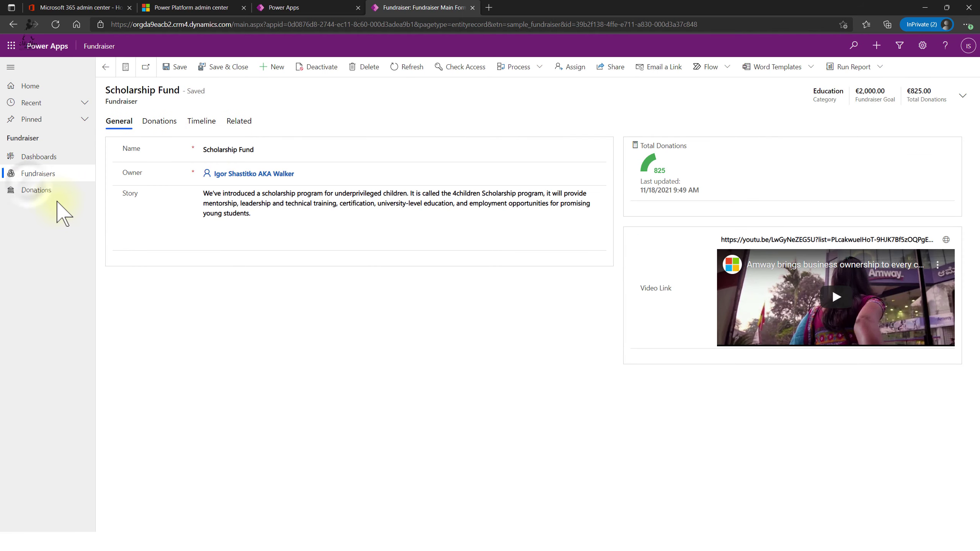
- Select rows in All Donations, such as the €25 Youth and €100 Community donations, then close the app
click(31, 189)
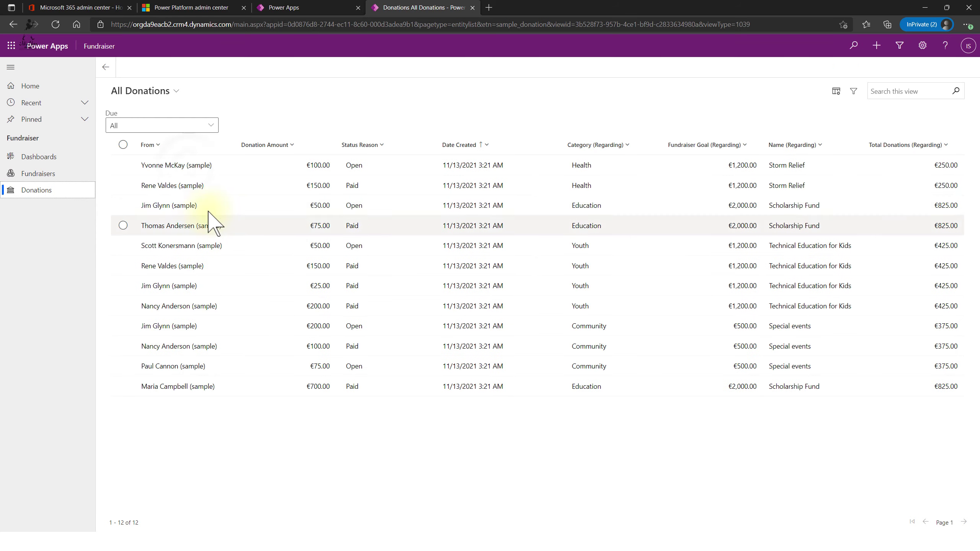
click(193, 166)
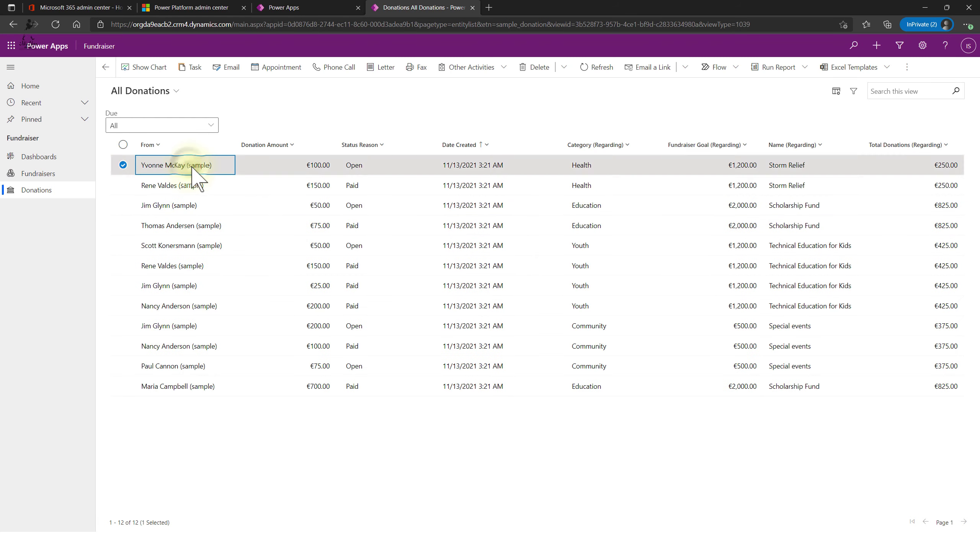
click(141, 185)
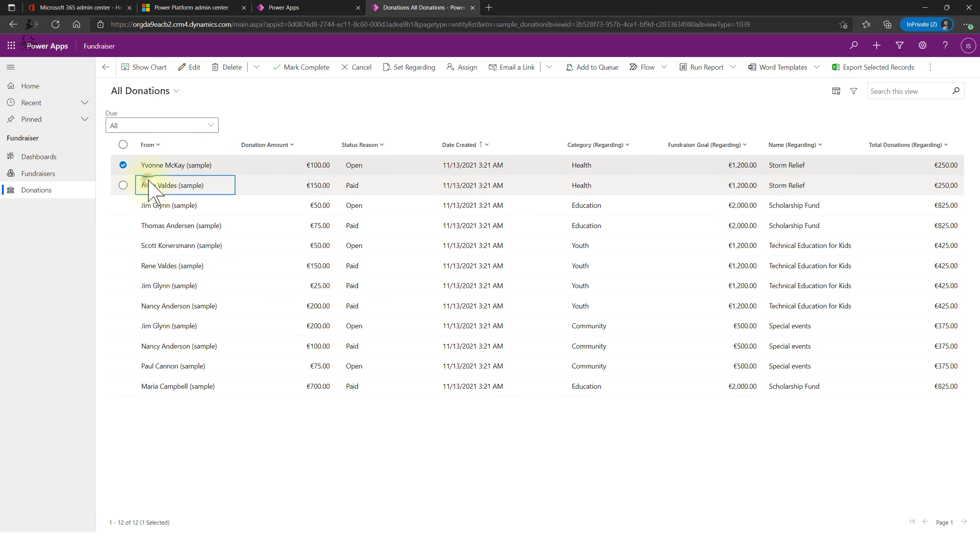
click(216, 163)
click(275, 249)
click(266, 286)
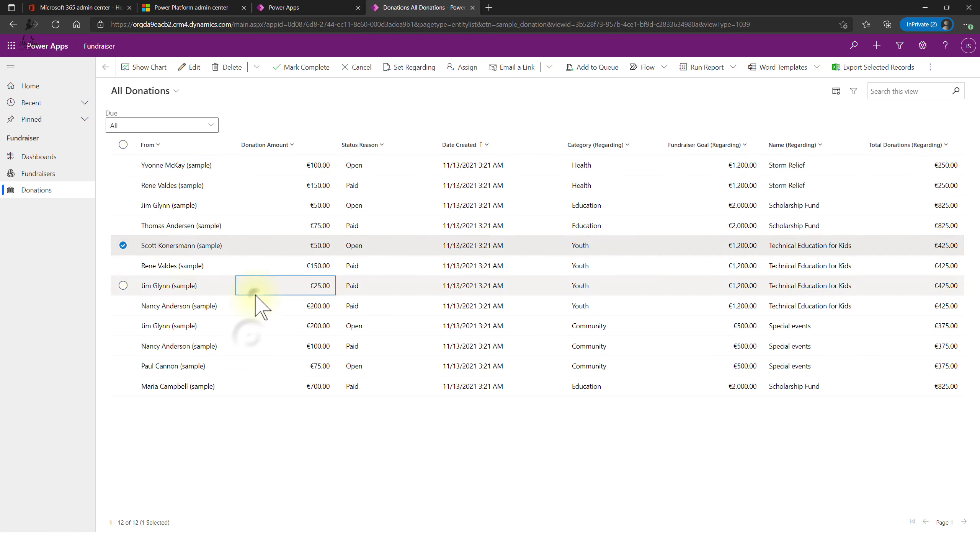
click(249, 341)
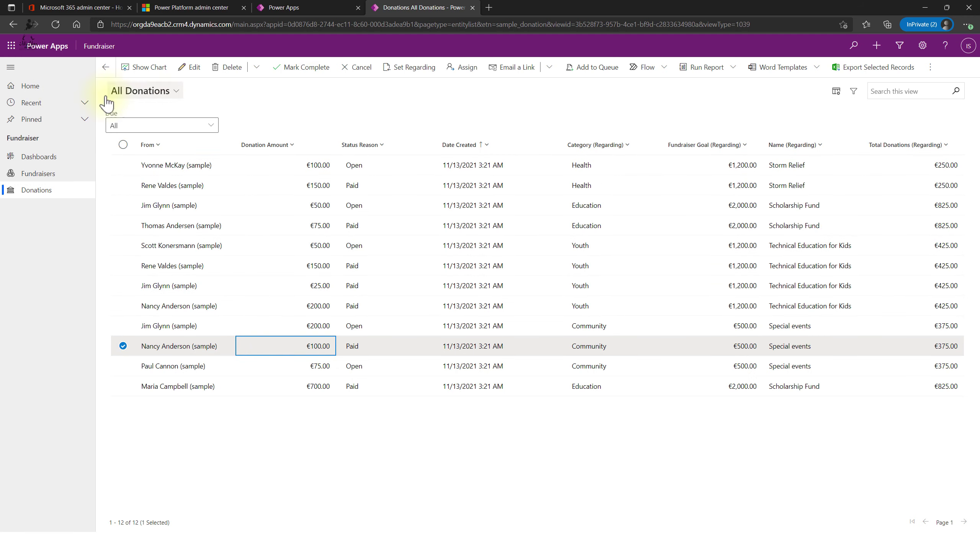
click(330, 8)
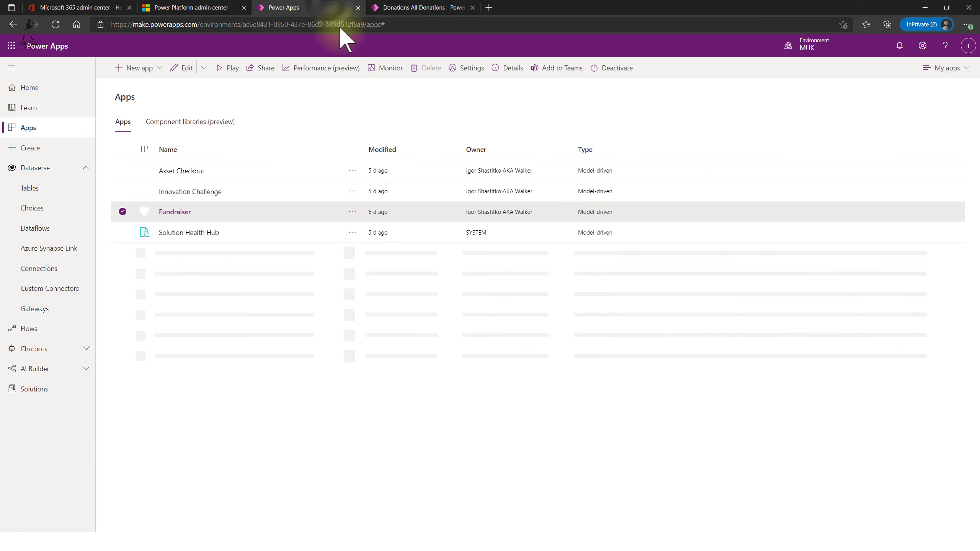
click(421, 8)
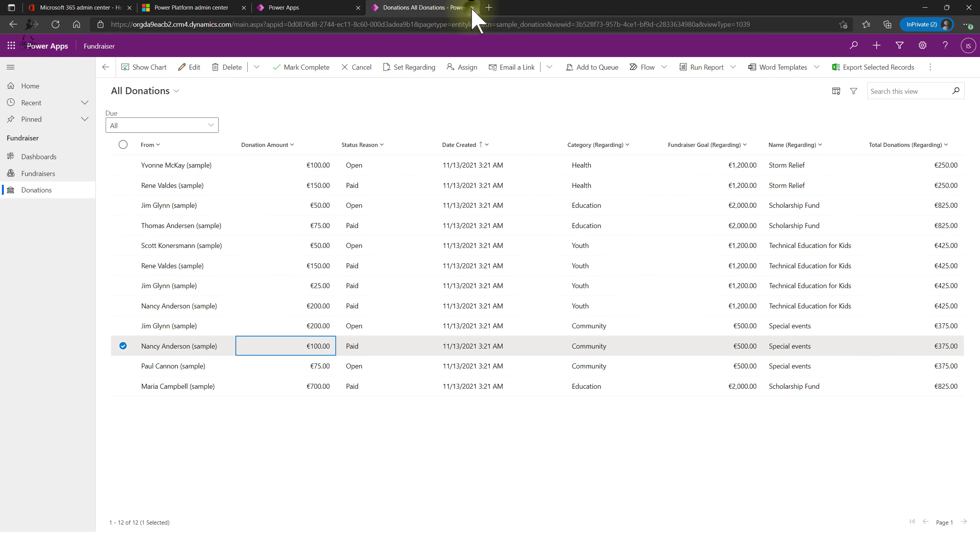
click(473, 7)
- Edit the Fundraiser app in App Designer and open its Site Map for editing
click(352, 213)
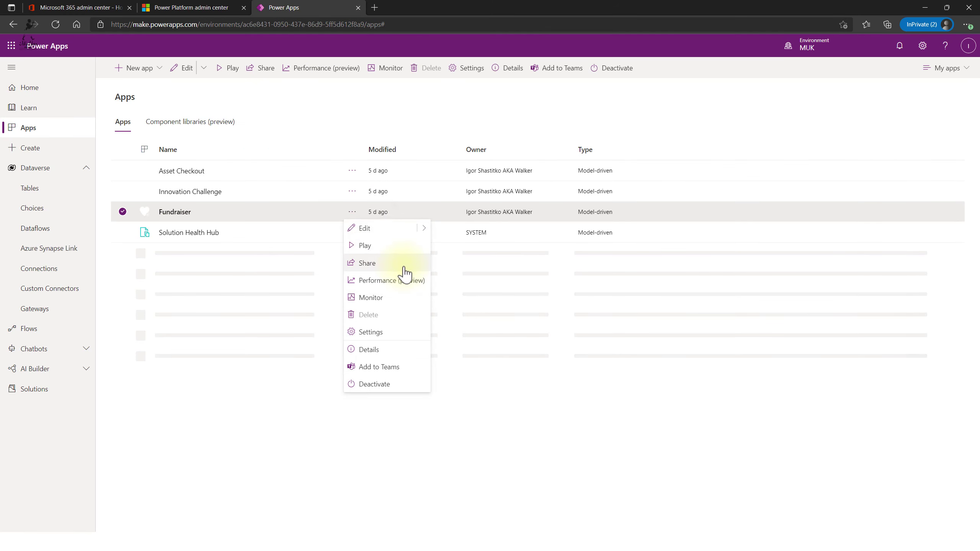
click(381, 231)
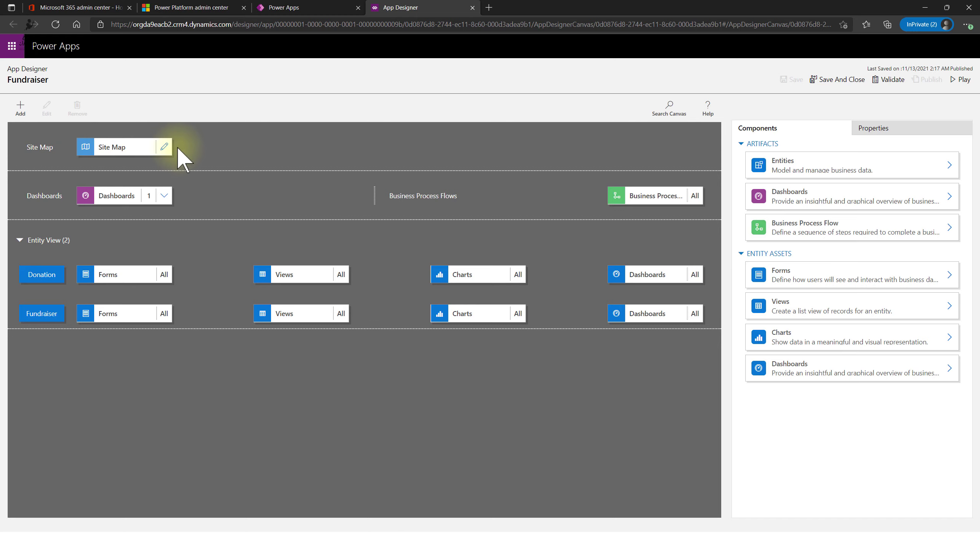
click(165, 147)
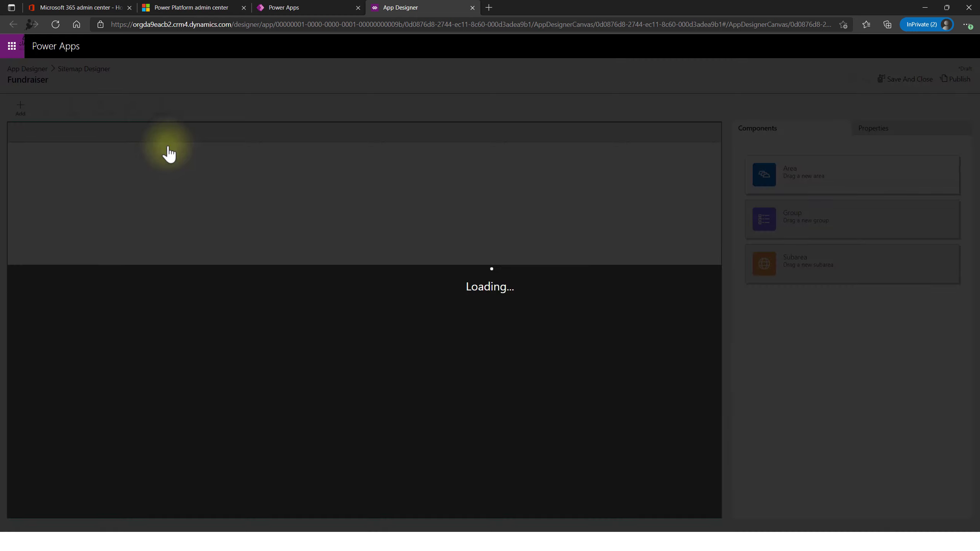
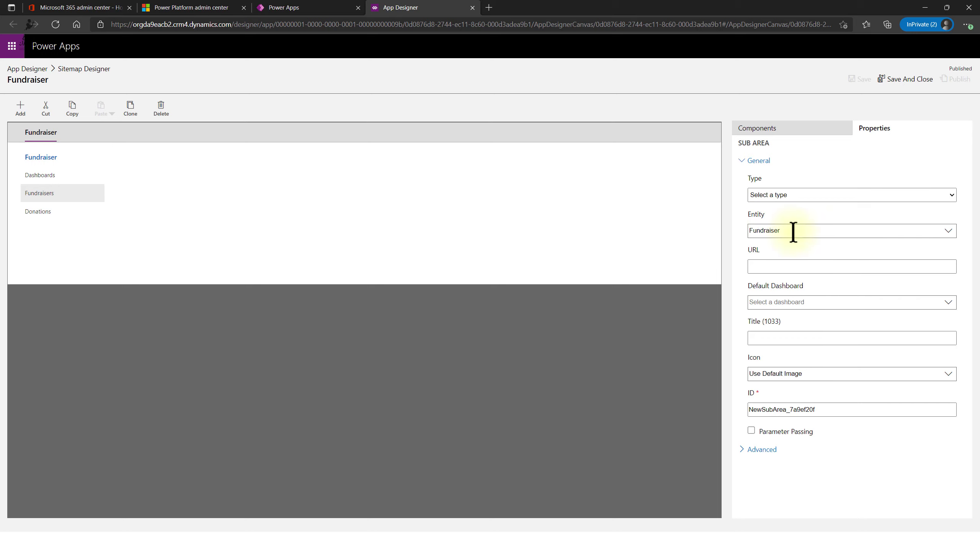
- Finish editing the Fundraiser sitemap at the Donations subarea and close its app designer
click(37, 212)
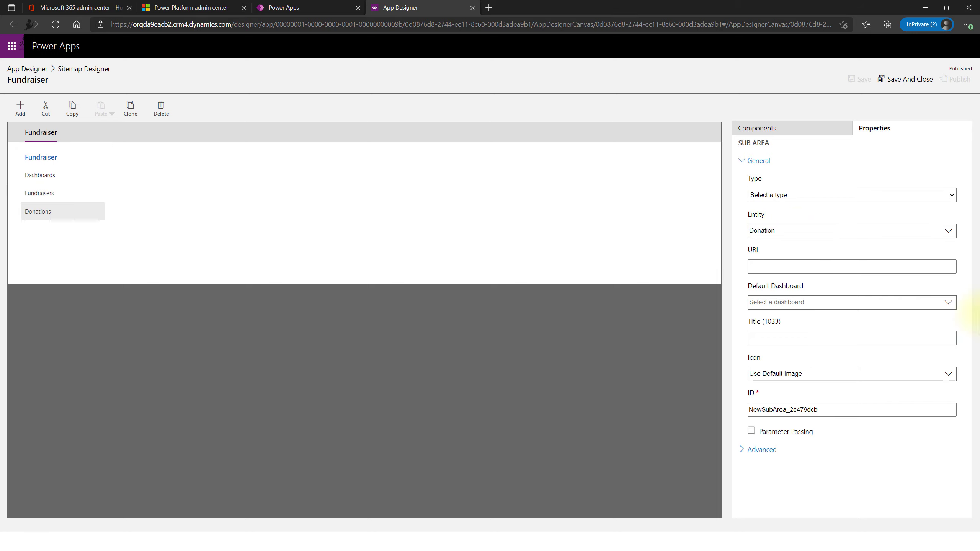
click(321, 8)
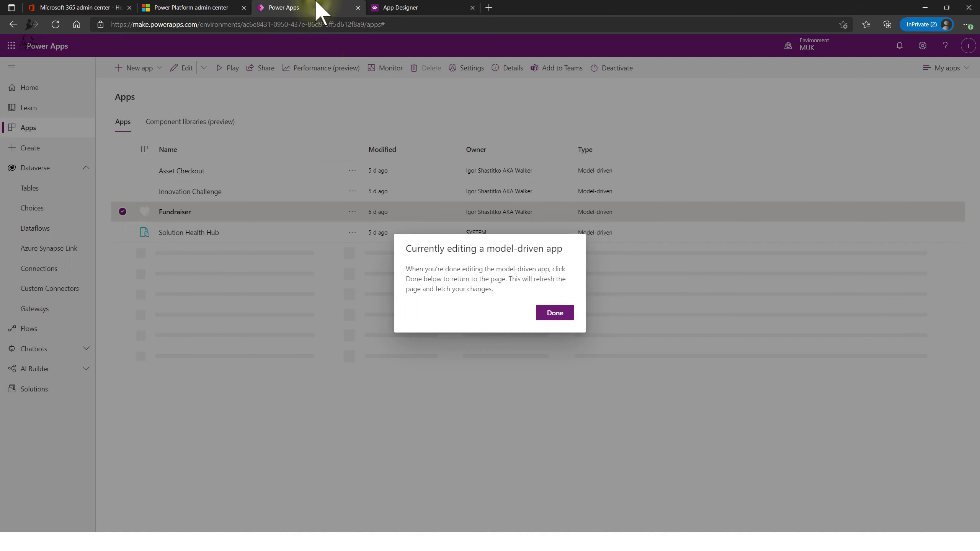
click(554, 313)
click(434, 8)
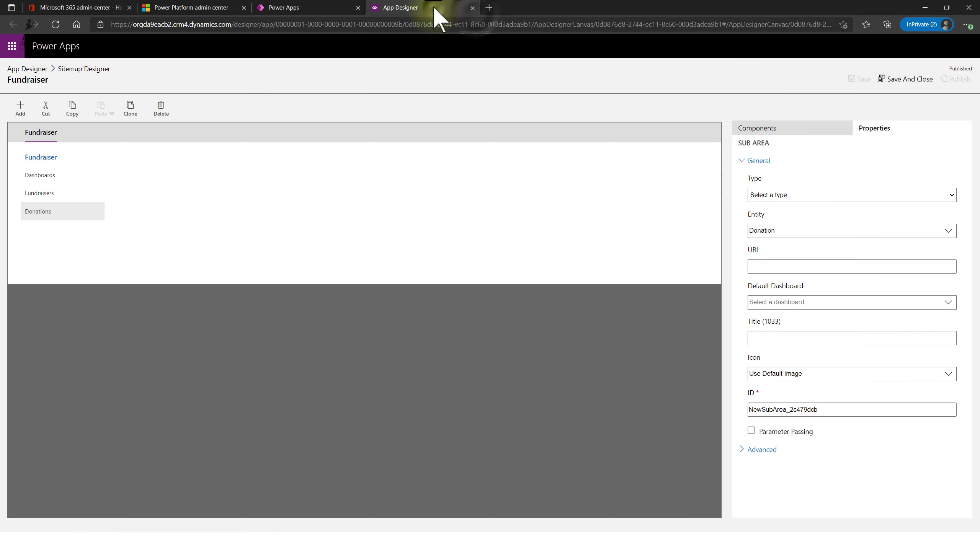
click(474, 8)
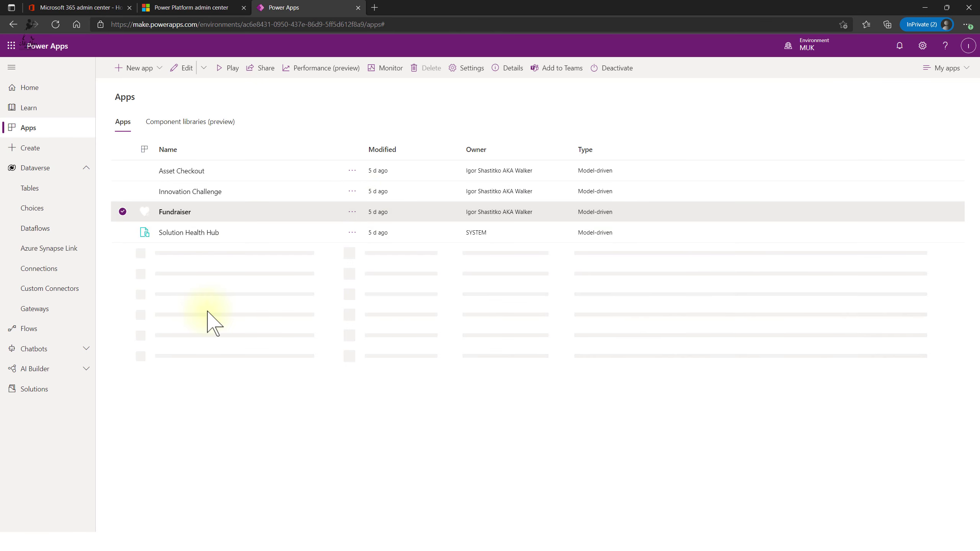
- Glance at the Dataverse tables, return to Apps, and open Innovation Challenge's actions menu
click(42, 190)
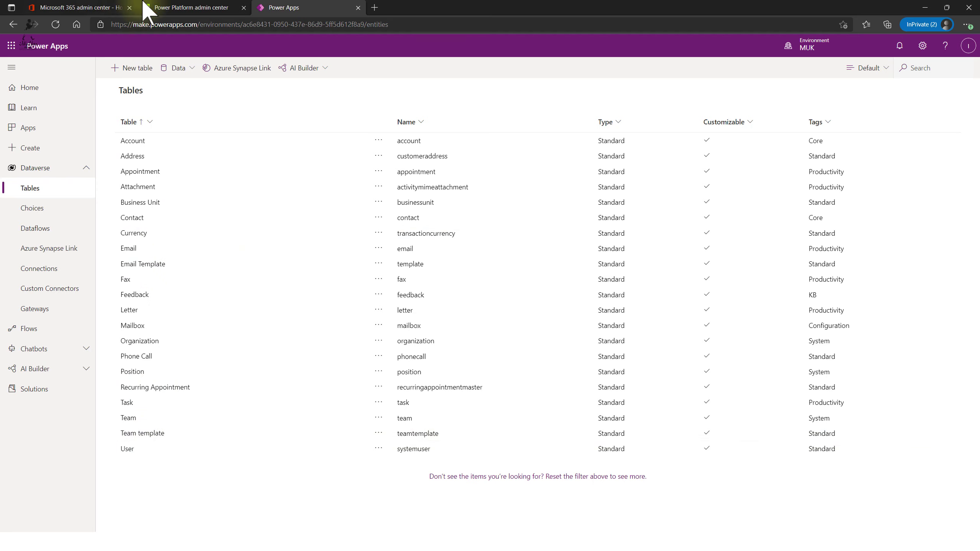
click(36, 137)
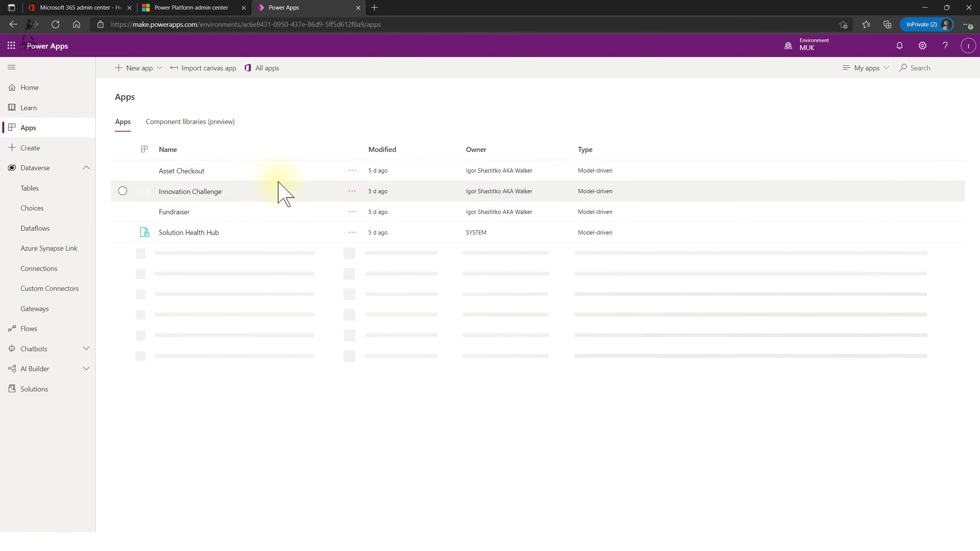
click(353, 192)
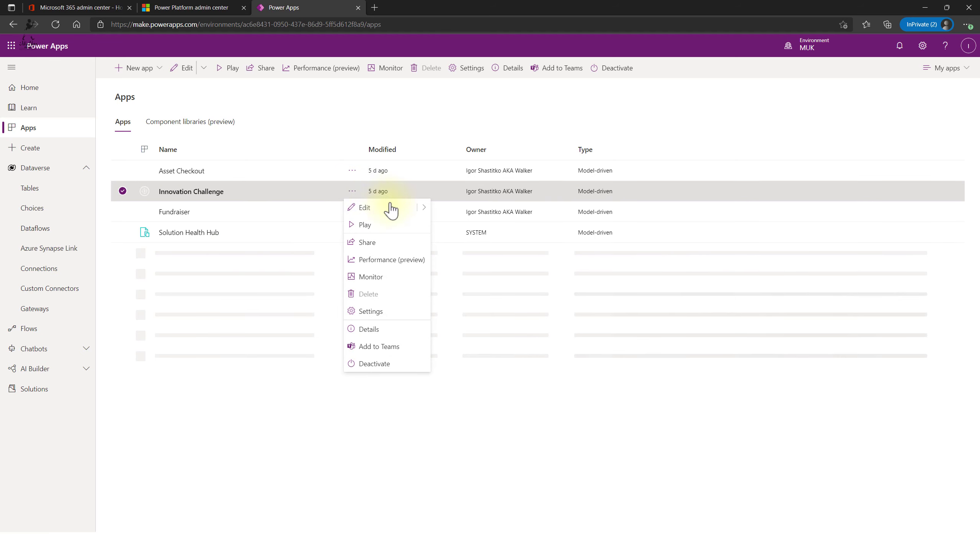
- Edit Innovation Challenge, scroll through its nine entity assets, then go back to the Apps list
click(376, 209)
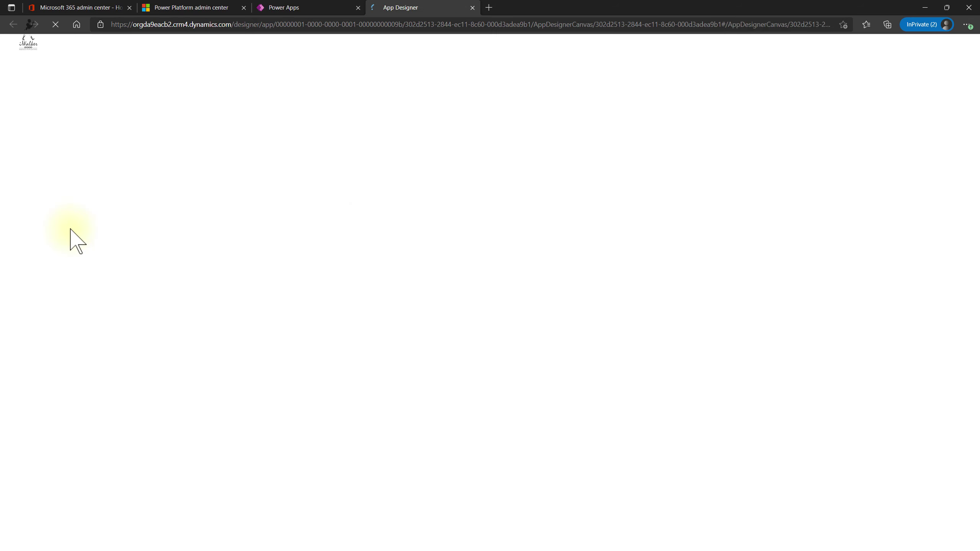
scroll(36, 269, down, 1)
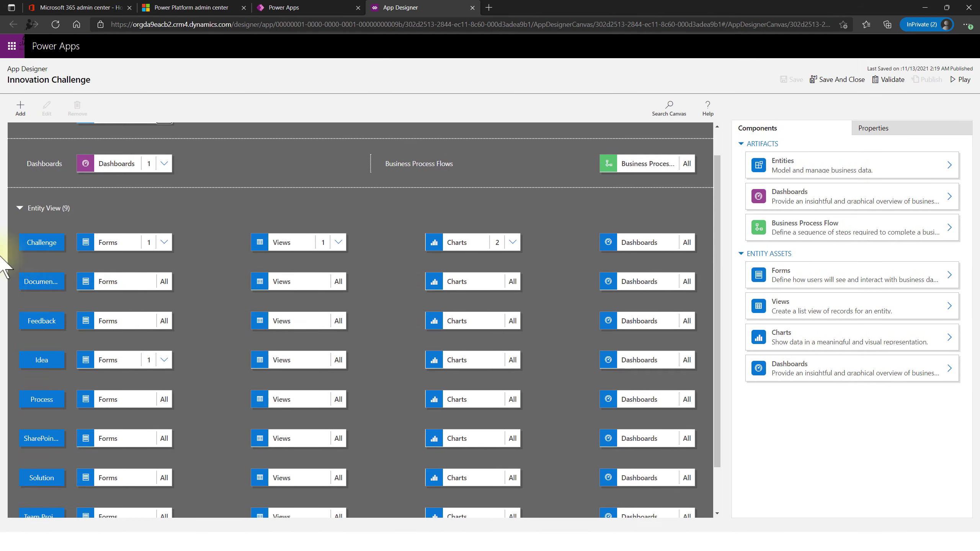
scroll(104, 267, down, 2)
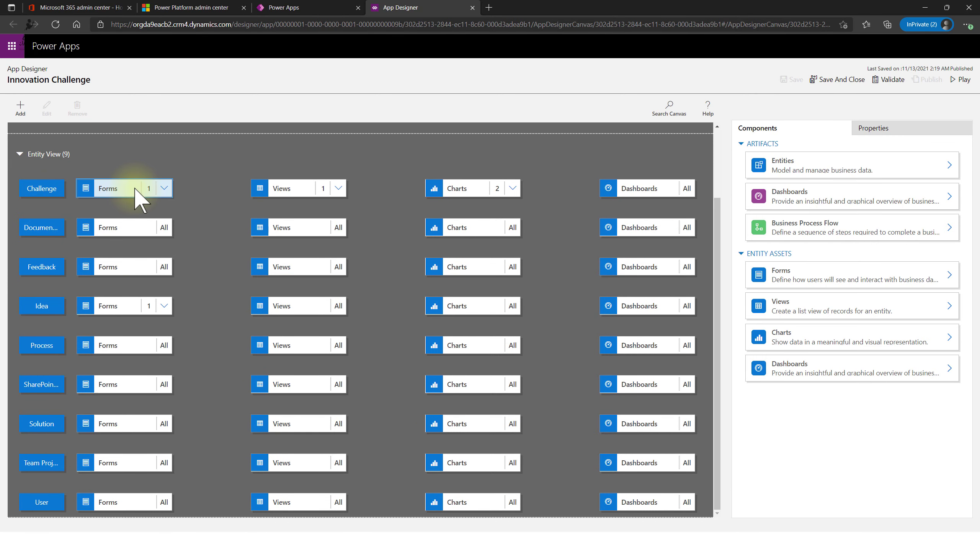
scroll(555, 383, up, 3)
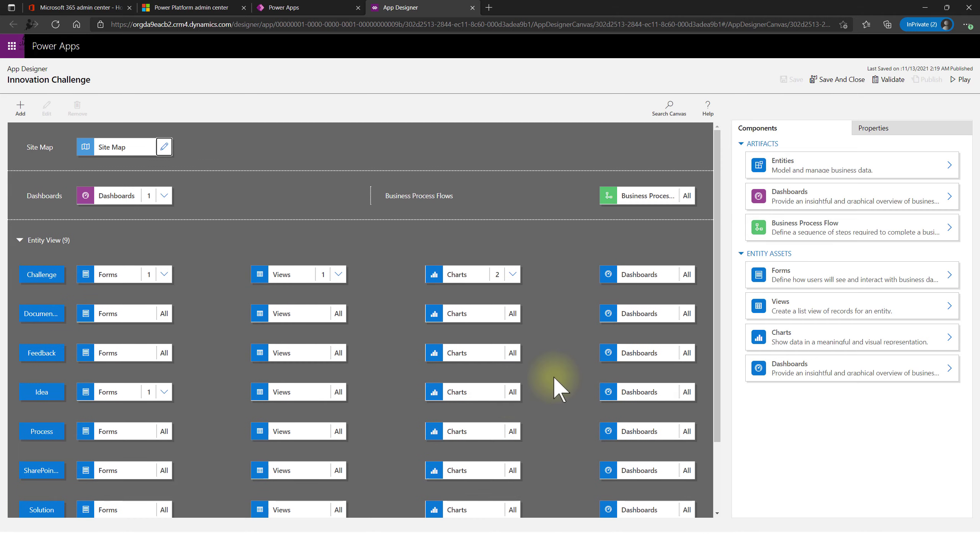
scroll(35, 421, down, 3)
scroll(218, 313, up, 3)
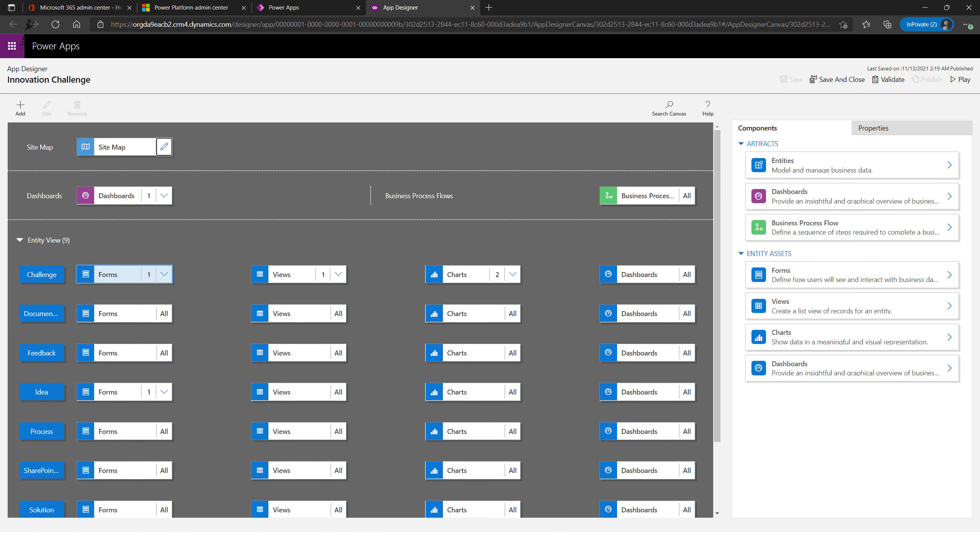
click(298, 7)
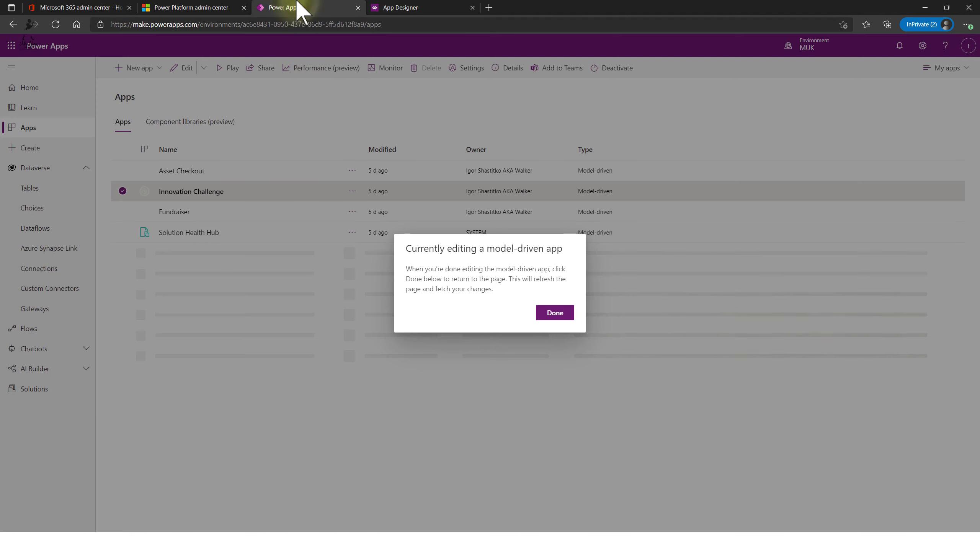
- Close the designer, launch Innovation Challenge, and inspect the Big data row in Challenges
click(443, 7)
click(472, 7)
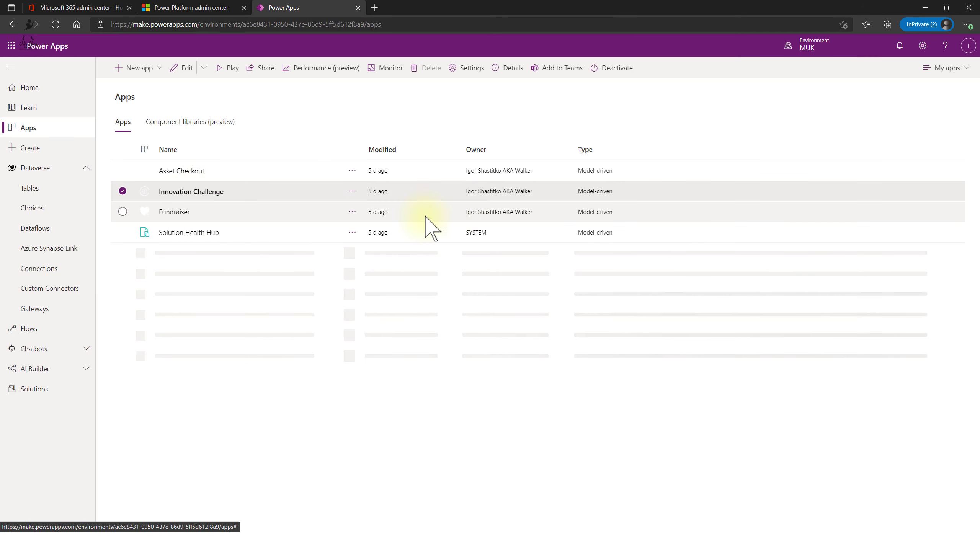
click(224, 68)
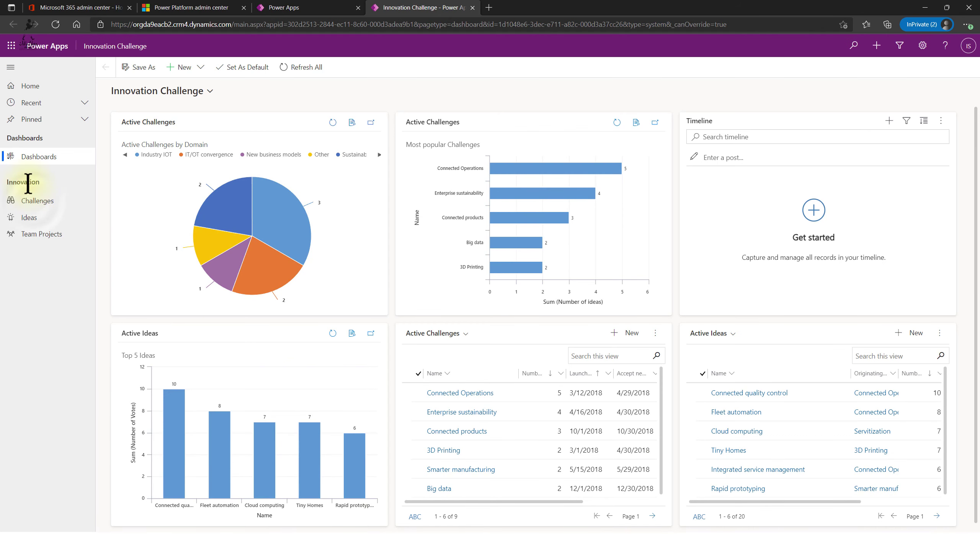
click(36, 201)
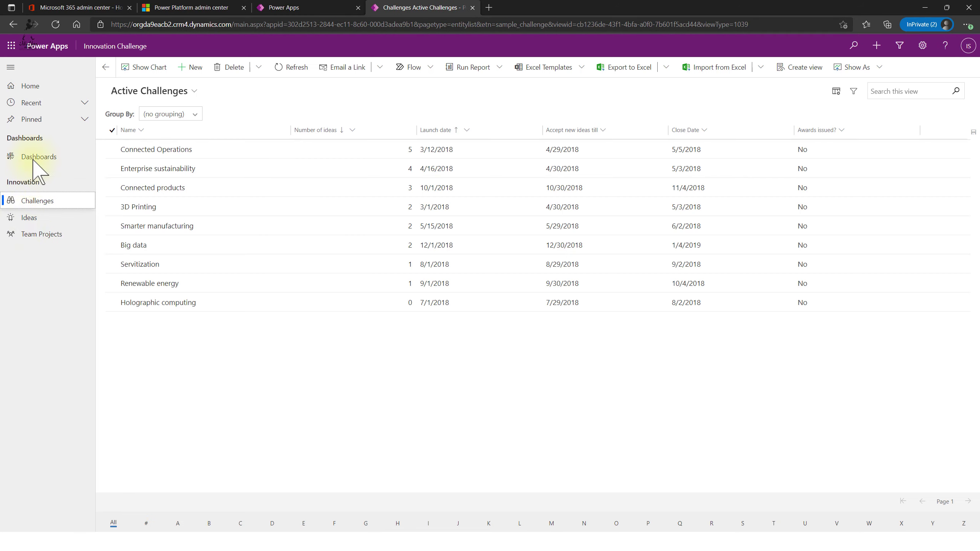
click(138, 245)
click(319, 266)
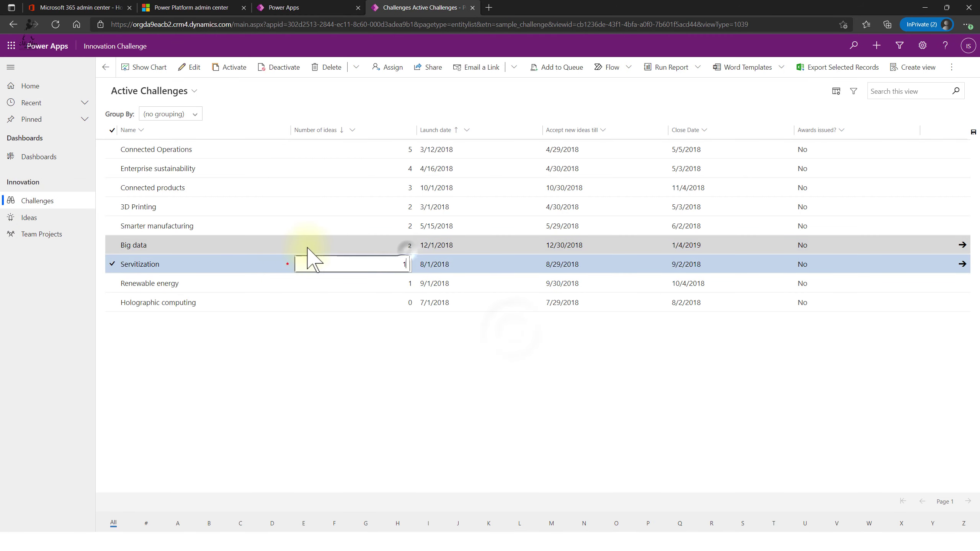
key(Up)
- Show the Inactive Ideas view, then the Inactive Team Projects view
click(30, 218)
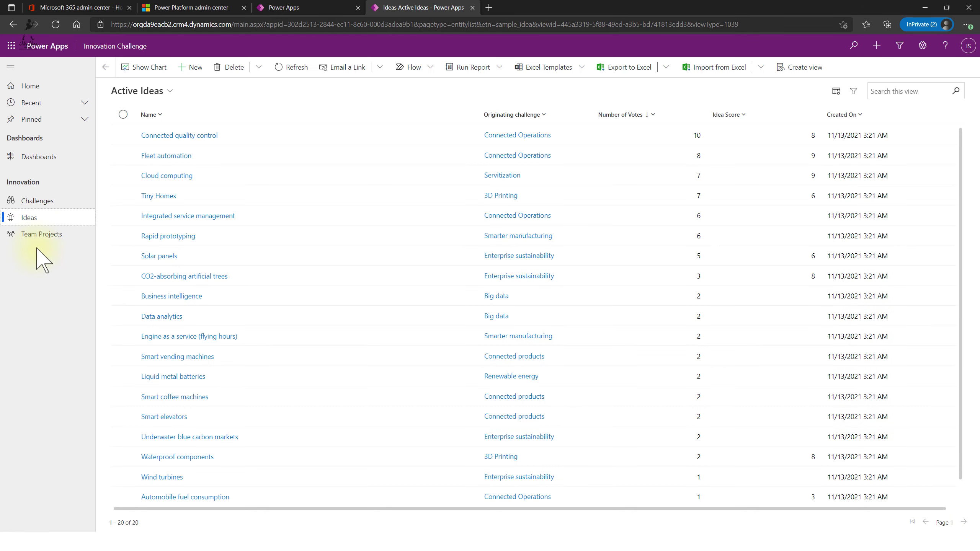
click(166, 99)
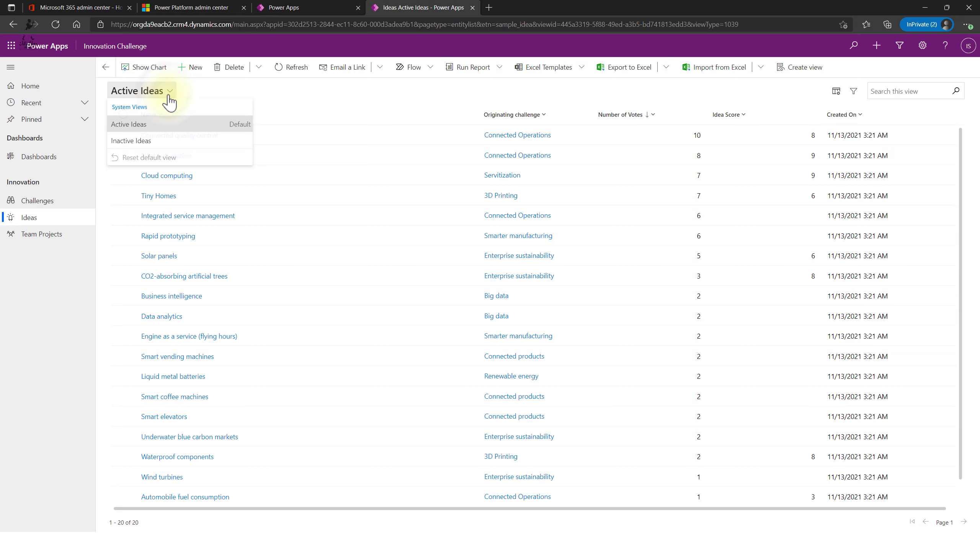
click(168, 144)
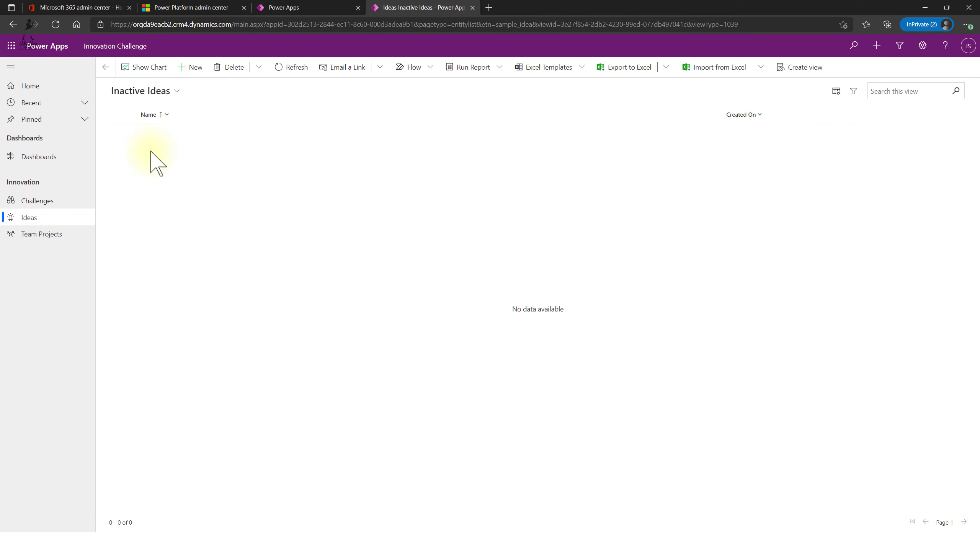
click(45, 241)
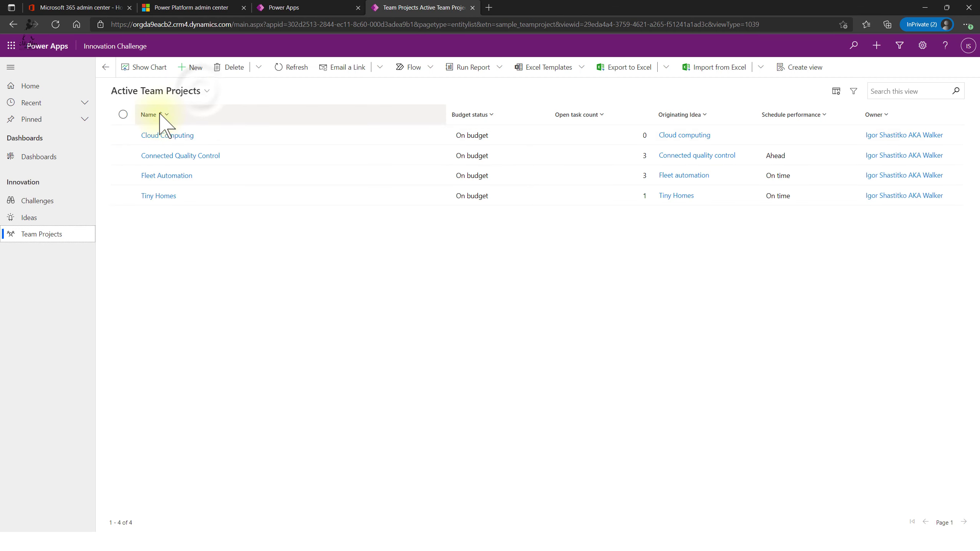
click(193, 101)
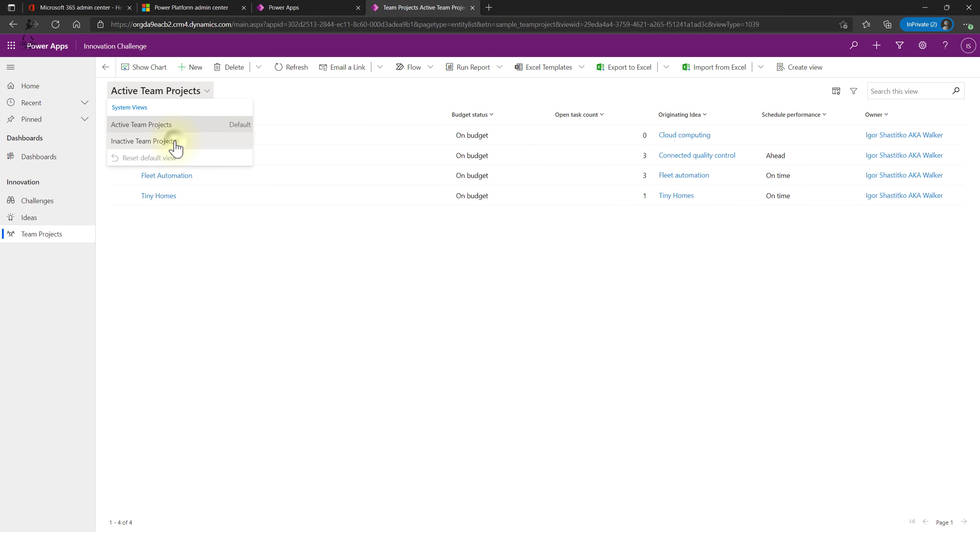
click(172, 141)
- Return to Active Team Projects, open Fleet Automation, then close the running app
click(217, 93)
click(191, 126)
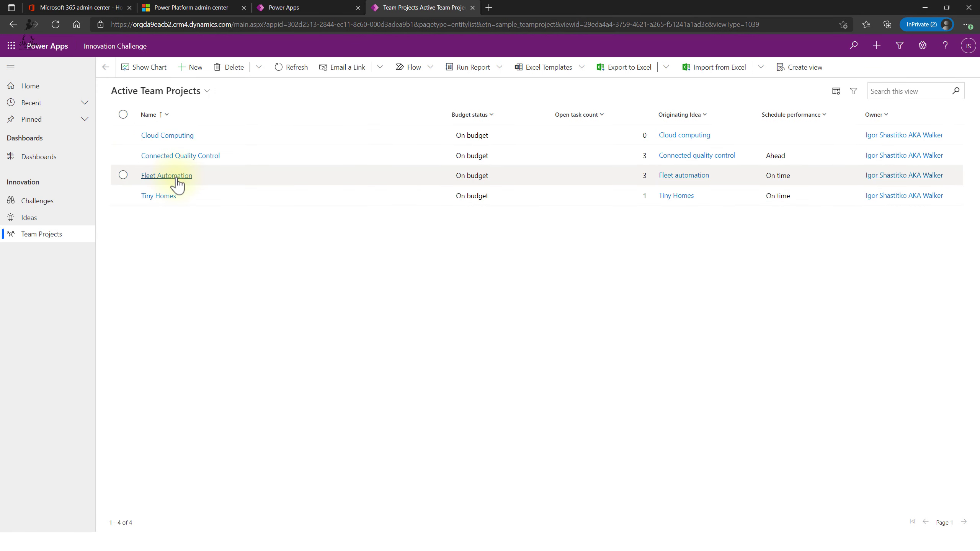
click(175, 177)
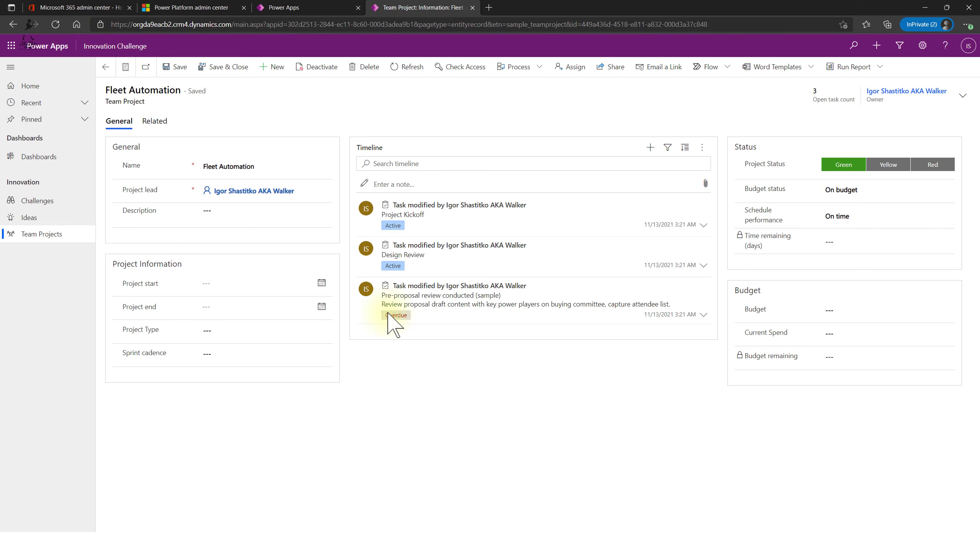
click(473, 8)
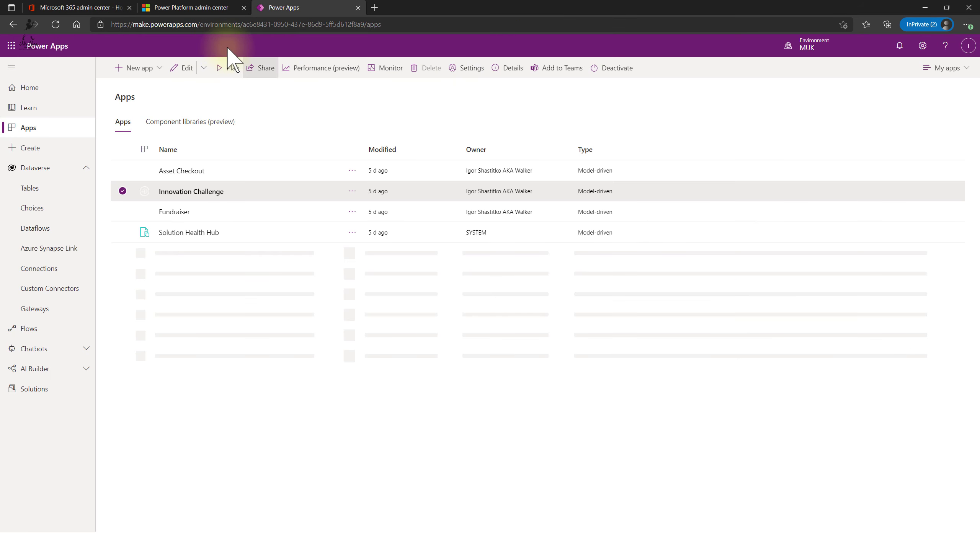
- Create a blank model-driven app named myMDdemo and open it in the designer
click(136, 73)
click(181, 105)
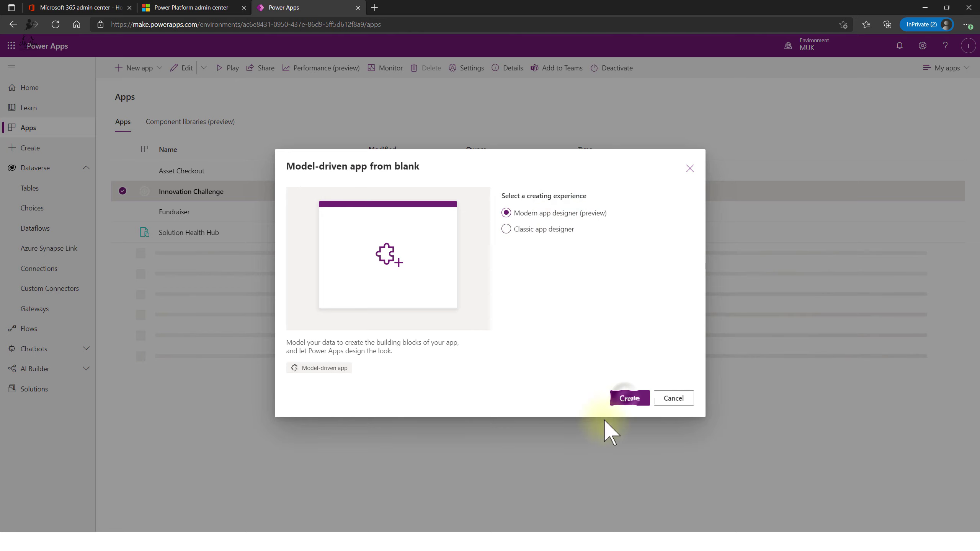
click(632, 401)
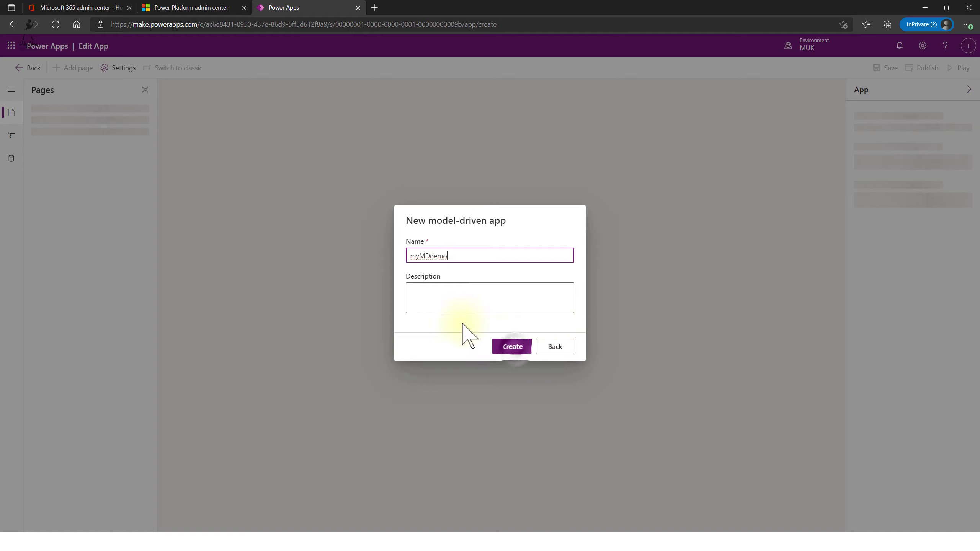
click(511, 348)
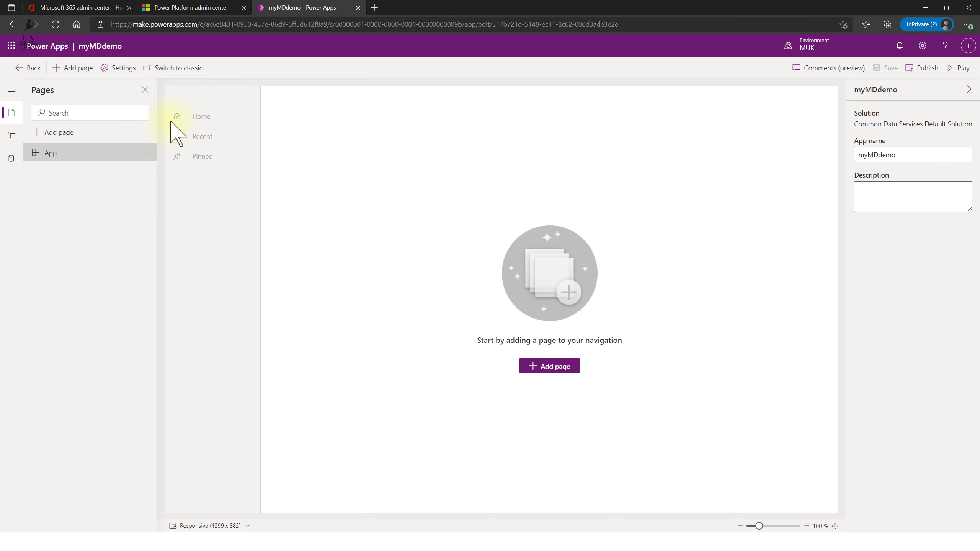
- Start adding a page, preview the Dashboard and Custom page types, then go back
click(549, 367)
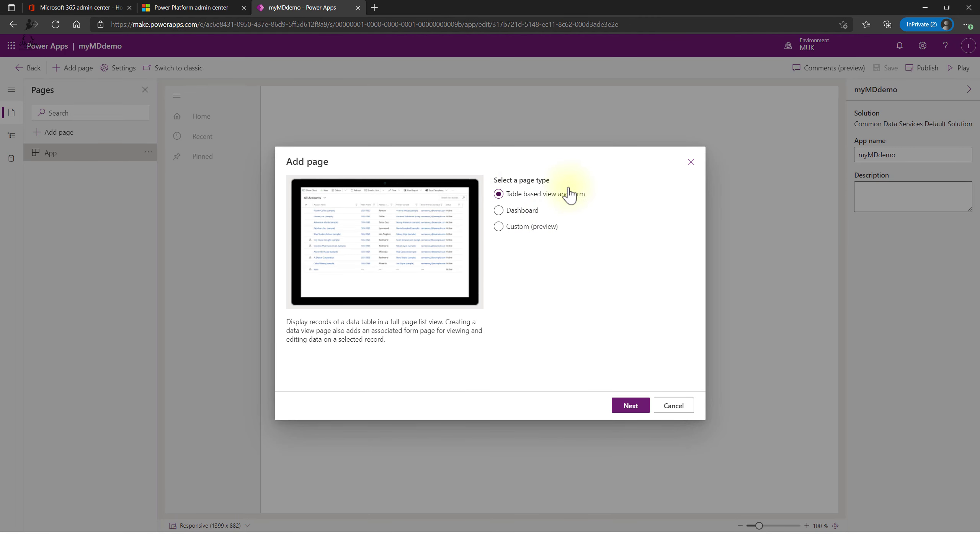
click(535, 211)
click(506, 227)
click(501, 211)
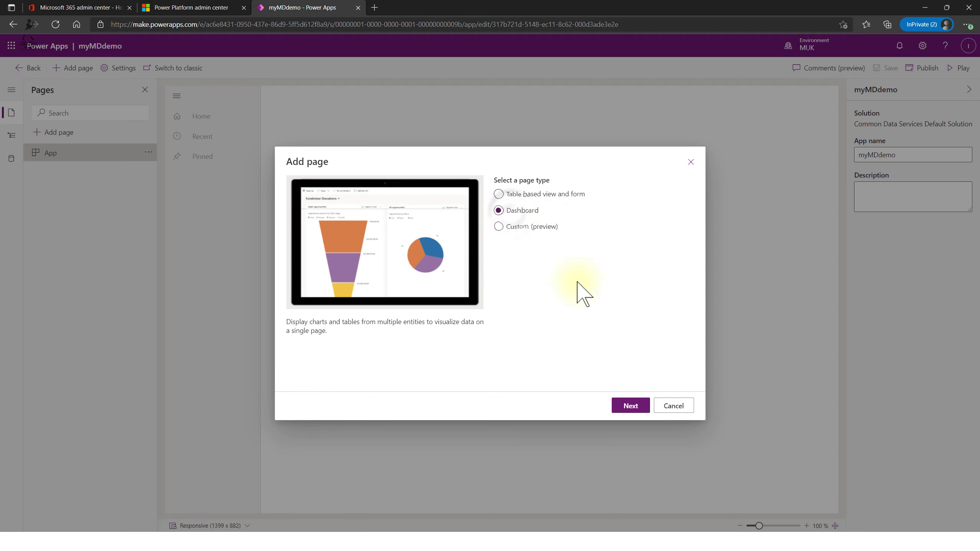
click(633, 406)
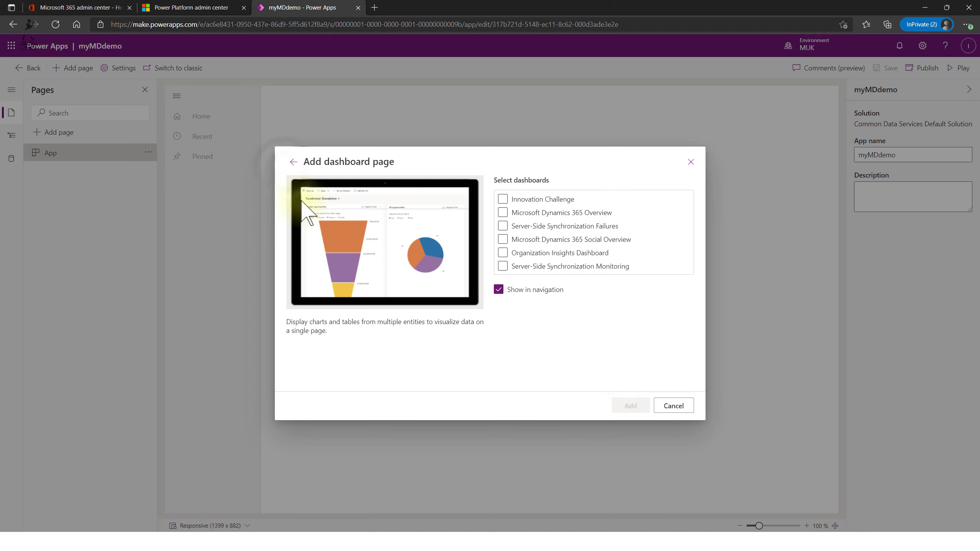
click(294, 162)
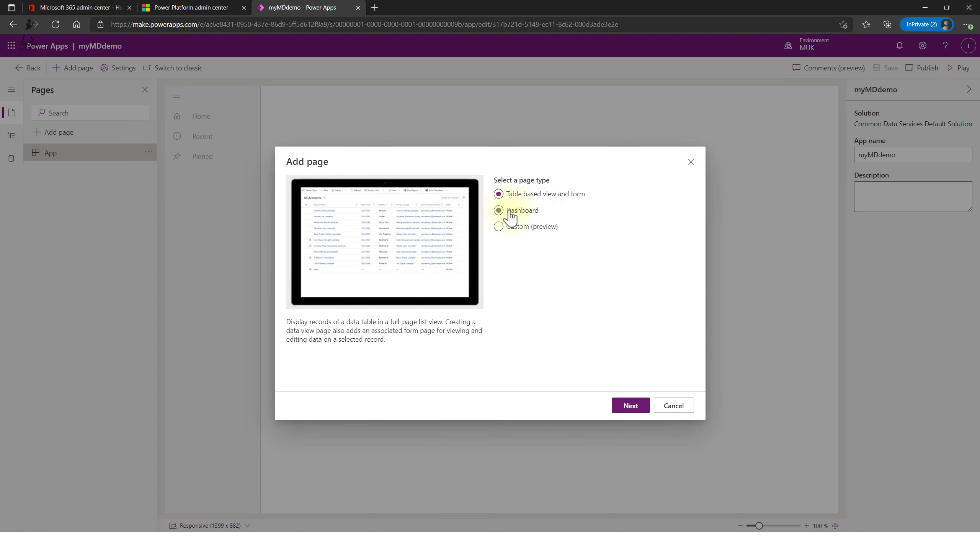
- Add a table-based view and form page for the Account table
click(636, 408)
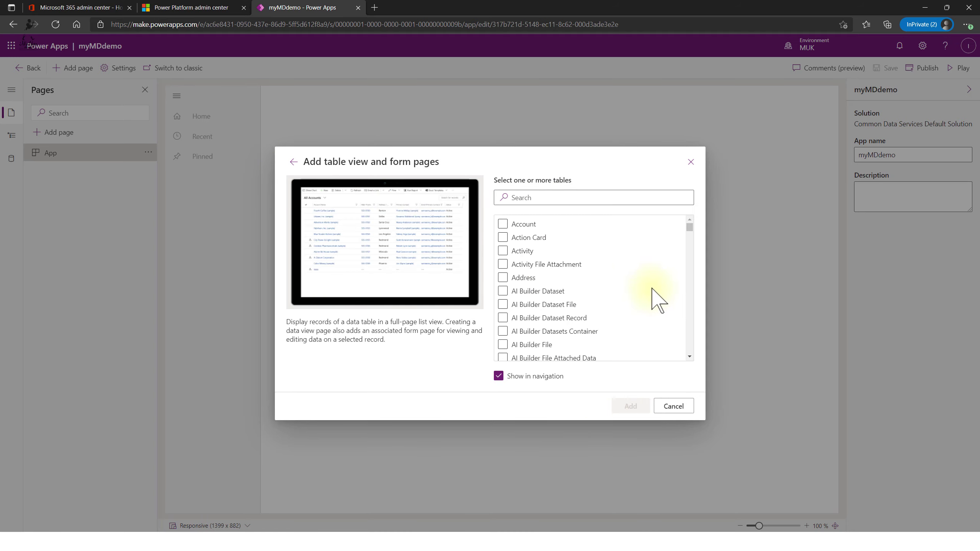
scroll(557, 273, down, 1)
scroll(540, 251, up, 1)
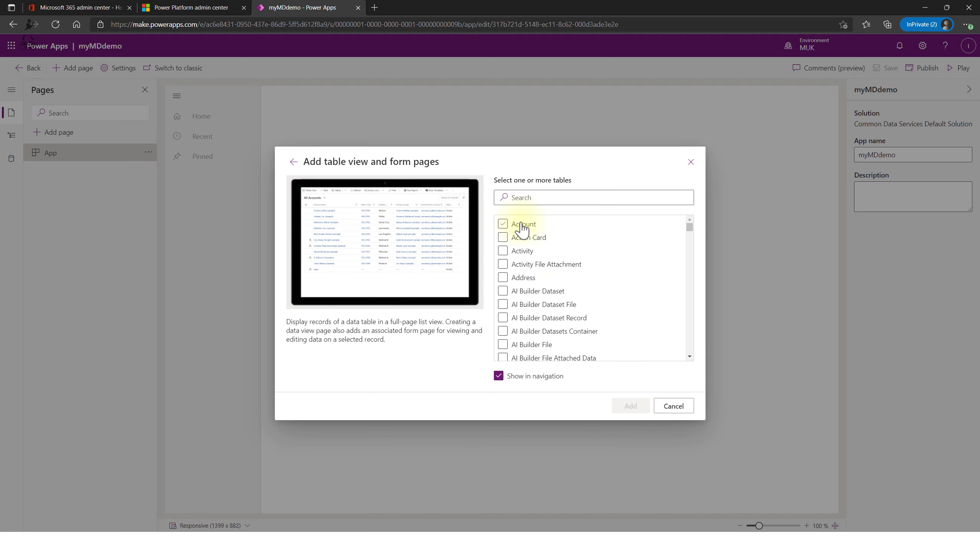
click(502, 224)
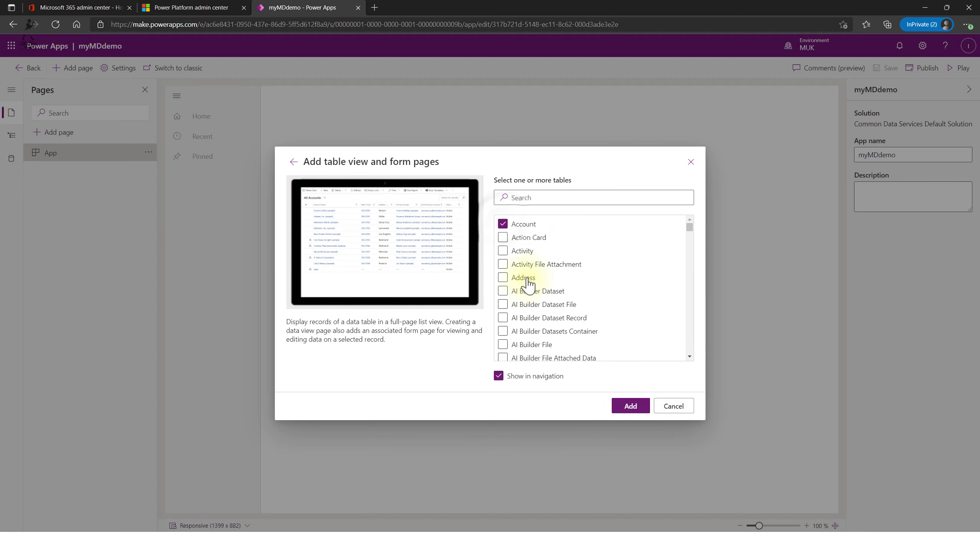
click(502, 223)
scroll(571, 286, down, 12)
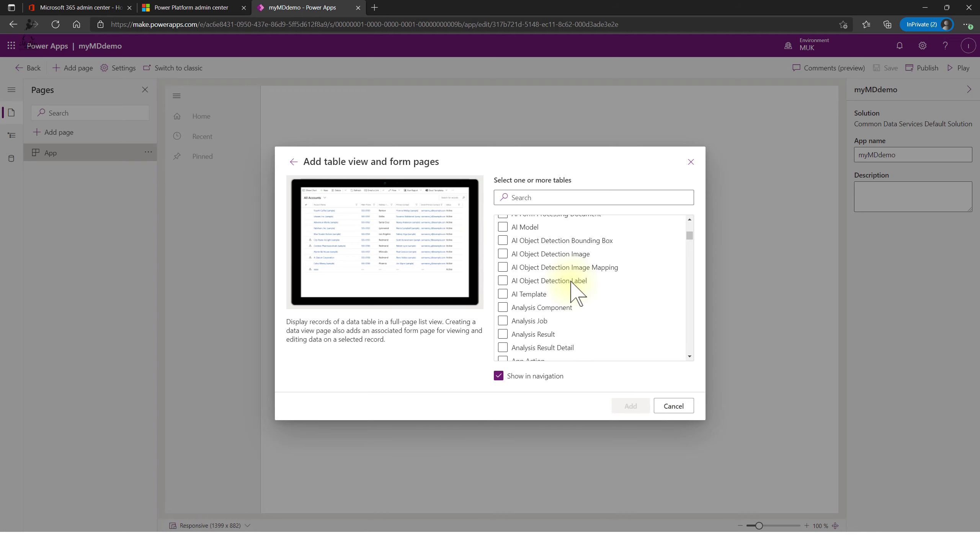
scroll(572, 289, down, 15)
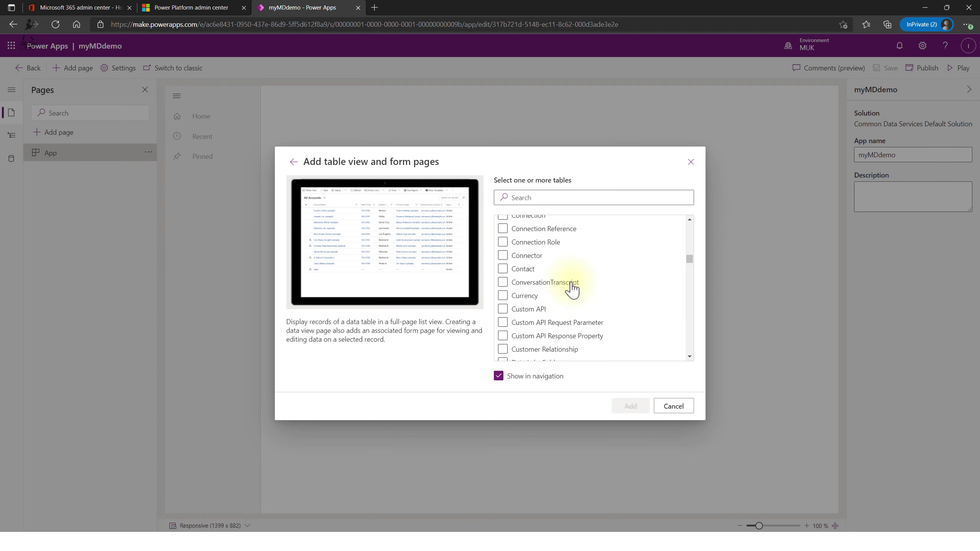
scroll(570, 287, down, 15)
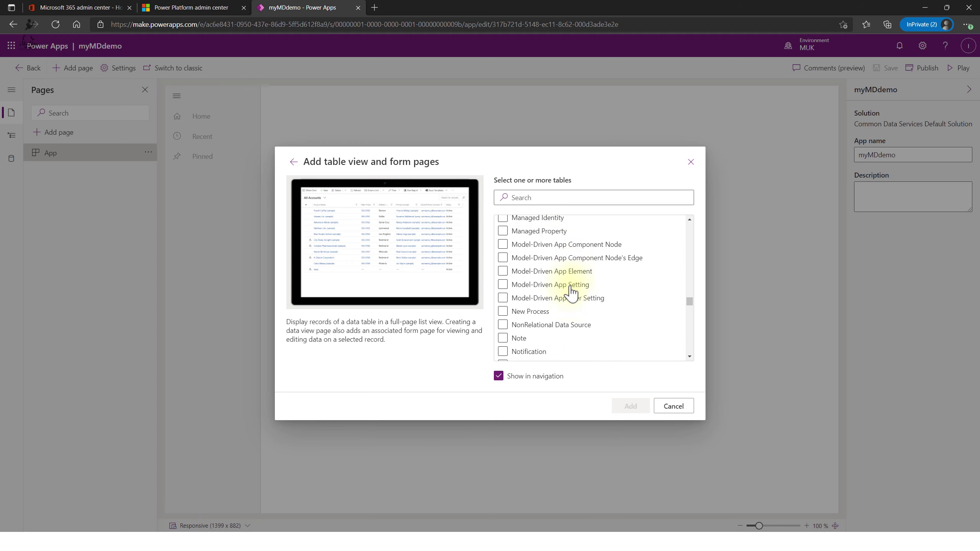
scroll(570, 293, down, 8)
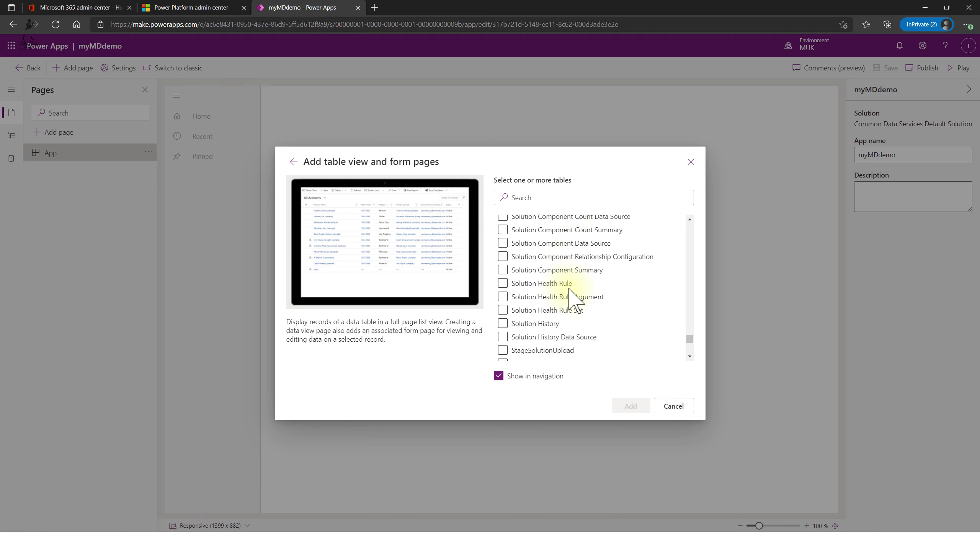
scroll(569, 309, up, 20)
scroll(617, 293, up, 10)
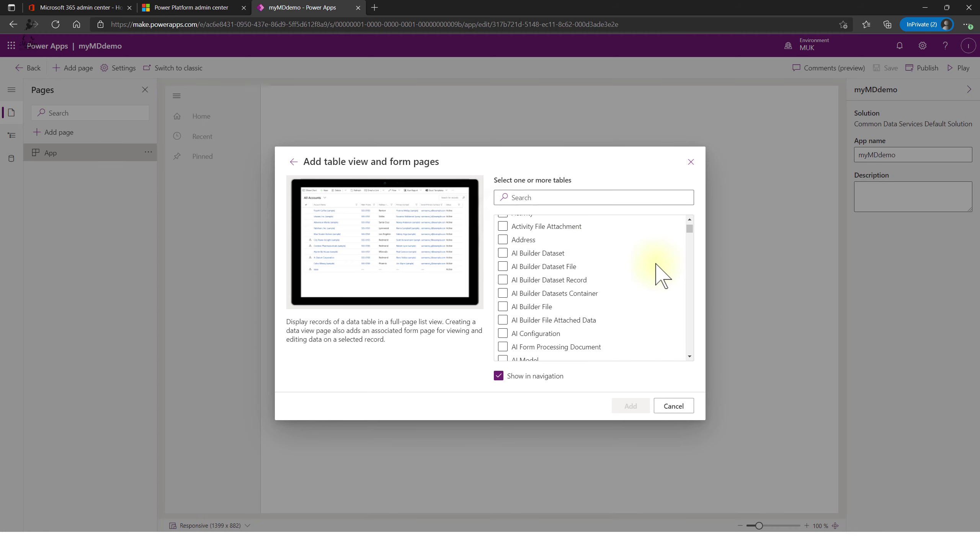
click(503, 224)
click(631, 406)
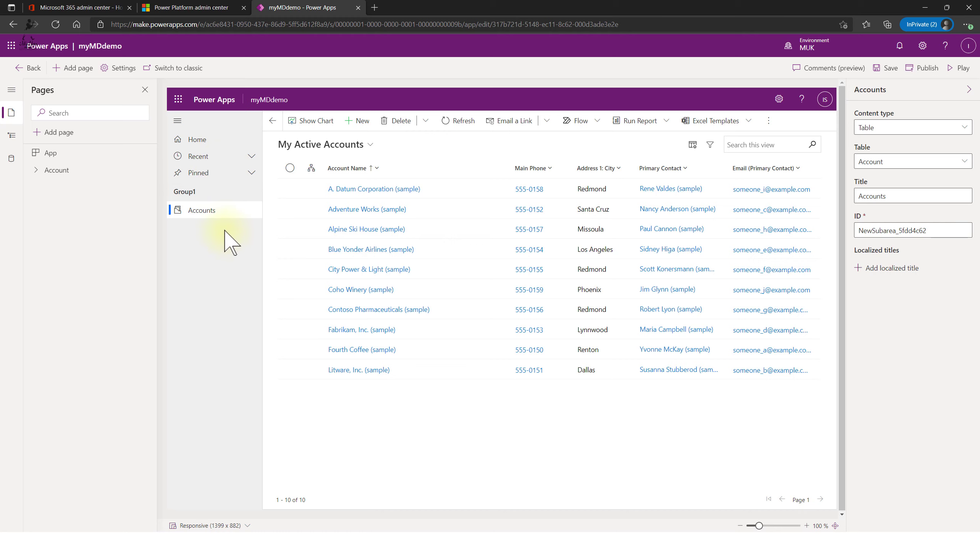
click(369, 145)
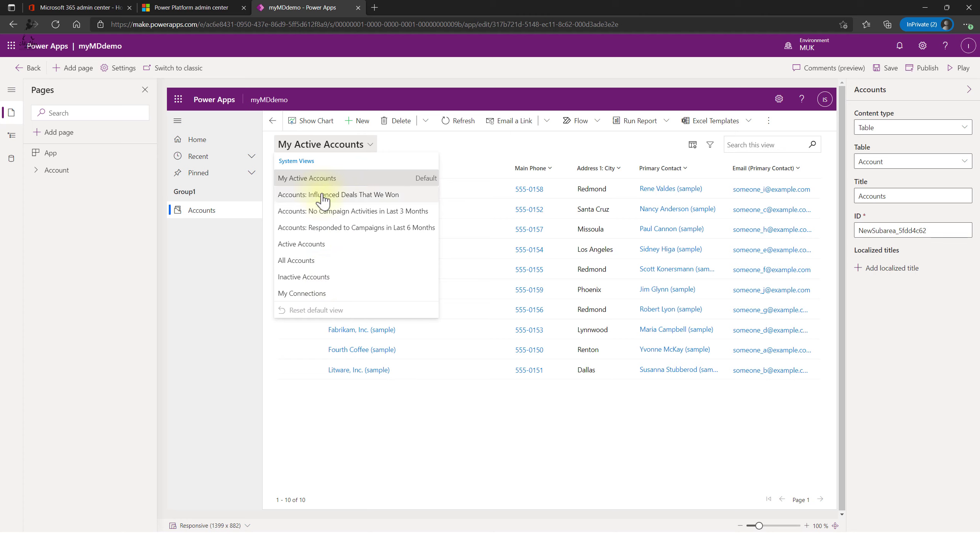
click(317, 448)
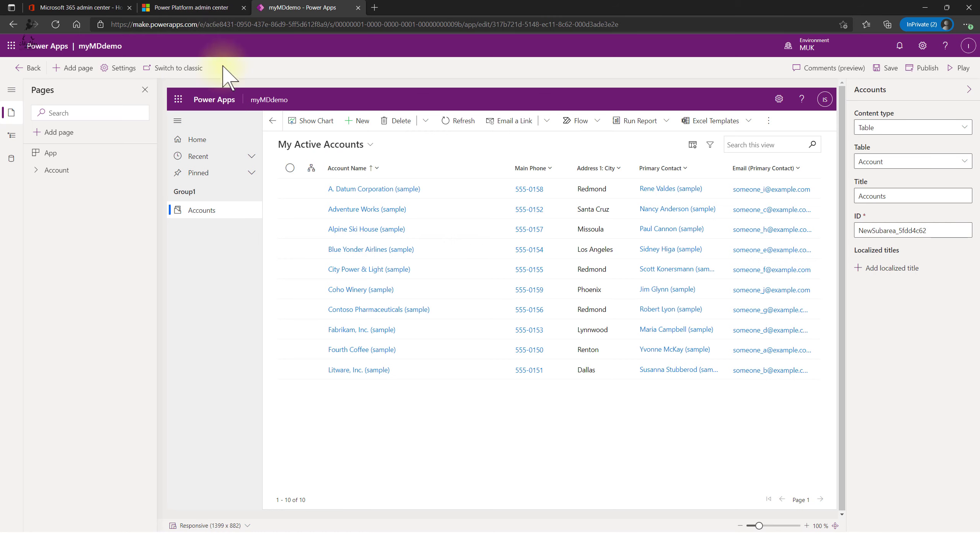
- Save and preview myMDdemo, opening the Adventure Works account and returning to the list
click(961, 70)
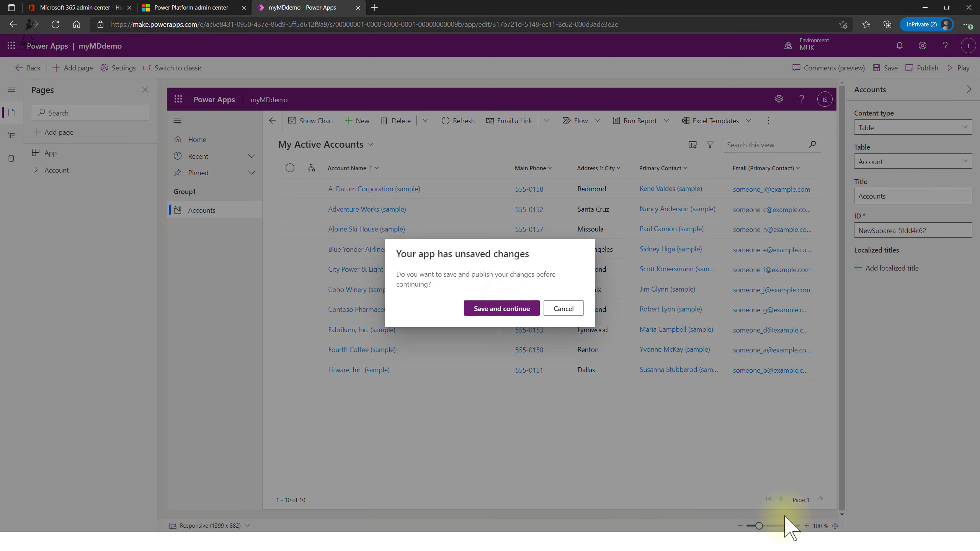
click(492, 308)
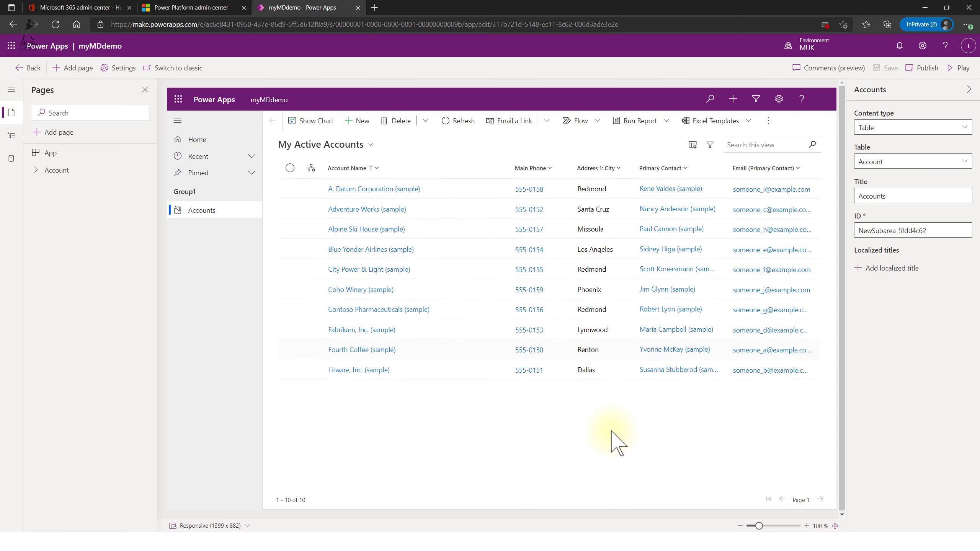
click(356, 210)
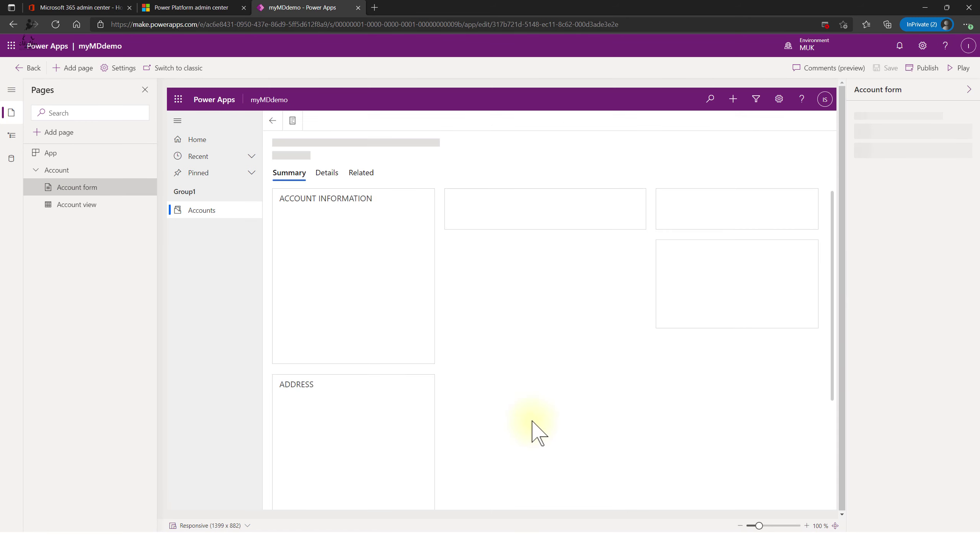
click(216, 212)
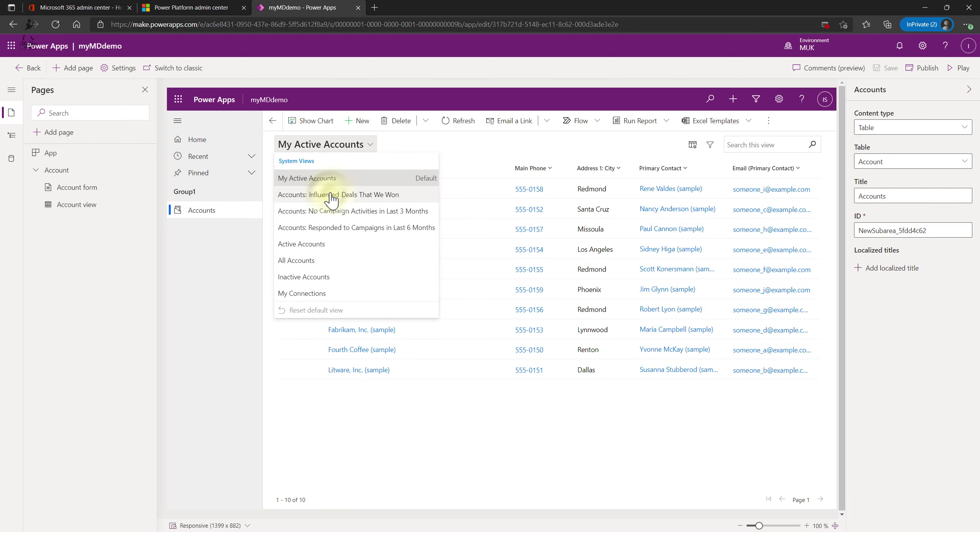
- Switch through Influenced Deals, No Campaign Activities, and Responded to Campaigns account views
click(644, 487)
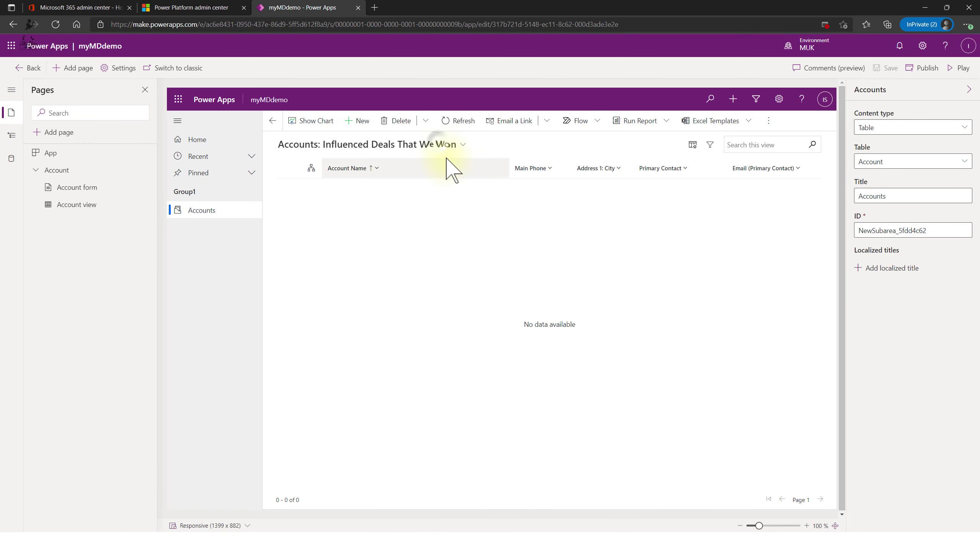
click(443, 146)
click(349, 212)
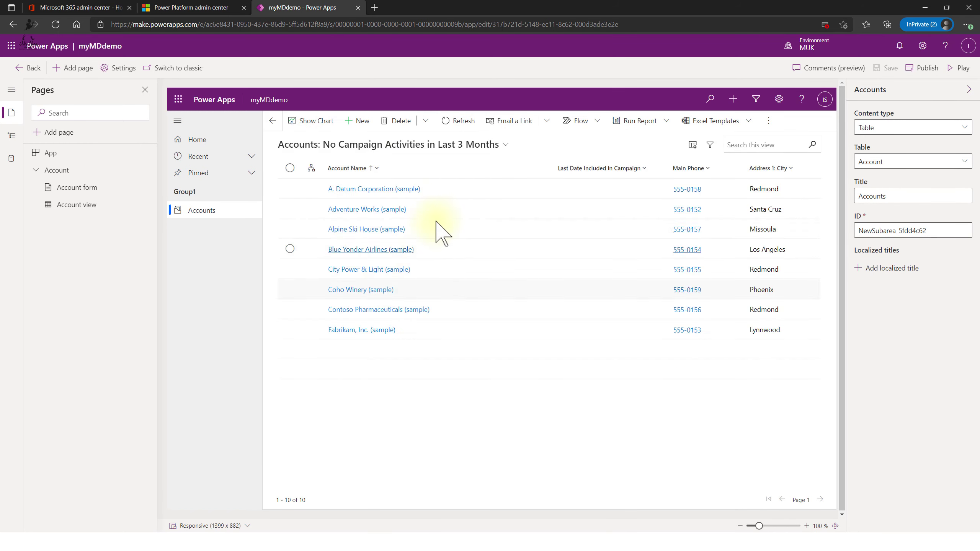
click(470, 146)
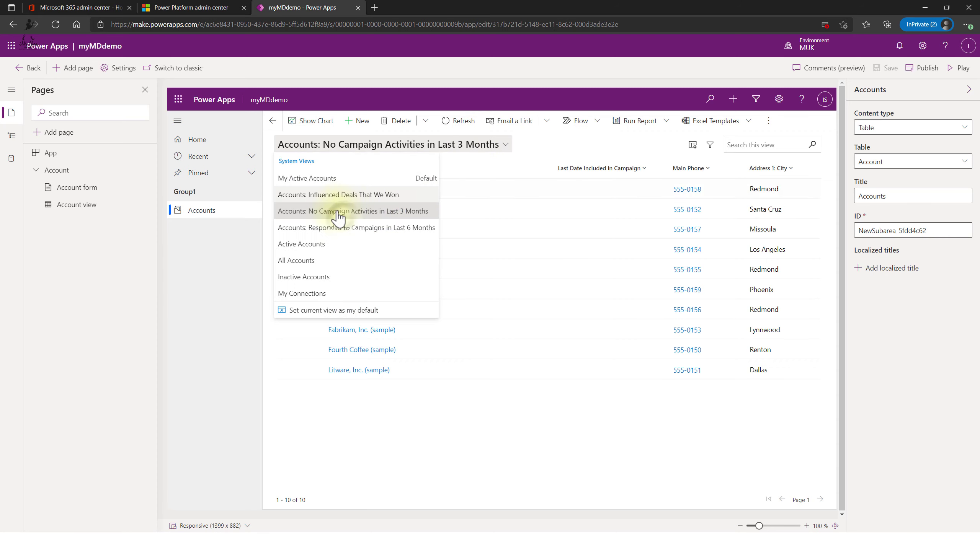
click(343, 228)
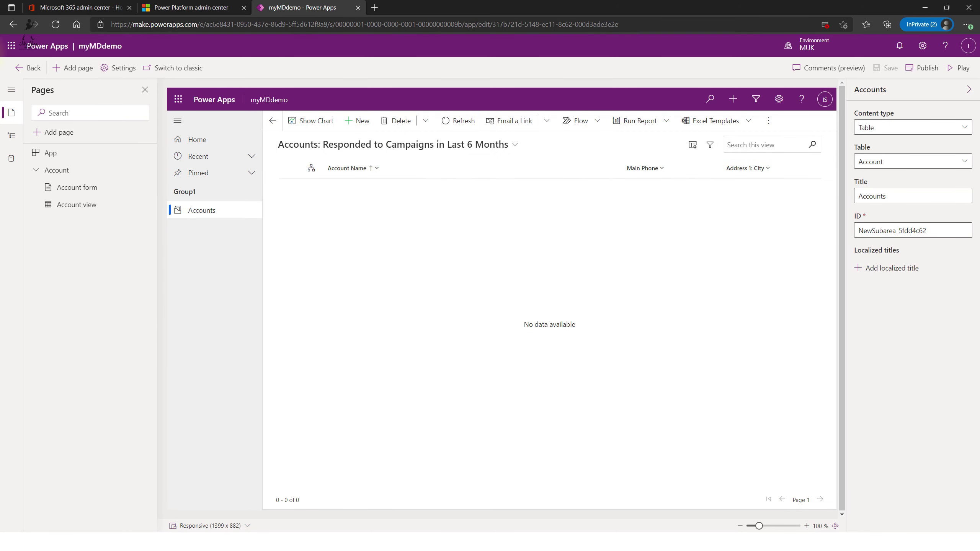
- Review the Account table's Views in Dataverse Tables, then go to the Apps list
click(28, 68)
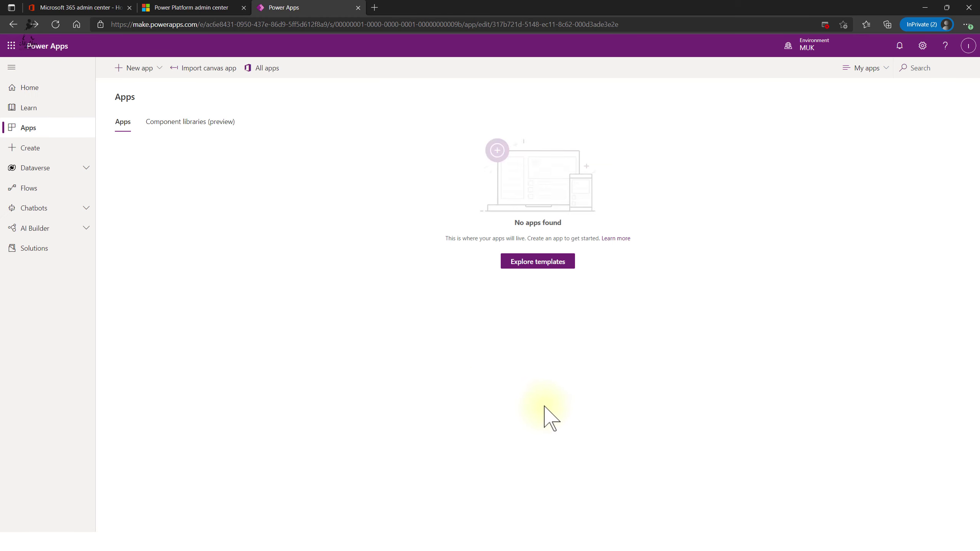
click(40, 169)
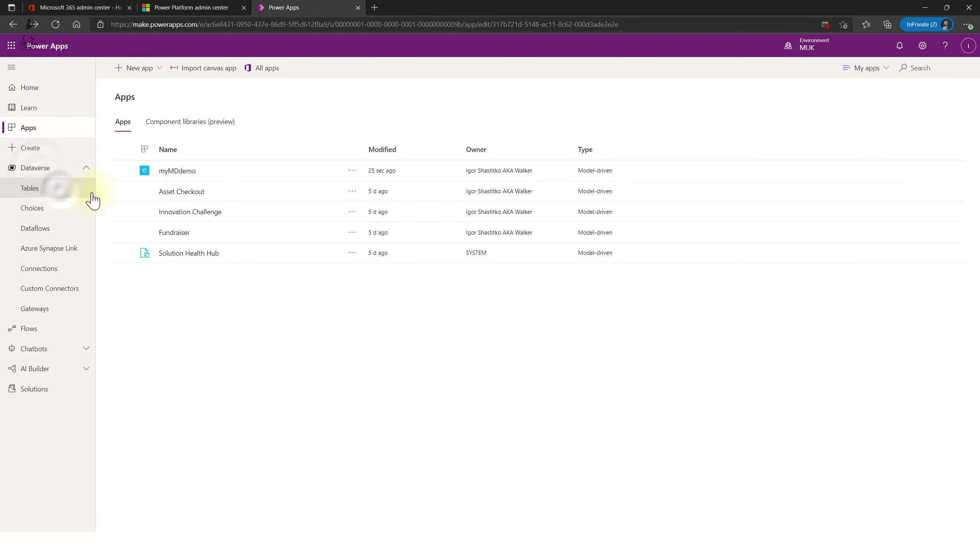
click(56, 189)
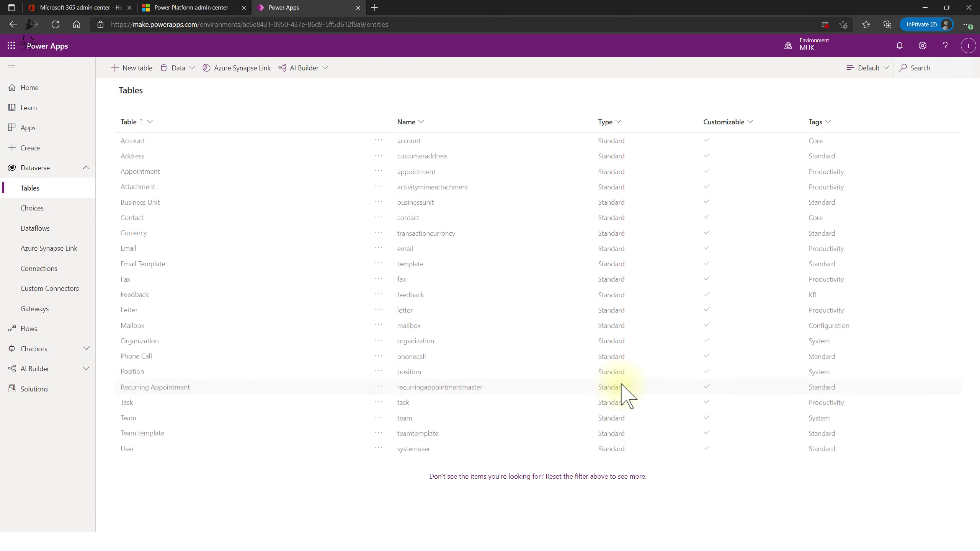
click(251, 146)
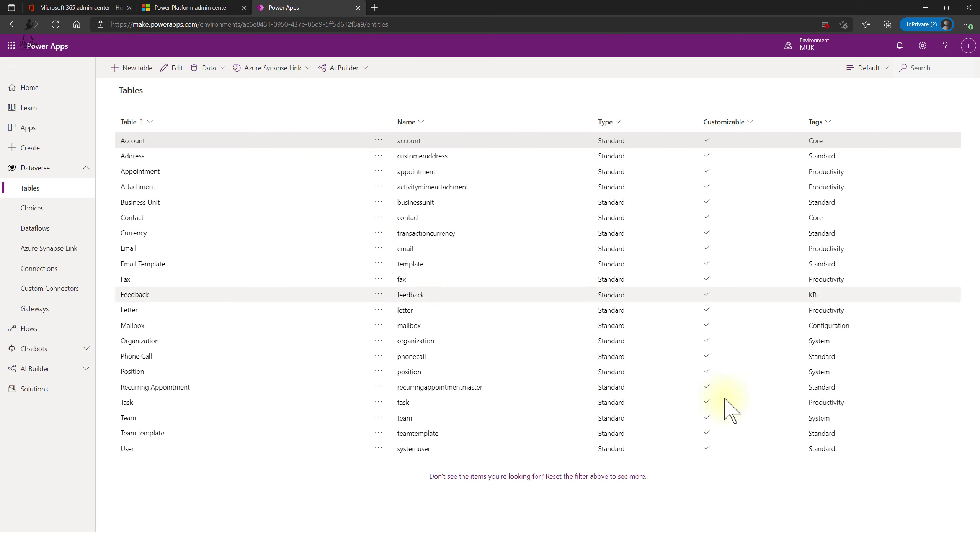
click(133, 141)
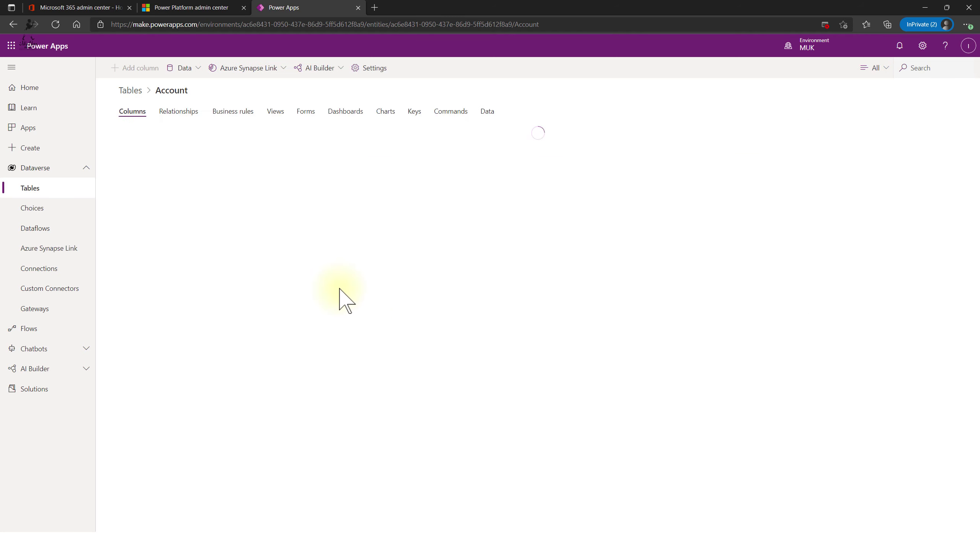
click(275, 116)
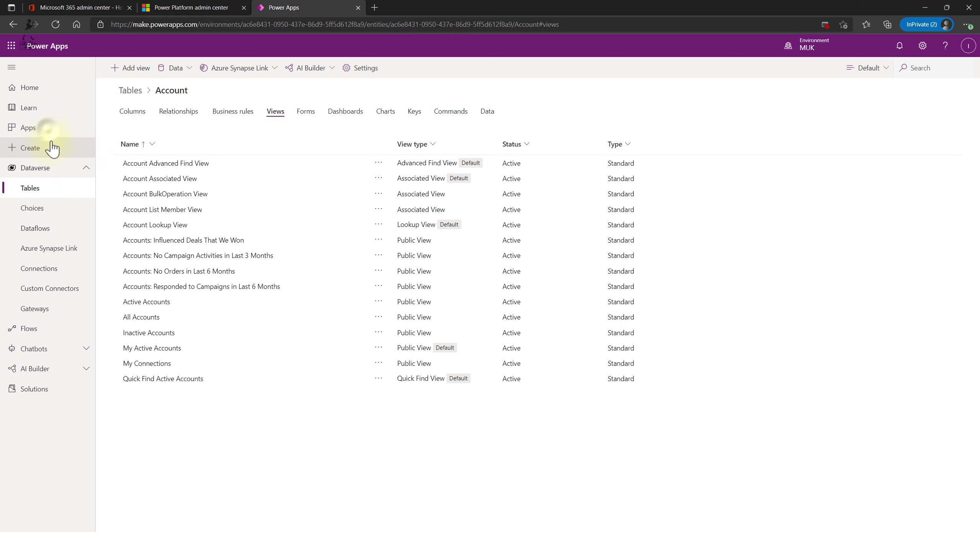
click(35, 129)
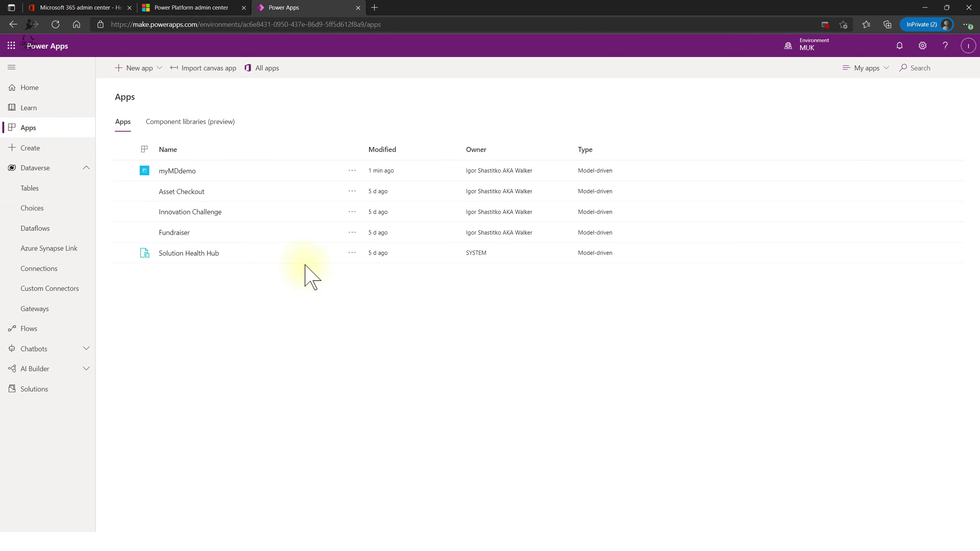
- Edit myMDdemo in the app designer and open its Account Views setting
click(355, 170)
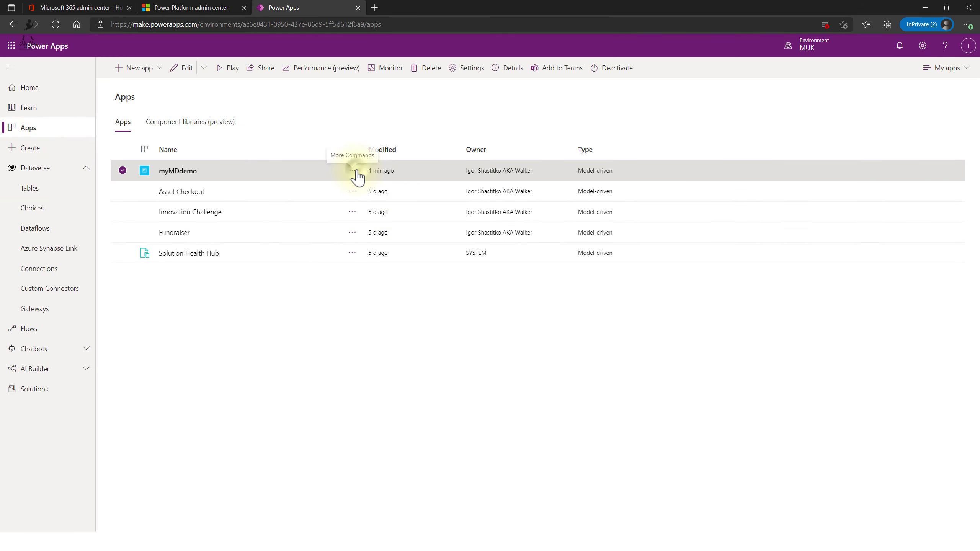
click(353, 171)
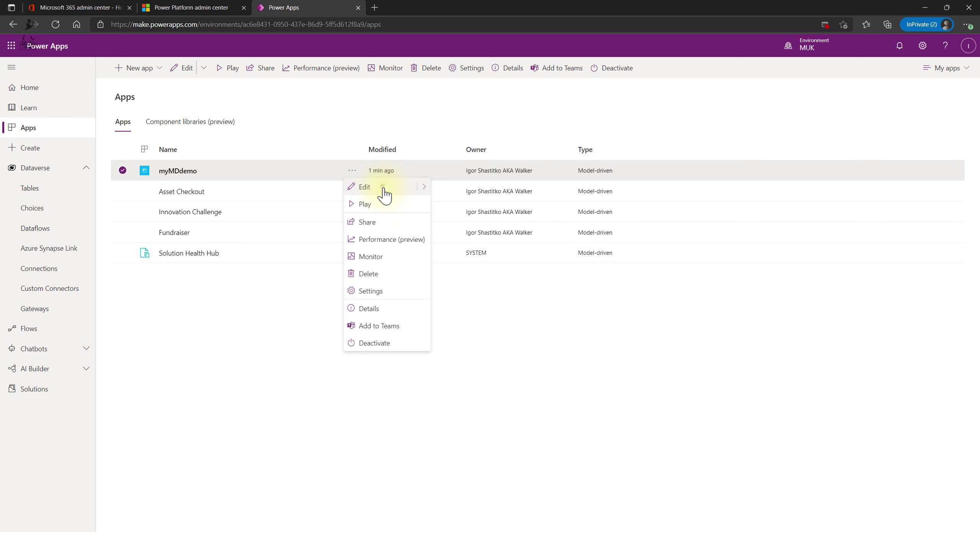
click(383, 188)
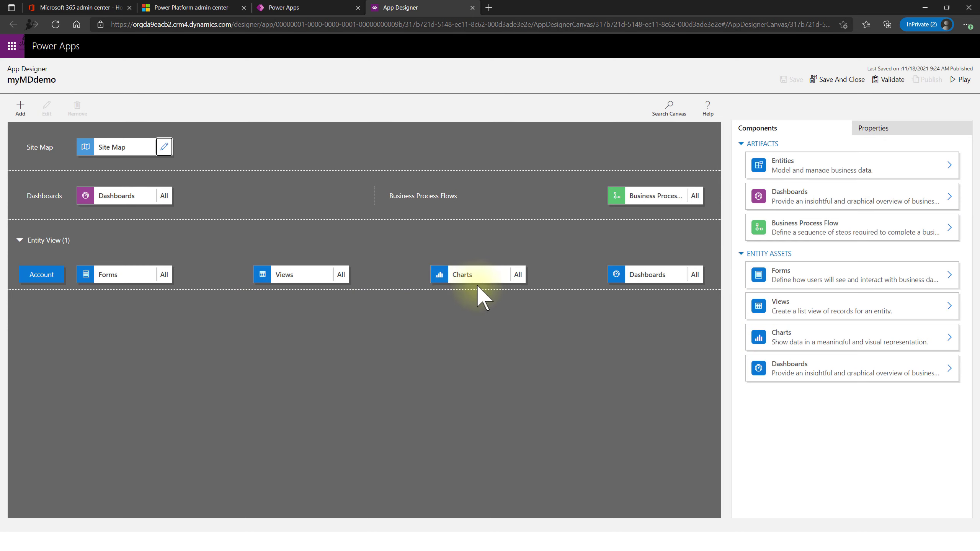
click(276, 278)
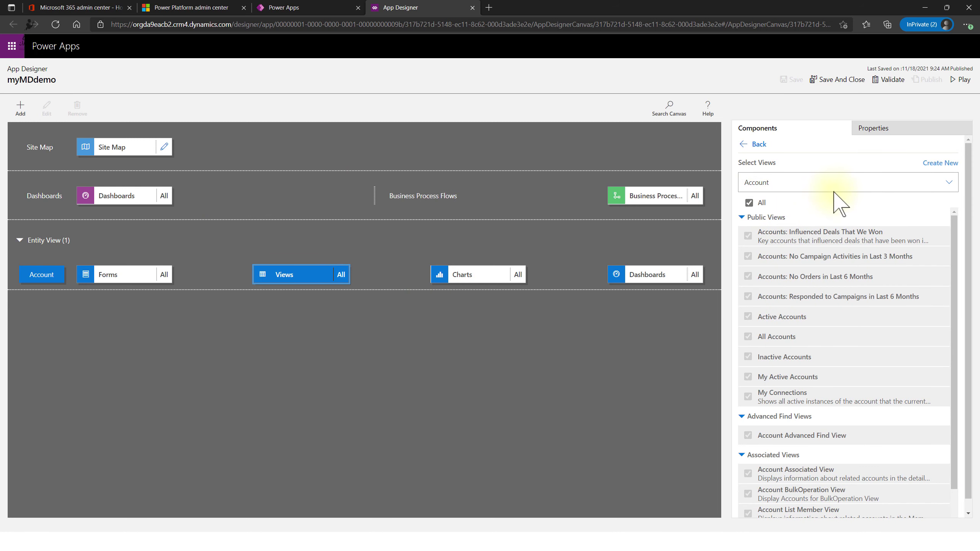
- Keep only No Orders, No Campaign Activities, Active, All and Inactive Accounts views; save and close
scroll(845, 424, down, 2)
scroll(829, 444, up, 2)
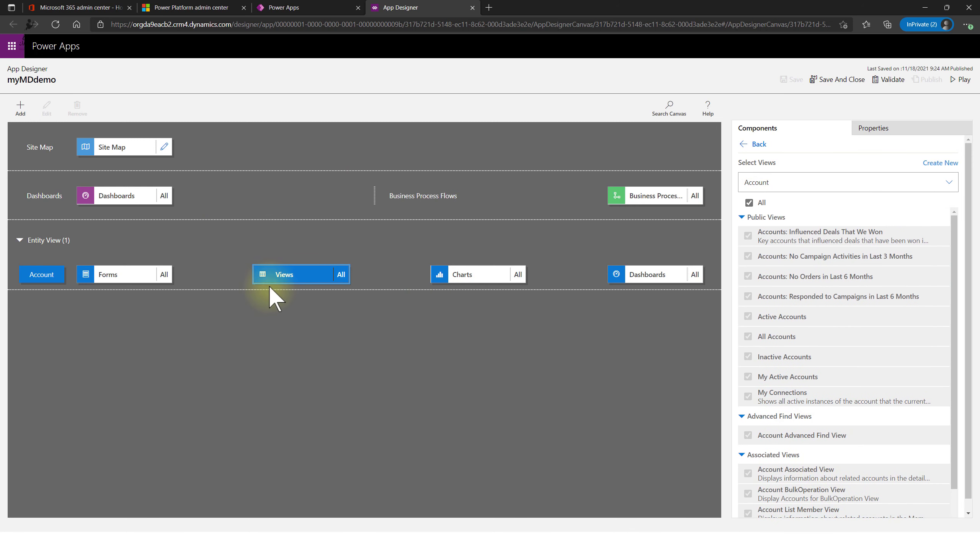
click(748, 204)
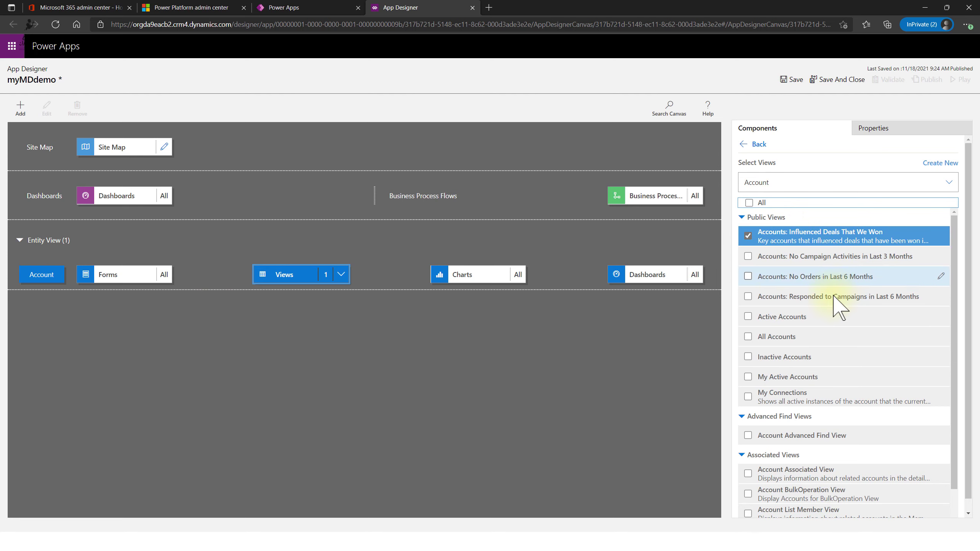
click(748, 276)
click(748, 257)
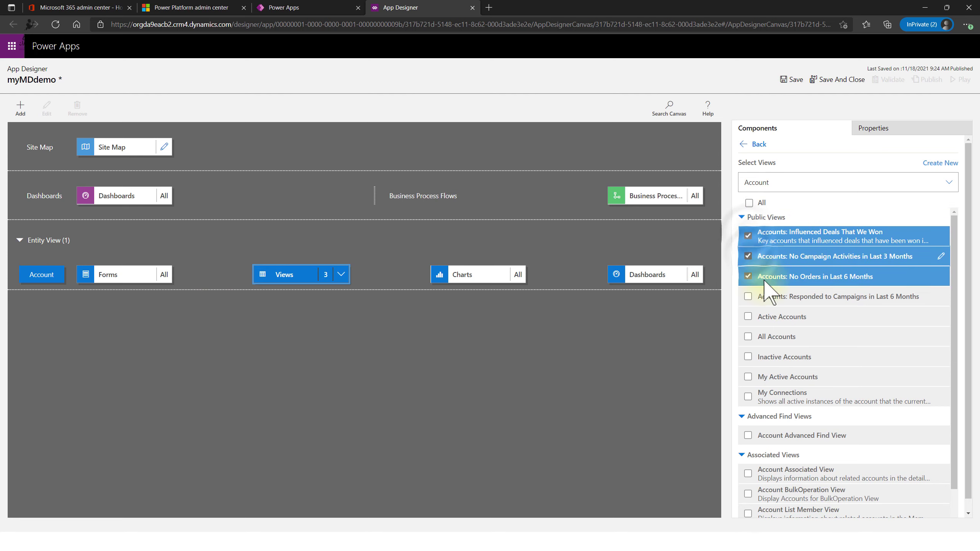
click(748, 235)
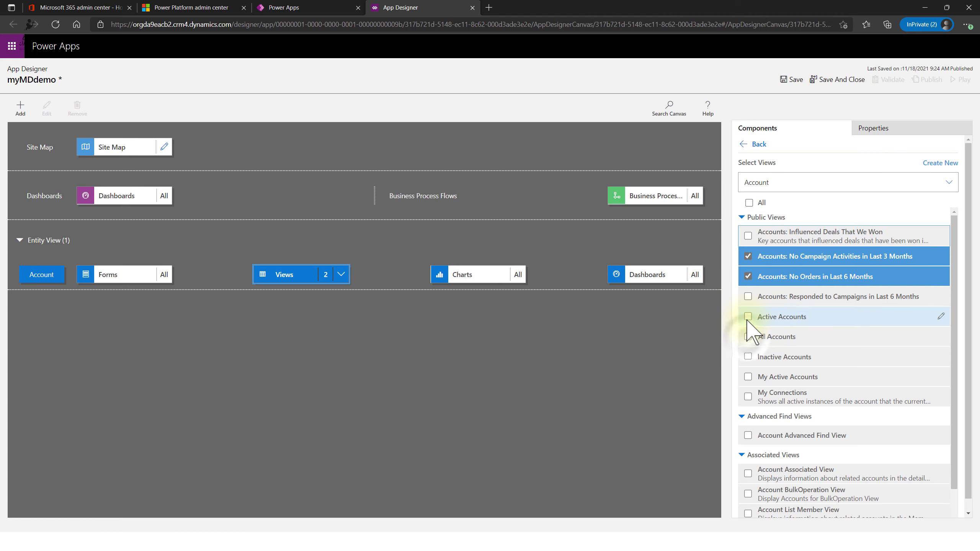
click(748, 337)
click(748, 316)
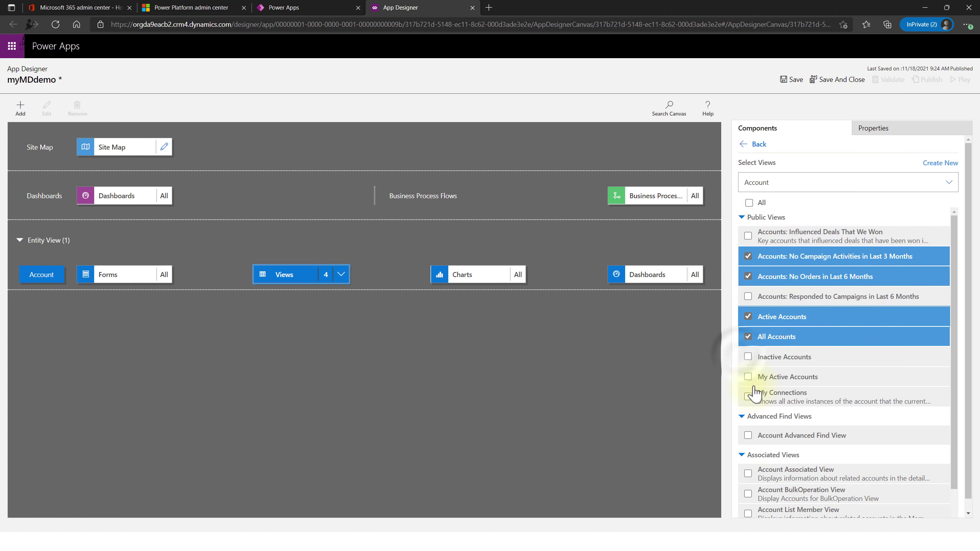
click(748, 357)
scroll(865, 405, down, 1)
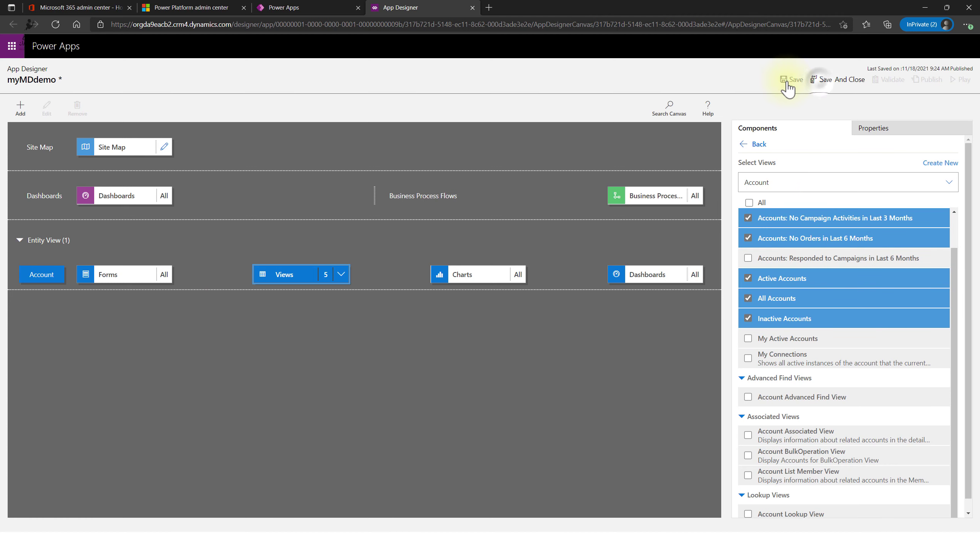
click(820, 82)
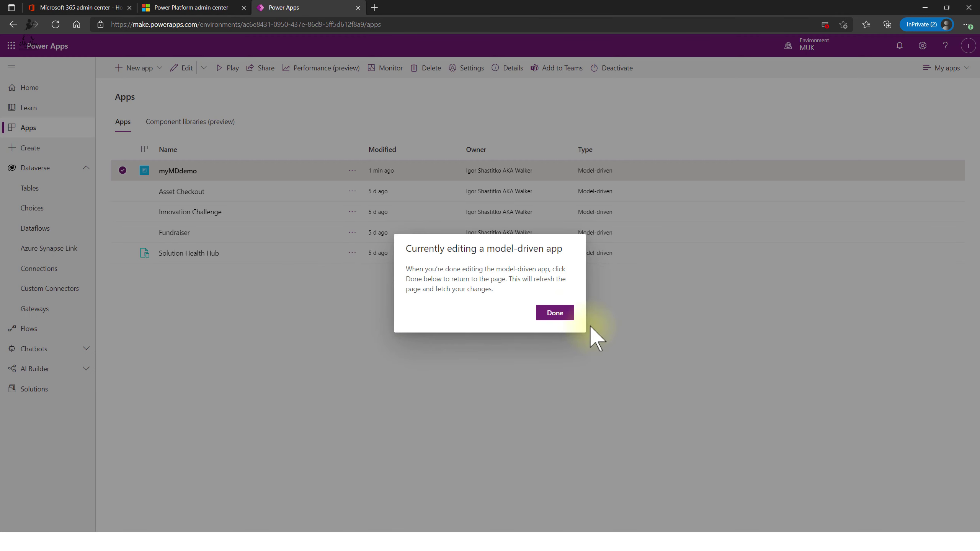
- Run myMDdemo, switch to the Inactive Accounts view, then close the running app
click(565, 319)
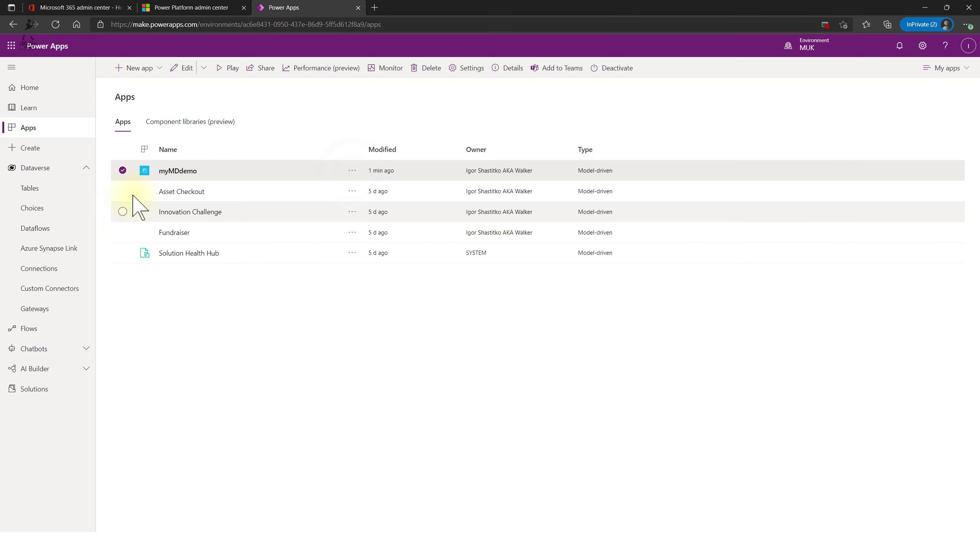
click(353, 171)
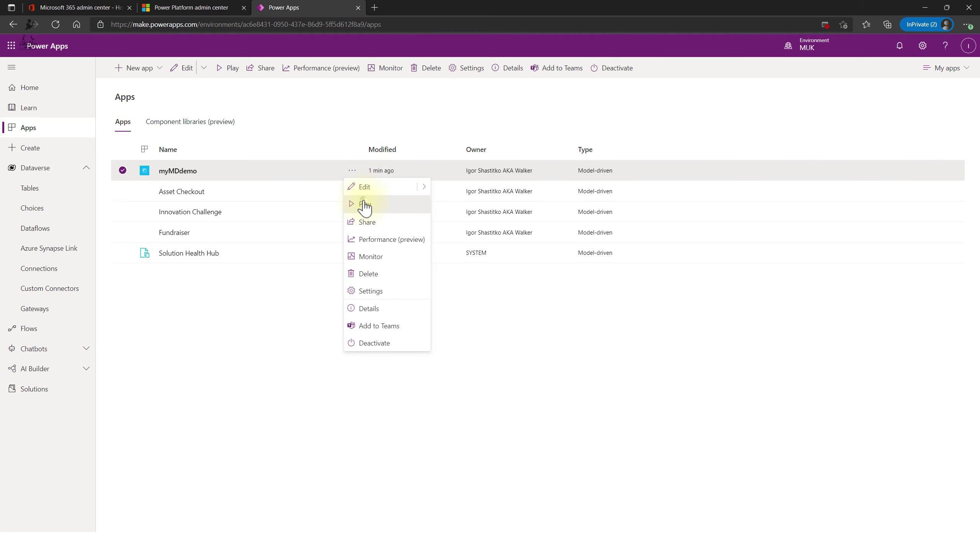
click(364, 204)
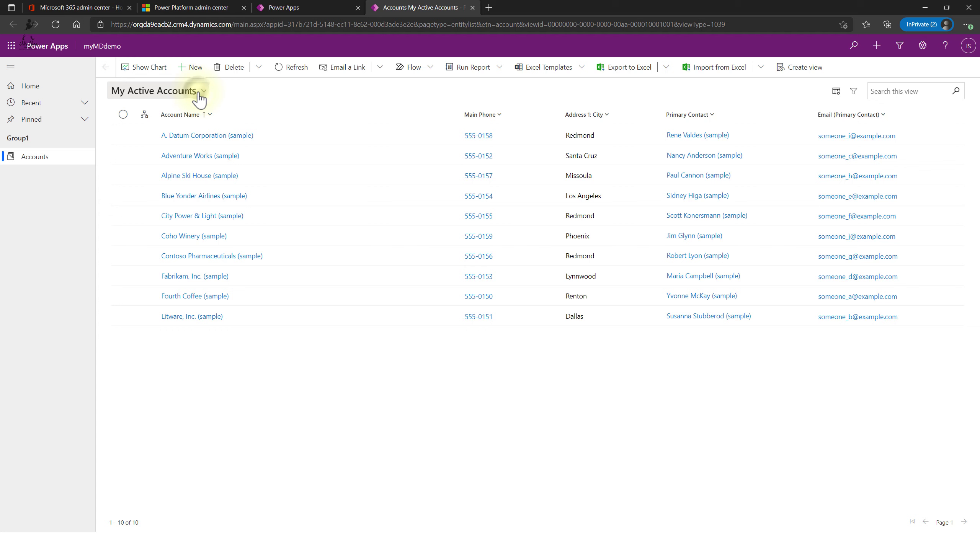
click(200, 93)
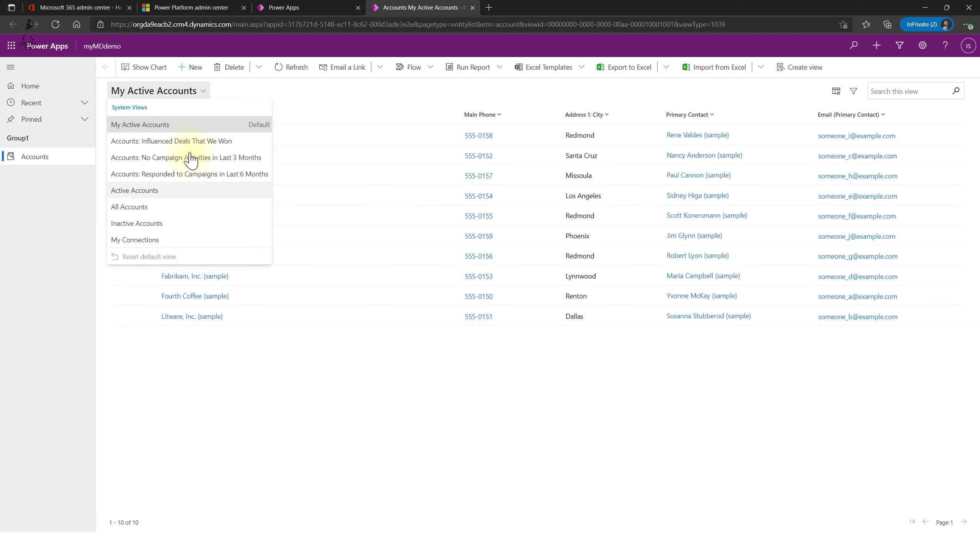
click(173, 224)
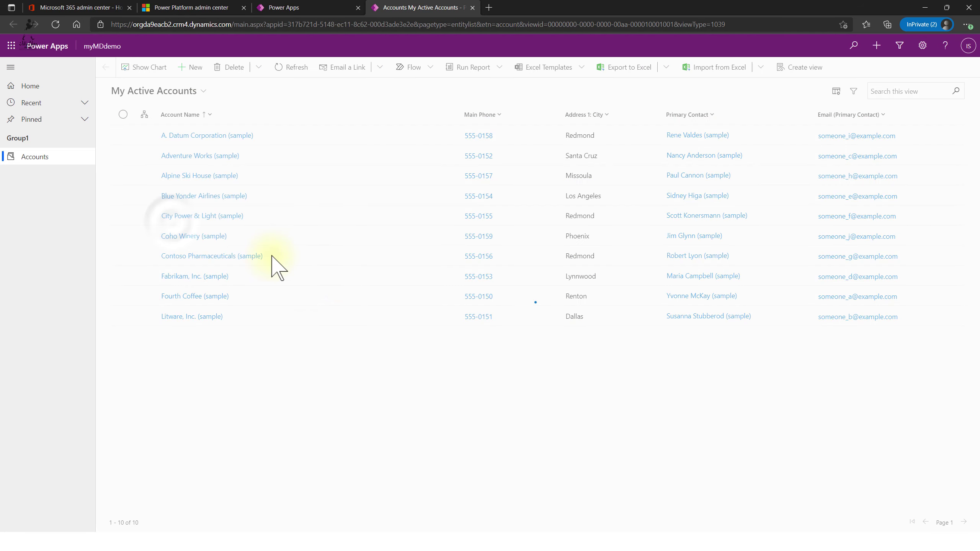
click(192, 97)
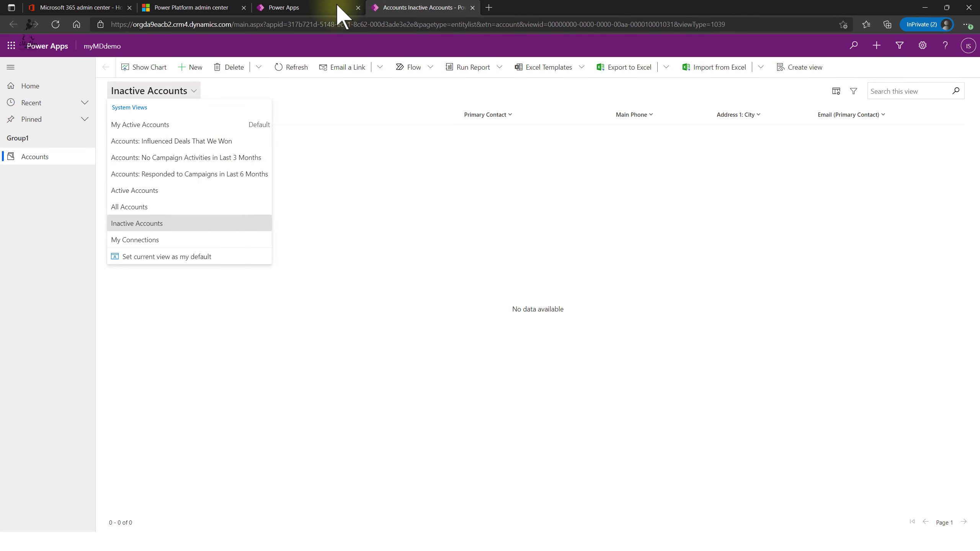
click(473, 7)
- Open myMDdemo with Edit in preview, show the Navigation pane, and bring up Add
click(353, 173)
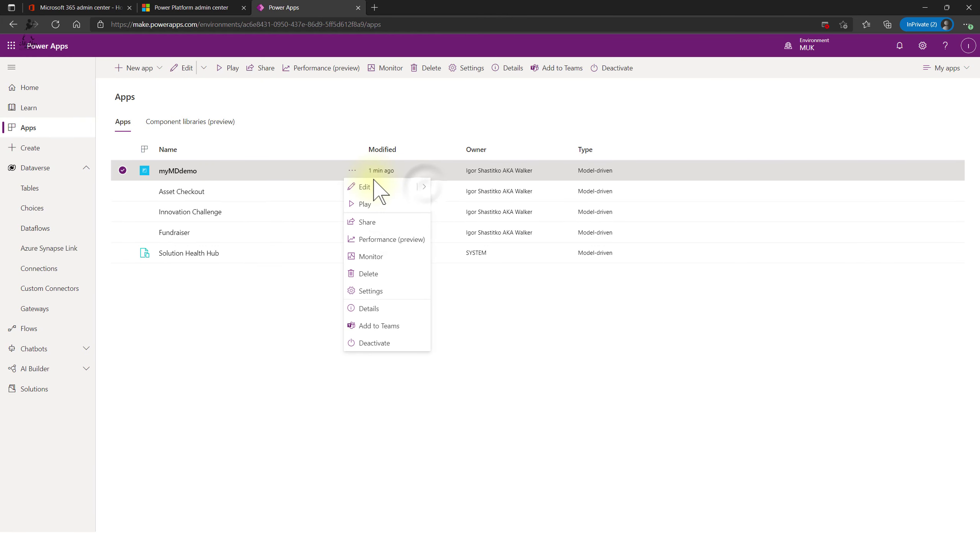
mouse_move(424, 188)
click(470, 189)
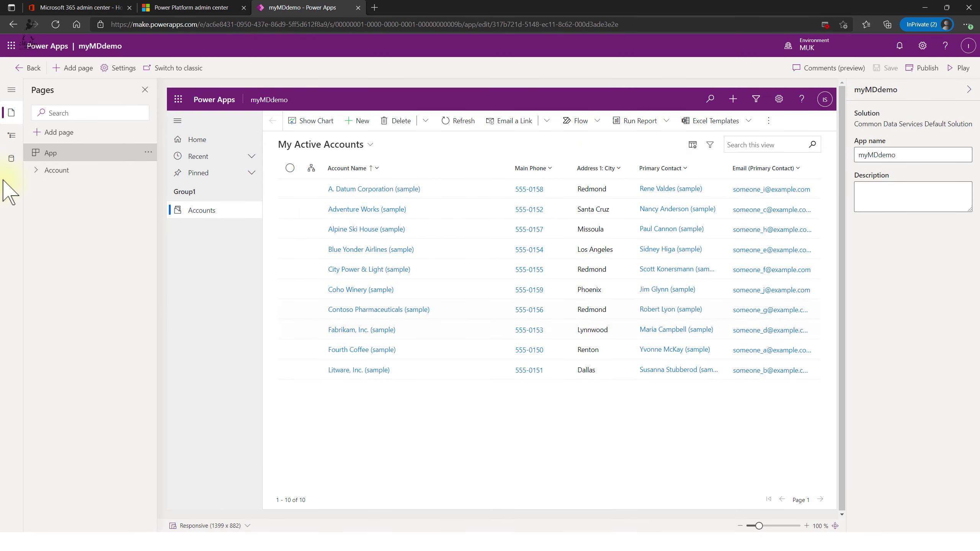
click(12, 135)
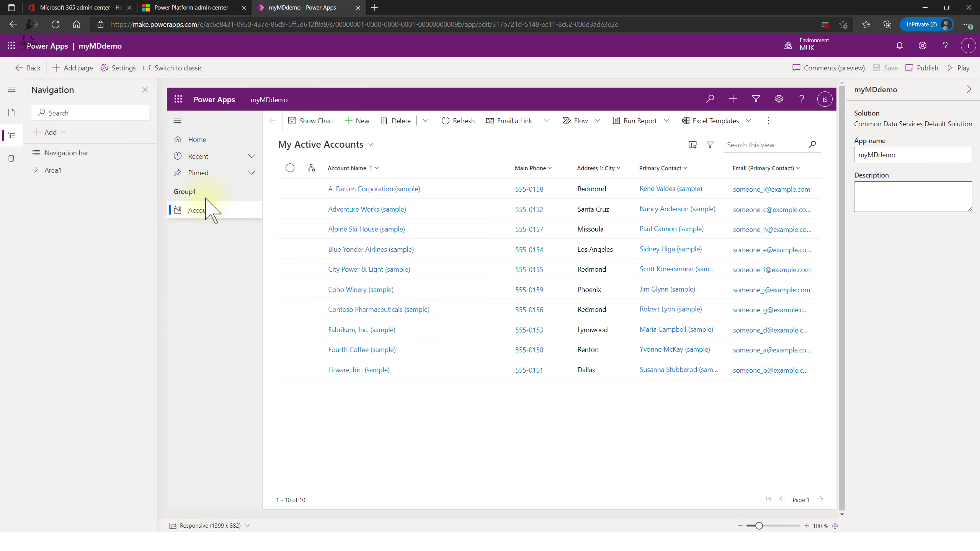
click(63, 133)
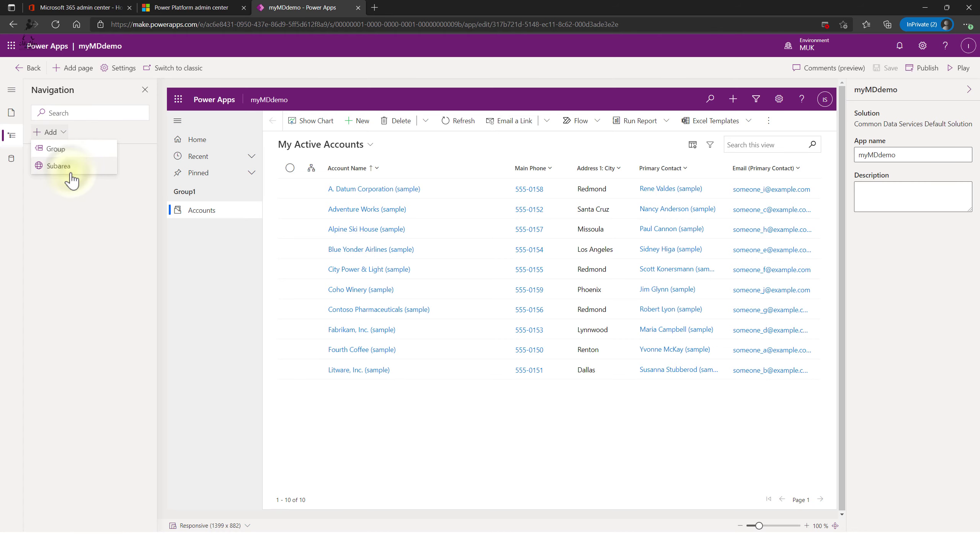
- Add a Table-type Activities subarea for the Activity table under Group1, then play the app
click(57, 167)
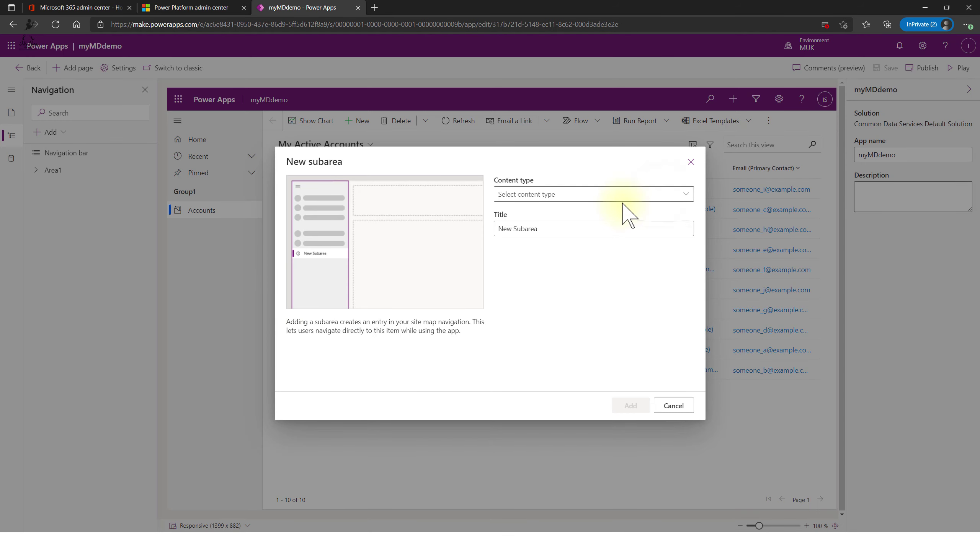
click(661, 195)
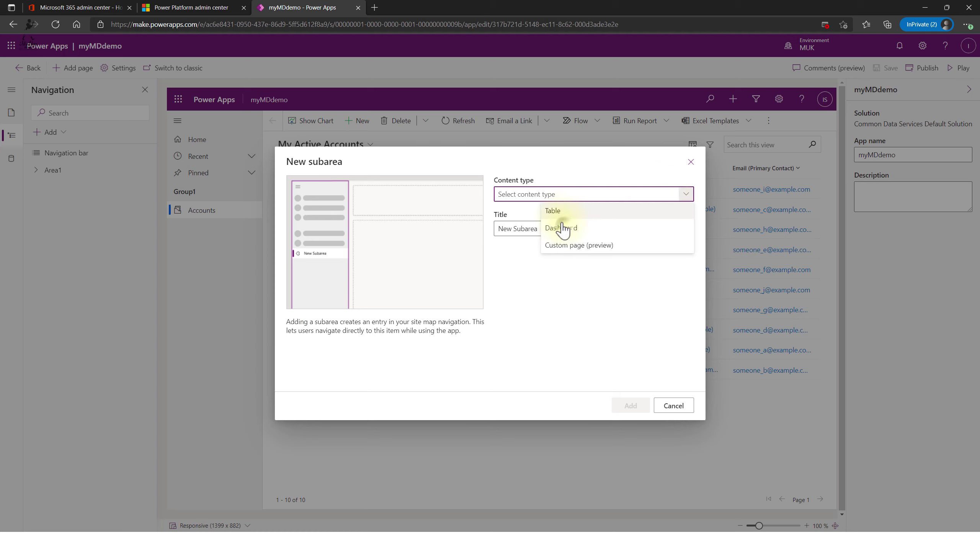
click(562, 229)
click(605, 229)
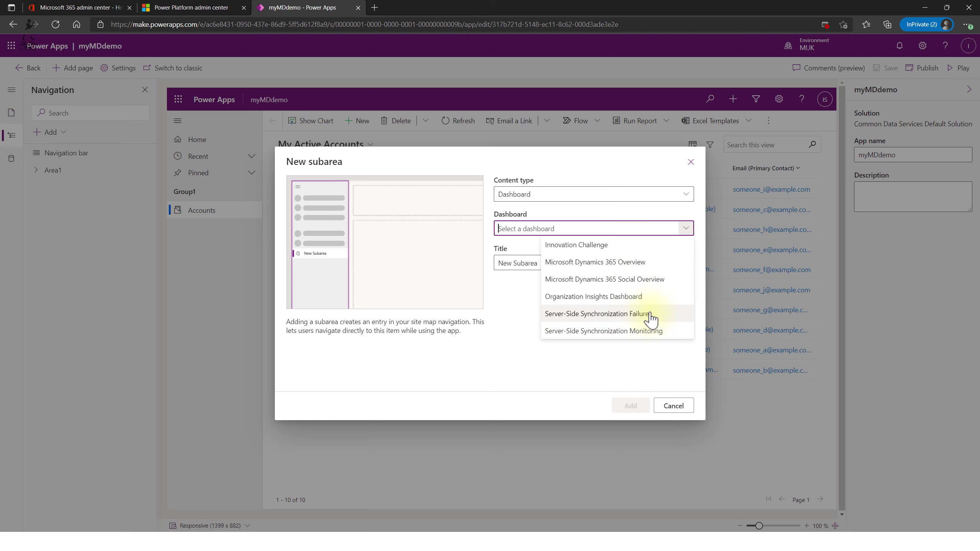
click(650, 194)
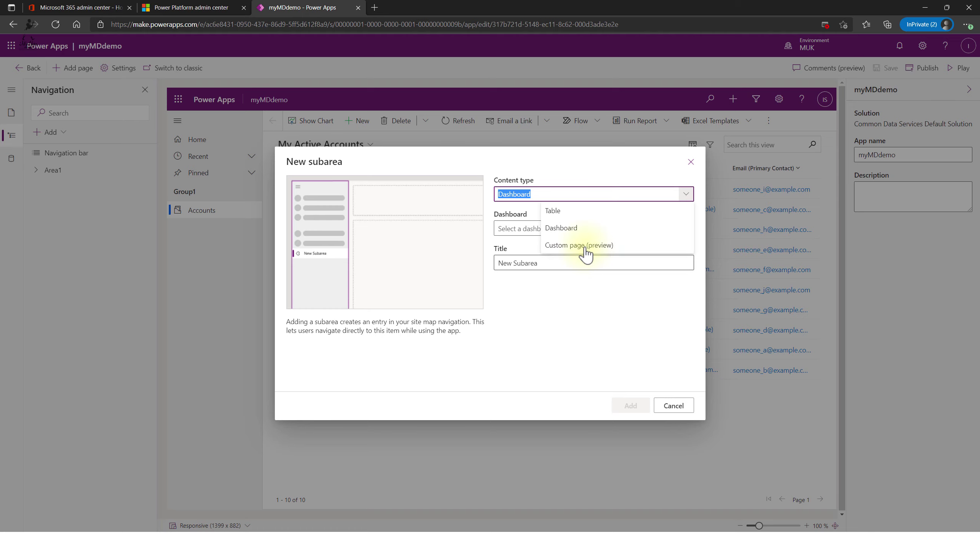
click(604, 215)
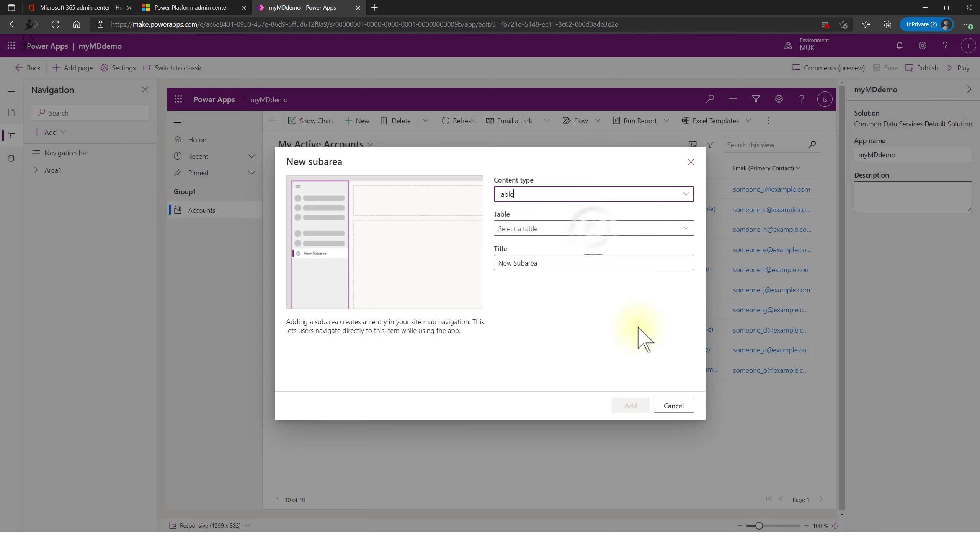
click(591, 229)
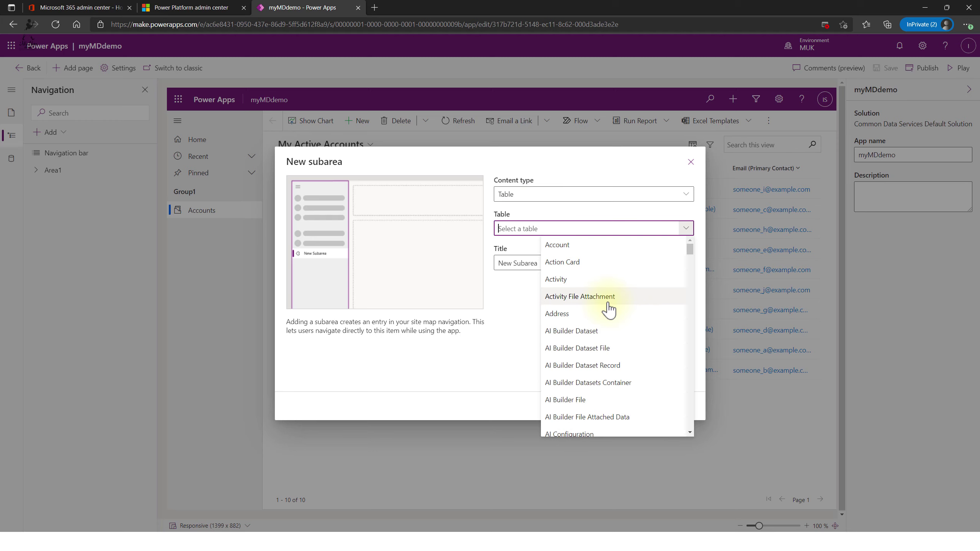
click(602, 280)
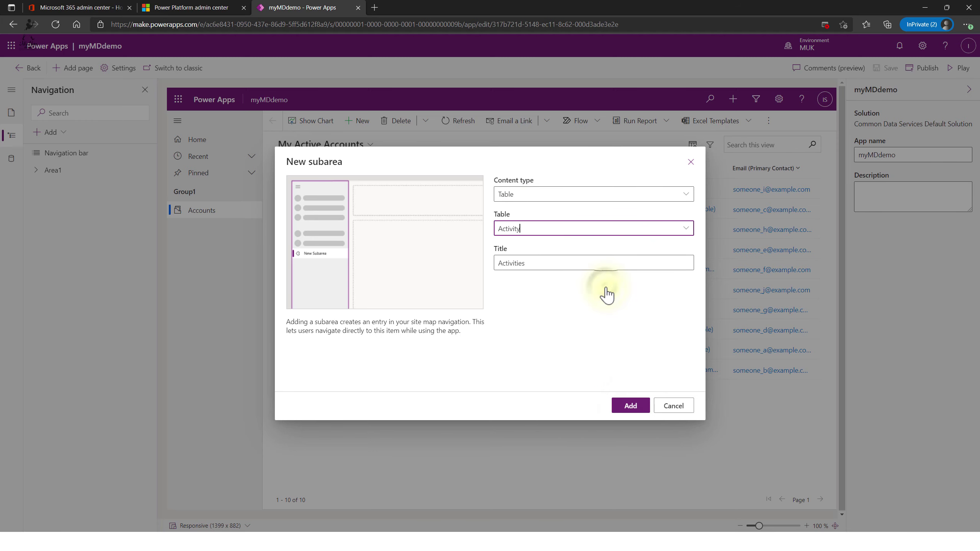
click(631, 407)
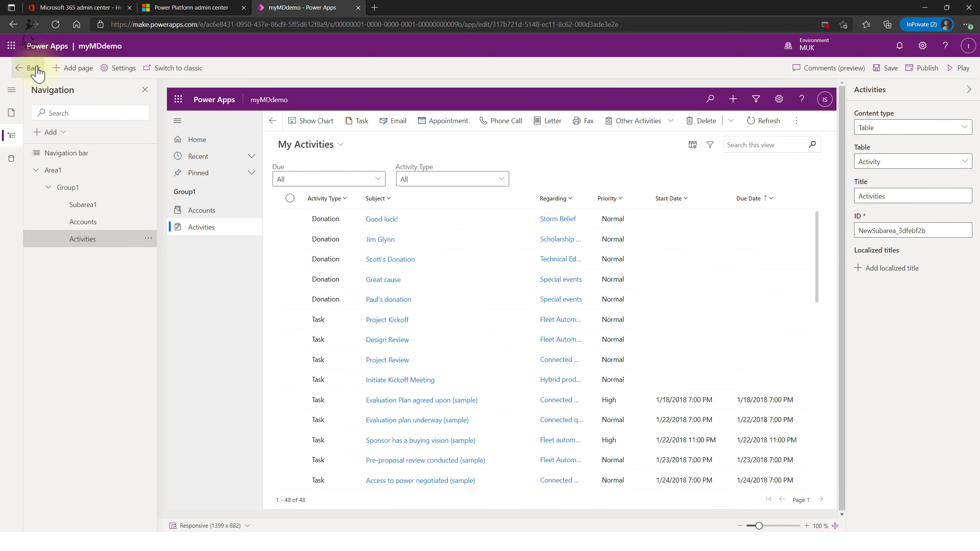
click(959, 68)
- Save the app changes and browse the list of Activity views
click(501, 312)
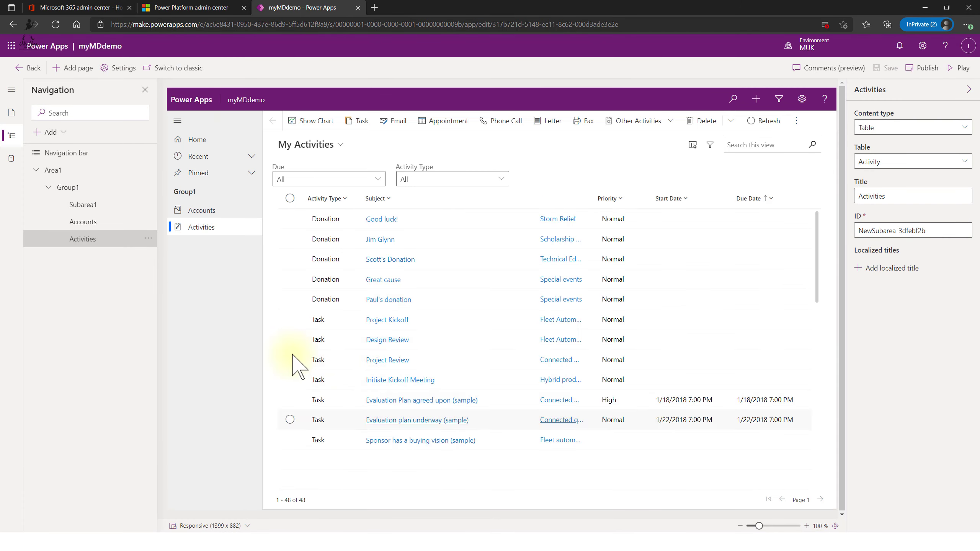
click(330, 145)
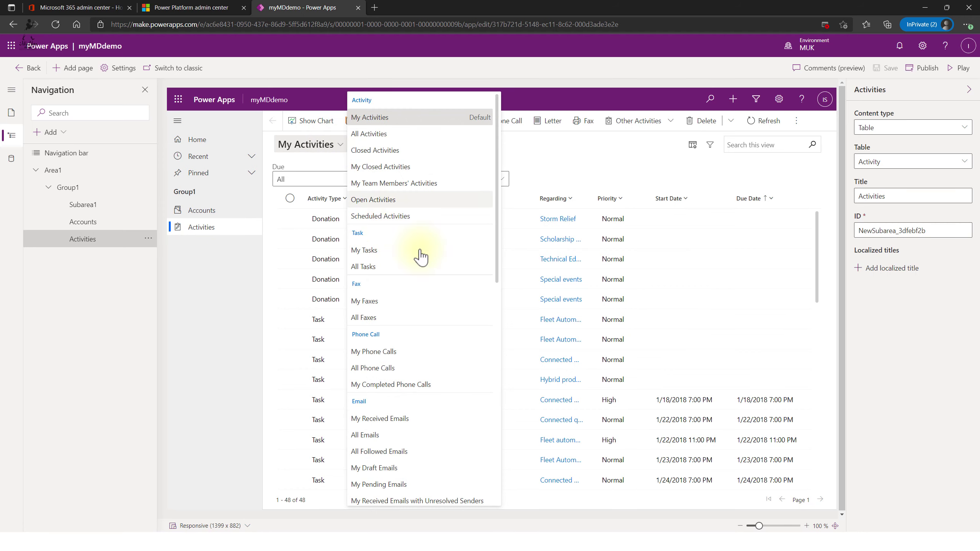
scroll(405, 405, down, 12)
scroll(376, 468, up, 12)
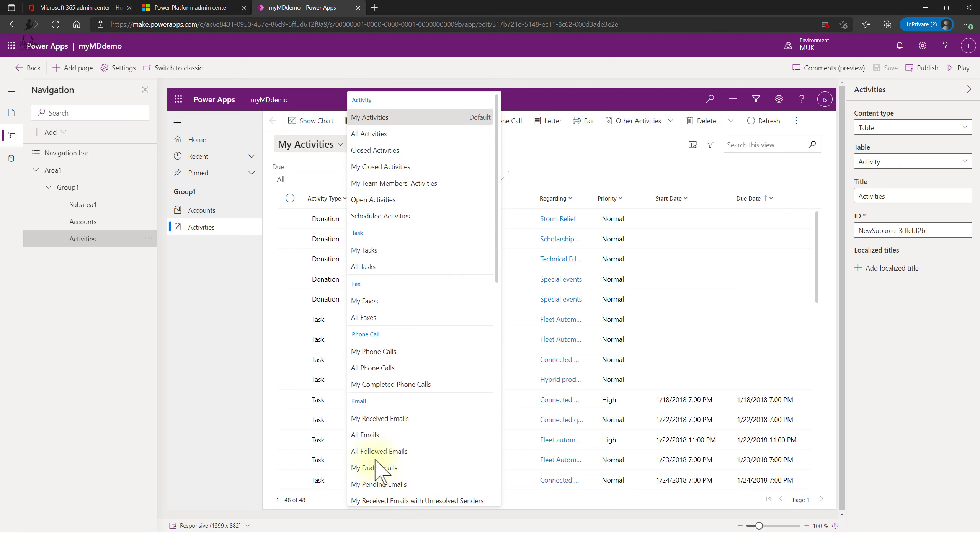
click(609, 164)
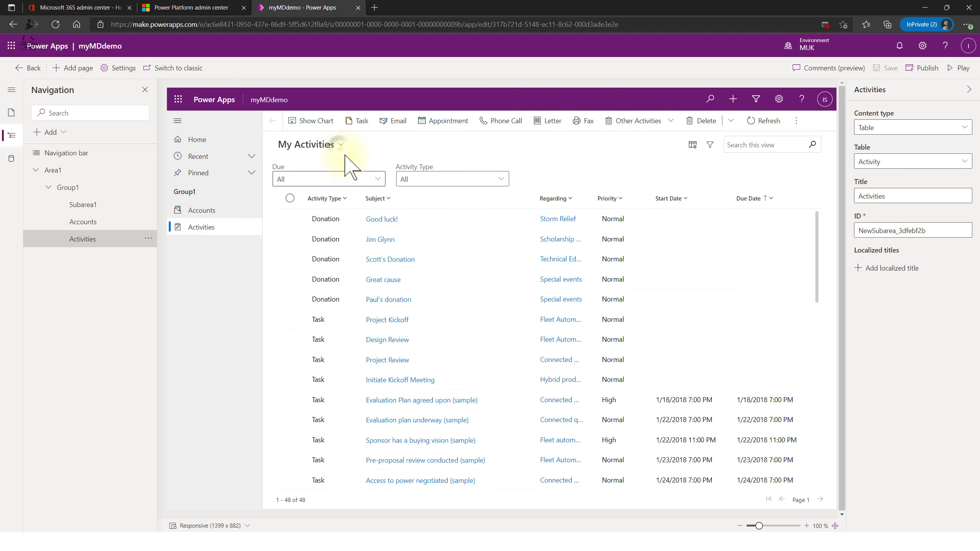
- Switch the Activities page to My Faxes, then All Faxes, ending on All Activities
click(338, 148)
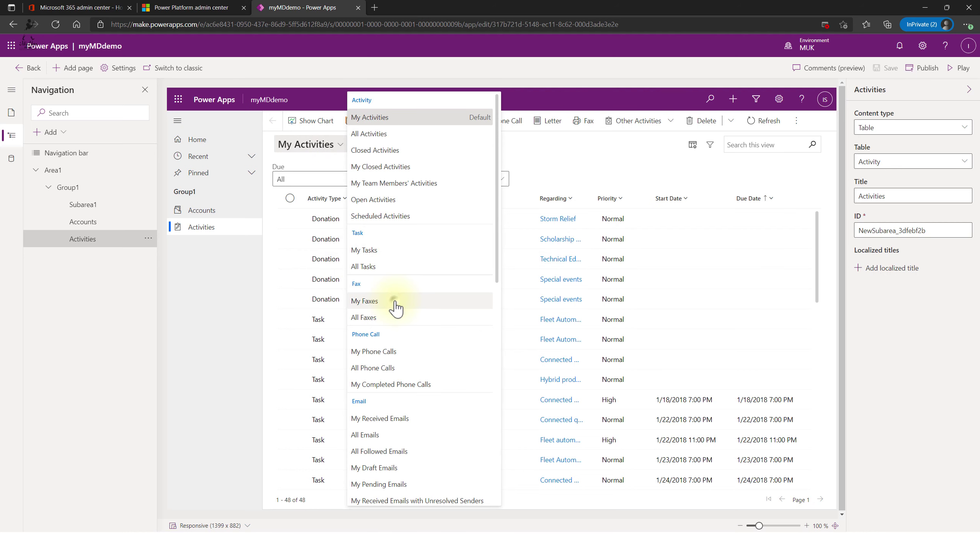
click(396, 305)
click(324, 146)
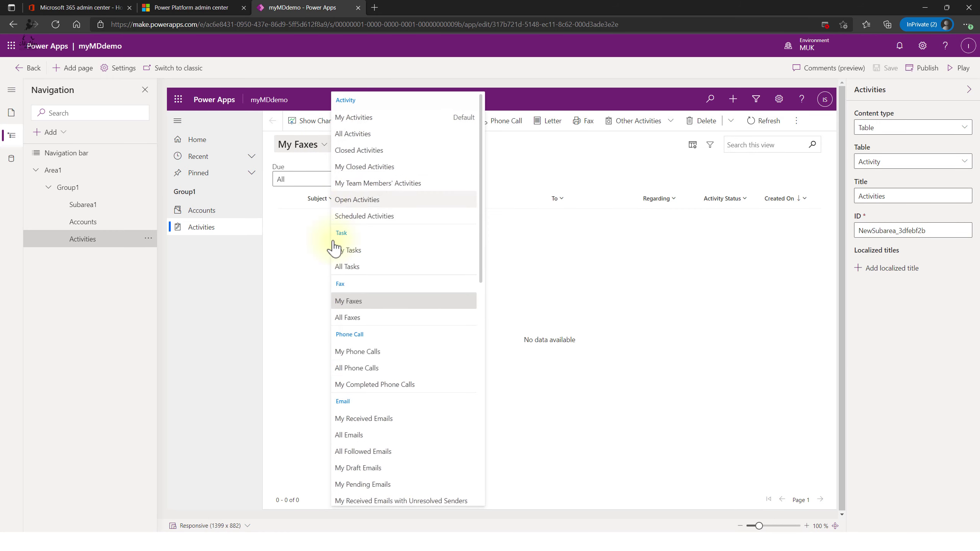
click(375, 318)
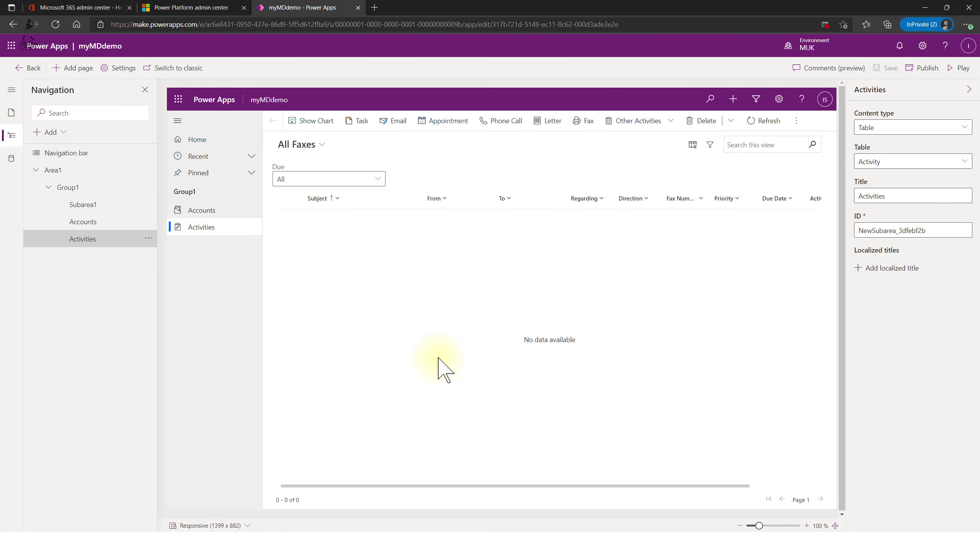
click(374, 180)
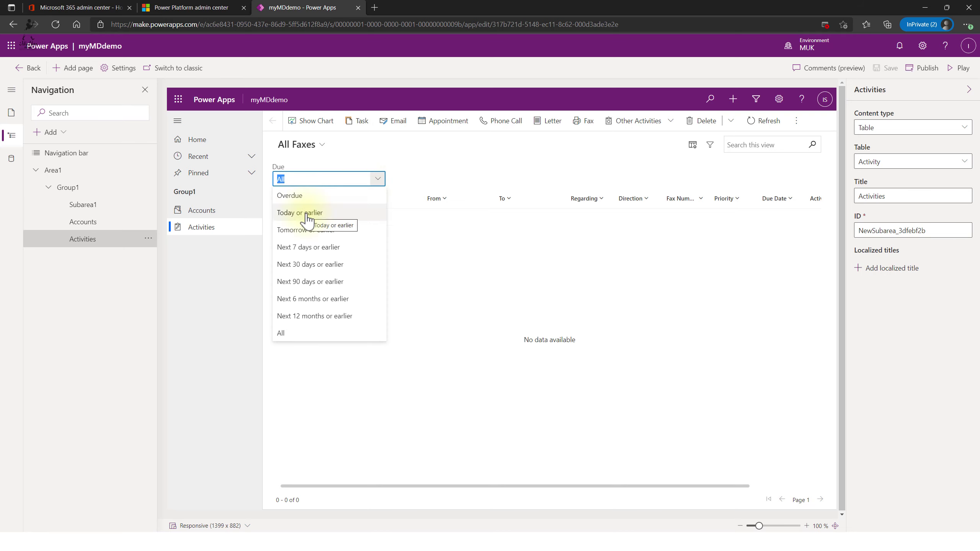
click(323, 146)
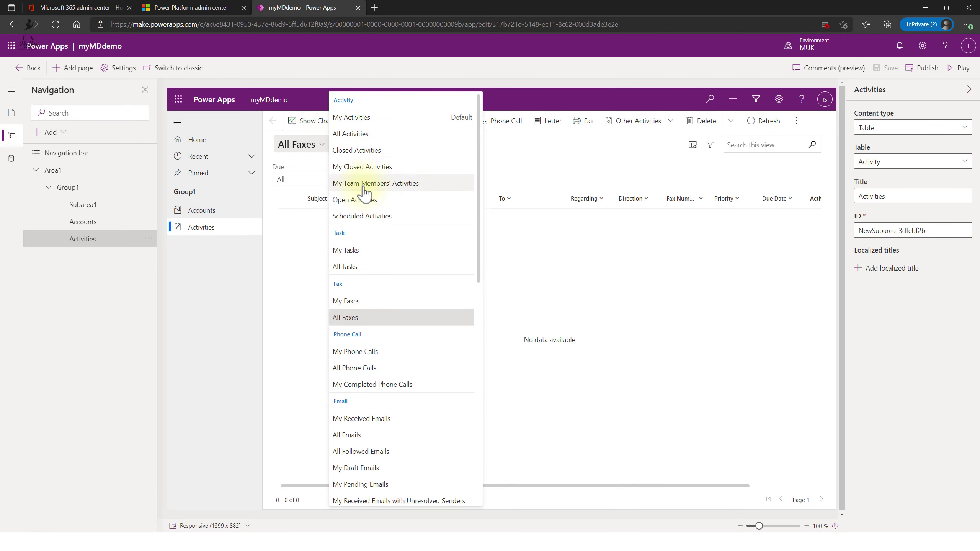
click(375, 118)
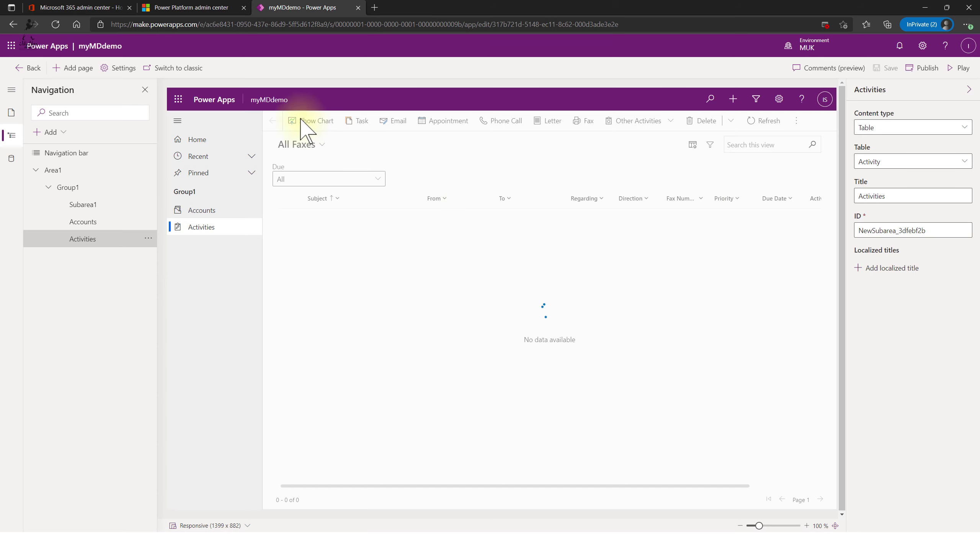
click(335, 122)
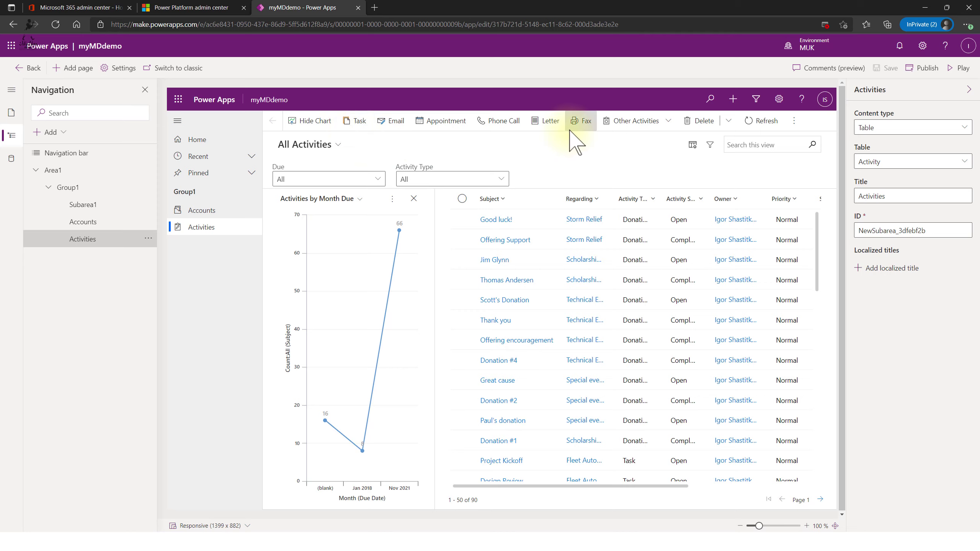
click(389, 122)
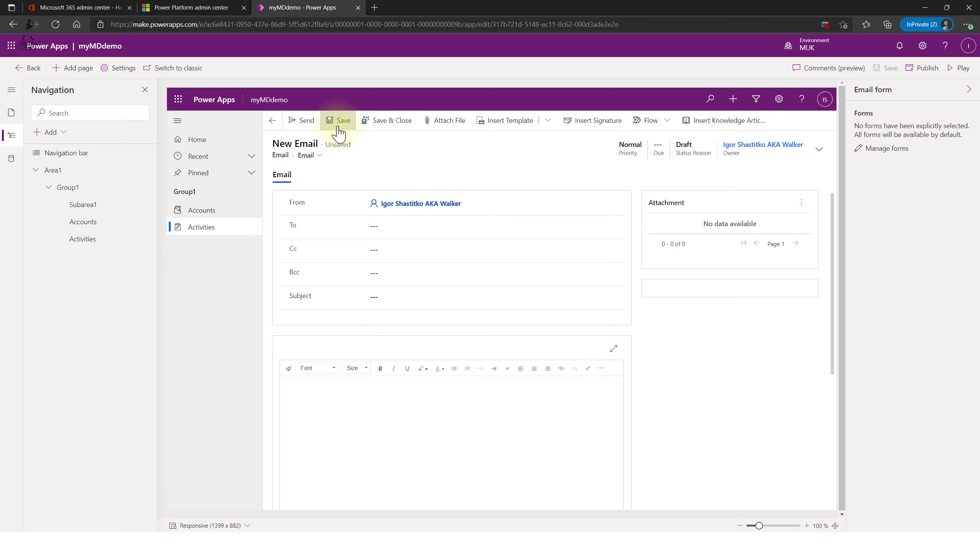
click(273, 122)
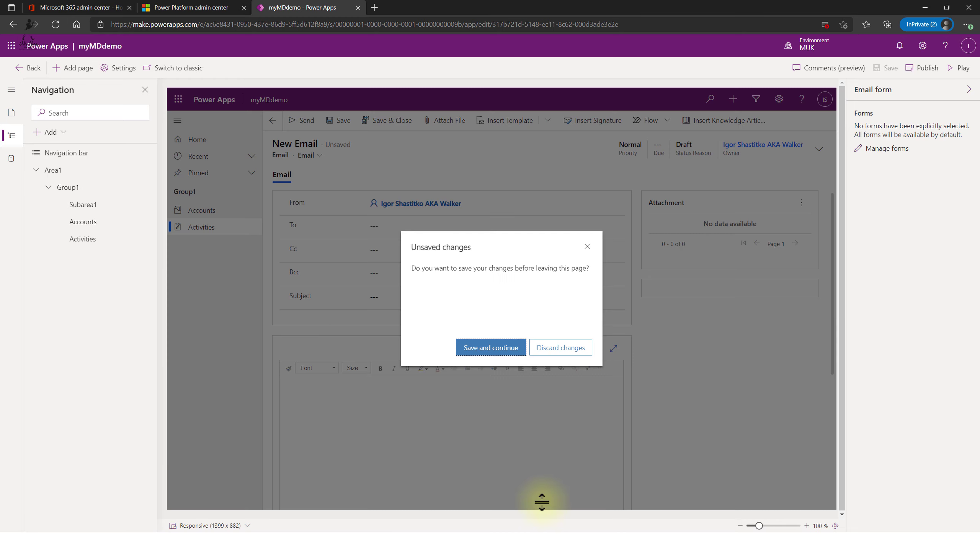
click(567, 348)
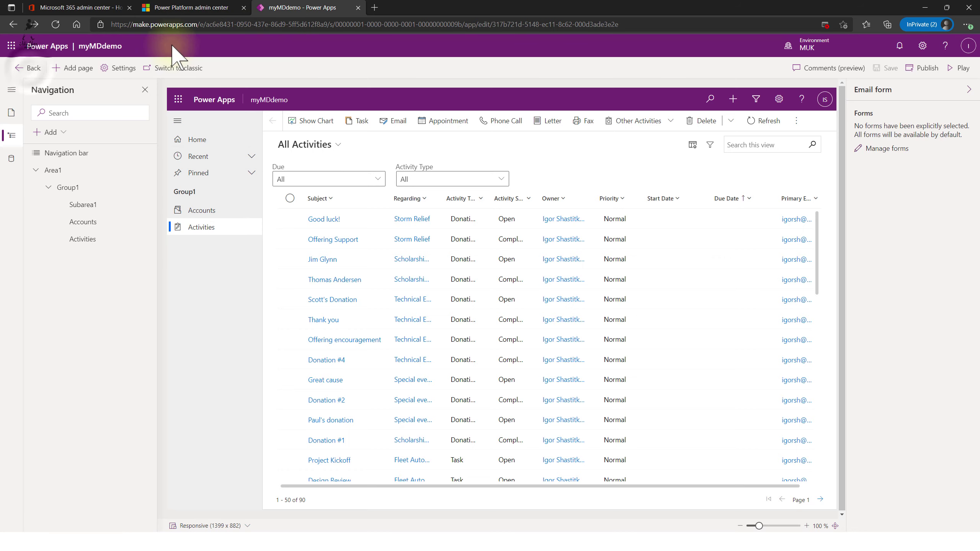
- Exit the designer, visit Home and Flows, and return to the Apps list with myMDdemo
click(30, 77)
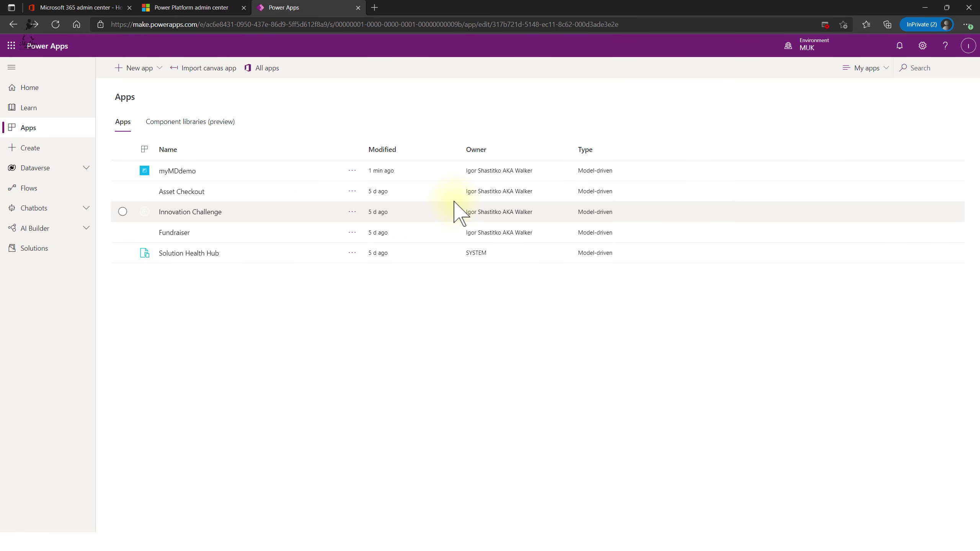
click(39, 88)
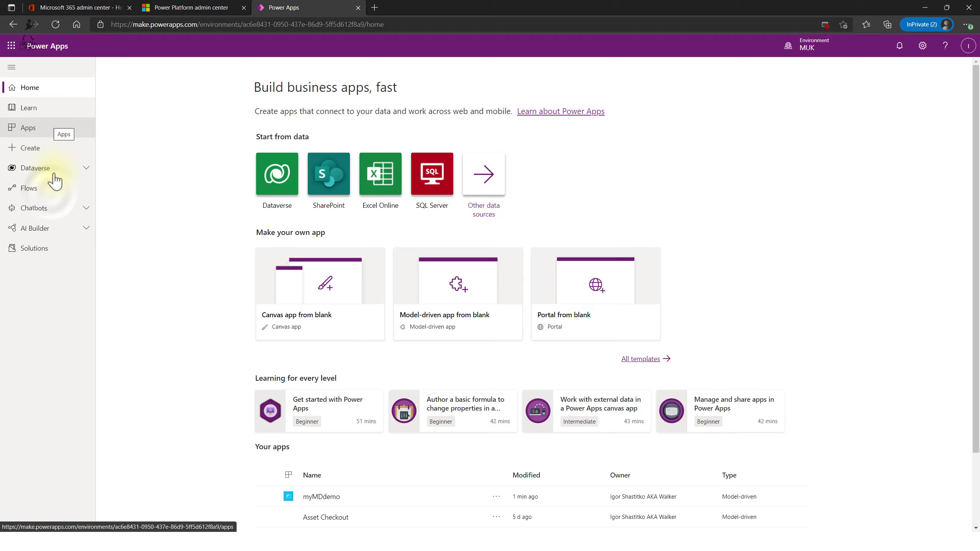
click(49, 188)
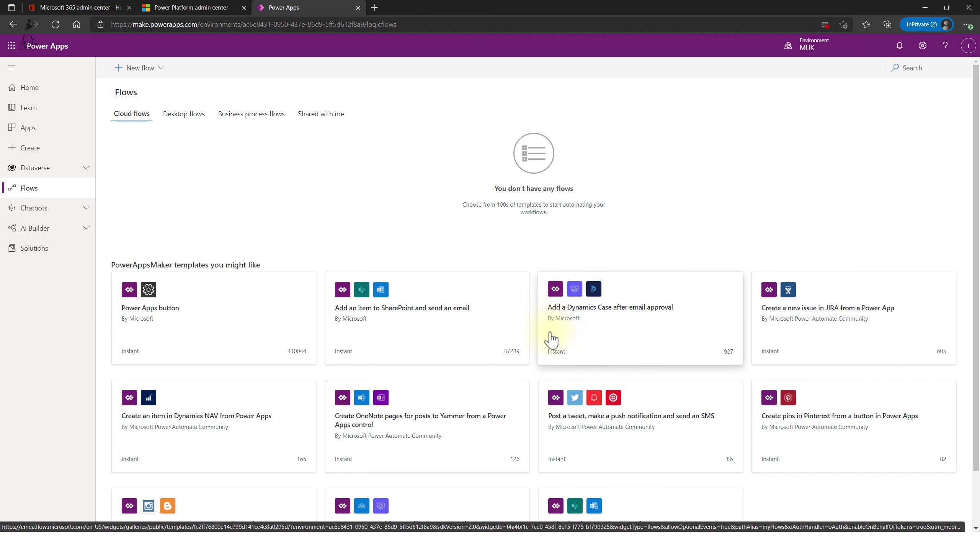
click(31, 129)
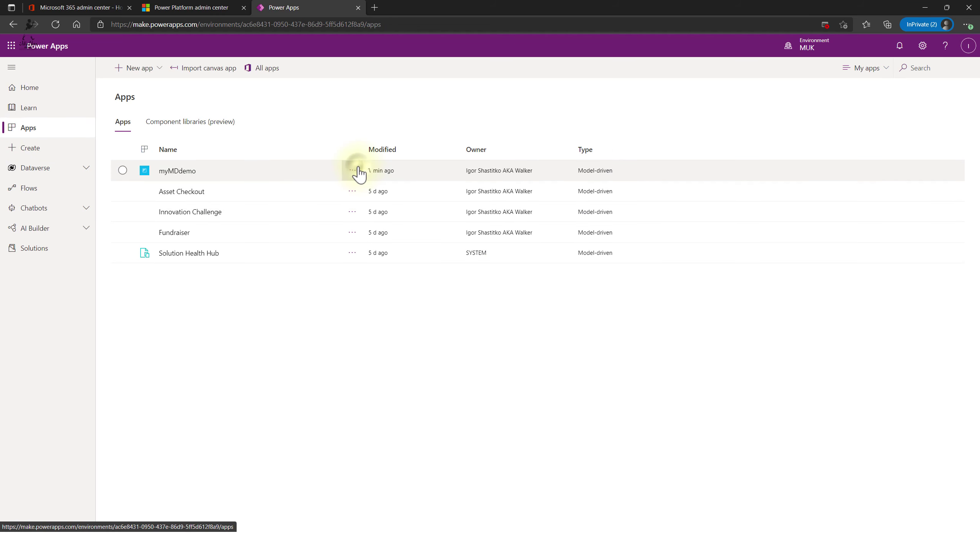
- Open myMDdemo in the preview designer, publish it, and return to the Apps list
click(350, 172)
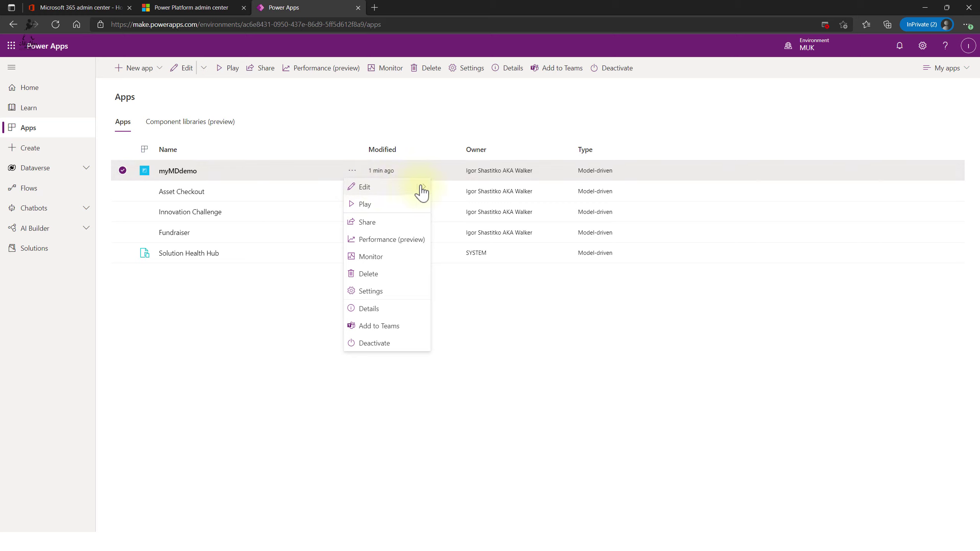
mouse_move(428, 192)
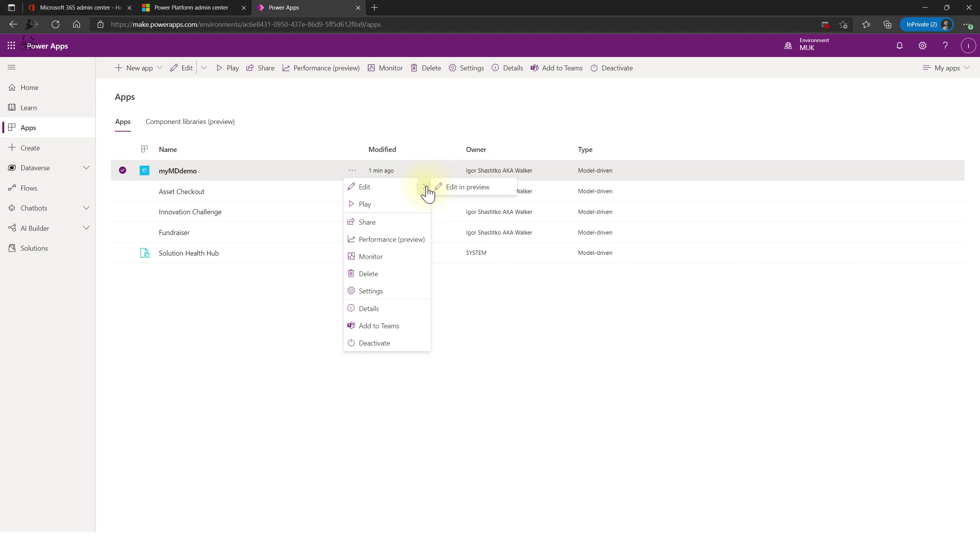
click(447, 188)
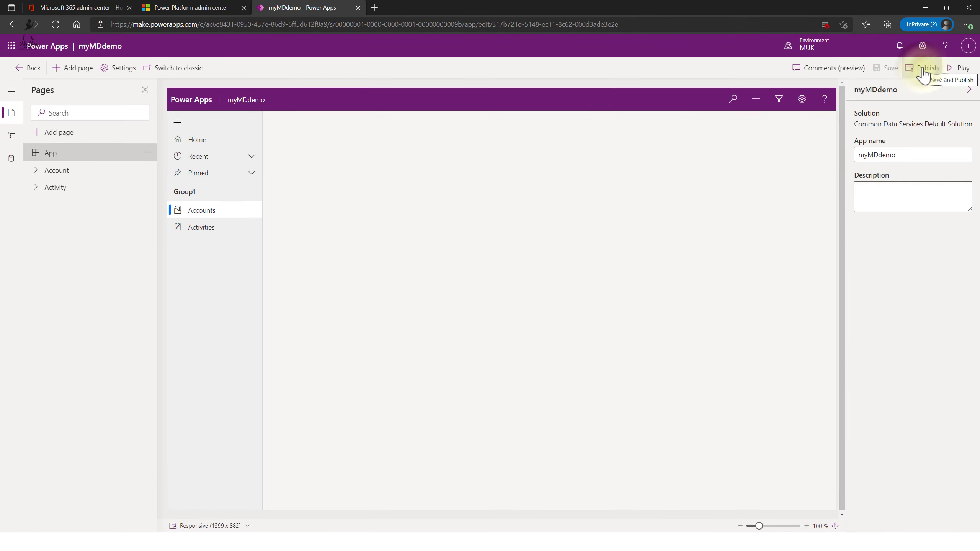
click(924, 70)
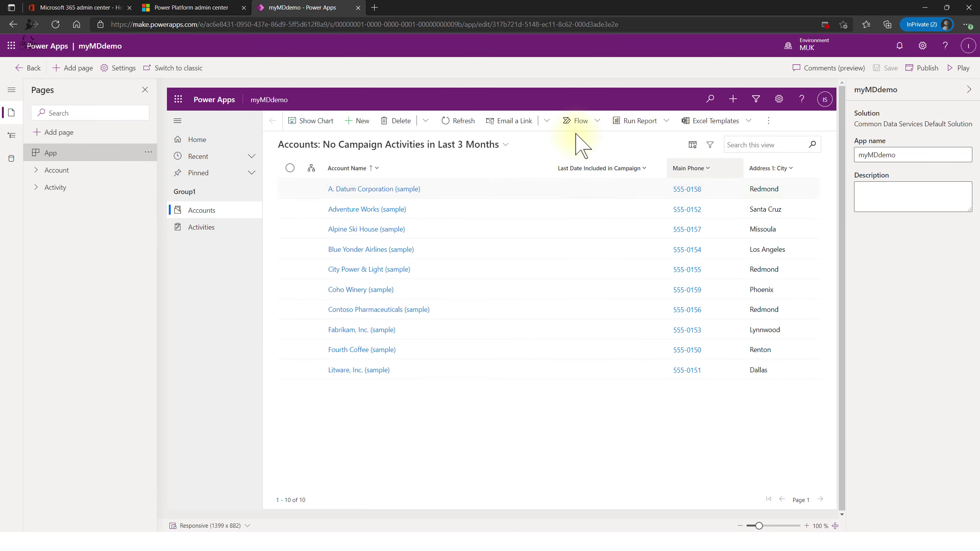
click(24, 67)
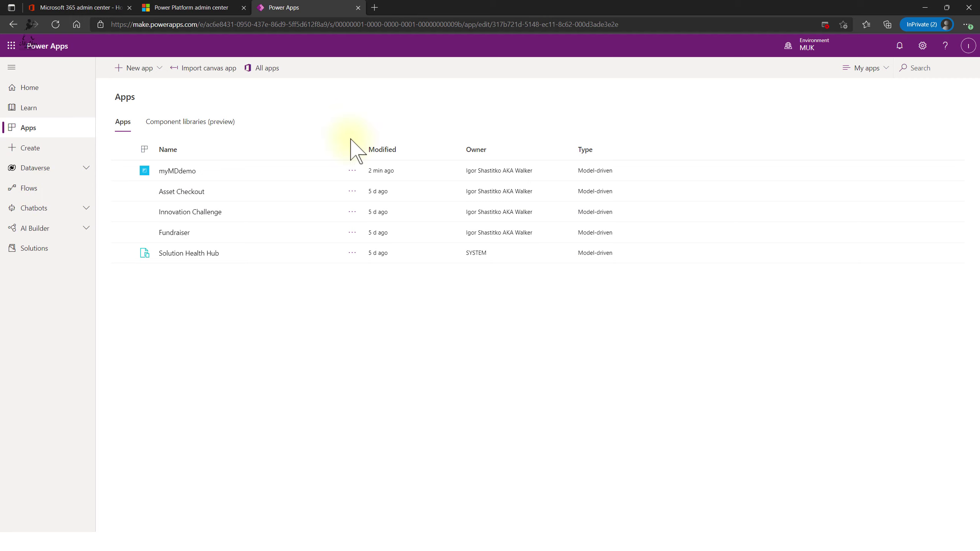
- Browse the Cloud, Desktop and Business process flow tabs, then show the New flow choices
click(53, 189)
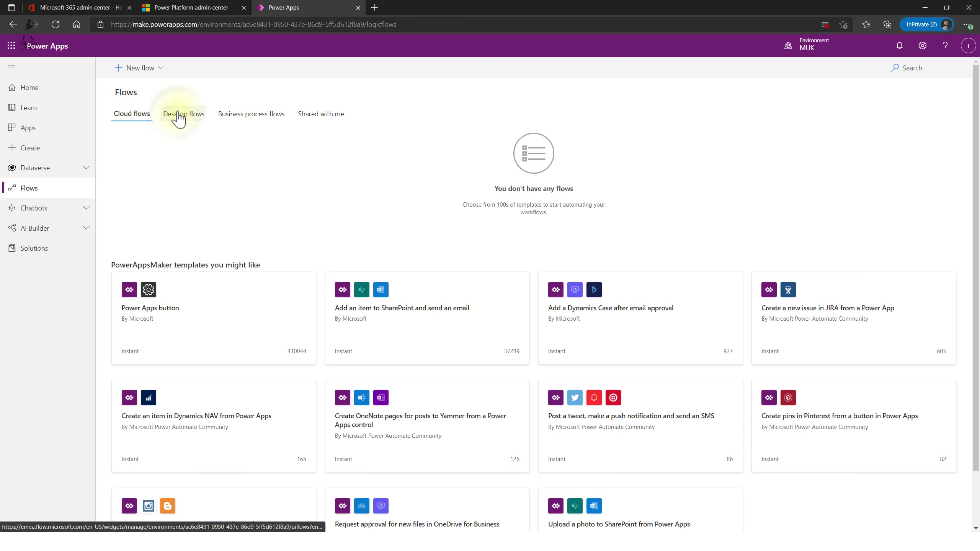
click(177, 120)
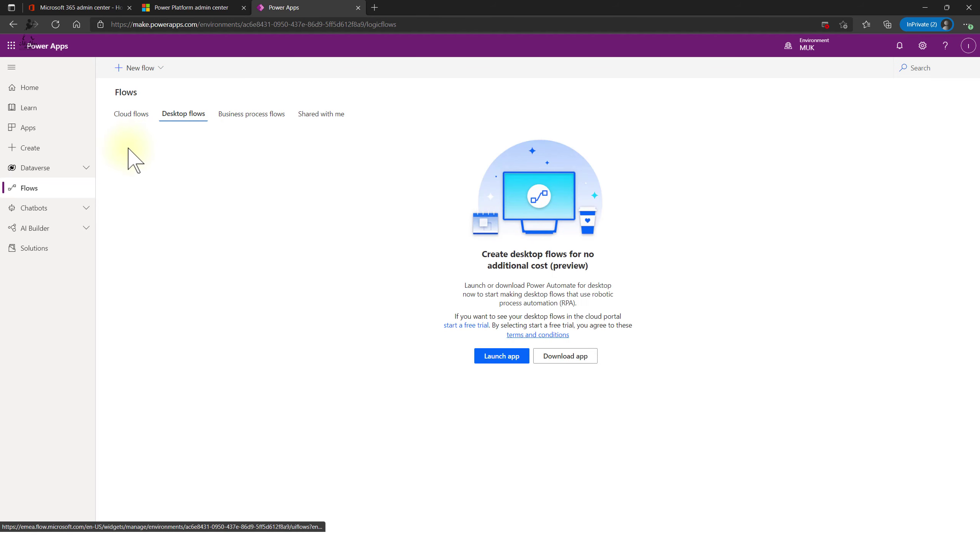
click(249, 123)
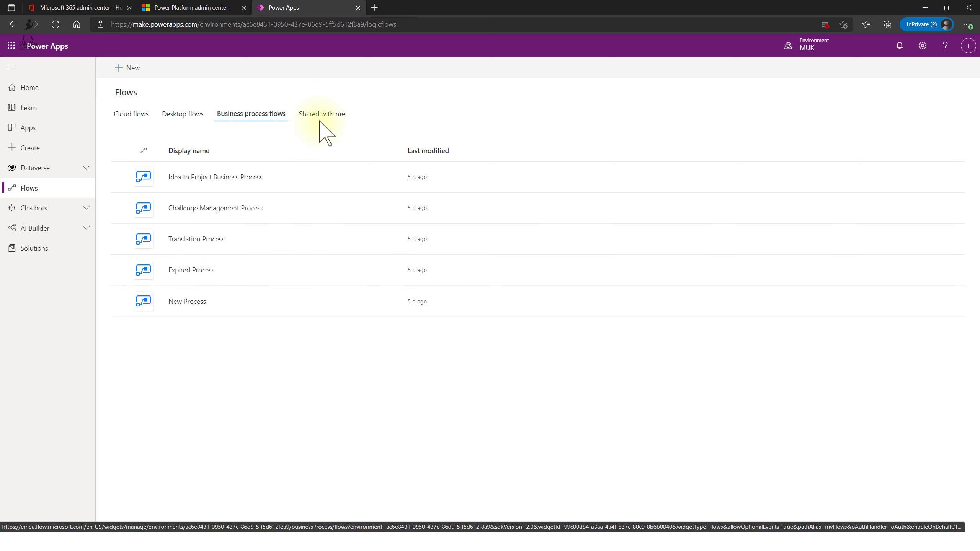
click(132, 114)
click(187, 114)
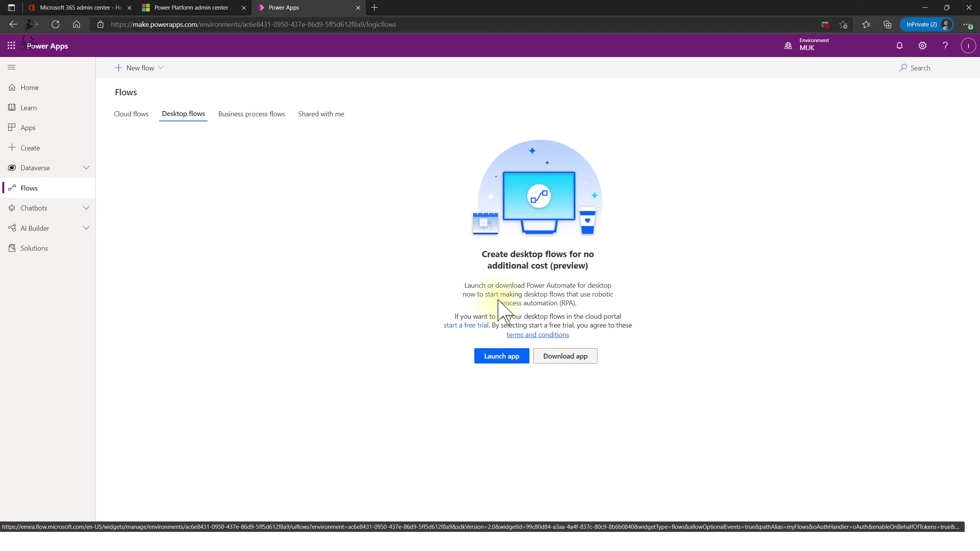
click(131, 114)
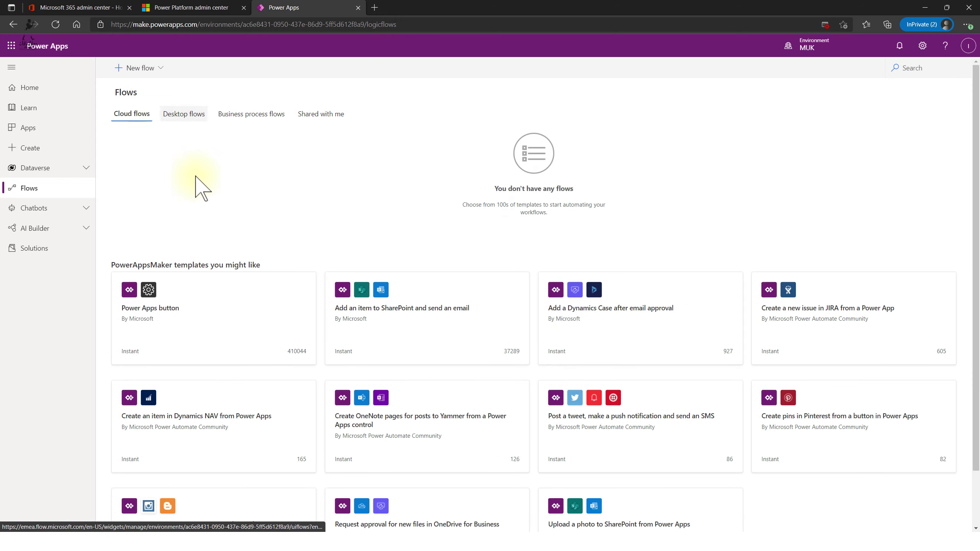
scroll(394, 333, down, 2)
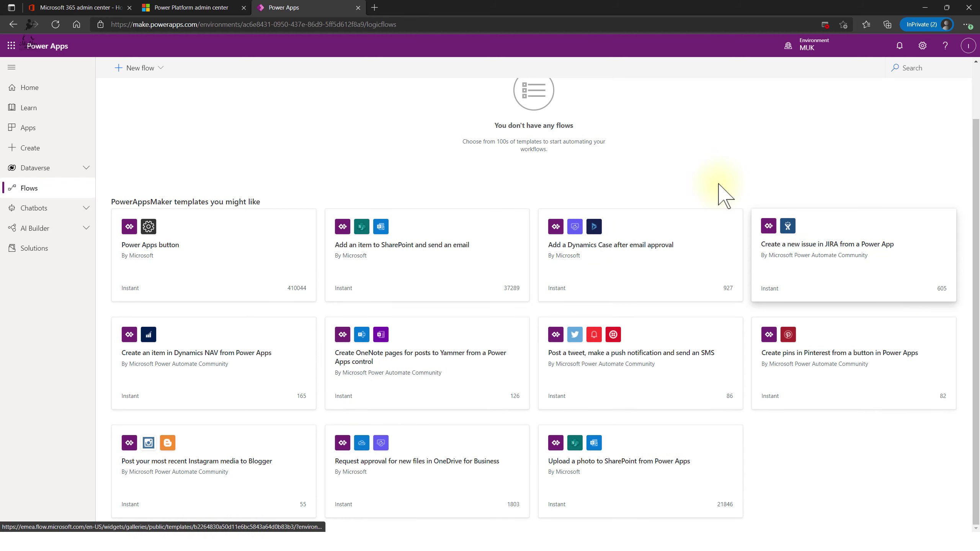
click(153, 73)
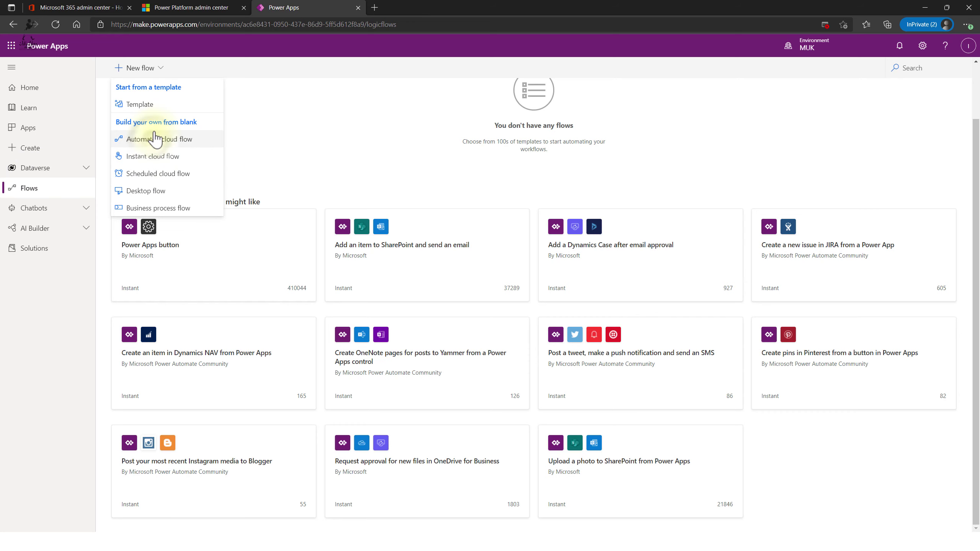
- Start an automated cloud flow named MUKdemoFlow and browse the available triggers
click(181, 140)
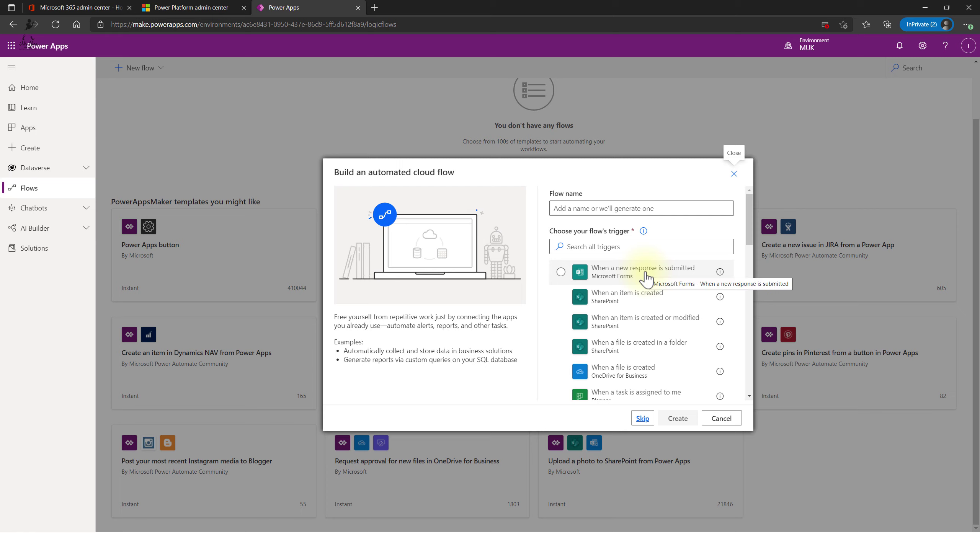
click(631, 209)
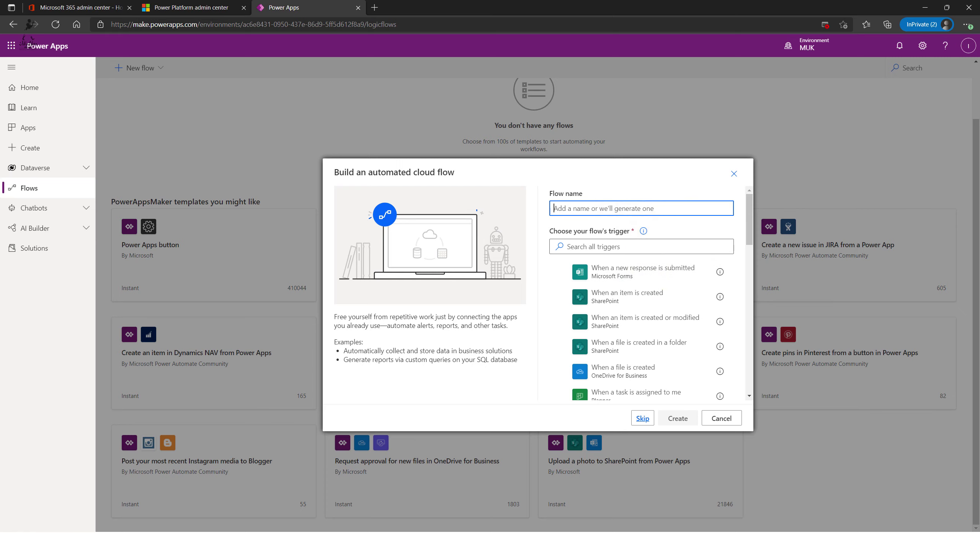
text(MUKdemoFlow)
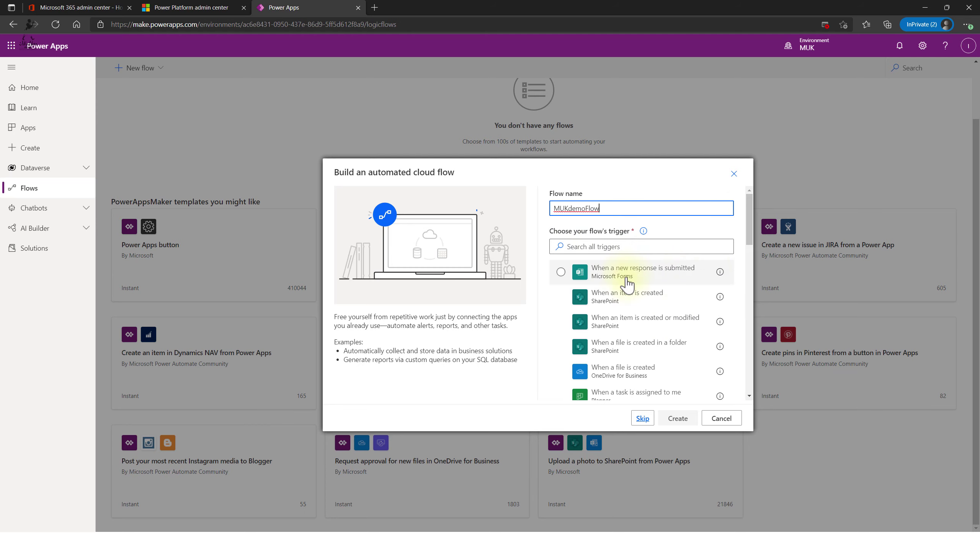
scroll(752, 237, down, 1)
drag(752, 235, 758, 380)
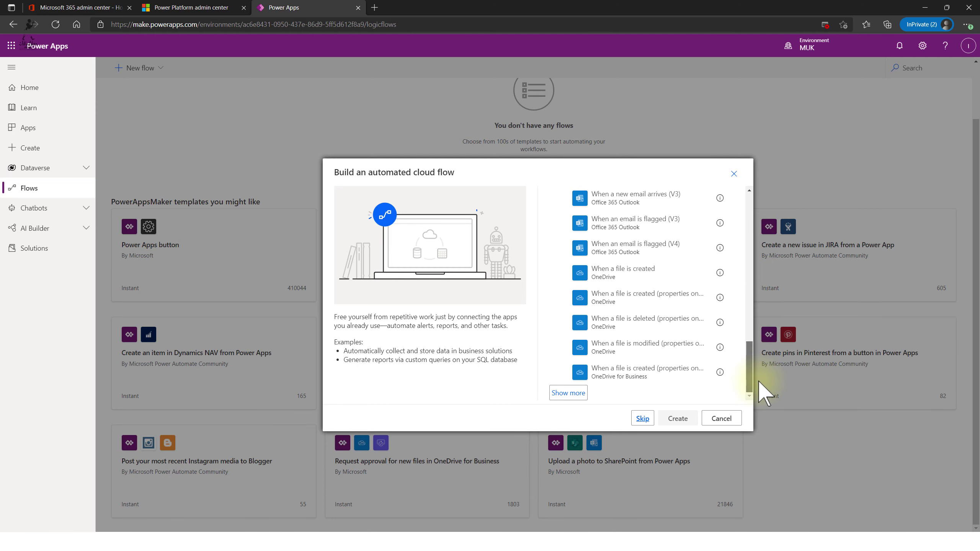
click(578, 394)
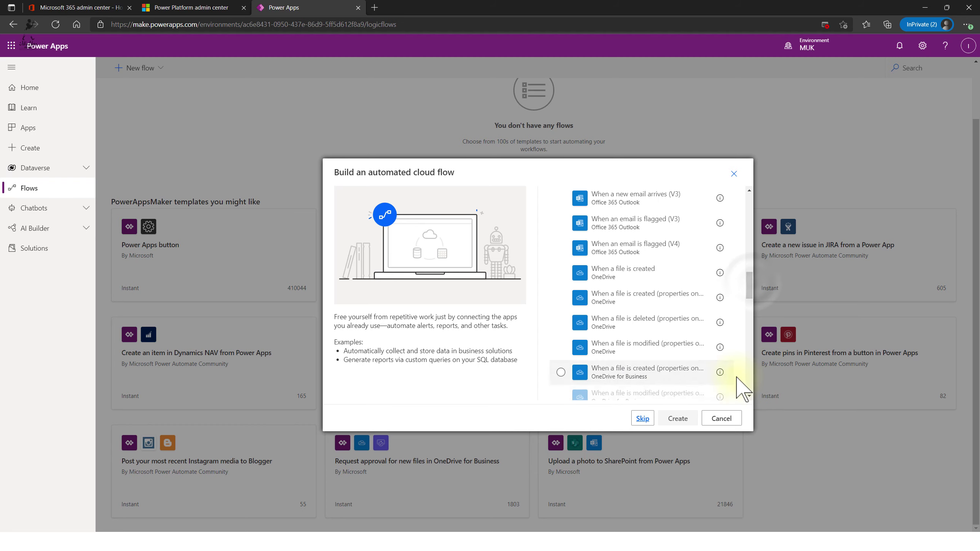
drag(754, 281, 751, 385)
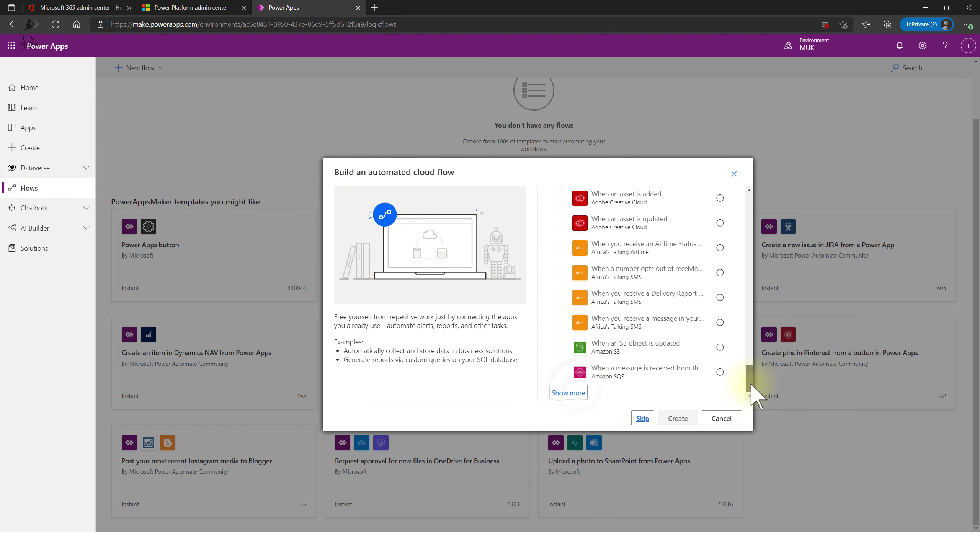
click(578, 394)
drag(748, 320, 757, 400)
click(553, 394)
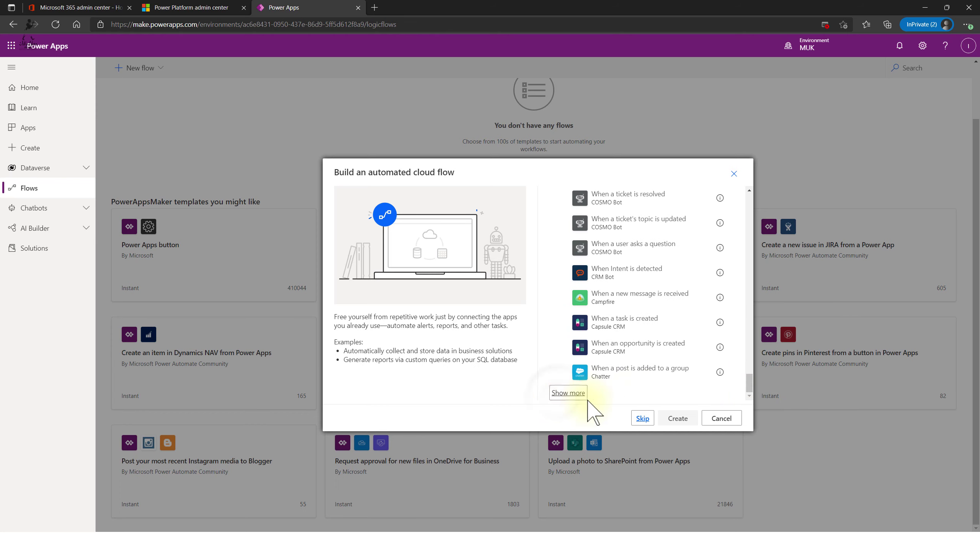
scroll(750, 369, down, 3)
scroll(755, 380, down, 5)
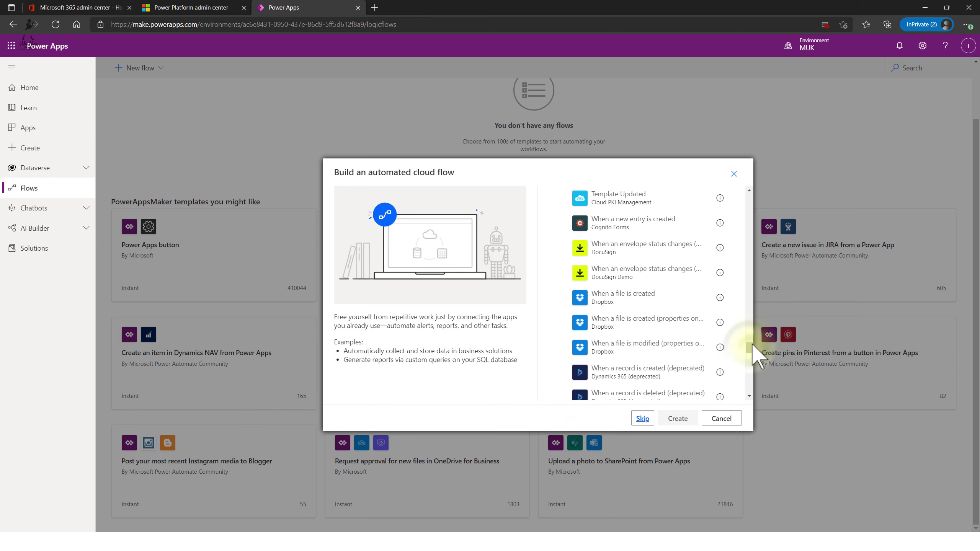
drag(751, 342, 775, 202)
- Select the 'When a new email arrives (V3)' trigger and create the flow
click(676, 247)
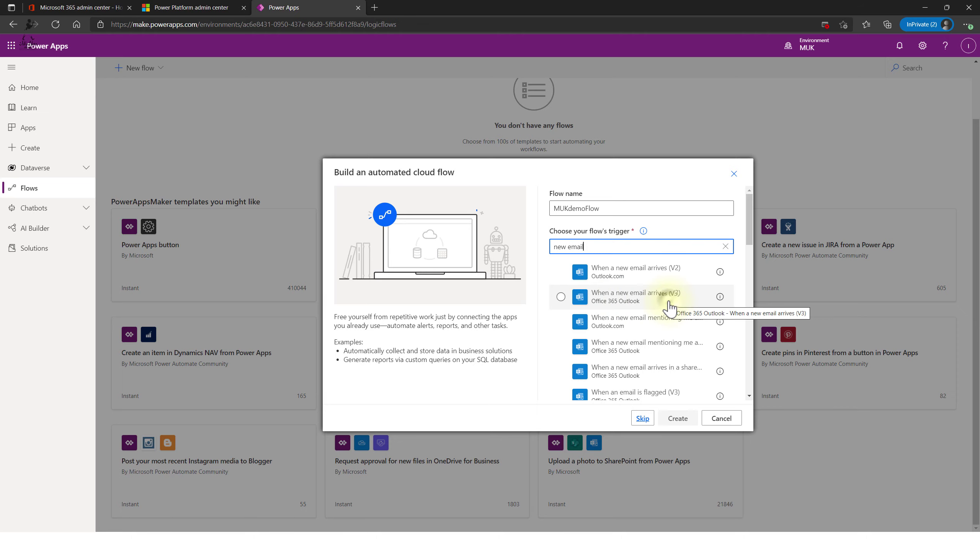
click(669, 305)
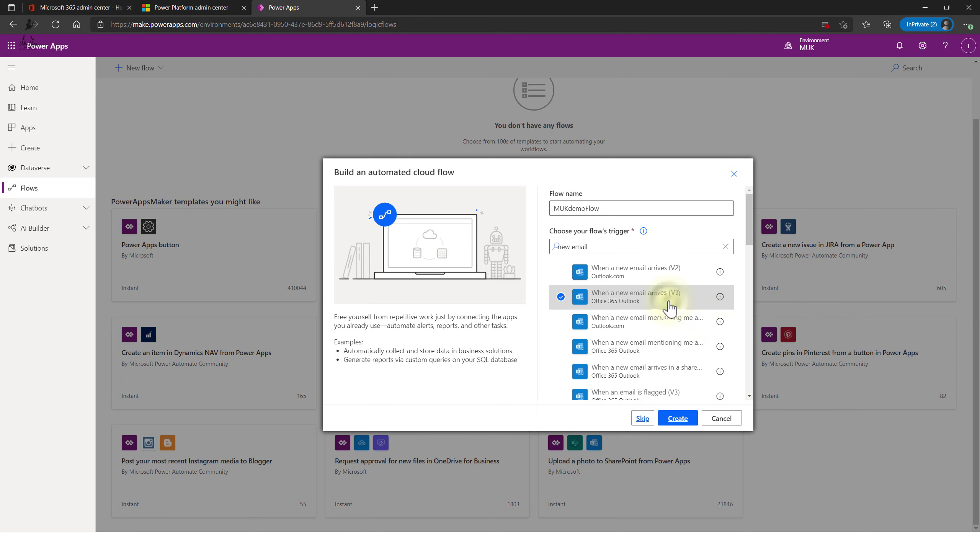
click(679, 421)
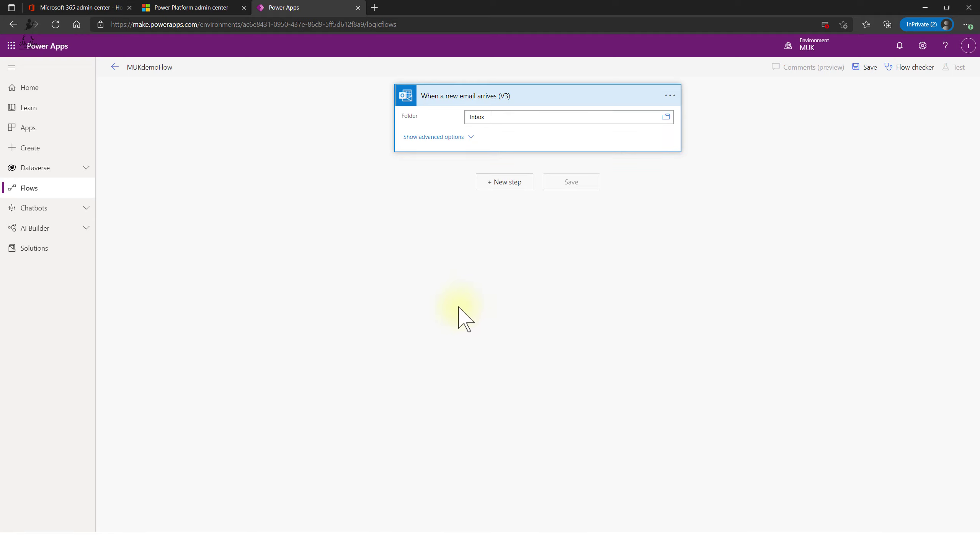
- Show the trigger's advanced options and set Include Attachments to Yes
click(443, 137)
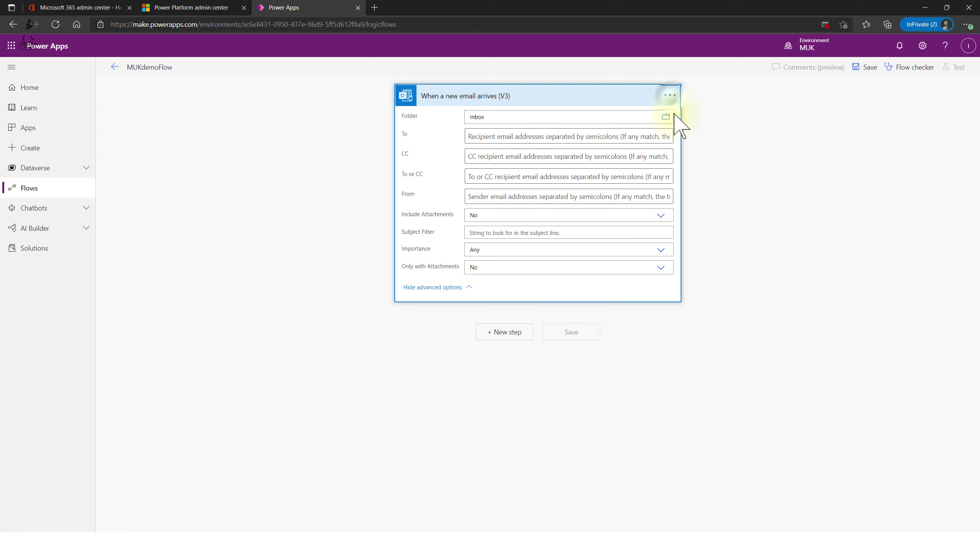
click(670, 96)
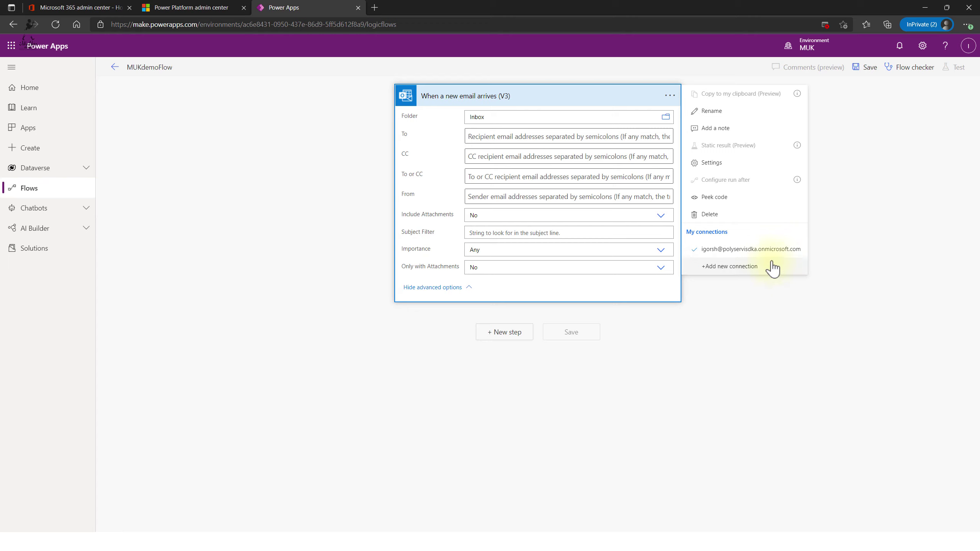
click(314, 252)
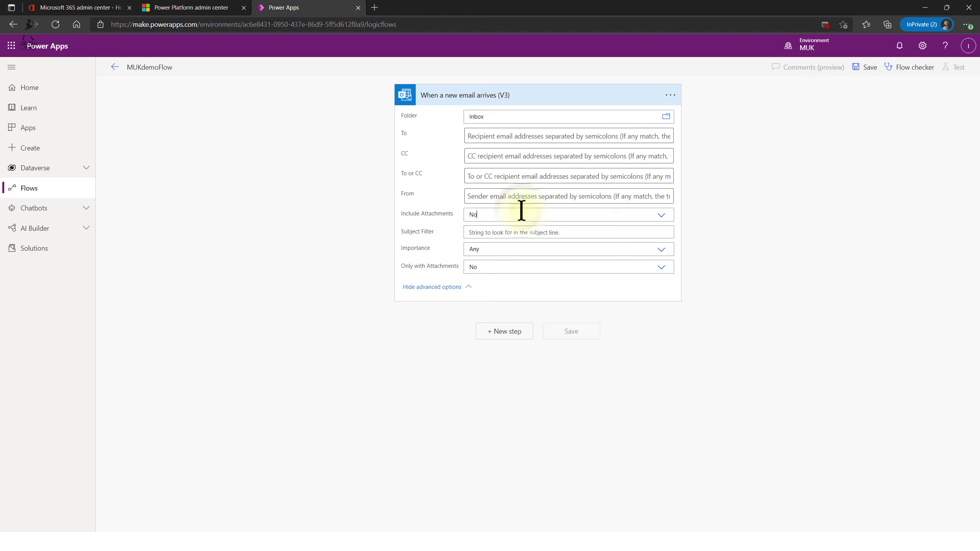
click(660, 215)
click(548, 233)
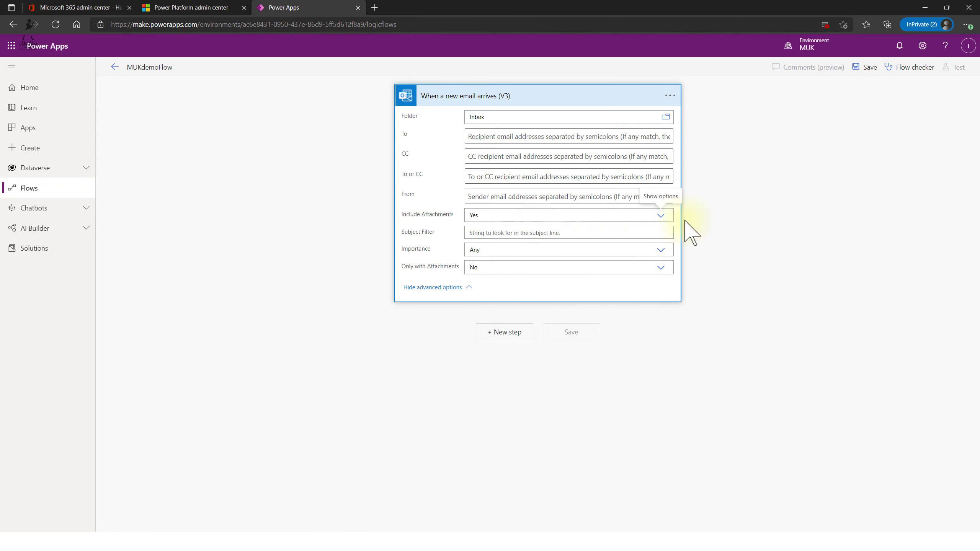
- Filter the trigger on subject 'Invoice', High importance, and Only with Attachments Yes
click(536, 233)
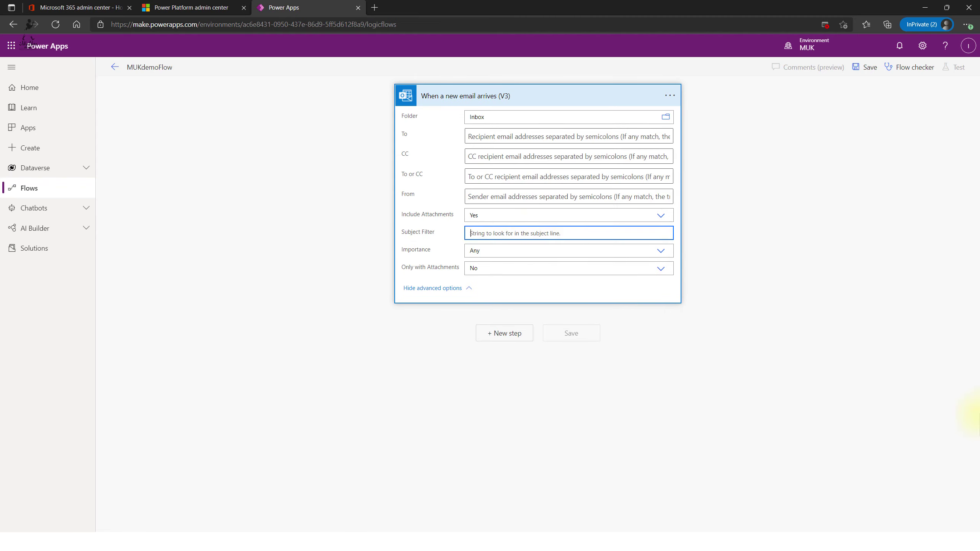
text(Invoice)
key(Tab)
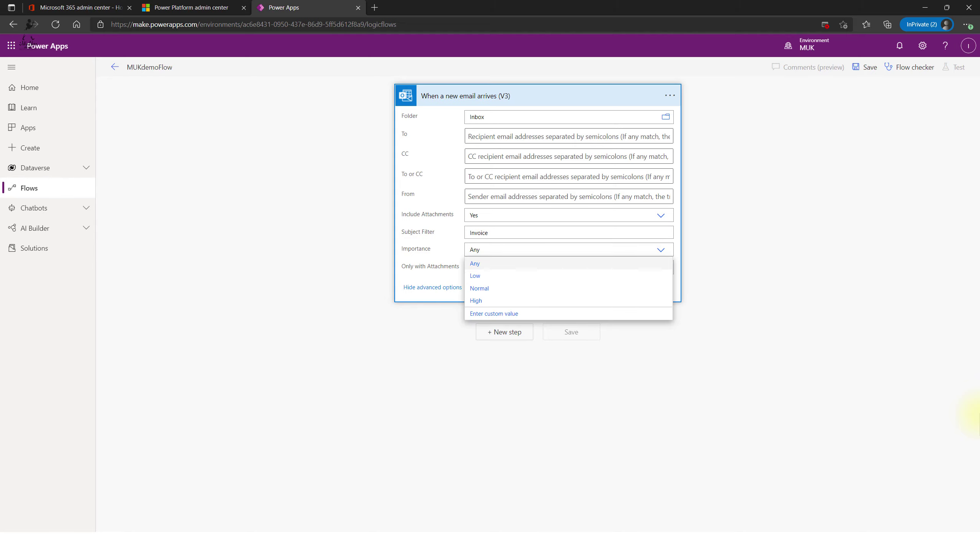
click(476, 300)
click(661, 268)
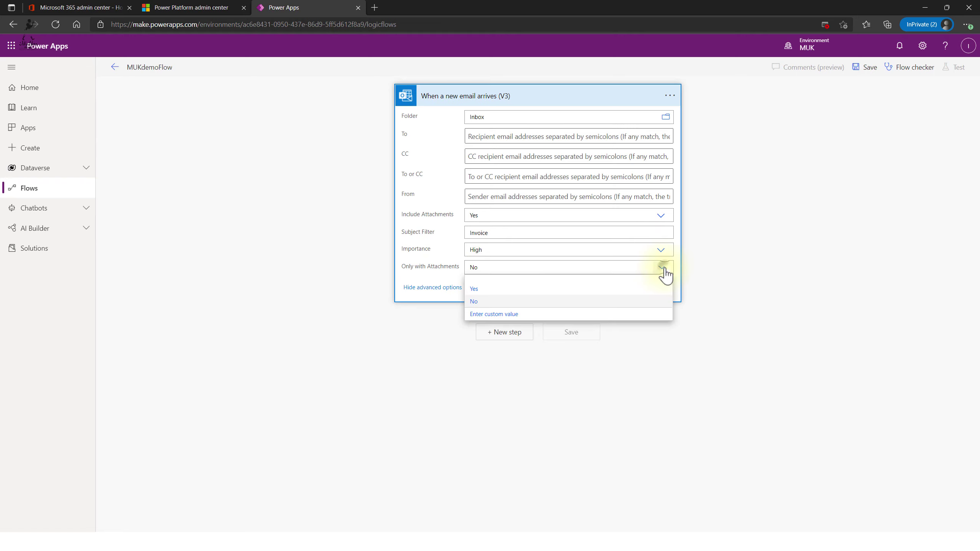
click(664, 269)
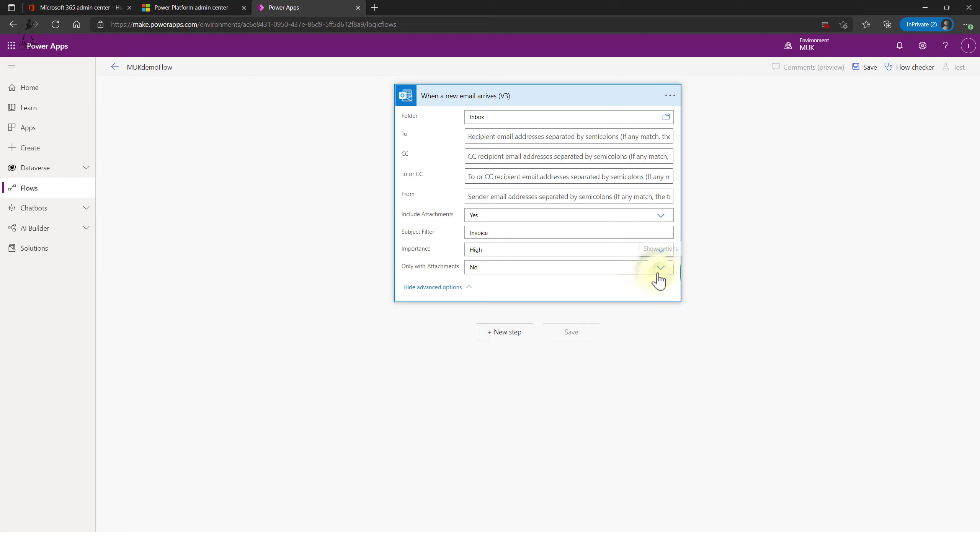
click(658, 274)
click(517, 288)
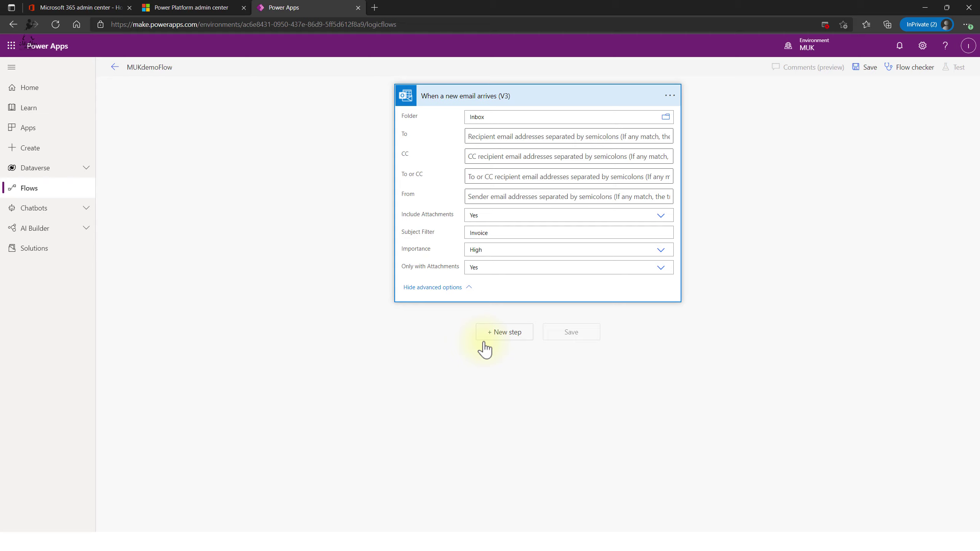
click(490, 234)
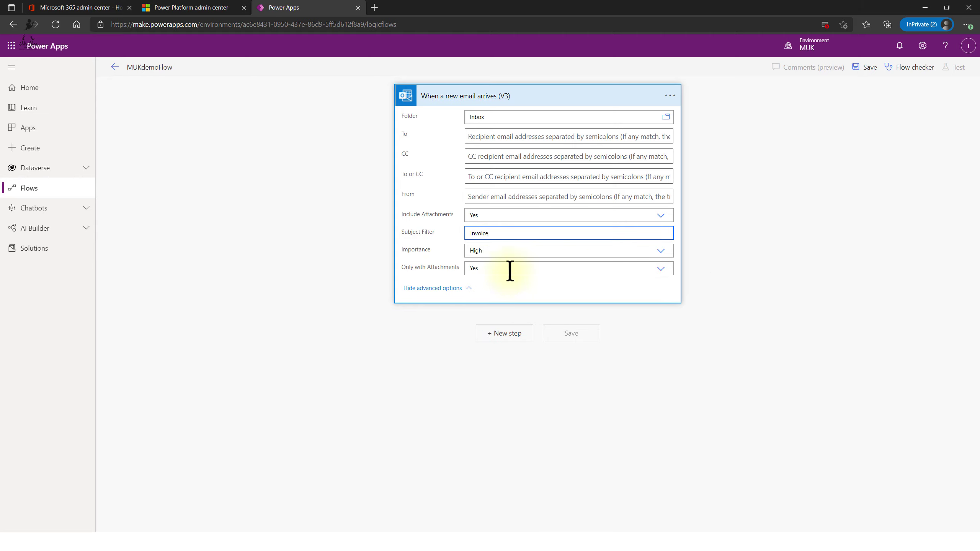
- Search 'oneDrive' in a new step and choose OneDrive for Business Create file
click(501, 332)
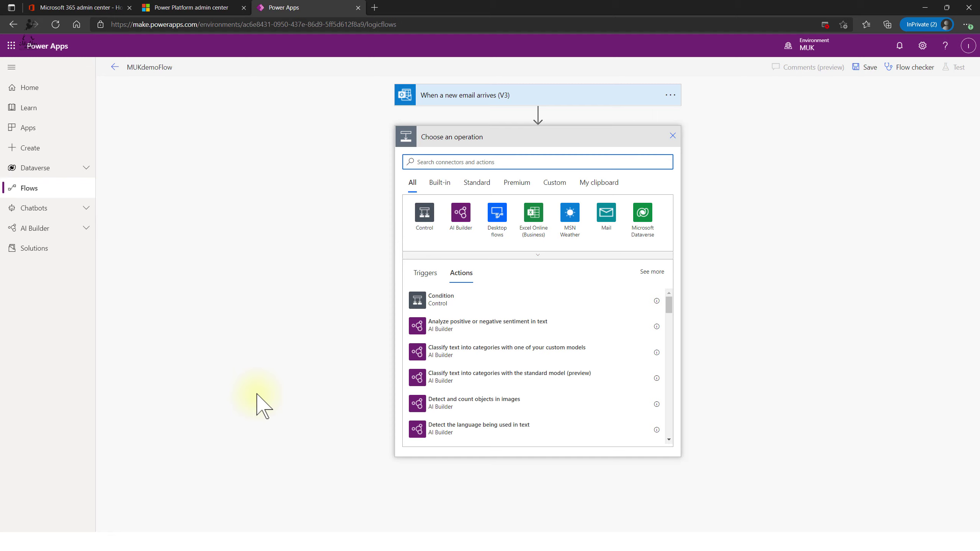
text(oneDrivr)
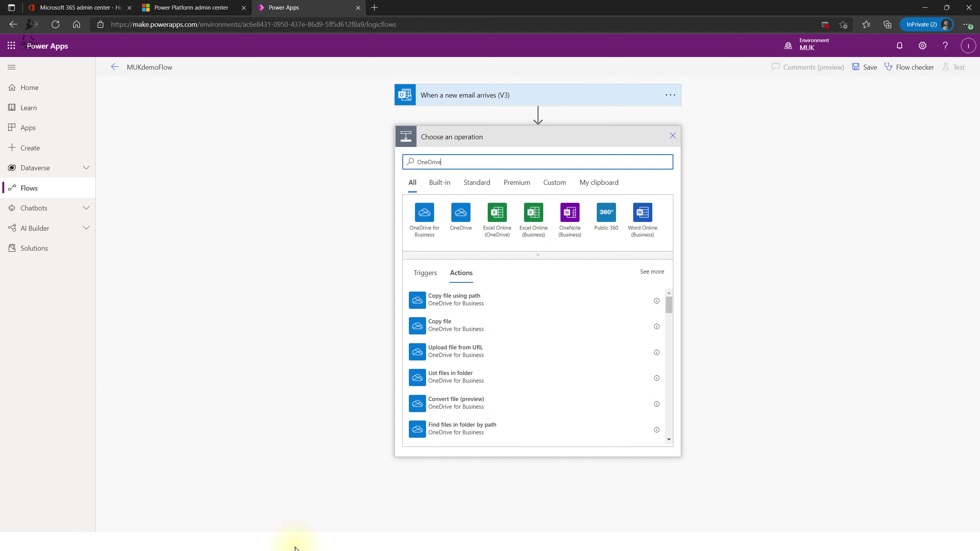
click(429, 231)
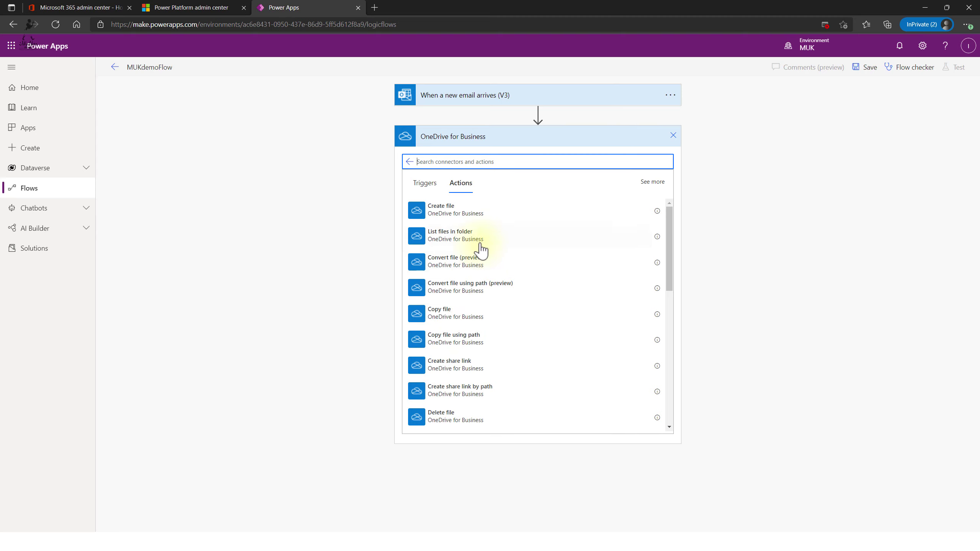
click(478, 212)
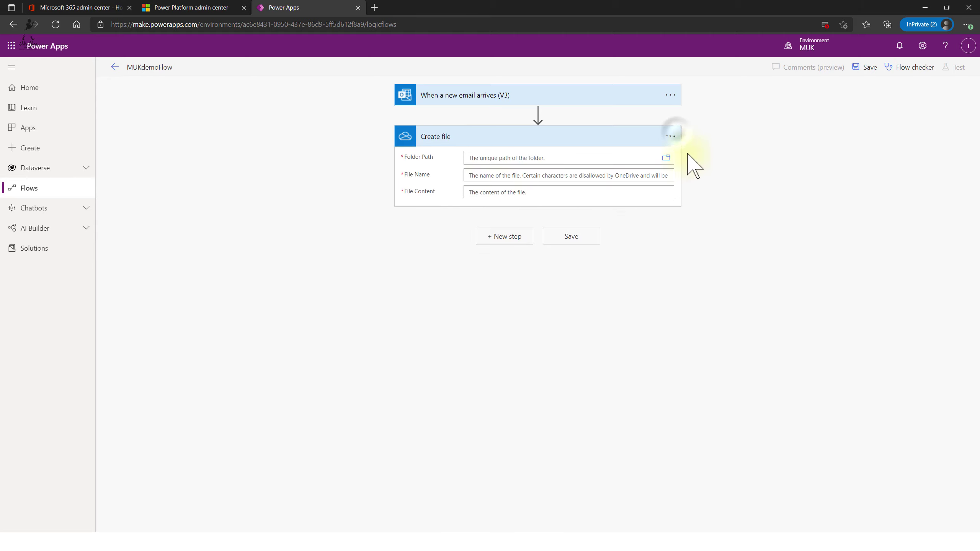
- Add a new OneDrive connection for Create file, entering another work account's email
click(671, 136)
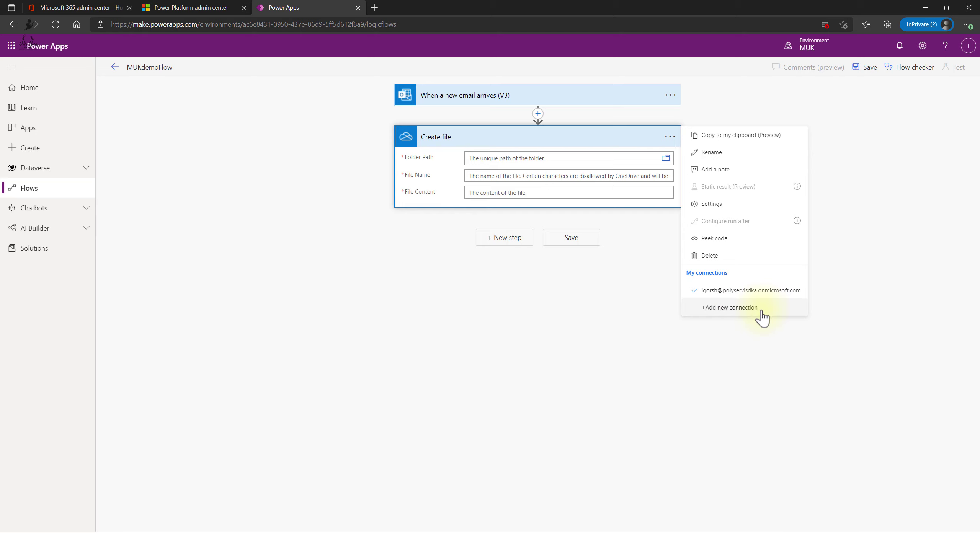
click(761, 309)
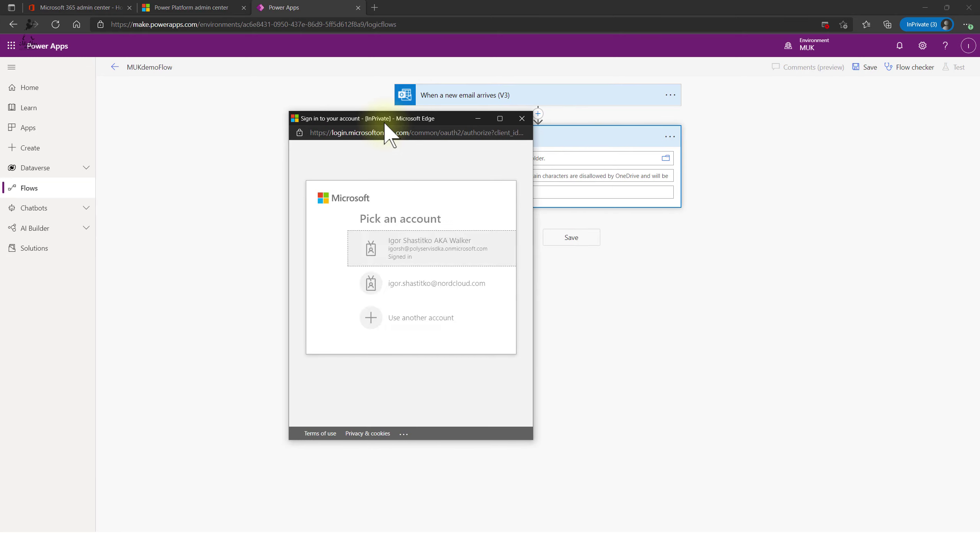
click(410, 328)
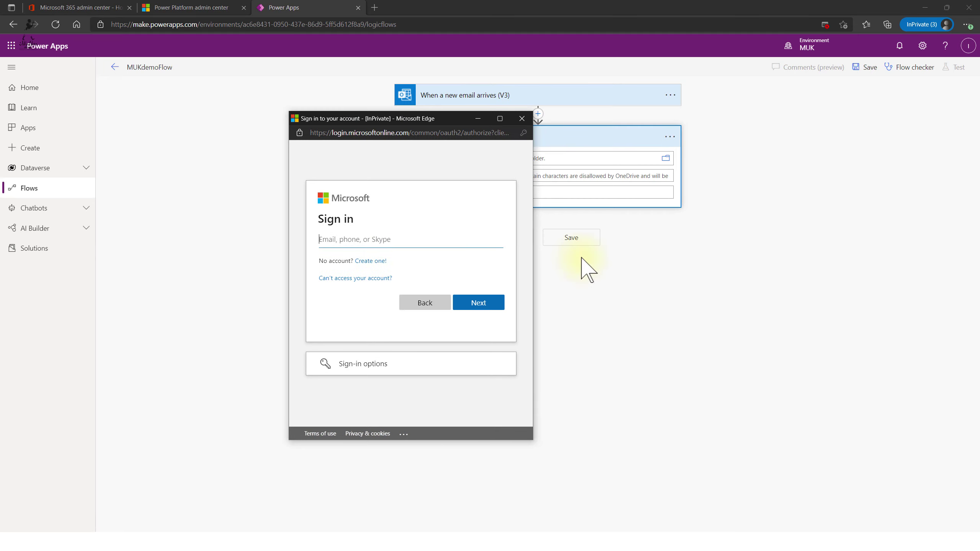
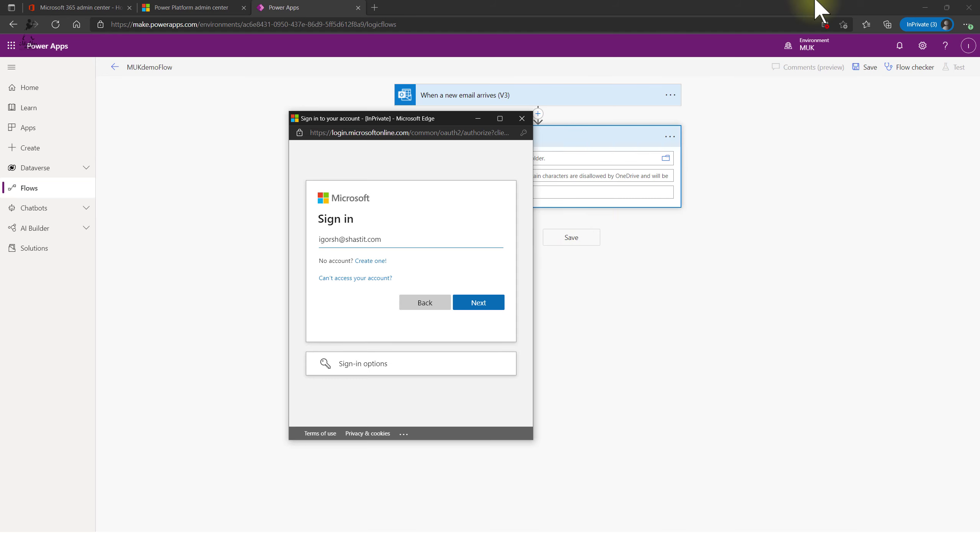
click(371, 49)
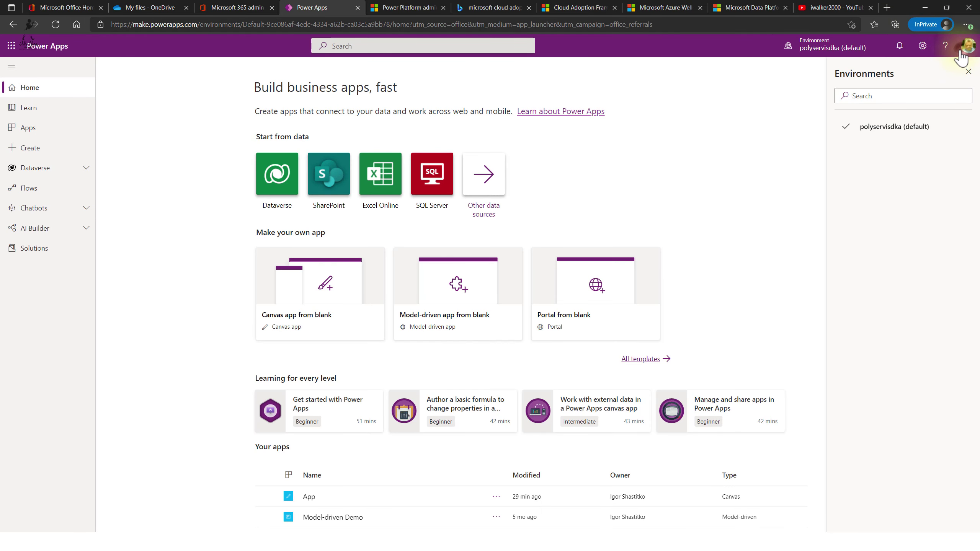
click(963, 53)
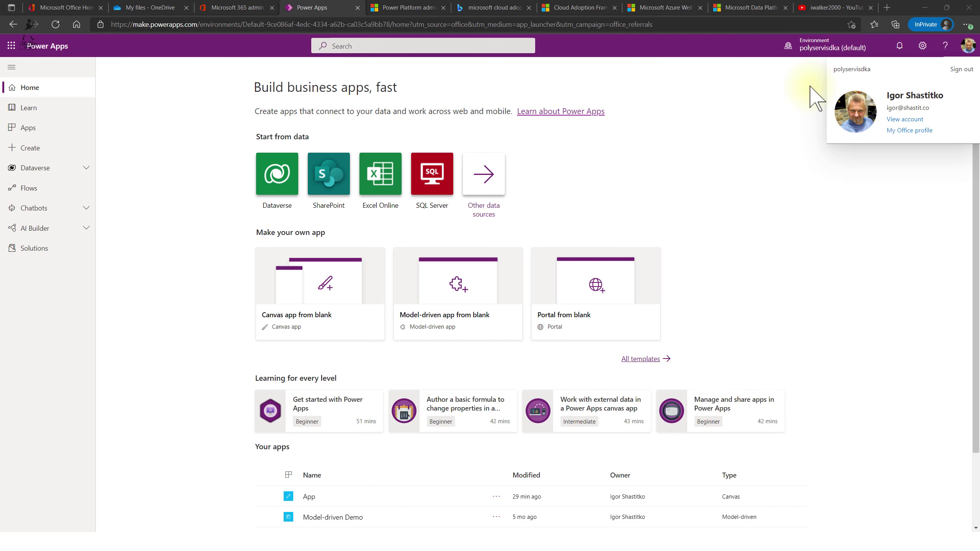
- Correct the work email address, enter the account password and finish signing in
click(339, 239)
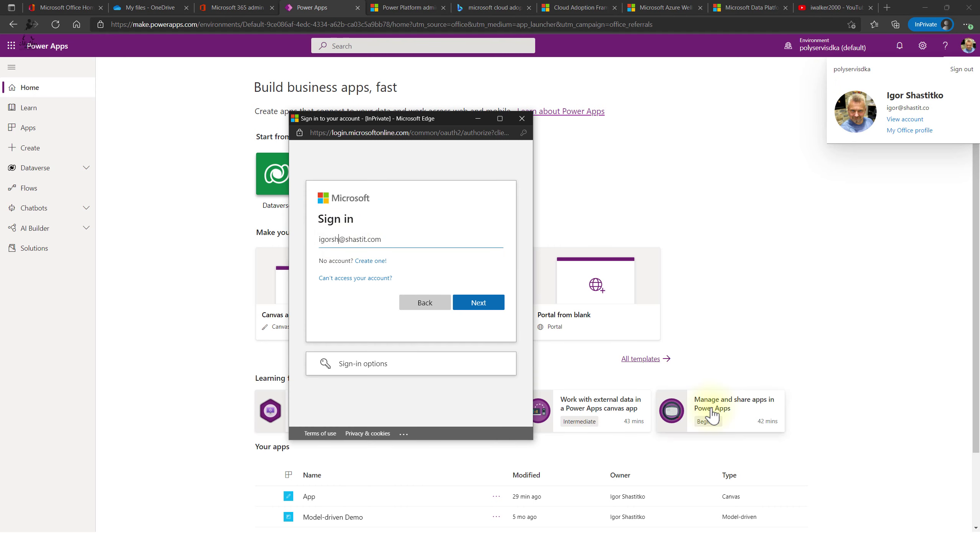
key(BackSpace)
key(BackSpace)
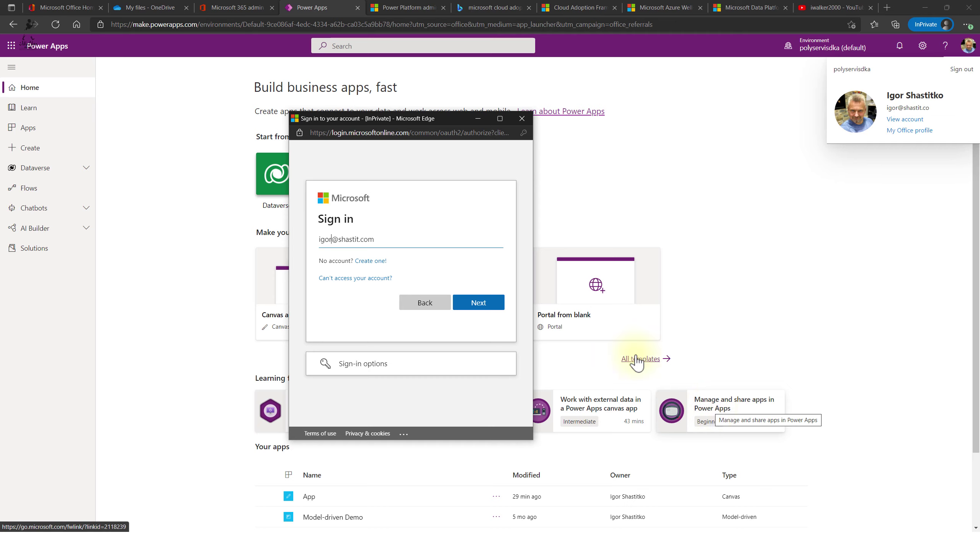
click(473, 307)
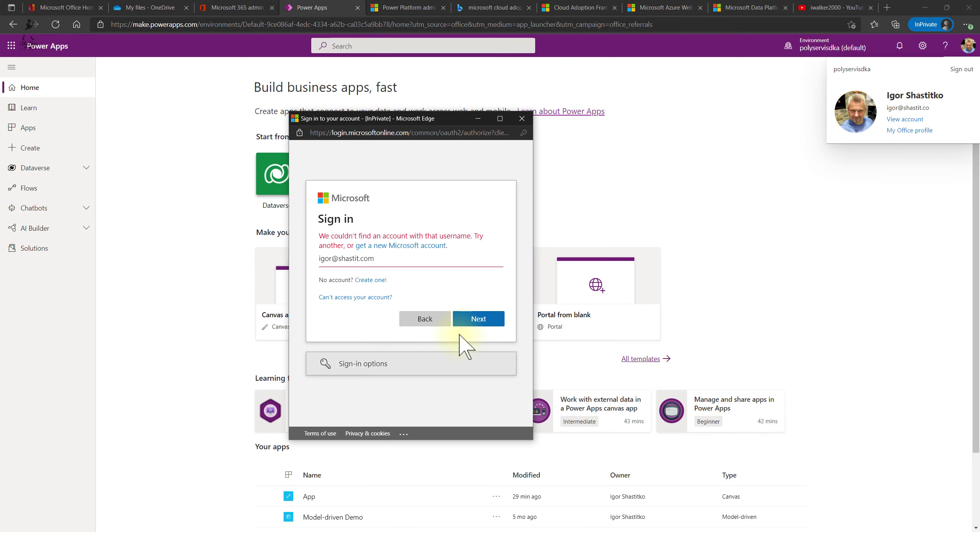
click(380, 261)
key(BackSpace)
click(477, 305)
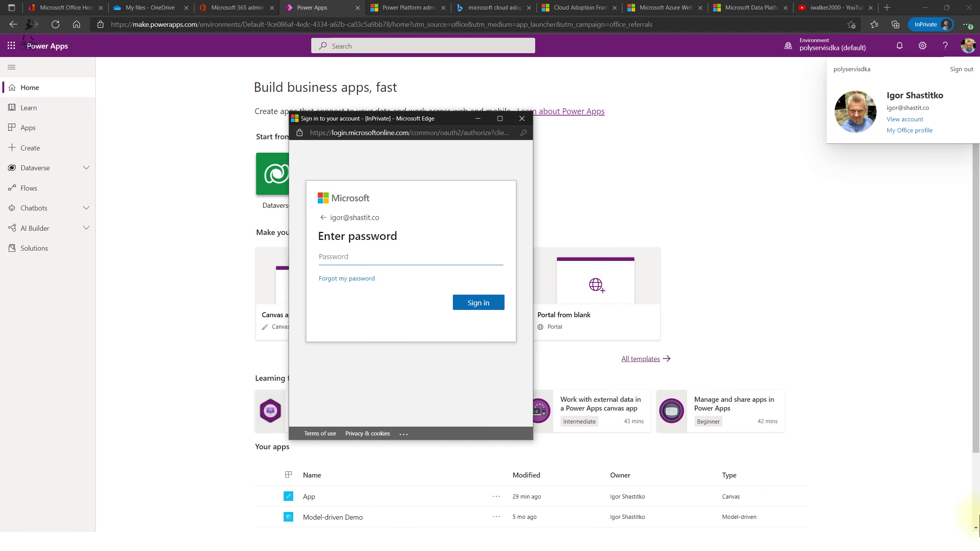
text(•••••••)
click(487, 305)
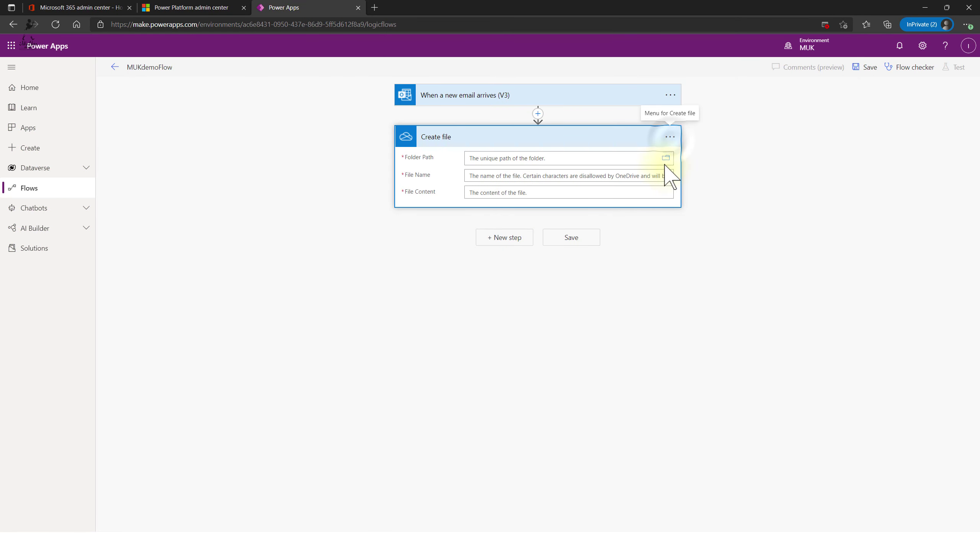
- Set the Create file Folder Path to the OneDrive root folder '/'
click(670, 139)
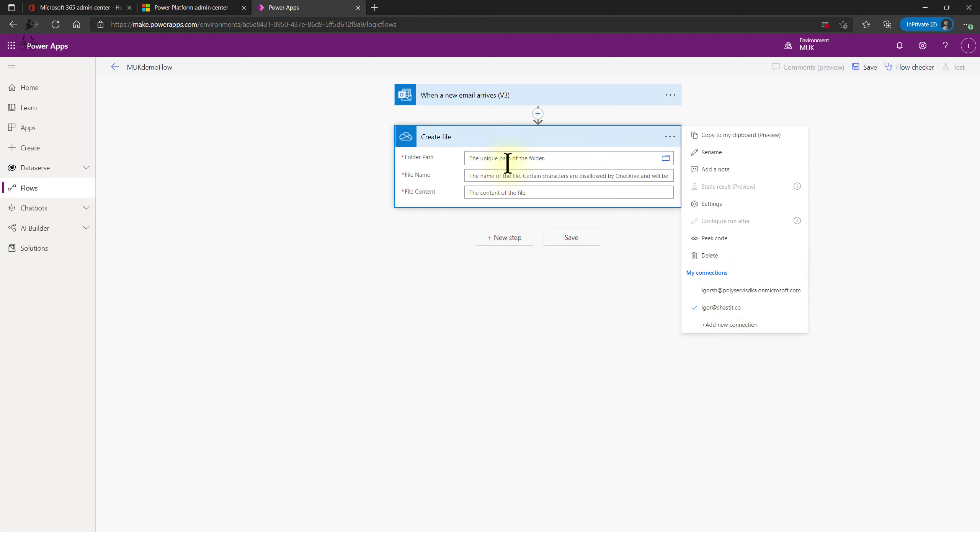
click(665, 161)
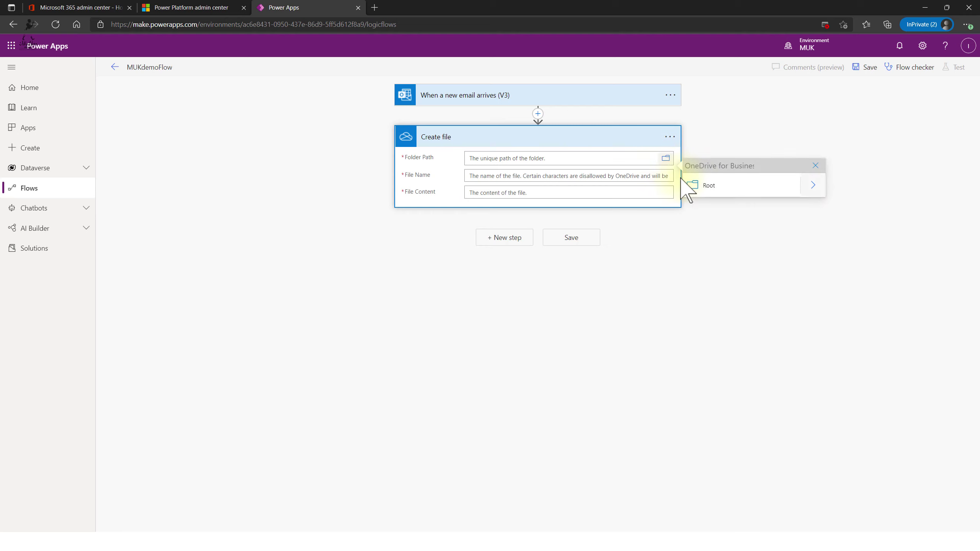
click(767, 190)
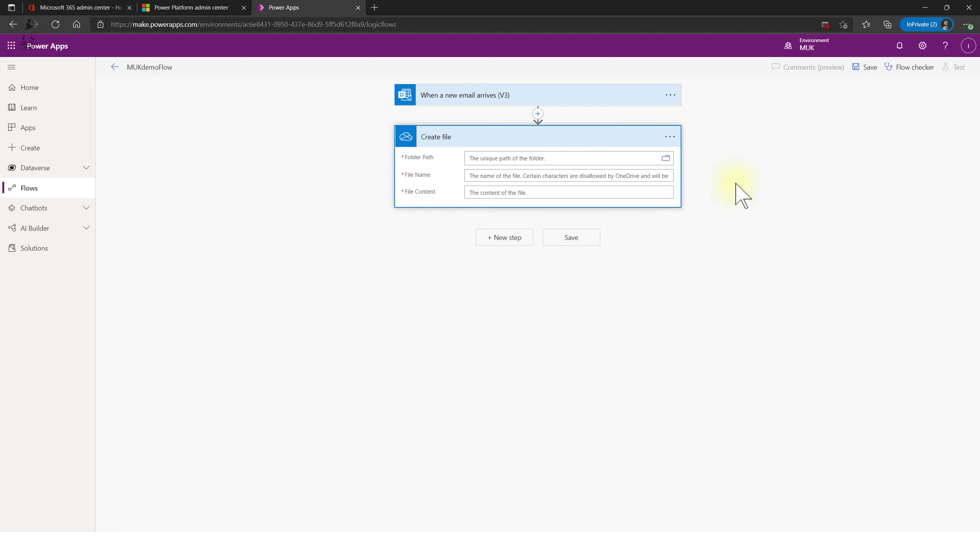
- Set File Name to the Attachments Name dynamic content, creating an Apply to each loop
scroll(809, 284, down, 1)
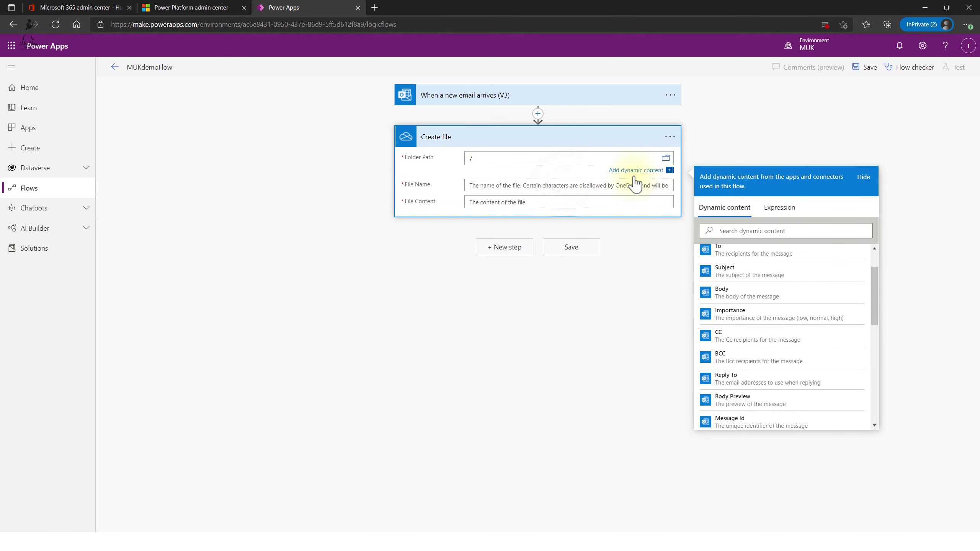
click(565, 184)
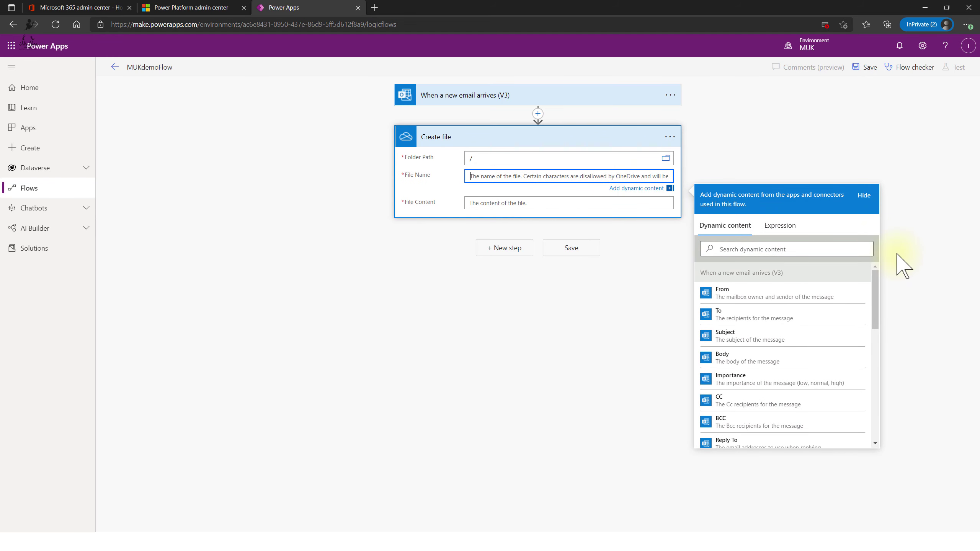
click(875, 276)
drag(876, 277, 878, 356)
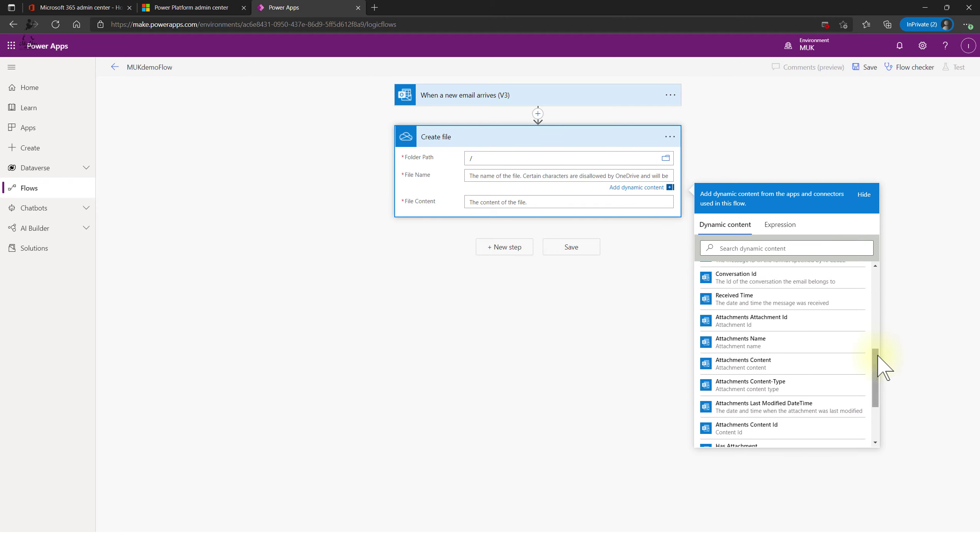
click(771, 345)
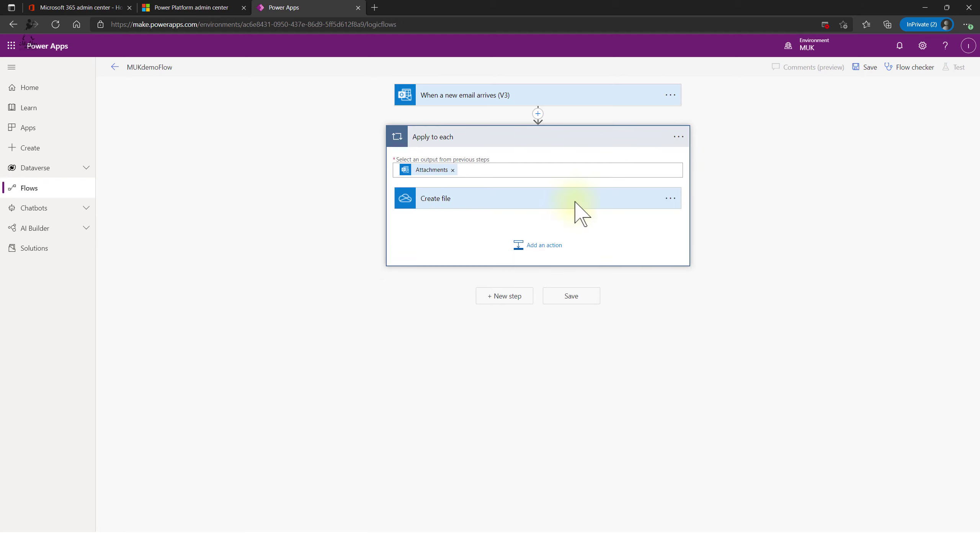
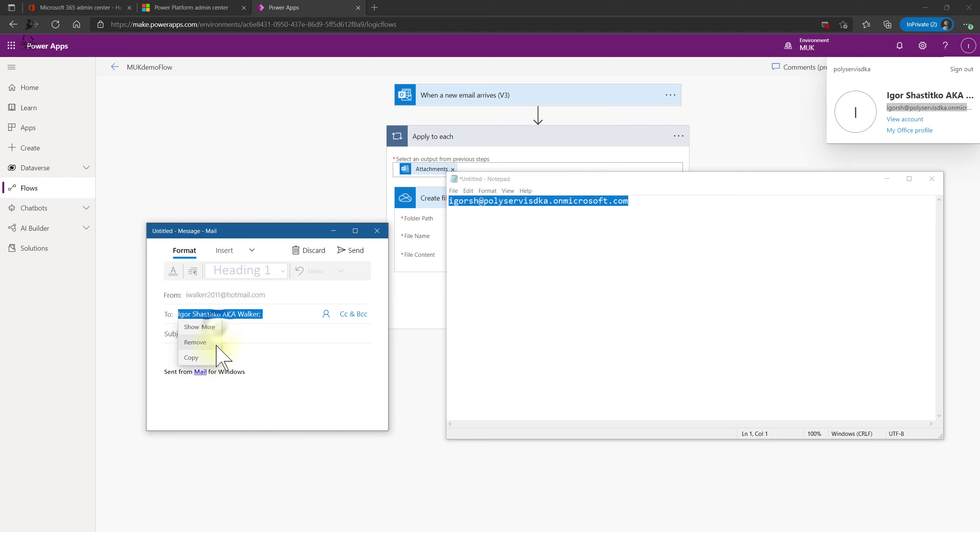
- Give the draft the subject 'Invoice' and mark it high importance
click(204, 323)
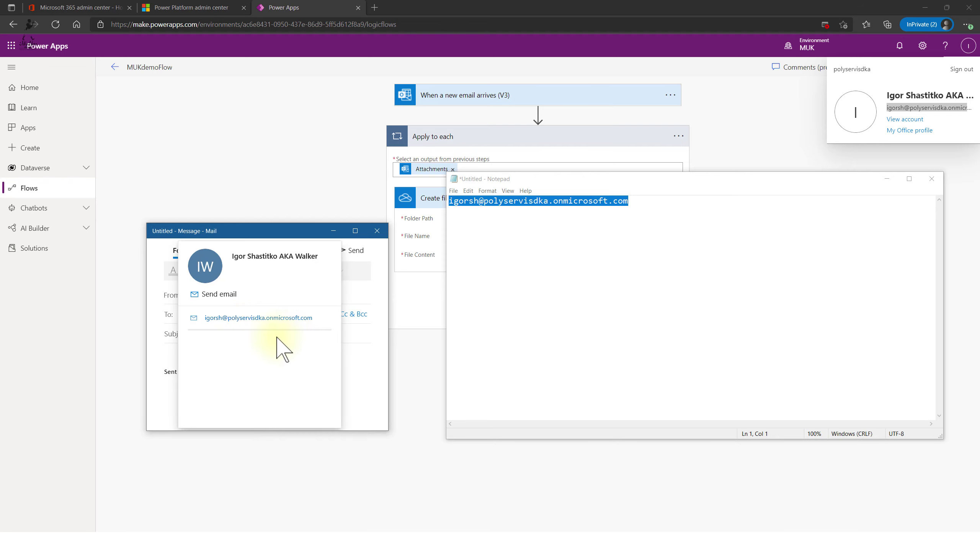
click(350, 340)
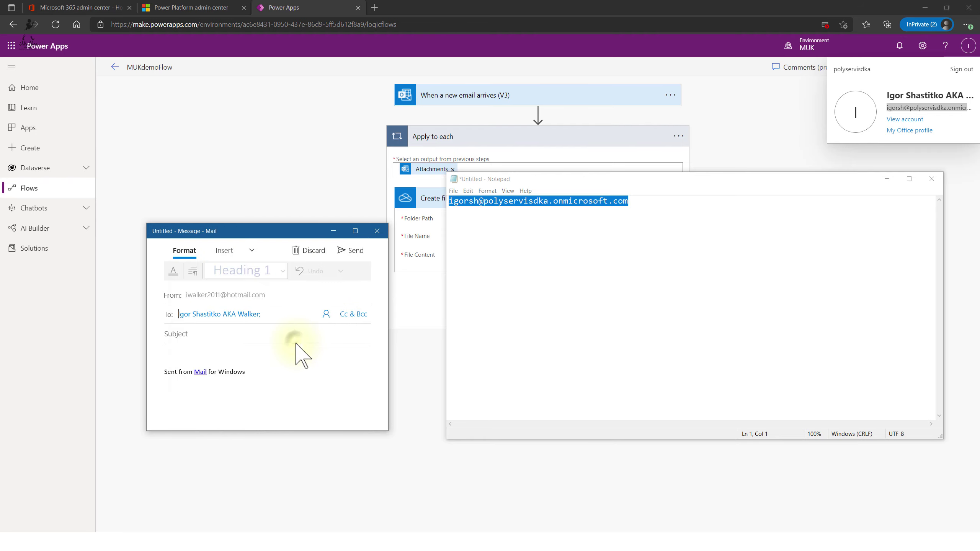
text(Invoice)
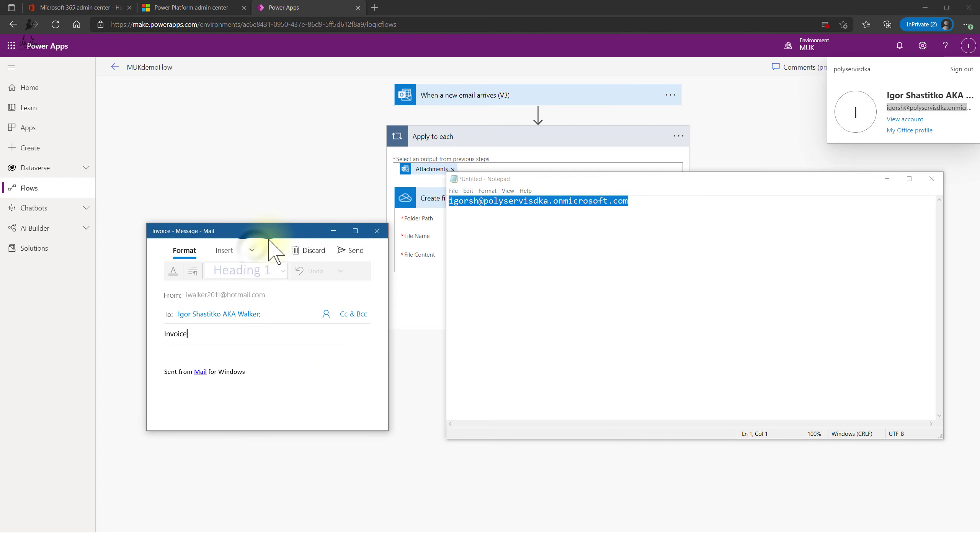
click(252, 250)
click(258, 283)
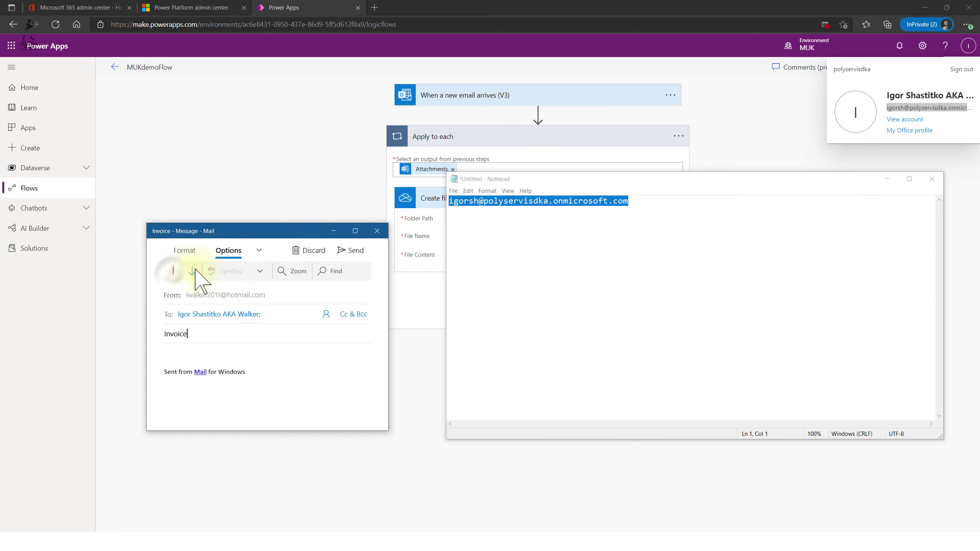
click(172, 273)
click(224, 354)
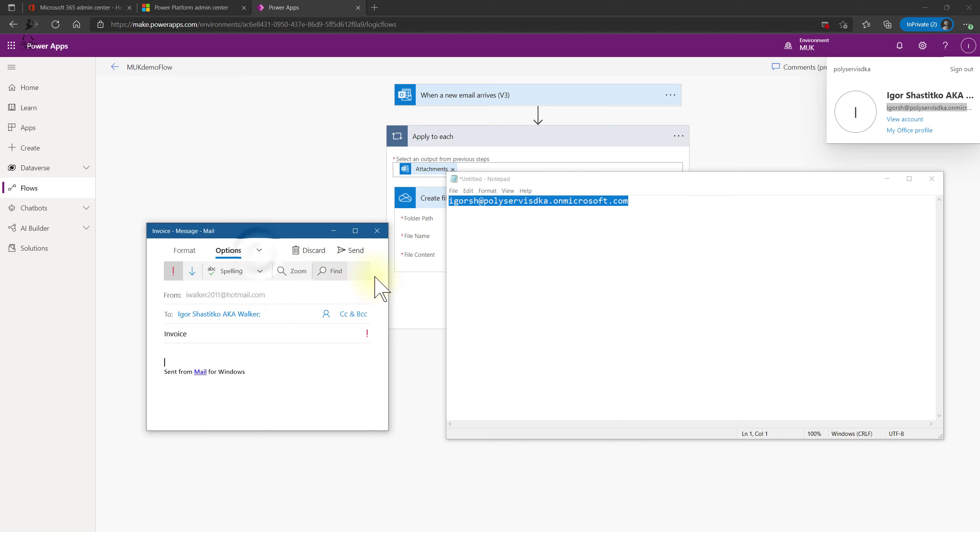
- Attach Orechova.pdf and arm_template.zip from Downloads to the message
click(259, 251)
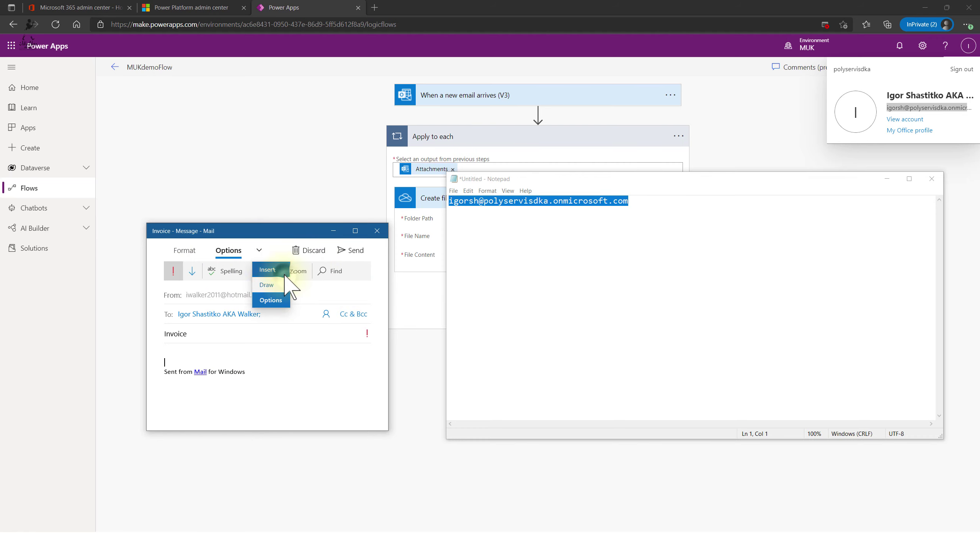
click(283, 270)
click(185, 272)
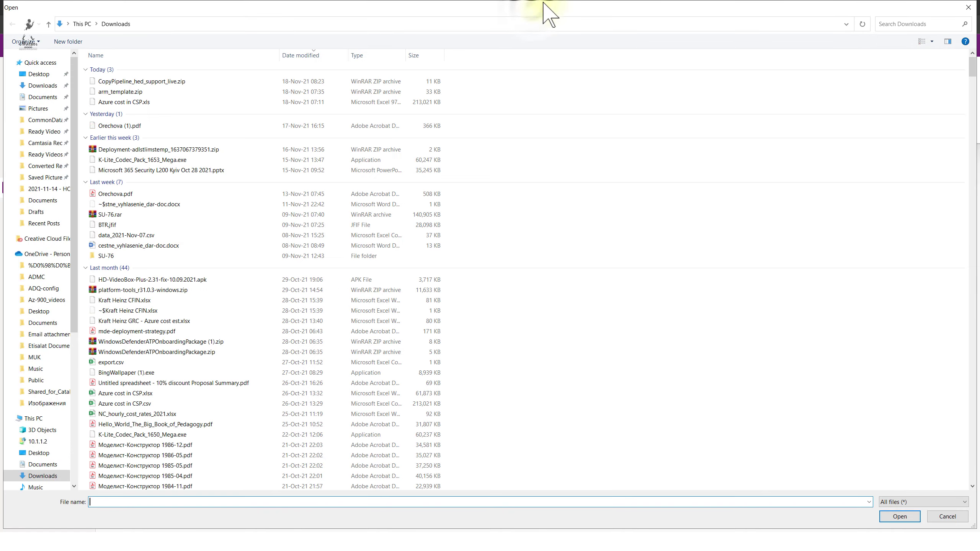
double_click(533, 7)
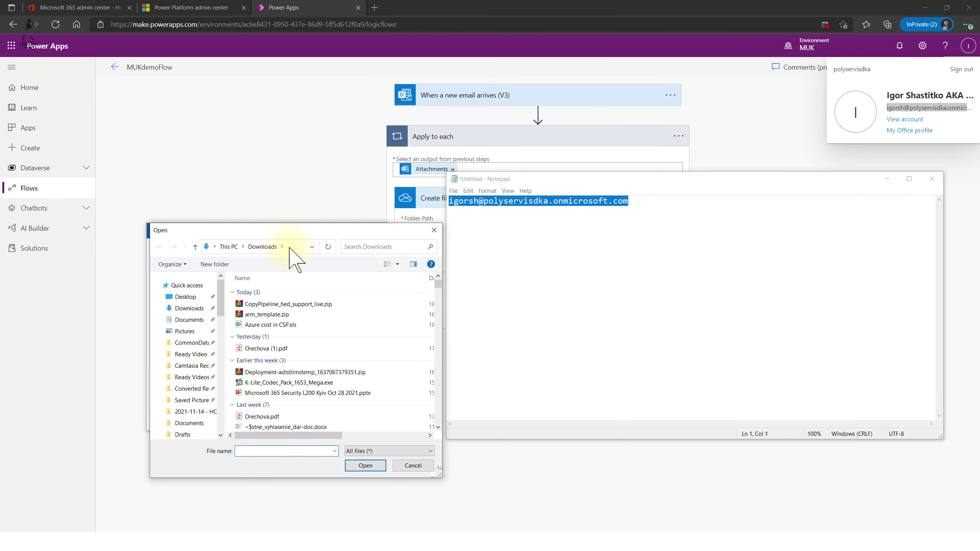
click(268, 416)
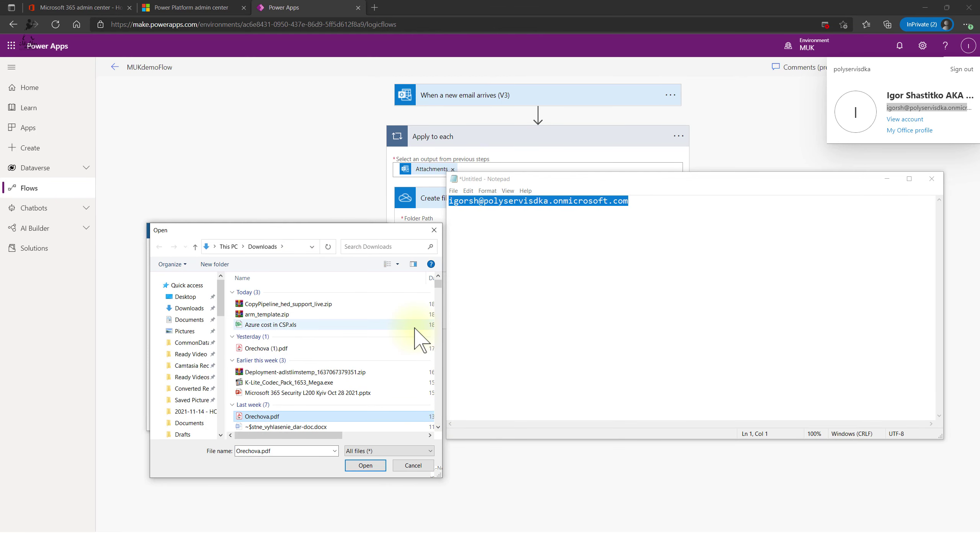
click(270, 315)
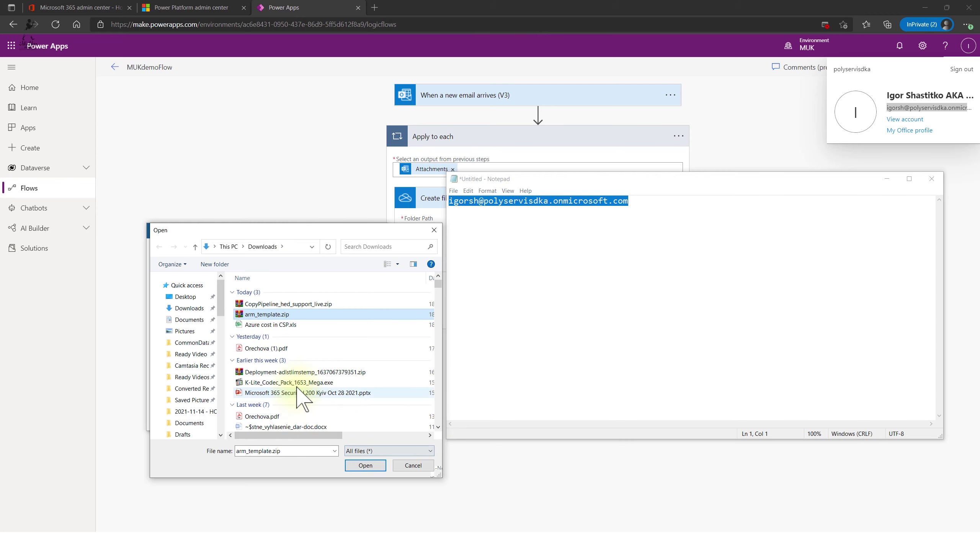
ctrl+click(263, 417)
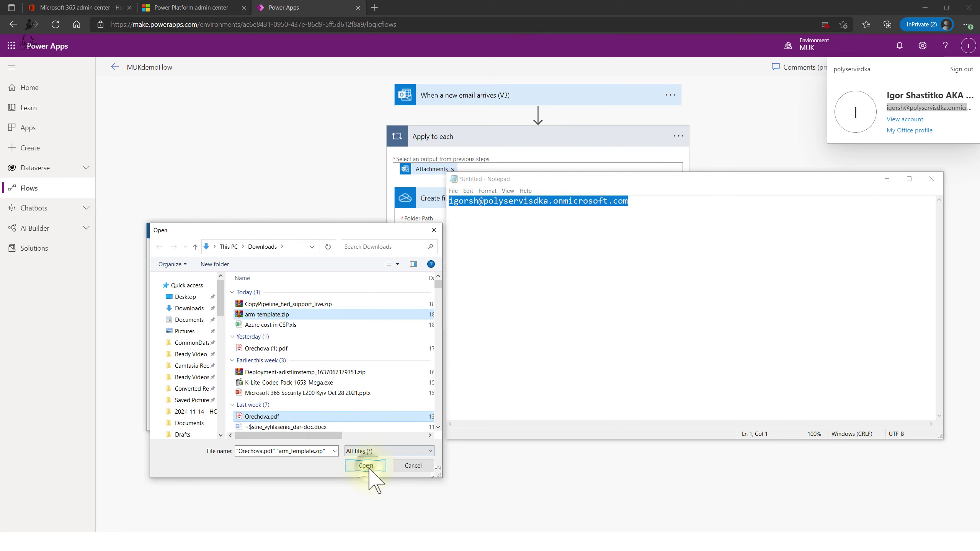
click(366, 465)
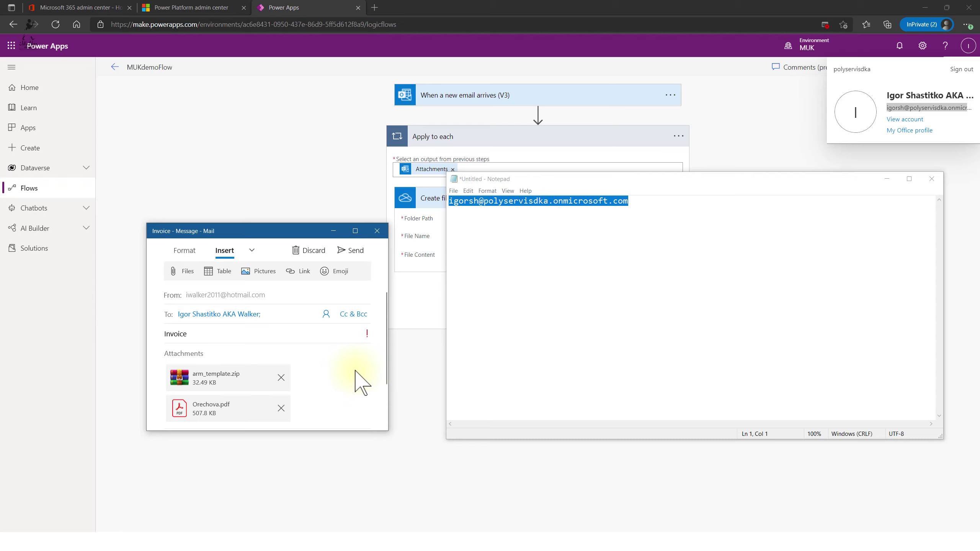
- Close the Notepad notes without saving and review the Invoice message body
click(932, 179)
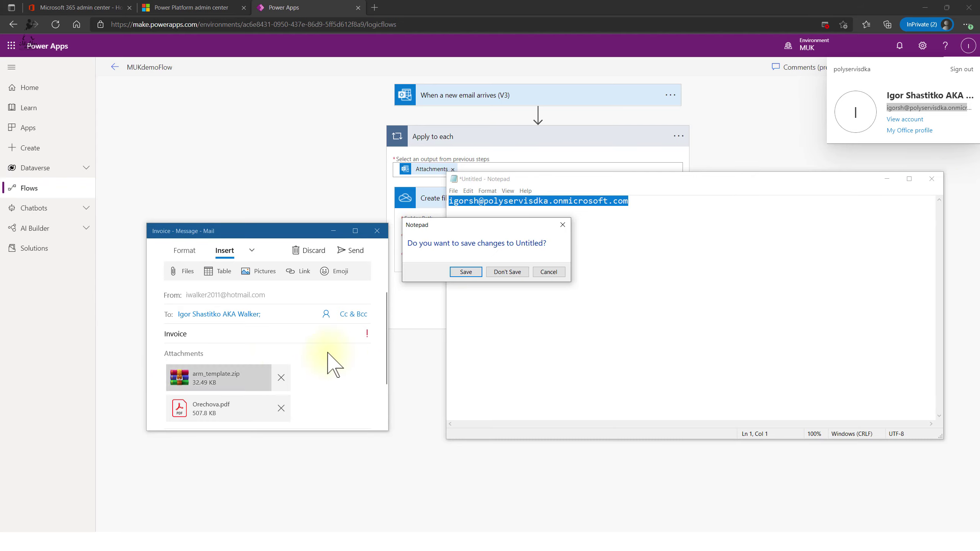
click(507, 274)
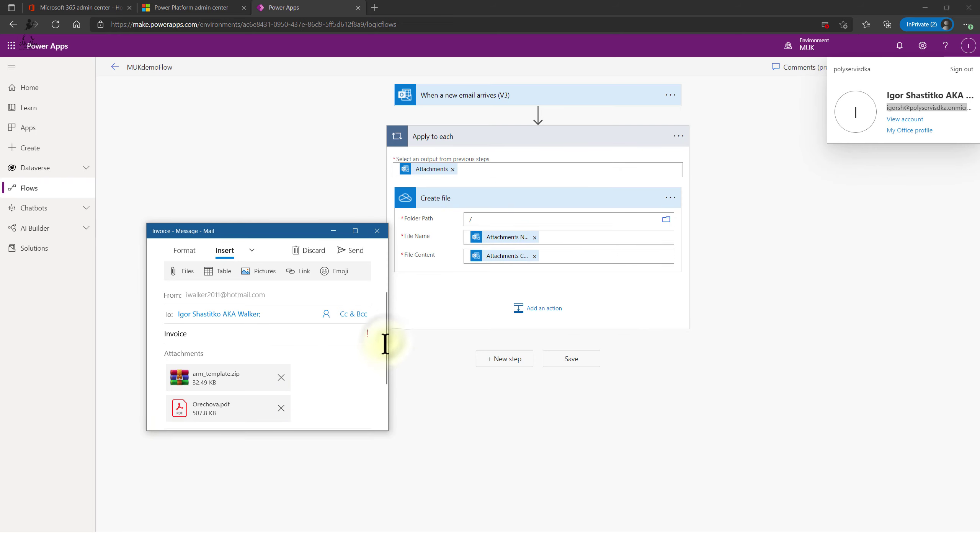
drag(386, 334, 382, 422)
click(216, 369)
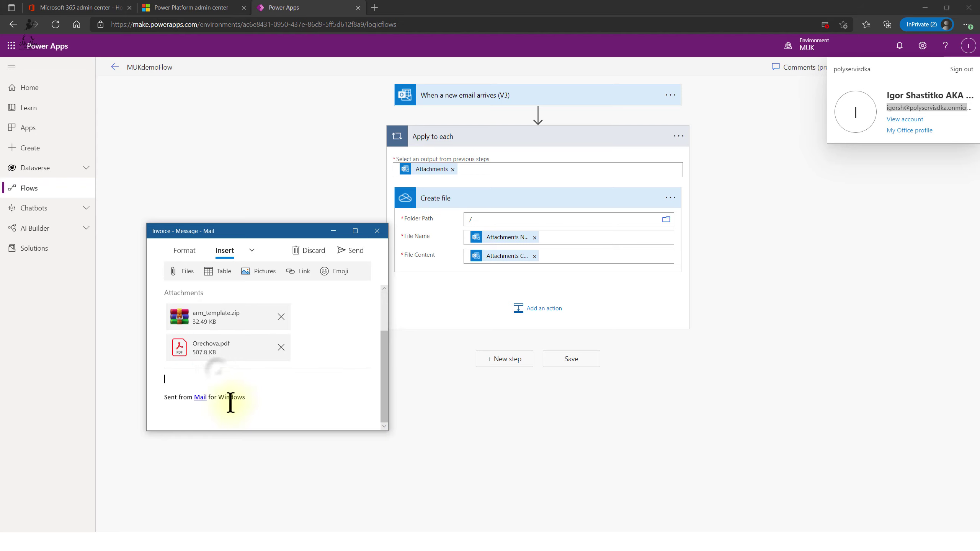
click(217, 372)
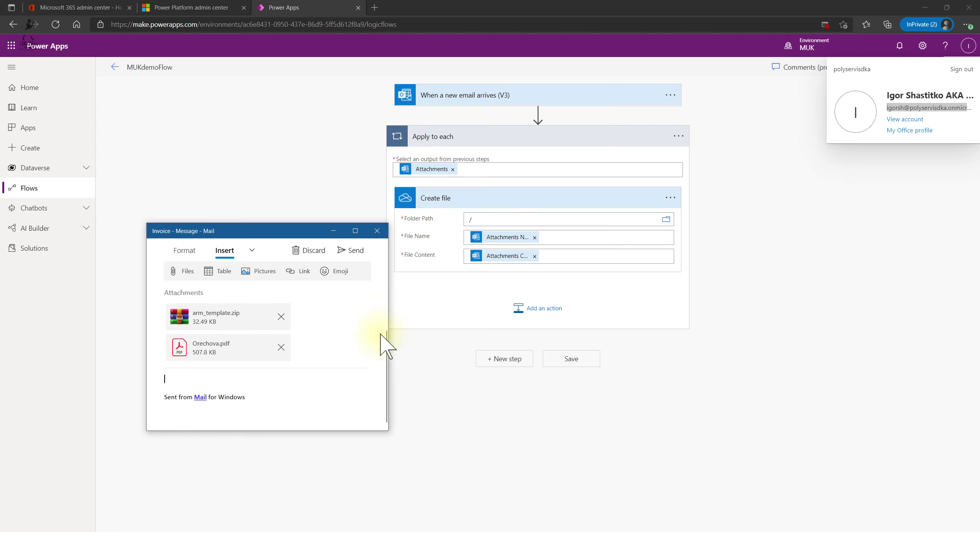
drag(385, 354, 385, 288)
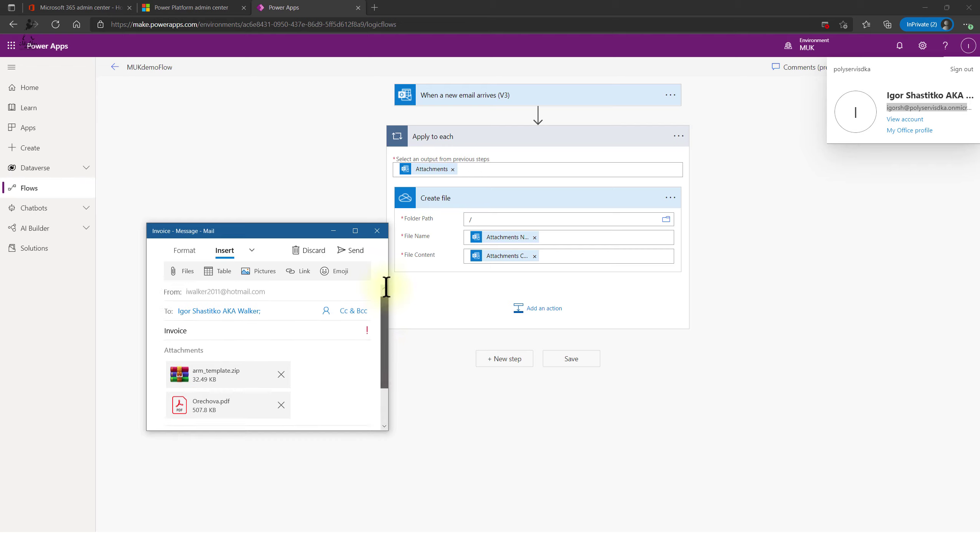
- Send the Invoice email and return to the MUKdemoFlow editor
click(350, 250)
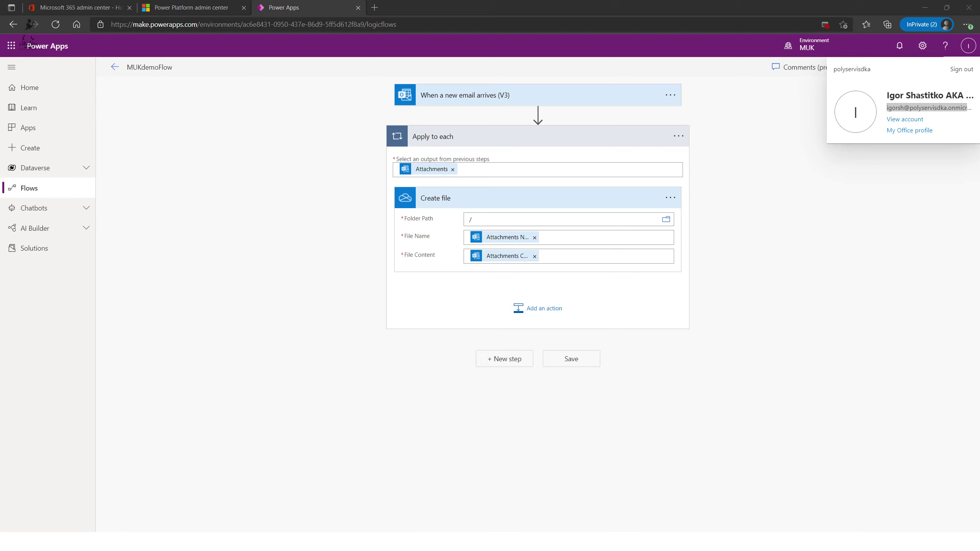
click(886, 95)
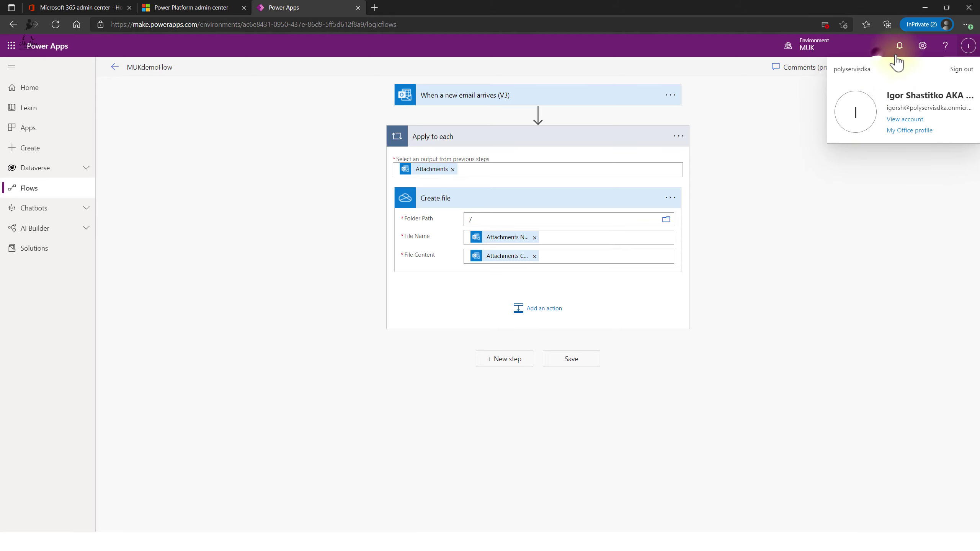
click(877, 55)
- Run a manual test of MUKdemoFlow that is triggered by the newly arrived email
click(976, 71)
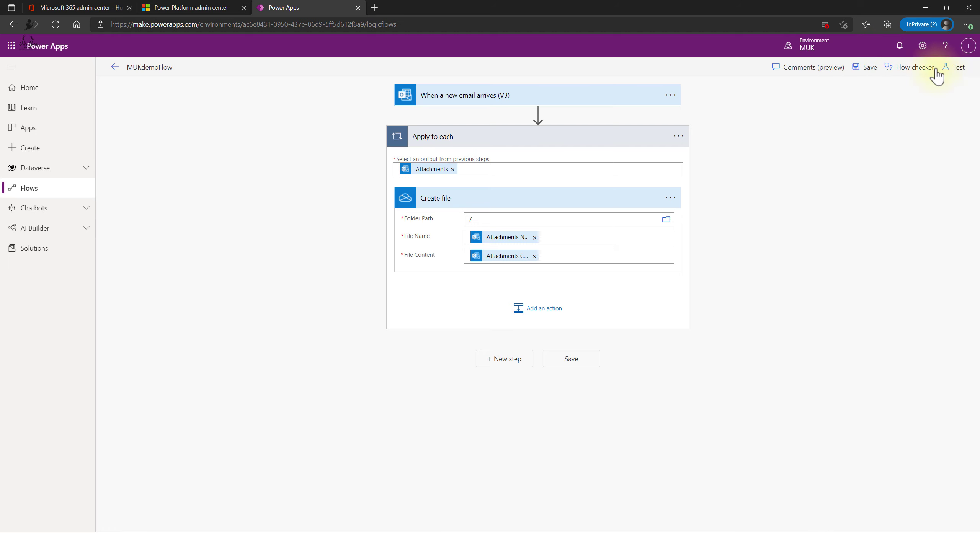
click(951, 69)
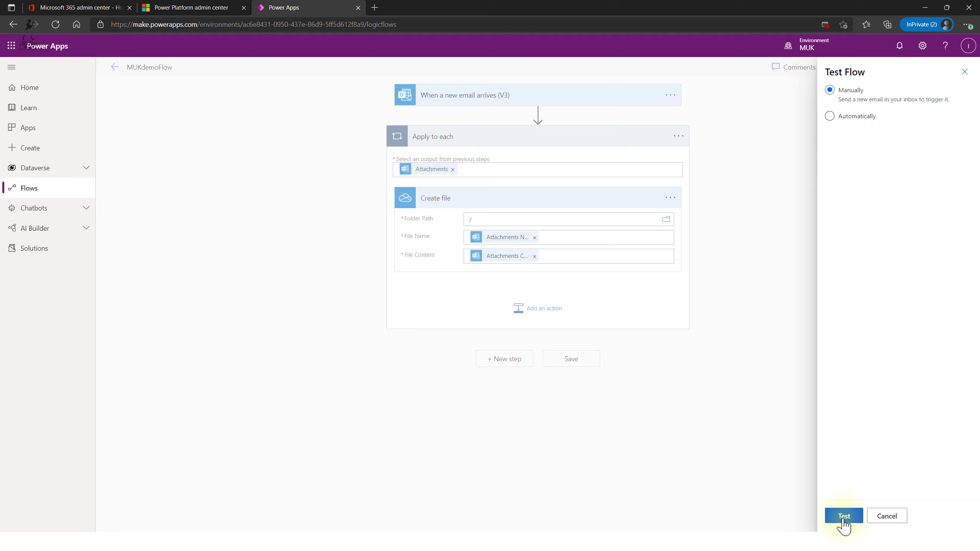
click(845, 116)
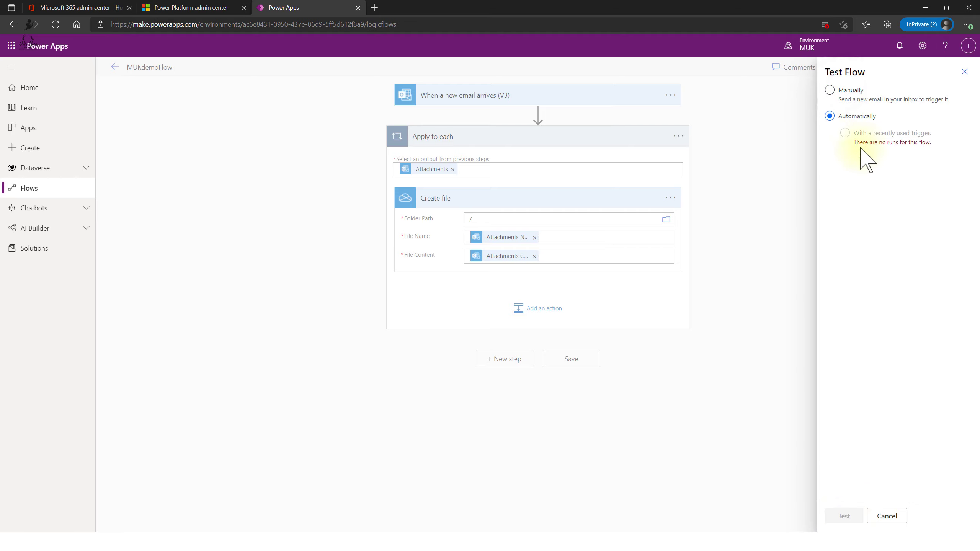
click(830, 91)
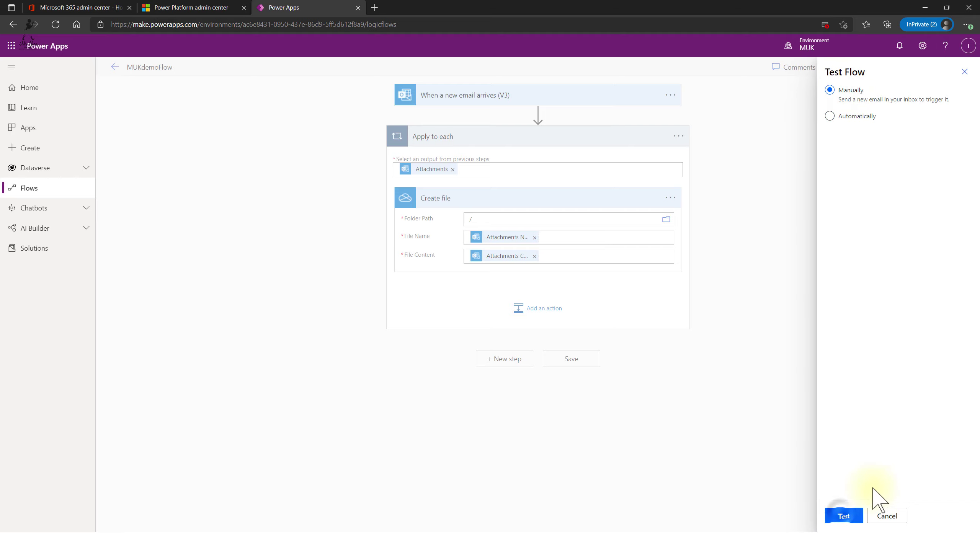
click(843, 516)
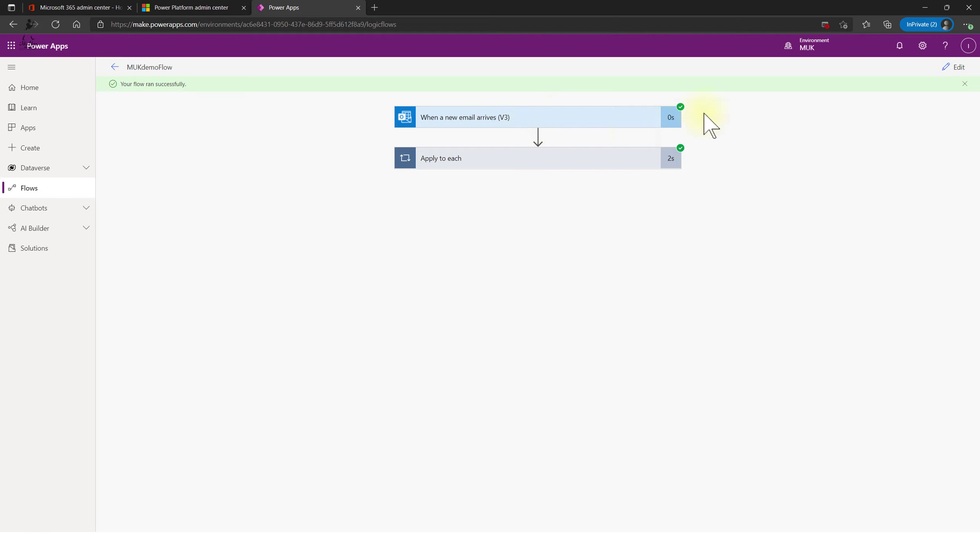
- Expand the email trigger's run details and open its raw output data
click(583, 121)
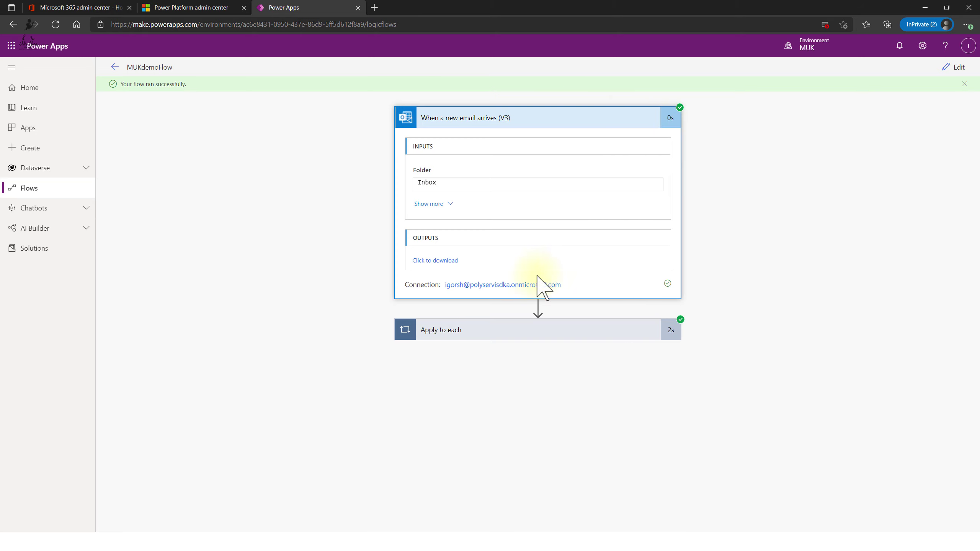
click(428, 204)
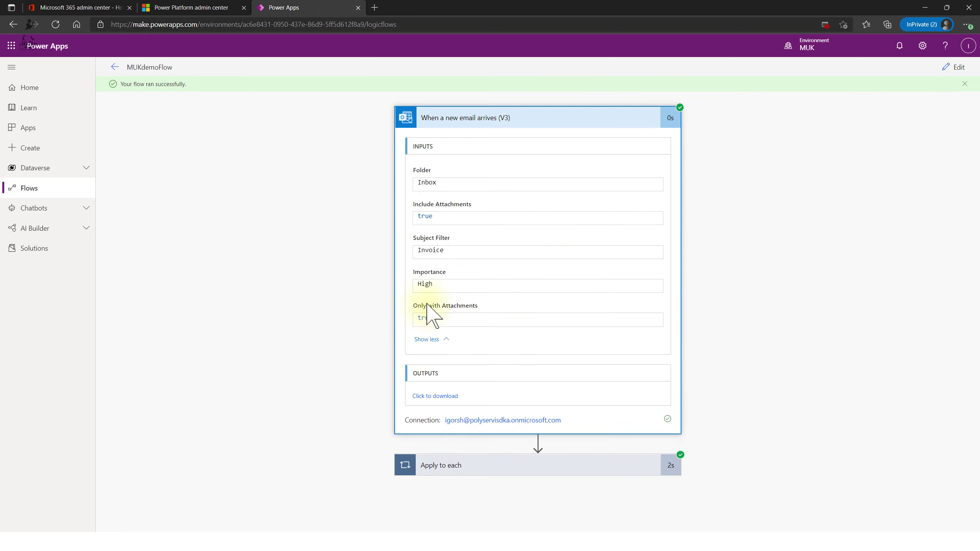
click(436, 396)
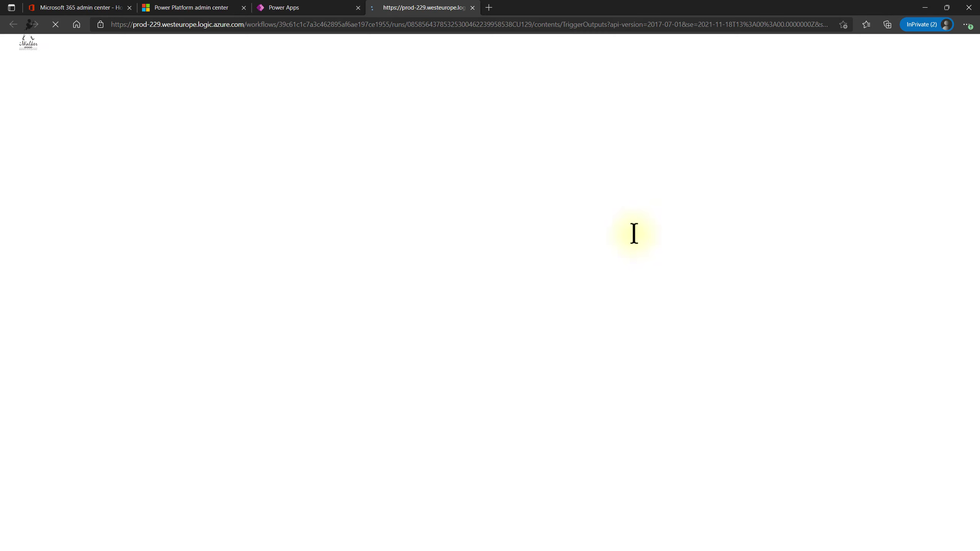
scroll(620, 170, down, 20)
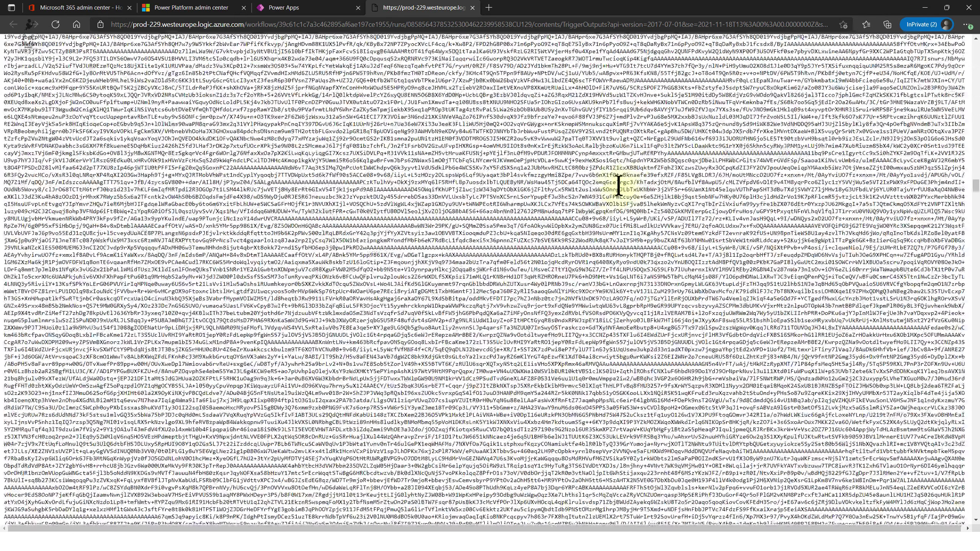
scroll(618, 214, up, 20)
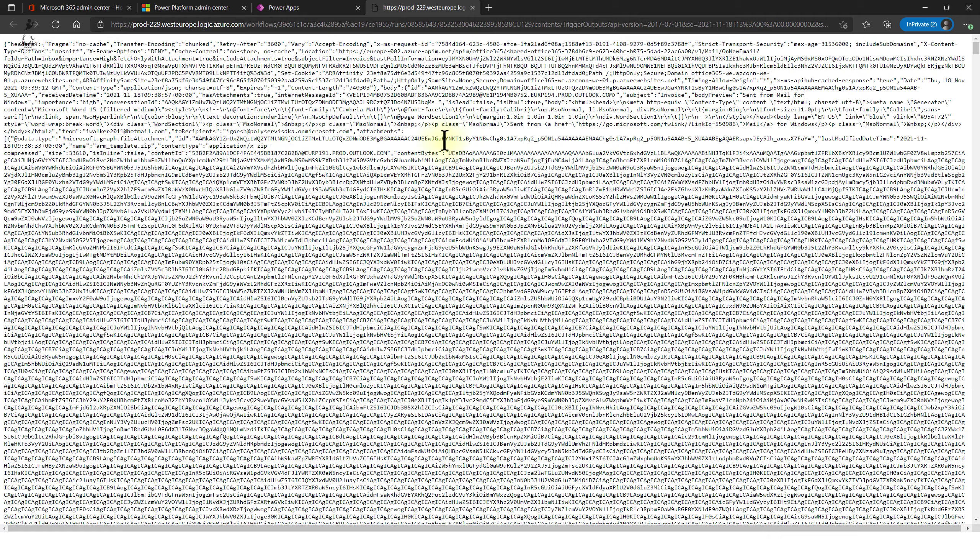
scroll(413, 193, down, 20)
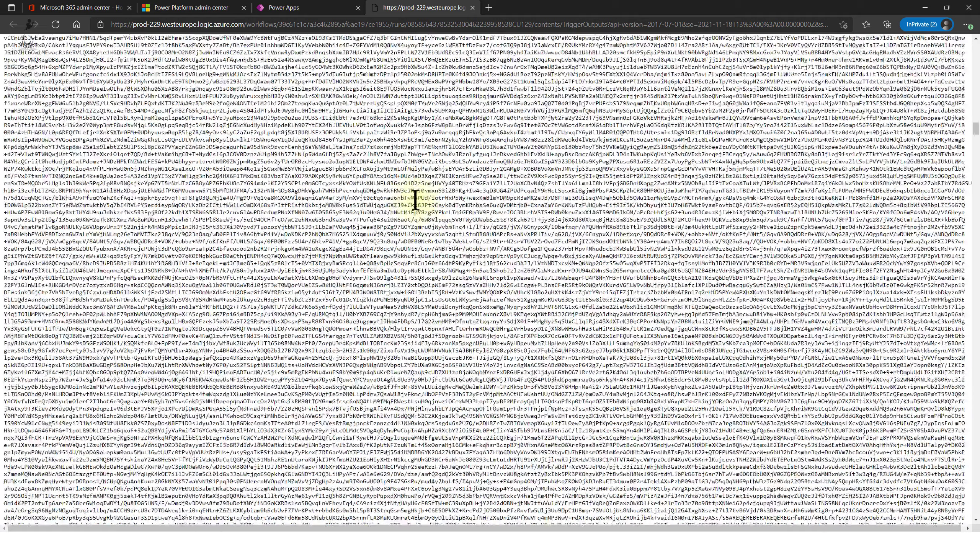
scroll(414, 200, down, 15)
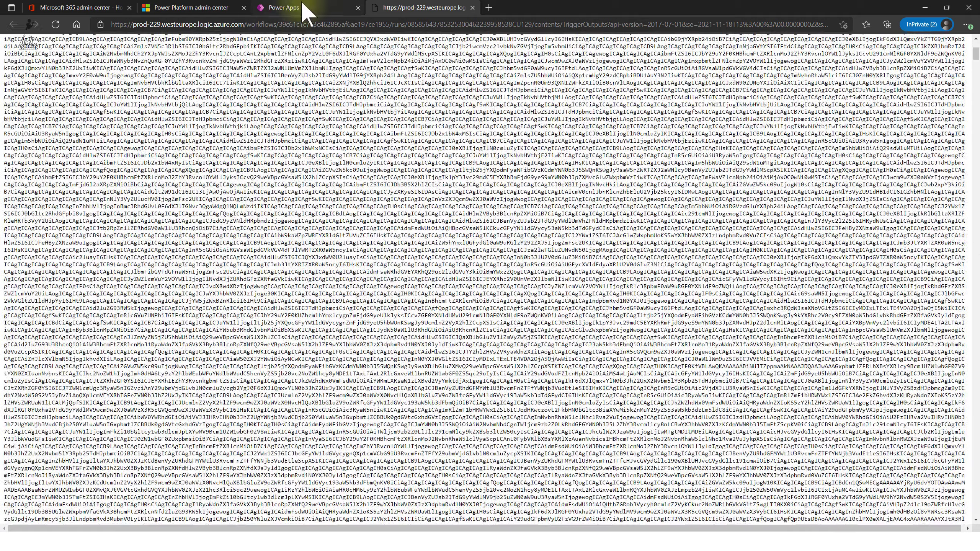
- Close the raw trigger output page and return to the MUKdemoFlow run
click(306, 7)
click(425, 8)
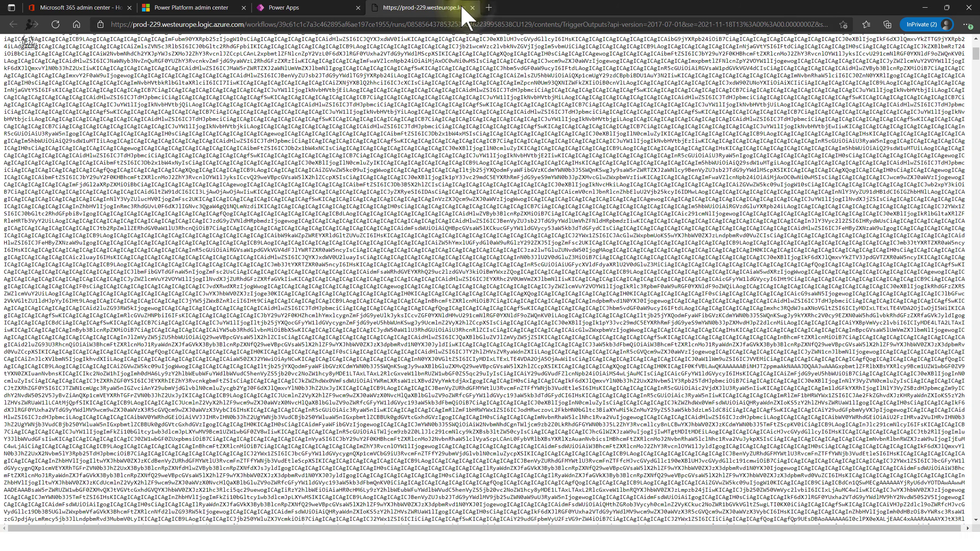
click(473, 8)
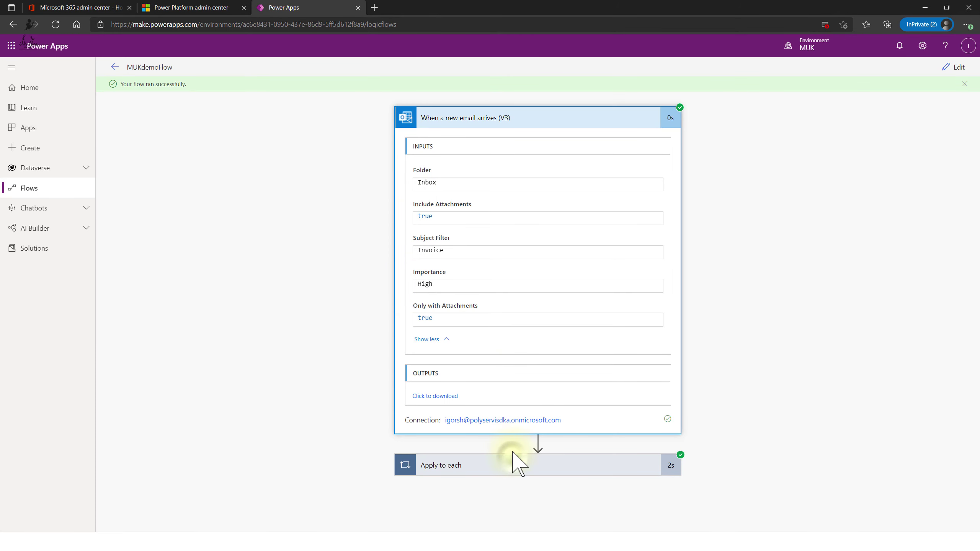
- Expand Apply to each and Create file to show arm_template.zip saved at /arm_template.zip
click(515, 463)
scroll(811, 235, down, 1)
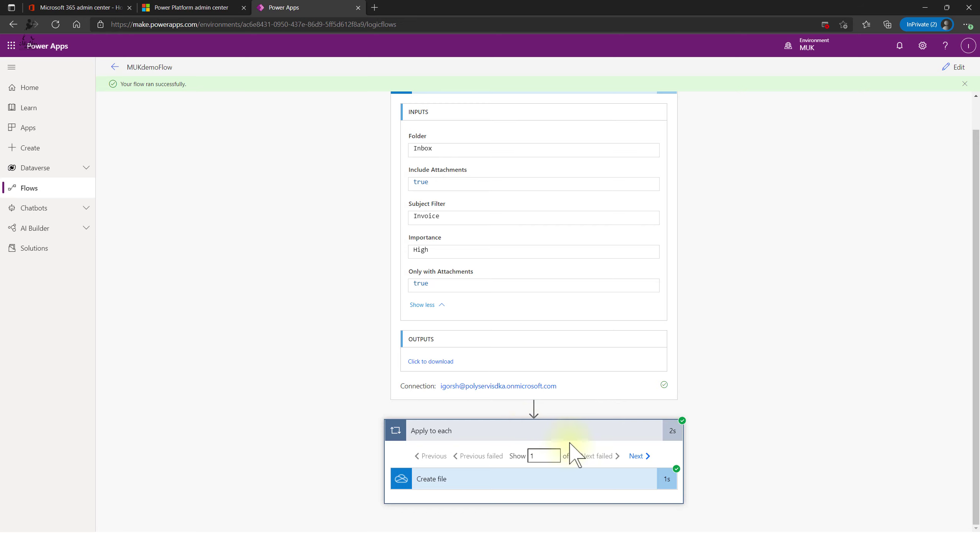
click(620, 470)
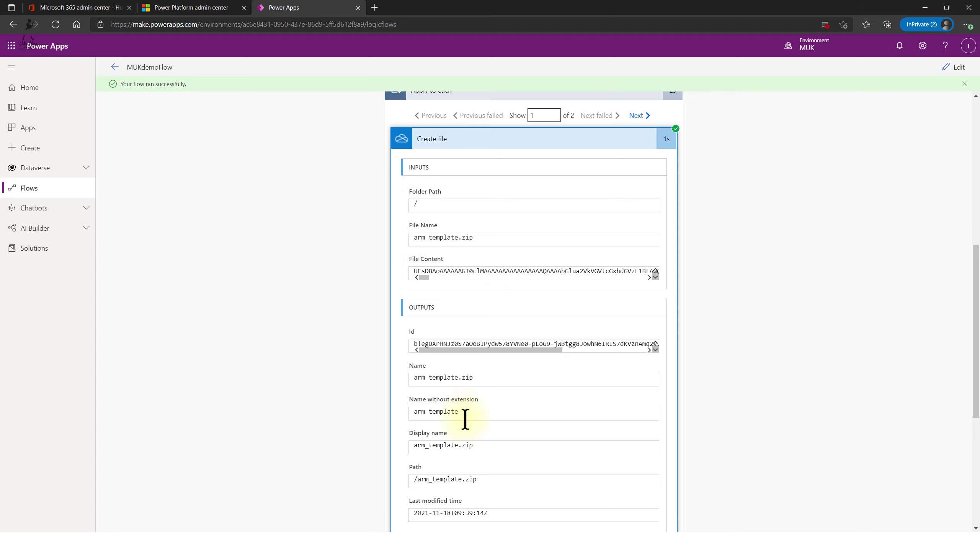
drag(485, 350, 548, 348)
scroll(525, 404, down, 5)
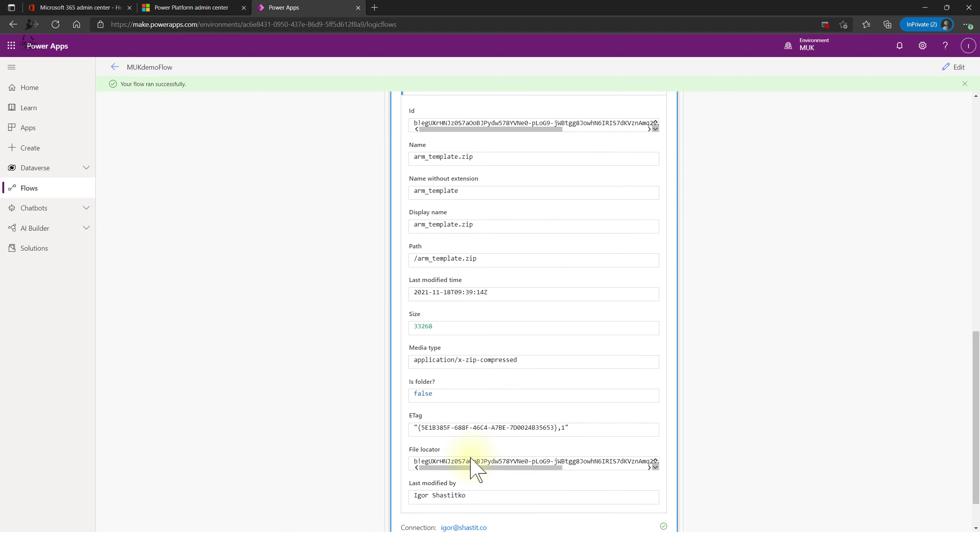
drag(473, 467, 597, 400)
scroll(579, 348, down, 1)
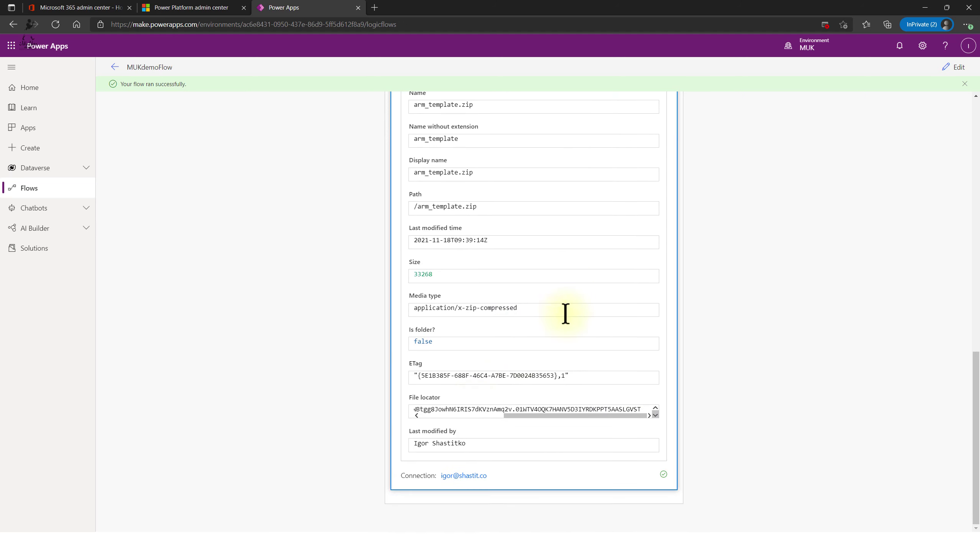
scroll(513, 454, up, 15)
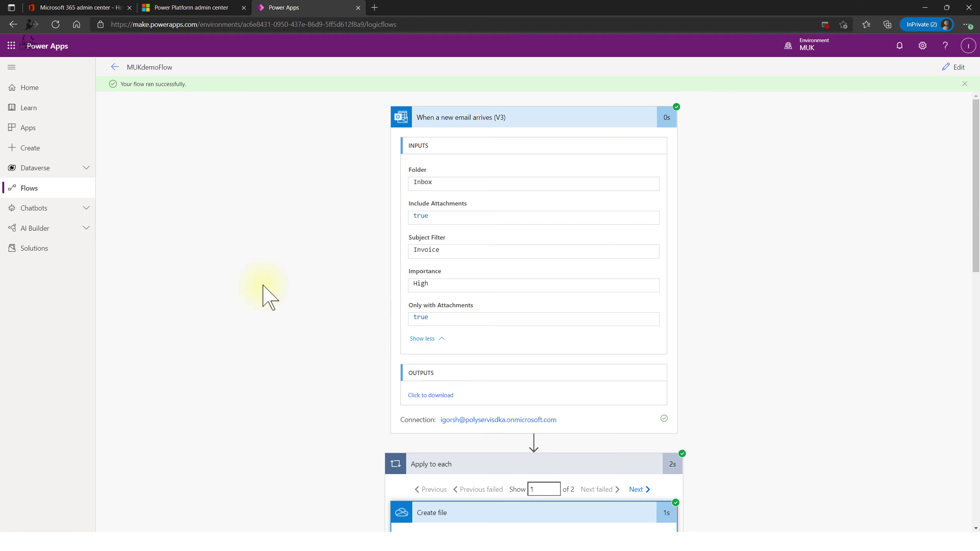
scroll(589, 255, down, 6)
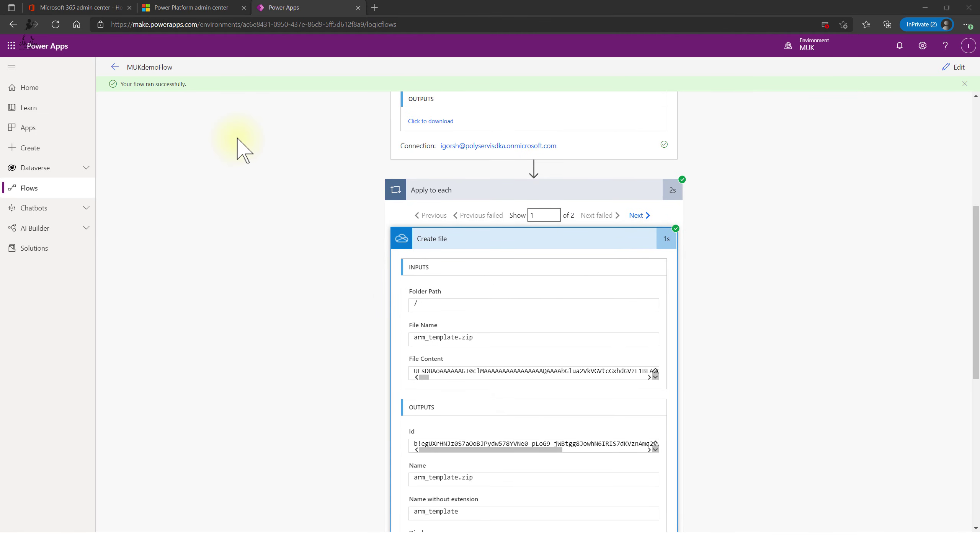
- Check arm_template.zip in OneDrive and review the Create file outputs, including application/x-zip-compressed
key(alt+Tab)
click(169, 10)
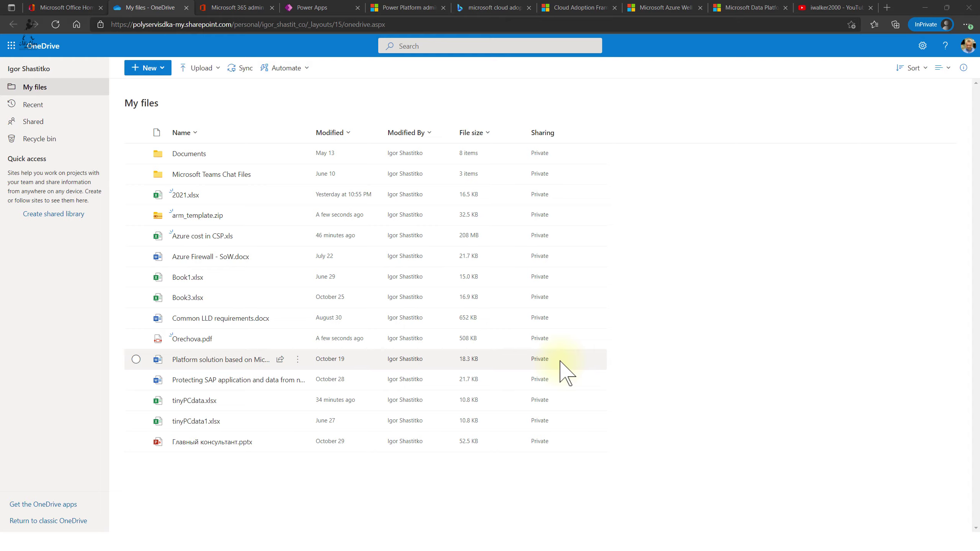
key(alt+Tab)
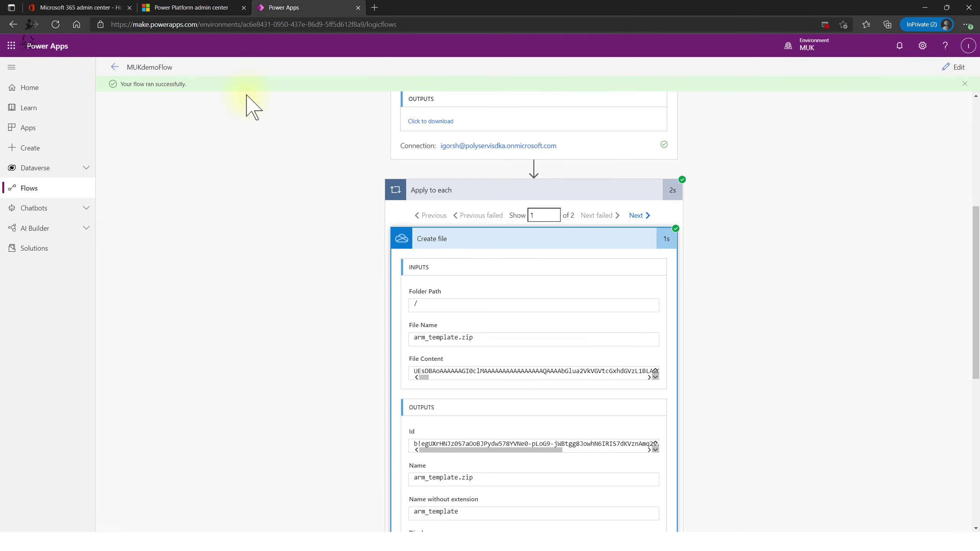
scroll(247, 319, down, 8)
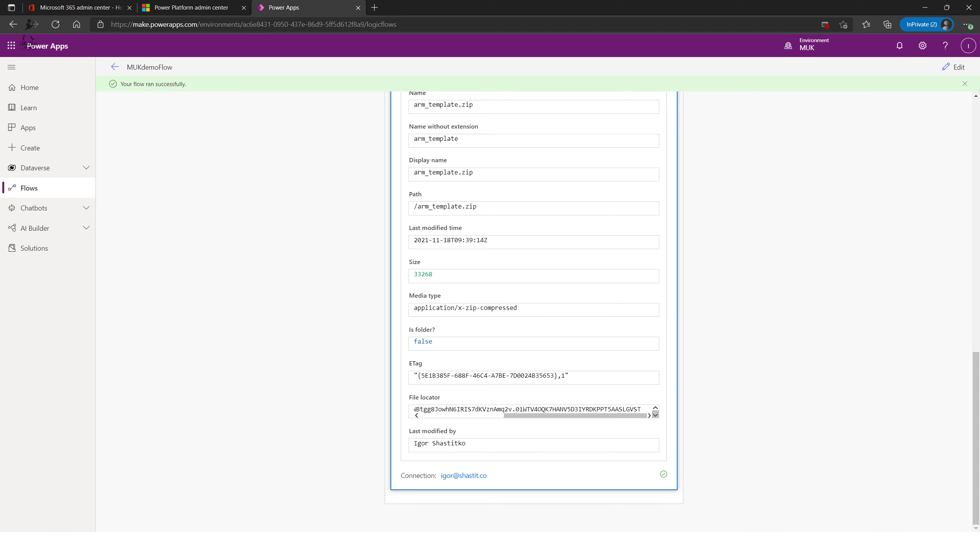
key(super+d)
key(super+d)
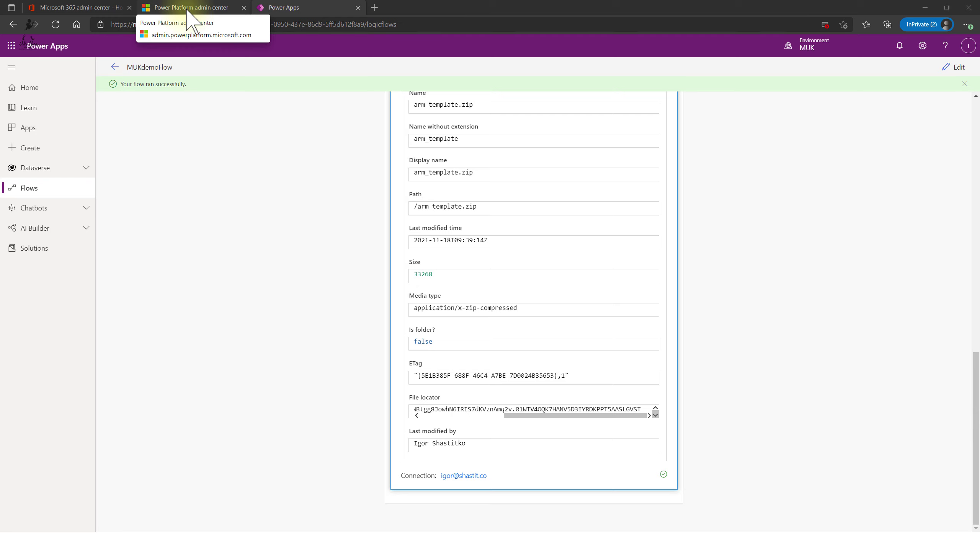
scroll(156, 301, up, 10)
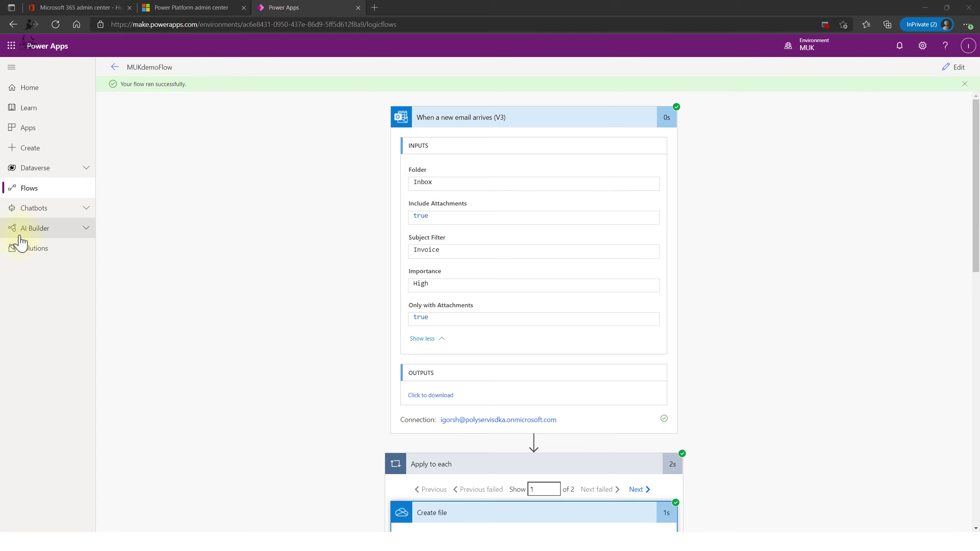
scroll(568, 439, down, 5)
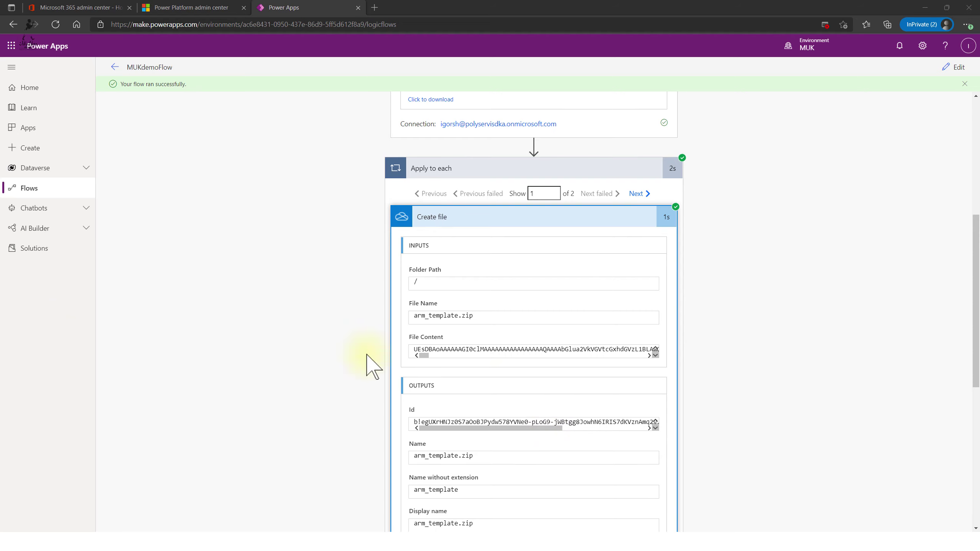
scroll(667, 234, down, 6)
scroll(651, 311, up, 12)
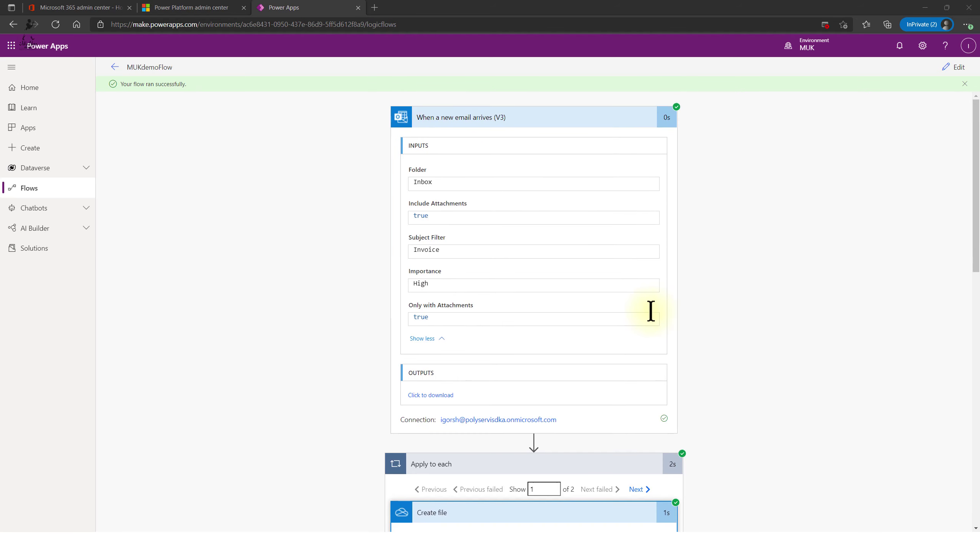
scroll(608, 403, down, 6)
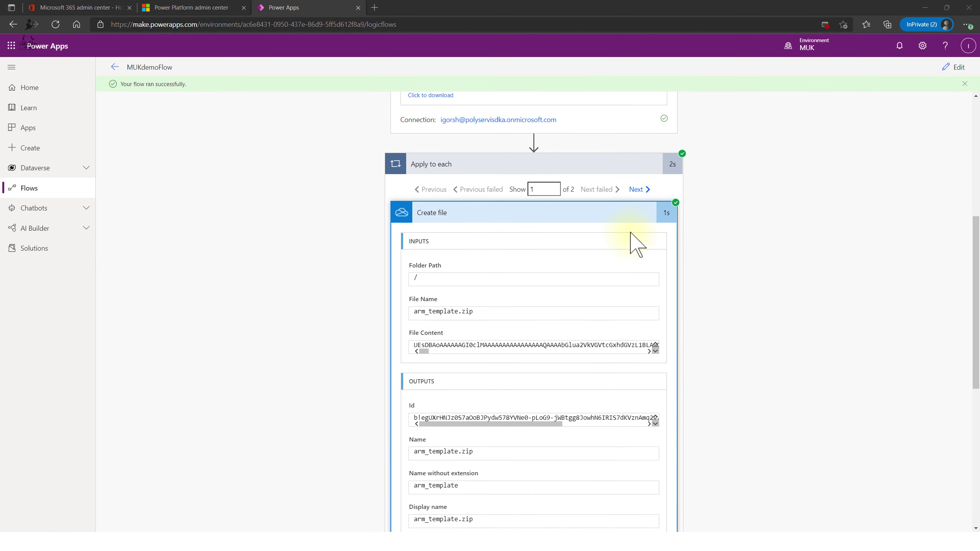
scroll(630, 233, up, 2)
scroll(536, 228, up, 6)
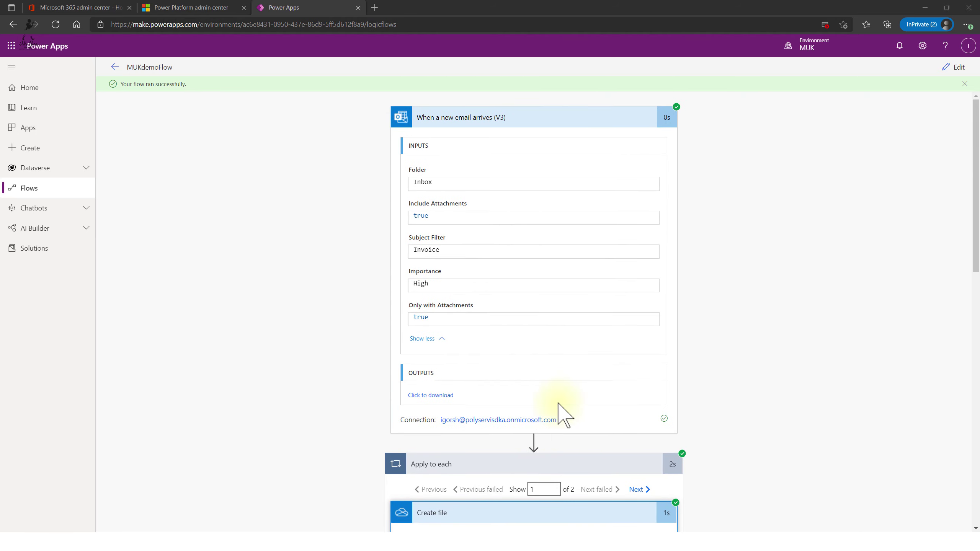
scroll(731, 375, down, 10)
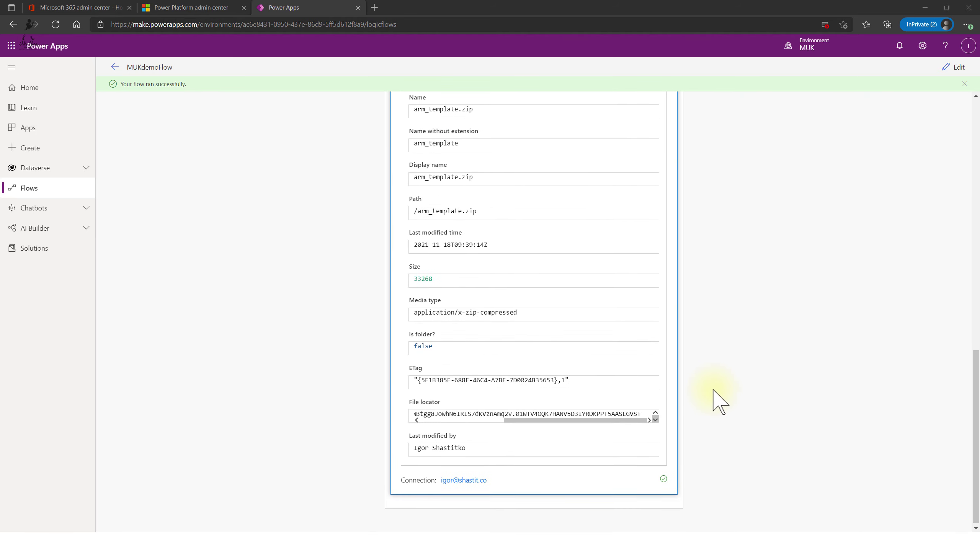
scroll(714, 396, up, 4)
scroll(716, 404, up, 5)
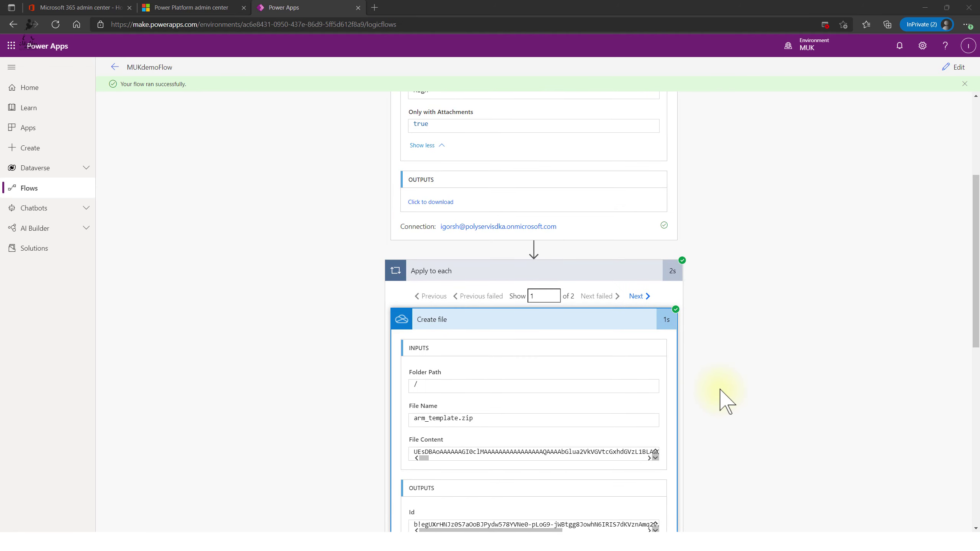
scroll(633, 423, down, 9)
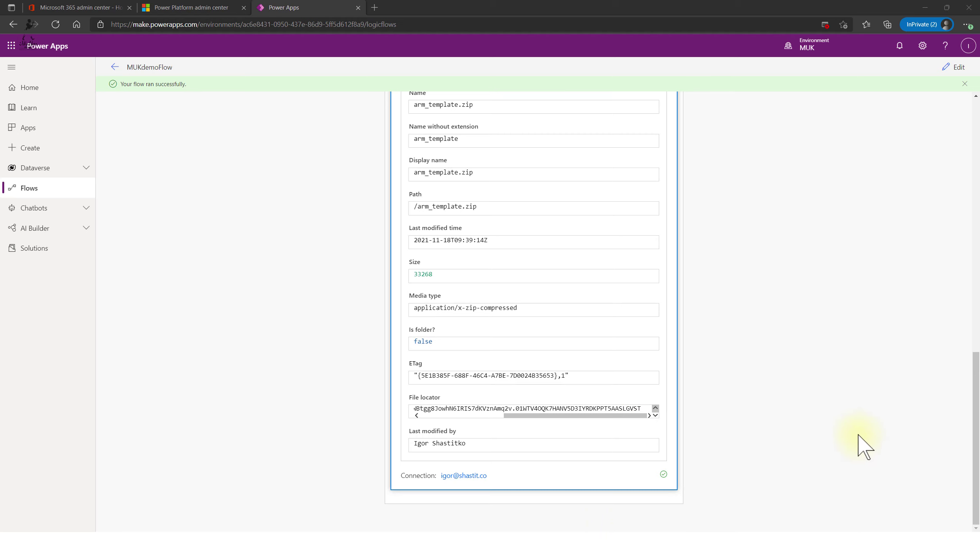
scroll(602, 441, up, 8)
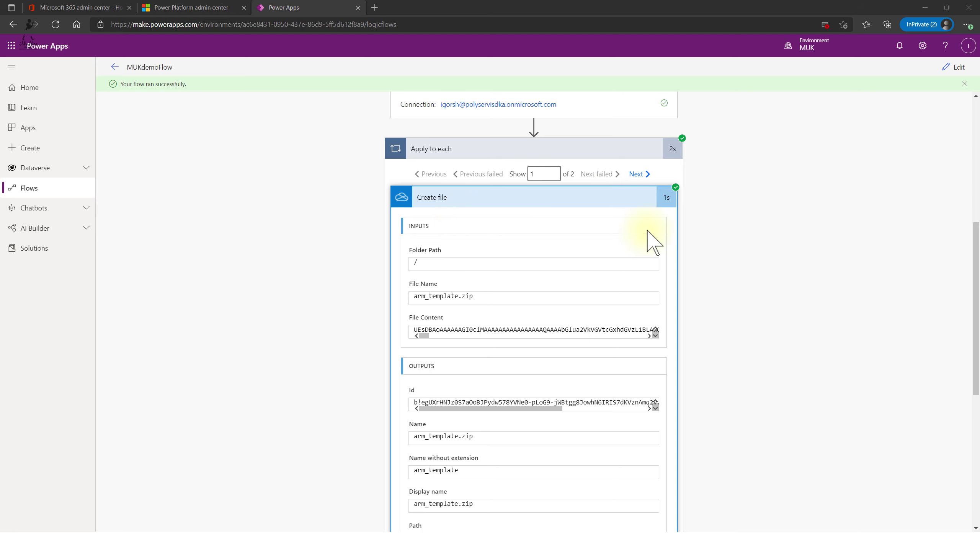
scroll(711, 383, down, 8)
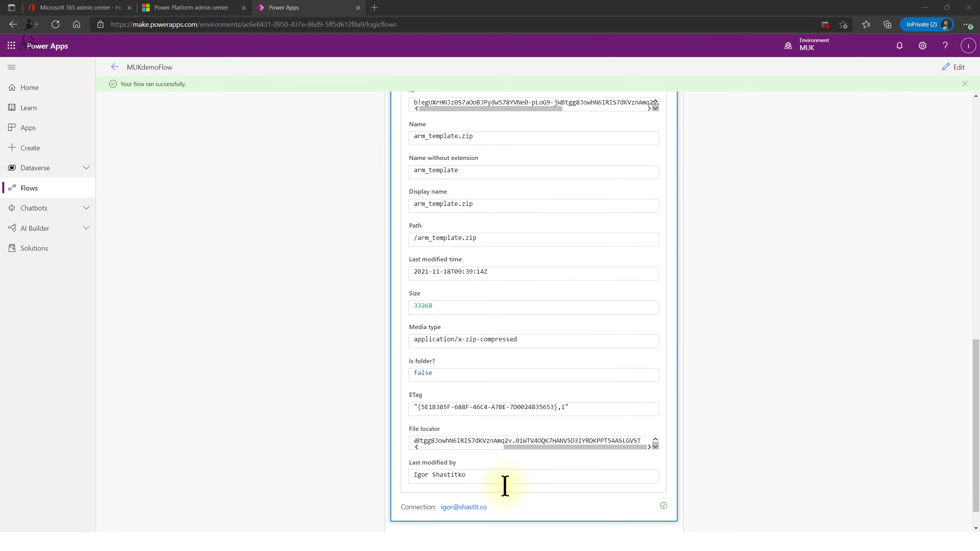
scroll(505, 487, down, 1)
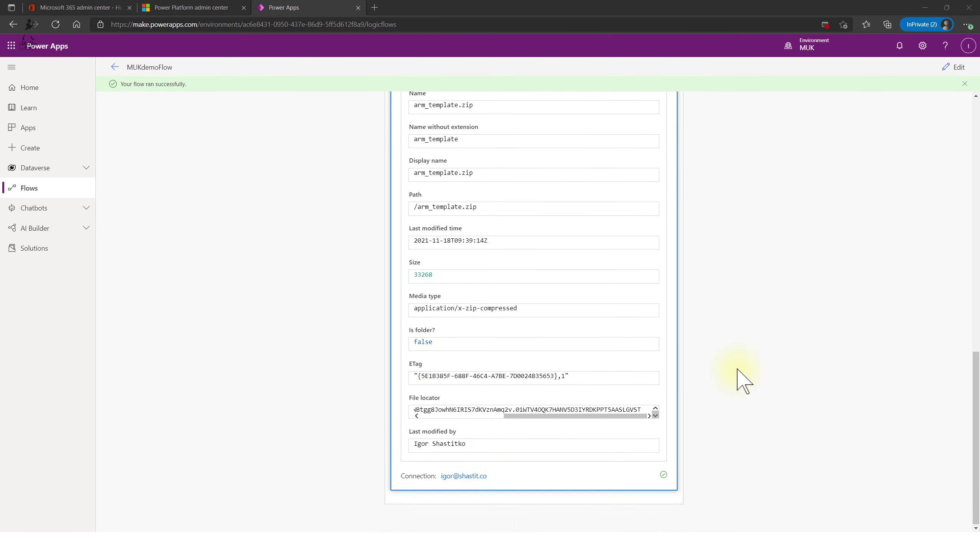
- Edit the flow, search 'Send email', and insert Outlook's Send an email (V2) inside the loop
click(959, 68)
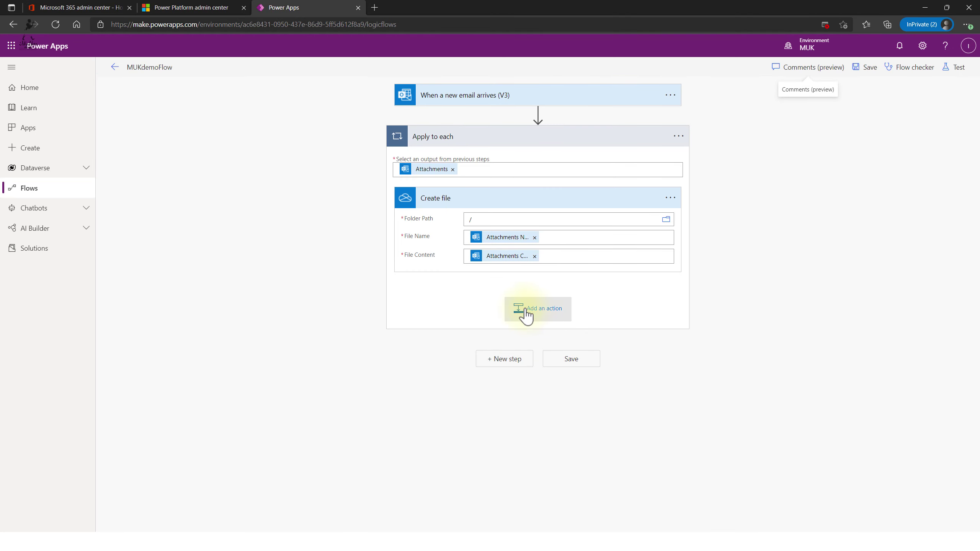
click(547, 322)
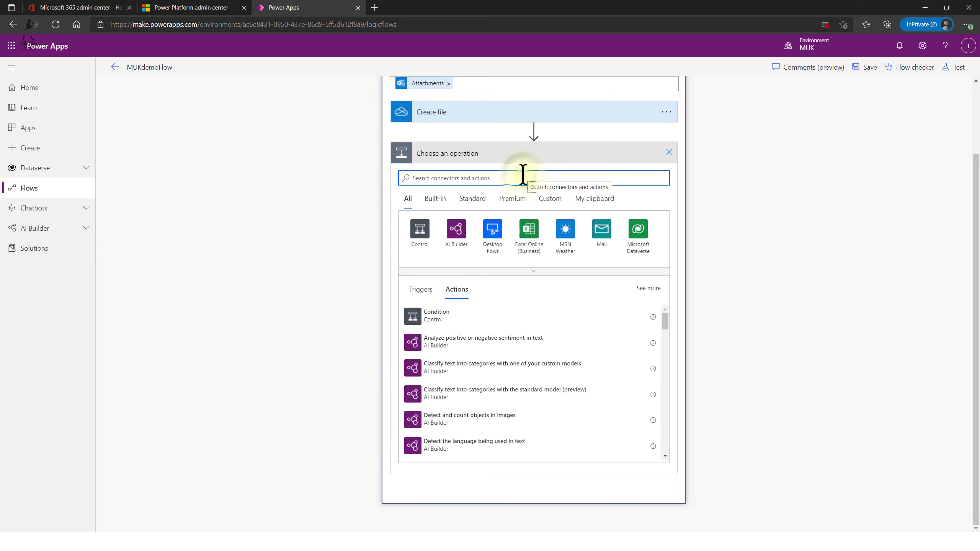
text(Se)
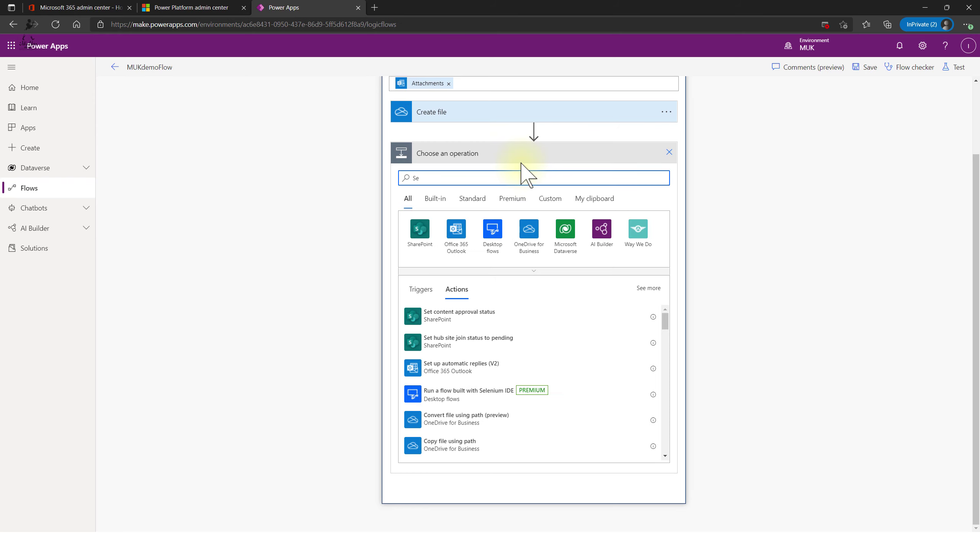
text(nd email)
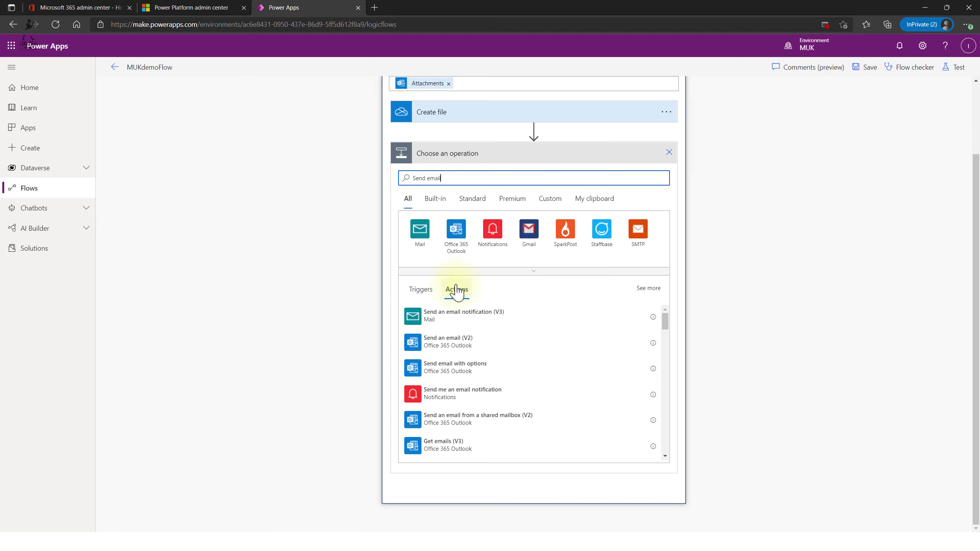
click(458, 255)
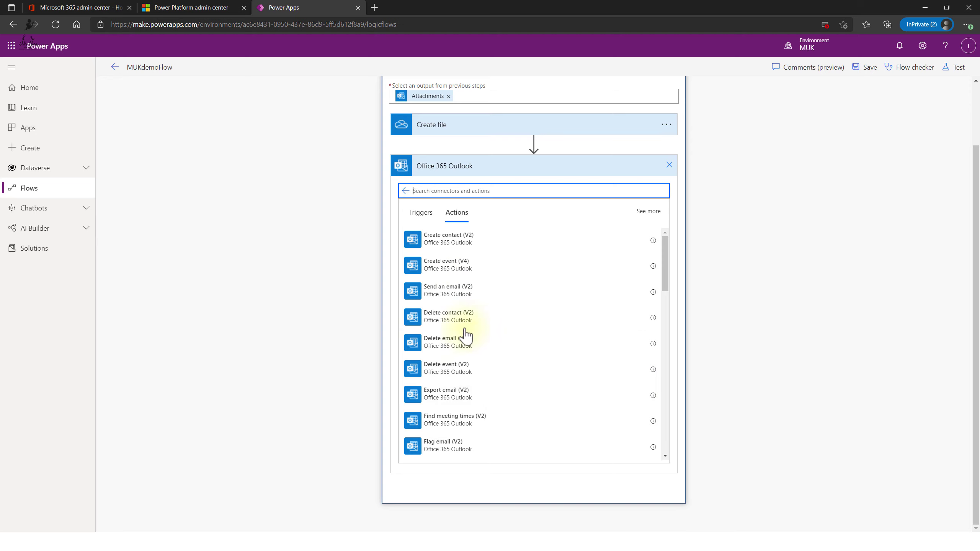
click(449, 297)
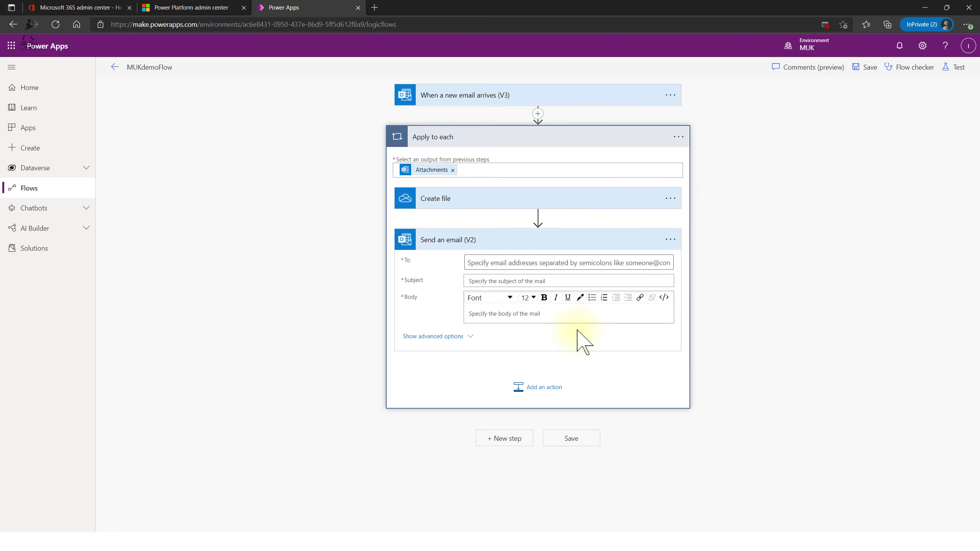
- Address the email to the suggested contact and set the subject to 'New file created:' plus Name
click(494, 261)
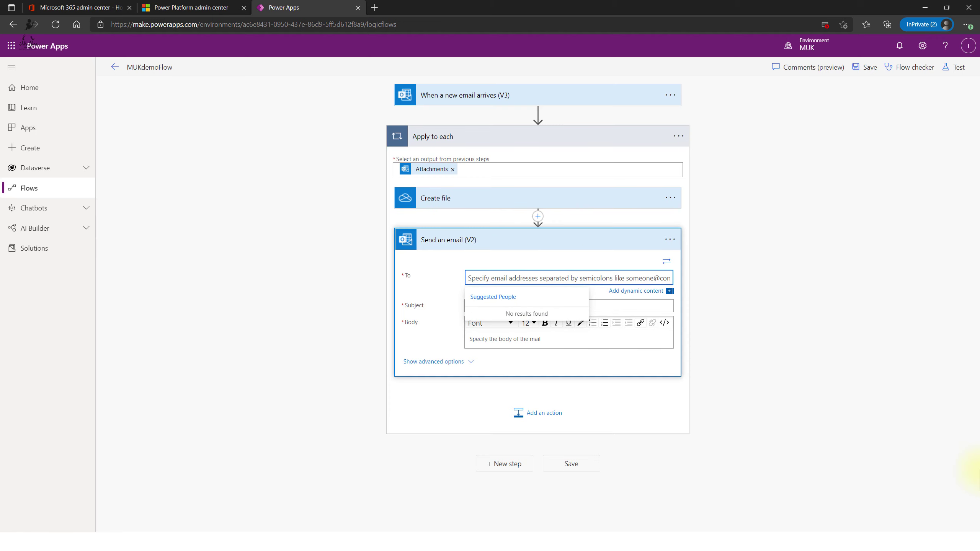
text(igo)
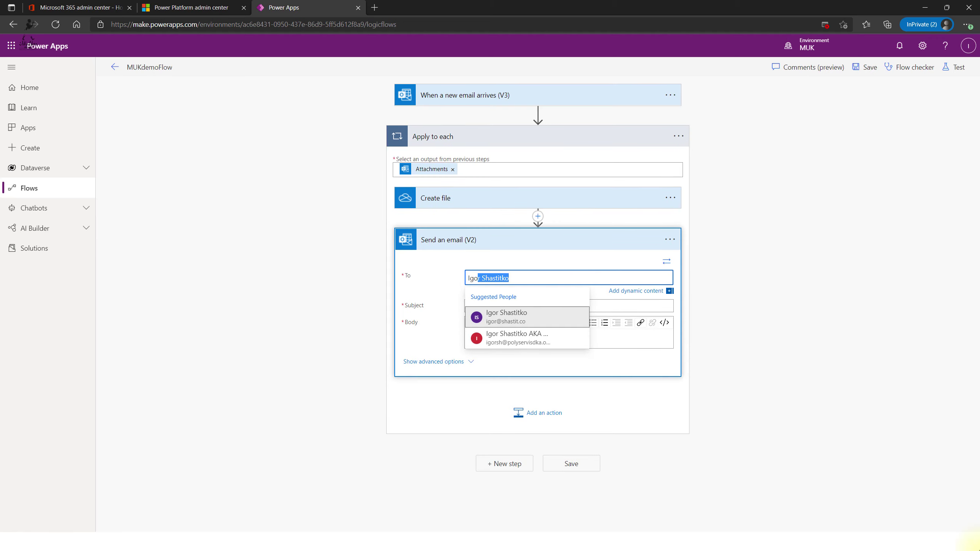
click(507, 317)
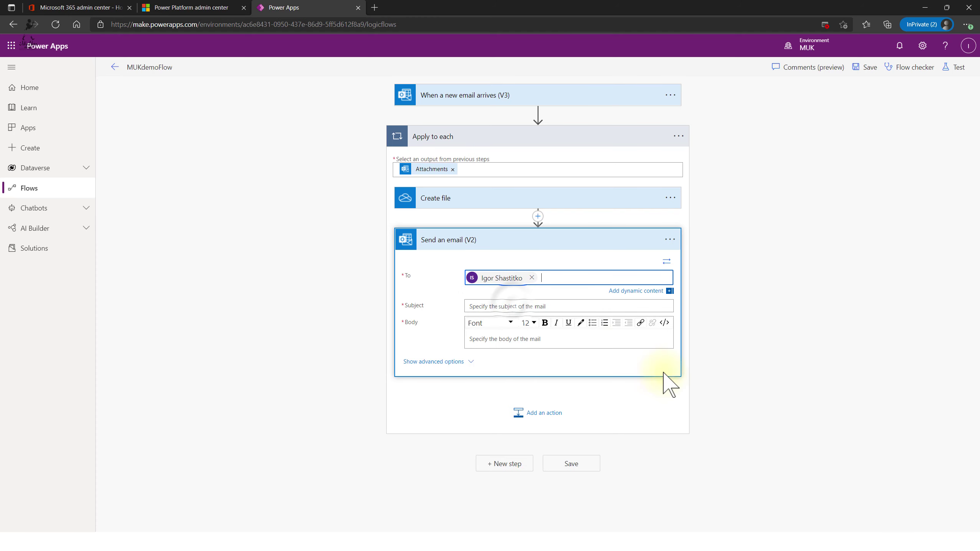
click(512, 306)
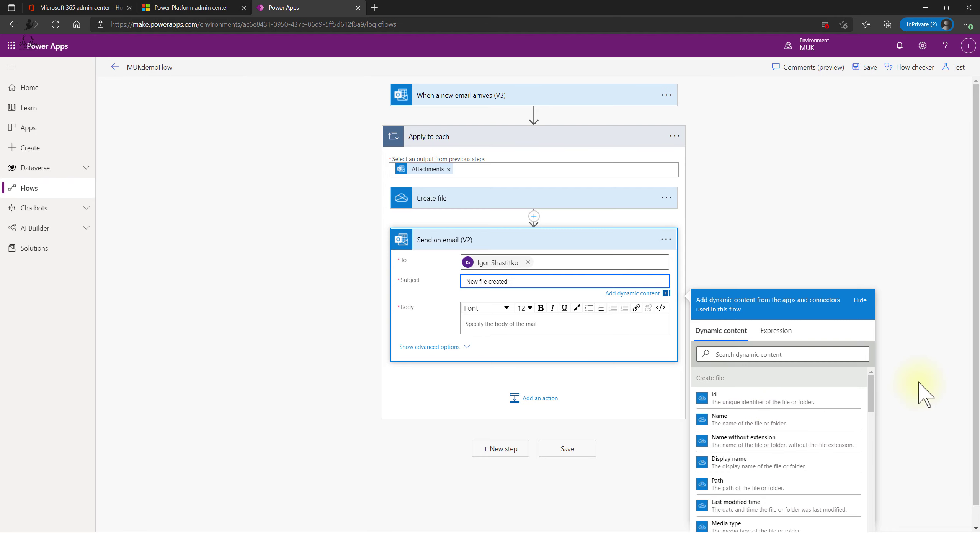
scroll(924, 394, down, 1)
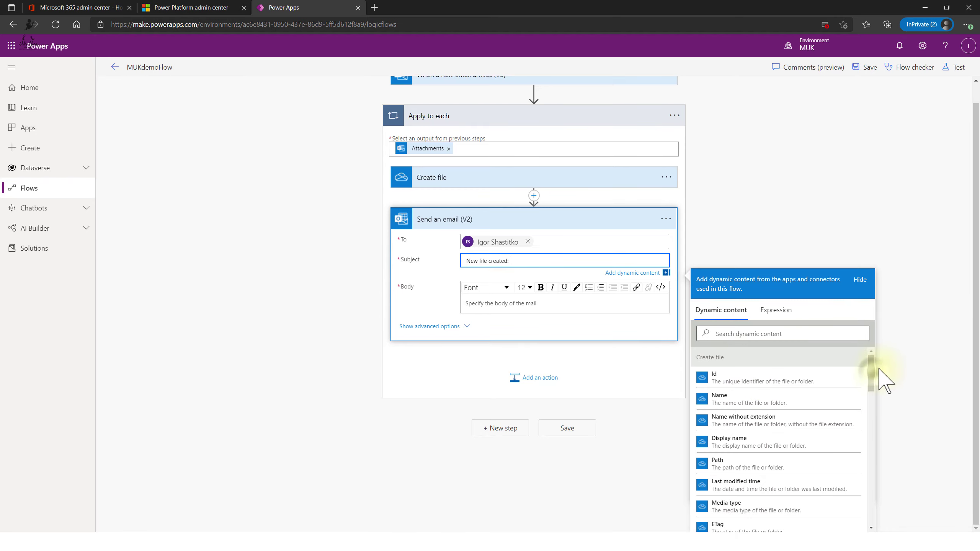
drag(872, 369, 770, 350)
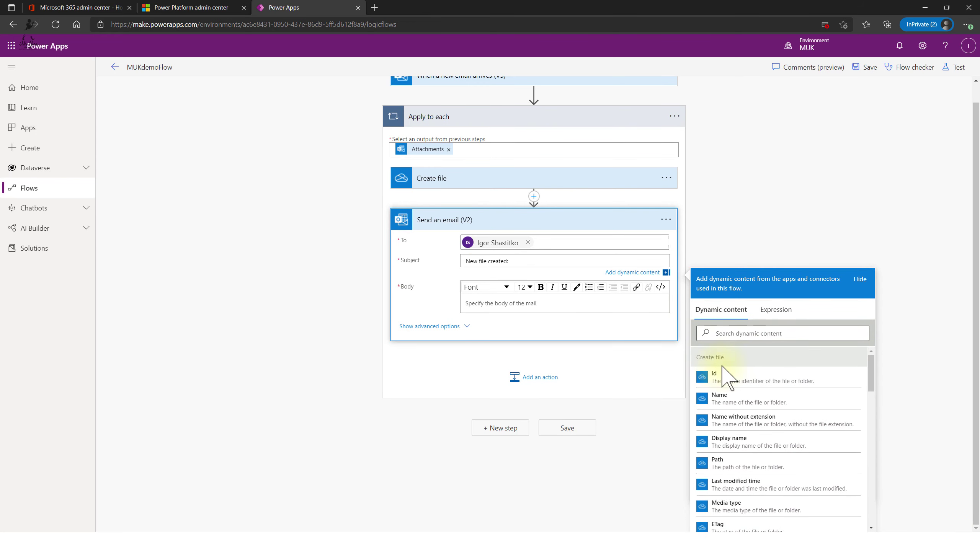
drag(873, 378, 871, 430)
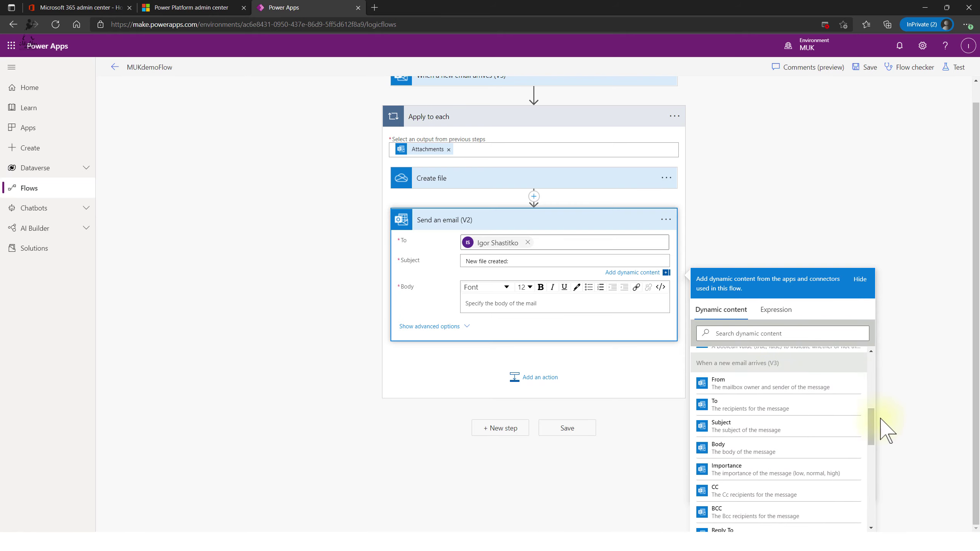
drag(872, 438, 877, 370)
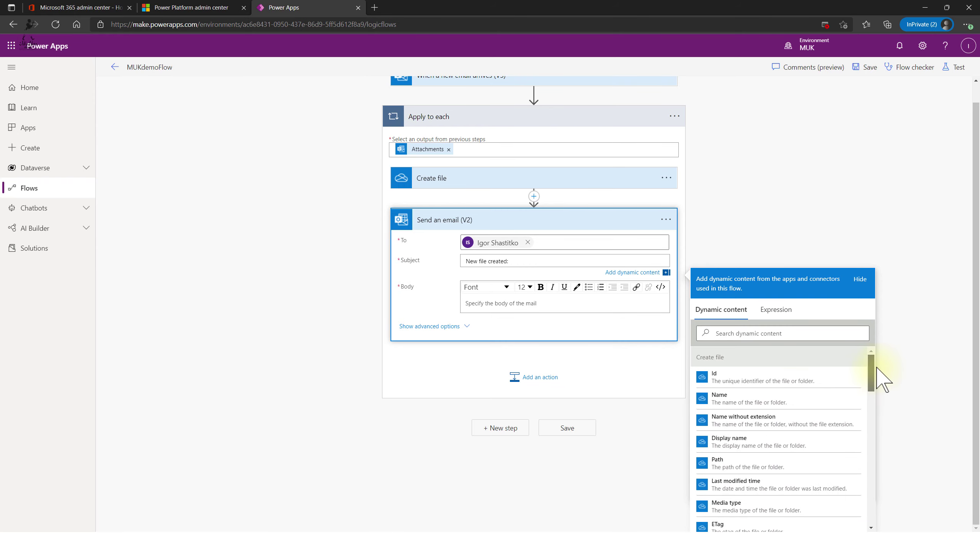
click(547, 260)
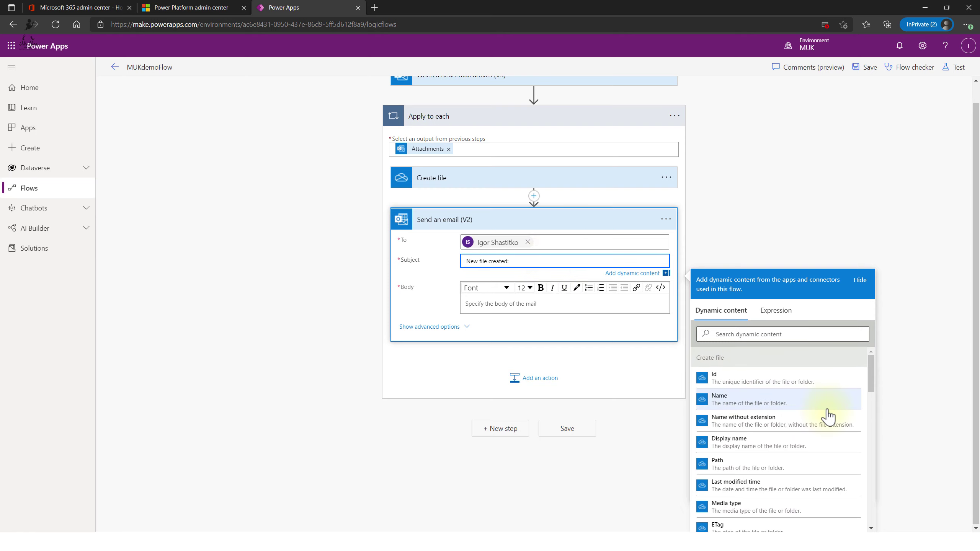
scroll(827, 417, down, 1)
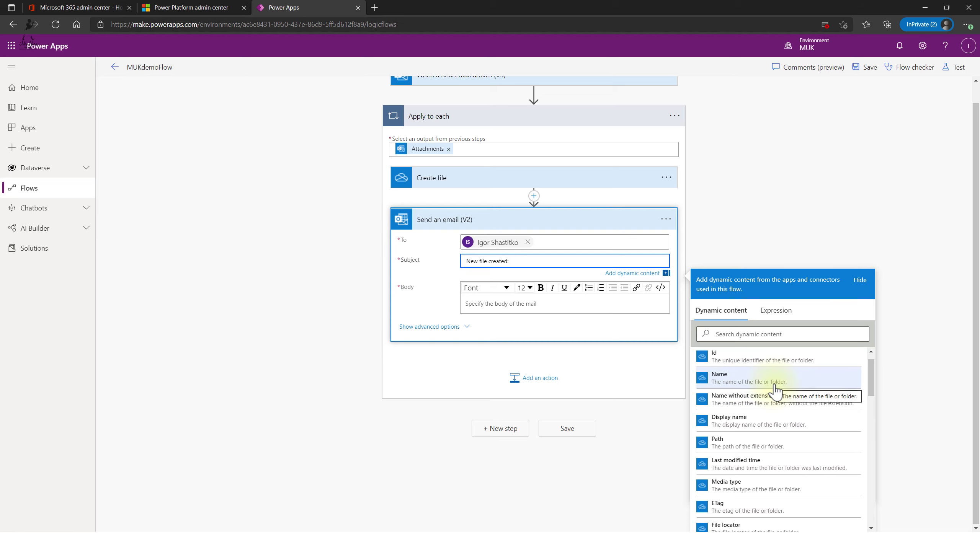
click(789, 386)
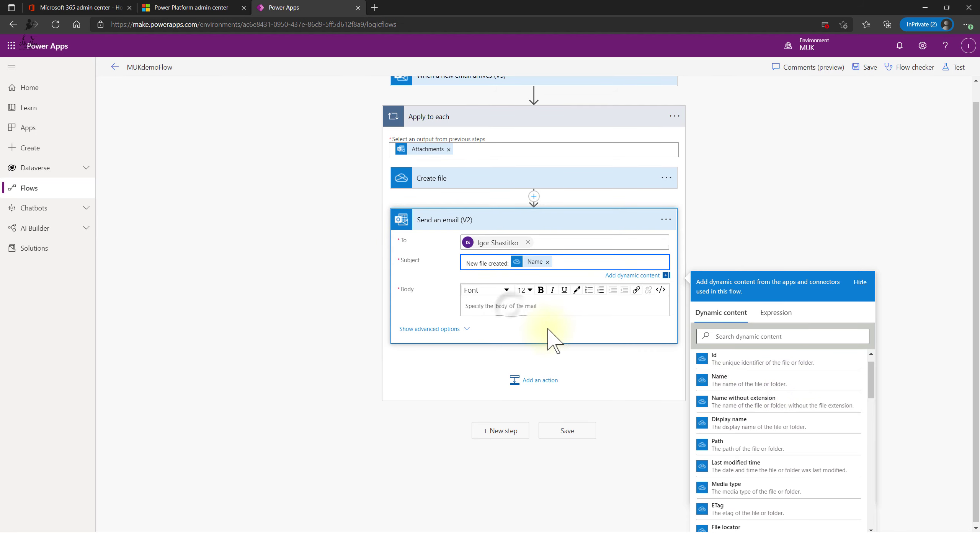
- Fill the body with Display name, Path and Media type, each on its own line
click(509, 306)
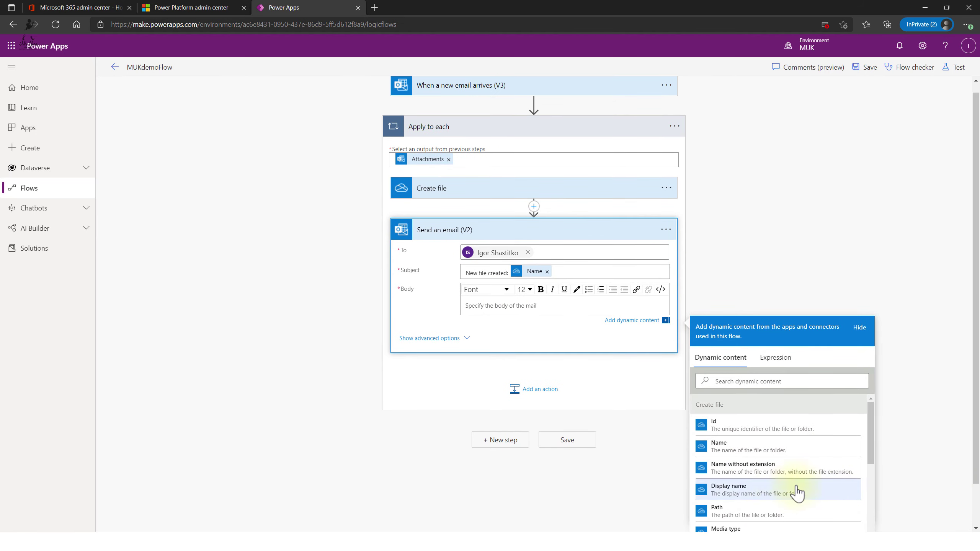
scroll(811, 479, down, 1)
click(761, 457)
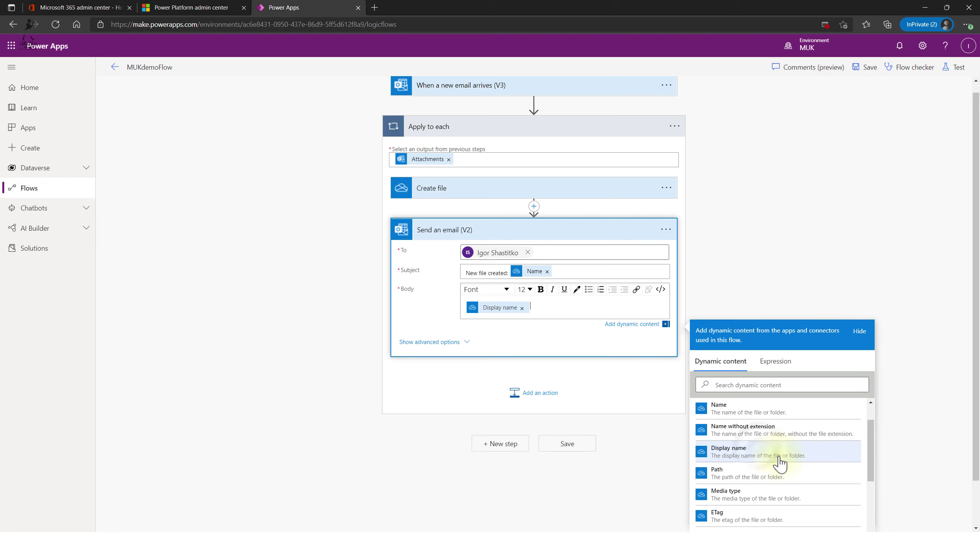
key(Return)
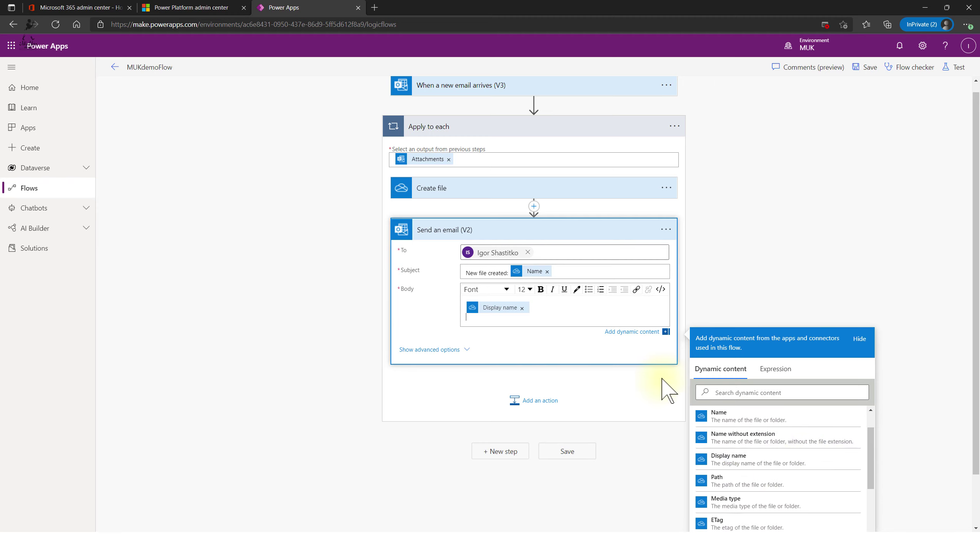
click(787, 481)
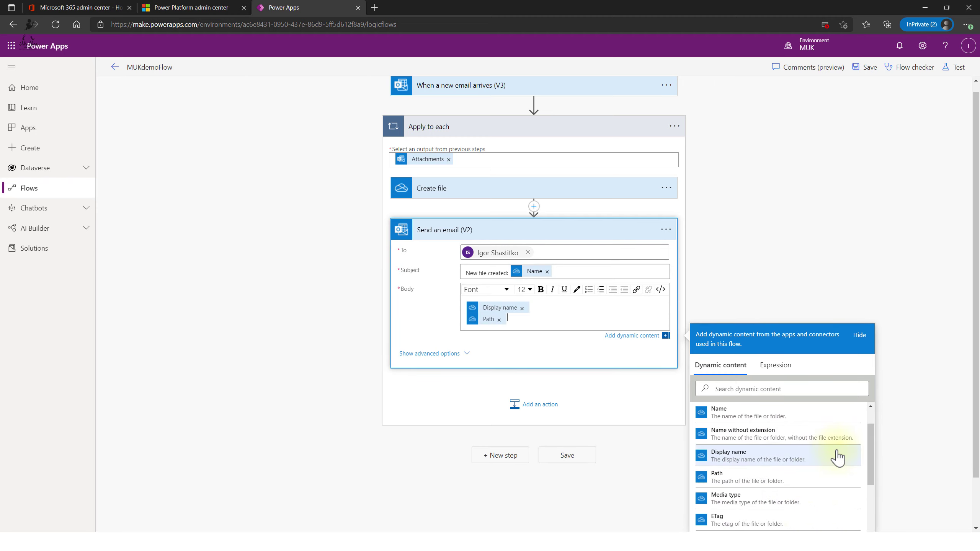
scroll(838, 460, down, 2)
key(Return)
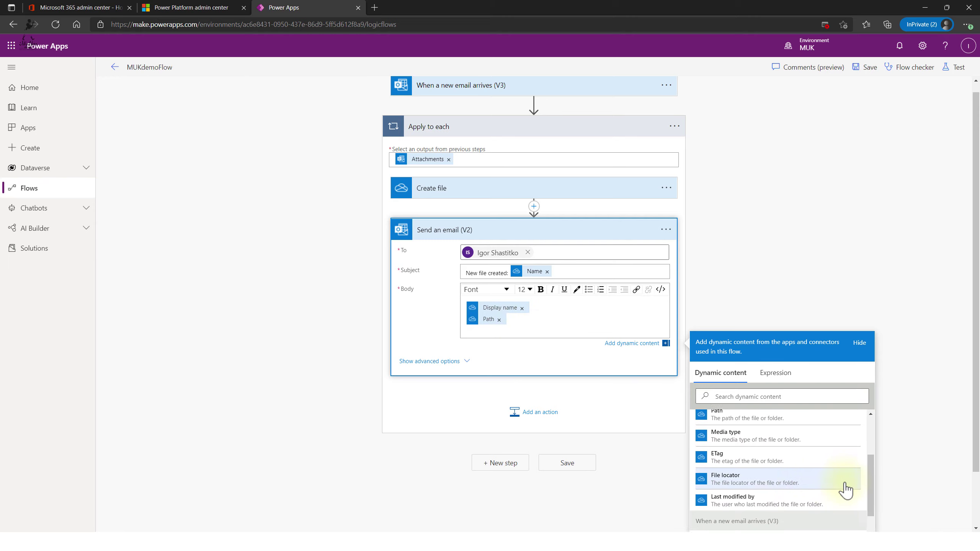
scroll(830, 489, down, 1)
scroll(810, 491, up, 2)
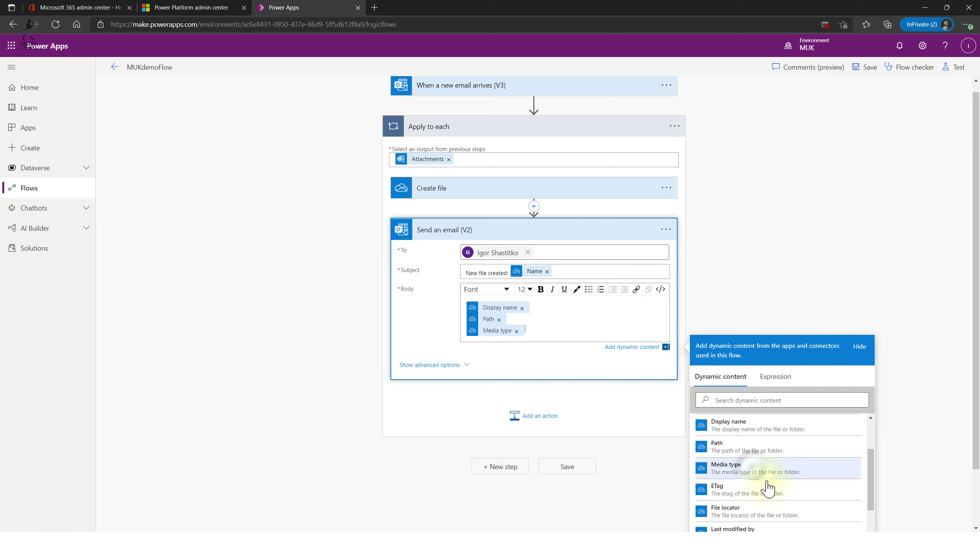
click(752, 466)
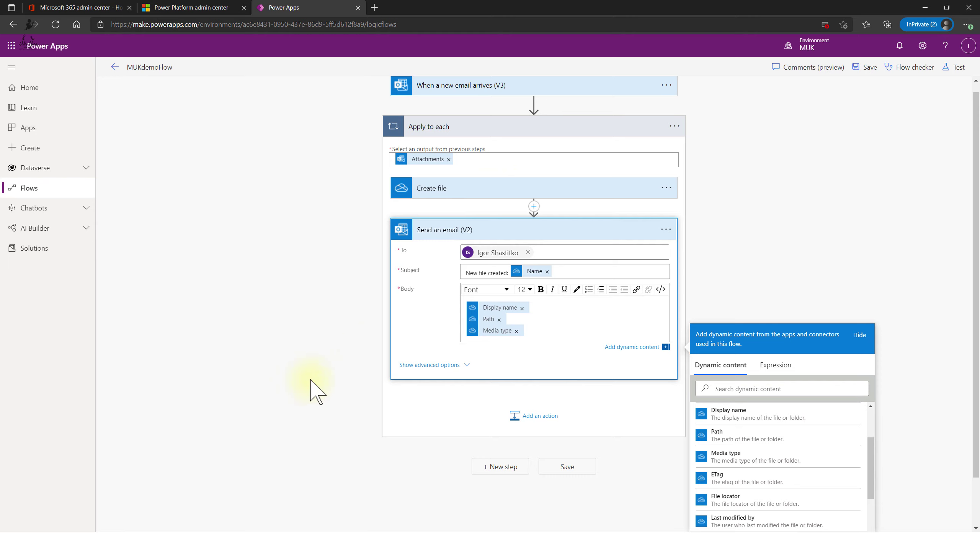
- Save & Test MUKdemoFlow, then start a manual test run
click(953, 66)
click(841, 519)
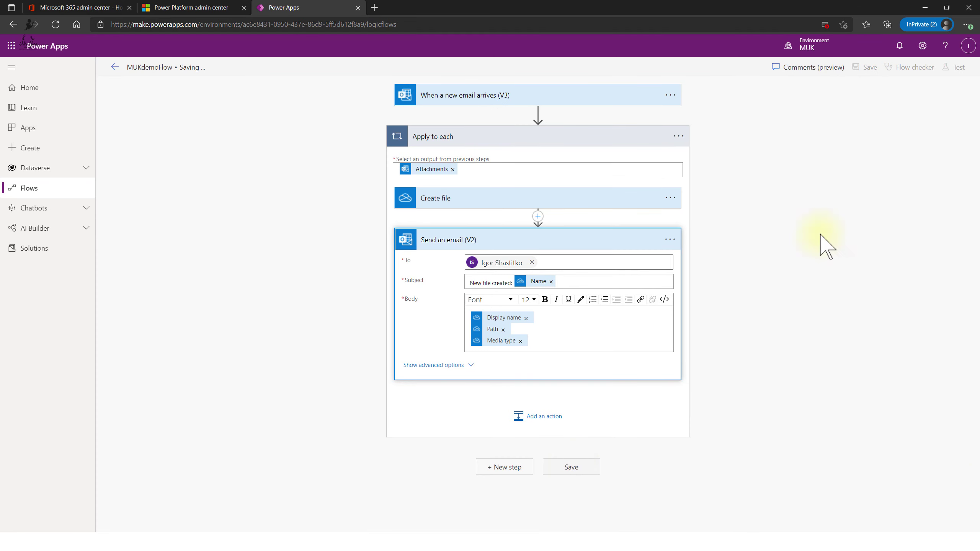
click(953, 67)
click(857, 516)
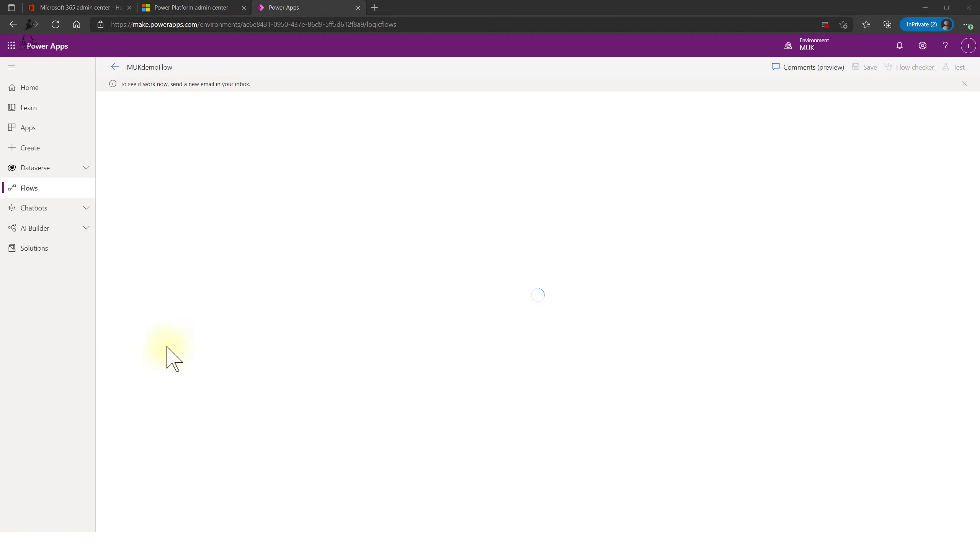
- Center the new message window and address it to the suggested contact's e-mail address
drag(0, 133, 461, 132)
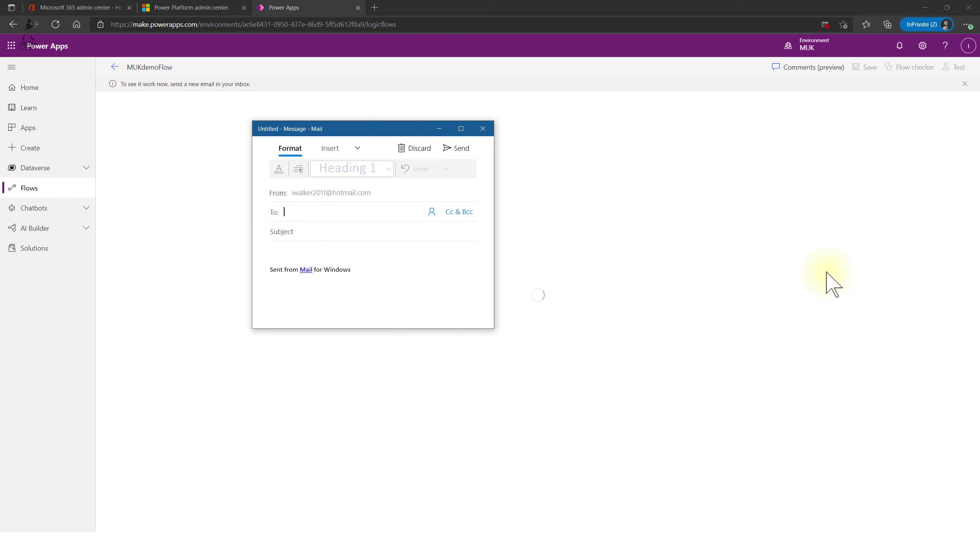
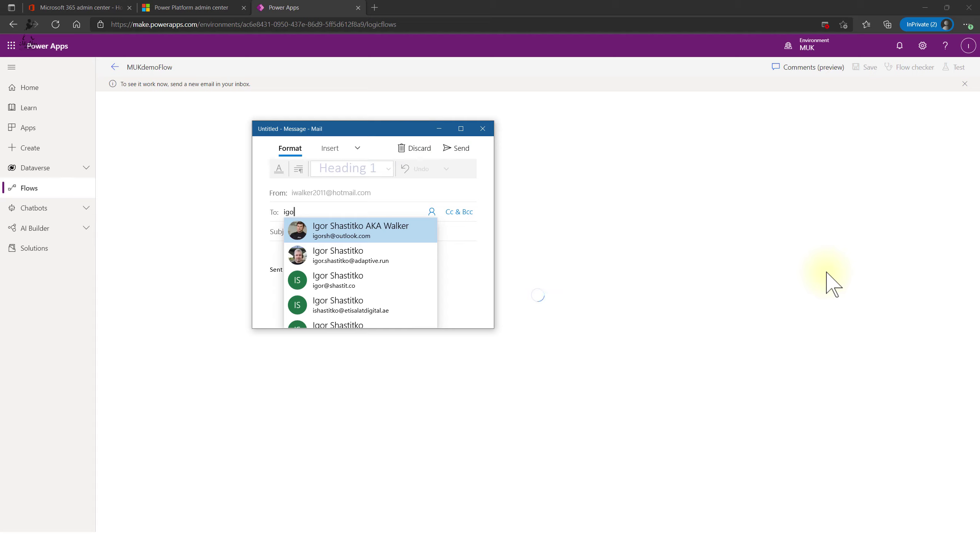
key(Down)
key(Down)
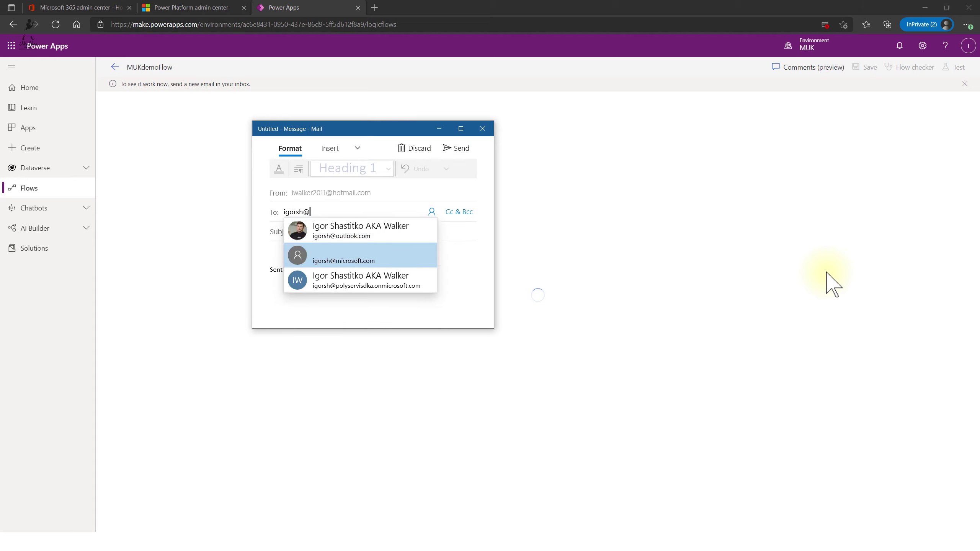
key(Return)
key(Tab)
key(Tab)
key(Tab)
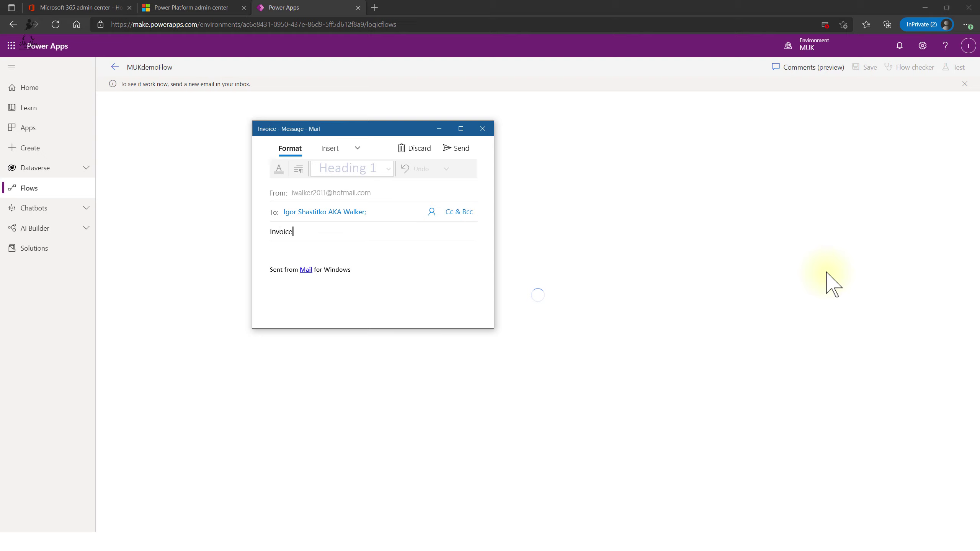
- Mark the message high importance and switch to the Insert tools with a wider window
click(357, 148)
click(279, 169)
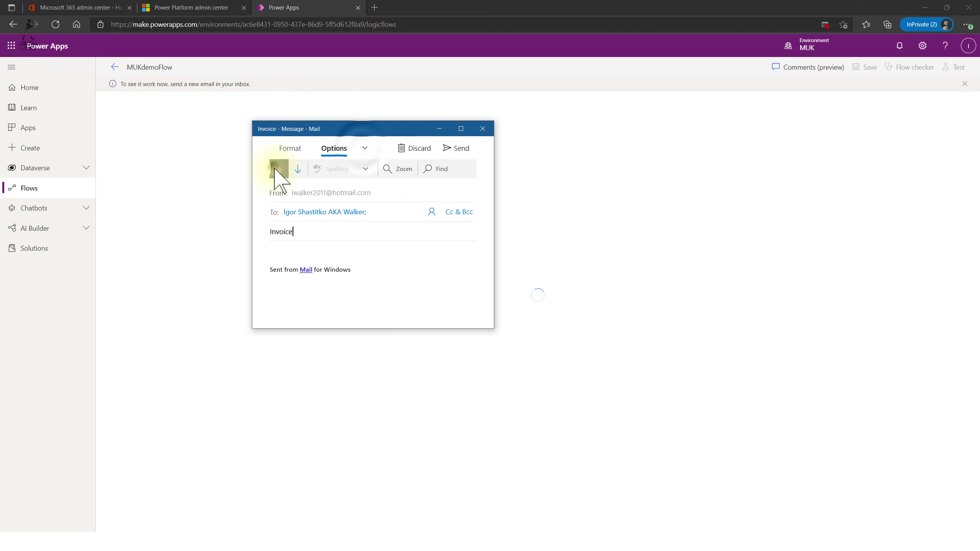
click(363, 149)
click(372, 168)
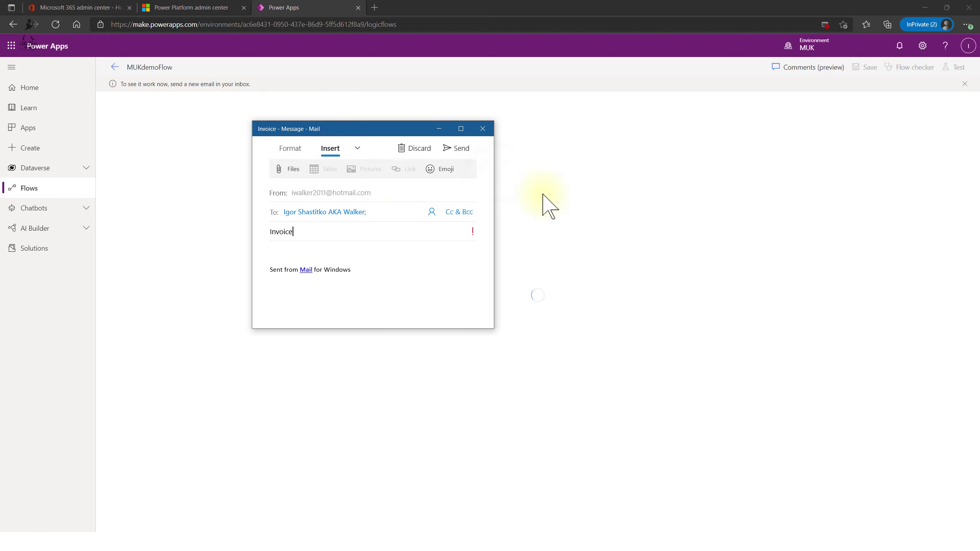
drag(495, 182, 666, 177)
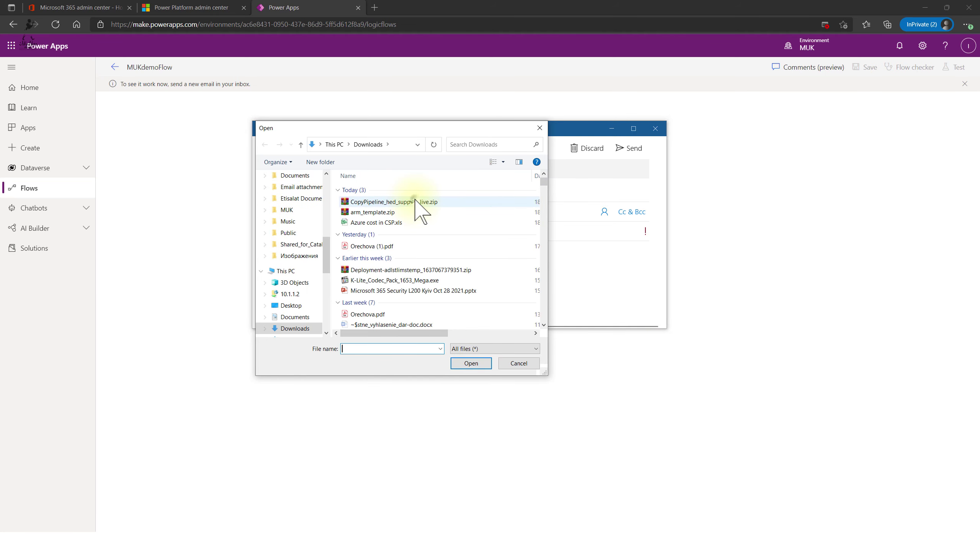
- Select CopyPipeline_hed_support_live.zip, Orechova (1).pdf and the Deployment-adlstlimstemp zip in Downloads
click(412, 201)
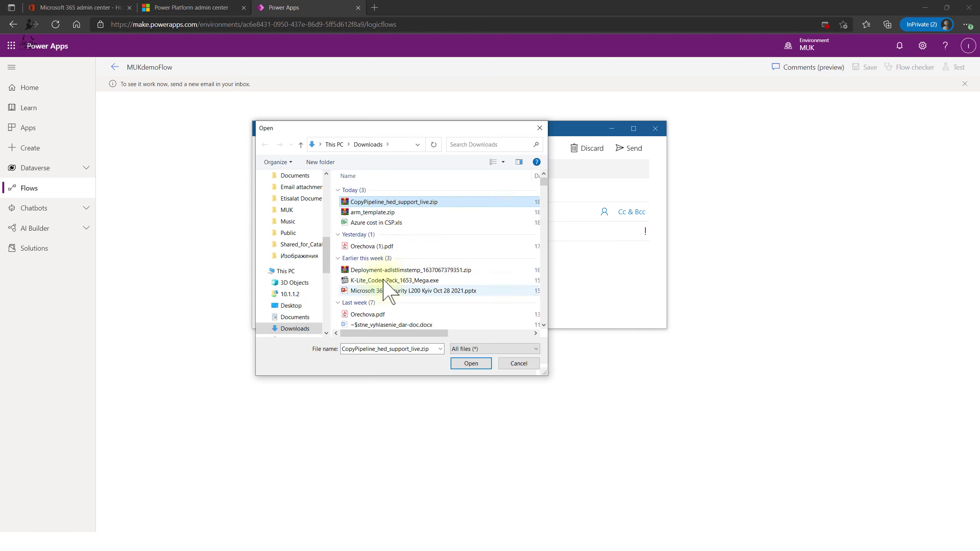
ctrl+click(404, 247)
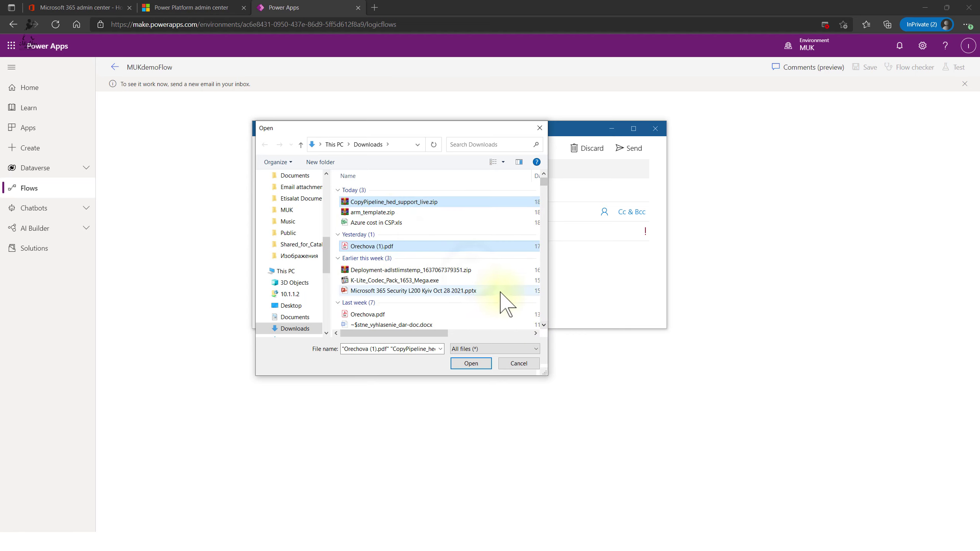
ctrl+click(474, 272)
scroll(501, 308, down, 1)
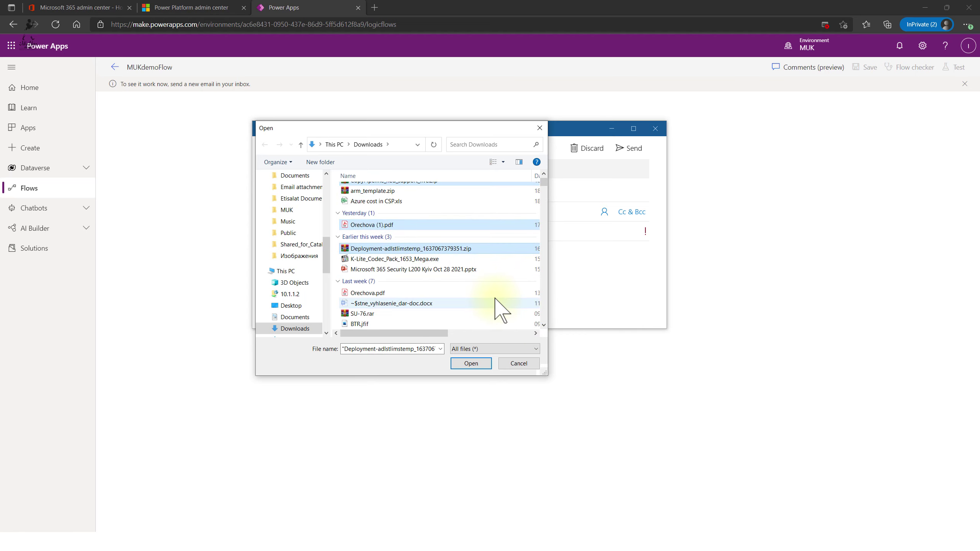
scroll(435, 300, down, 1)
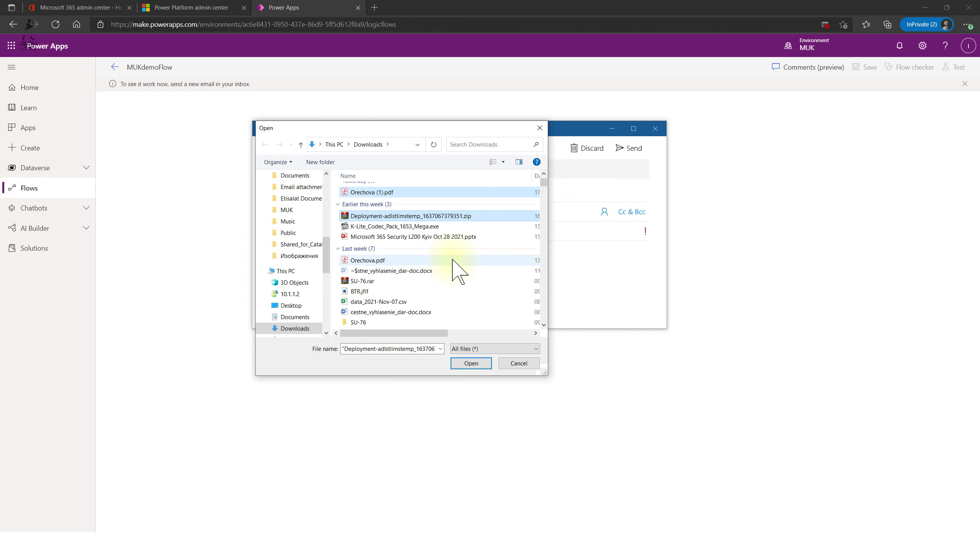
scroll(460, 270, up, 1)
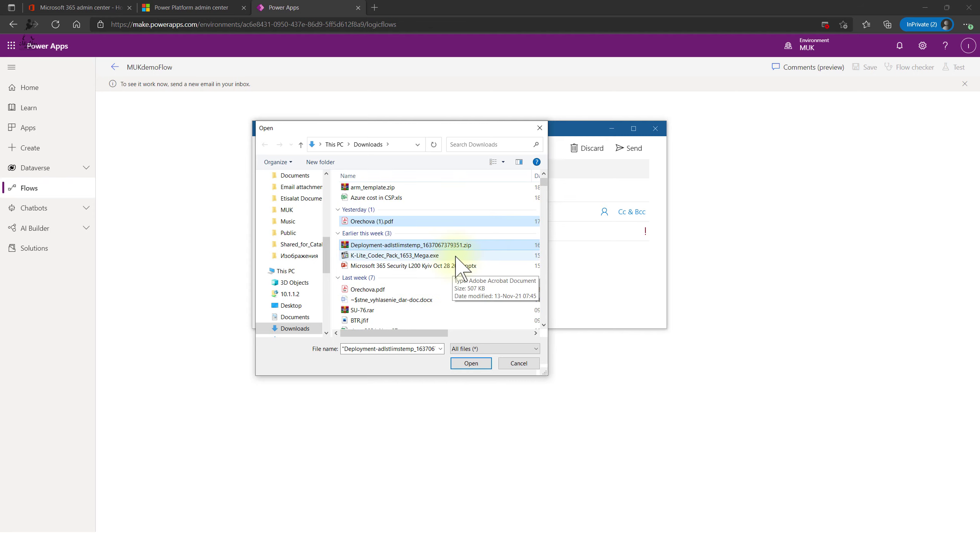
scroll(441, 295, down, 2)
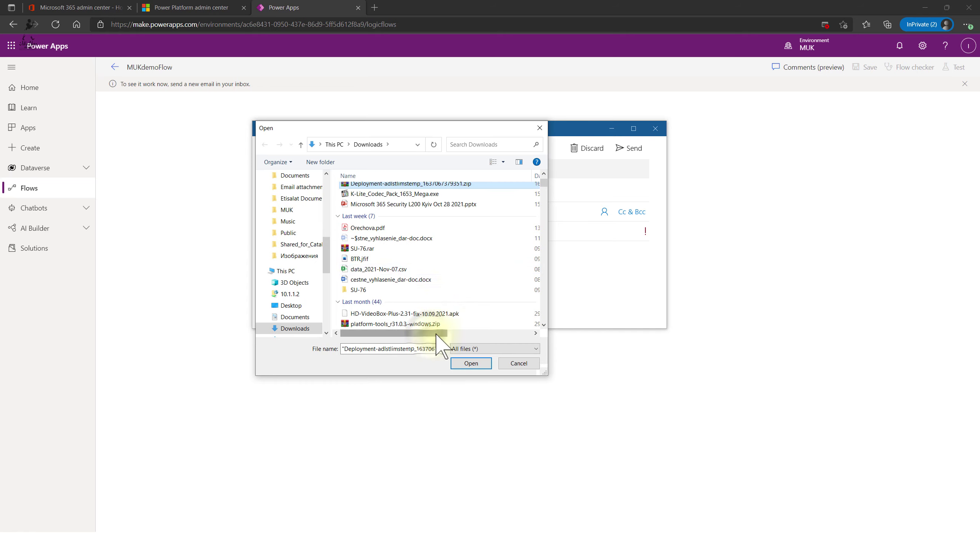
drag(437, 335, 525, 334)
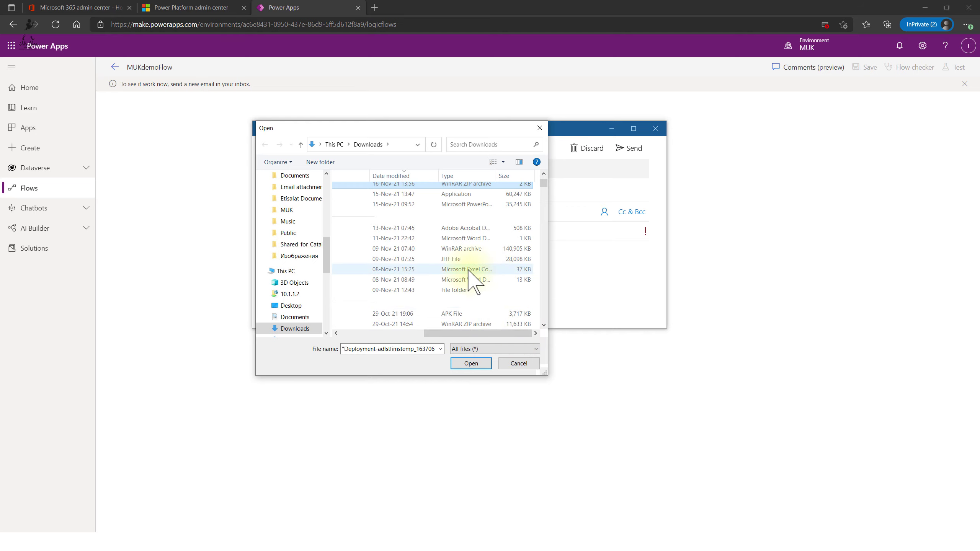
drag(469, 334, 341, 334)
scroll(431, 268, up, 1)
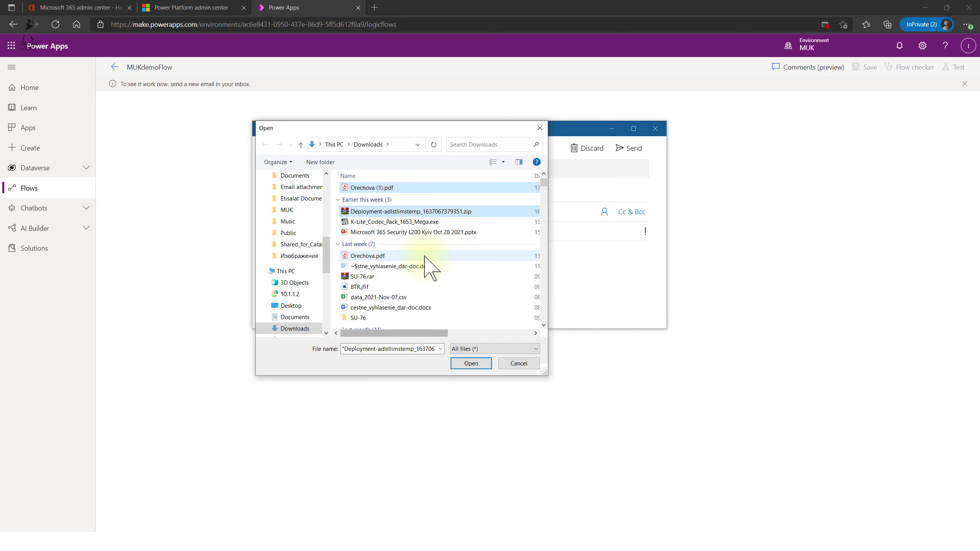
scroll(431, 268, down, 3)
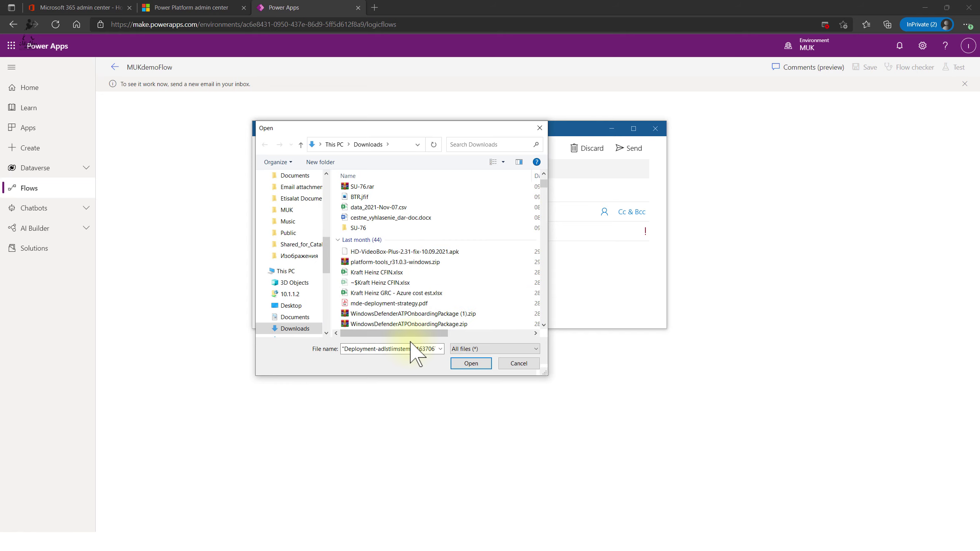
drag(423, 333, 386, 334)
- Add Kraft Heinz CFIN.xlsx and Kraft Heinz GRC - Azure cost est.xlsx, then attach the selection
ctrl+click(372, 272)
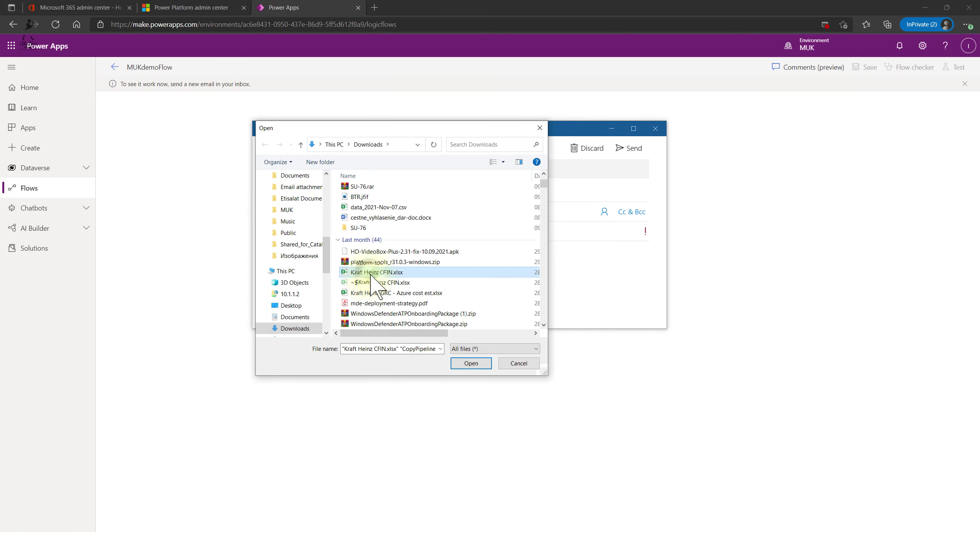
ctrl+click(386, 292)
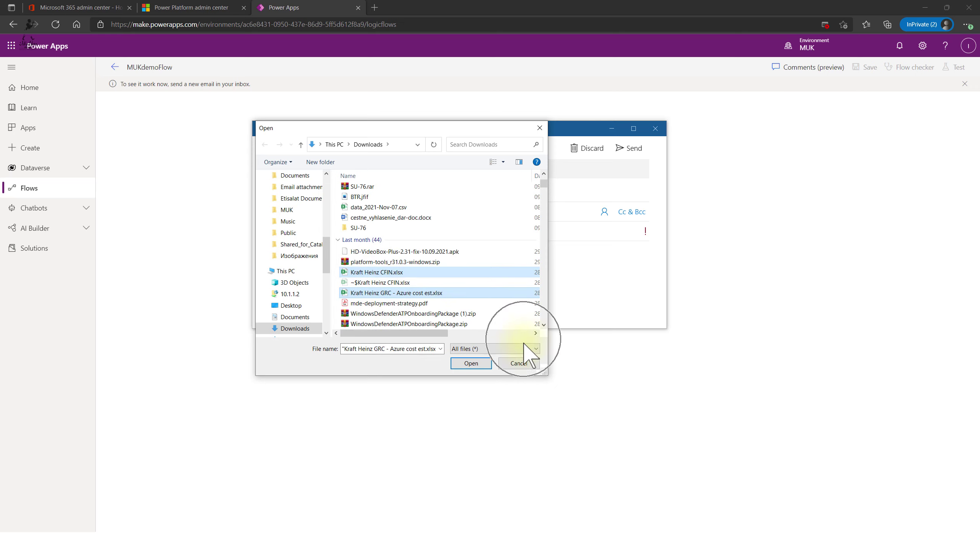
click(471, 363)
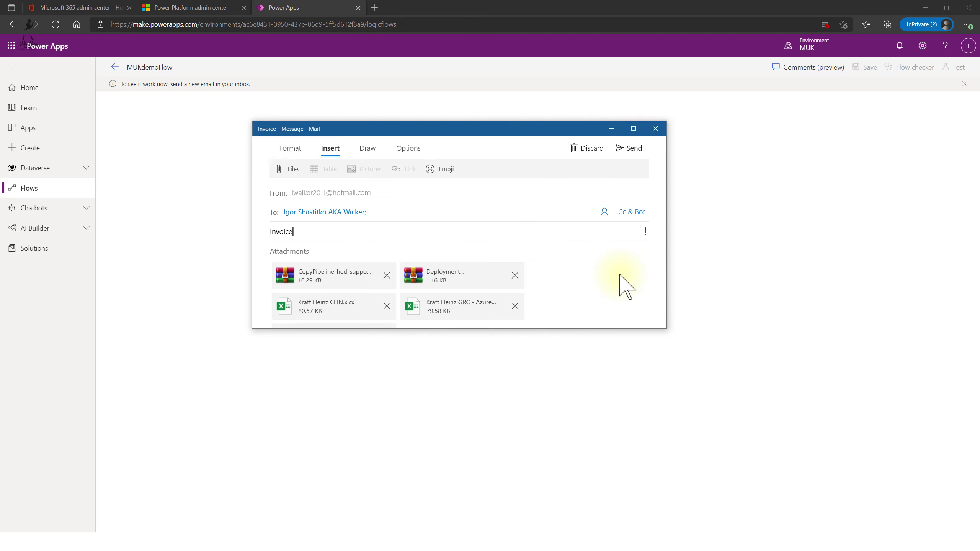
- Send the Invoice email with its attachments to trigger MUKdemoFlow
click(633, 149)
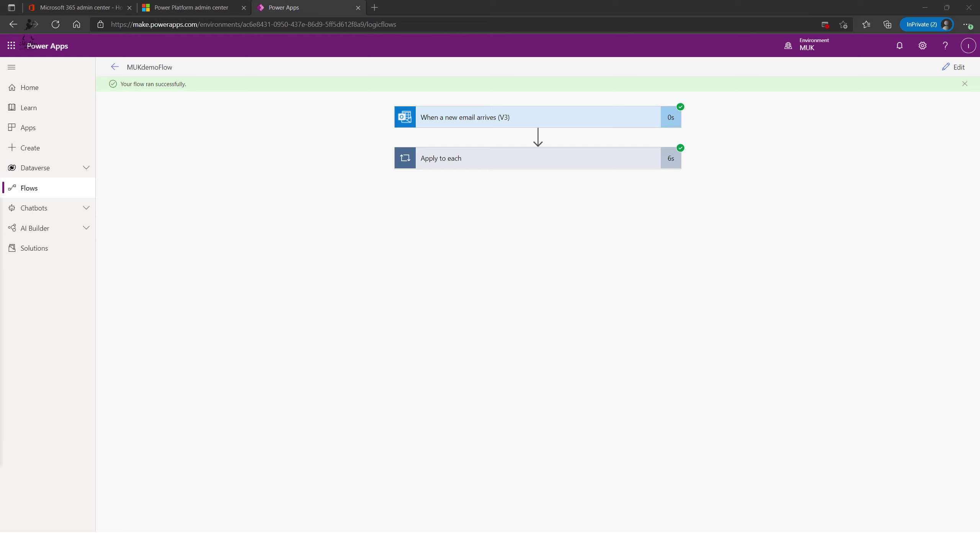
- Expand the Apply to each loop, then the Create file and Send an email (V2) run details
click(516, 158)
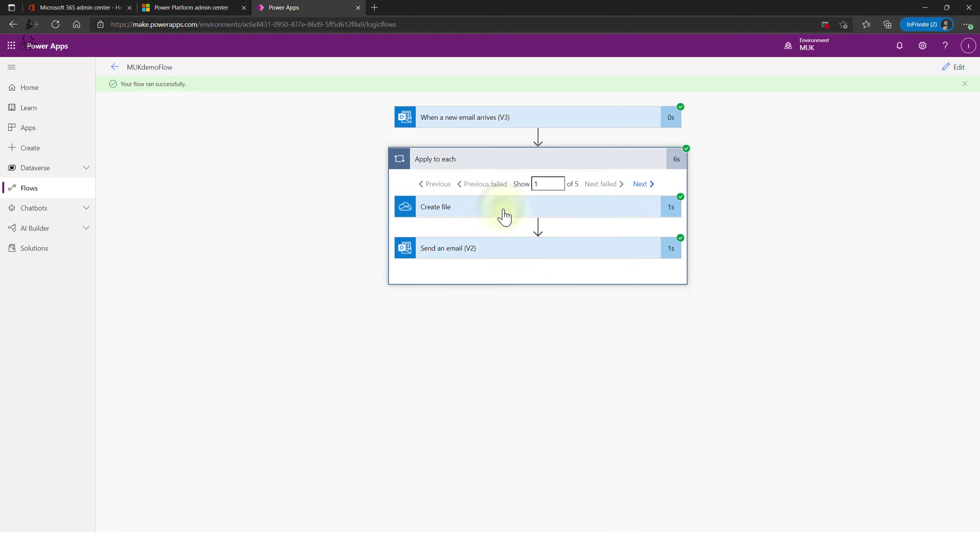
click(503, 211)
scroll(777, 240, down, 10)
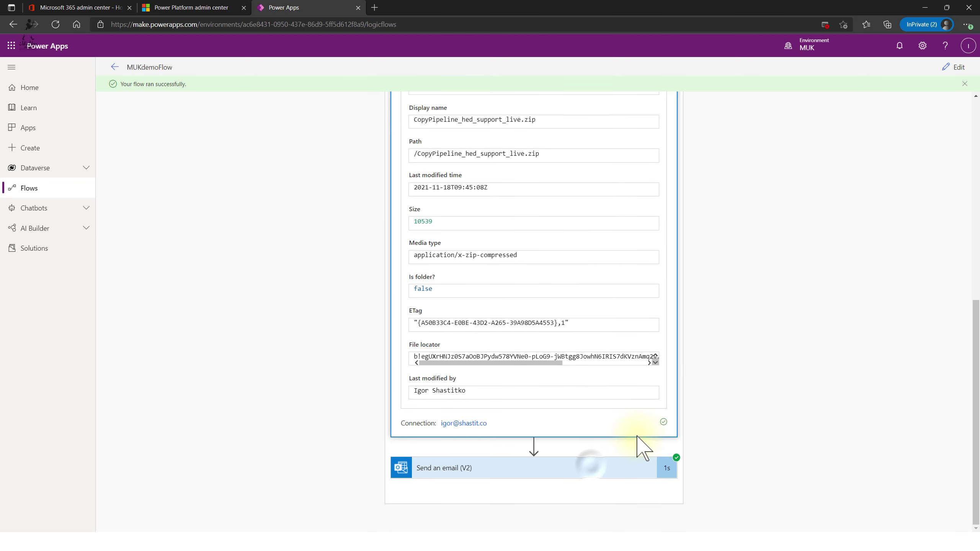
click(591, 468)
scroll(750, 317, down, 6)
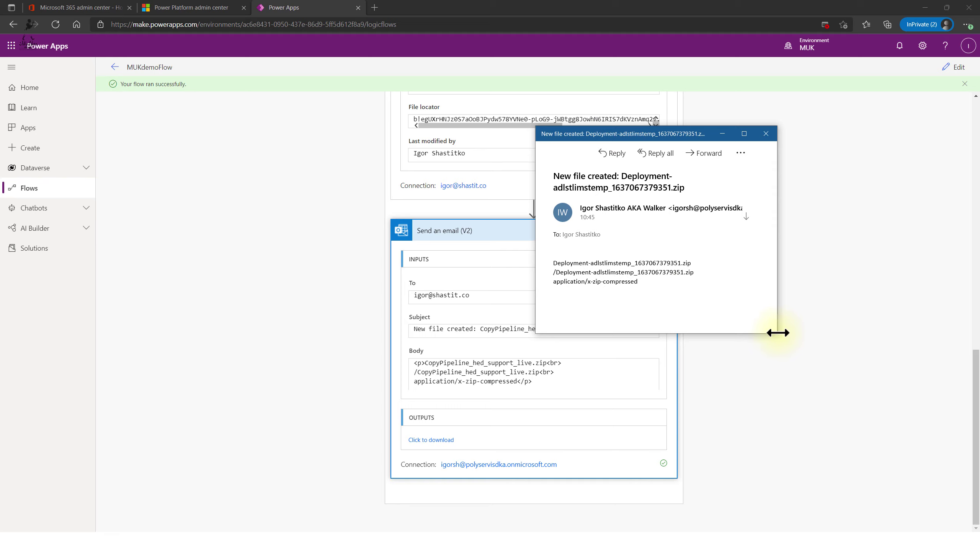
- Enlarge the New file created mail, highlight its file name, path and media type, then close it
drag(764, 335, 783, 516)
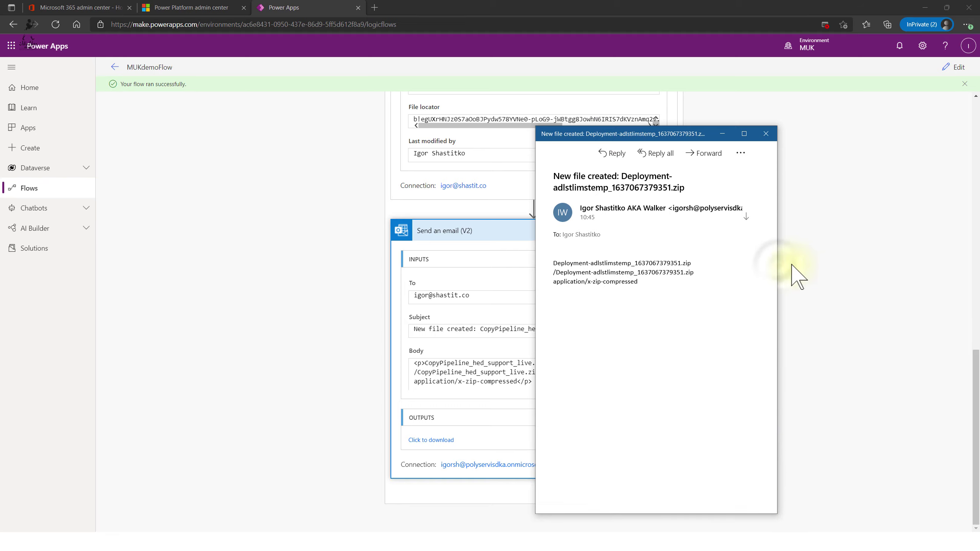
drag(779, 262, 919, 264)
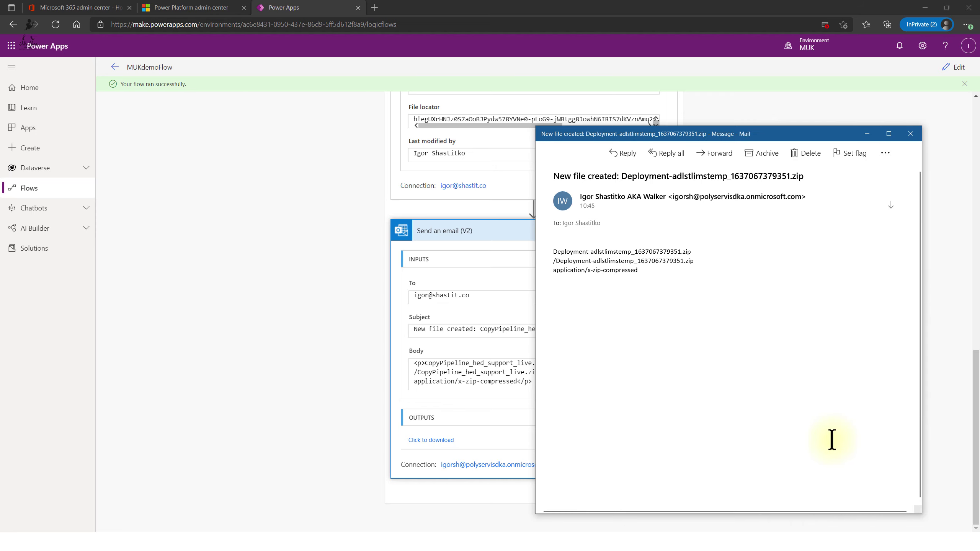
drag(647, 268, 561, 228)
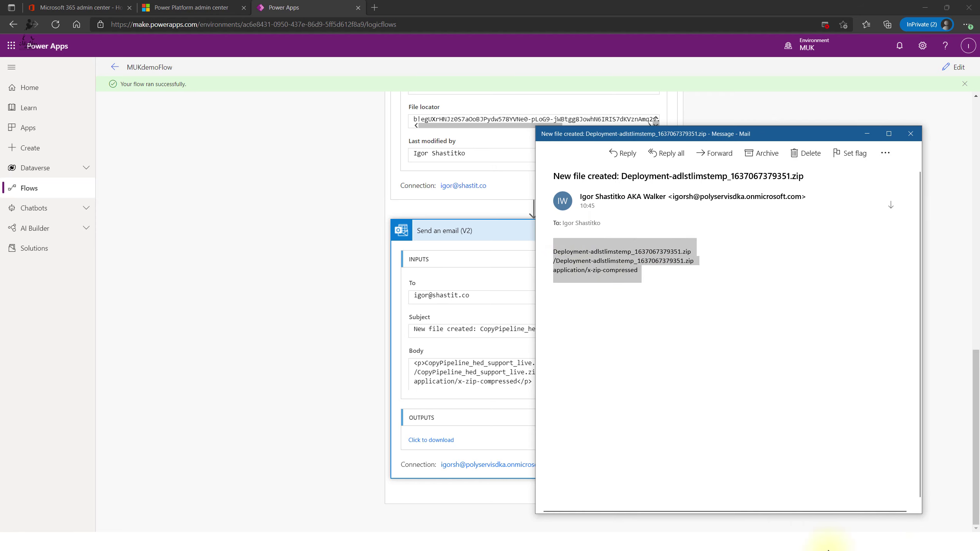
click(911, 134)
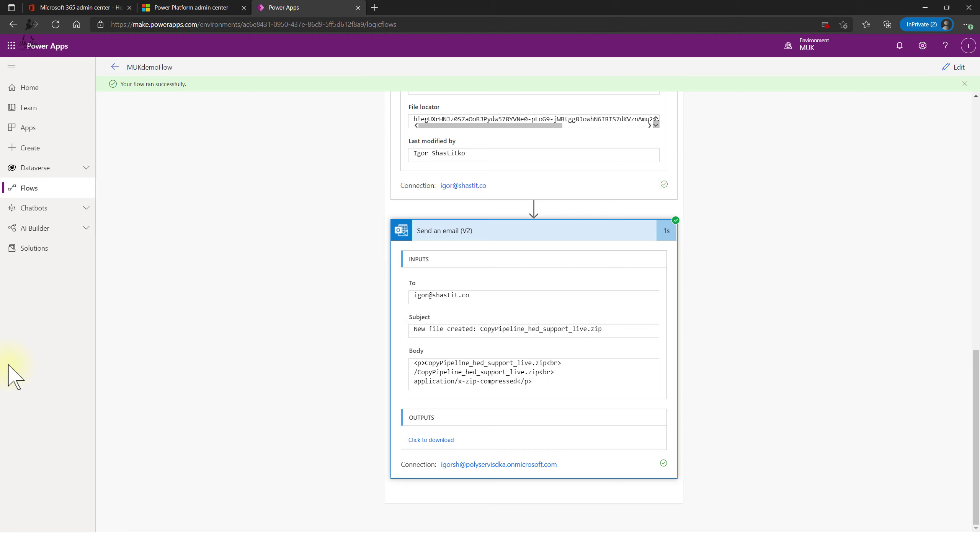
- Return from MUKdemoFlow to the Cloud flows list and show the New flow type choices
click(952, 67)
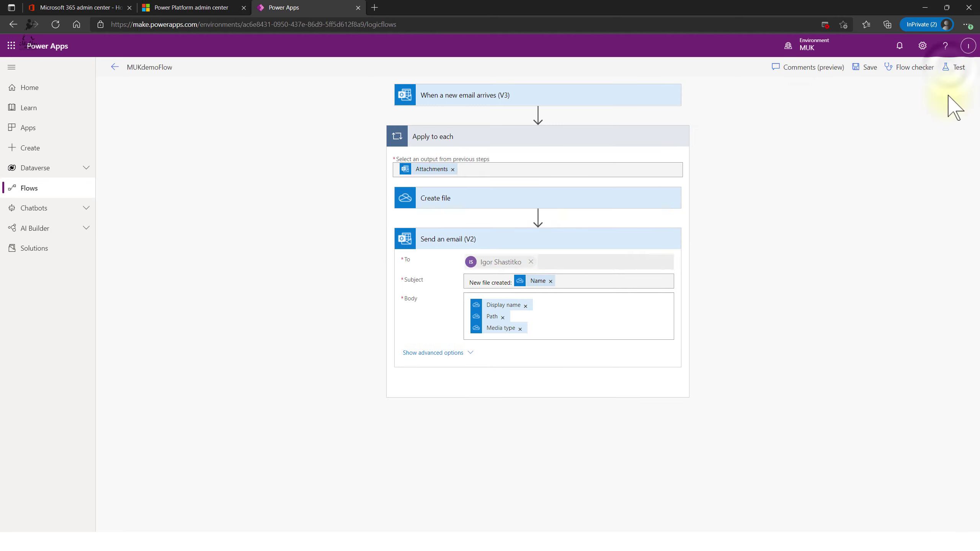
click(155, 68)
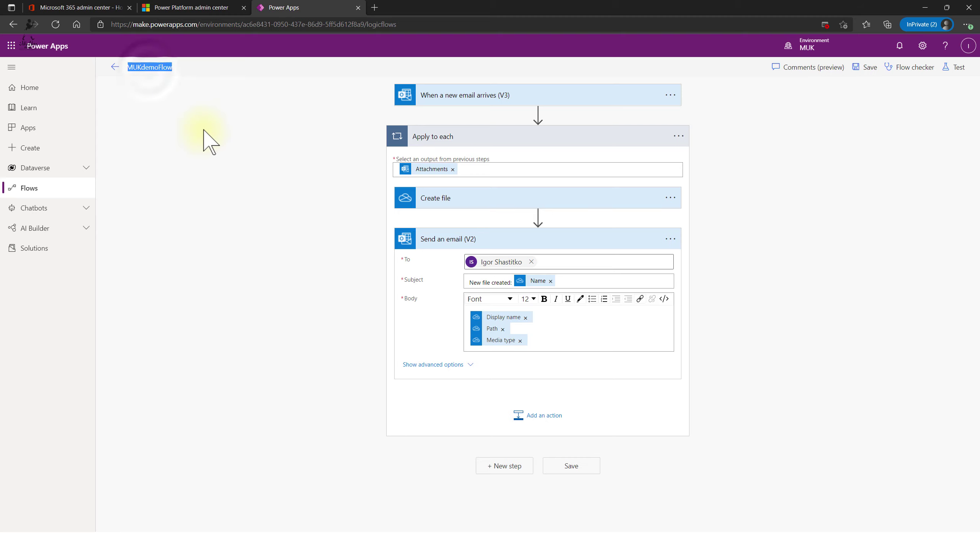
click(115, 67)
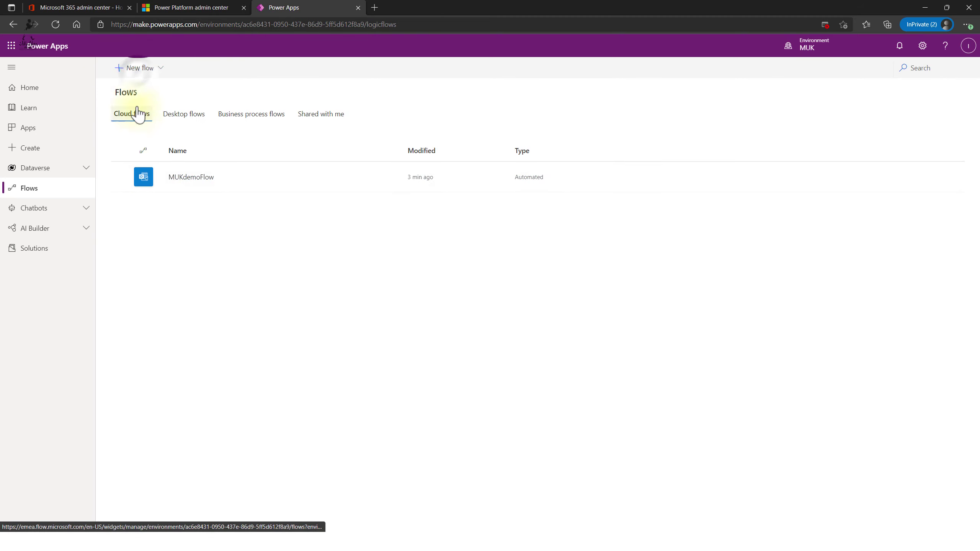
click(138, 75)
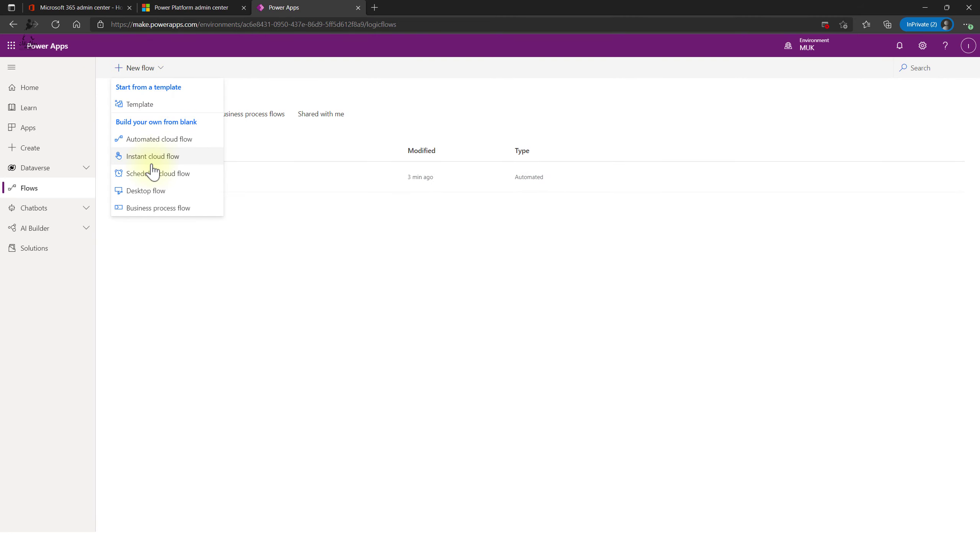
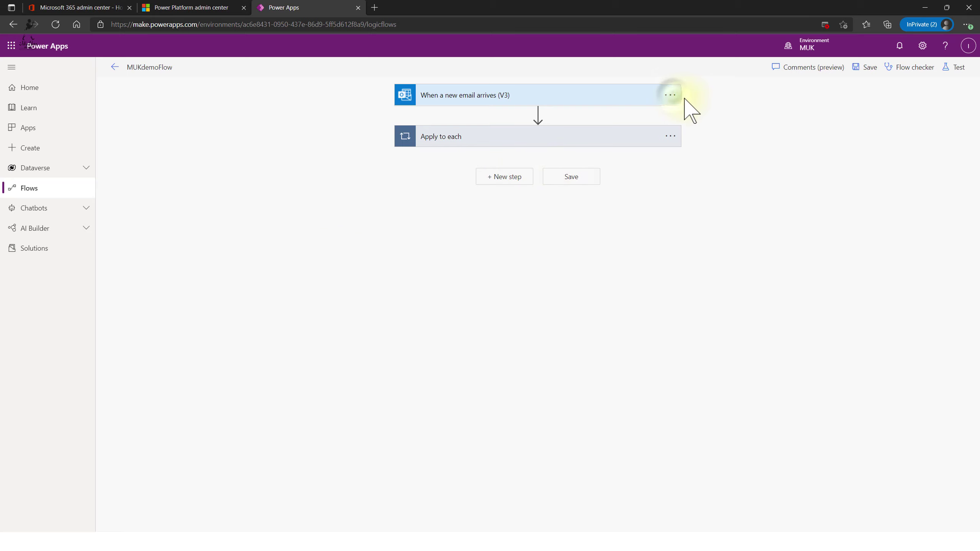
- Check the trigger options and New step without changing the flow, then expand AI Builder in navigation
click(670, 95)
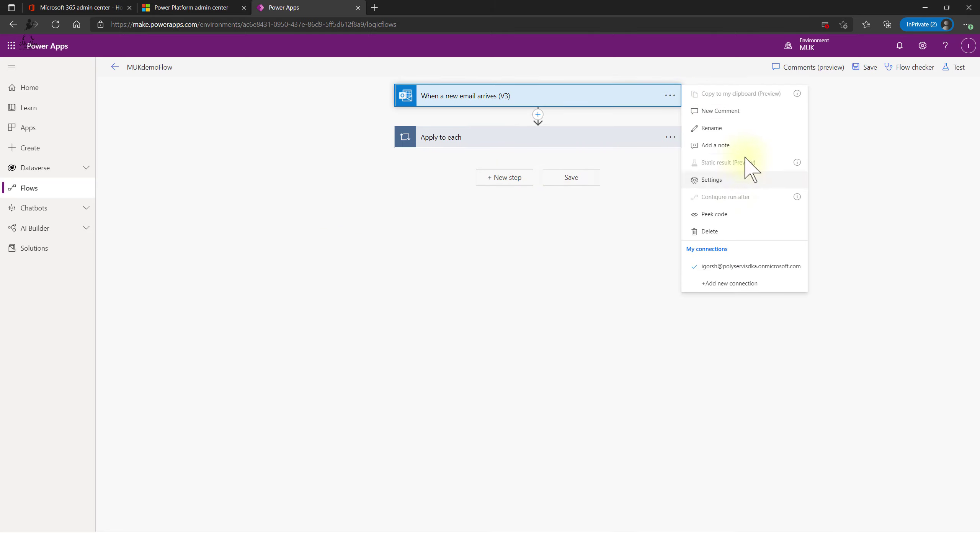
click(711, 267)
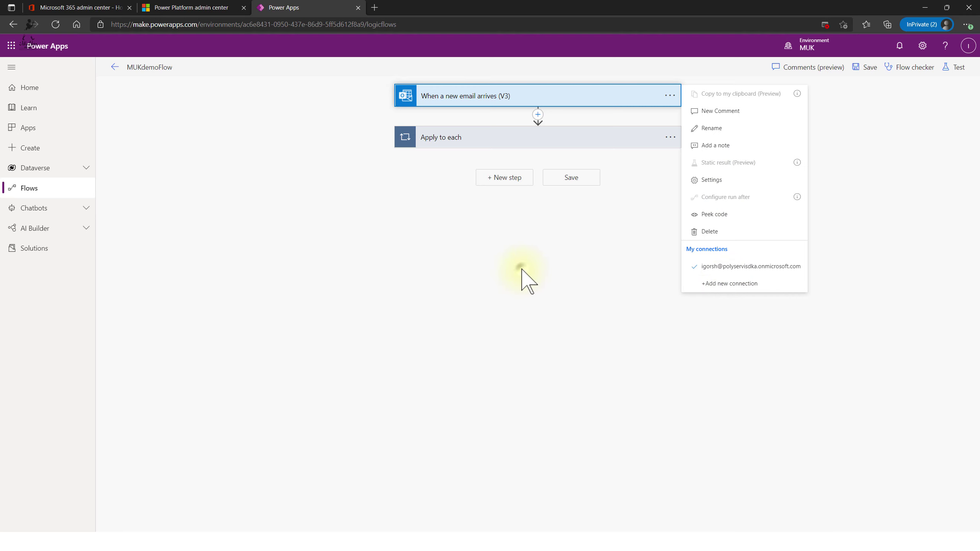
click(516, 178)
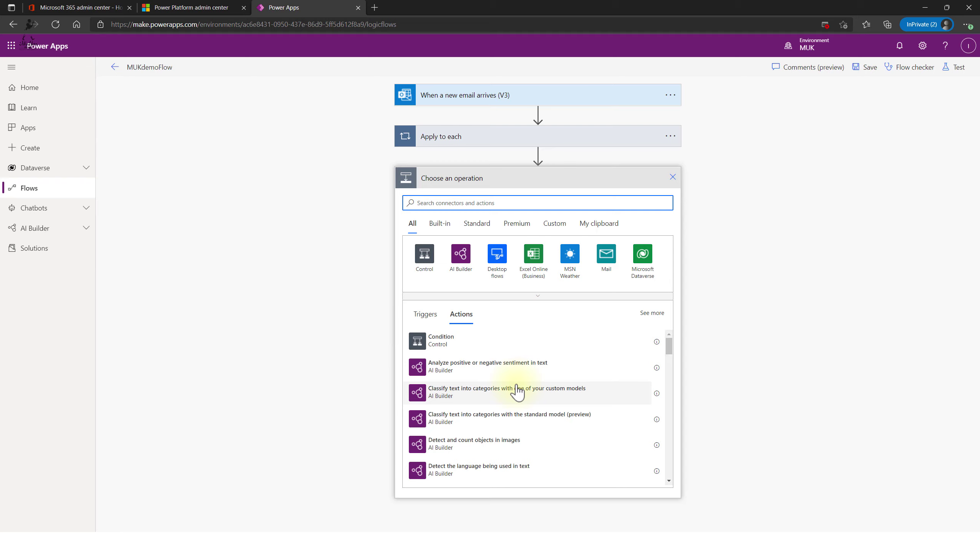
click(665, 176)
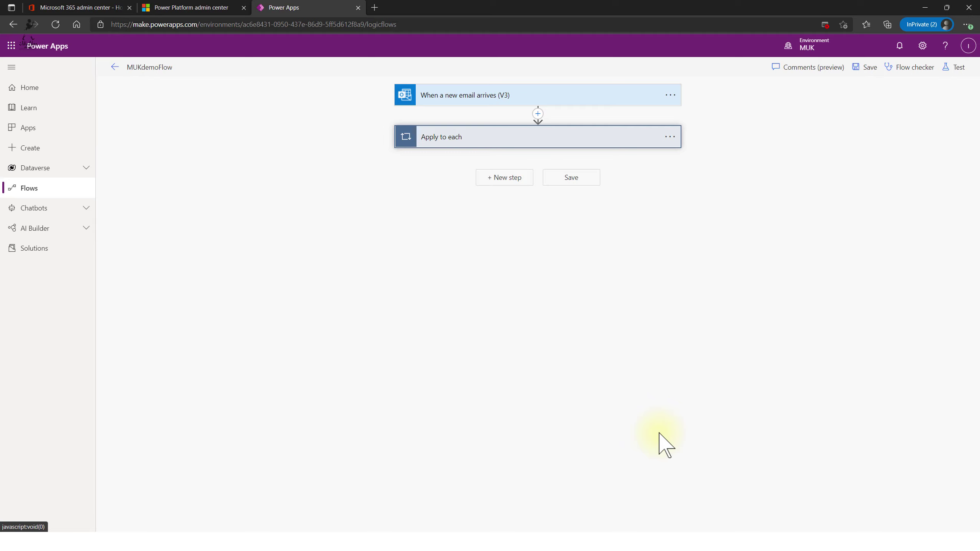
click(62, 230)
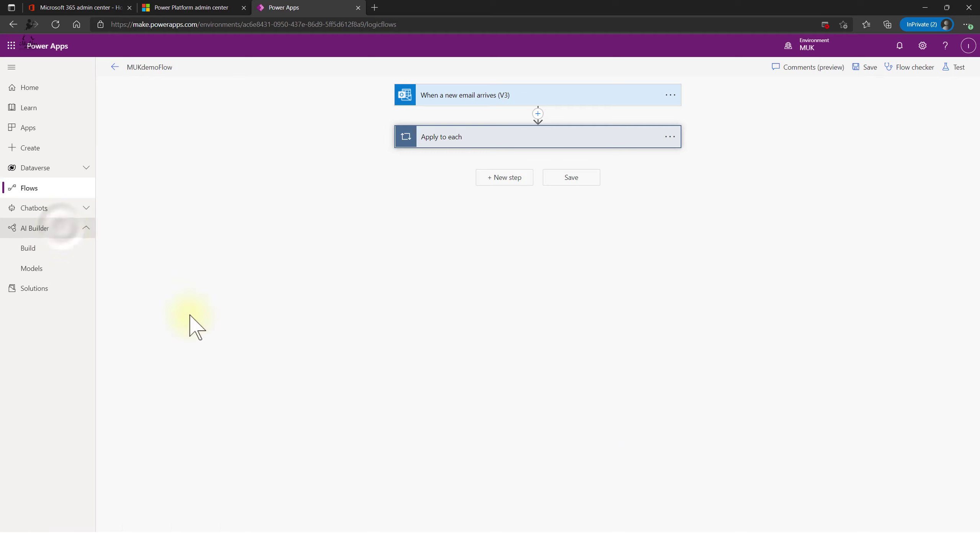
- Start a Form Processing model from AI Builder Build and create it as MyInvoiceAnalytics
click(24, 252)
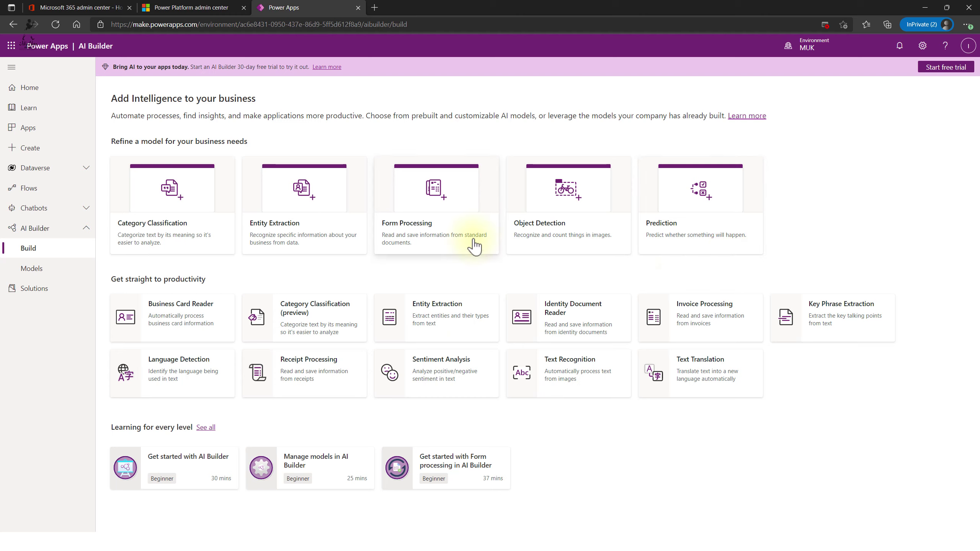
click(466, 197)
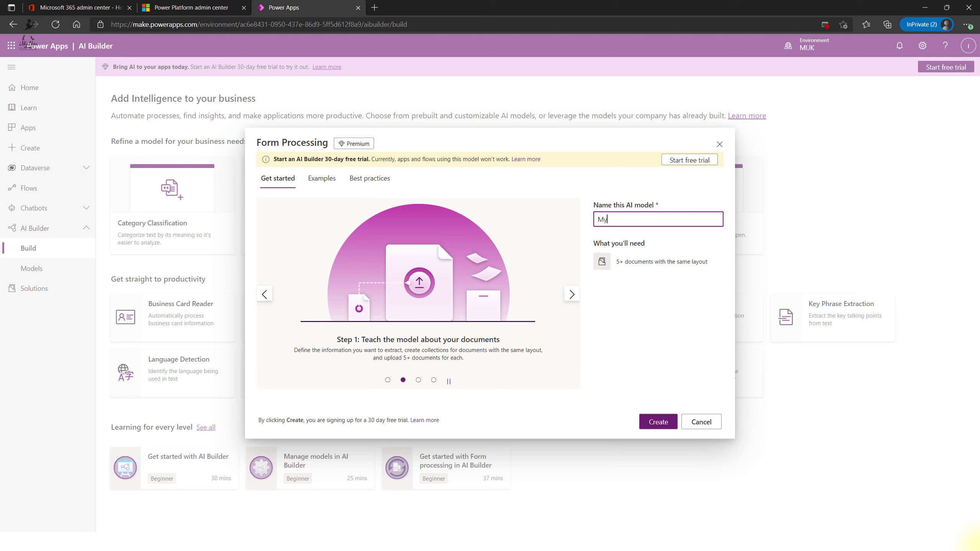
key(BackSpace)
key(BackSpace)
key(BackSpace)
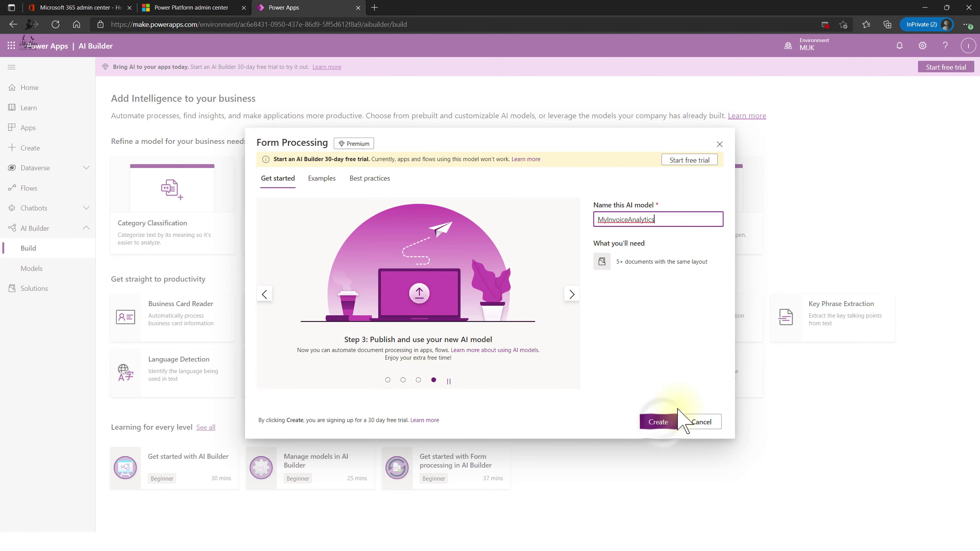
click(661, 423)
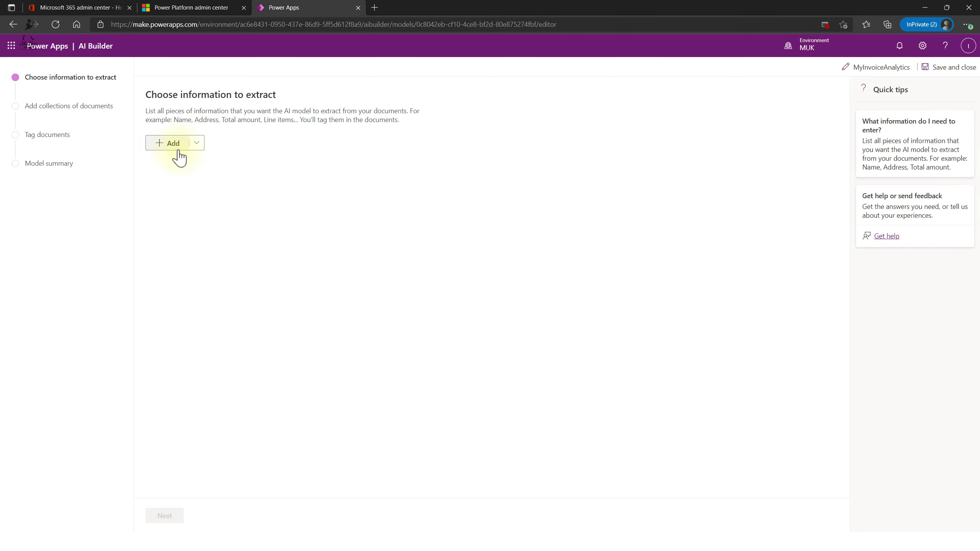
- Add single fields ID and Date as information to extract
click(173, 147)
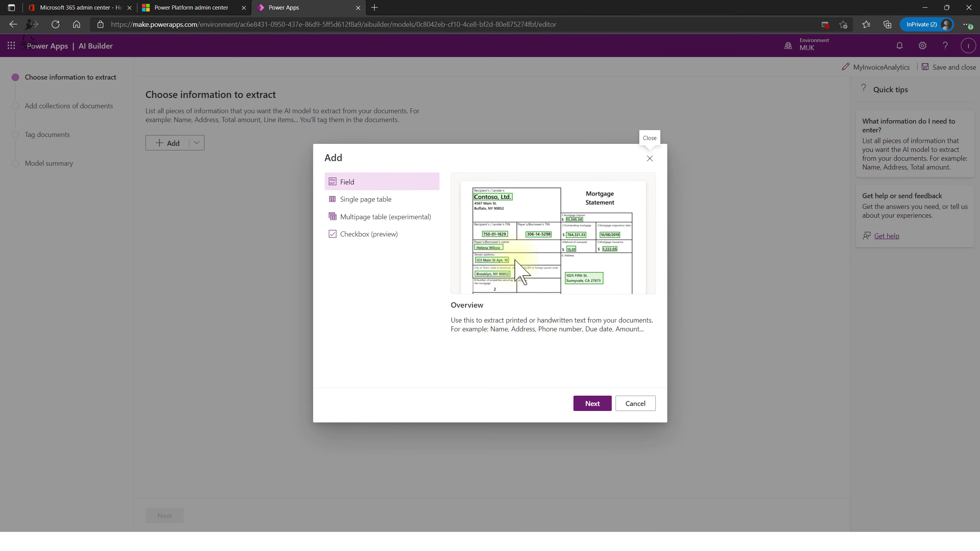
click(592, 403)
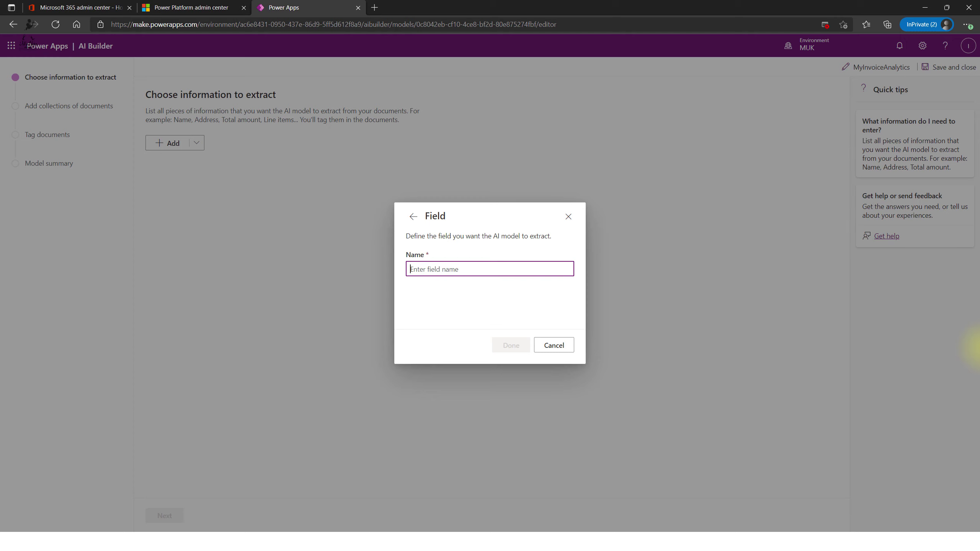
text(ID)
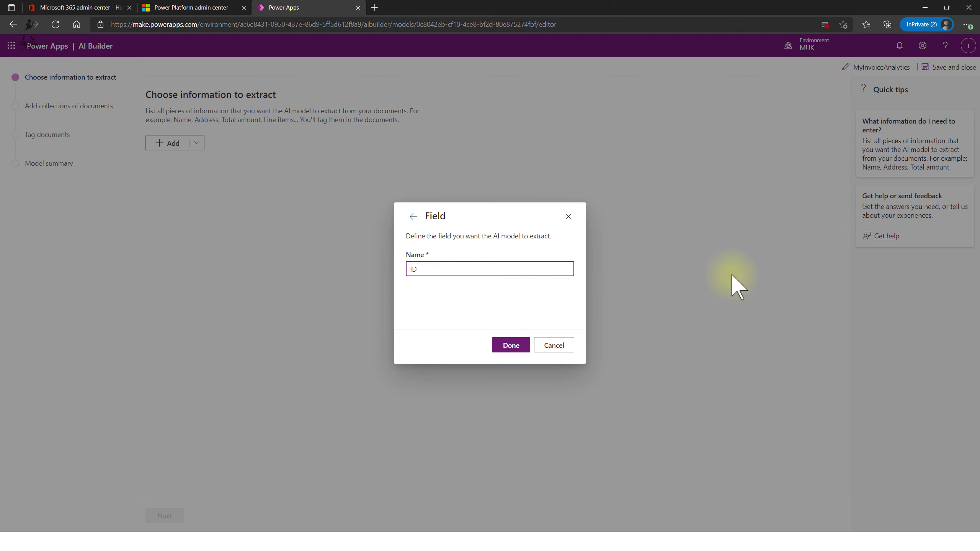
click(513, 347)
click(170, 144)
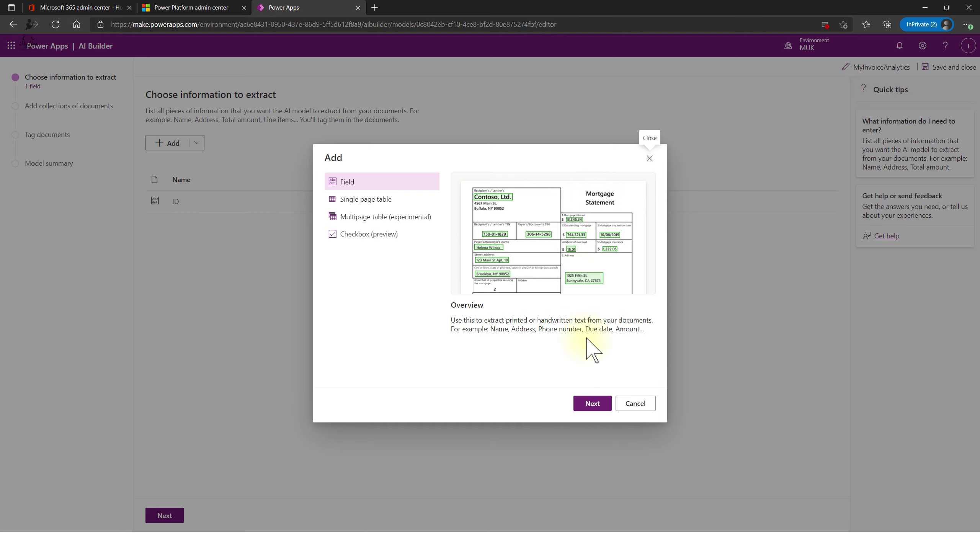
click(591, 403)
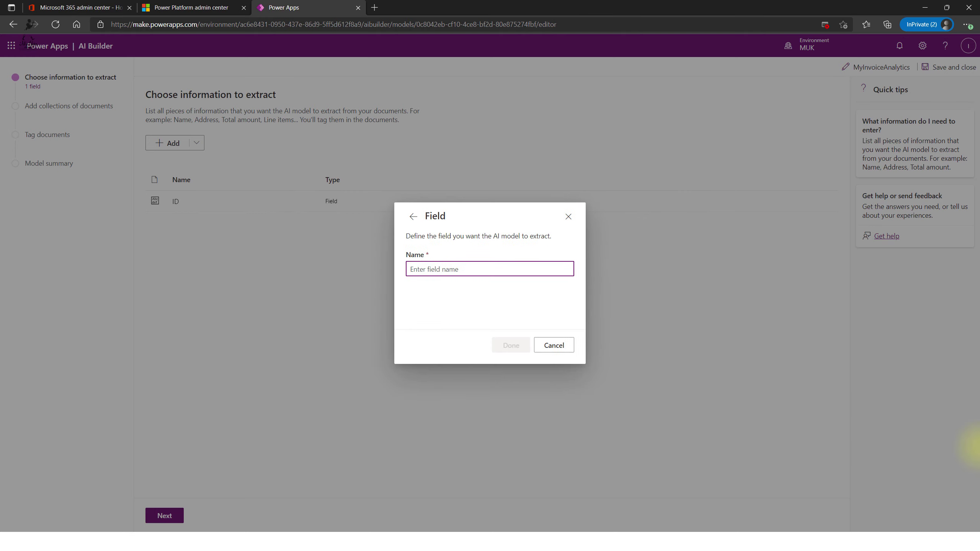
text(Date)
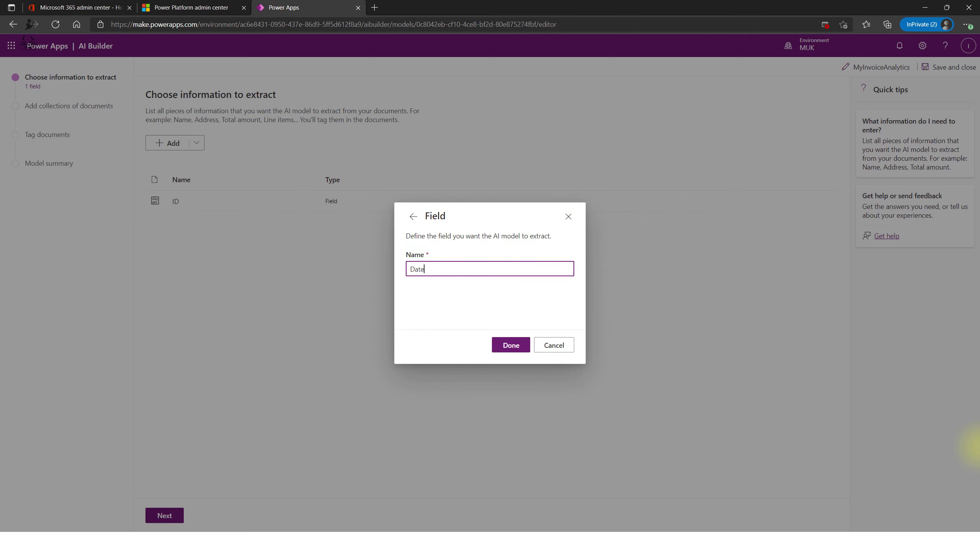
click(513, 347)
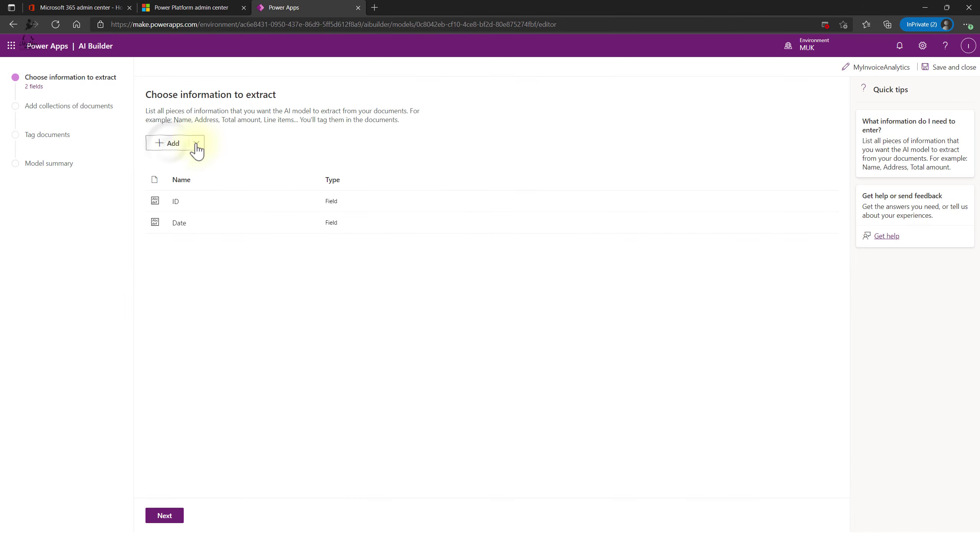
- Add a third field, Summa, and continue to the document collections step
click(169, 143)
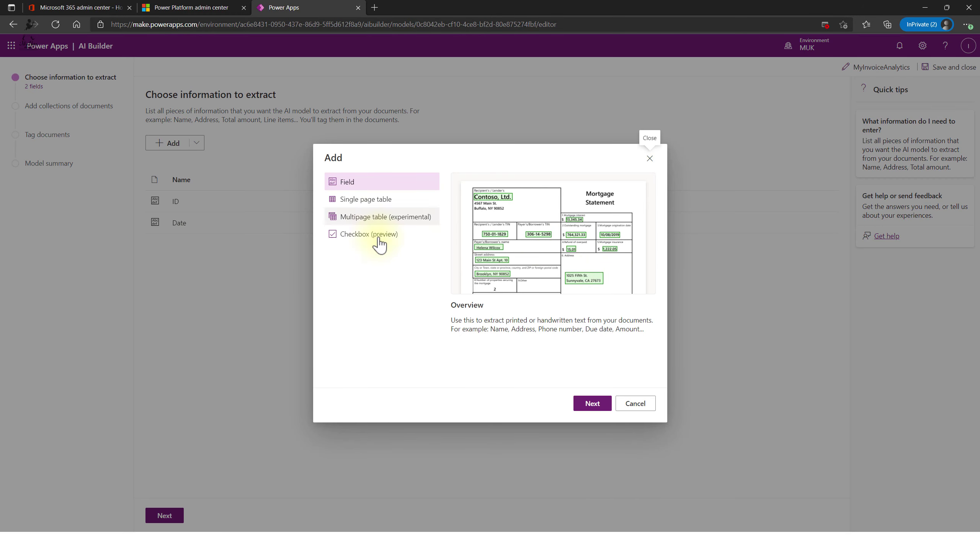
click(584, 406)
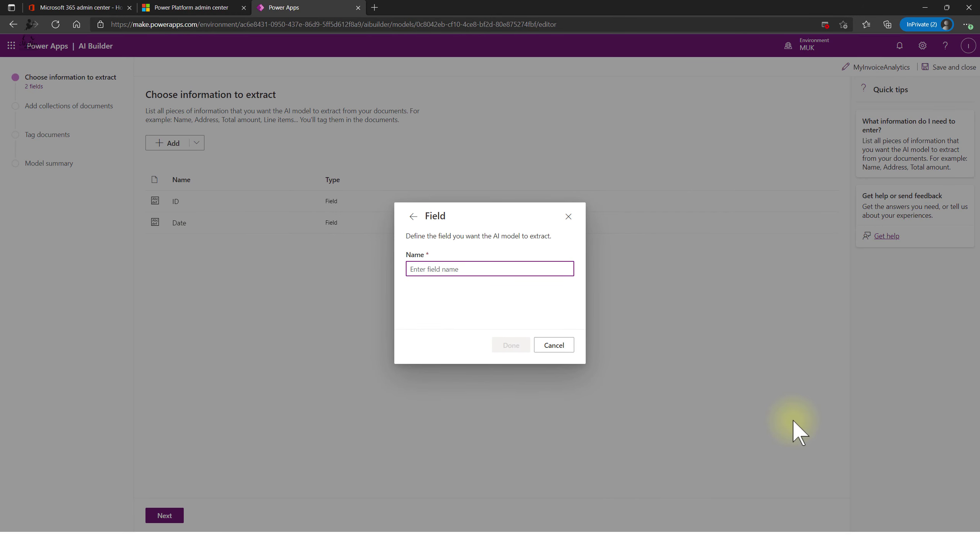
text(Summa)
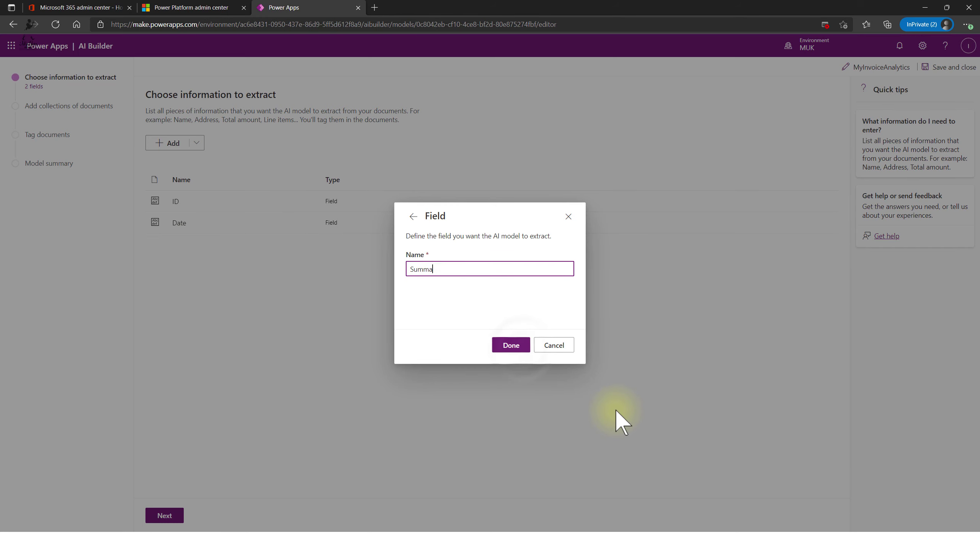
click(524, 350)
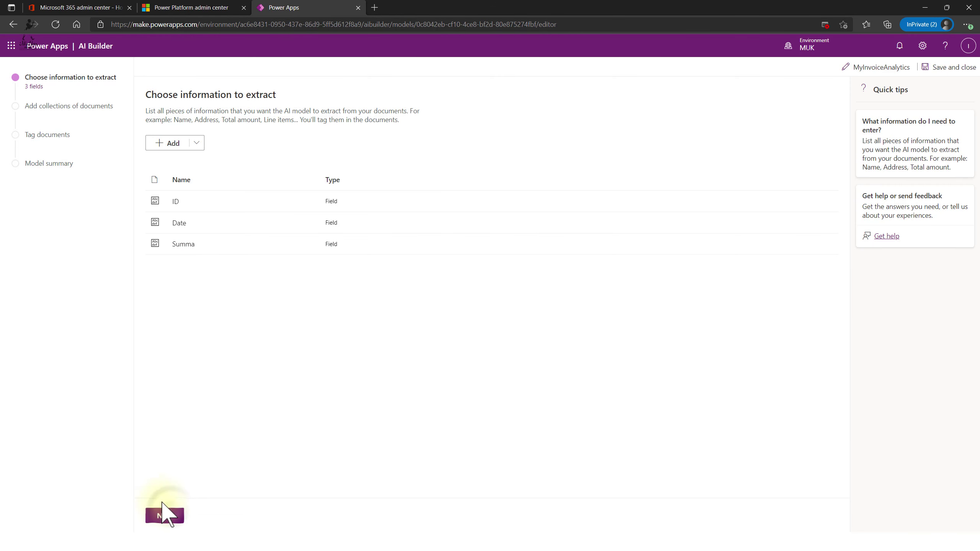
click(164, 516)
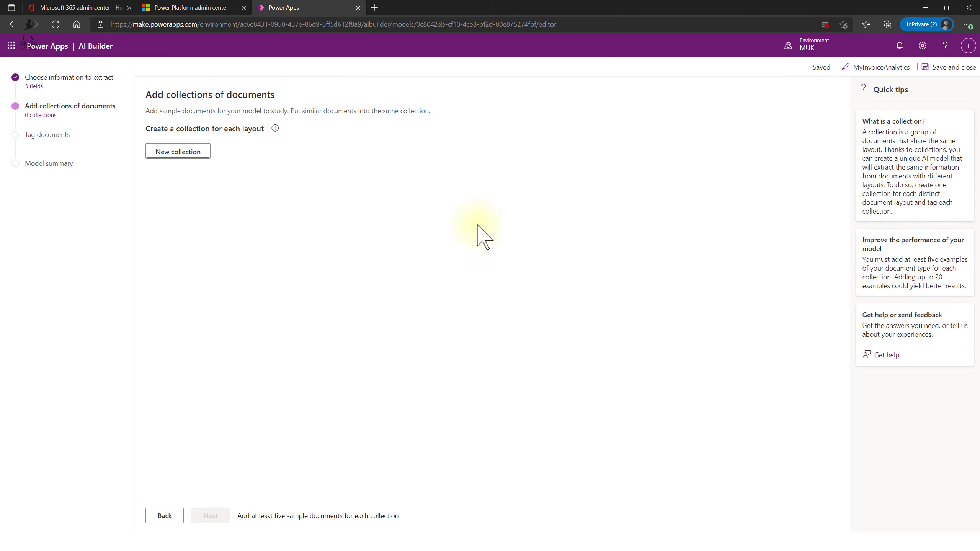
- Create Collection 1 and upload five sample invoice PDFs into it from local storage
click(173, 157)
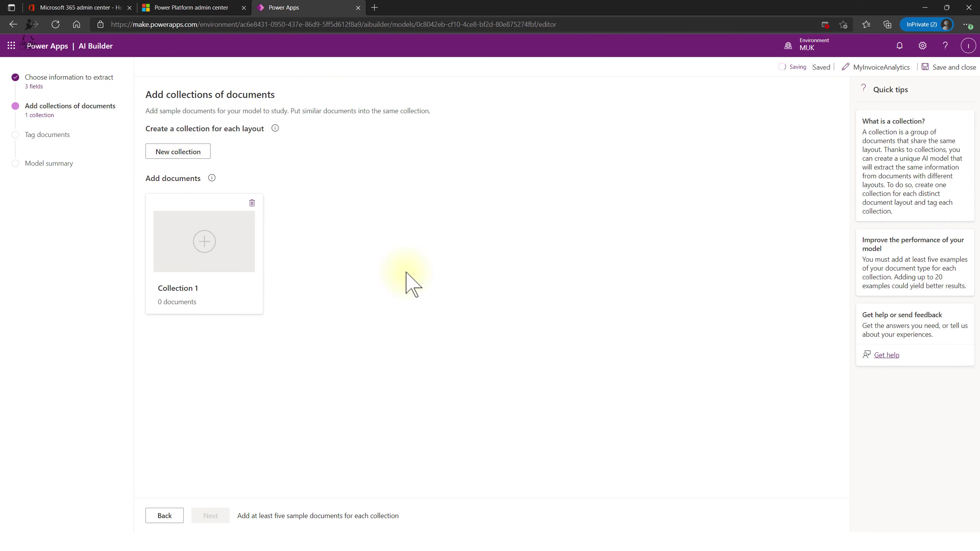
click(203, 253)
click(849, 328)
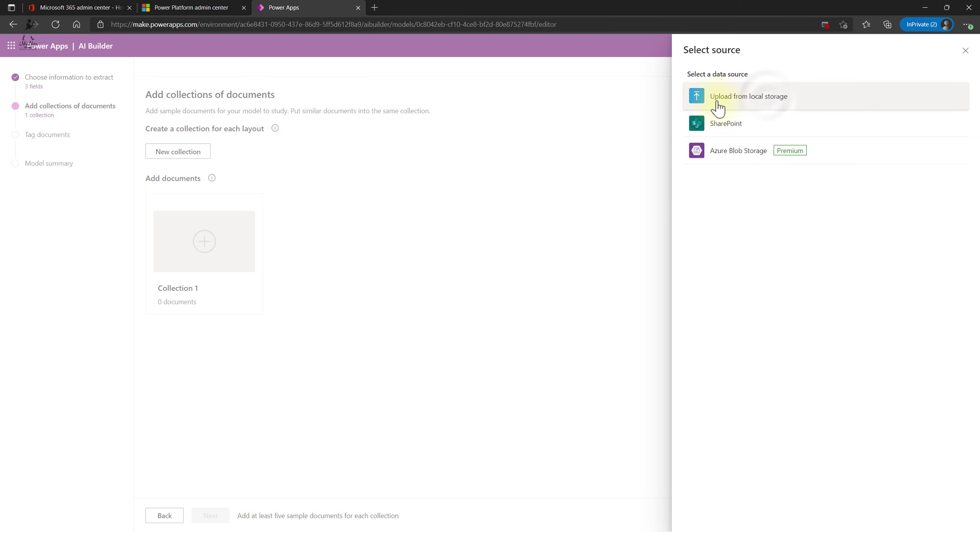
click(768, 96)
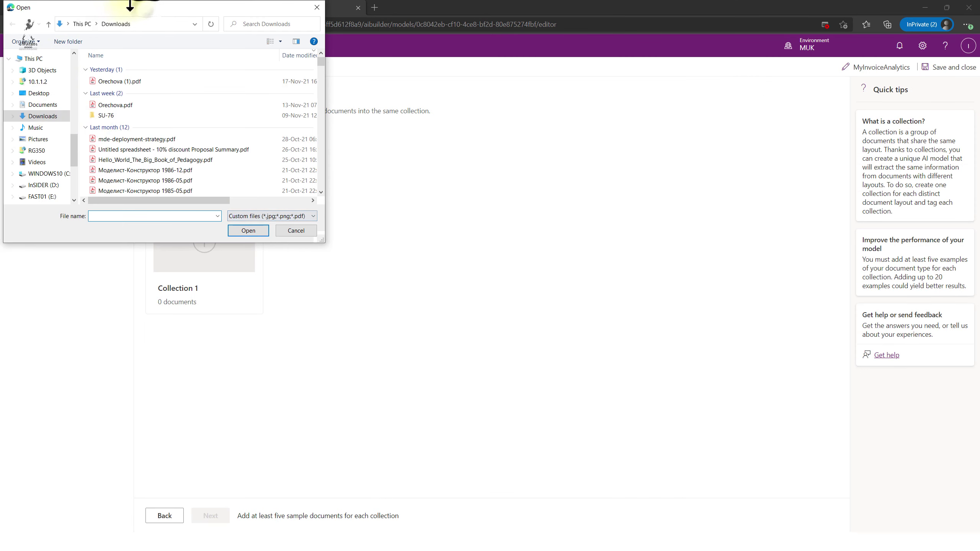
key(Escape)
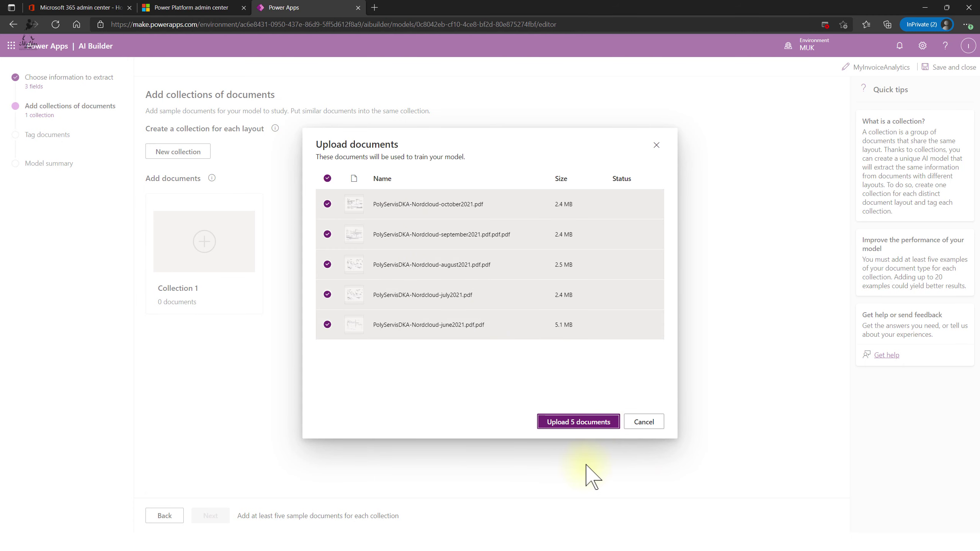
click(579, 425)
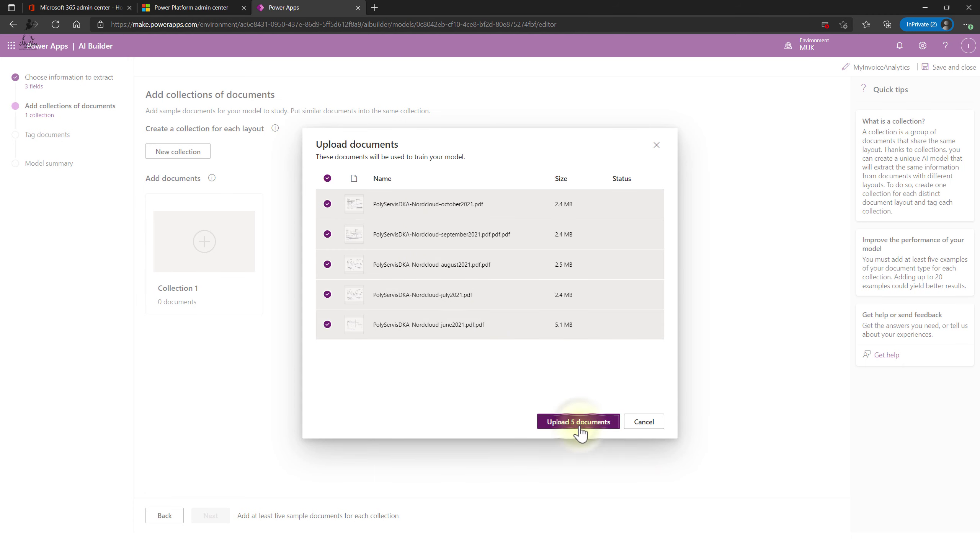
click(579, 425)
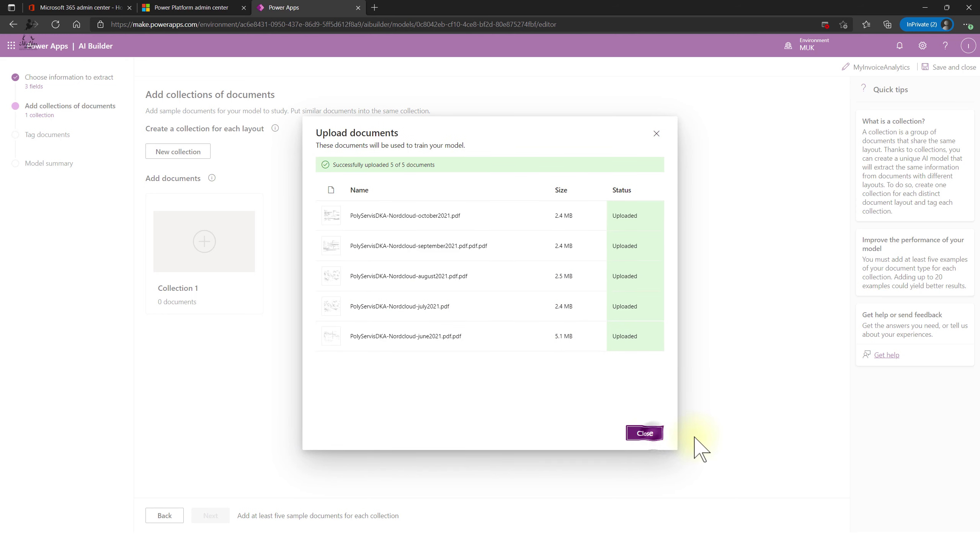
click(644, 433)
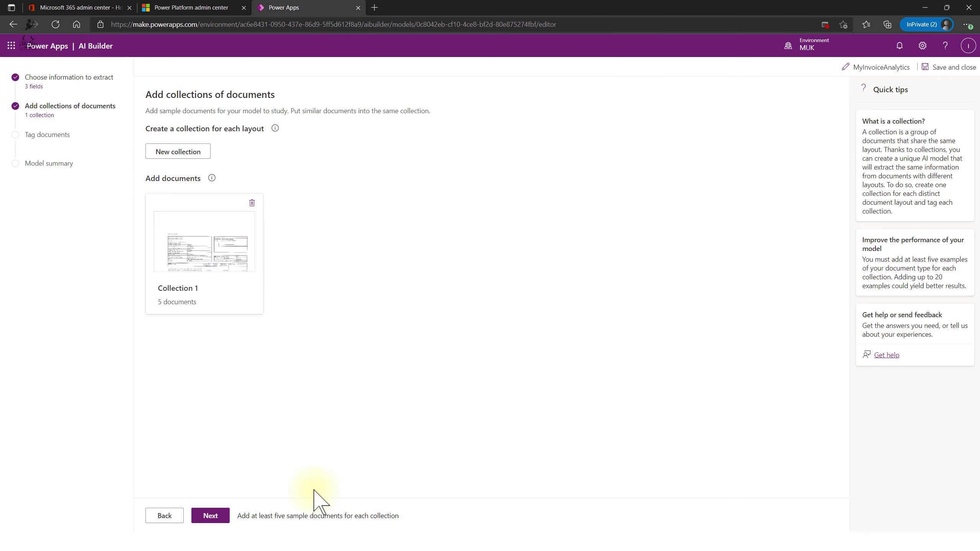
- Continue past collections and open the 'Learn how AI Builder can be enabled' help article
click(218, 517)
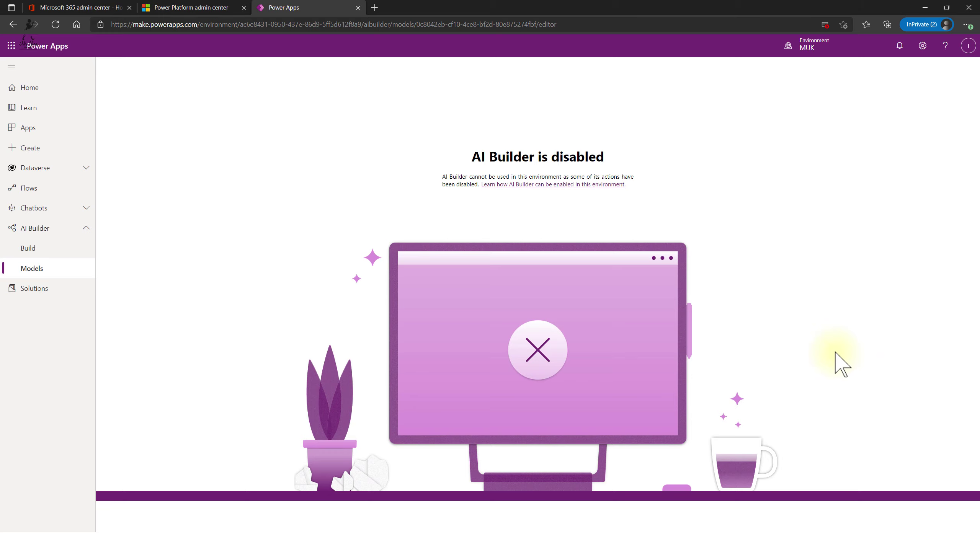
click(564, 187)
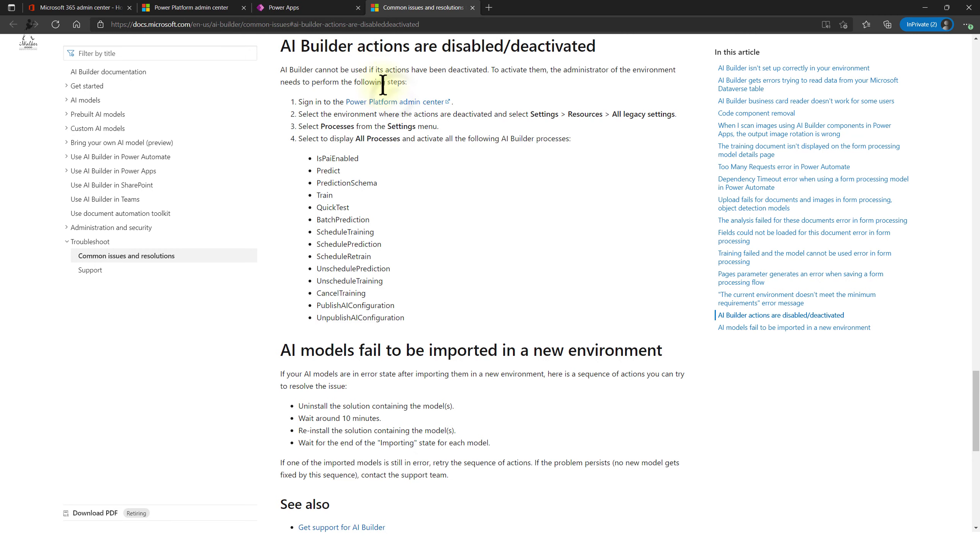
- Open the Power Platform admin center from the article's step 1 and land on the environments list
click(393, 102)
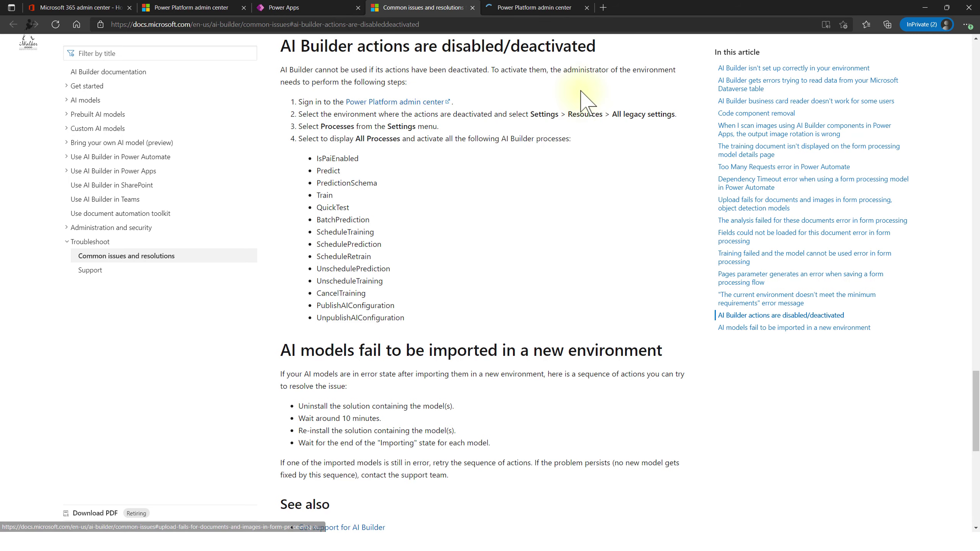
click(561, 10)
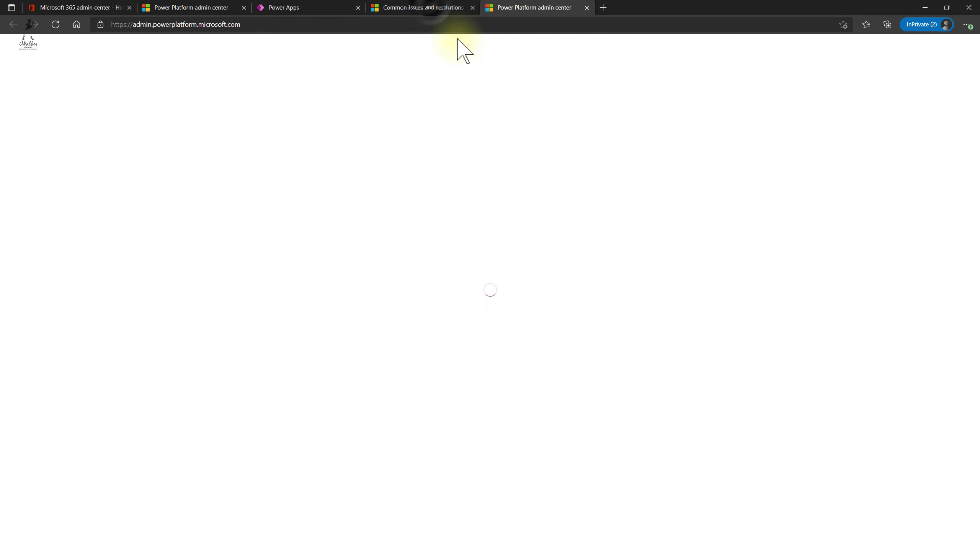
click(432, 8)
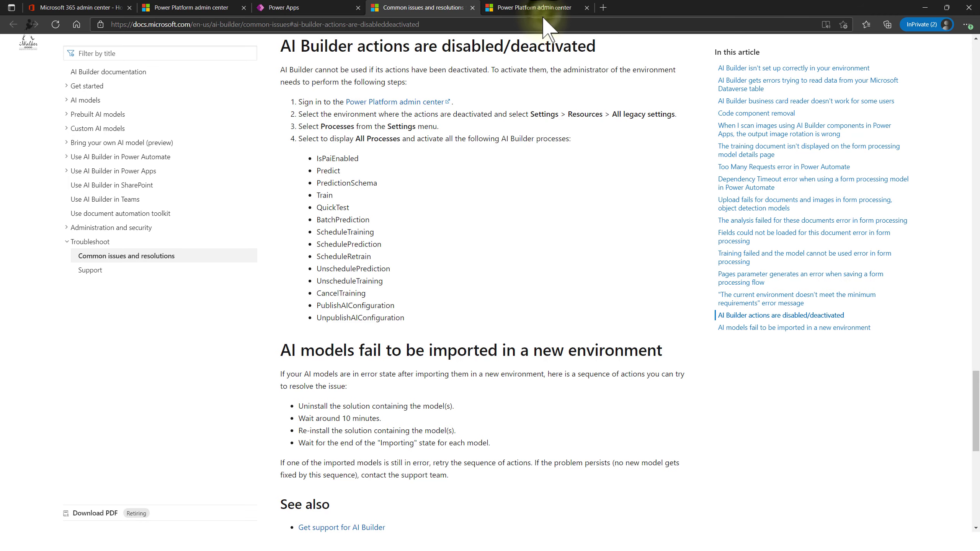
click(538, 8)
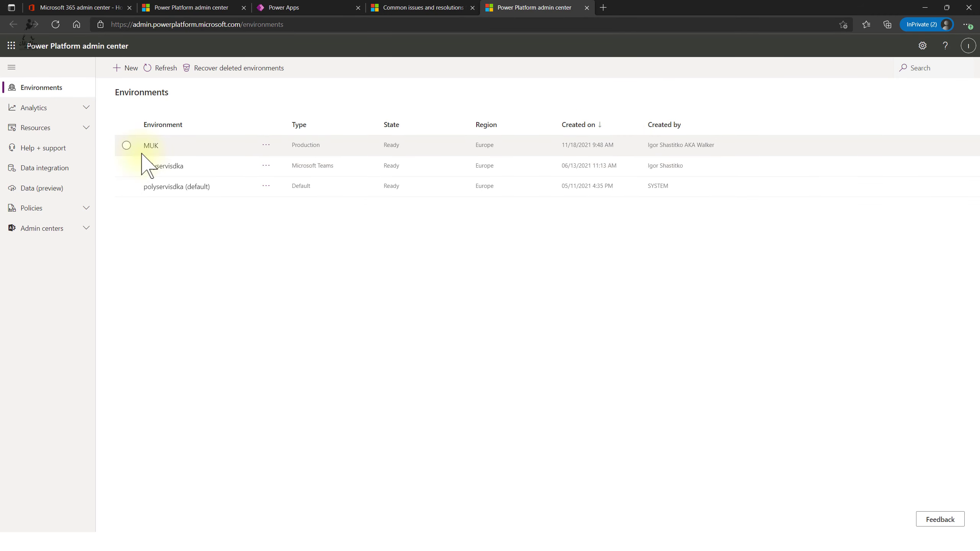
click(81, 9)
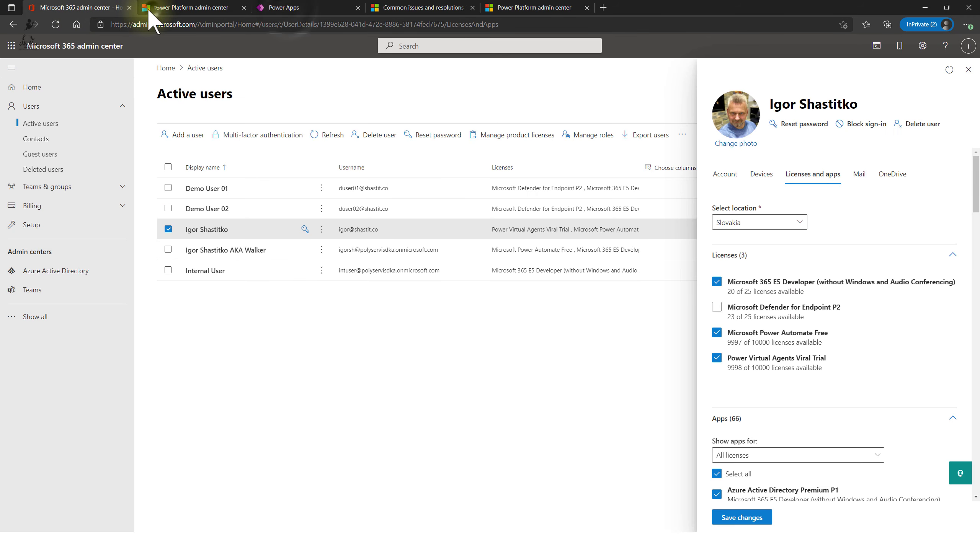
click(231, 8)
click(320, 7)
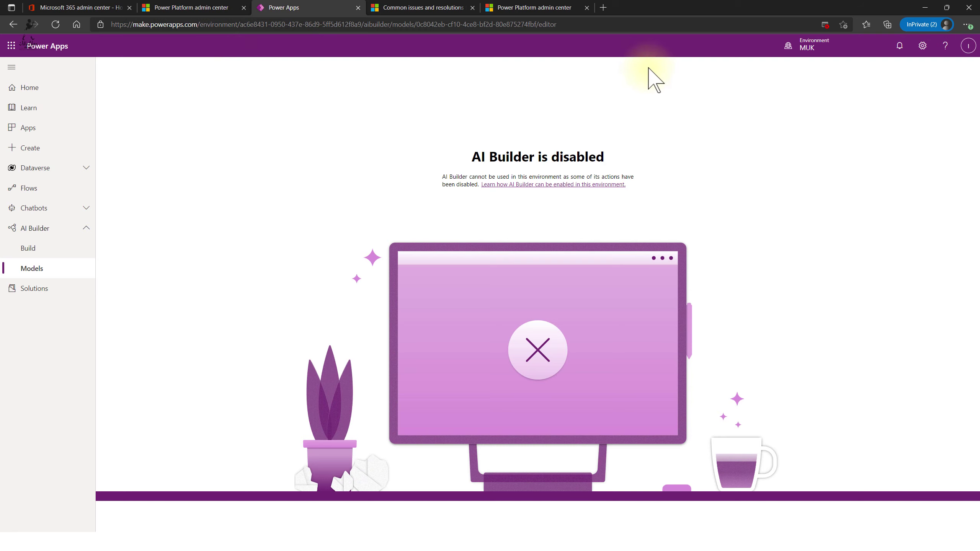
click(530, 8)
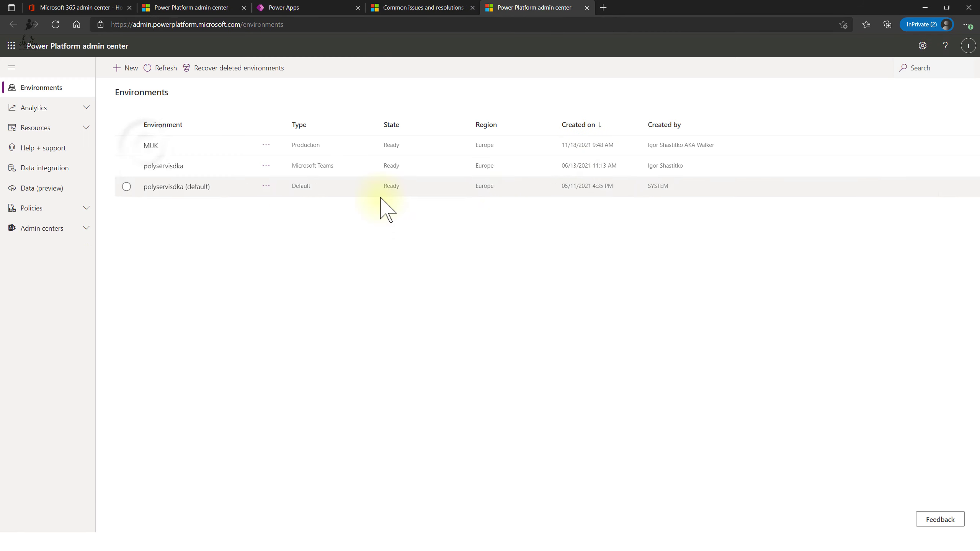
- Open the MUK environment's Settings and launch All legacy settings under Resources
click(150, 146)
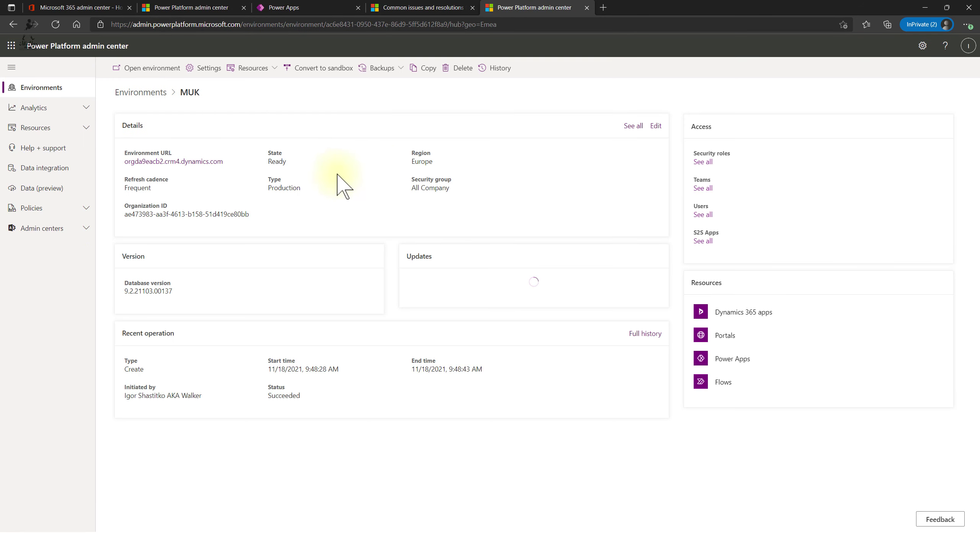
click(441, 9)
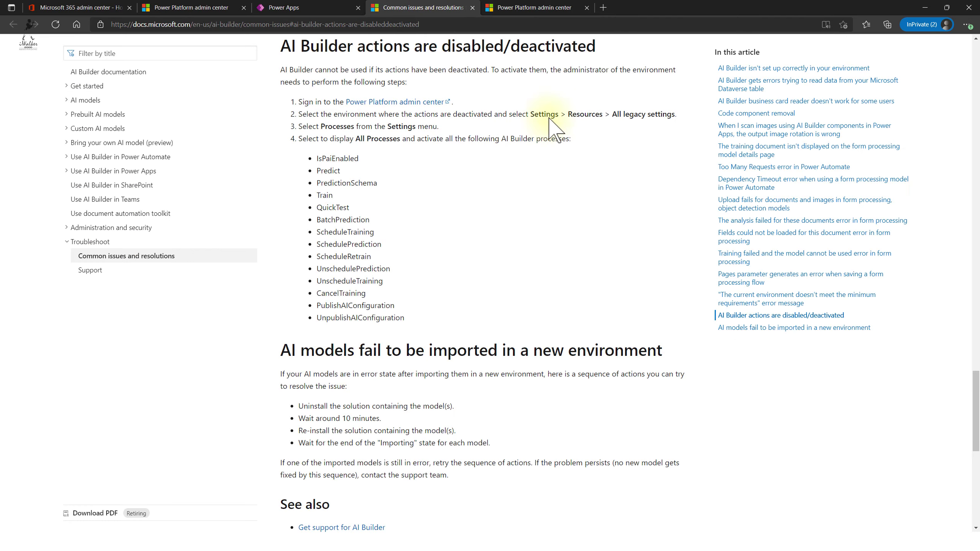
click(554, 8)
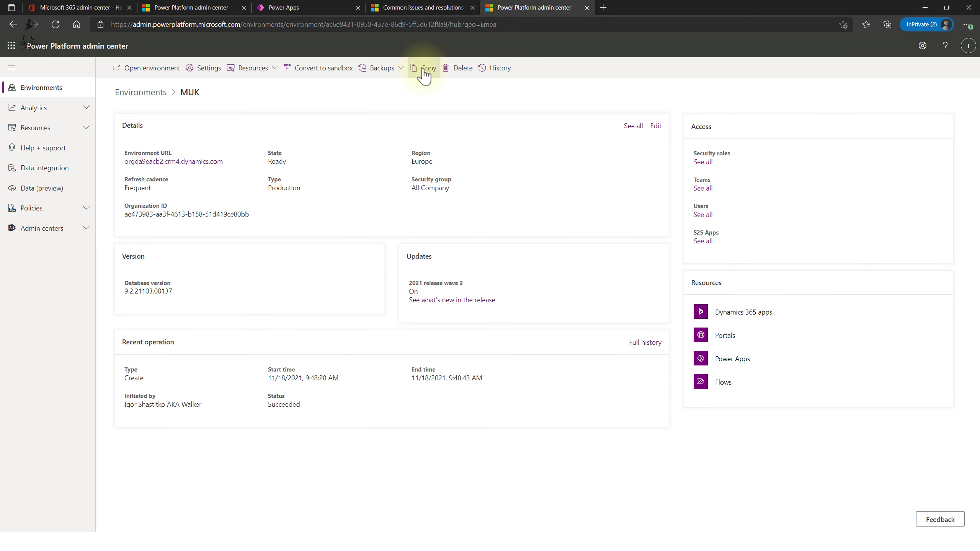
click(209, 68)
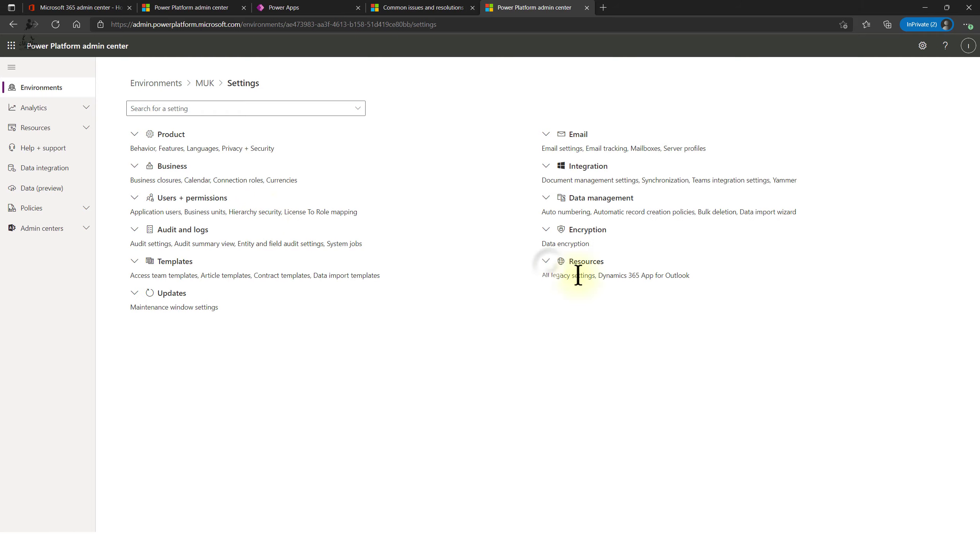
click(546, 263)
click(562, 279)
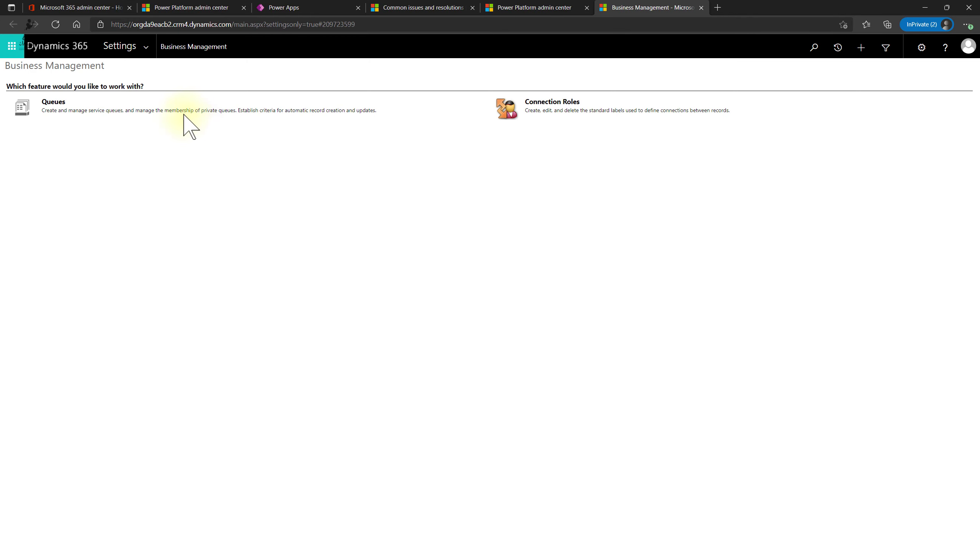
- Compare the article, environment settings and Business Management tabs, ending on Business Management
click(502, 8)
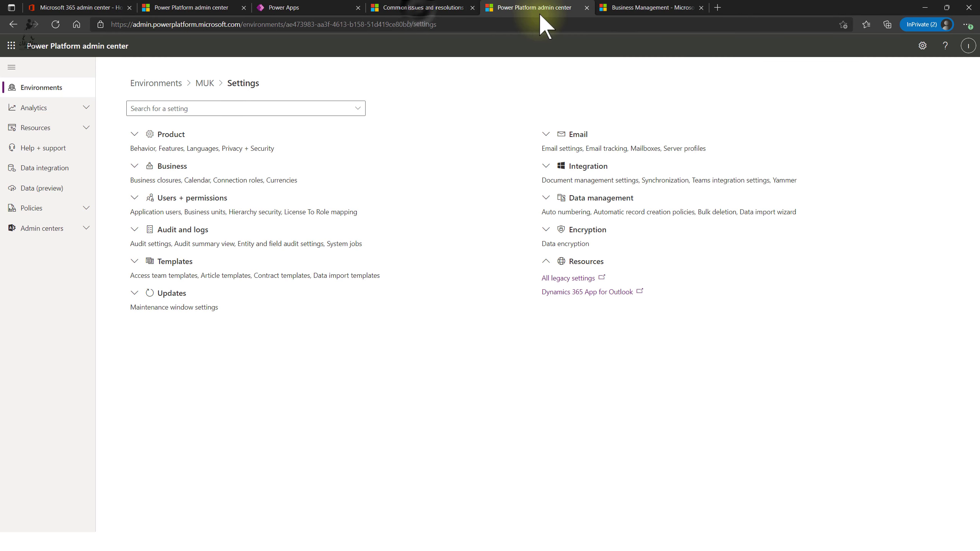
click(420, 7)
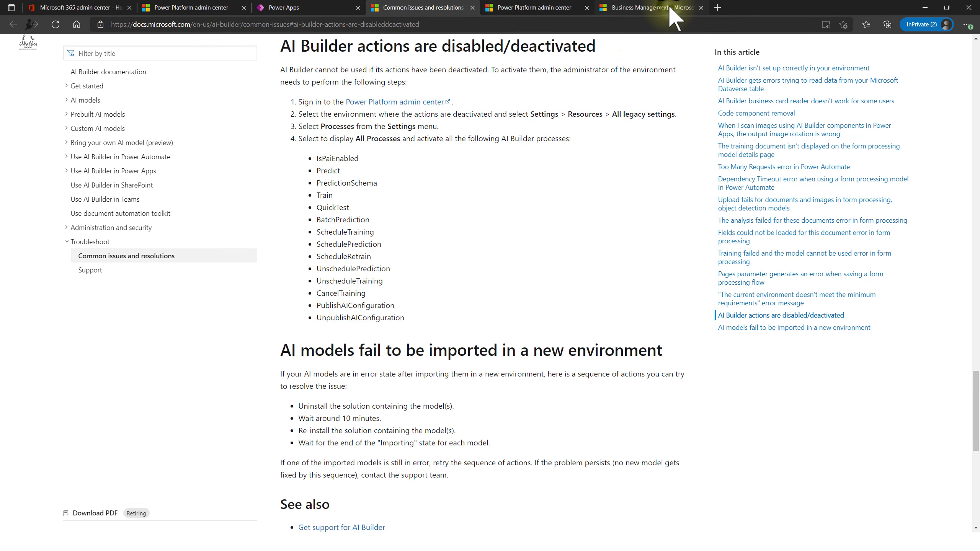
click(656, 8)
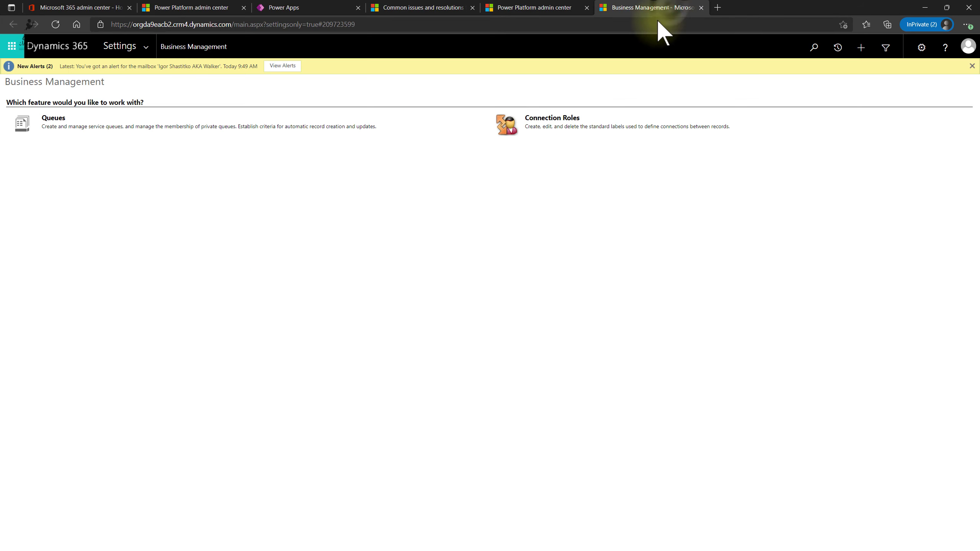
click(533, 7)
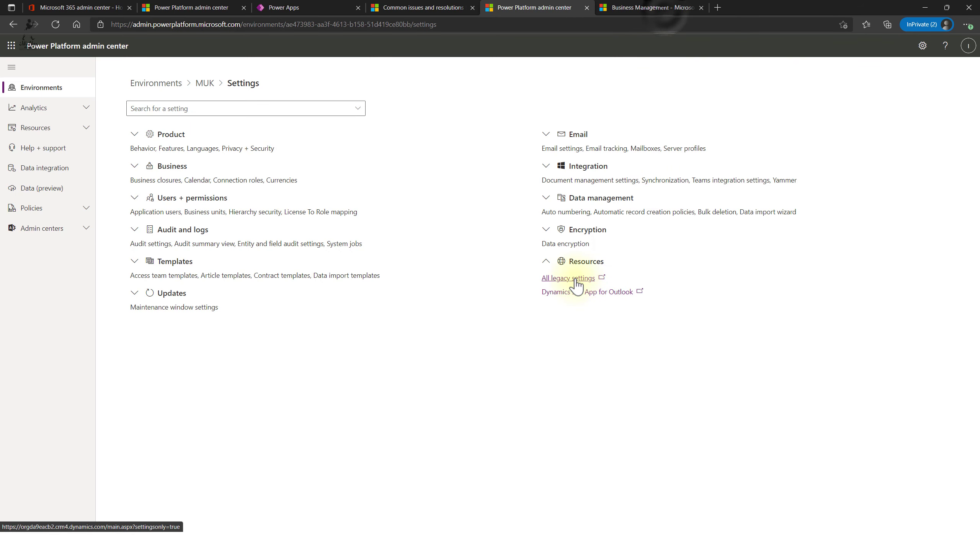
click(664, 9)
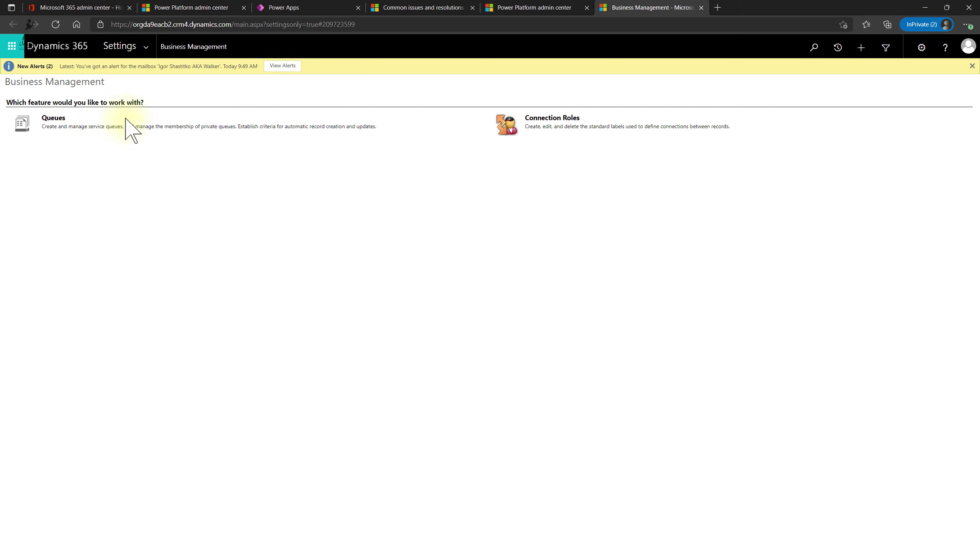
click(538, 9)
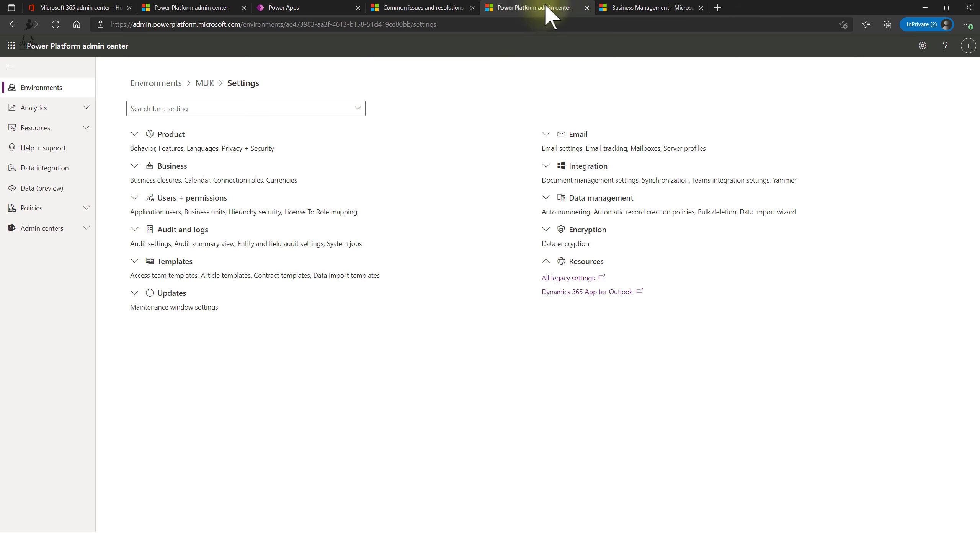
click(461, 10)
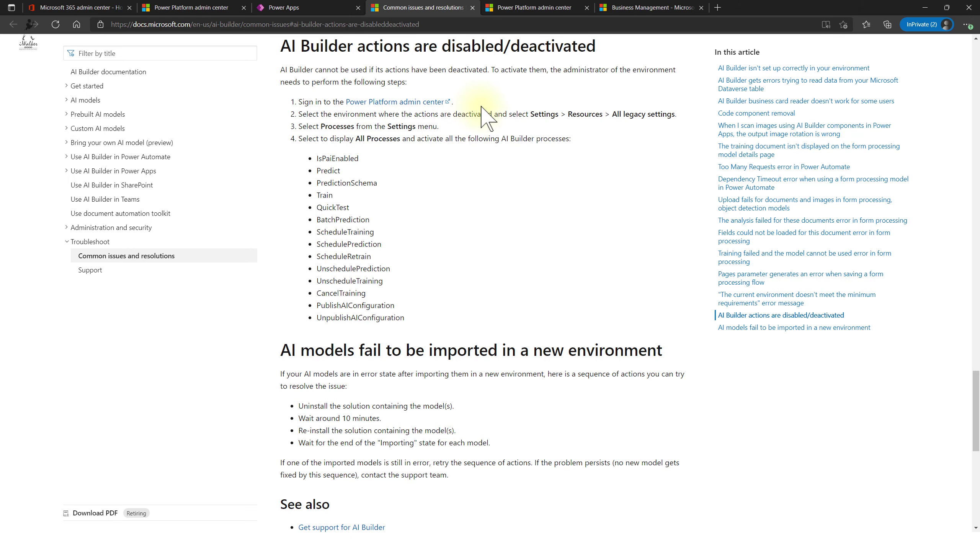
click(679, 9)
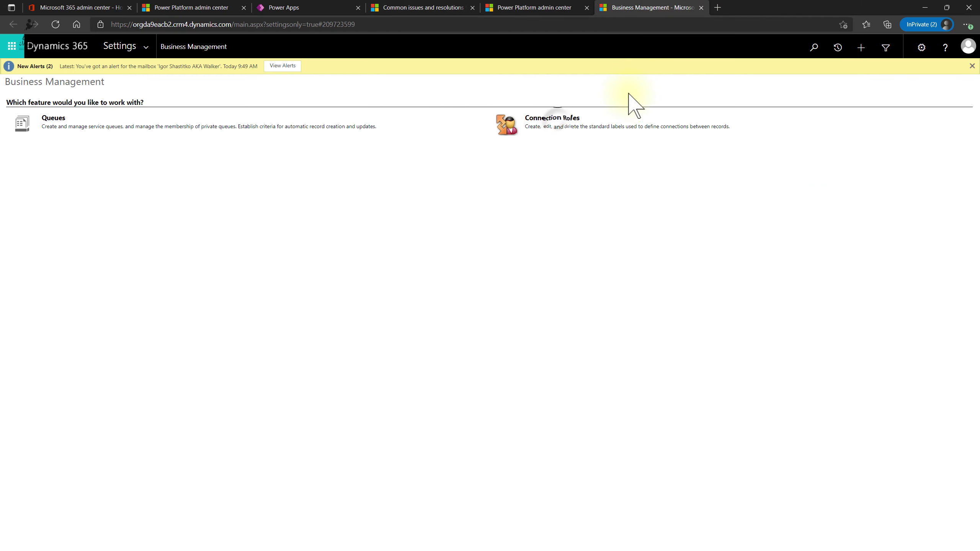
click(559, 124)
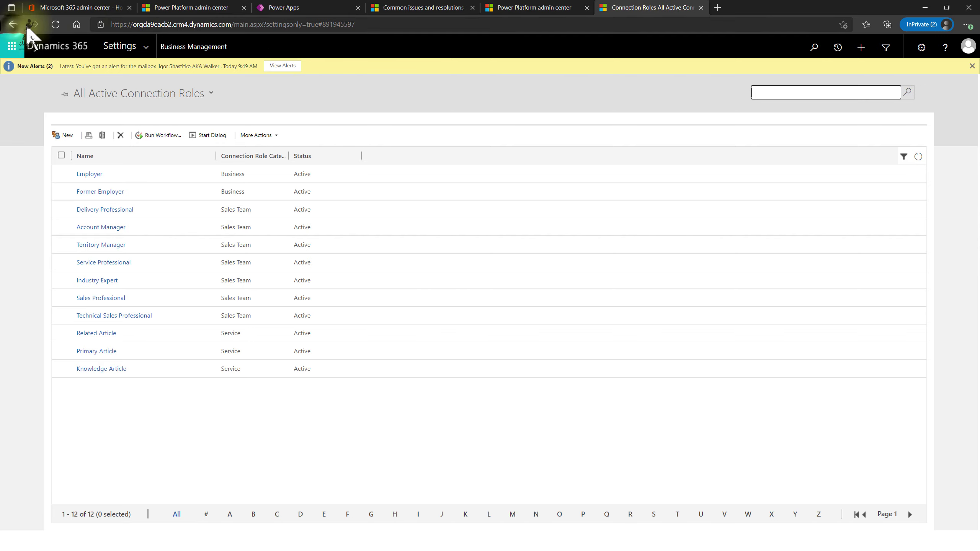
click(13, 26)
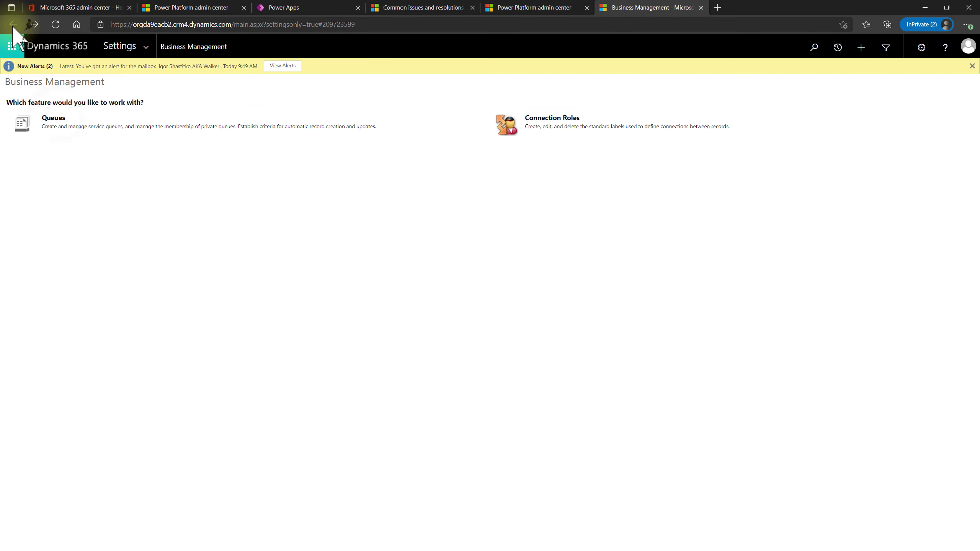
click(59, 125)
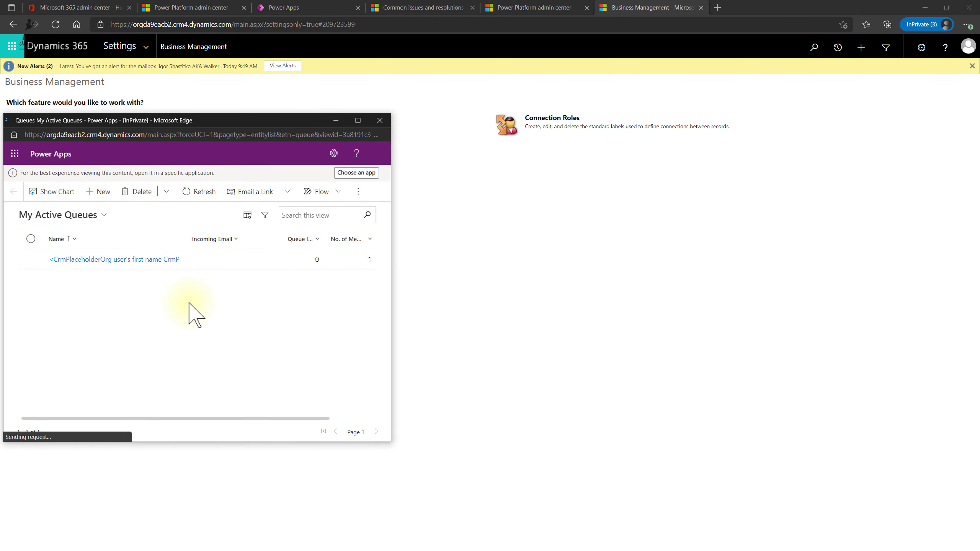
click(380, 121)
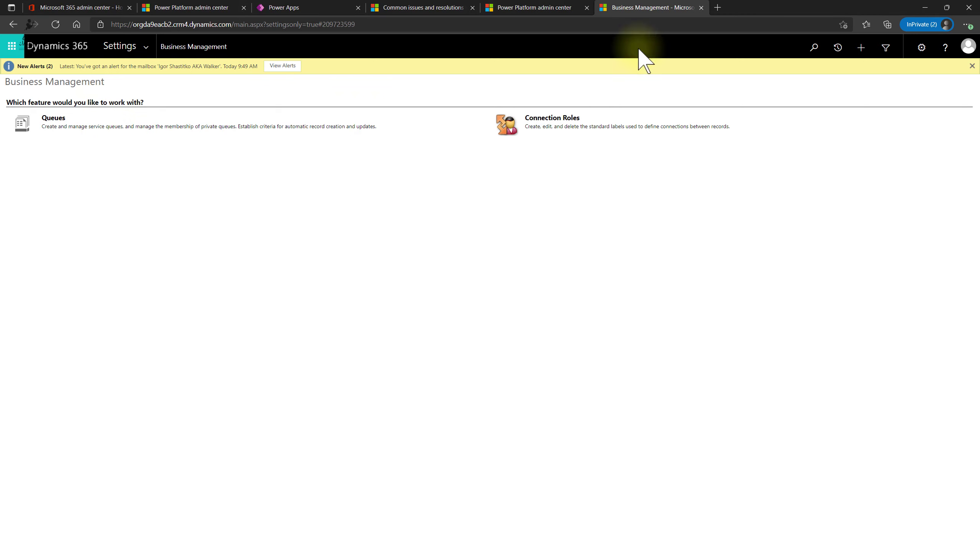
- Highlight steps 3 and 4 in the troubleshooting article and compare them with the settings tabs
click(412, 9)
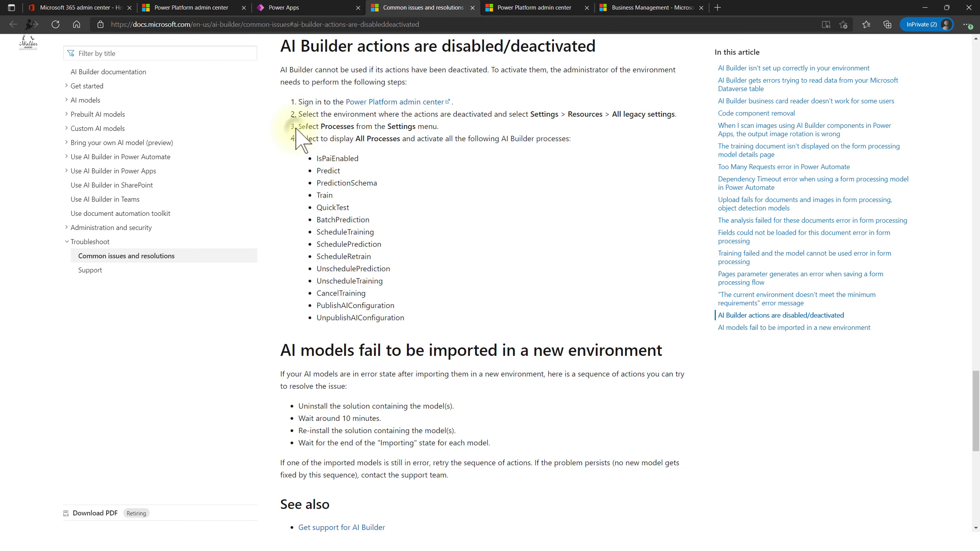
drag(298, 126, 486, 148)
click(485, 148)
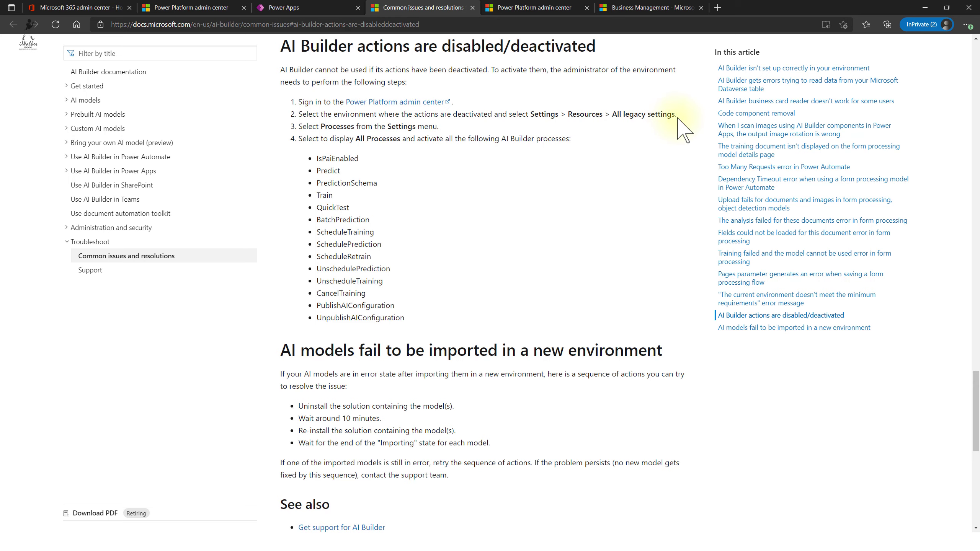
click(513, 8)
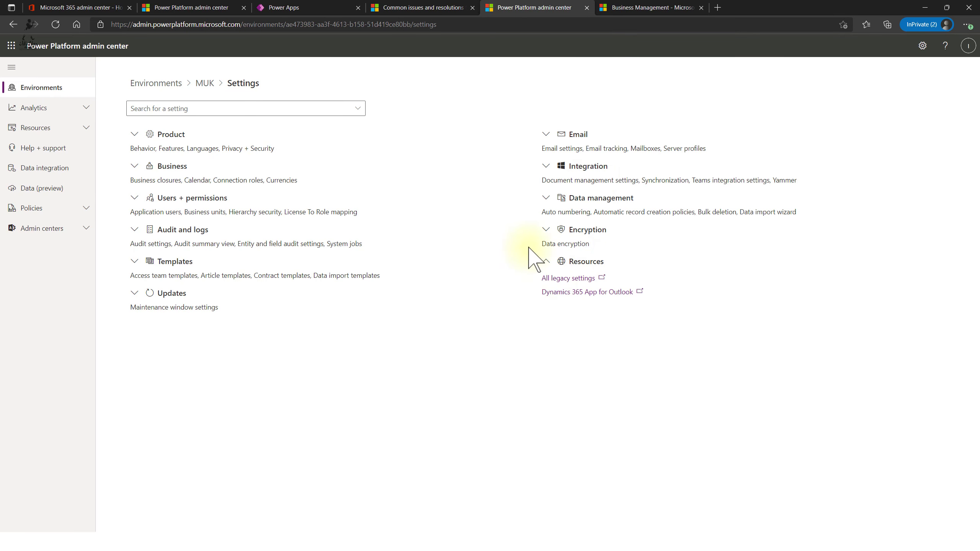
click(630, 7)
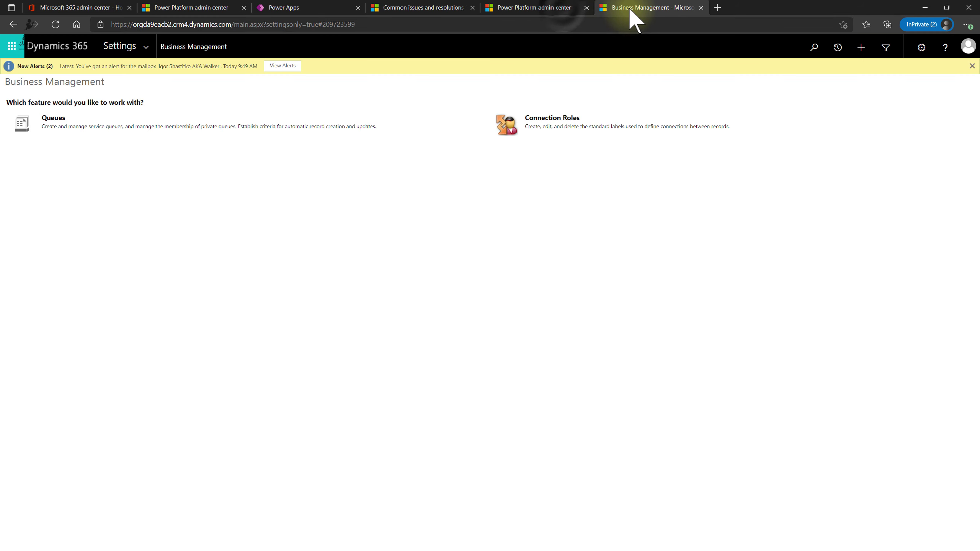
click(561, 8)
- Cross-check the article against the Business Management and environment settings tabs
click(431, 7)
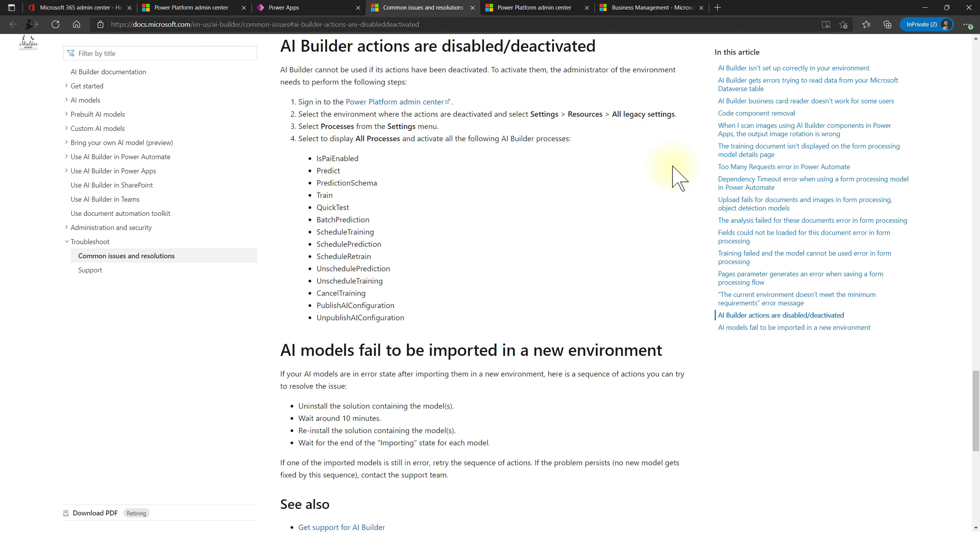
click(644, 8)
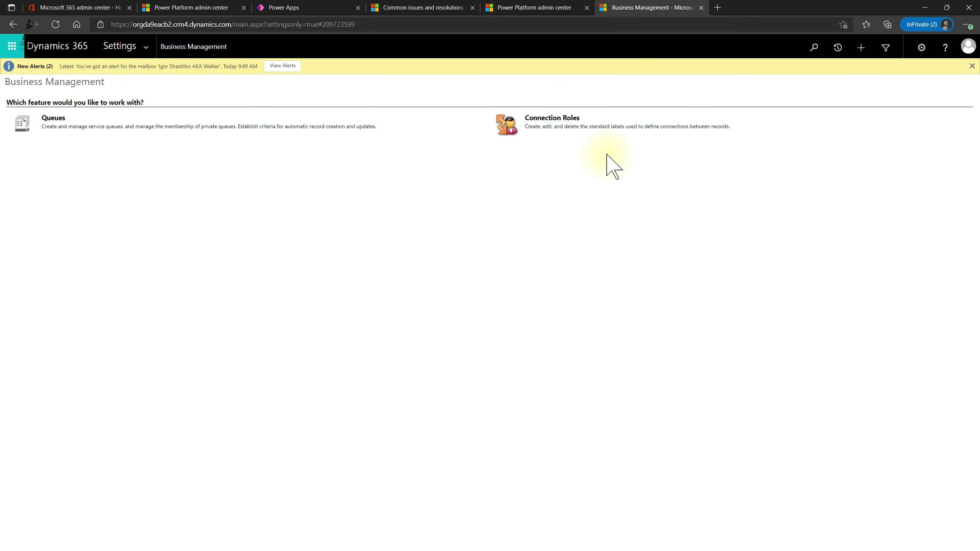
click(540, 9)
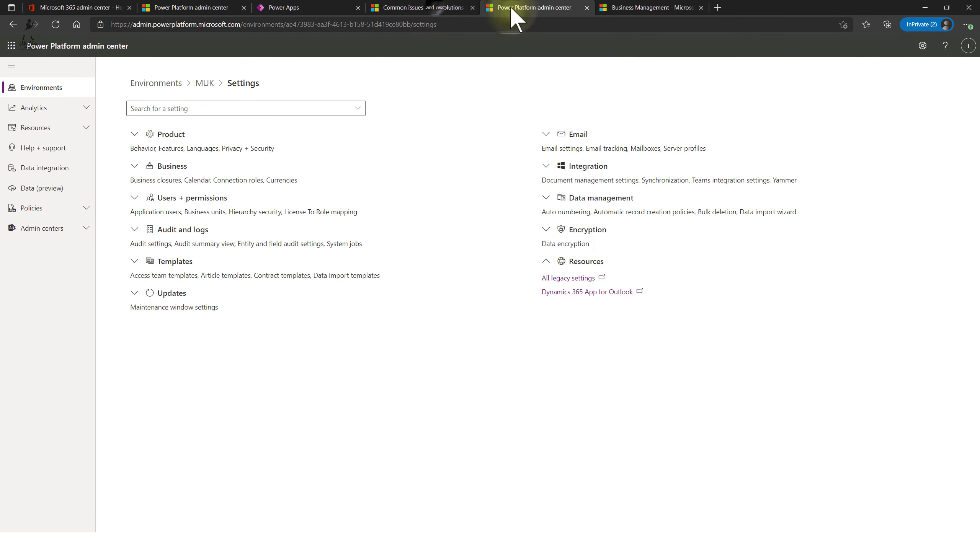
click(436, 7)
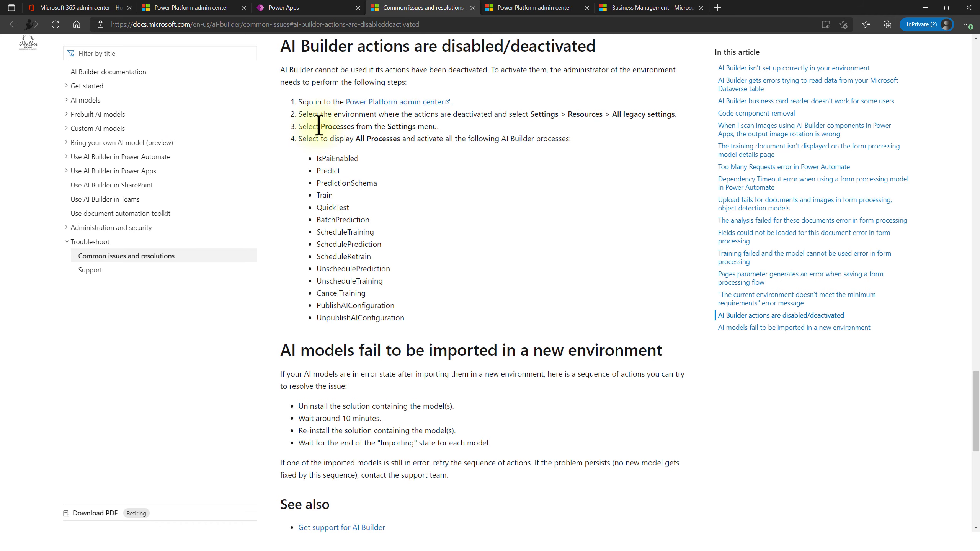
click(563, 8)
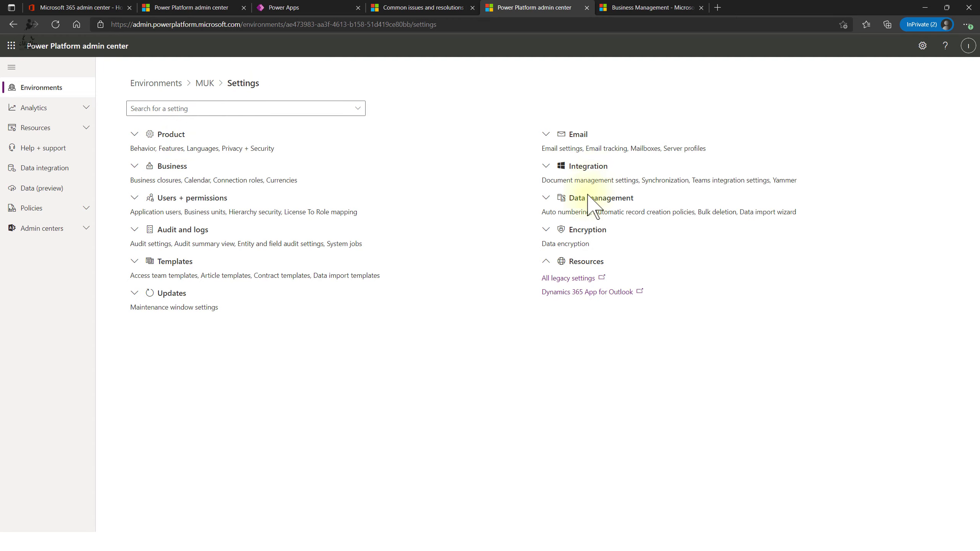
click(651, 8)
- Open Office home from the app launcher and sign in, then return to the MUK Settings page
click(14, 48)
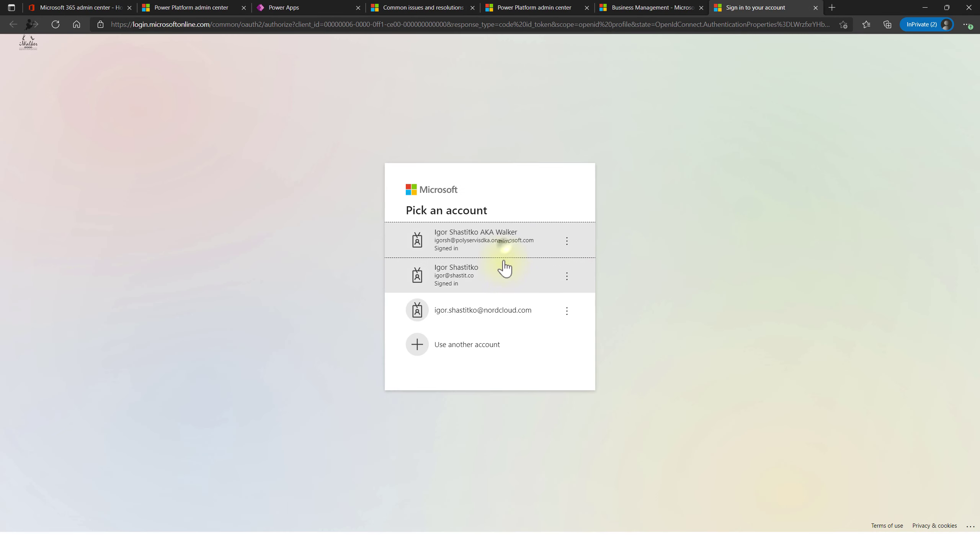
click(503, 268)
click(655, 6)
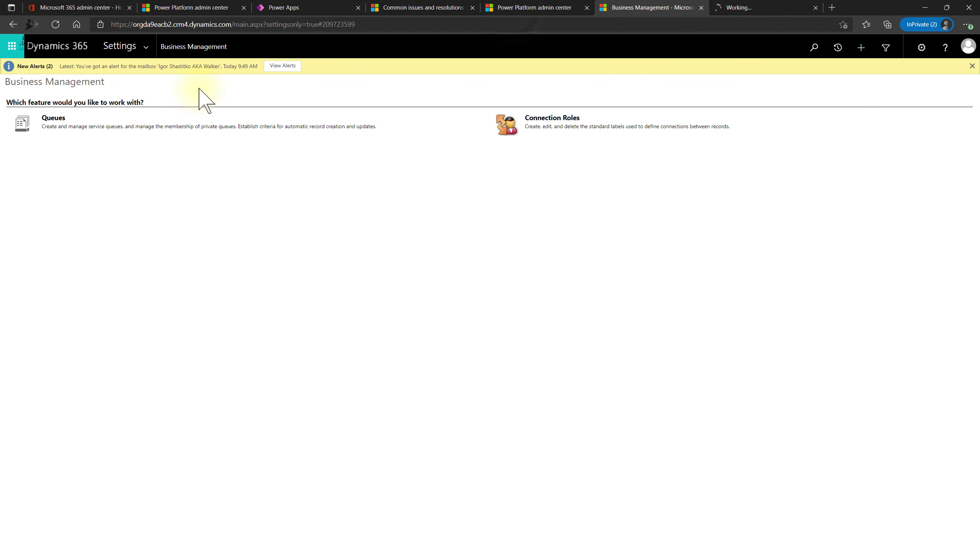
click(512, 11)
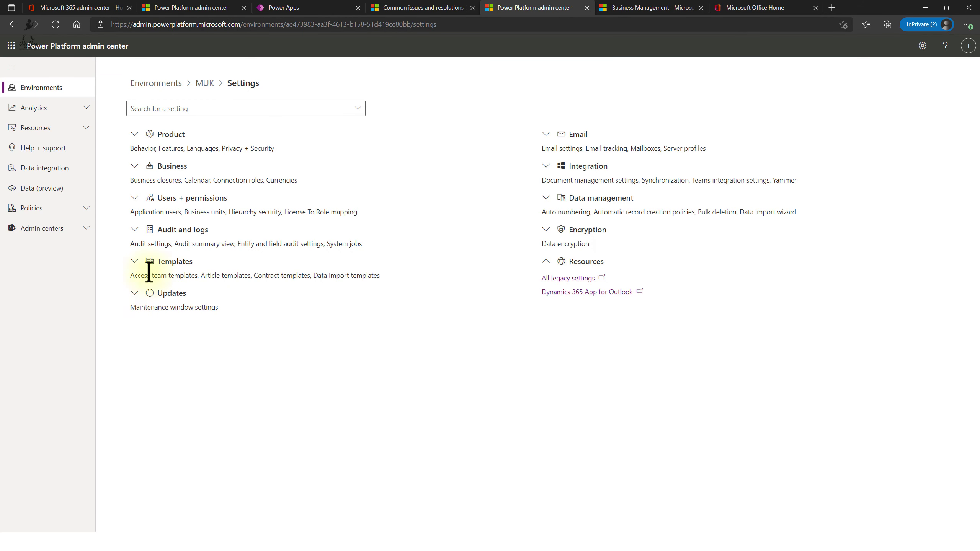
- Expand the Users + permissions, Business and Product settings groups
click(134, 199)
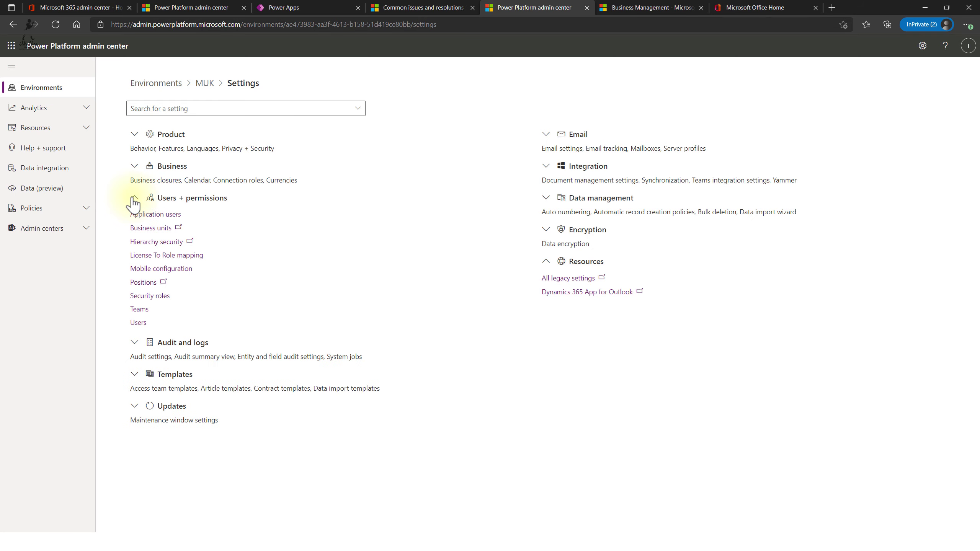
click(134, 166)
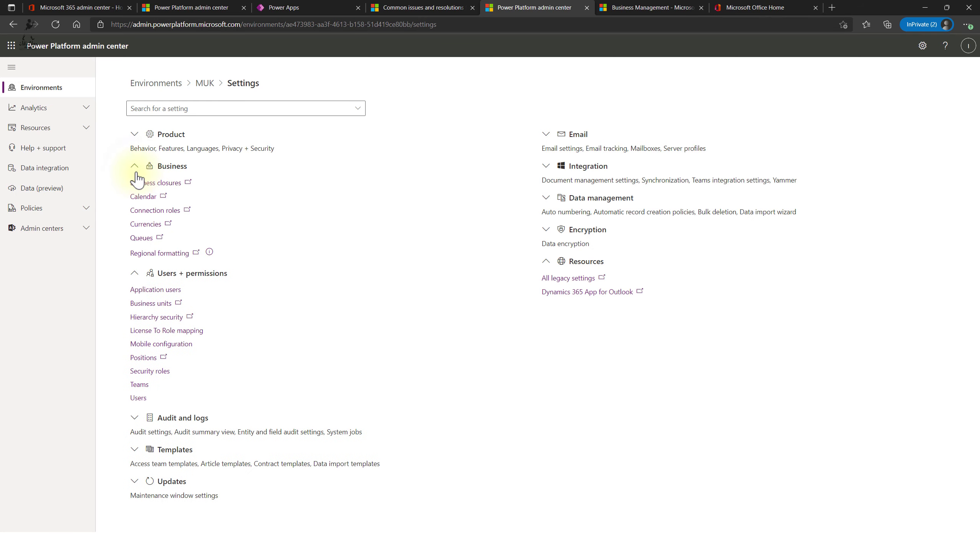
click(134, 134)
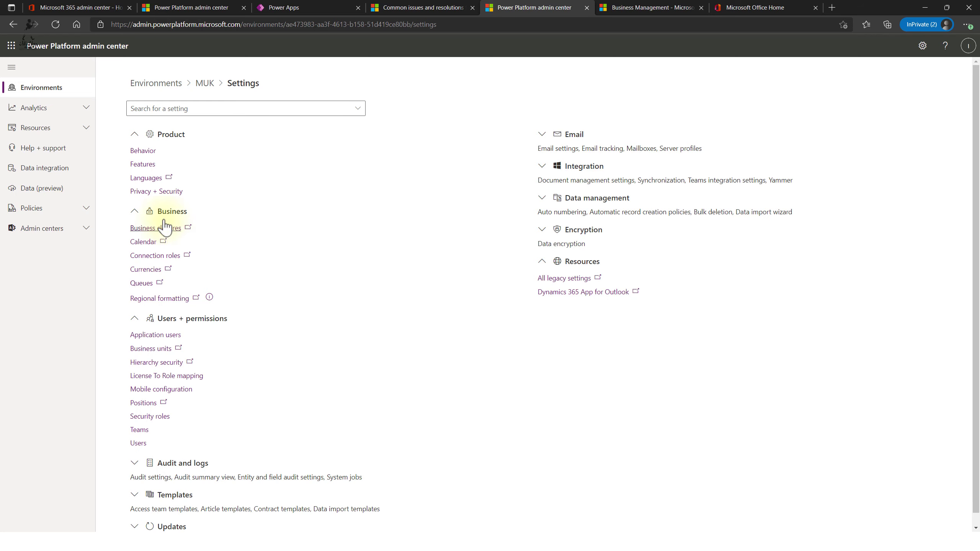
- Go back to the docs article and scroll to 'AI Builder actions are disabled/deactivated'
click(407, 9)
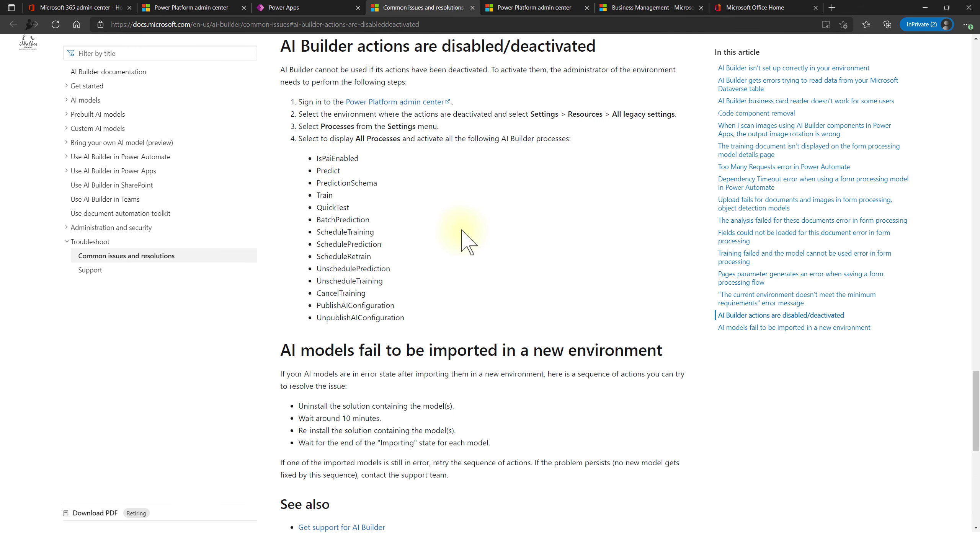
scroll(461, 231, up, 1)
scroll(386, 197, up, 1)
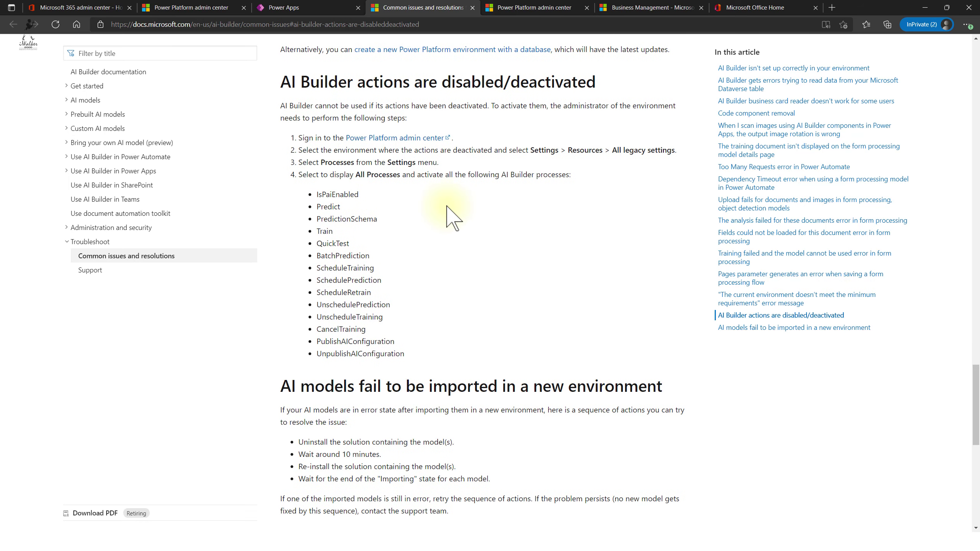
scroll(424, 211, up, 6)
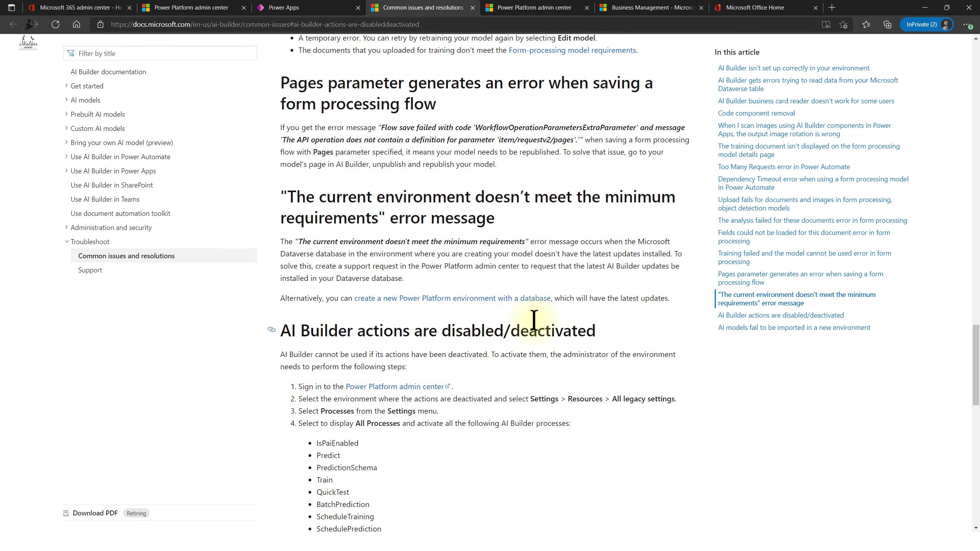
scroll(643, 336, up, 20)
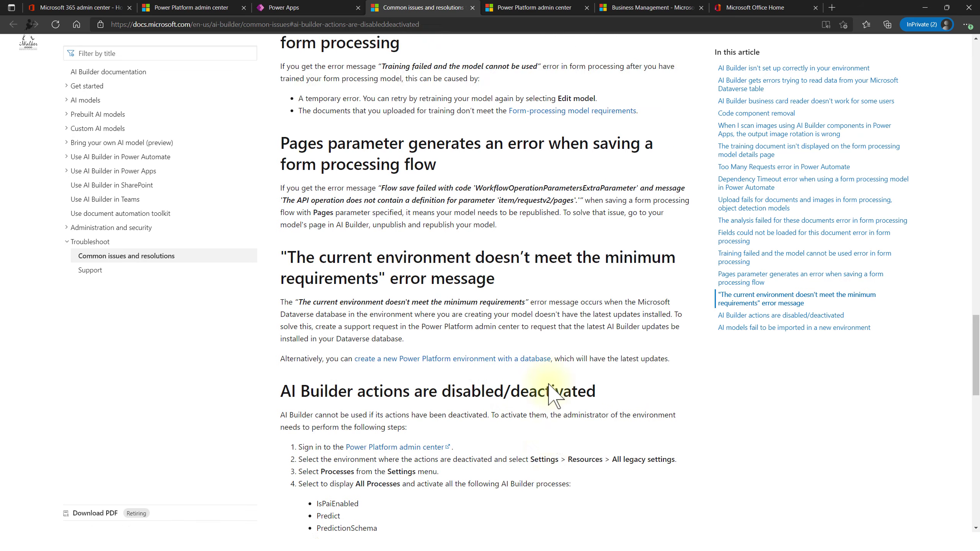
scroll(551, 394, up, 10)
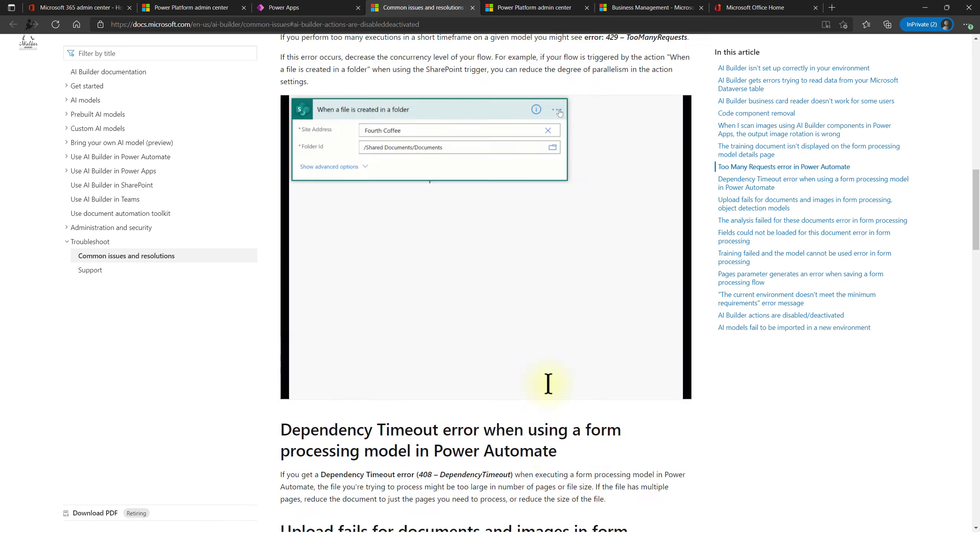
key(End)
scroll(554, 396, up, 8)
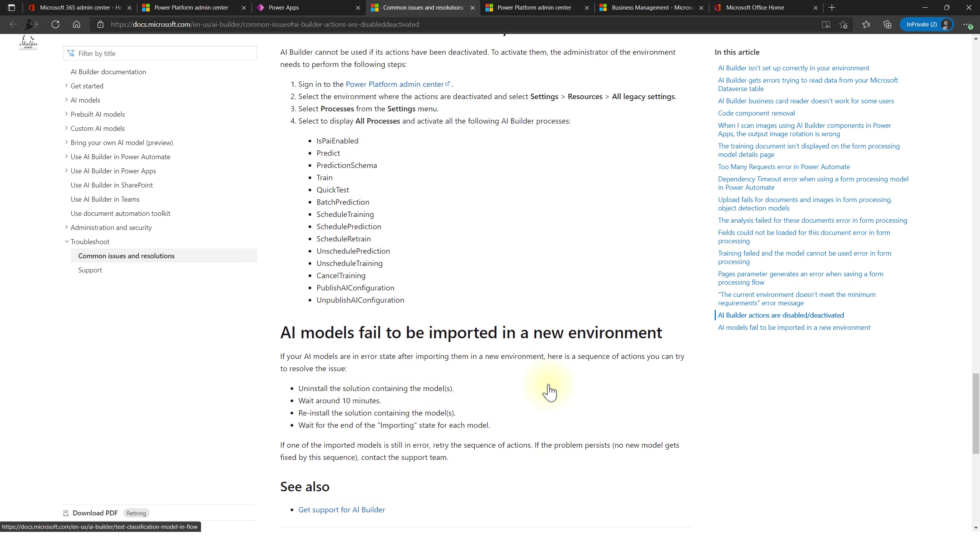
scroll(550, 392, up, 1)
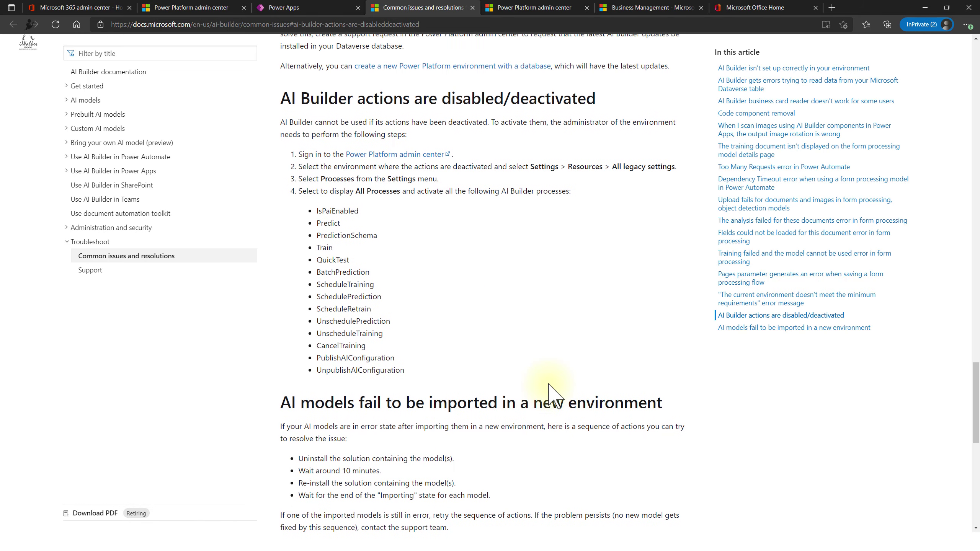
- Switch Power Apps to the polyservisdka (default) environment and load the AI Builder Build page
click(289, 8)
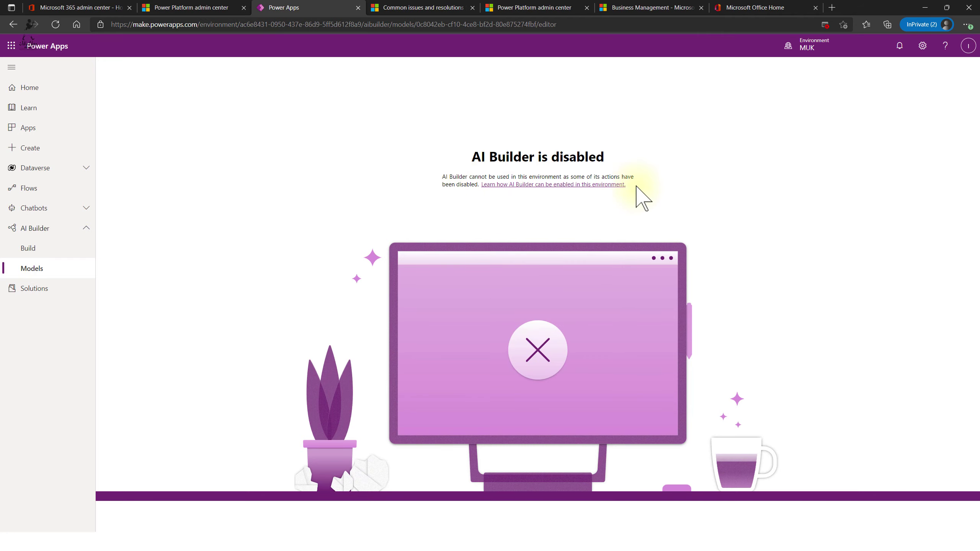
click(49, 97)
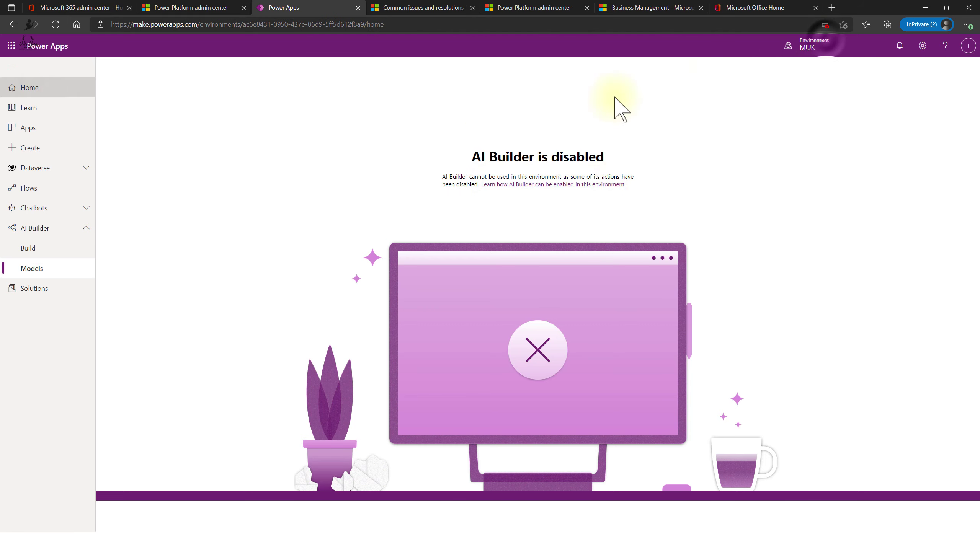
click(814, 45)
click(887, 147)
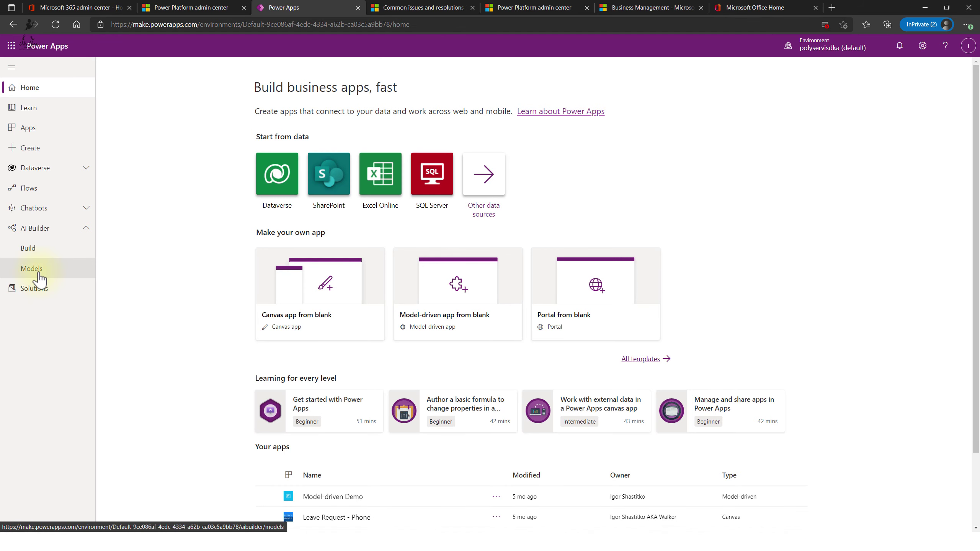
click(46, 250)
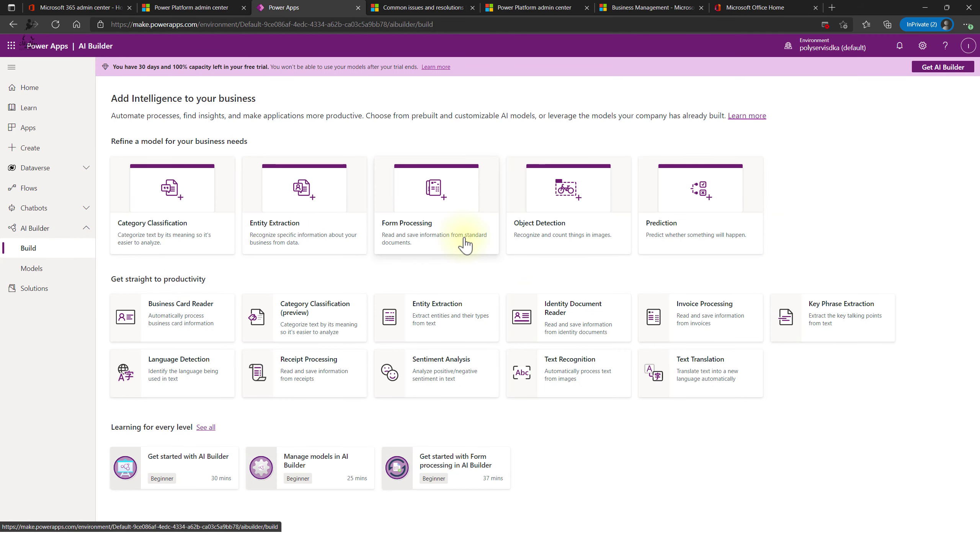
- Create a new Form Processing AI model named myTest
click(434, 209)
click(680, 204)
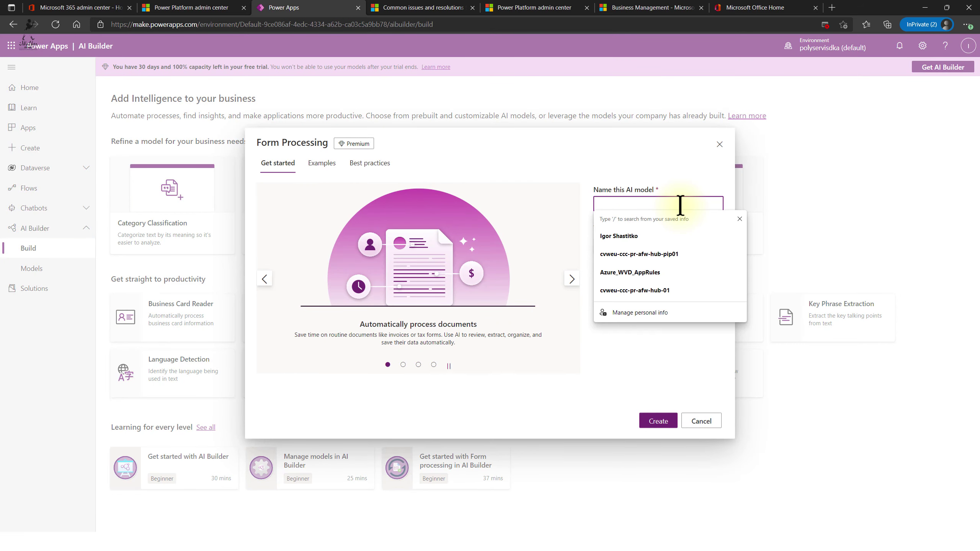
text(myTest)
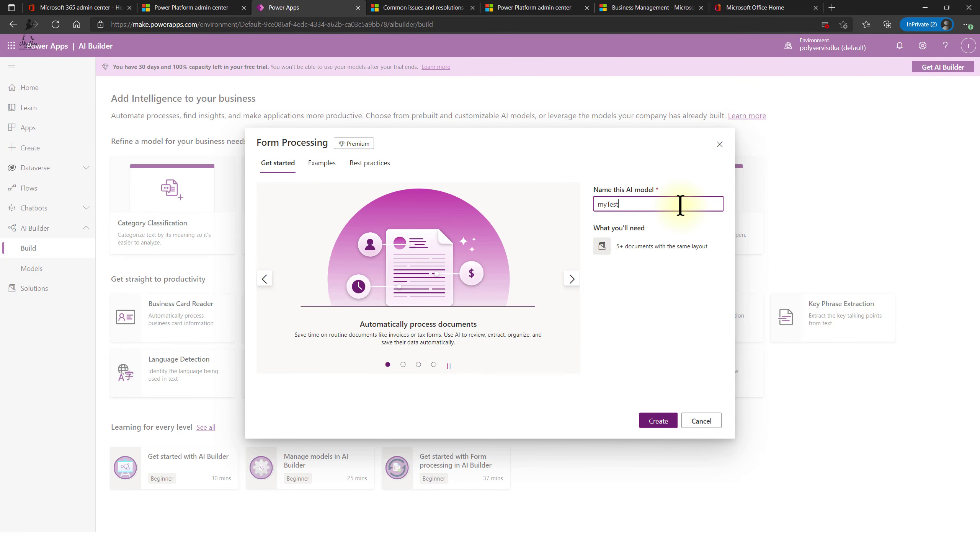
click(658, 421)
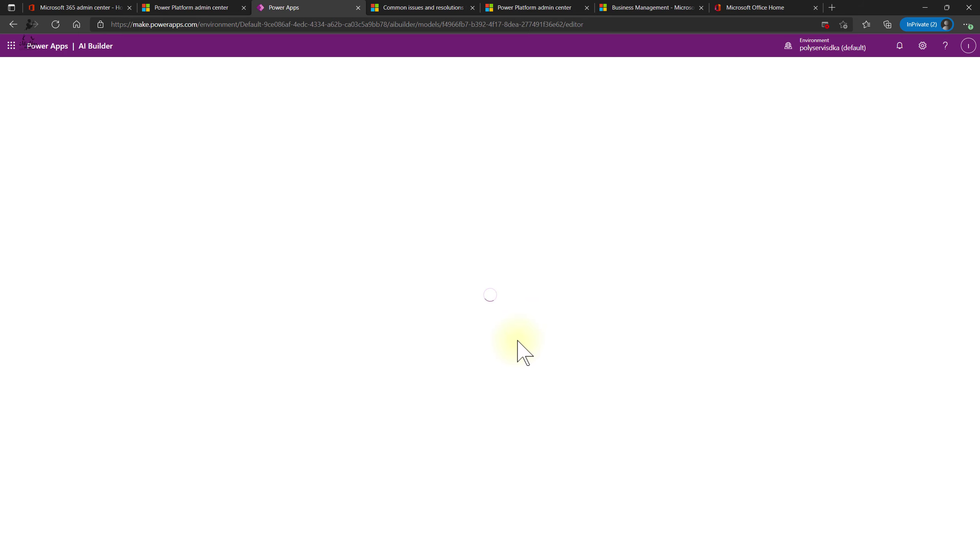
- Add ID and Date as text fields to extract
click(174, 144)
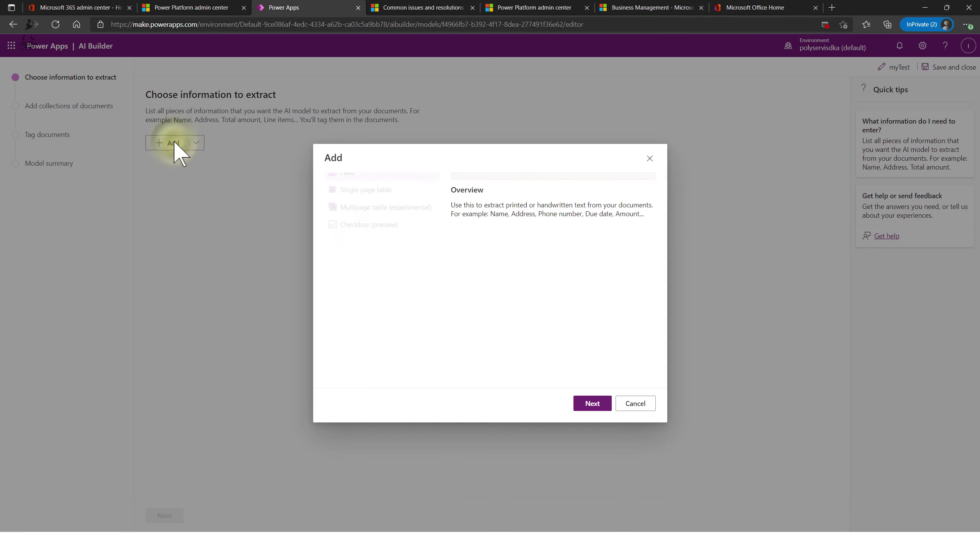
click(591, 405)
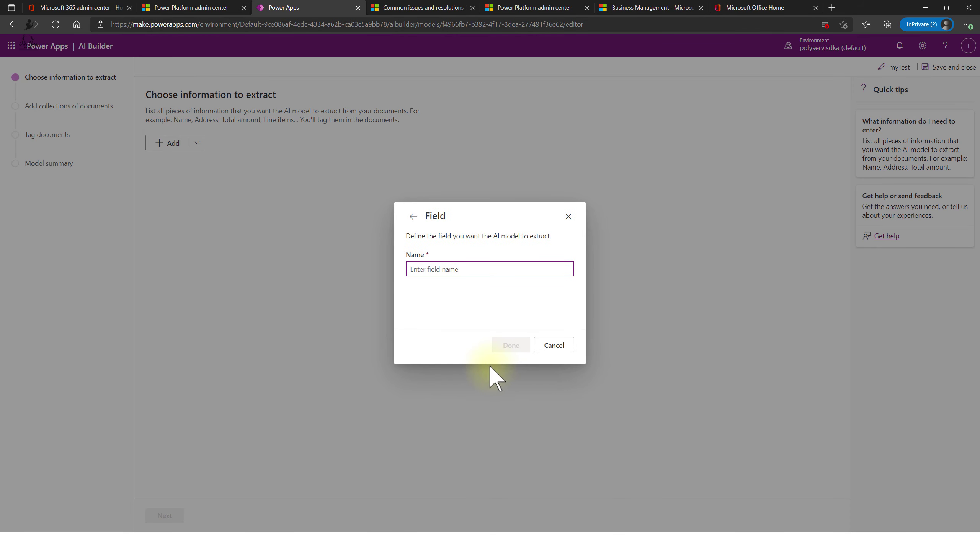
click(511, 345)
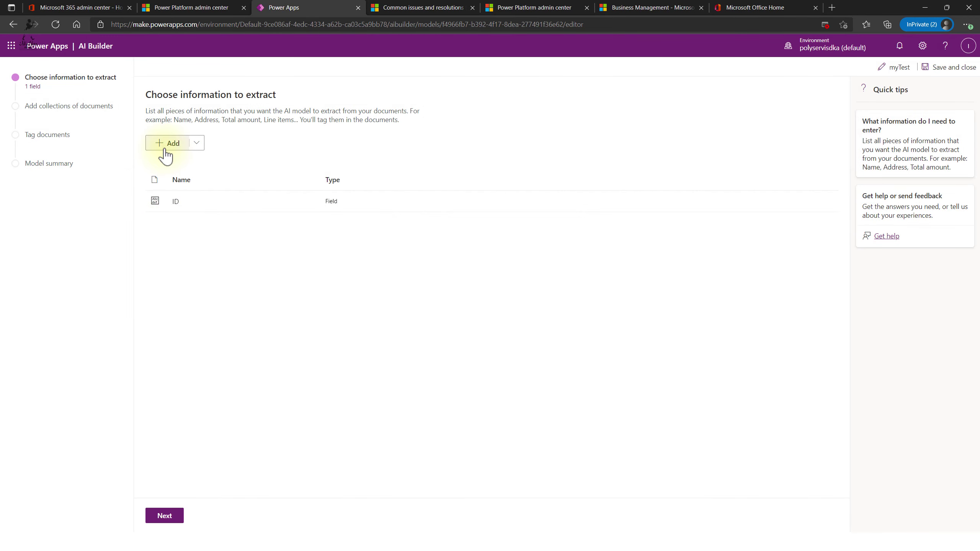
click(166, 149)
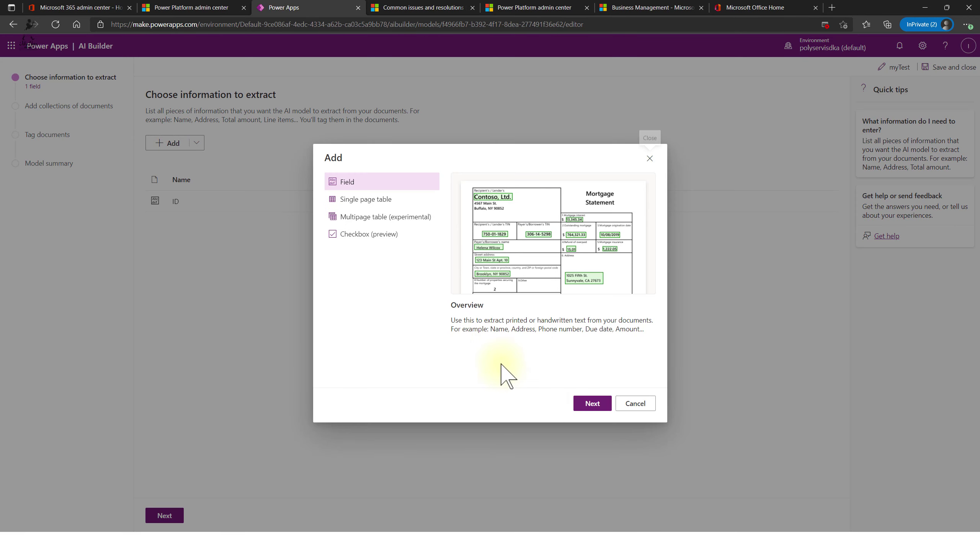
click(589, 406)
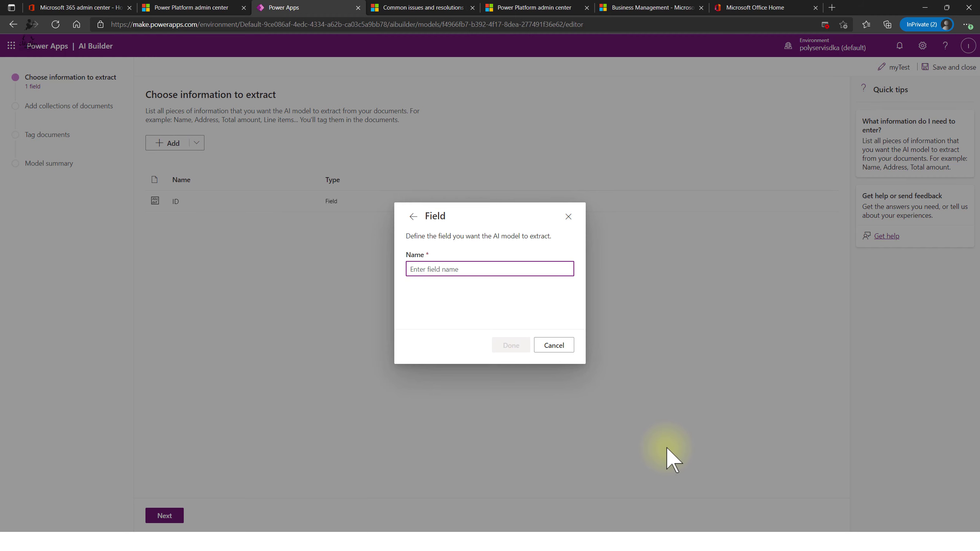
text(Date)
click(509, 348)
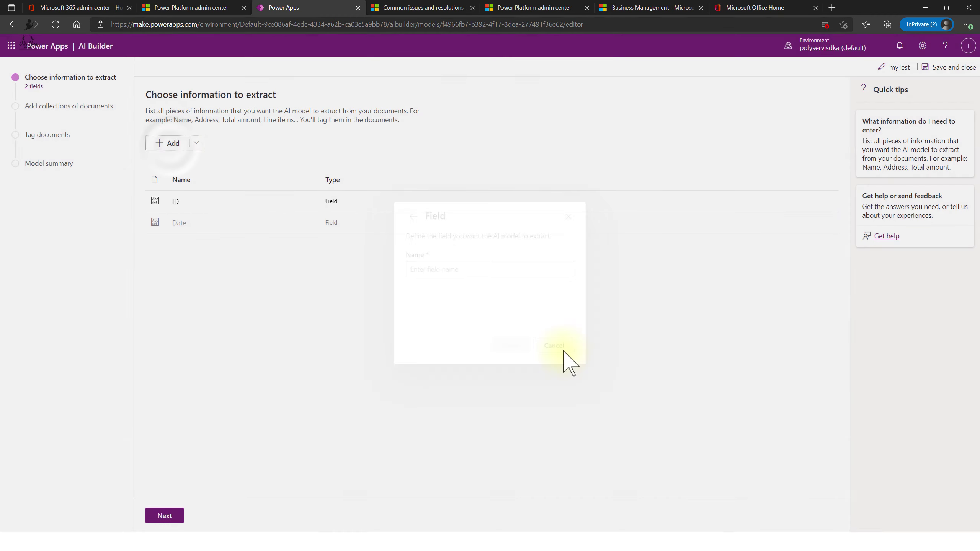
- Add a Summa text field and continue to adding document collections
click(164, 143)
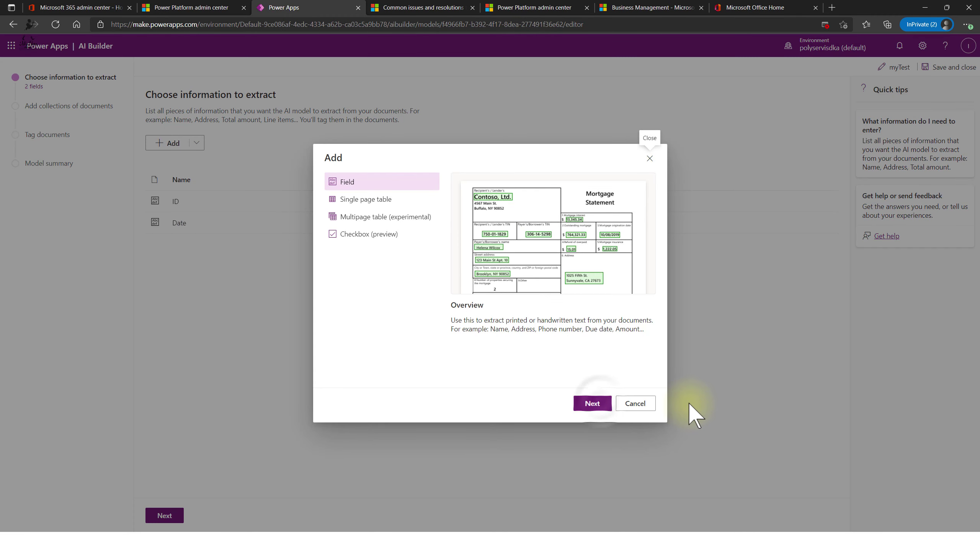
click(596, 404)
text(Summa)
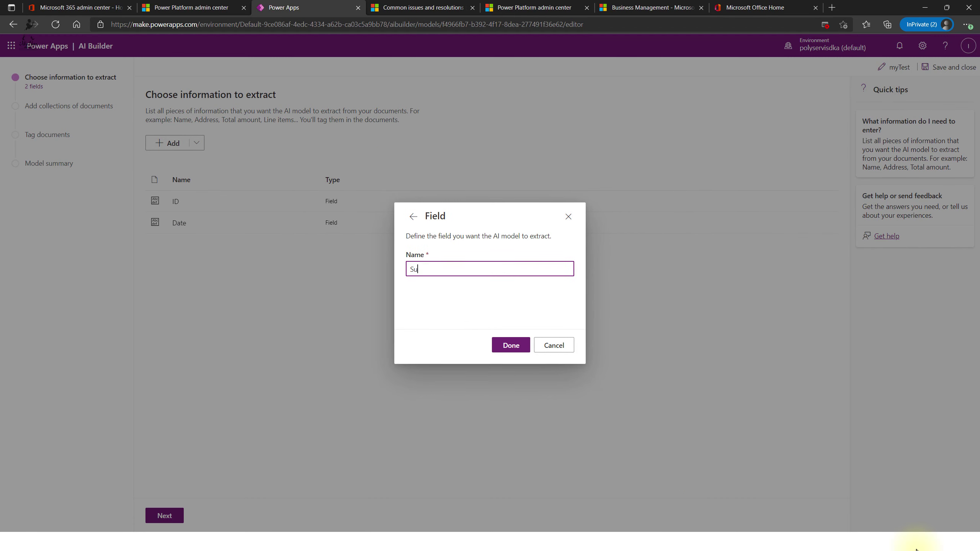
click(502, 348)
click(162, 516)
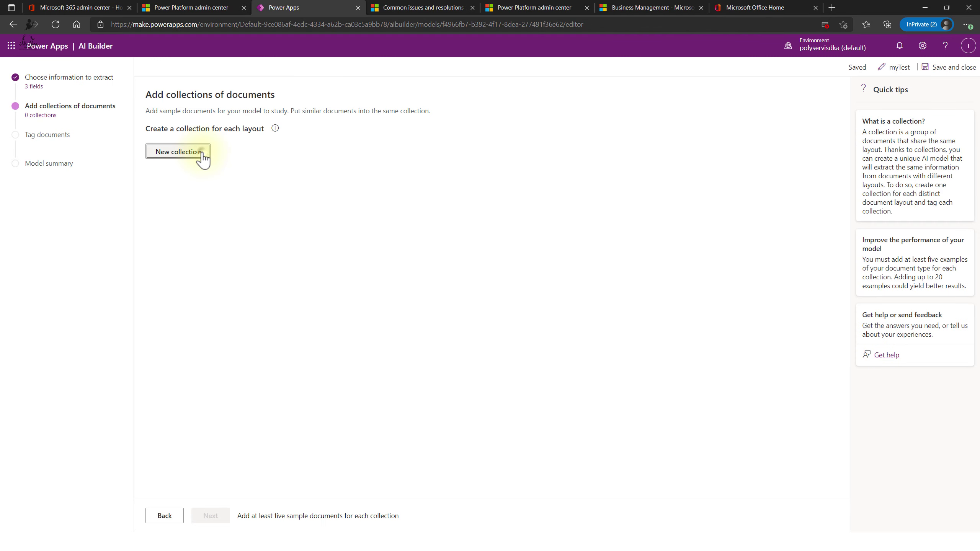
- Create Collection 1 and upload five sample invoice PDFs from local storage into it
click(200, 153)
click(226, 243)
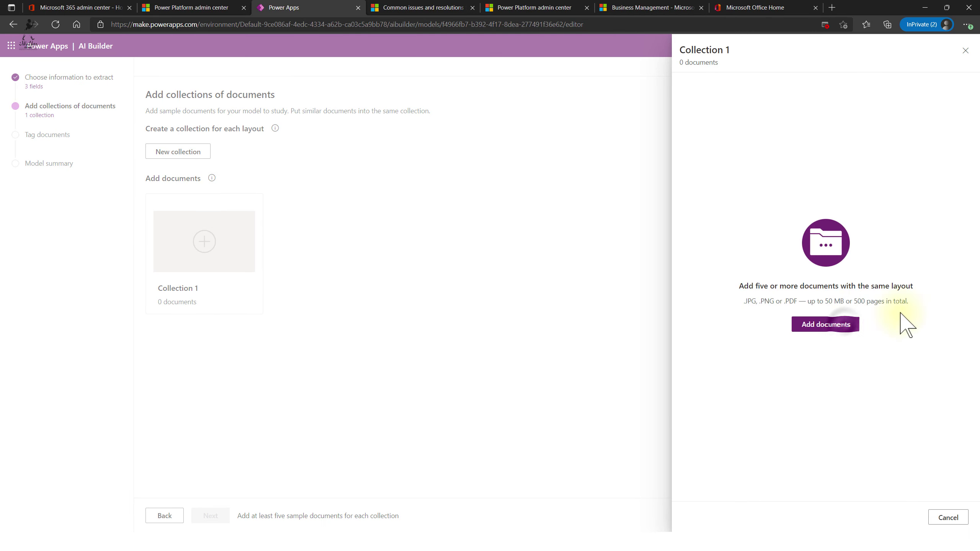
click(846, 334)
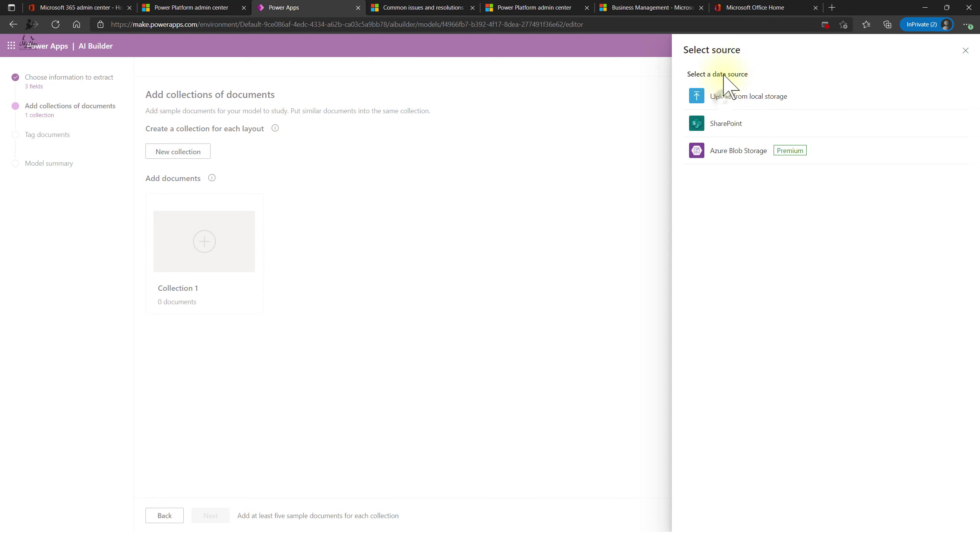
click(726, 96)
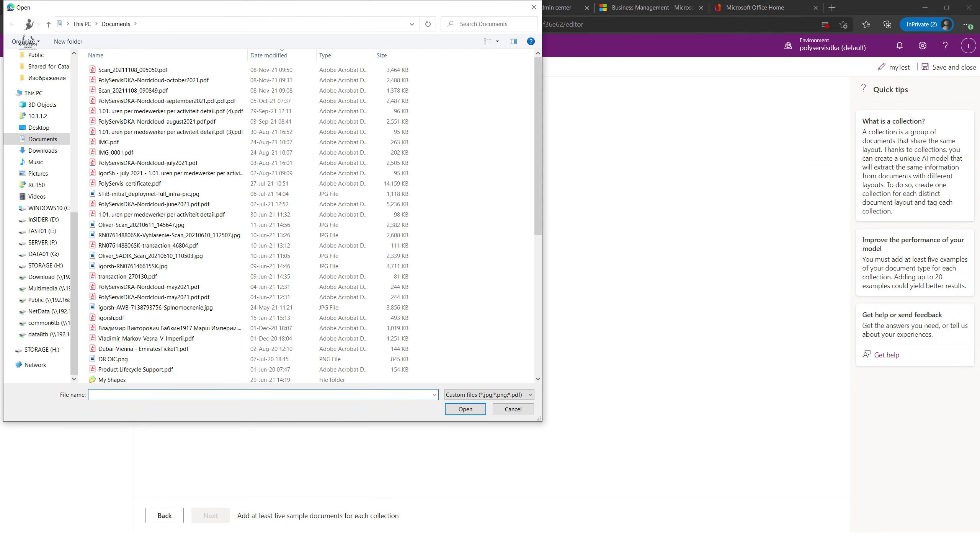
key(Escape)
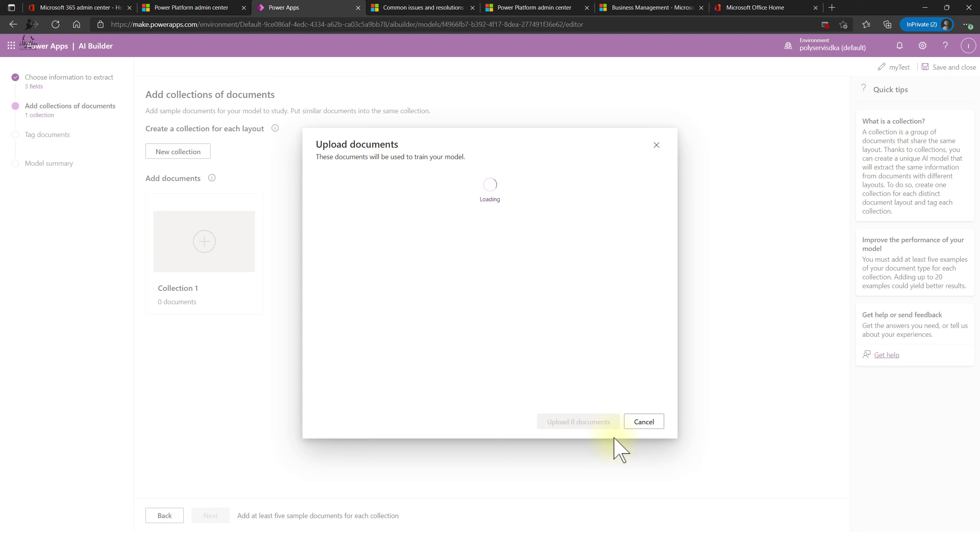
click(594, 423)
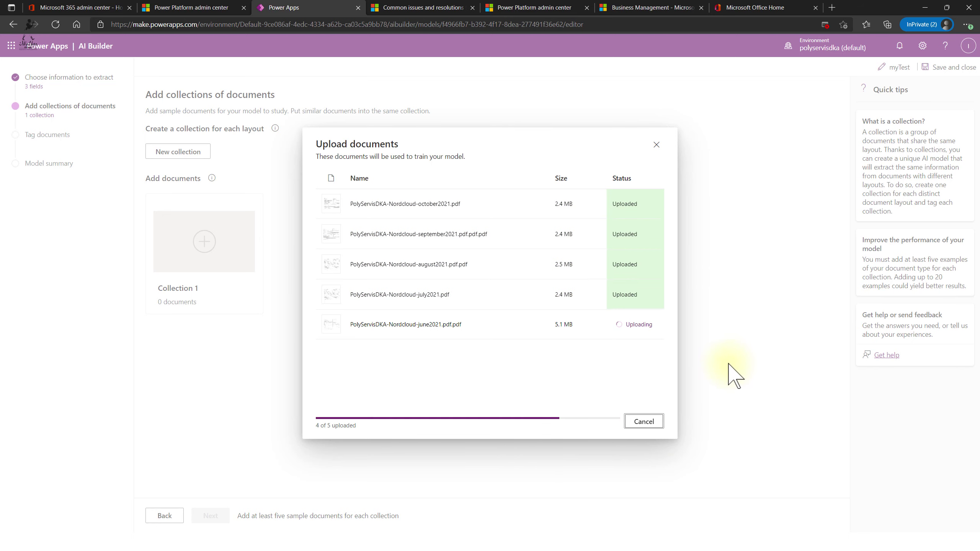
- Finish the upload, advance to Tag documents, and dismiss the guided tour
click(648, 425)
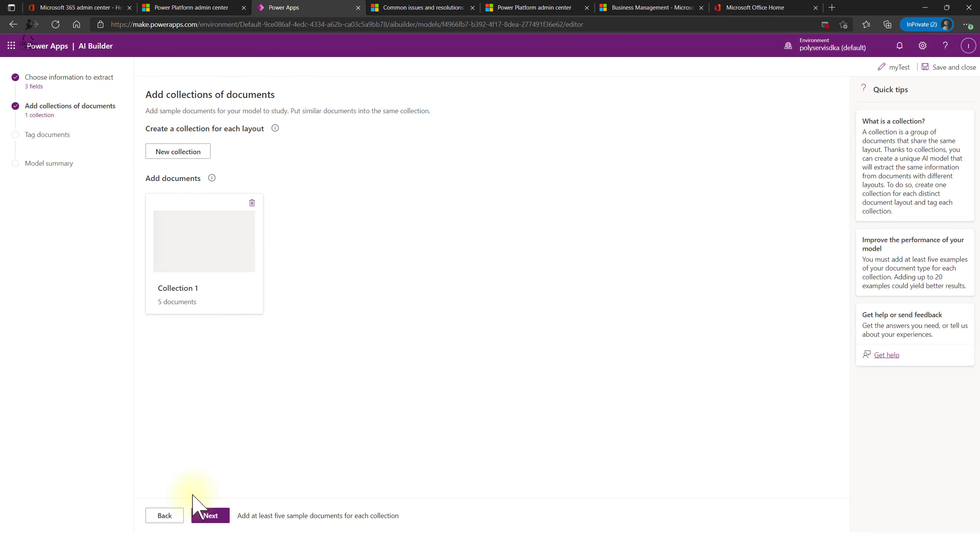
click(214, 518)
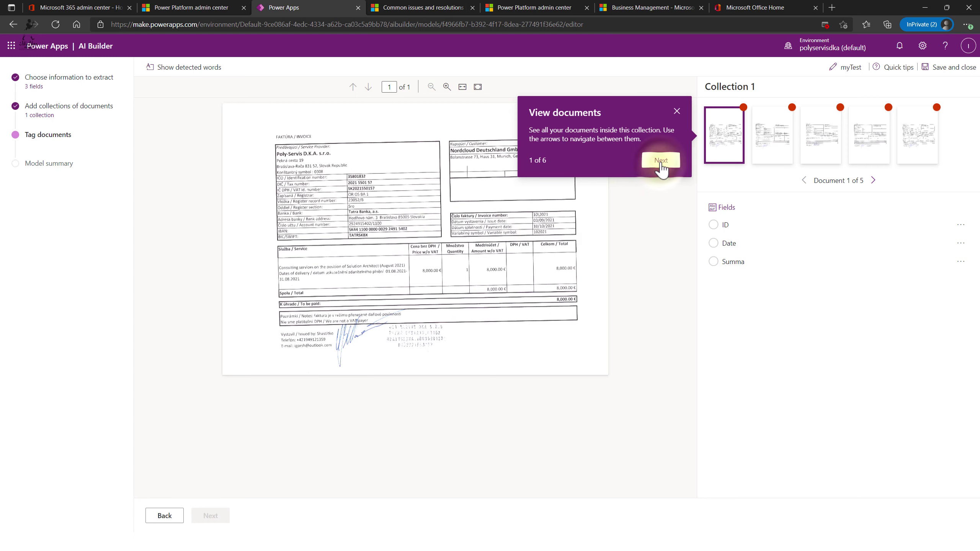
click(660, 160)
click(667, 263)
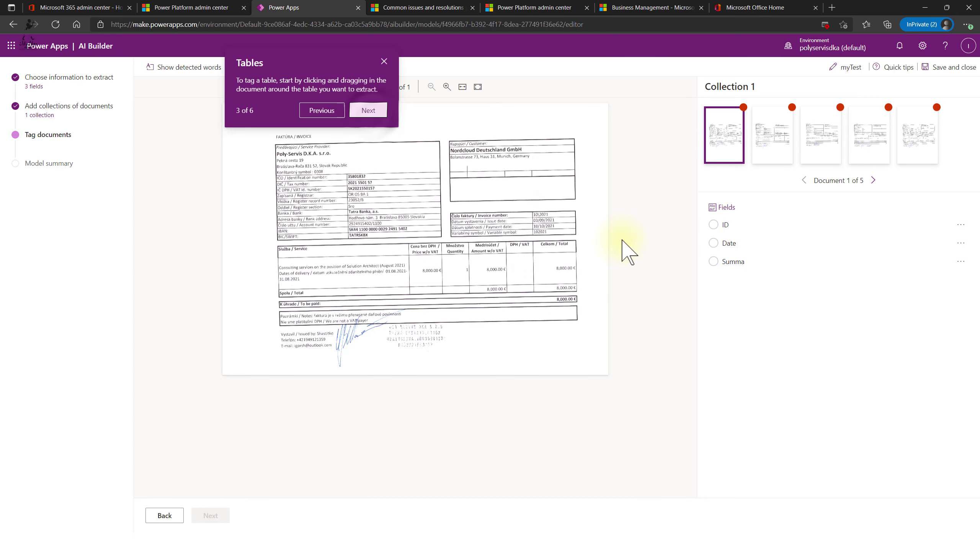
click(369, 108)
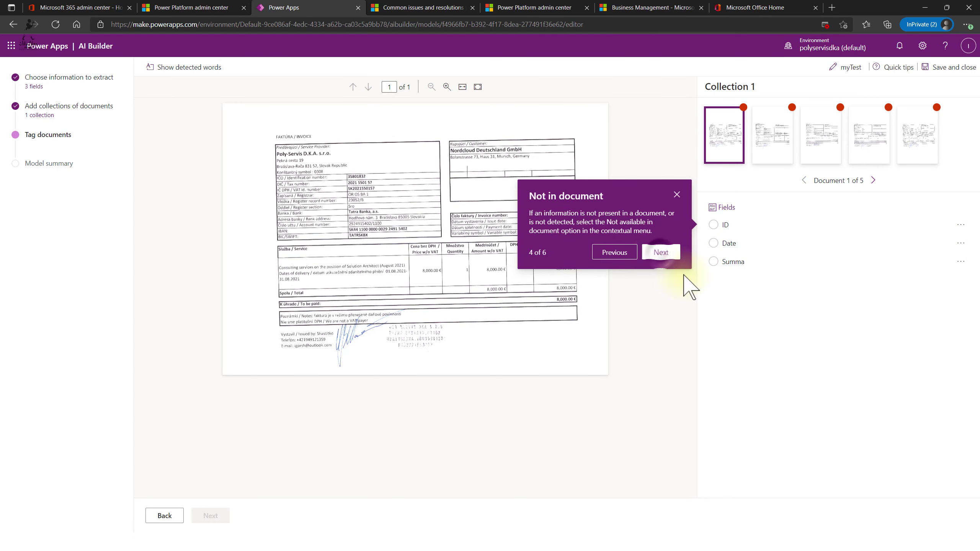
click(661, 252)
click(380, 103)
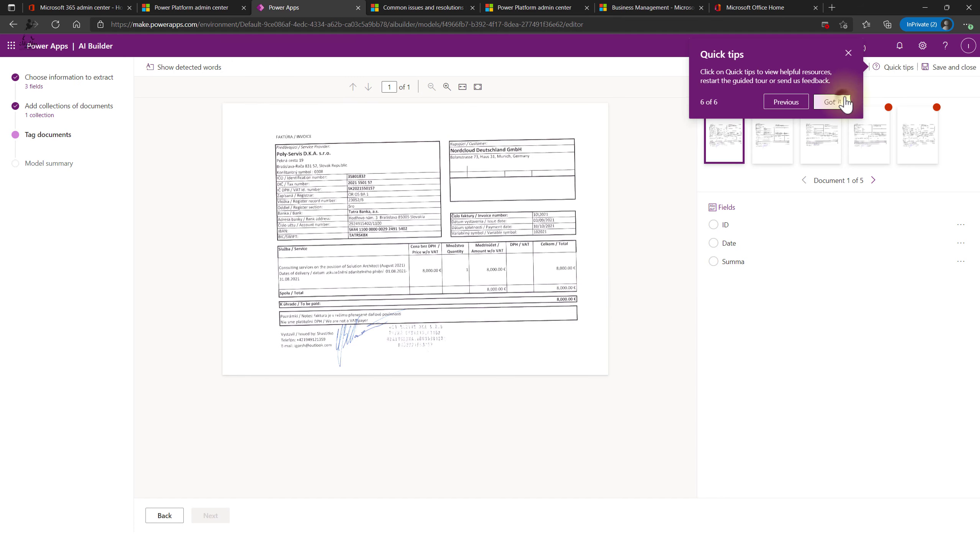
click(833, 102)
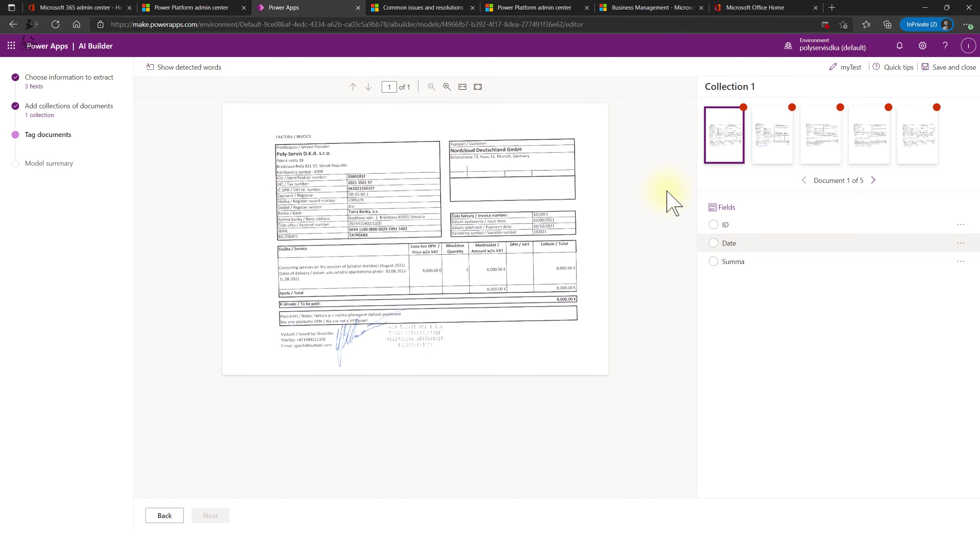
- On the first invoice, tag 102021 as ID, 10/10/2021 as Date, 8,000.00 as Summa
click(446, 87)
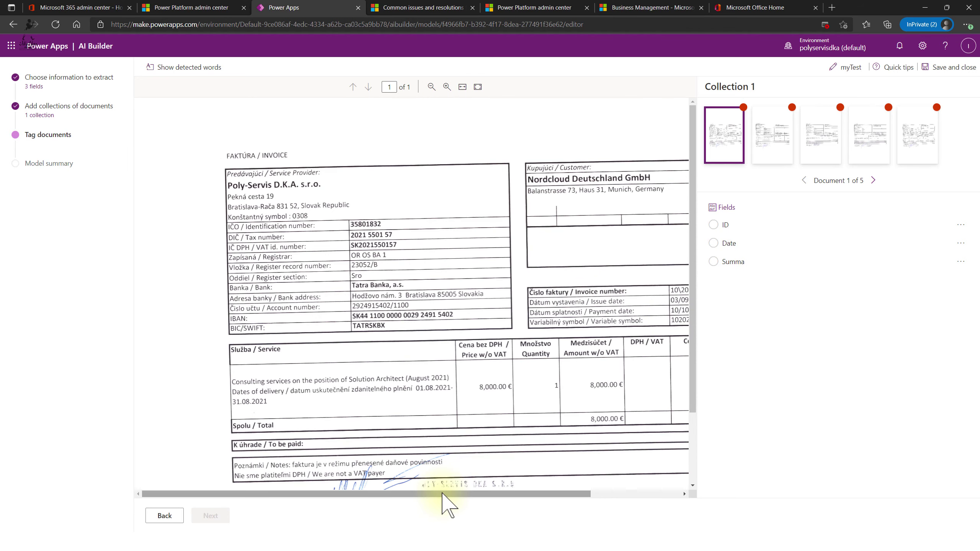
drag(444, 494, 629, 502)
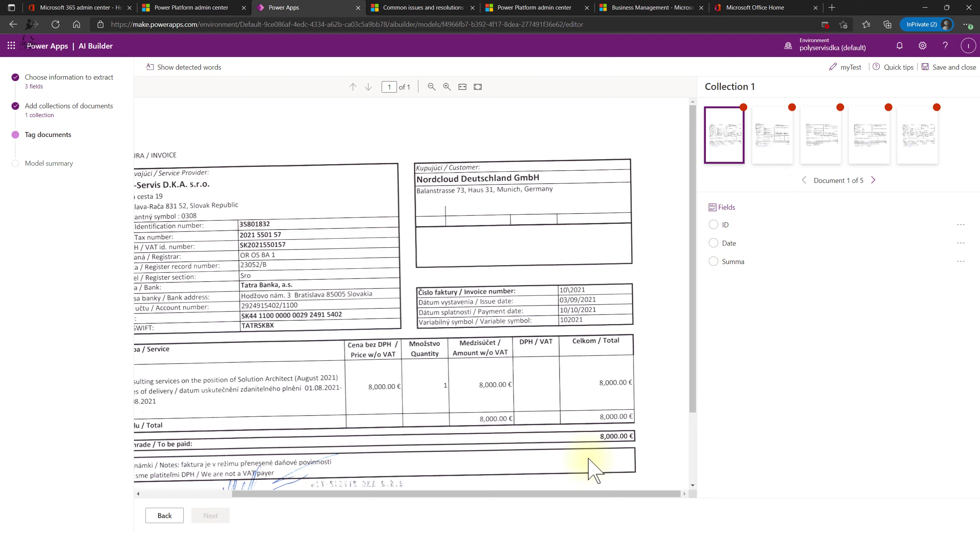
click(208, 70)
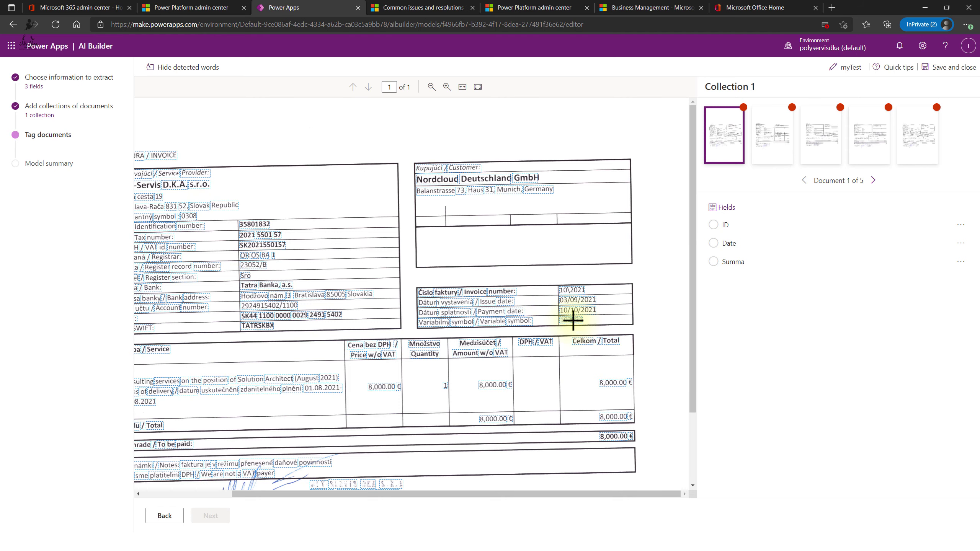
click(573, 320)
click(465, 281)
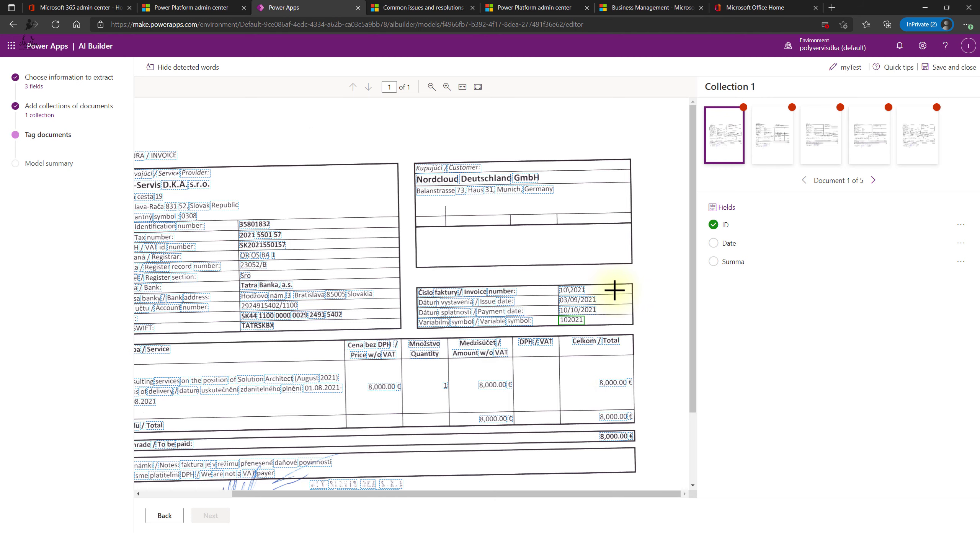
click(578, 309)
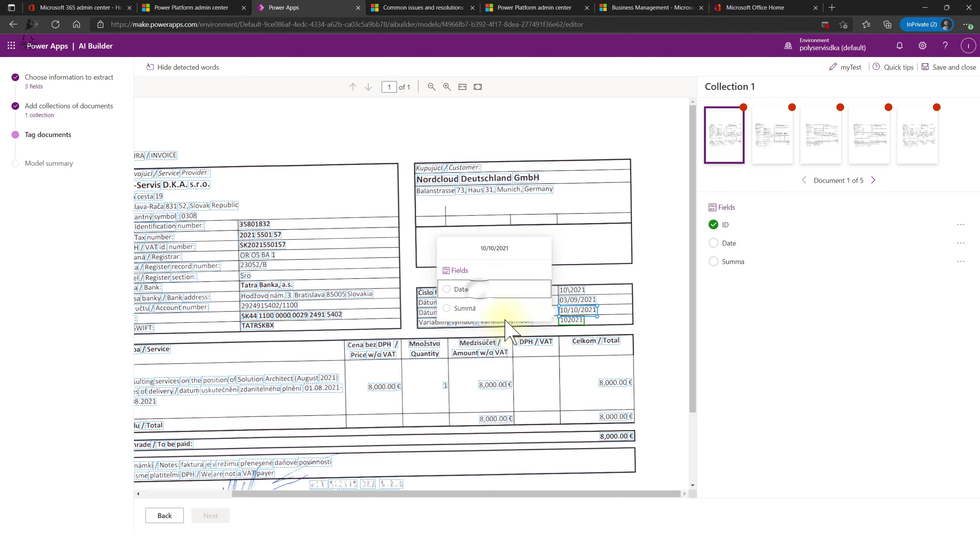
click(468, 289)
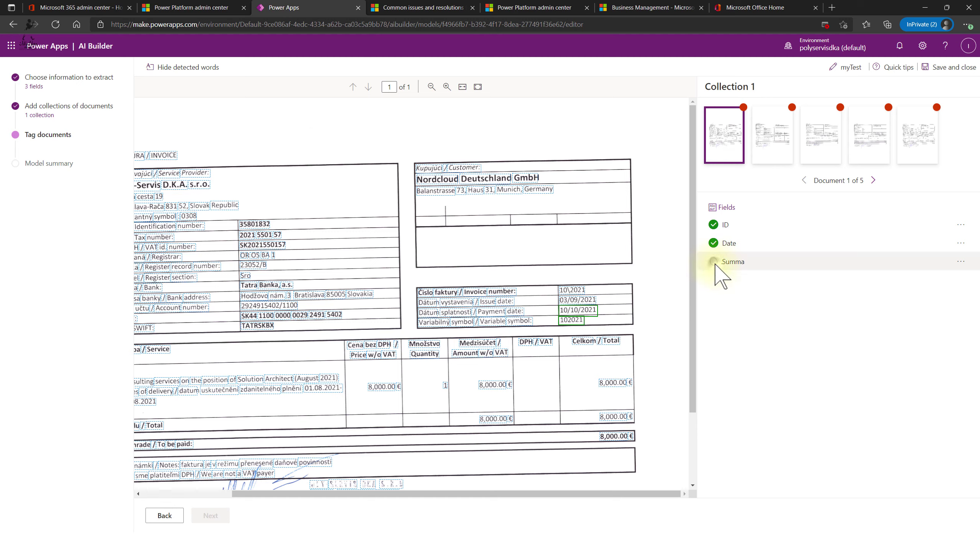
click(616, 436)
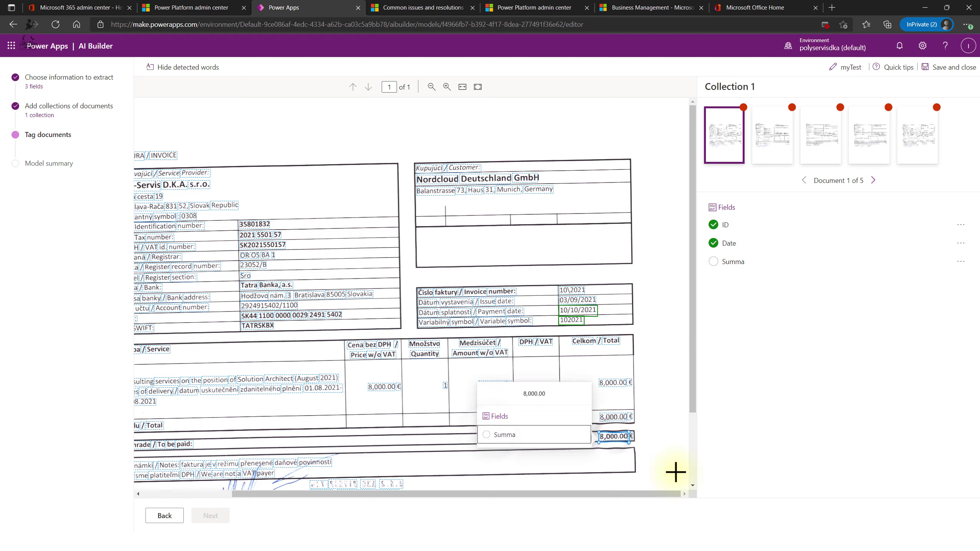
click(487, 434)
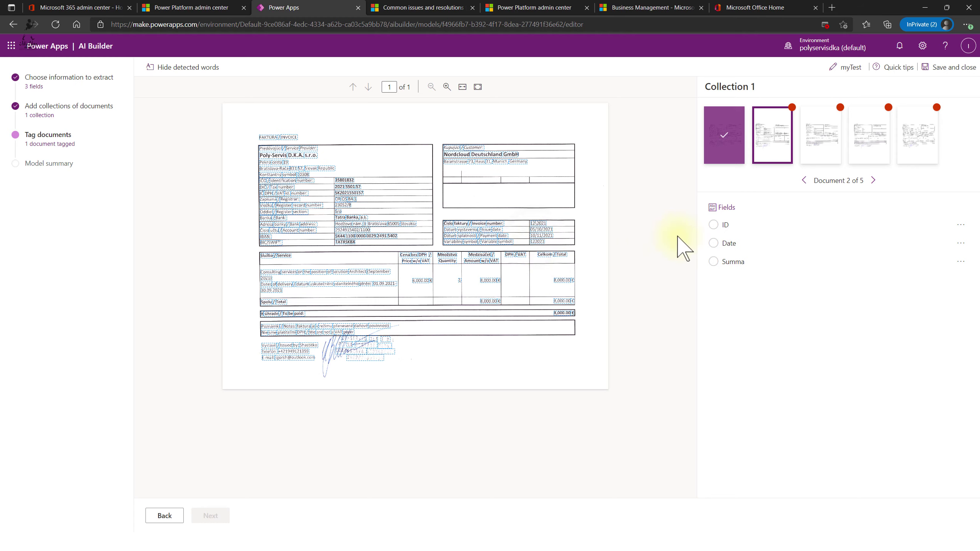
- On the second invoice, tag 122021 as ID, 10/11/2021 as Date, 8,000.00 as Summa
click(537, 241)
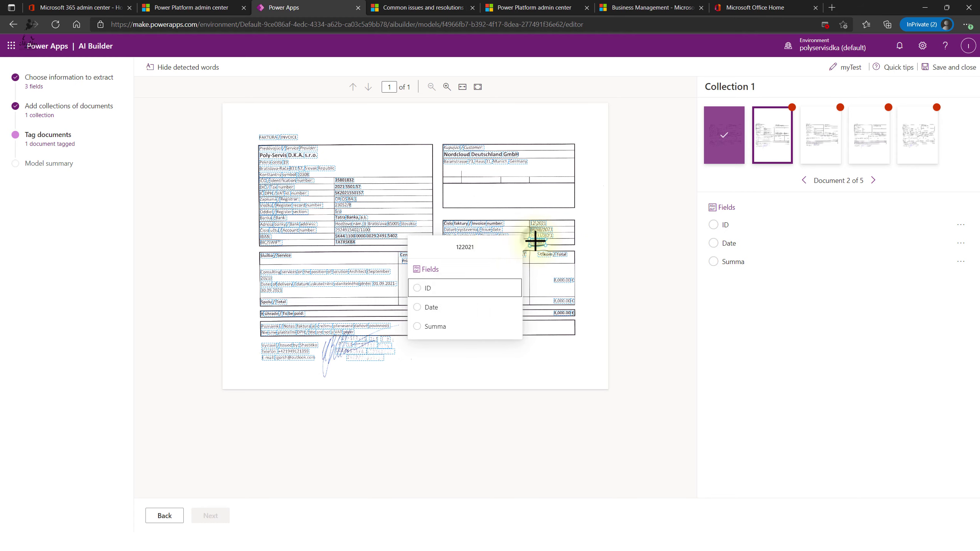
click(449, 288)
click(542, 235)
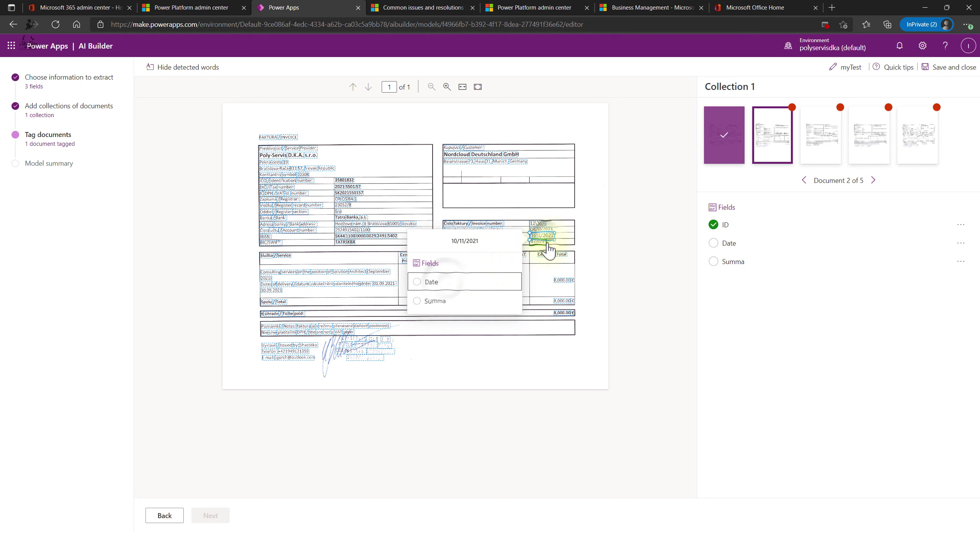
click(444, 287)
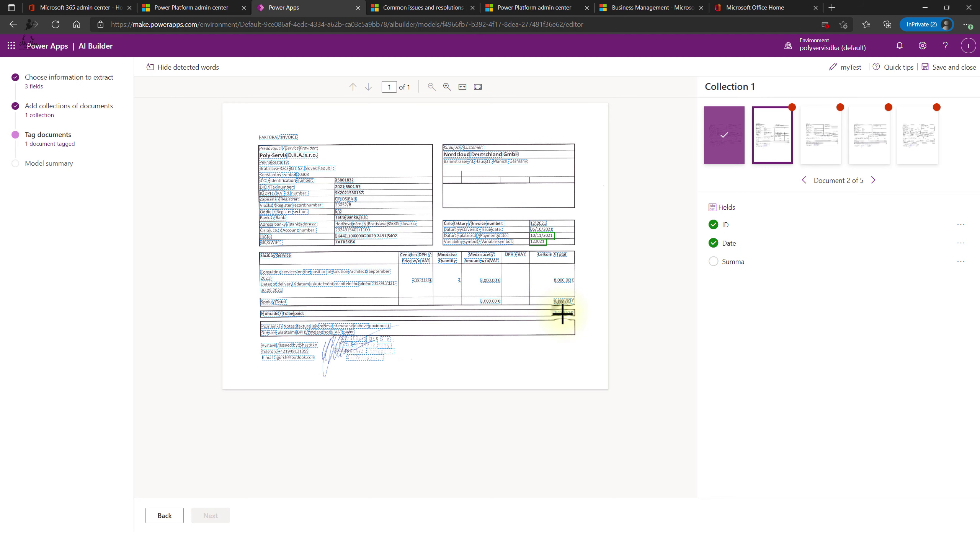
click(561, 313)
click(492, 322)
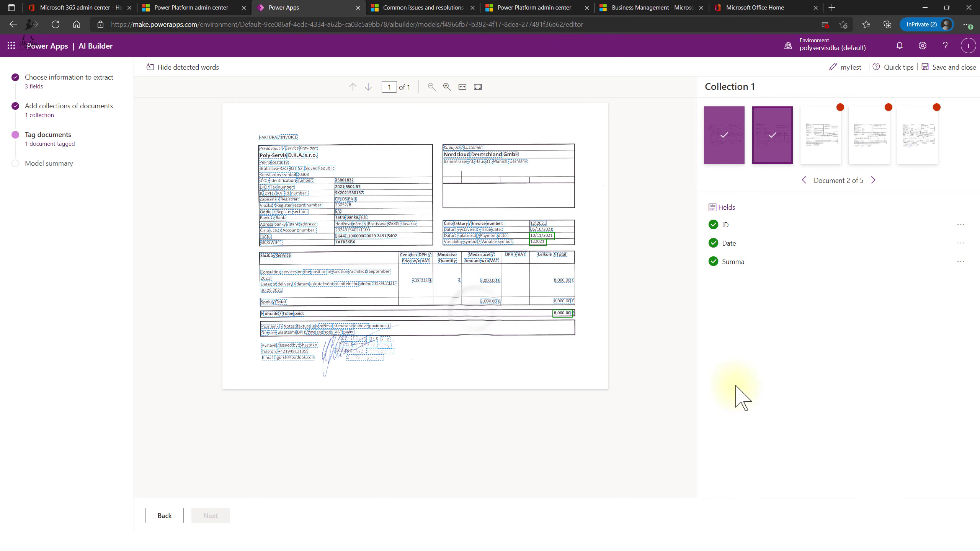
- On the third invoice, tag 142021 as ID, 10/12/2021 as Date, 8,000.00 as Summa
click(820, 135)
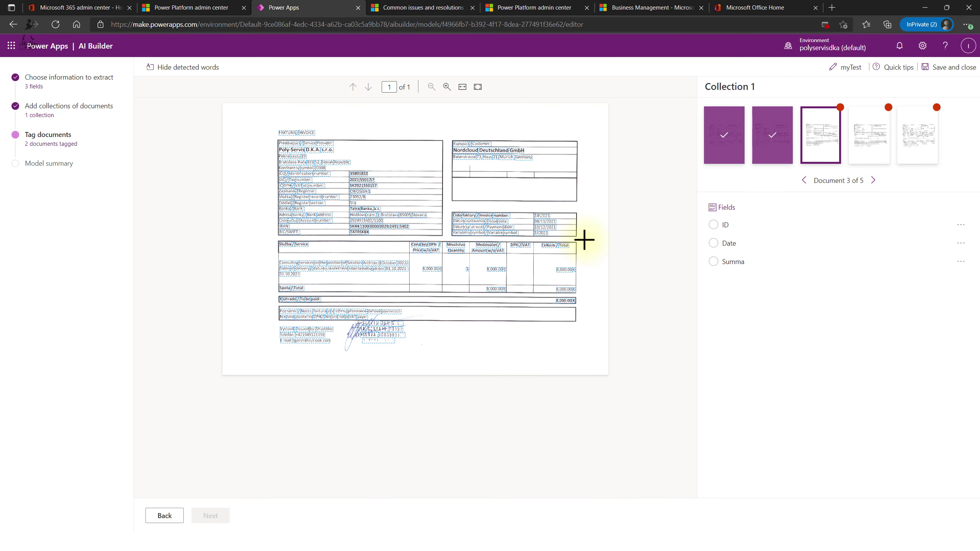
click(544, 234)
click(433, 280)
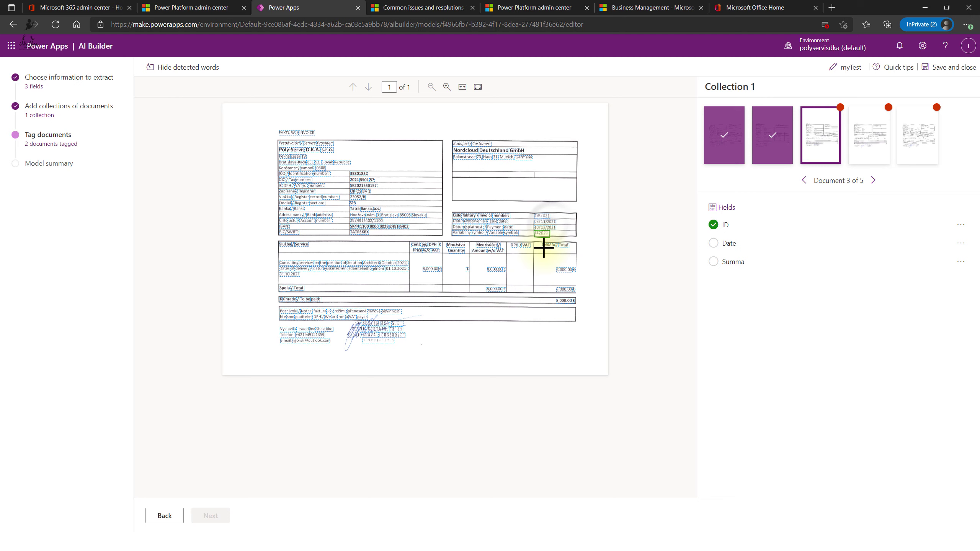
click(552, 227)
click(433, 277)
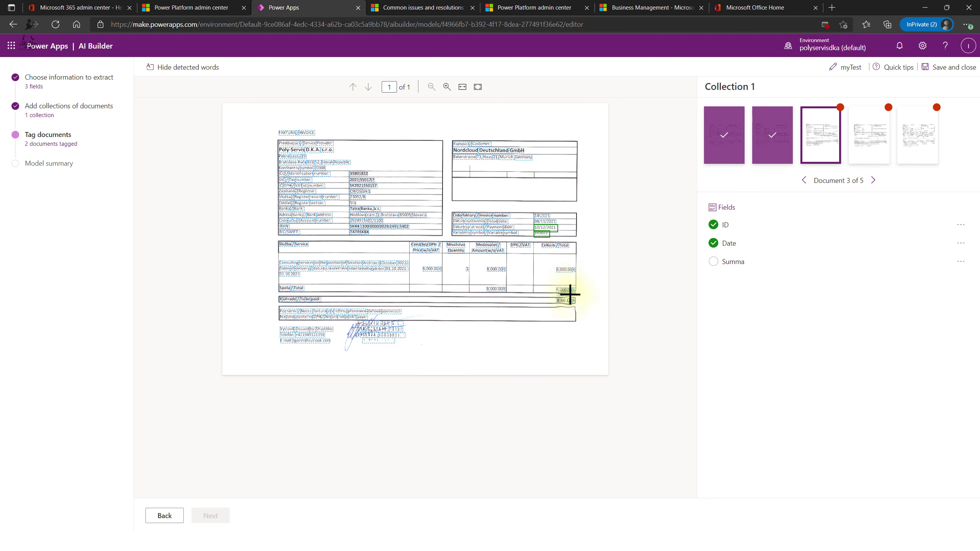
click(570, 298)
click(462, 311)
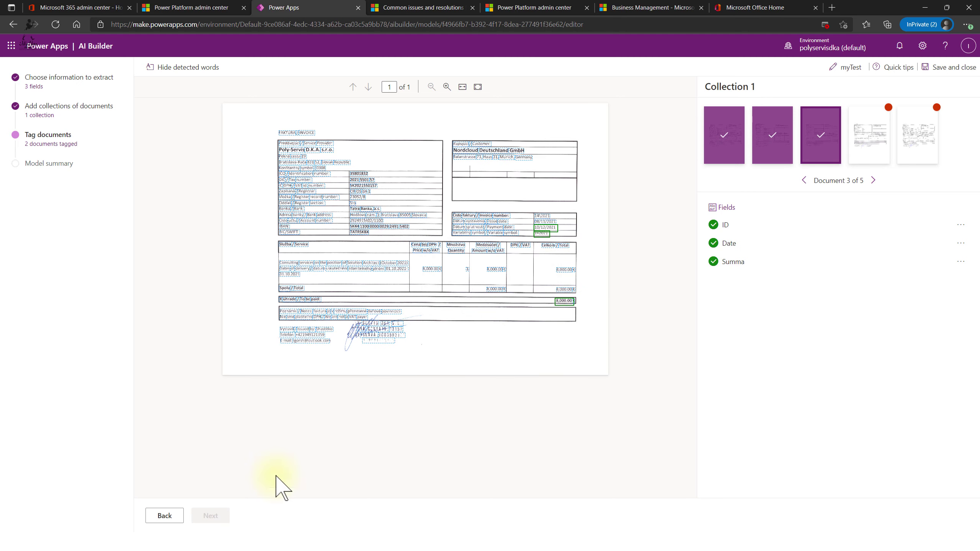
- On the fourth invoice, tag 062021 as ID, its payment date as Date, 8,000.00€ as Summa
click(866, 147)
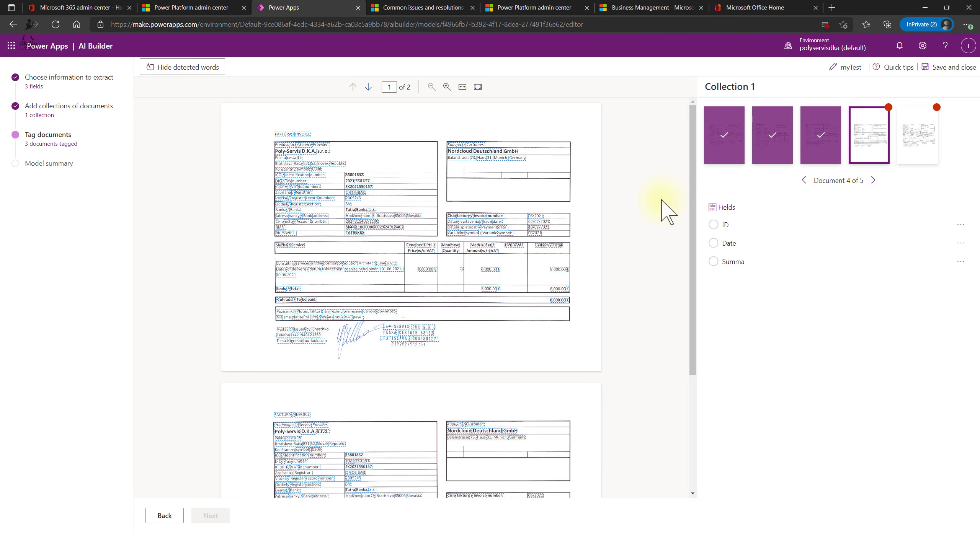
click(537, 233)
click(440, 277)
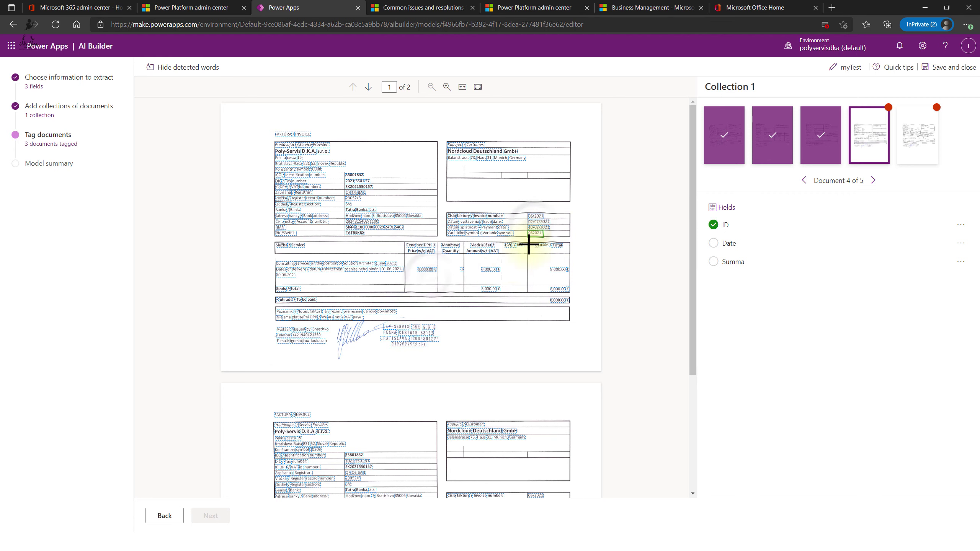
click(539, 227)
click(439, 278)
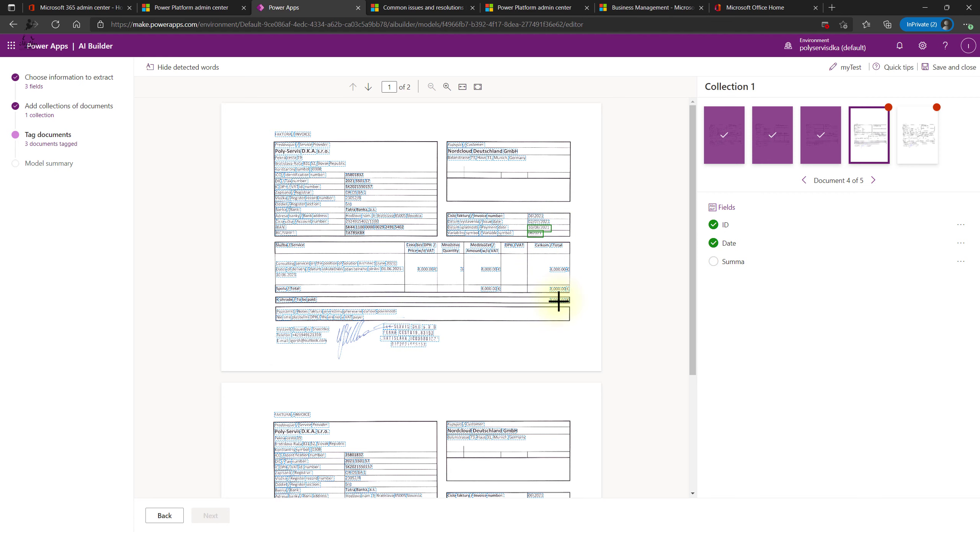
click(558, 300)
click(452, 300)
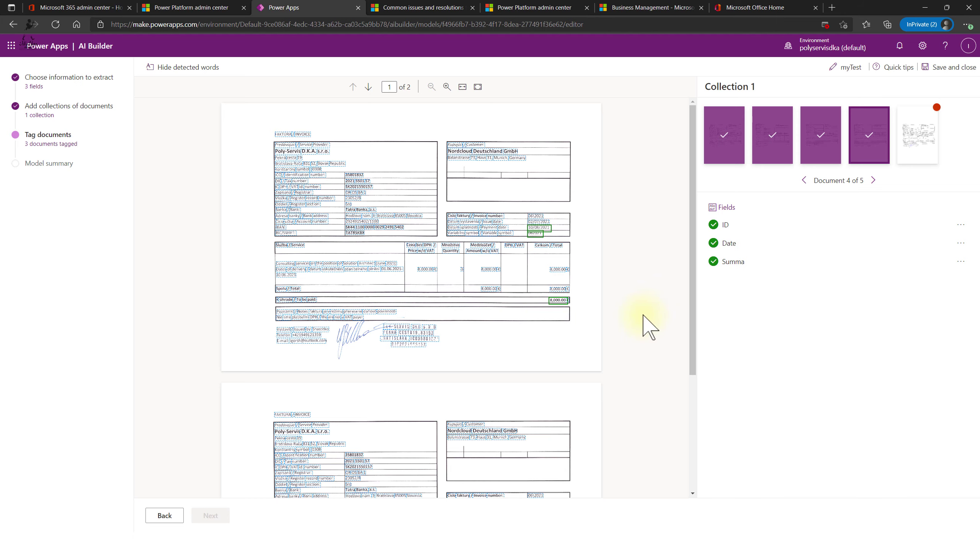
- On the fifth invoice, tag 082021 as ID, 10/09/2021 as Date, 8,000.00 as Summa
click(923, 136)
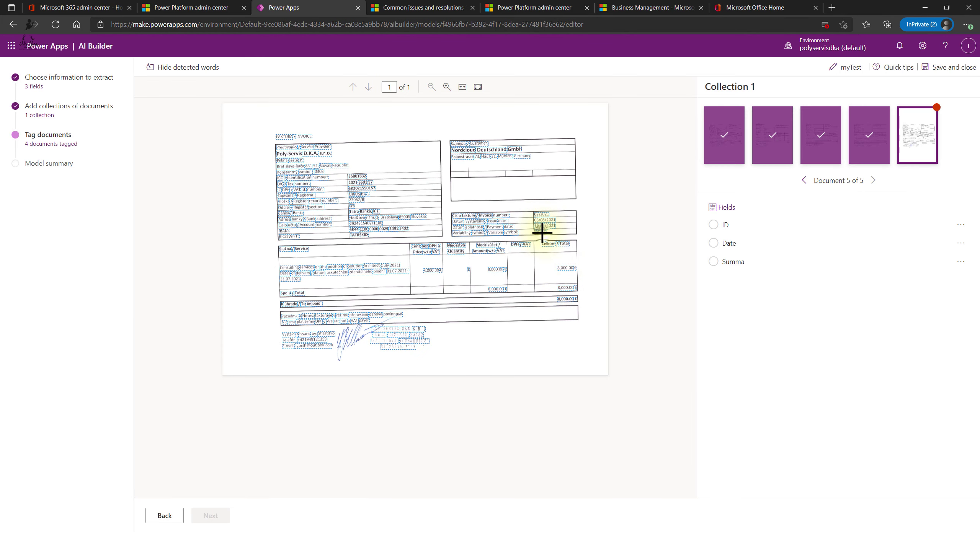
click(542, 231)
click(447, 281)
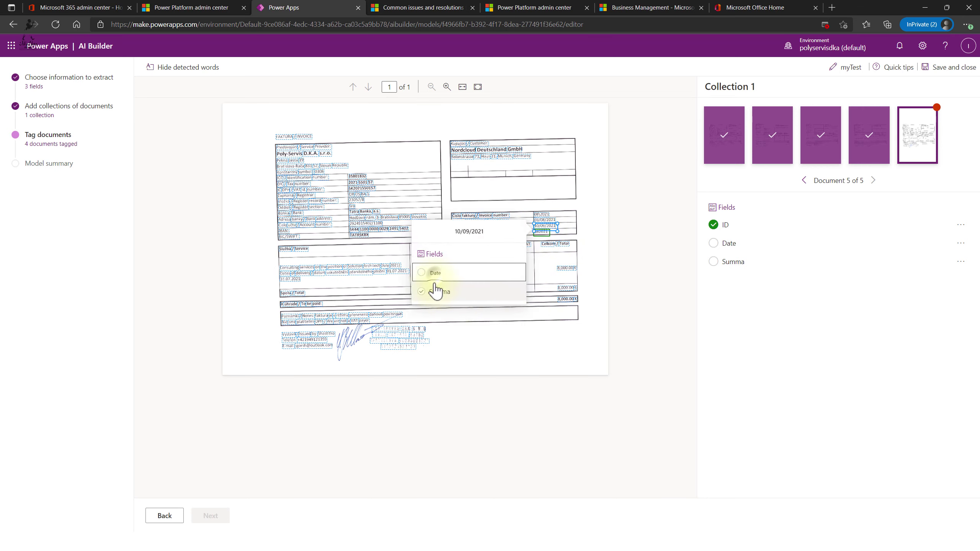
click(436, 272)
click(567, 298)
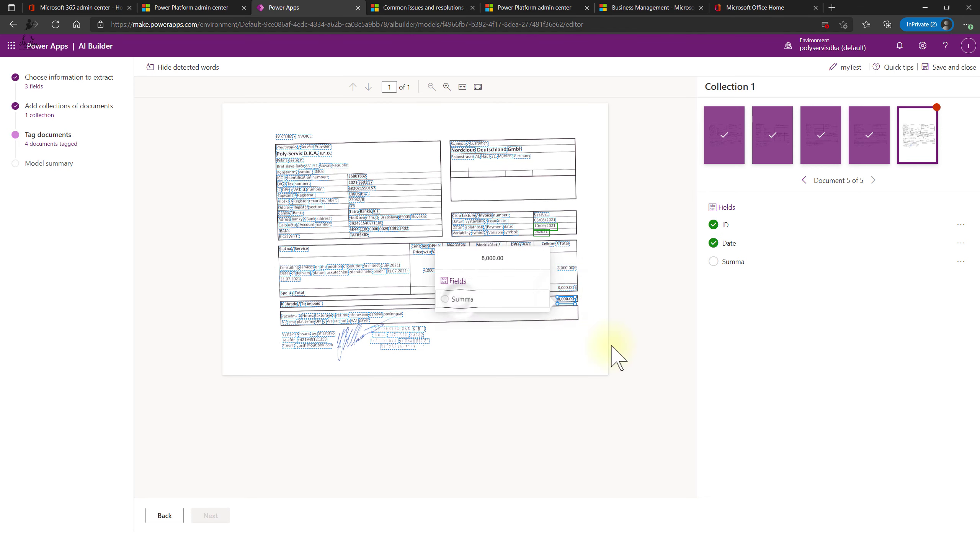
click(461, 306)
click(224, 510)
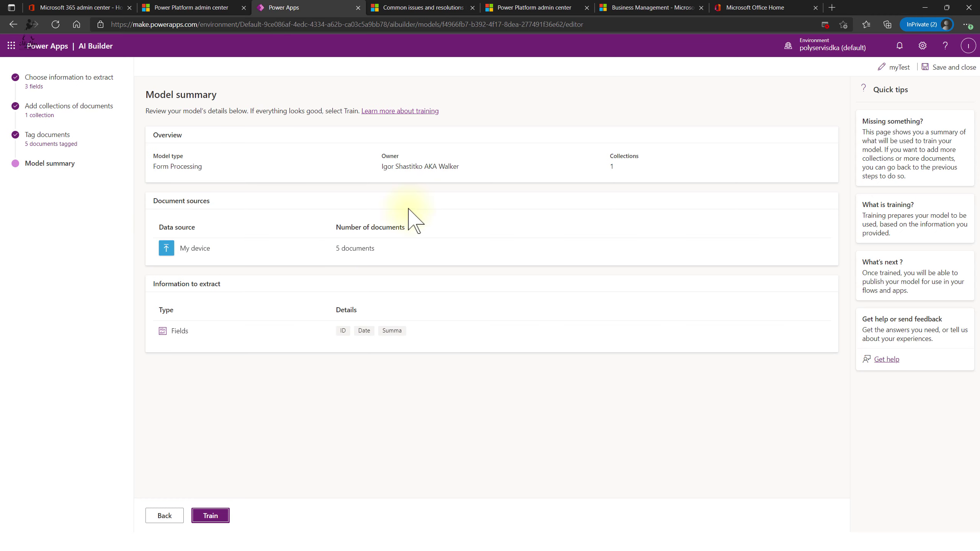
- Train the myTest model and return to the Models list
click(208, 516)
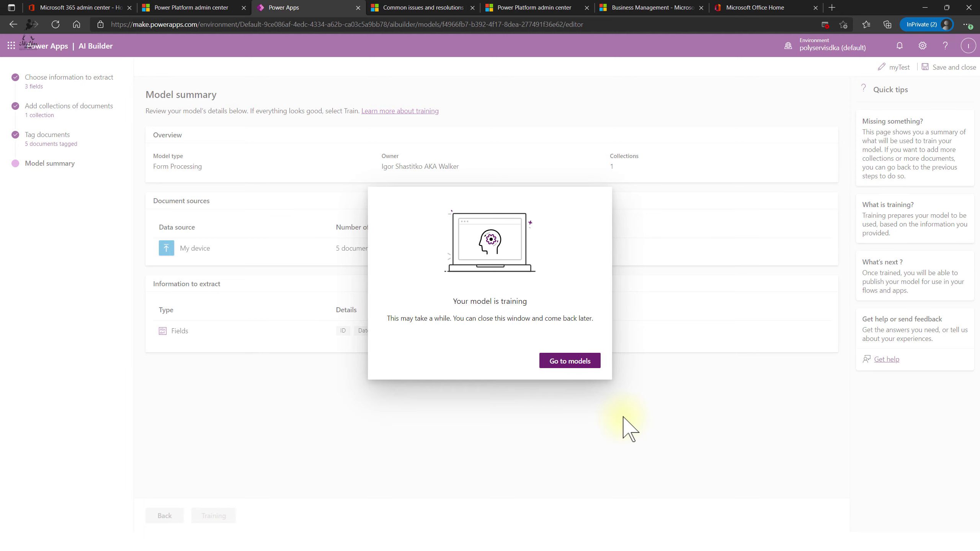
click(567, 365)
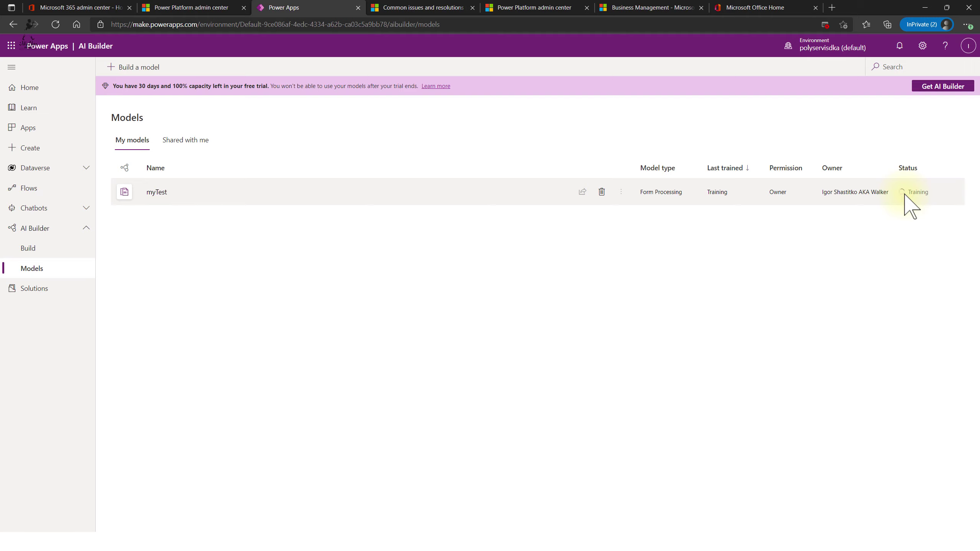
- Create automated cloud flow myMUKAI triggered by 'When a new email arrives (V3)'
click(30, 189)
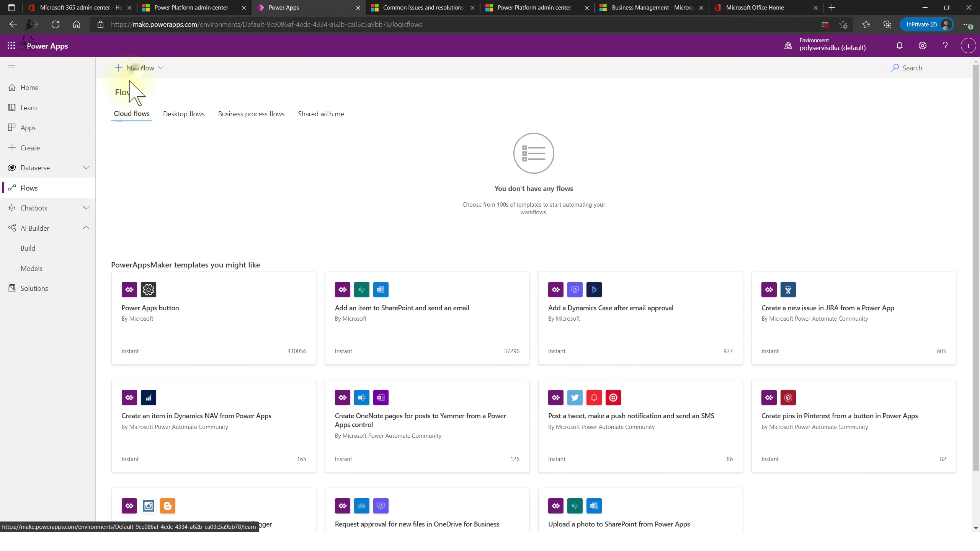
click(137, 68)
click(168, 141)
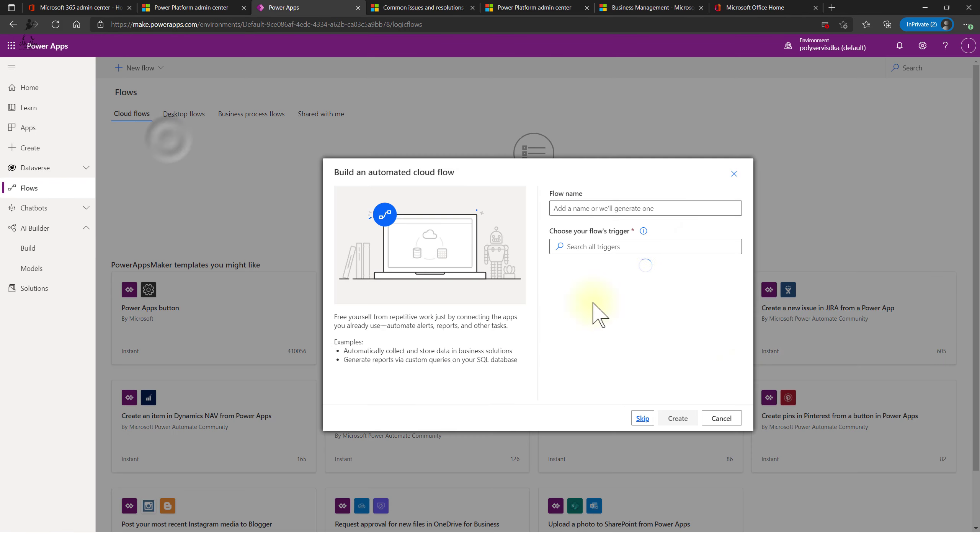
click(660, 210)
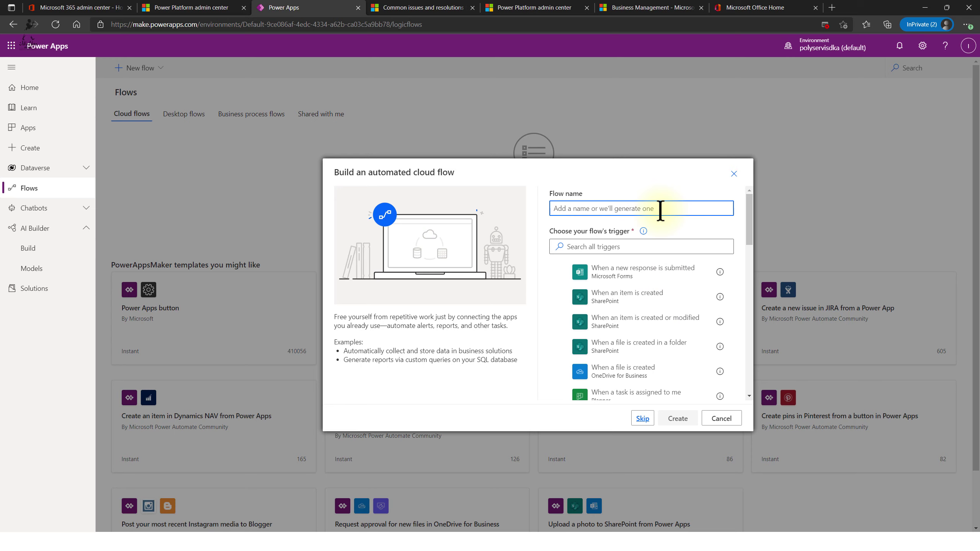
text(myMUKAI)
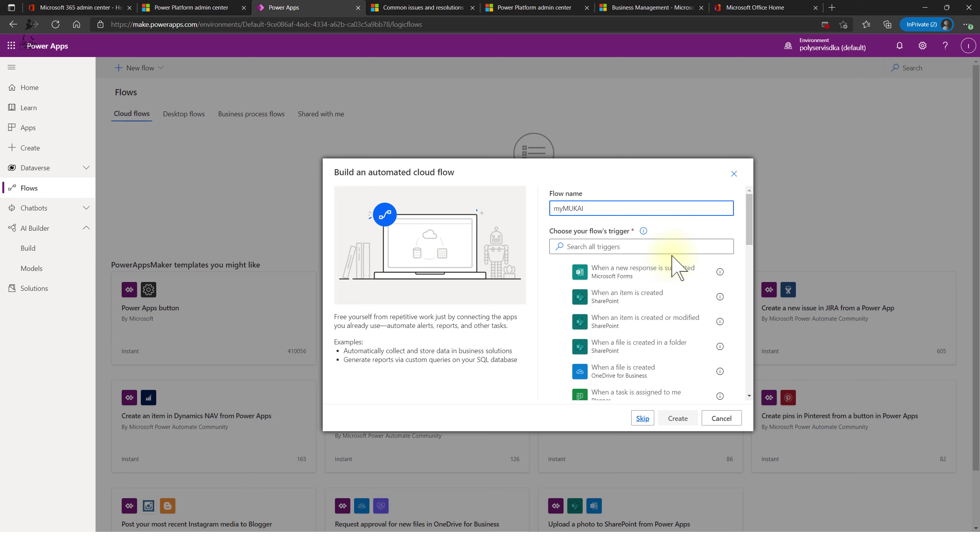
click(681, 247)
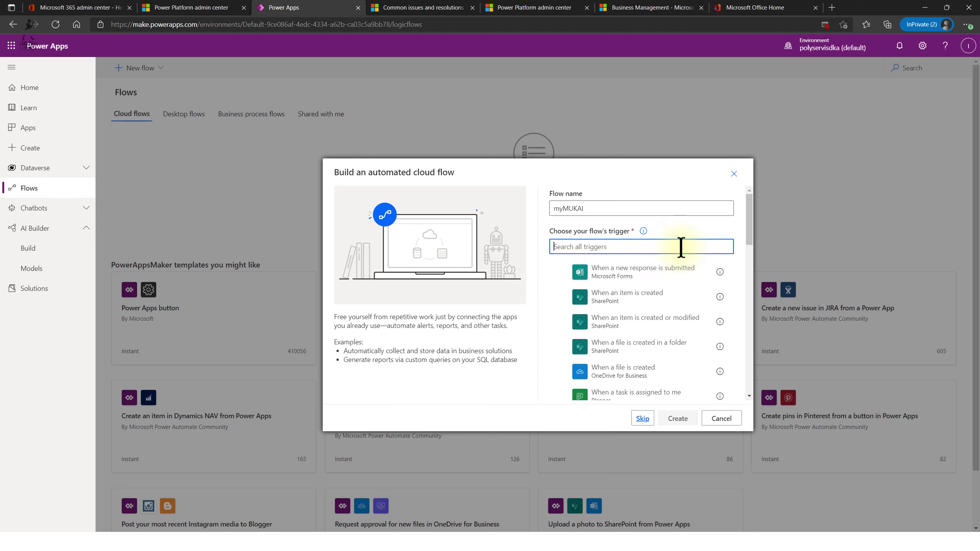
text(new )
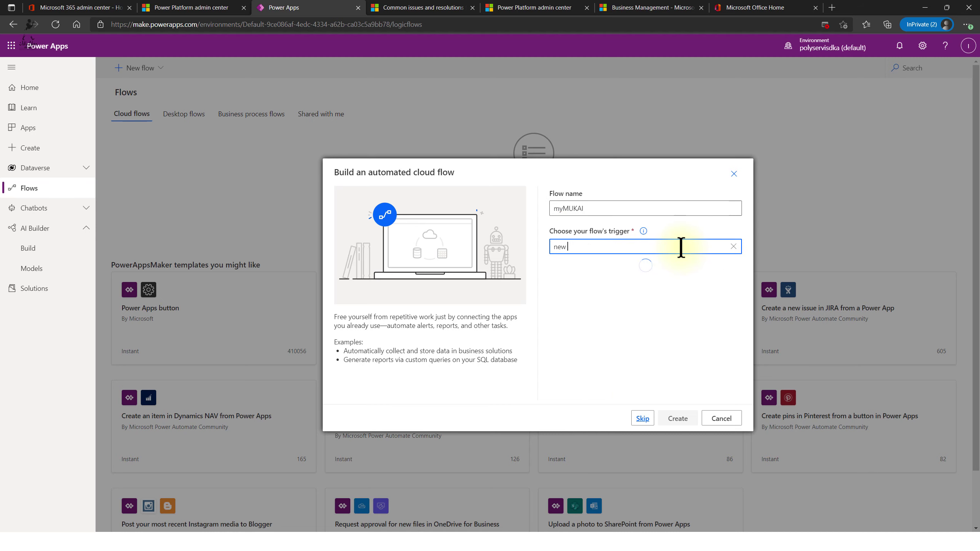
text(ema)
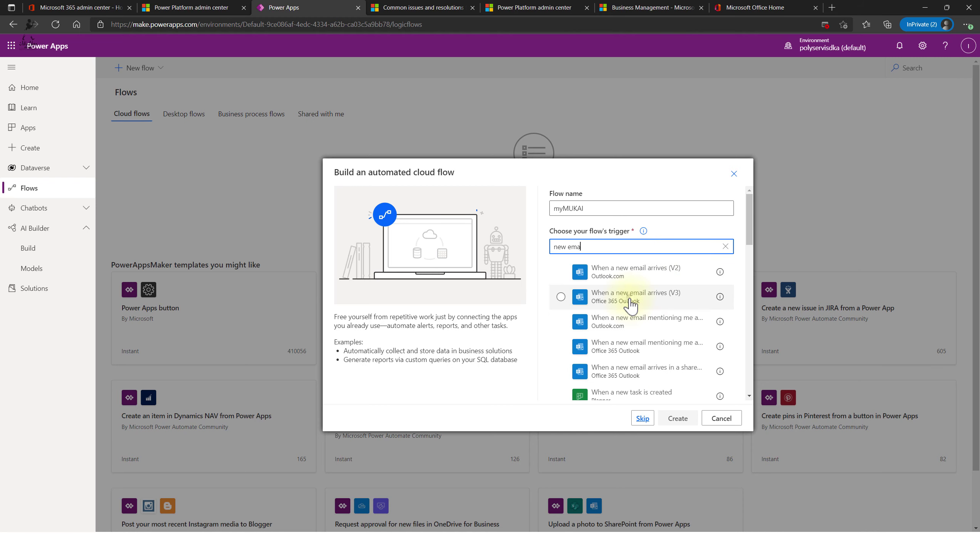
click(629, 296)
click(678, 419)
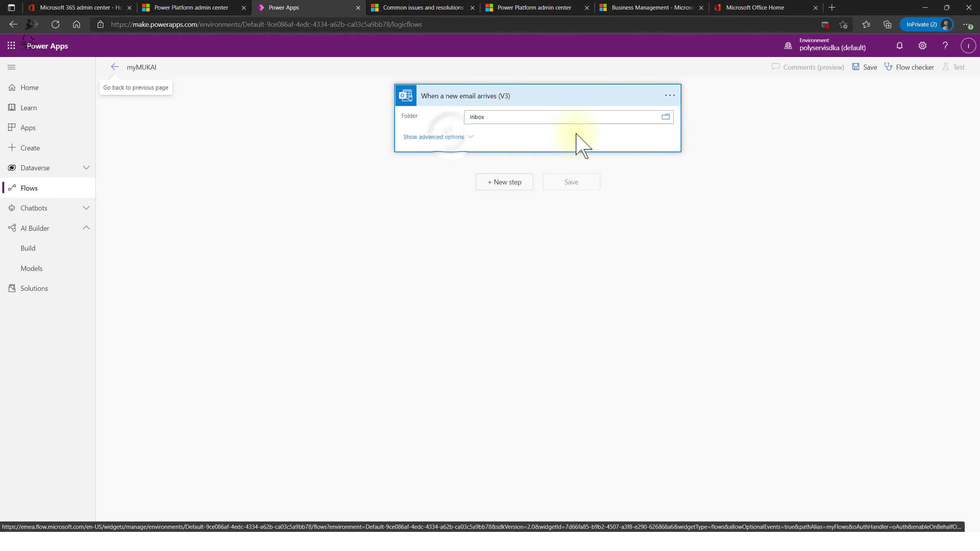
- Set Only with Attachments and Include Attachments to Yes, Importance High, Subject Filter 'Invoice'
click(486, 267)
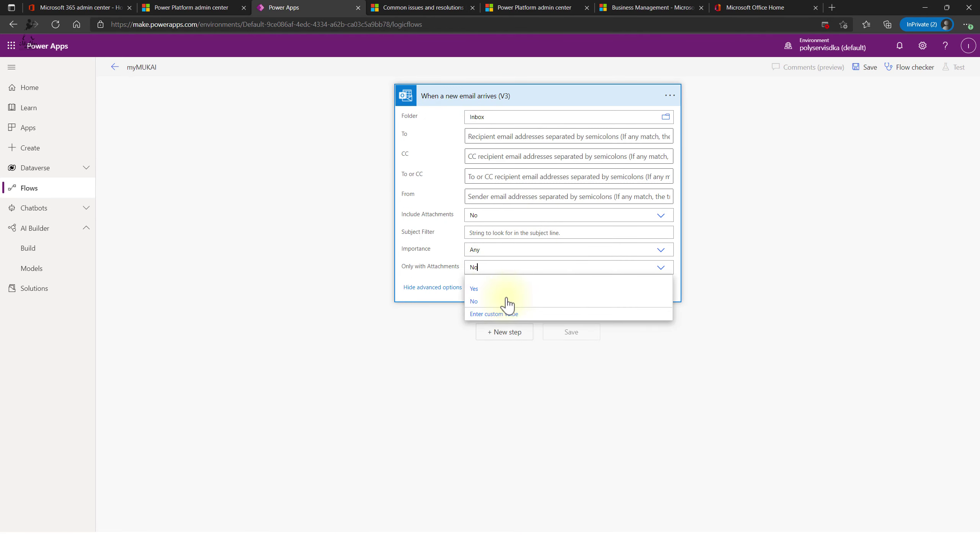
click(487, 290)
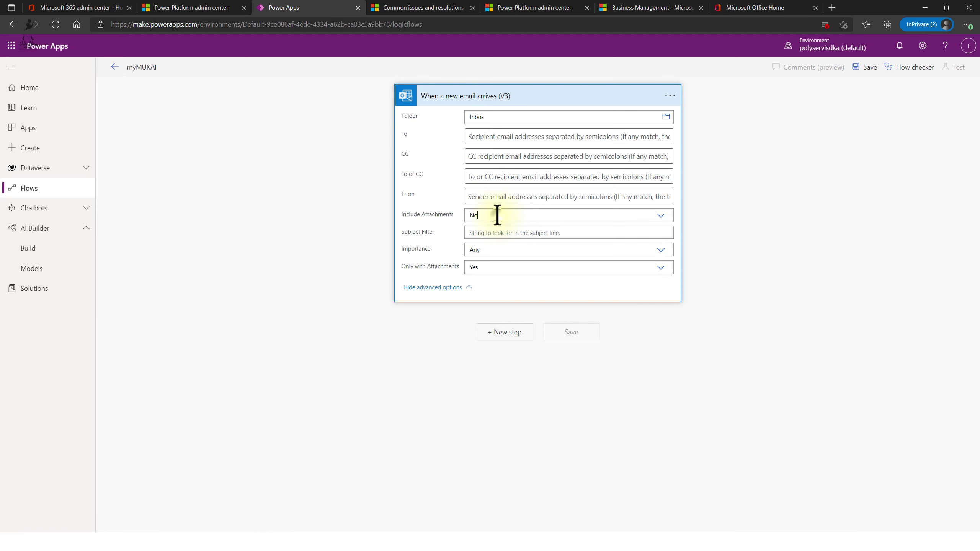
click(498, 215)
click(496, 239)
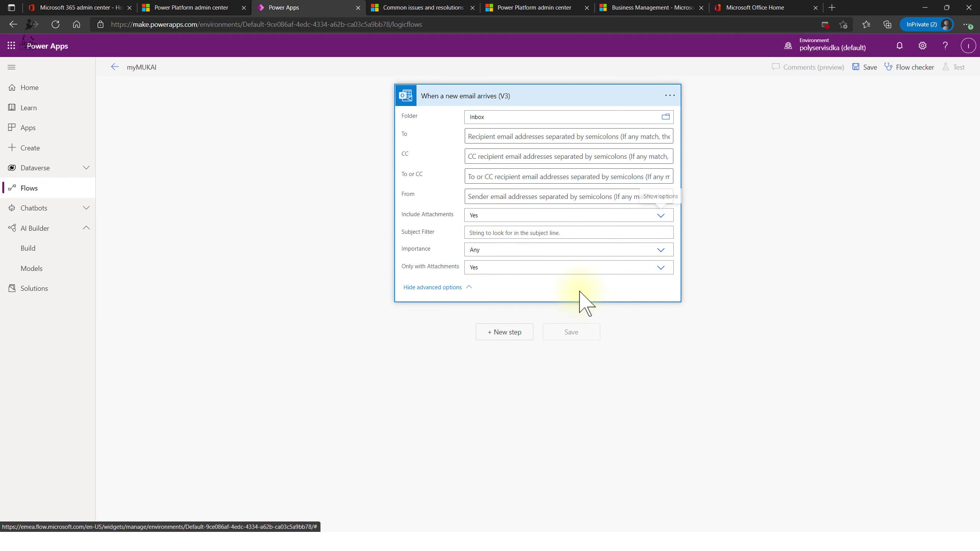
click(501, 249)
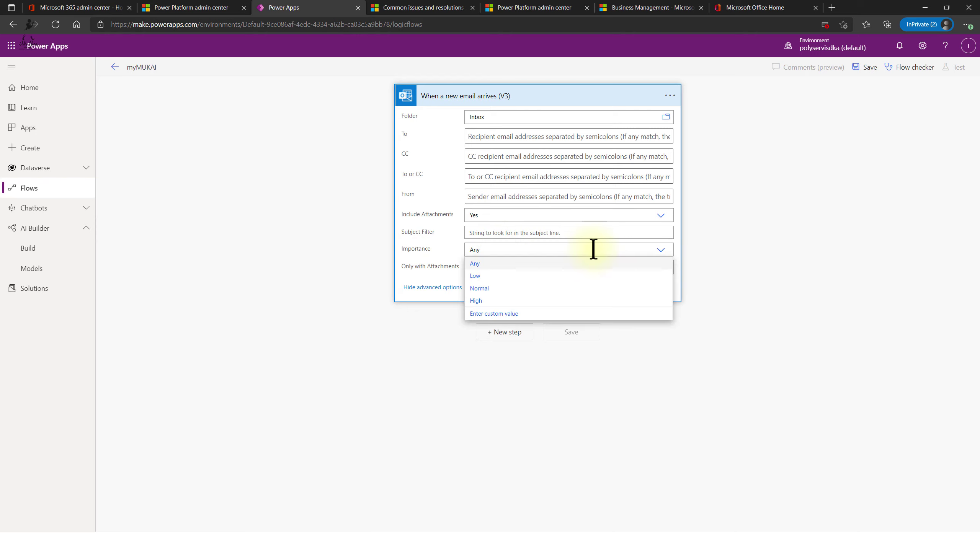
click(486, 301)
click(501, 233)
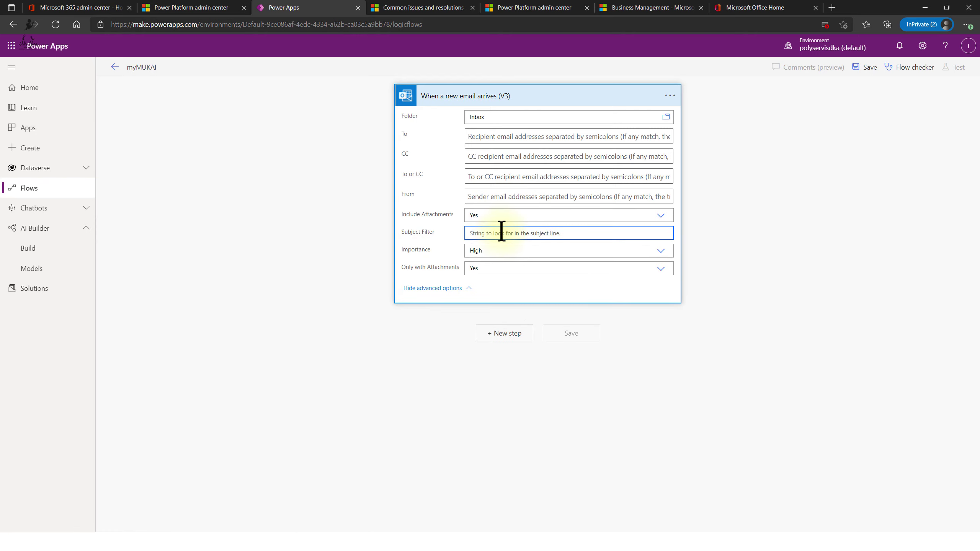
text(INvoice)
key(BackSpace)
key(BackSpace)
key(BackSpace)
key(BackSpace)
key(BackSpace)
- Add a new step after the email trigger and browse the AI Builder actions
click(508, 333)
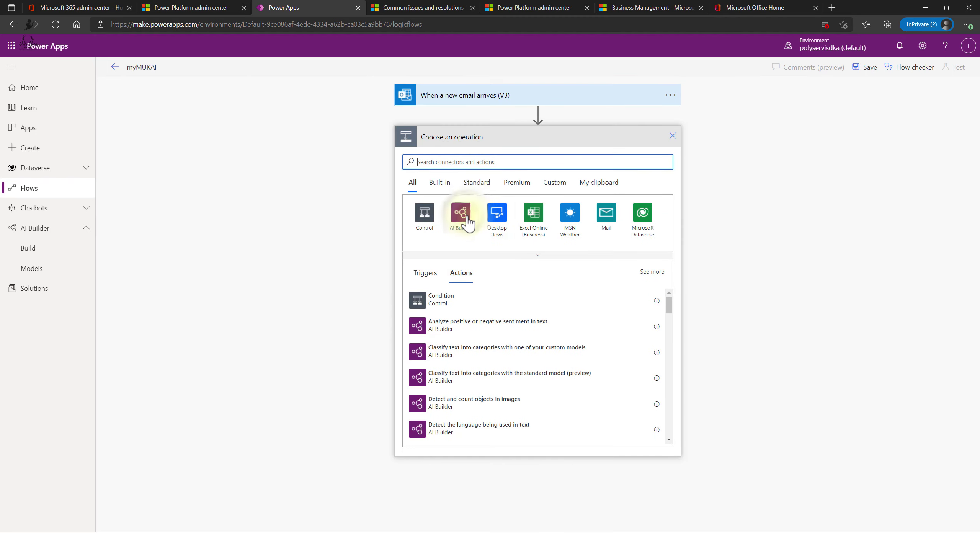
click(463, 218)
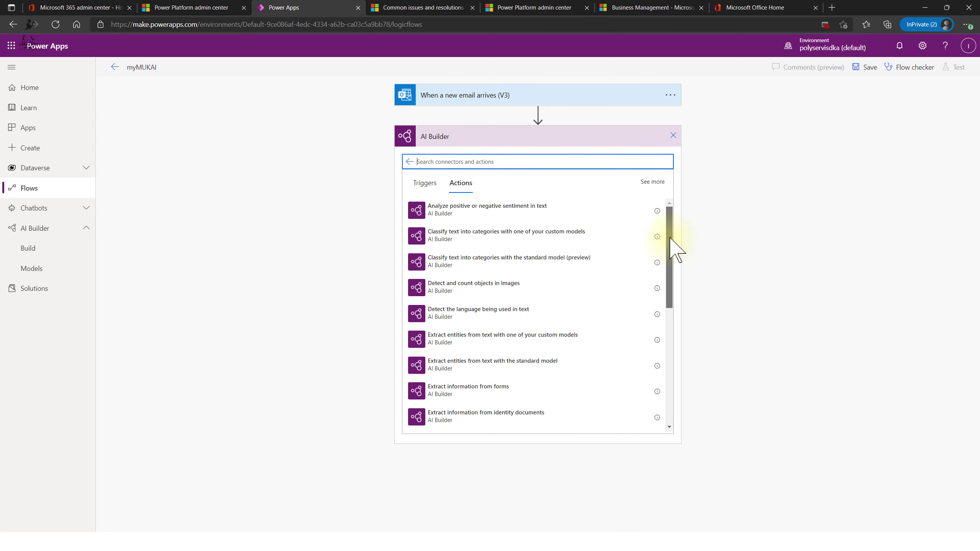
drag(671, 238, 670, 288)
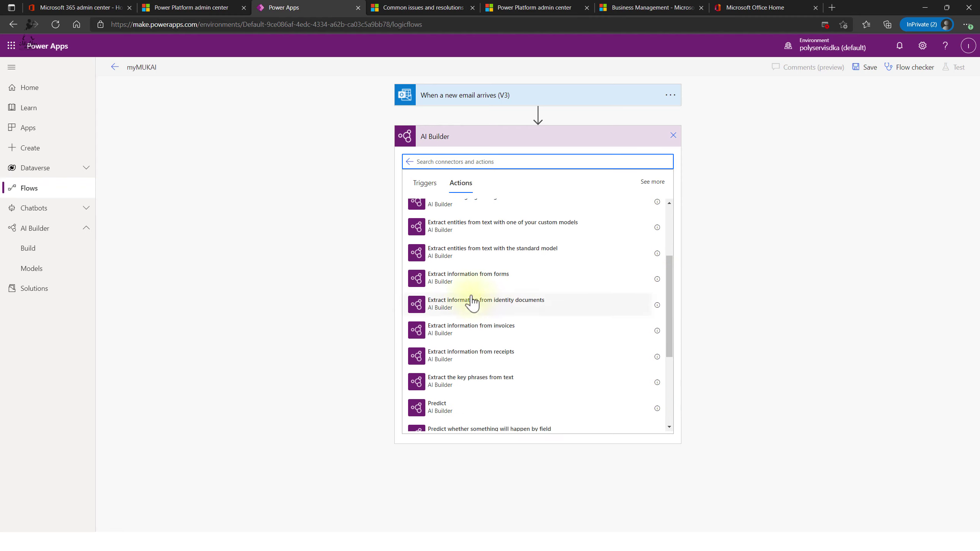